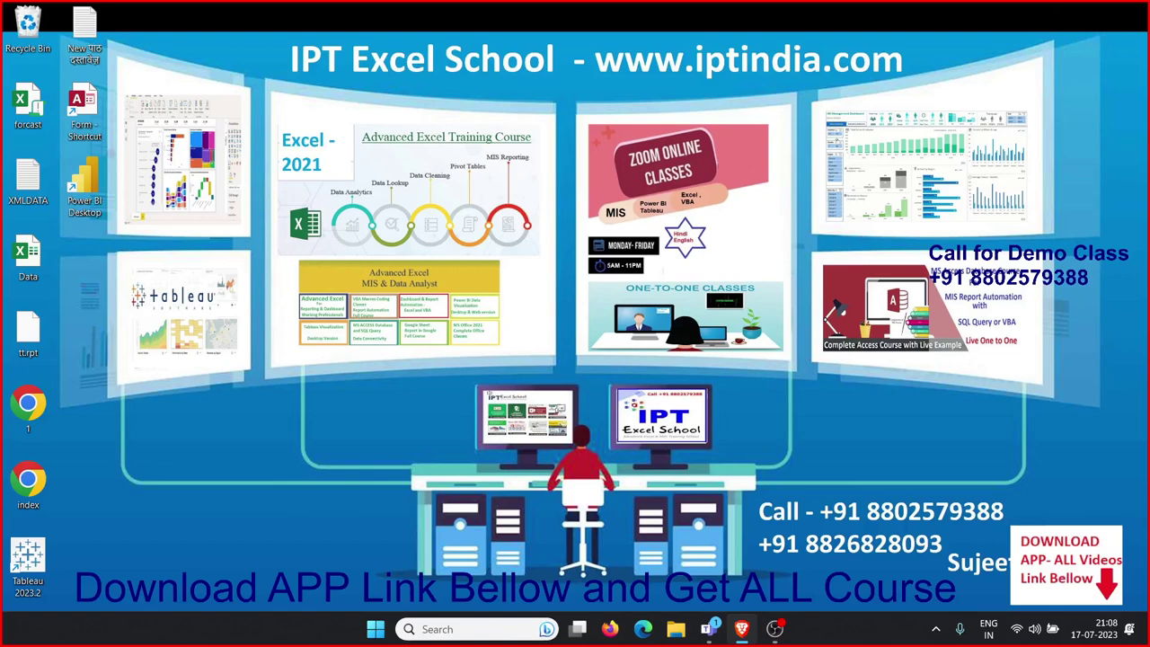
Launch Excel by searching 'exce' in the Start menu and choosing the best match
key(super)
text(exce)
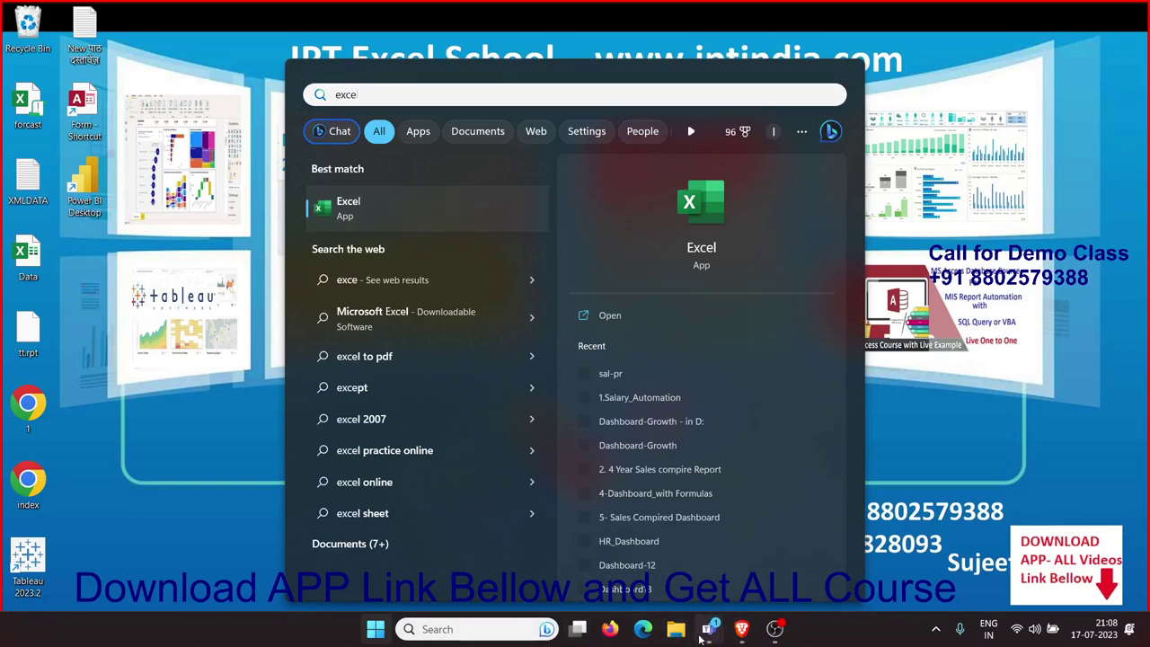
key(Escape)
mouse_move(774, 628)
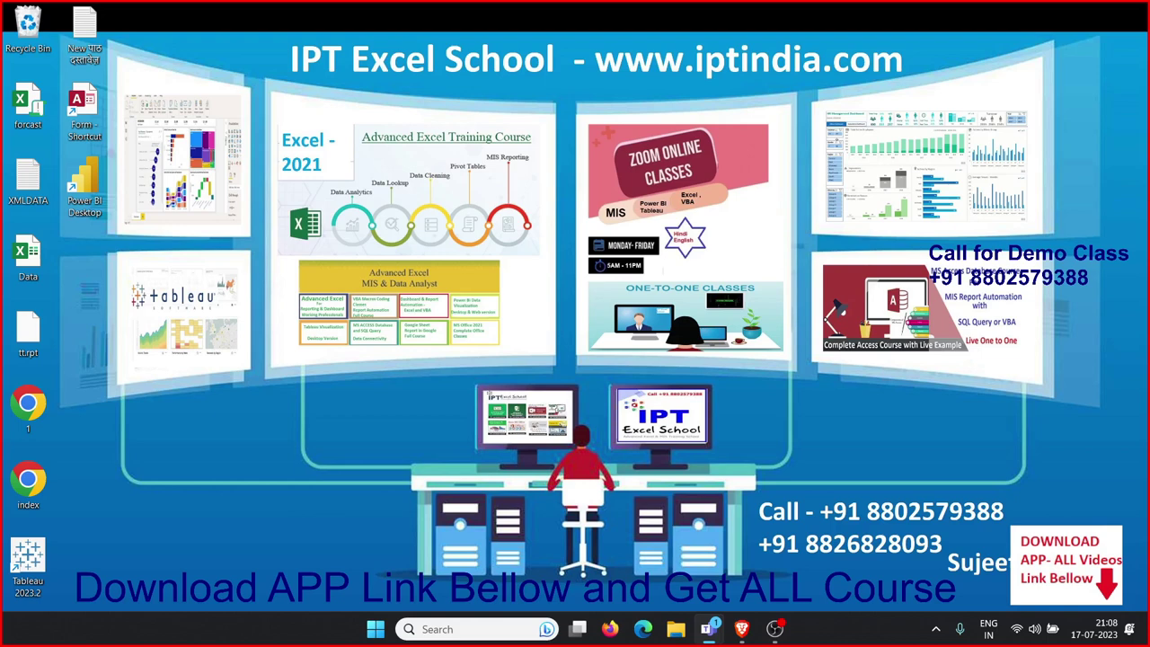
key(super)
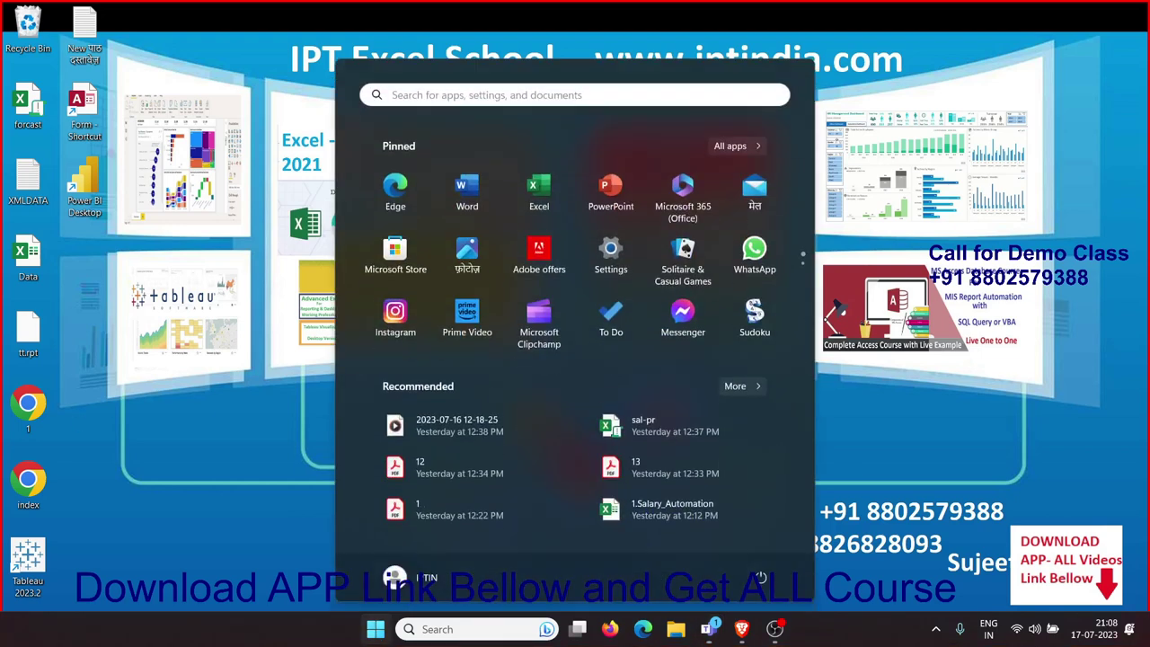
text(exce)
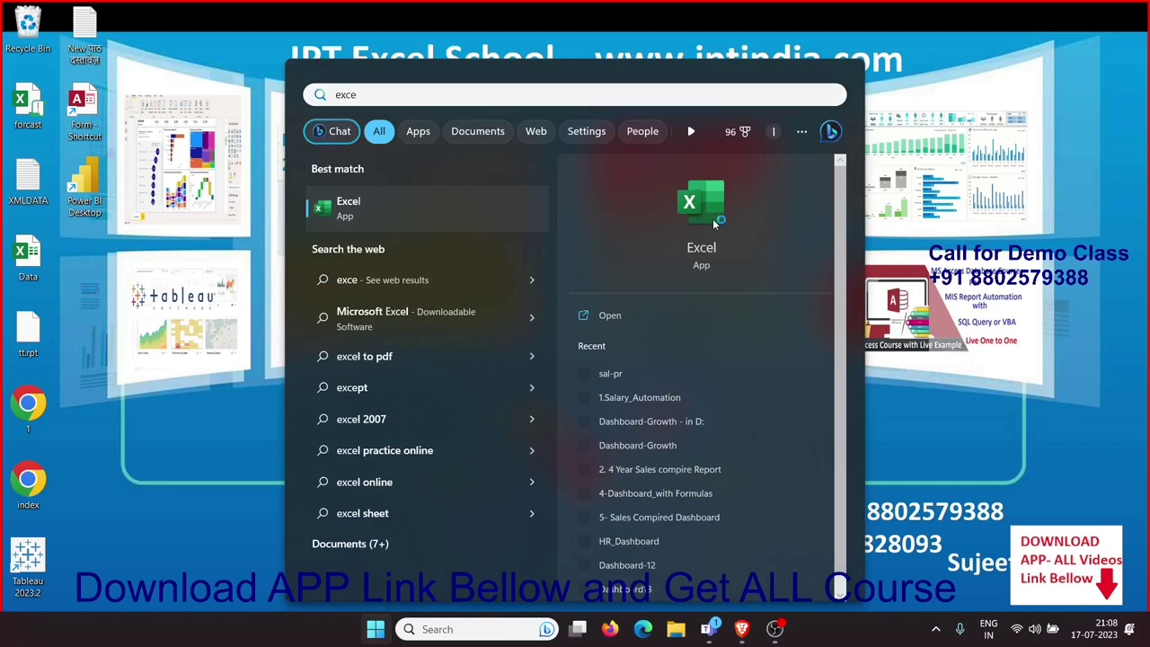
click(712, 218)
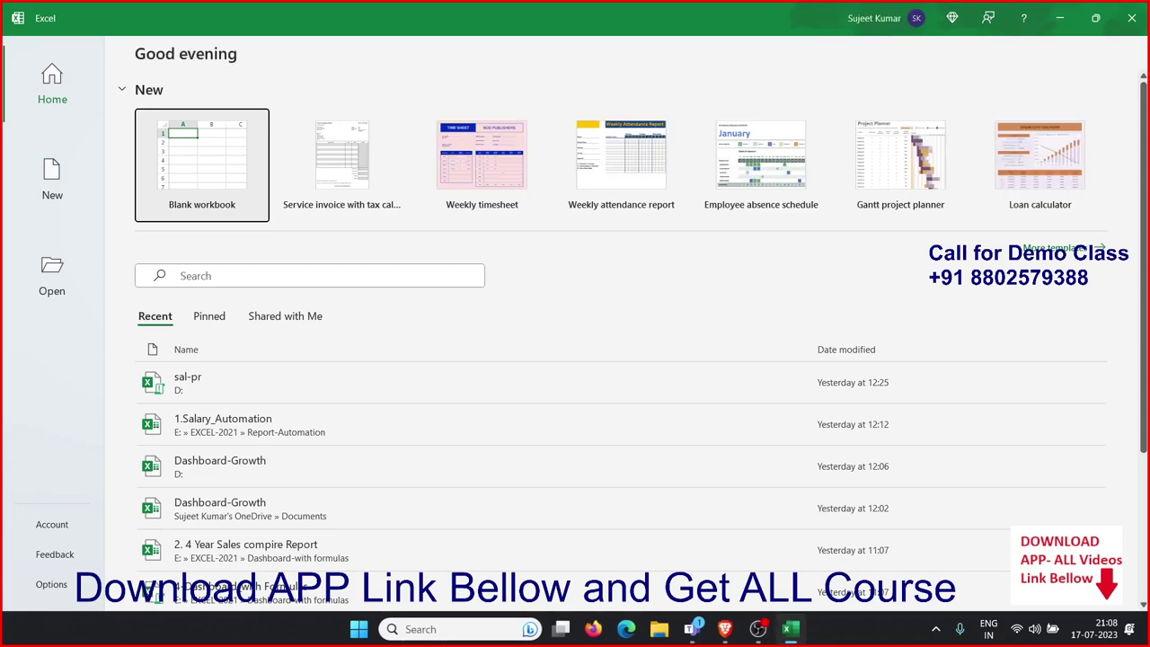
Create the blank workbook Book1 with A1 active, then bring up File Explorer
click(239, 182)
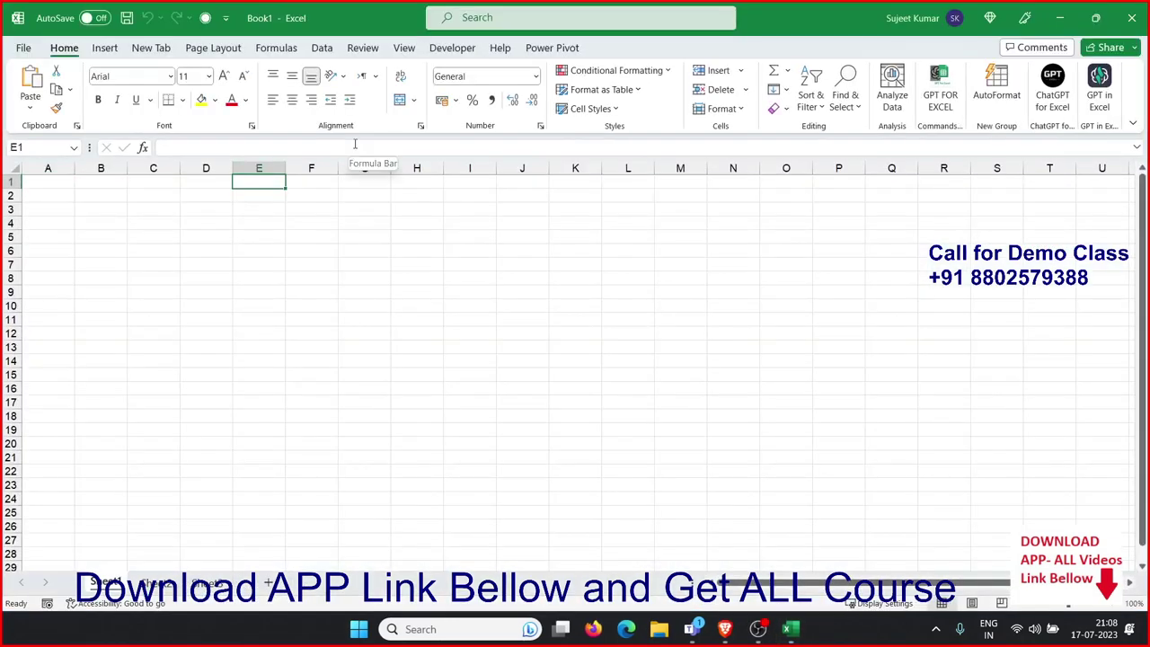
click(159, 252)
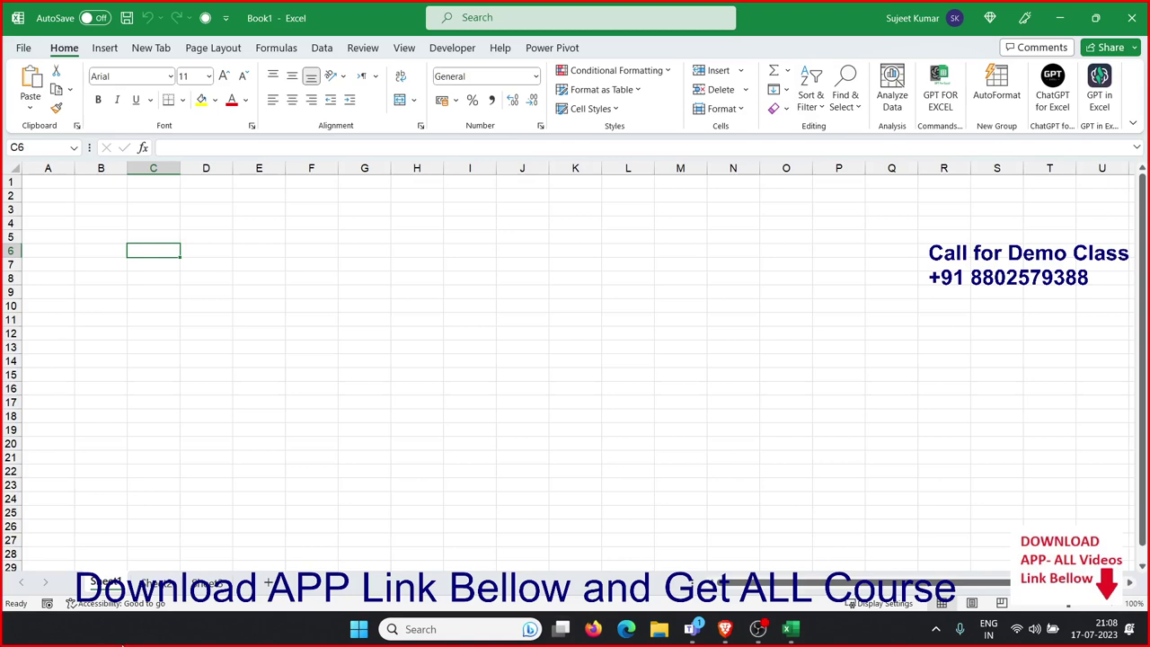
click(755, 627)
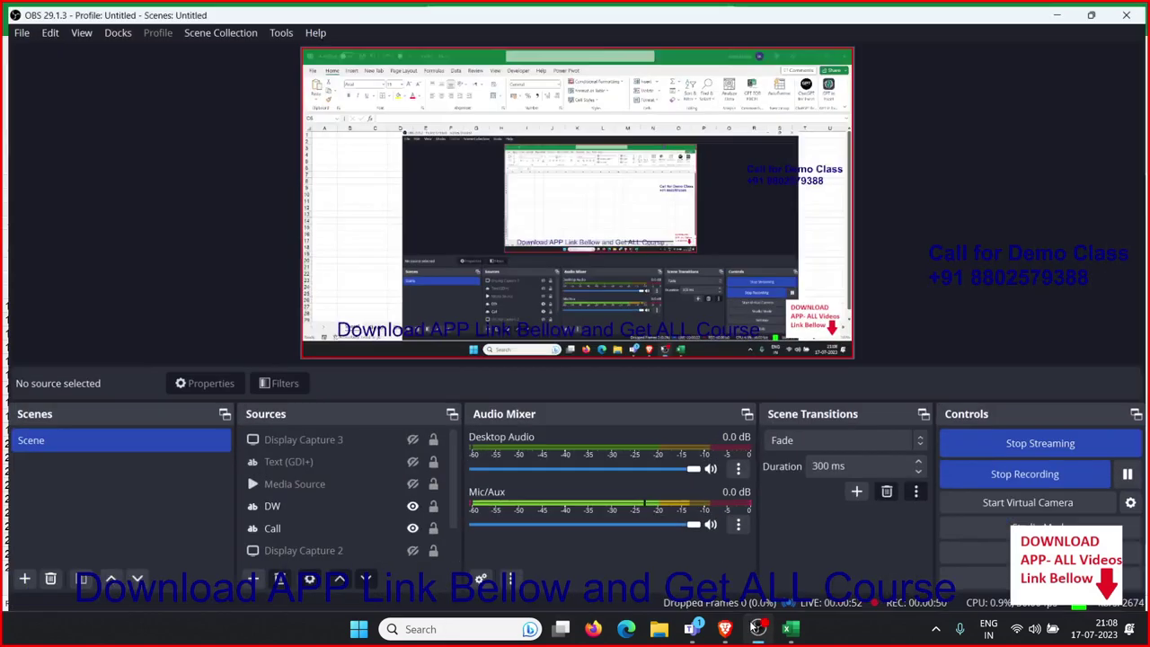
click(790, 629)
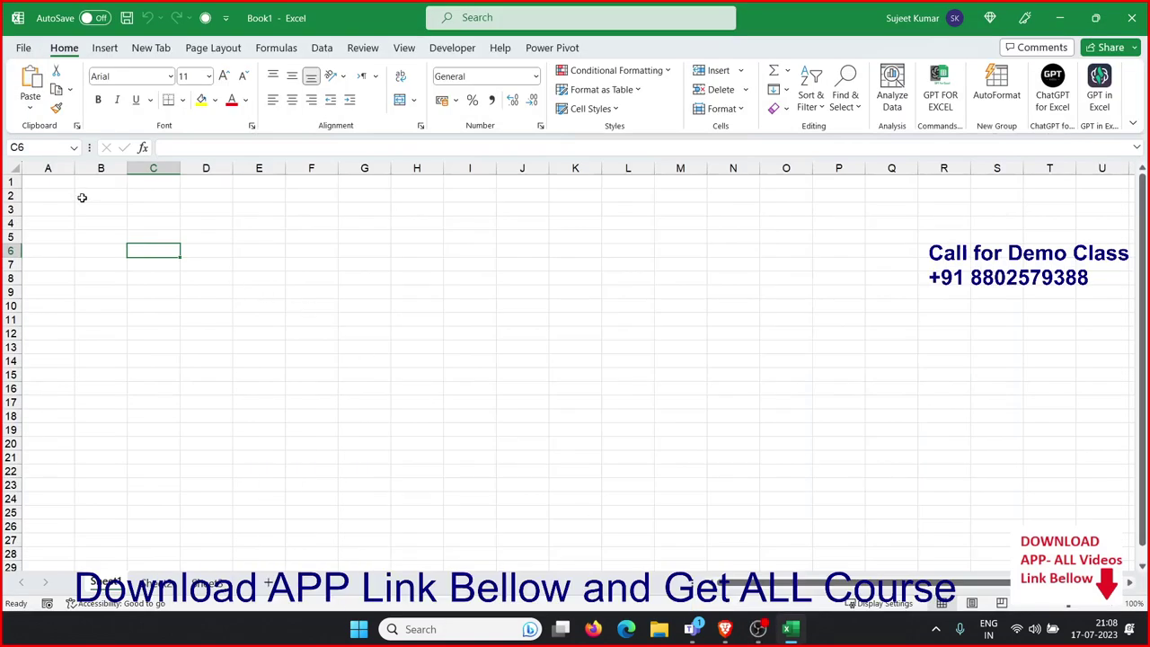
click(56, 182)
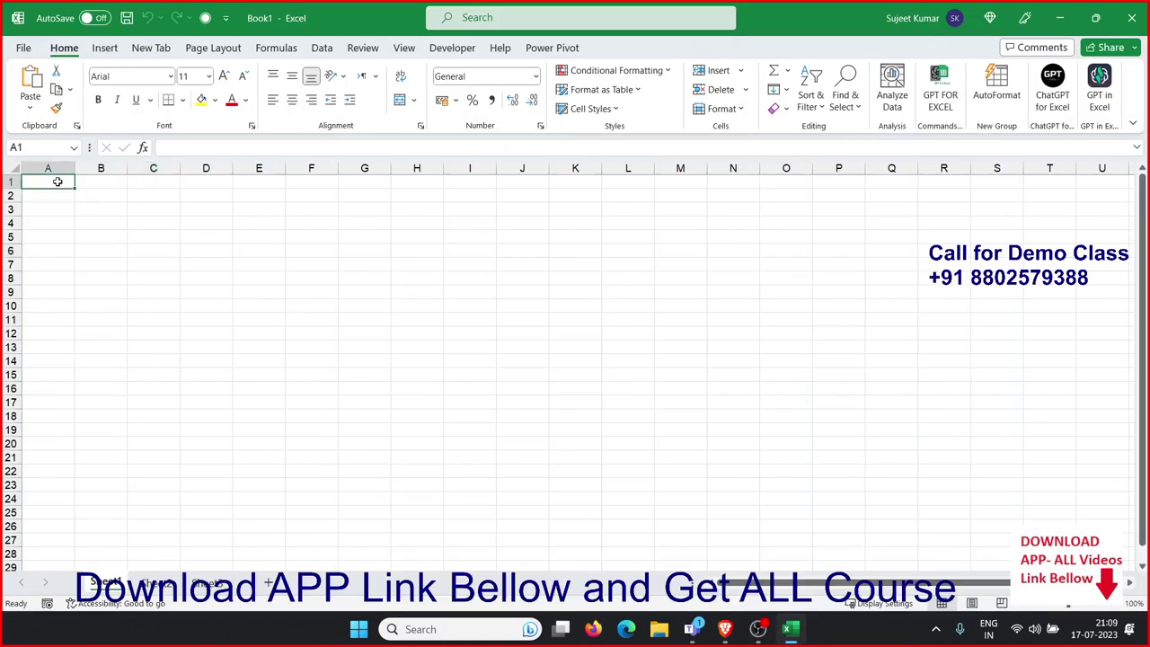
click(656, 631)
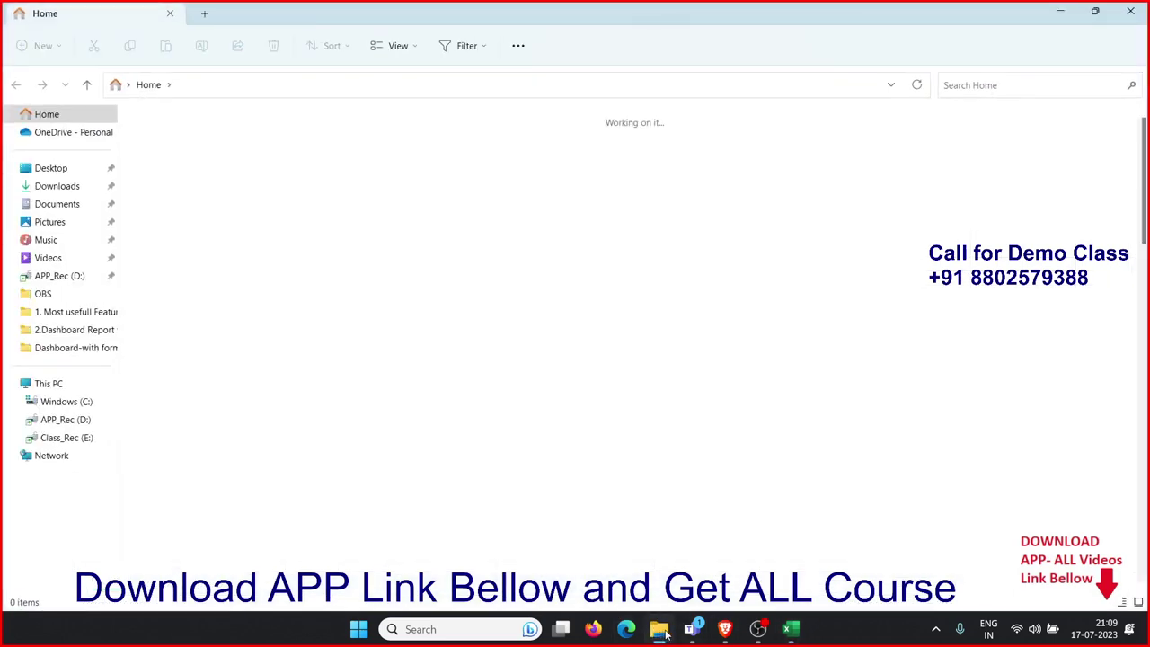
Browse to Class_Rec (E:) > EXCEL-2021 > 1. Most usefull Feature, close Day-1, open Day - 2 Data Selection
click(88, 437)
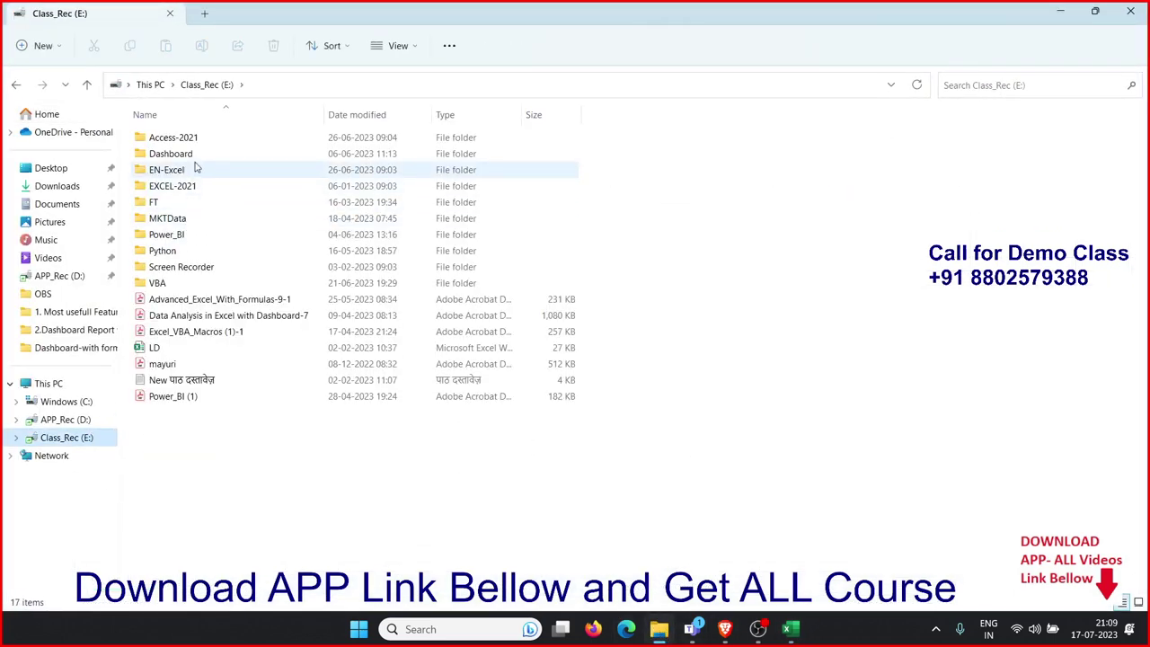
double_click(196, 185)
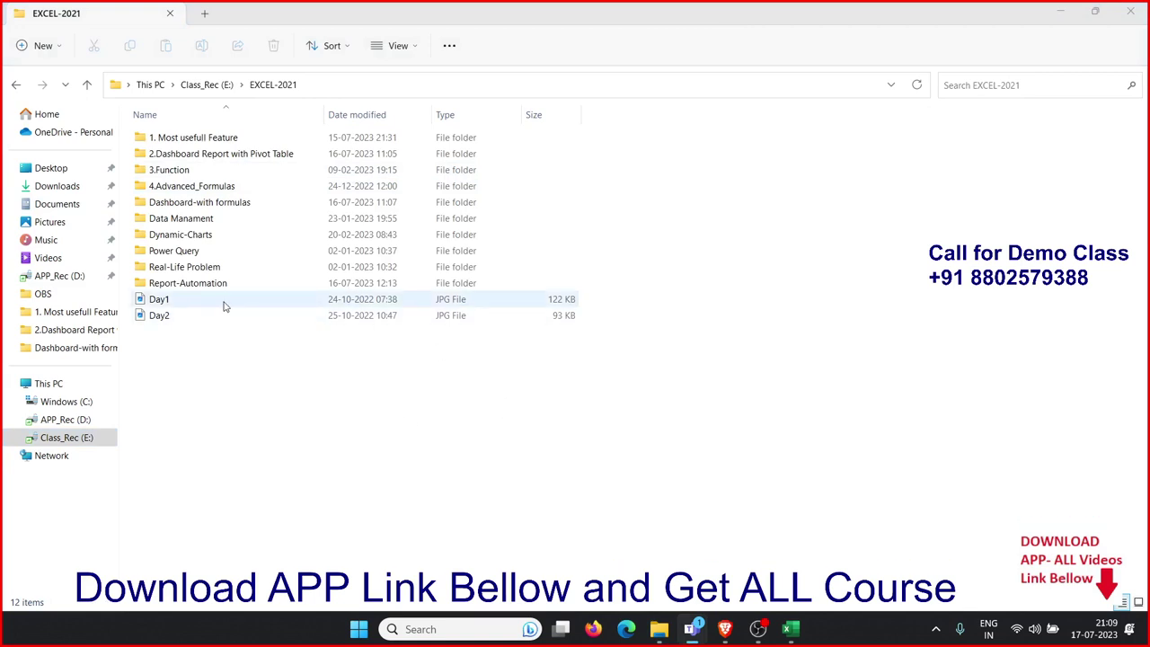
double_click(236, 142)
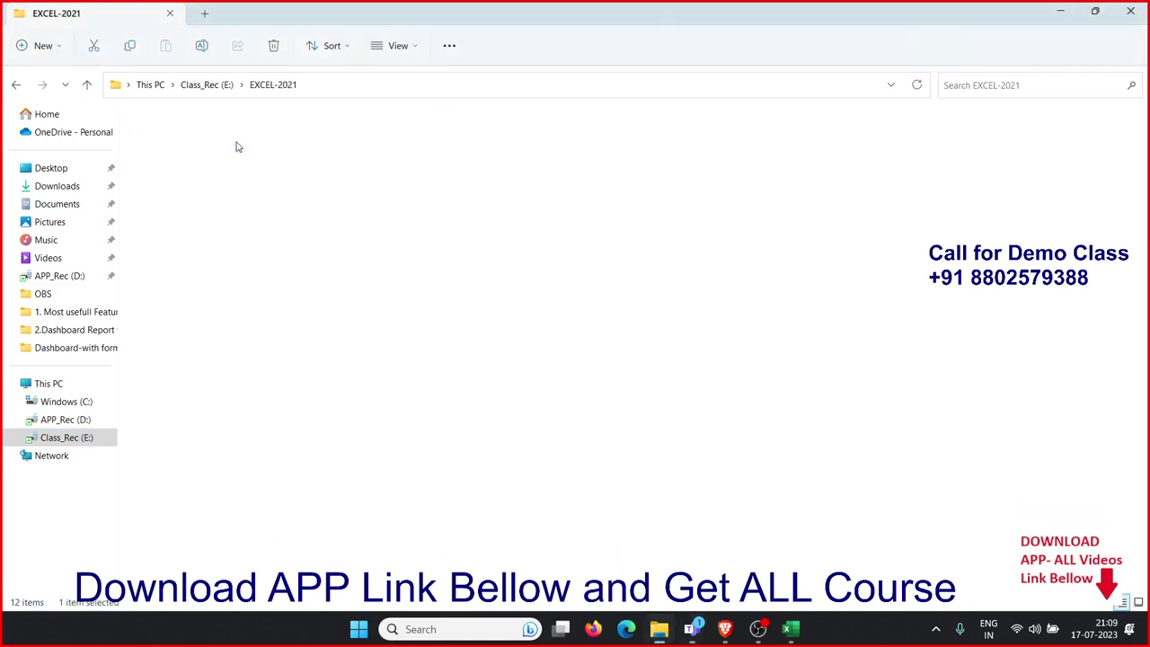
click(207, 154)
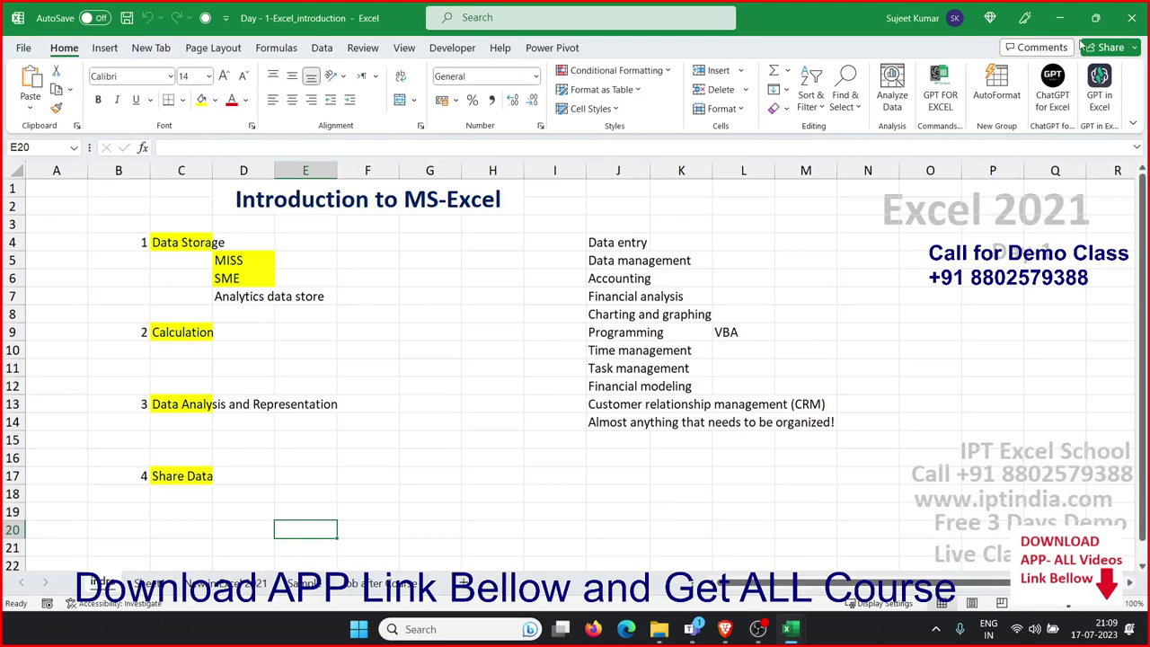
click(1123, 20)
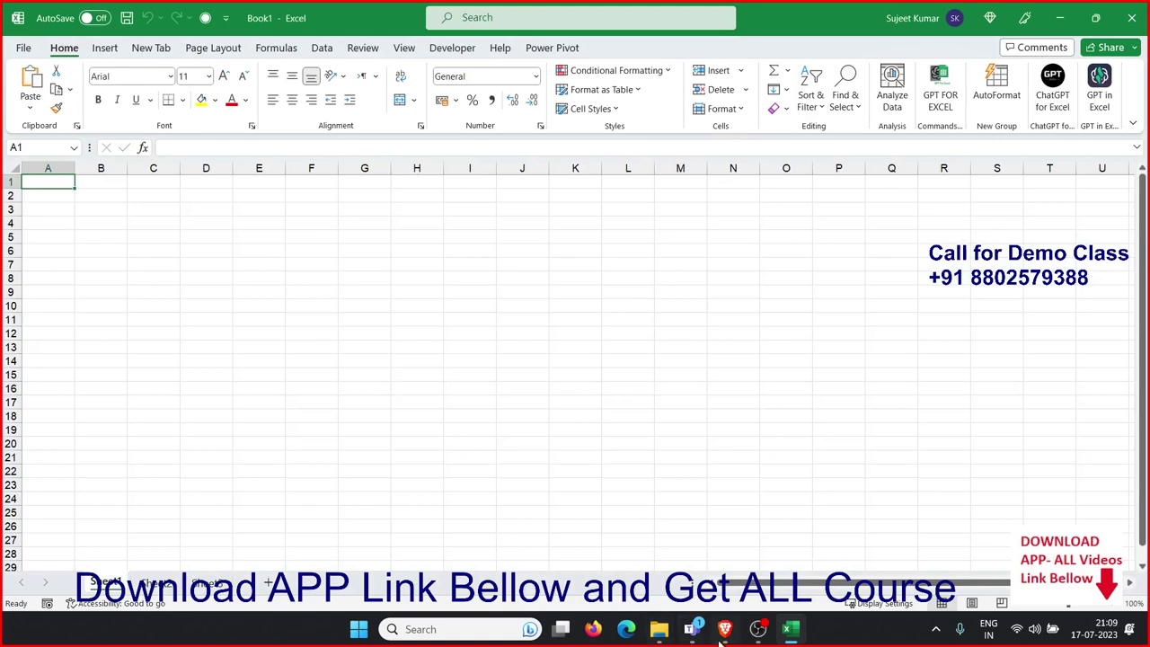
click(658, 629)
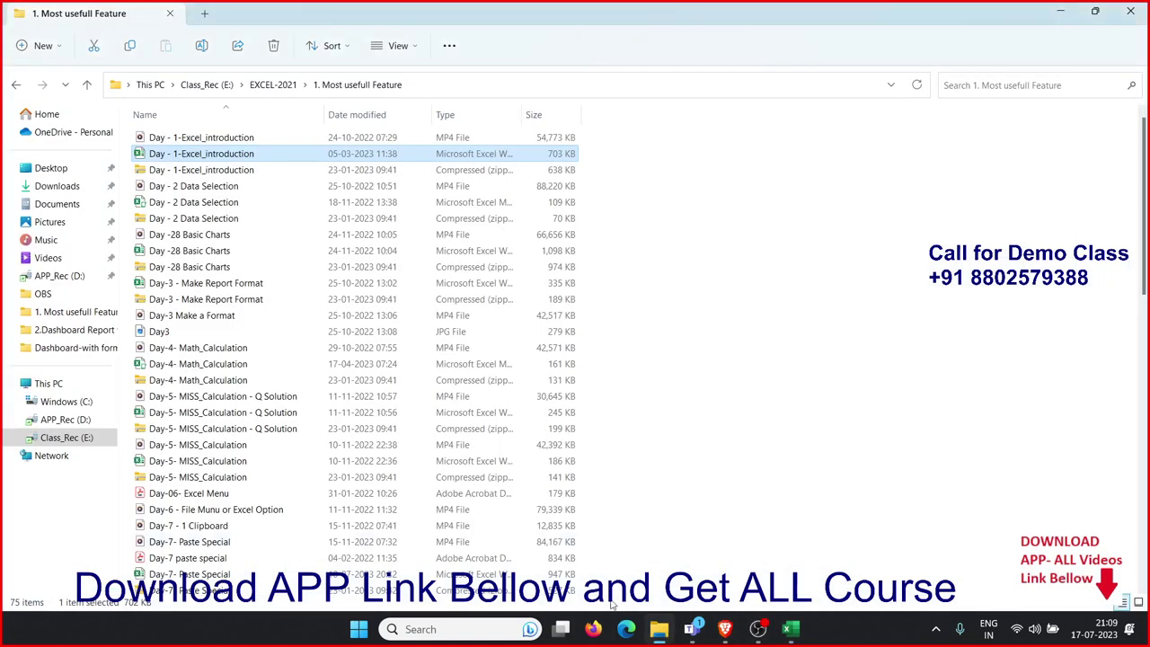
double_click(220, 202)
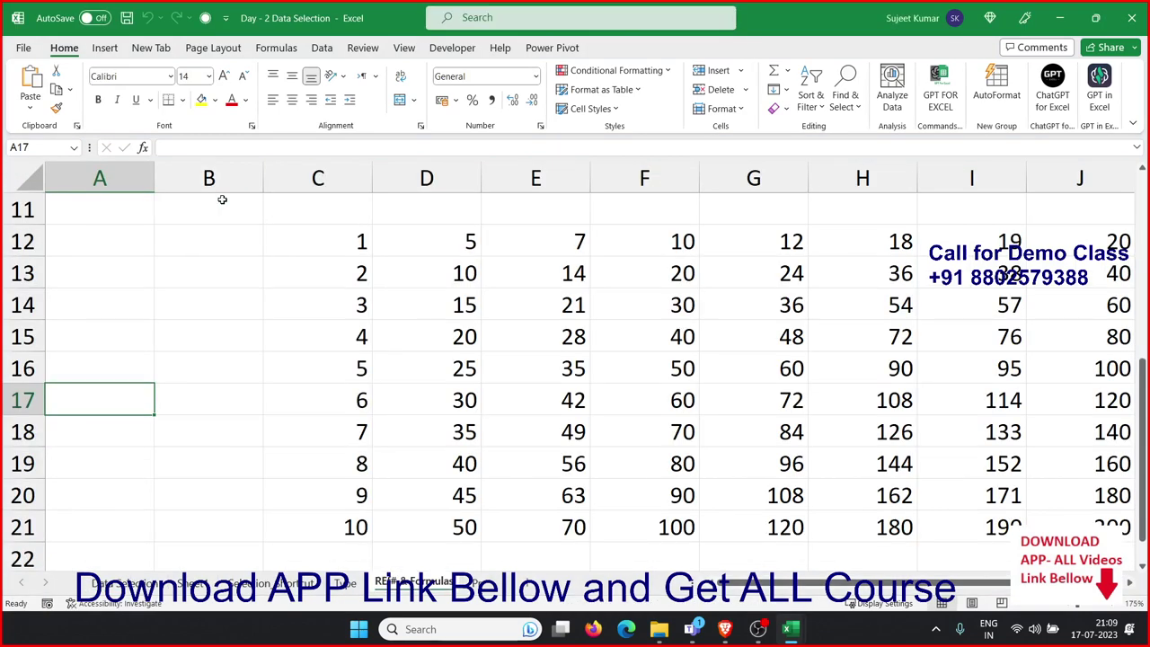
On the Data Selection sheet, clear the values in J1:M4
click(121, 582)
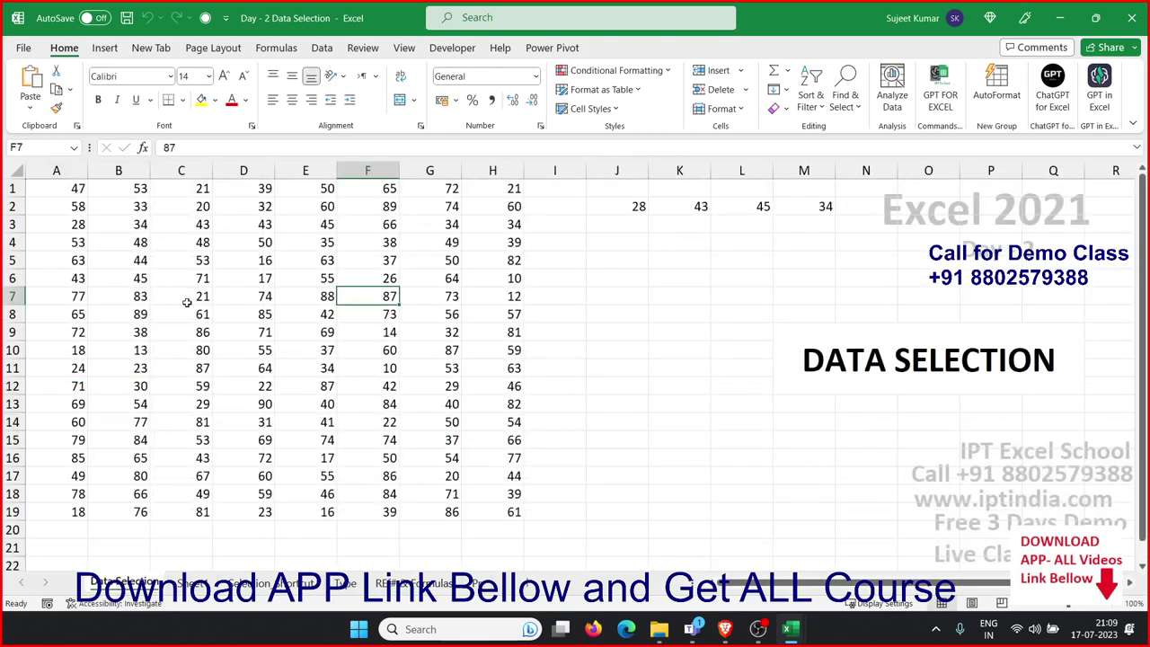
click(188, 260)
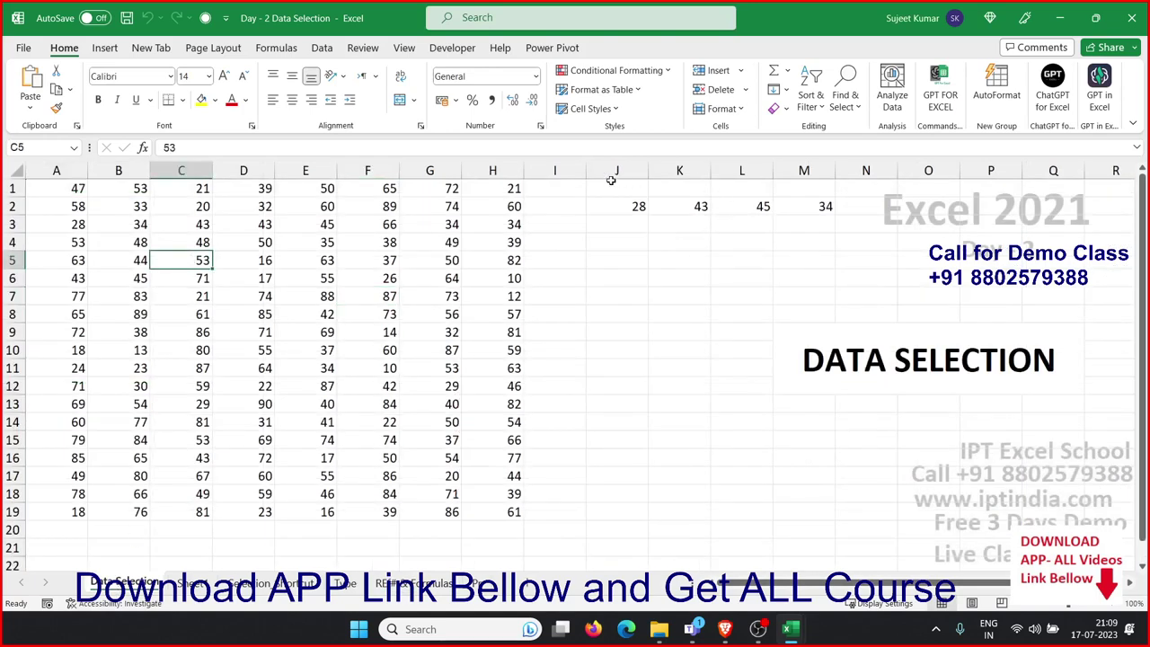
drag(611, 181, 820, 251)
key(Delete)
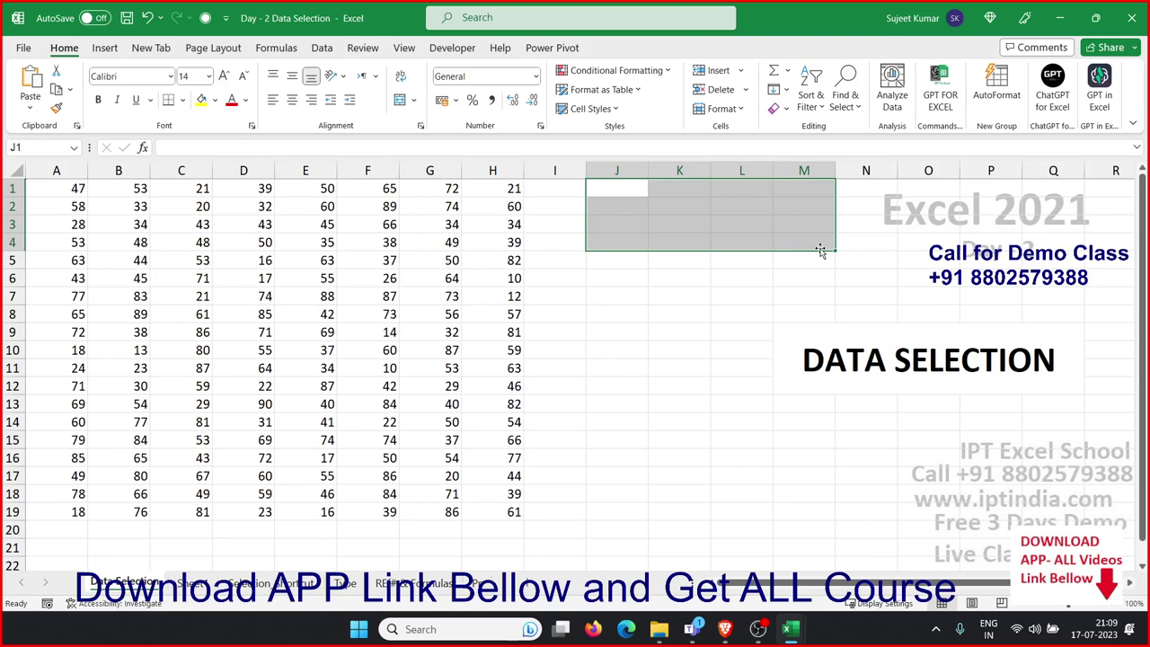
Select the number block A1:H19, practising from A1 to the bottom-right corner
click(246, 266)
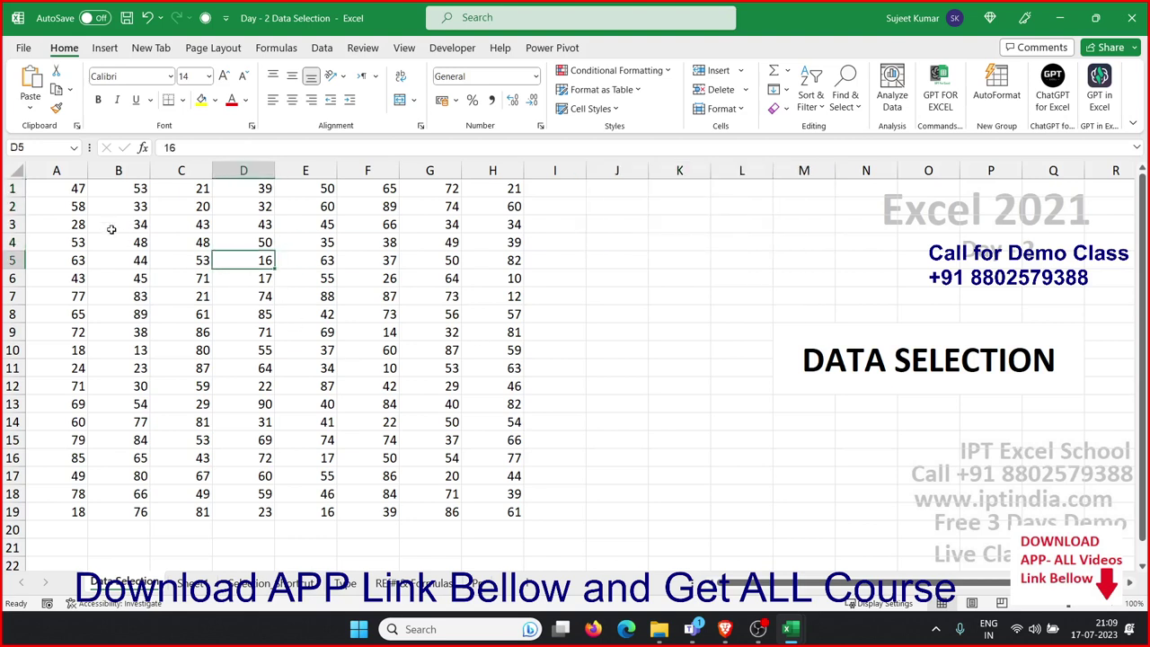
mouse_move(65, 193)
mouse_down()
mouse_move(278, 360)
mouse_move(509, 512)
mouse_up()
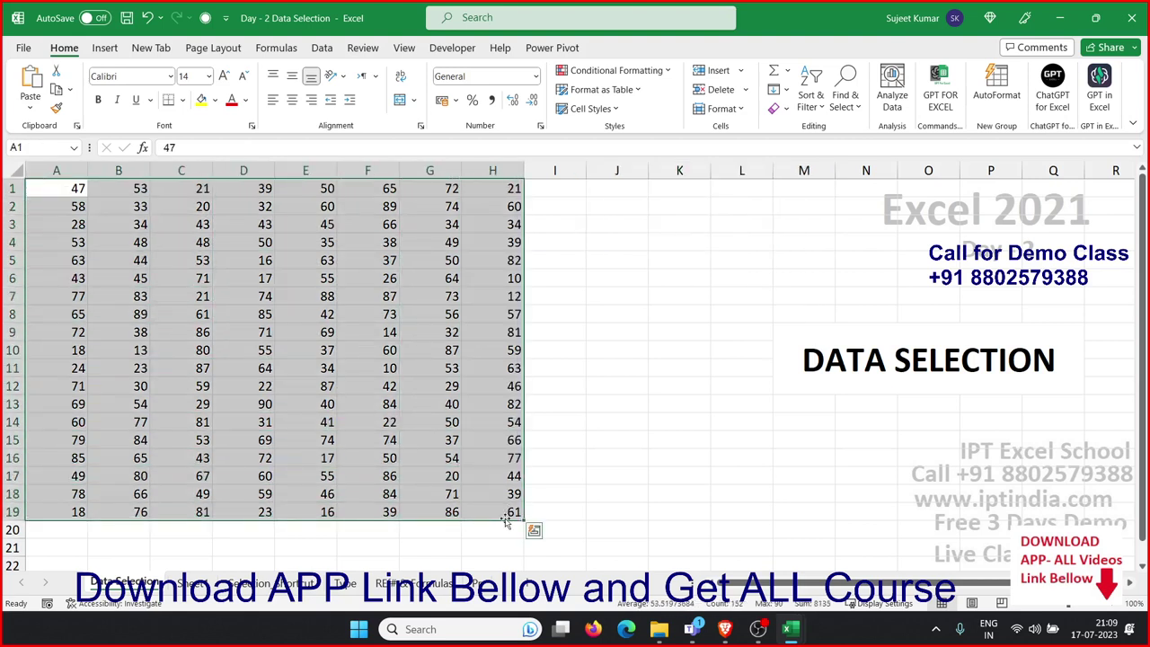
click(331, 363)
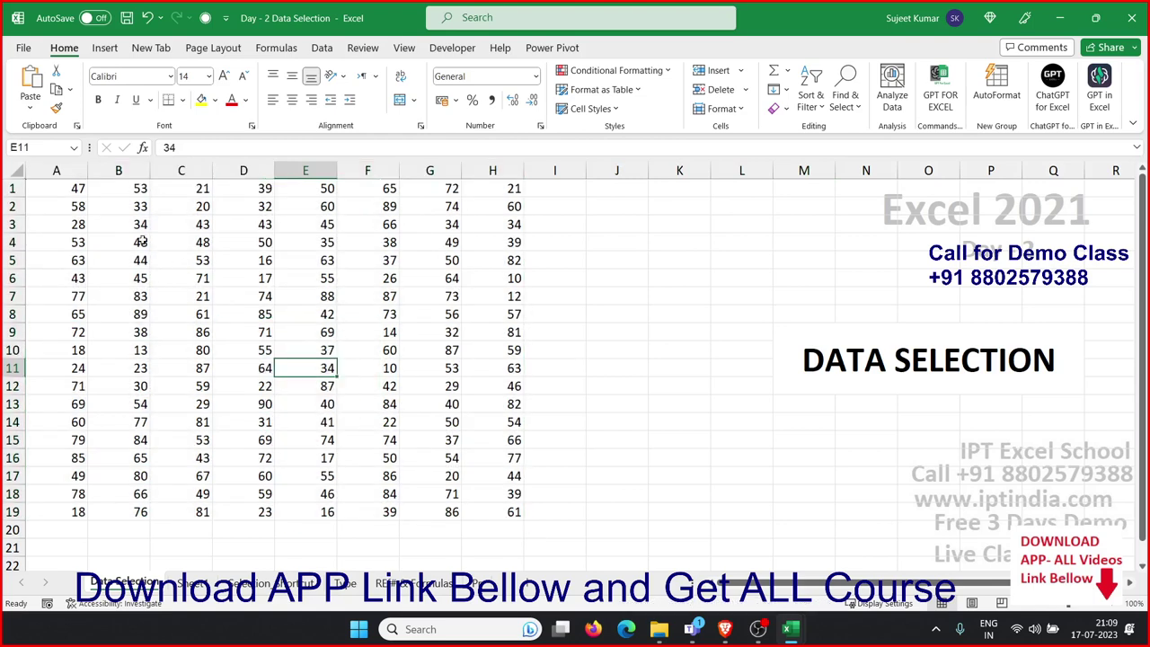
click(62, 189)
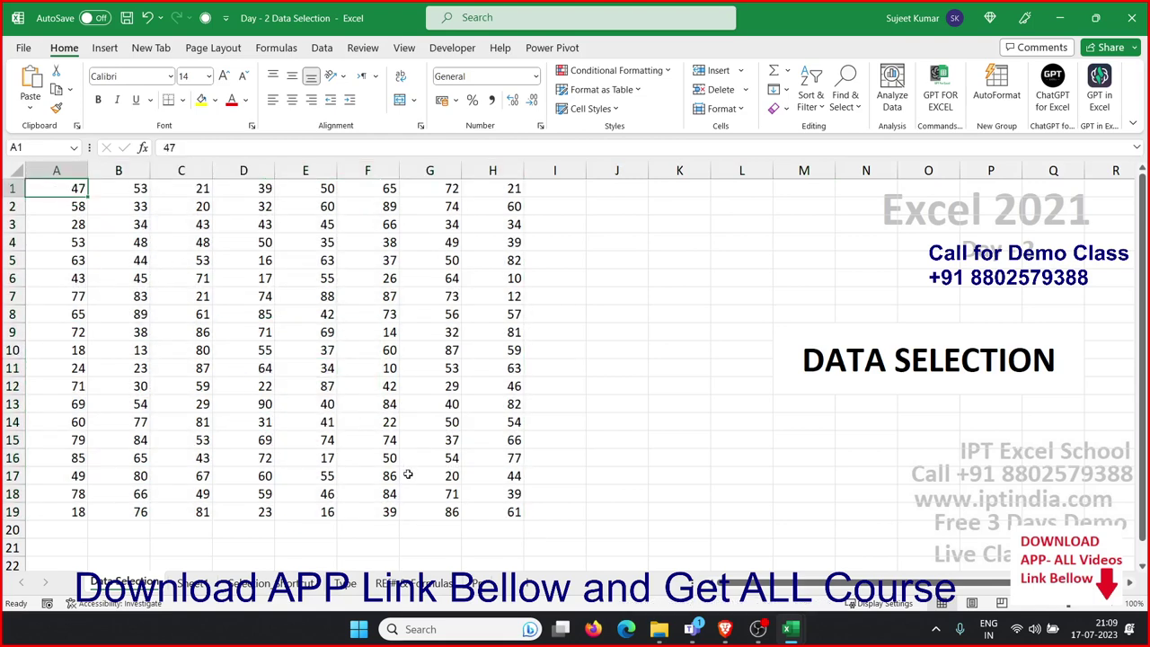
shift+click(500, 512)
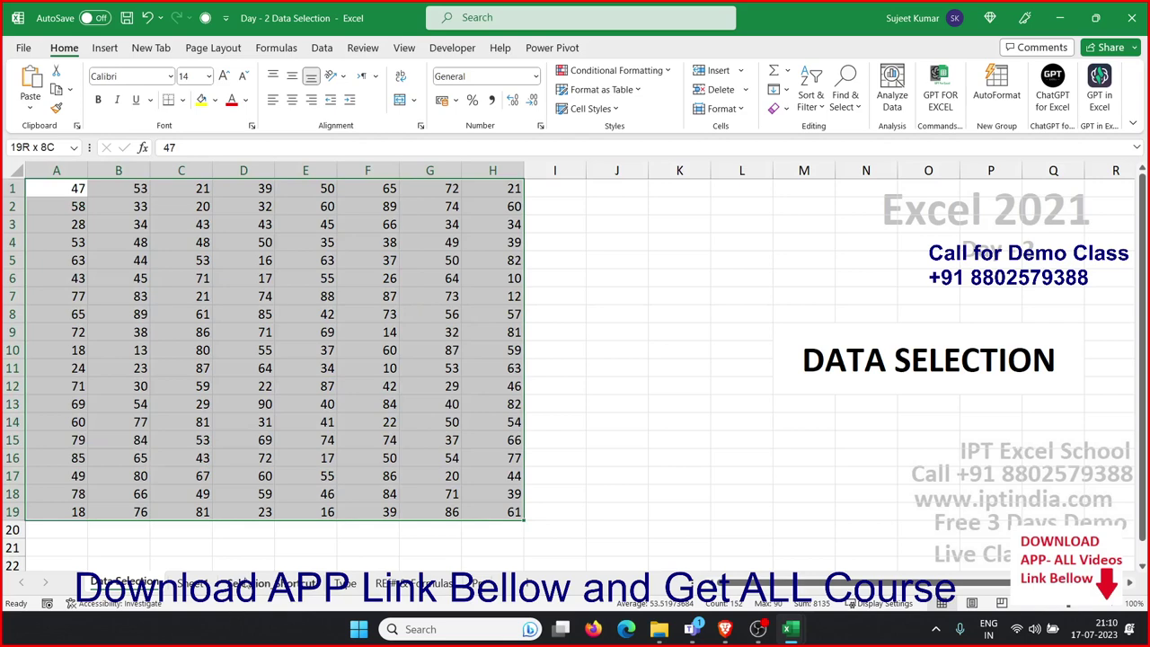
click(114, 261)
click(65, 191)
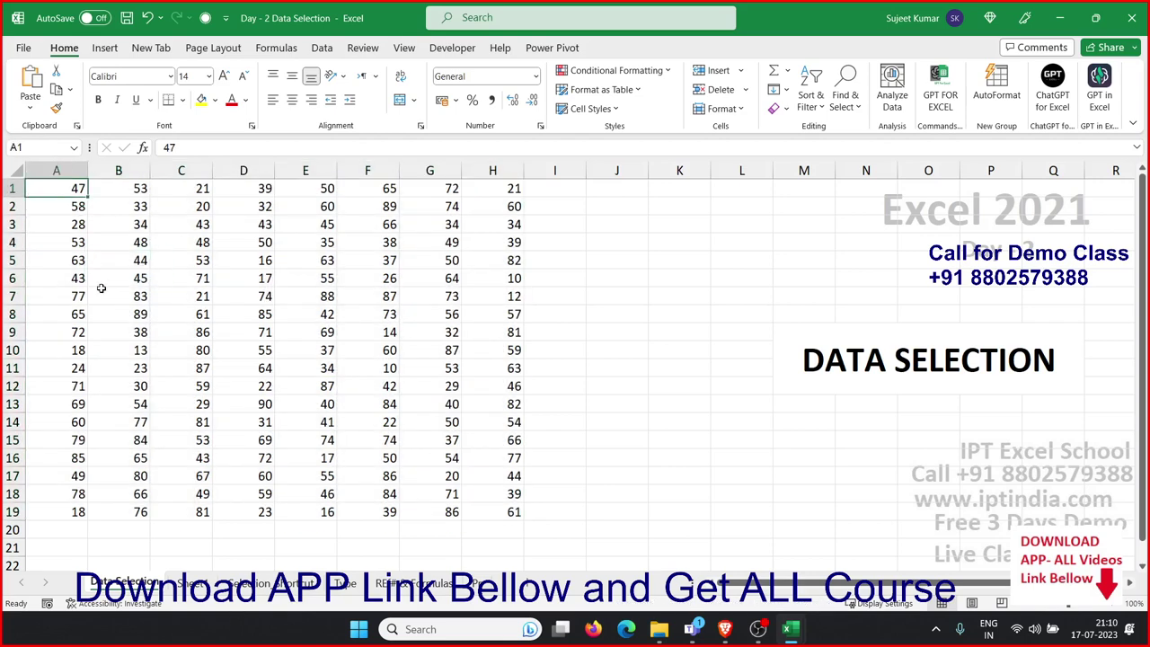
shift+click(496, 512)
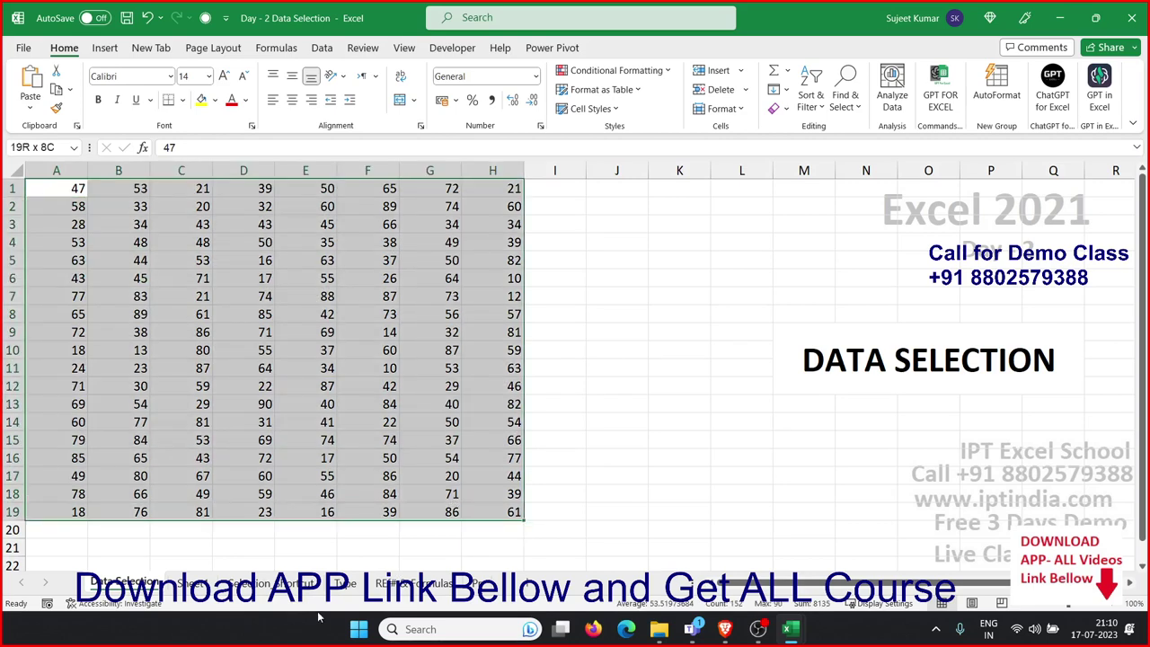
Select empty cells down column J from J1 to row 16, then deselect
click(625, 208)
click(631, 187)
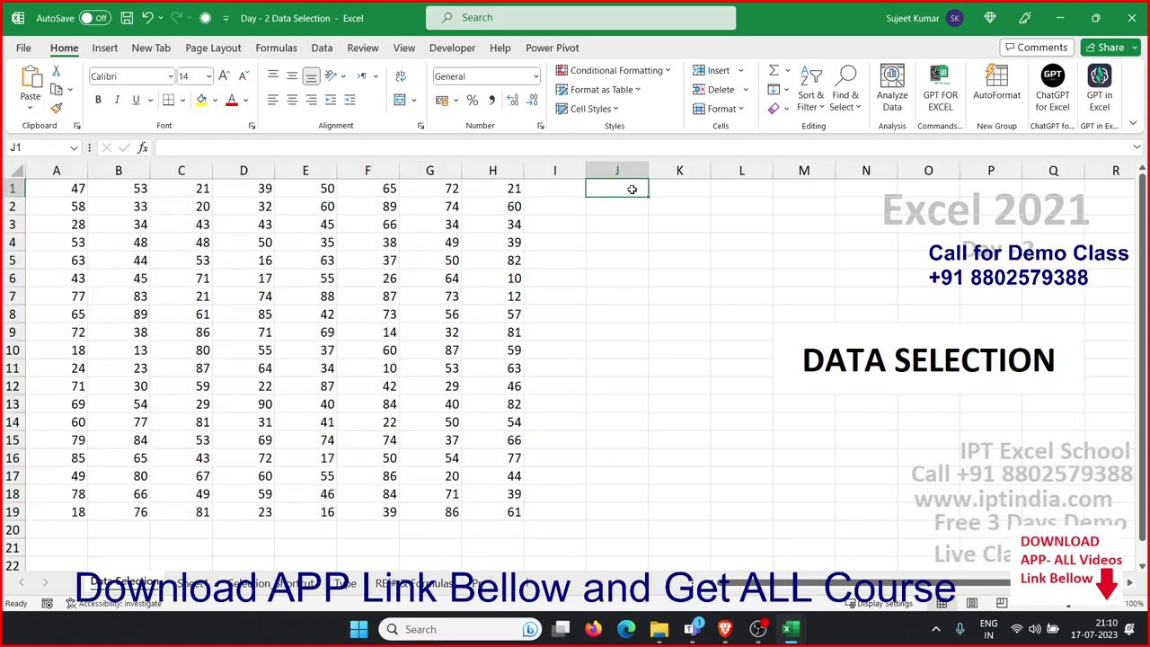
click(637, 369)
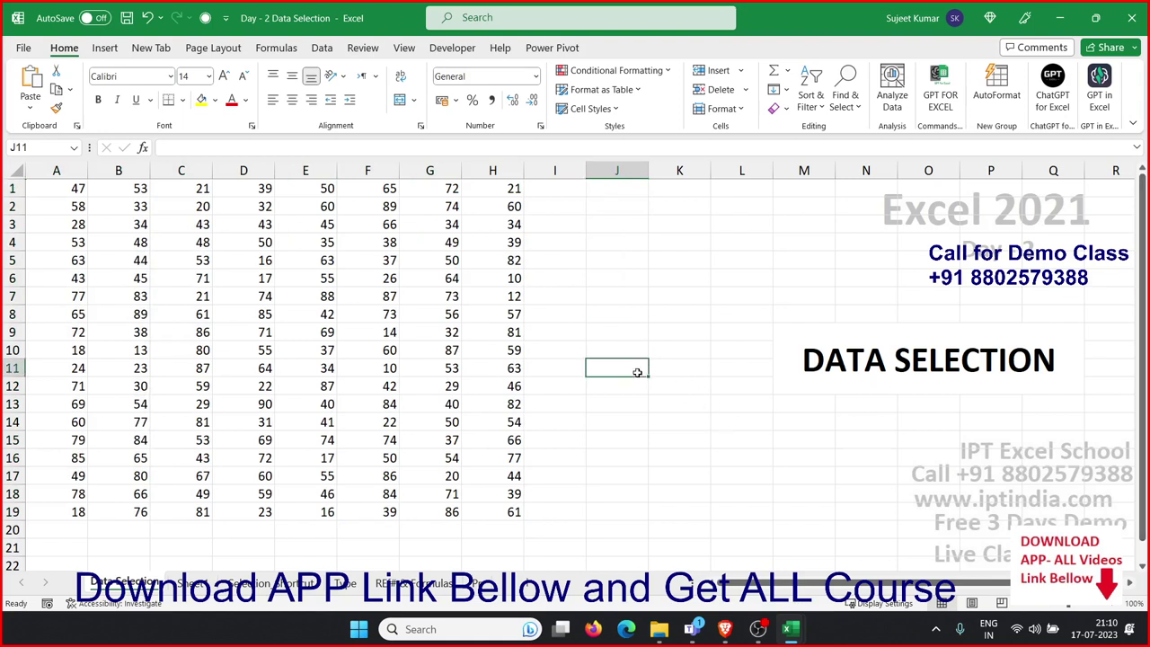
click(621, 188)
click(617, 317)
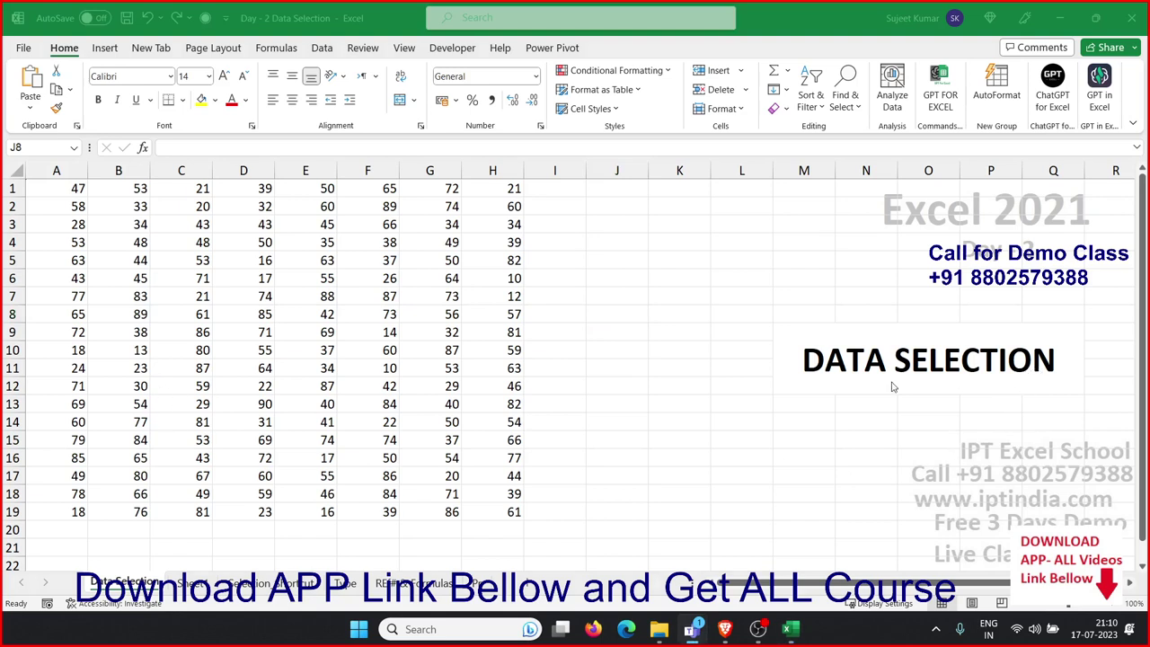
click(631, 189)
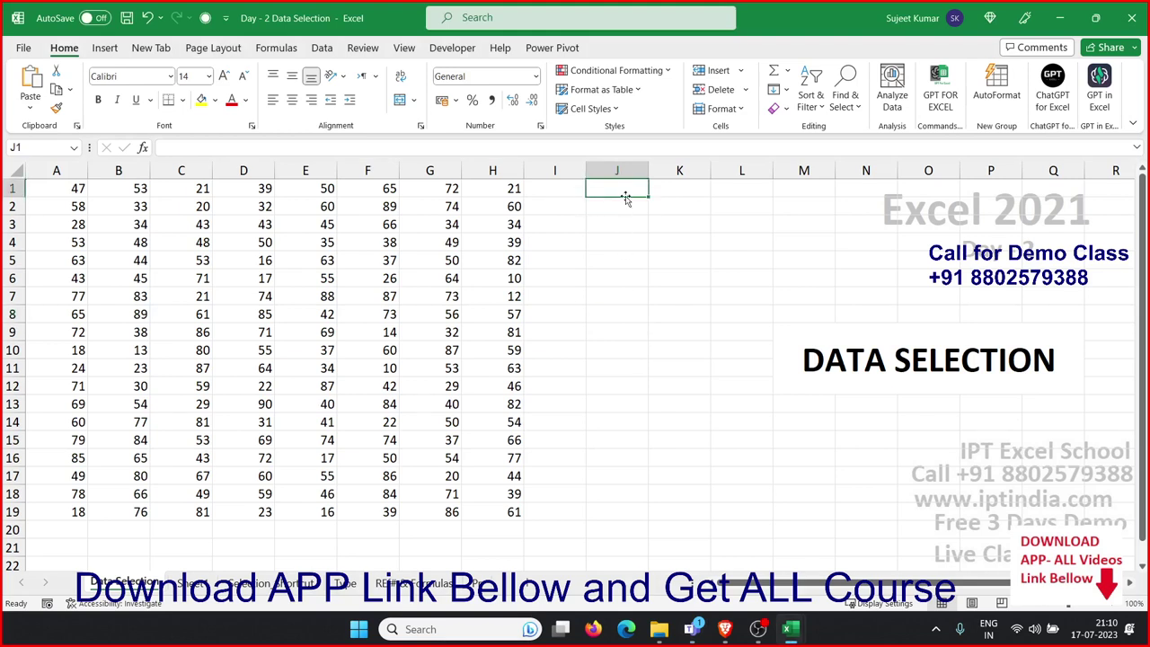
drag(607, 357, 607, 360)
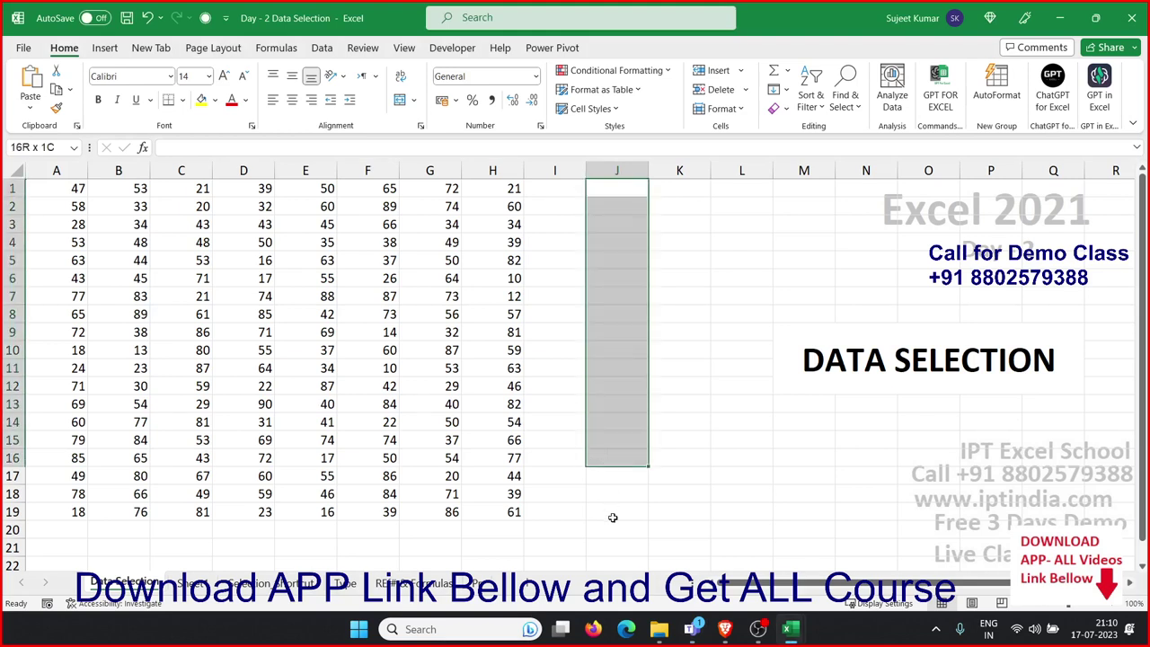
drag(607, 359, 619, 563)
click(666, 492)
mouse_move(693, 631)
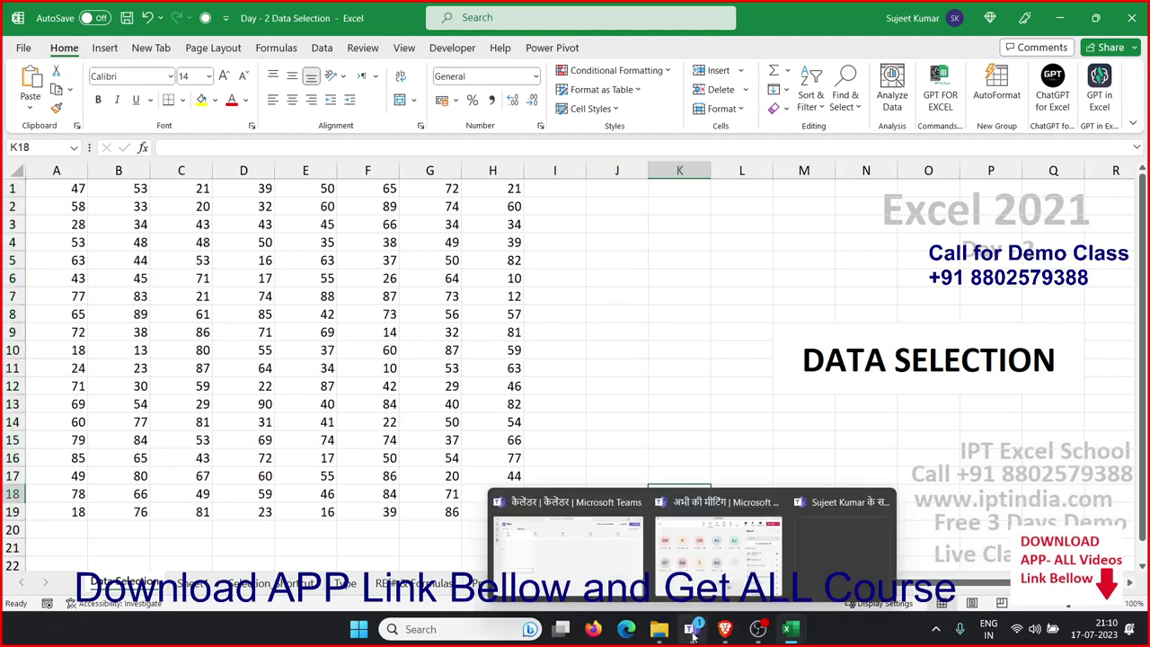
click(713, 594)
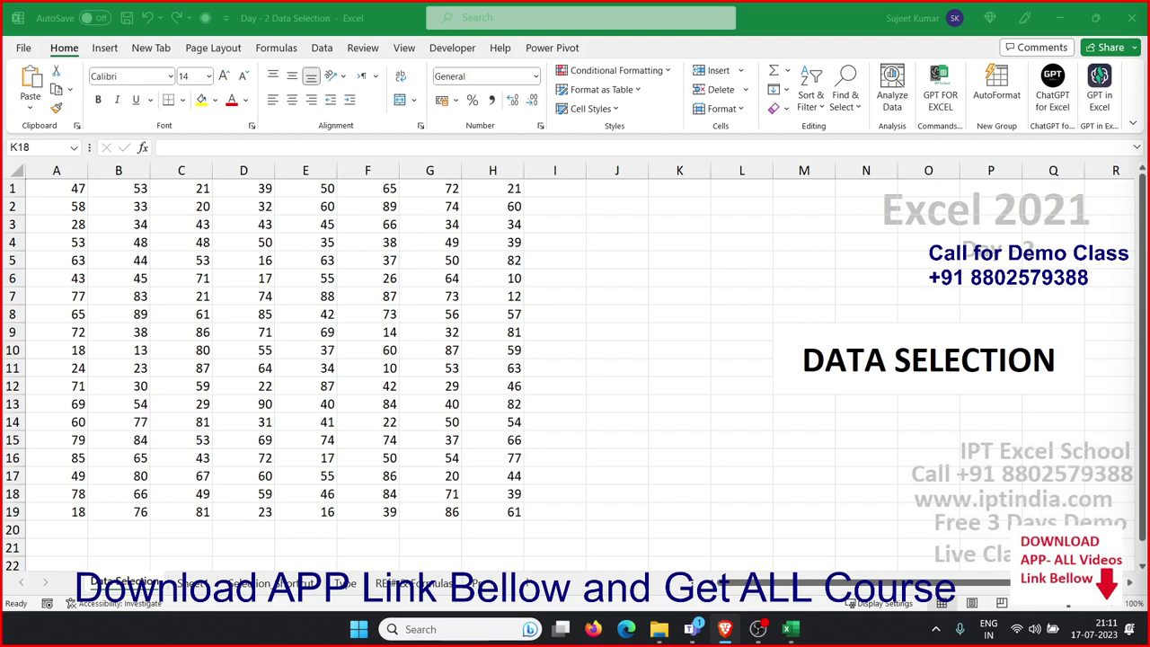
click(78, 188)
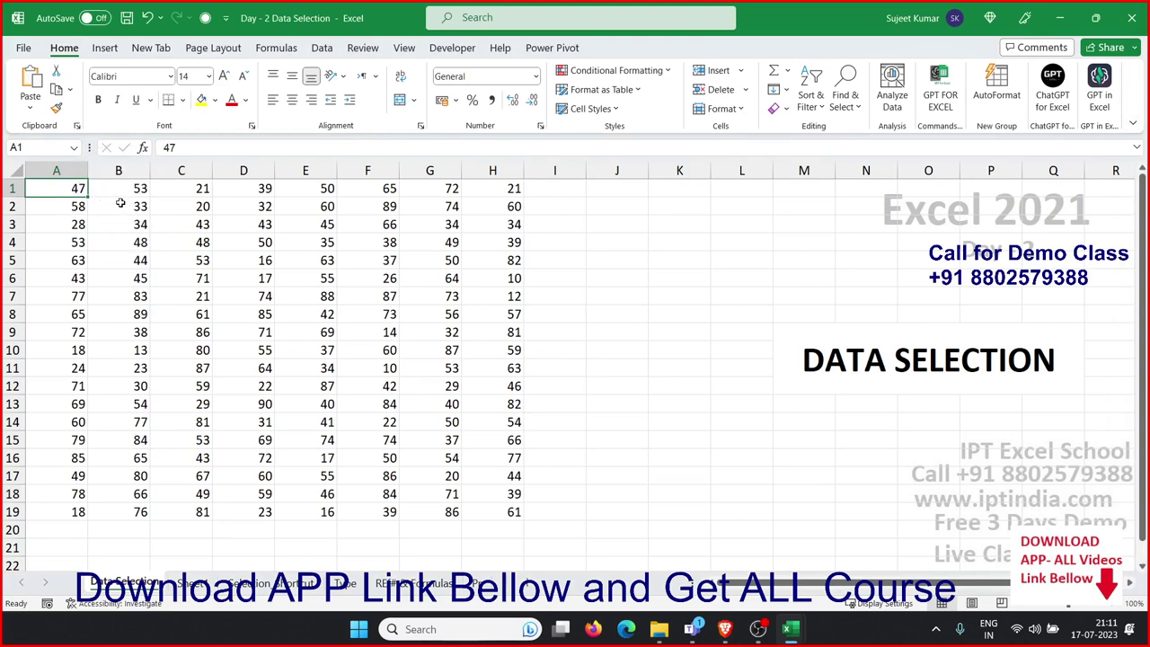
key(shift+Right)
key(shift+Right)
key(shift+Right)
key(shift+Down)
key(shift+Down)
key(ctrl+Home)
key(ctrl+a)
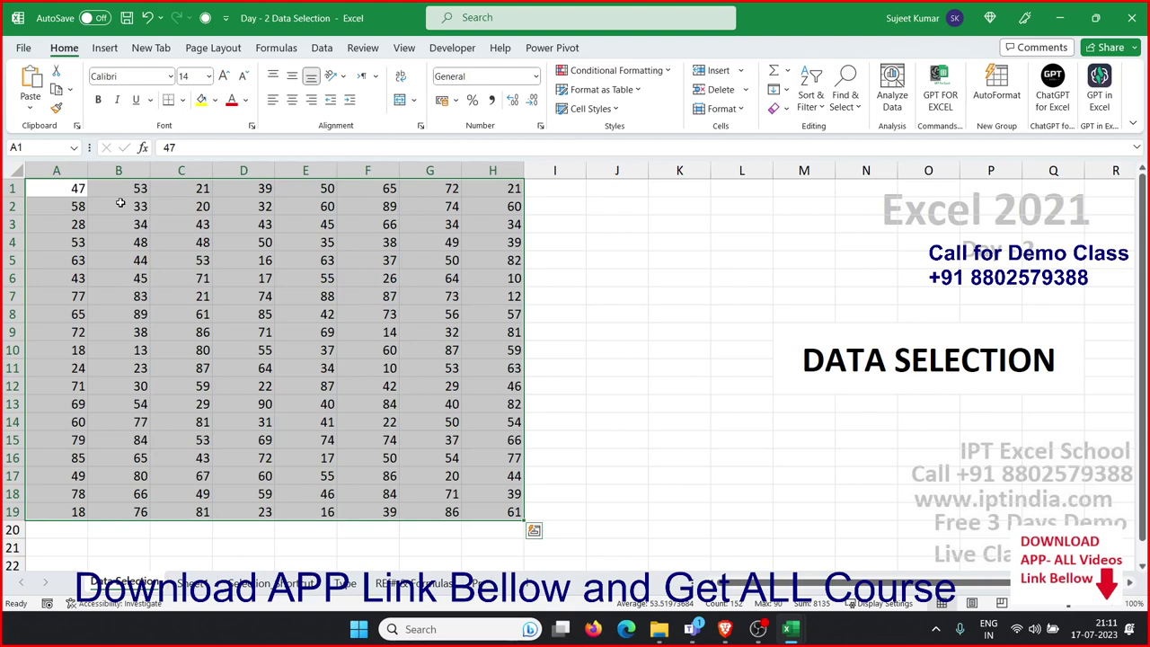
click(119, 203)
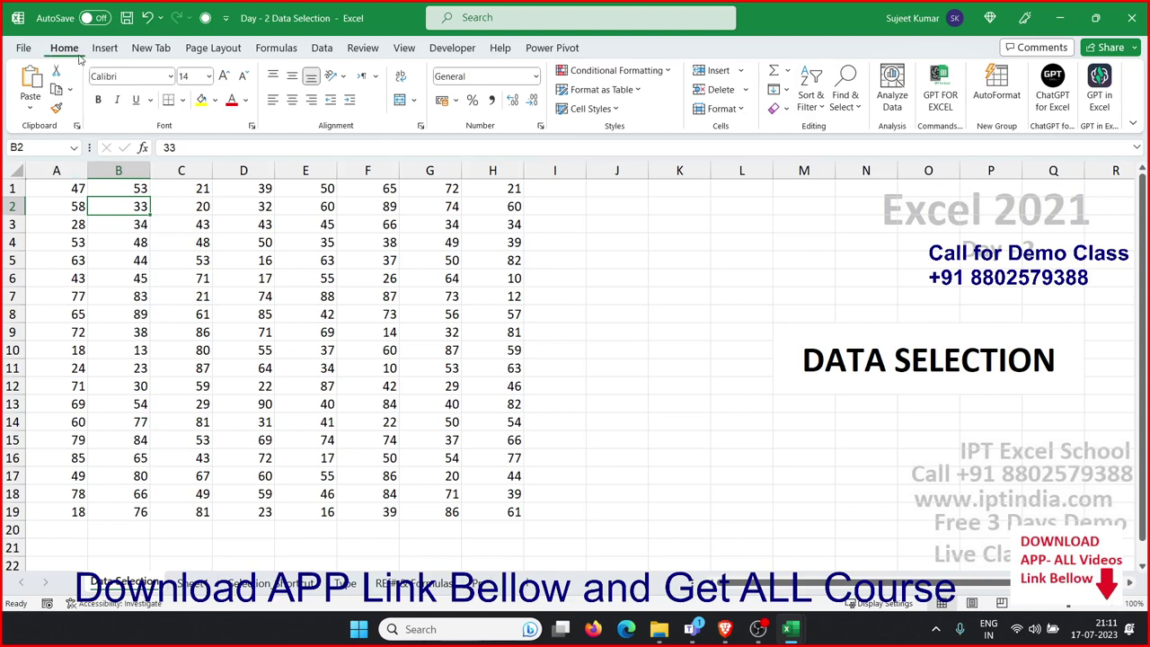
Select the current region A1:H19 via Go To Special, then select row 11
click(845, 99)
click(862, 194)
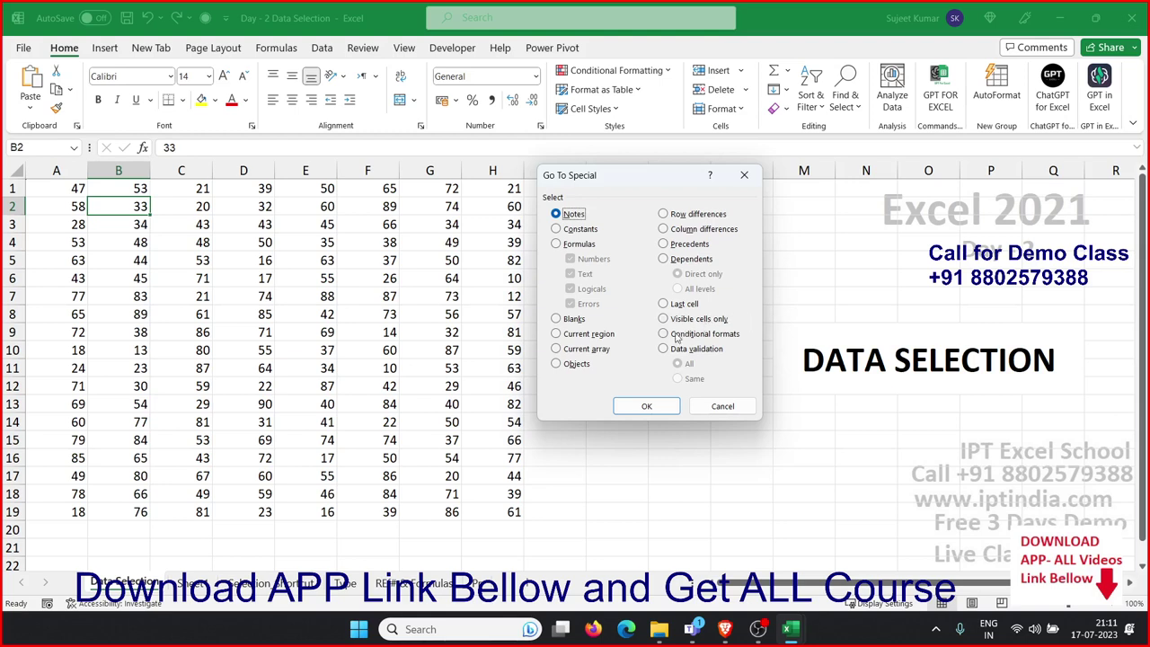
click(589, 335)
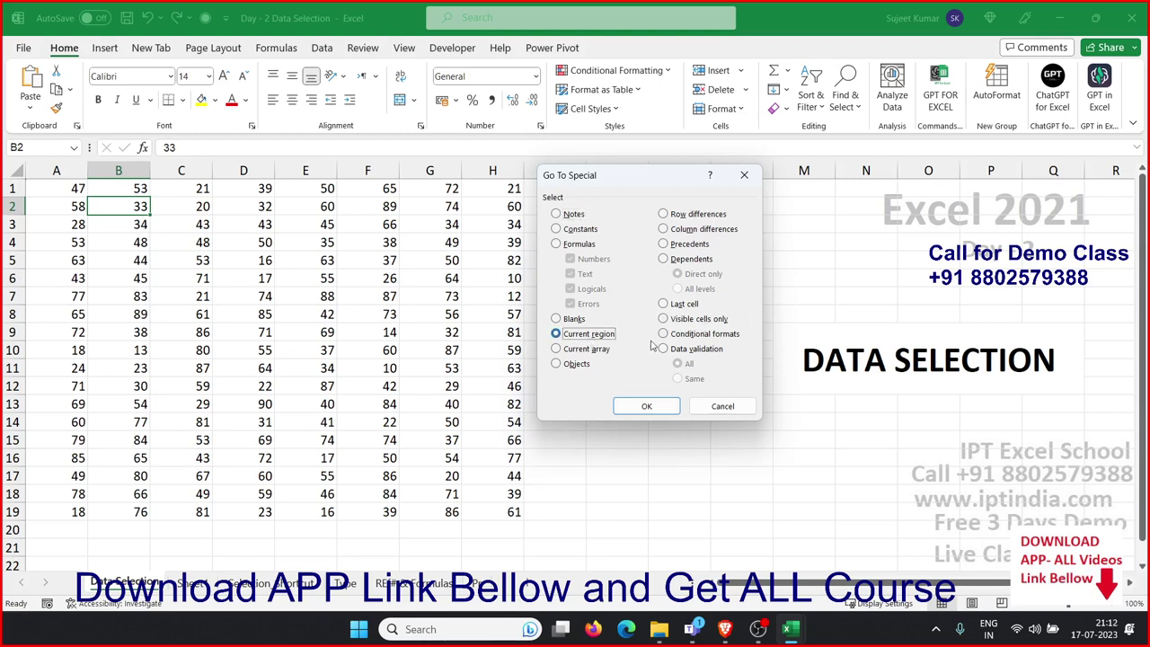
click(650, 406)
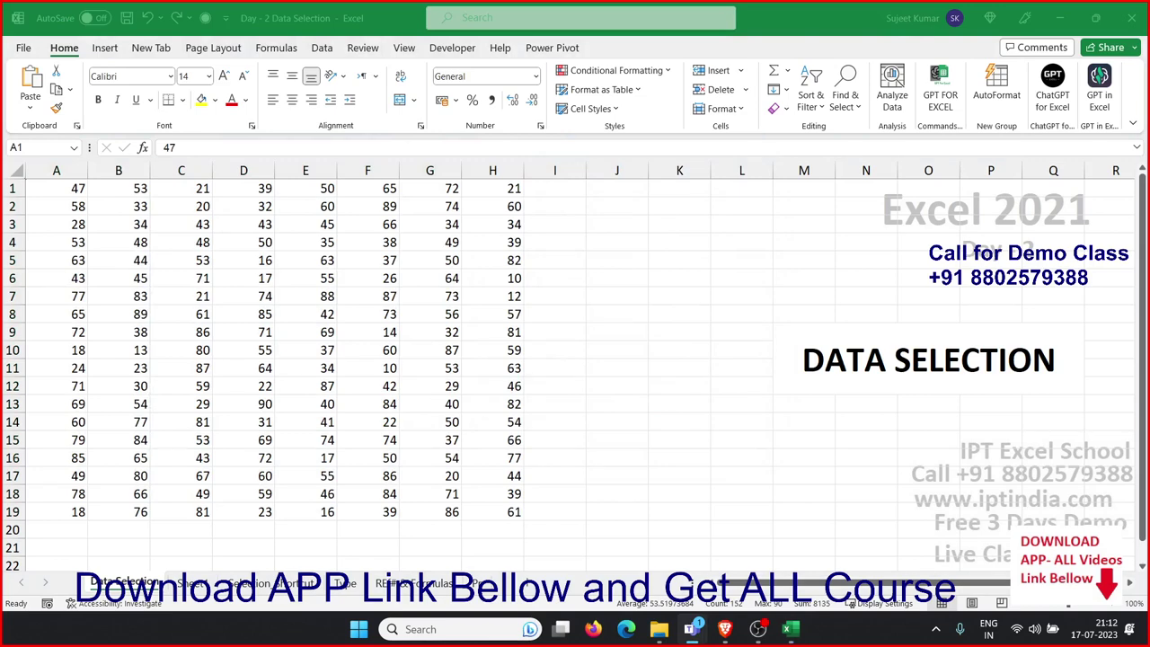
click(13, 368)
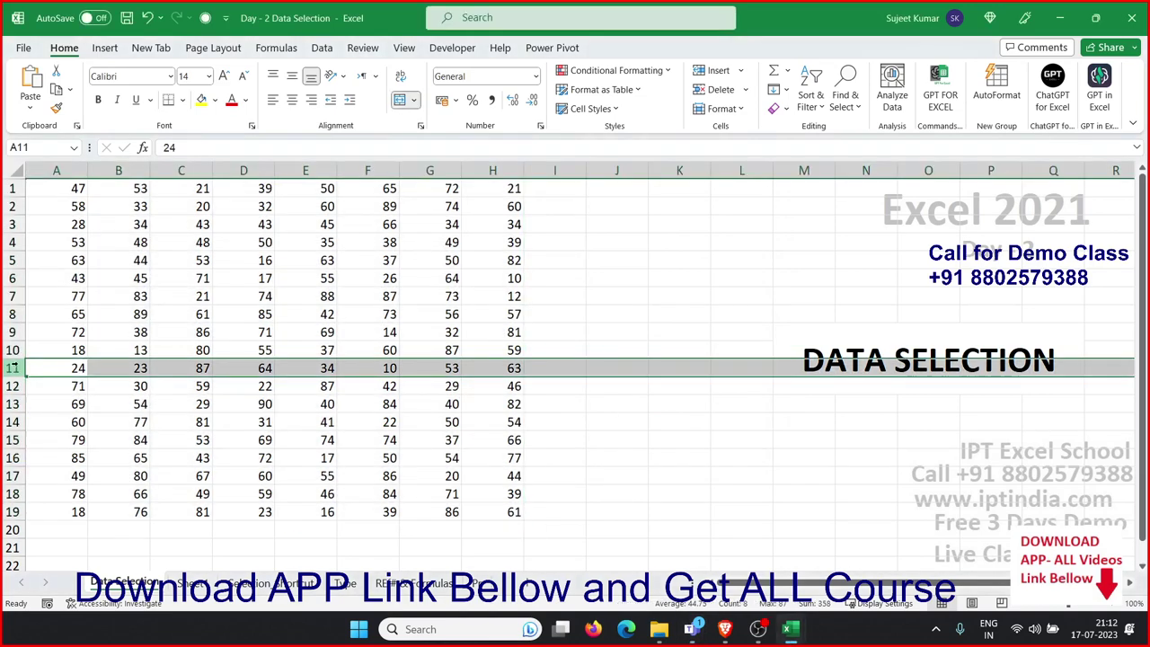
Insert a blank row 10, then select the upper block A1:H9 with Ctrl+A
right_click(13, 350)
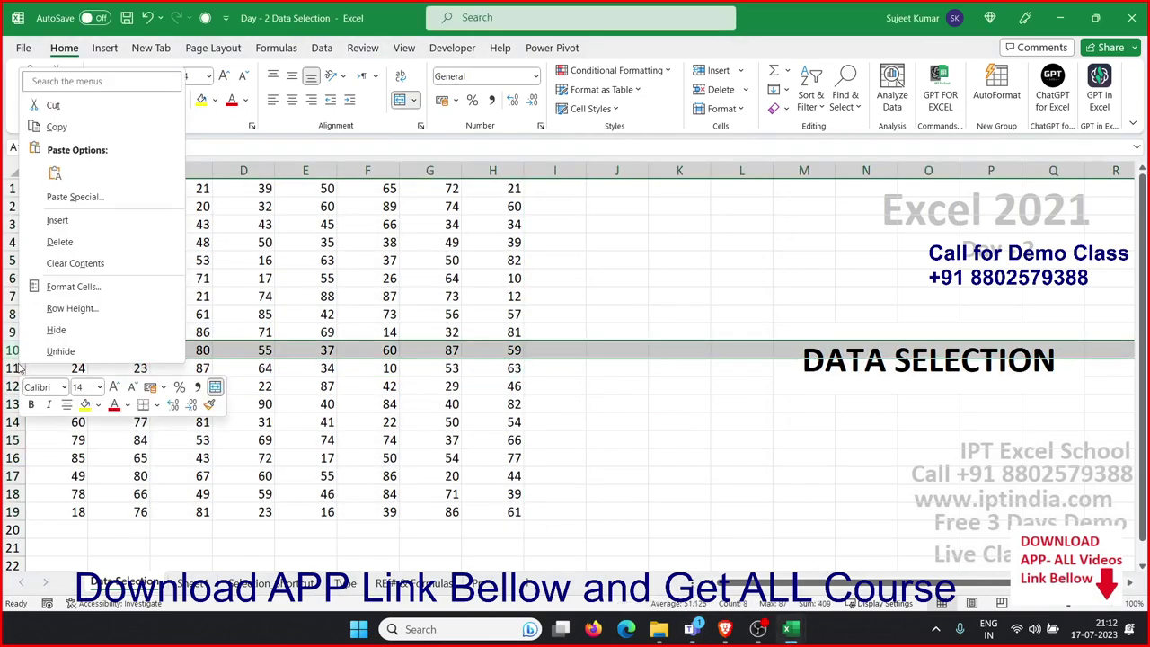
click(59, 221)
click(134, 405)
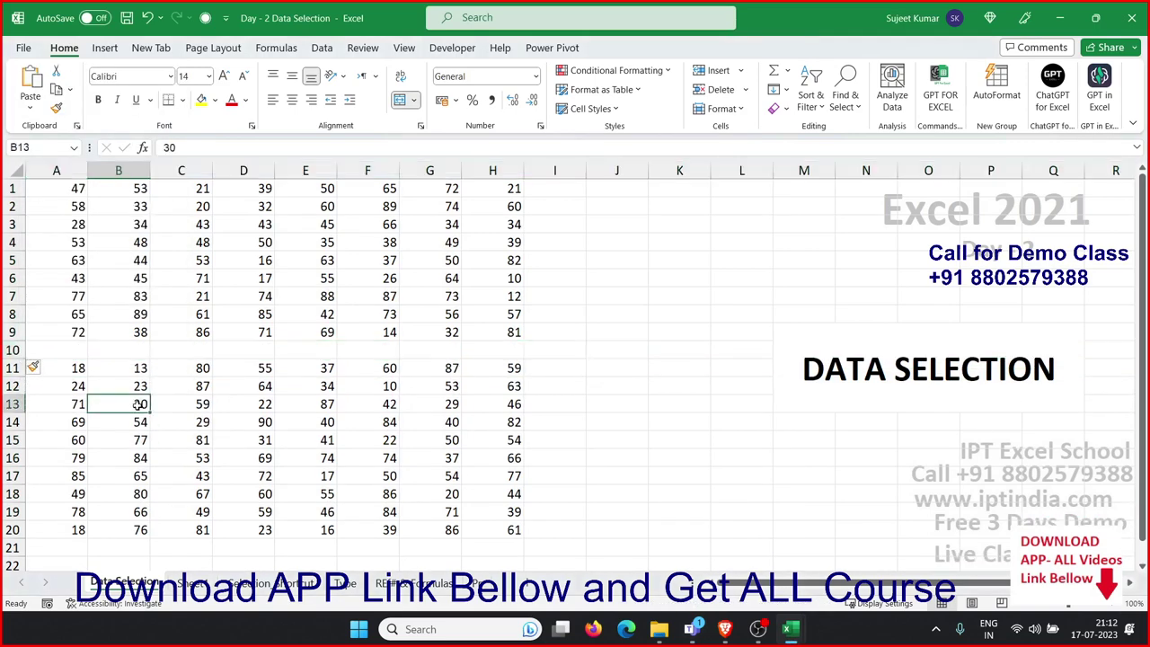
click(119, 247)
key(ctrl+a)
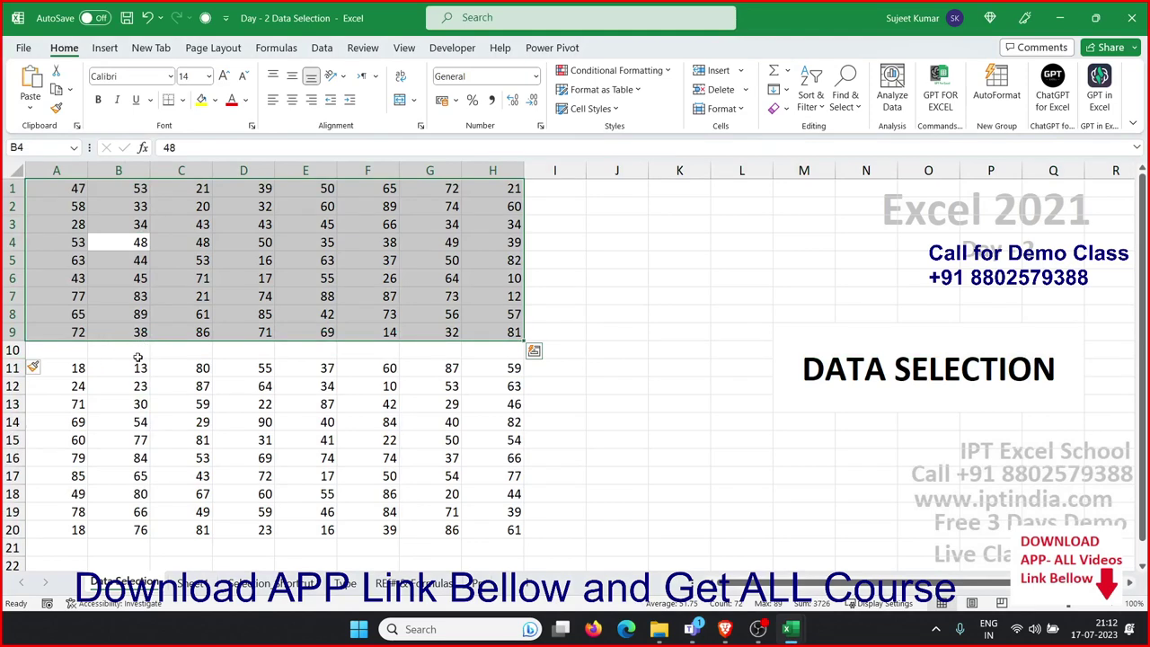
click(114, 384)
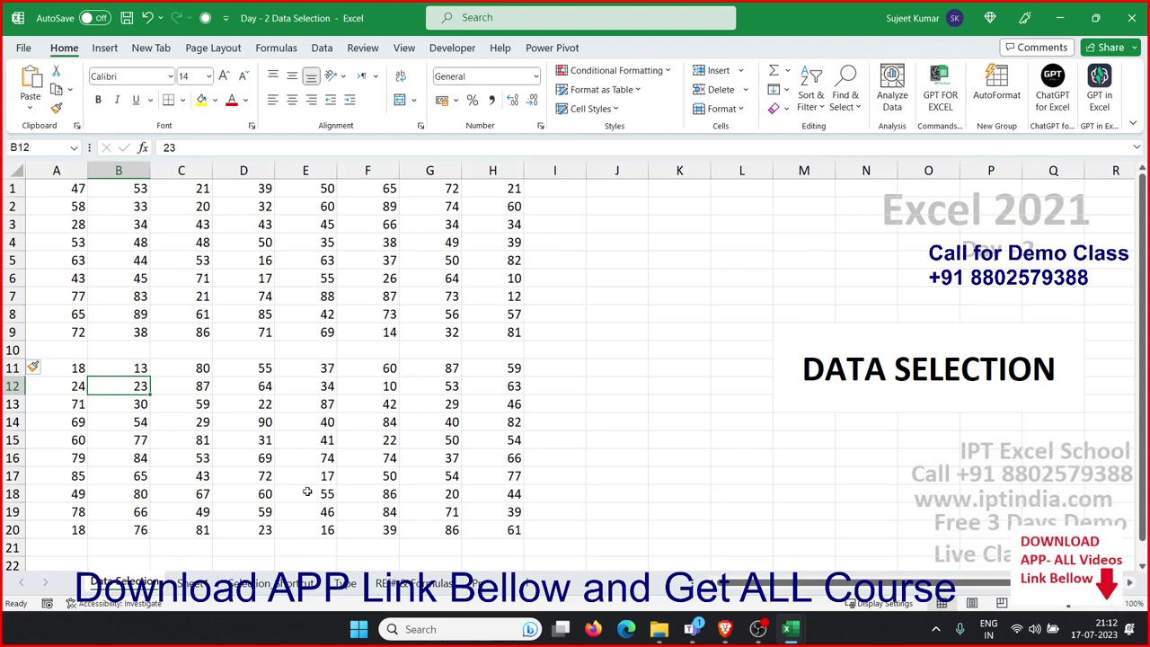
mouse_move(724, 628)
click(16, 350)
right_click(16, 351)
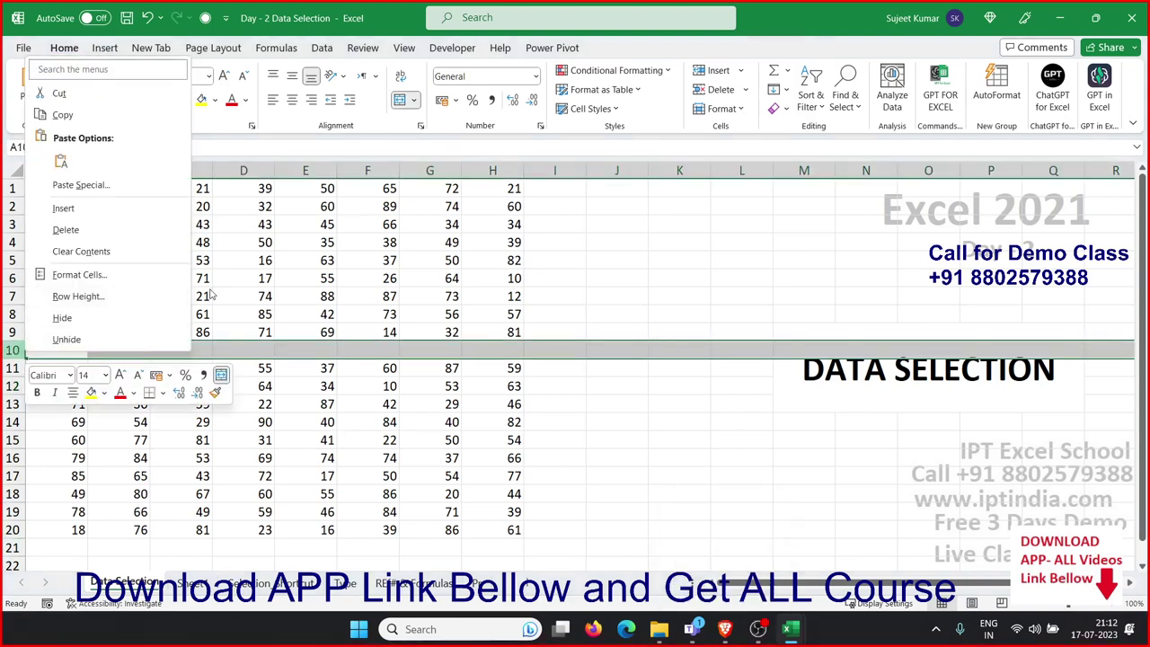
key(Escape)
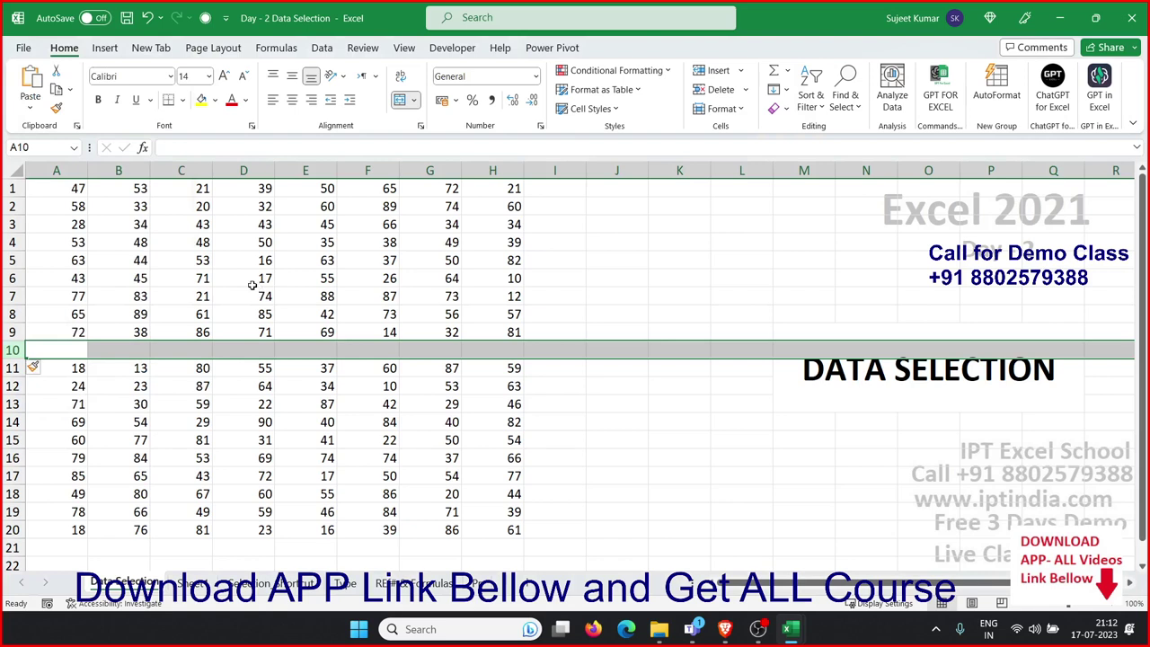
click(74, 195)
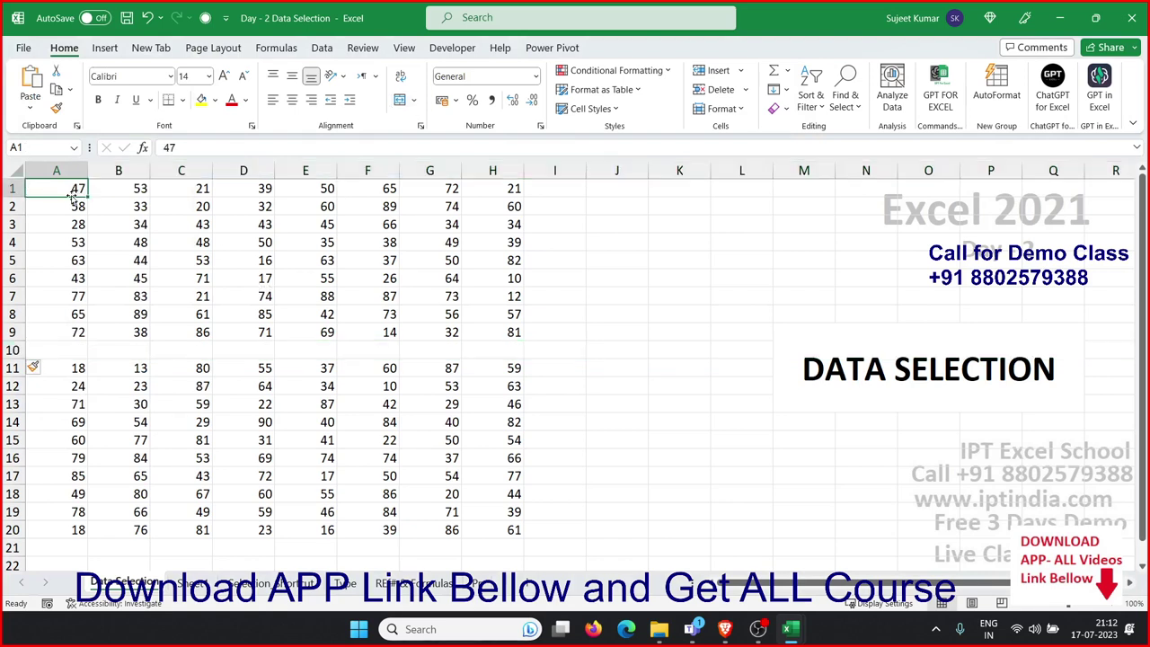
key(ctrl+Down)
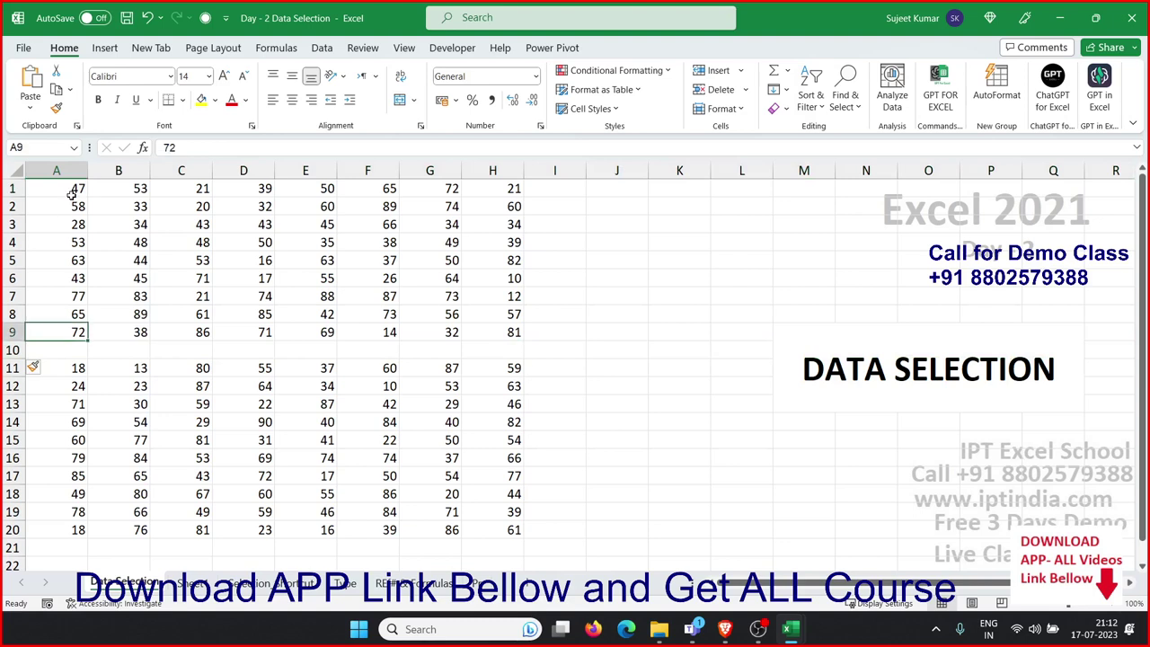
key(ctrl+Down)
key(ctrl+Down)
key(ctrl+Up)
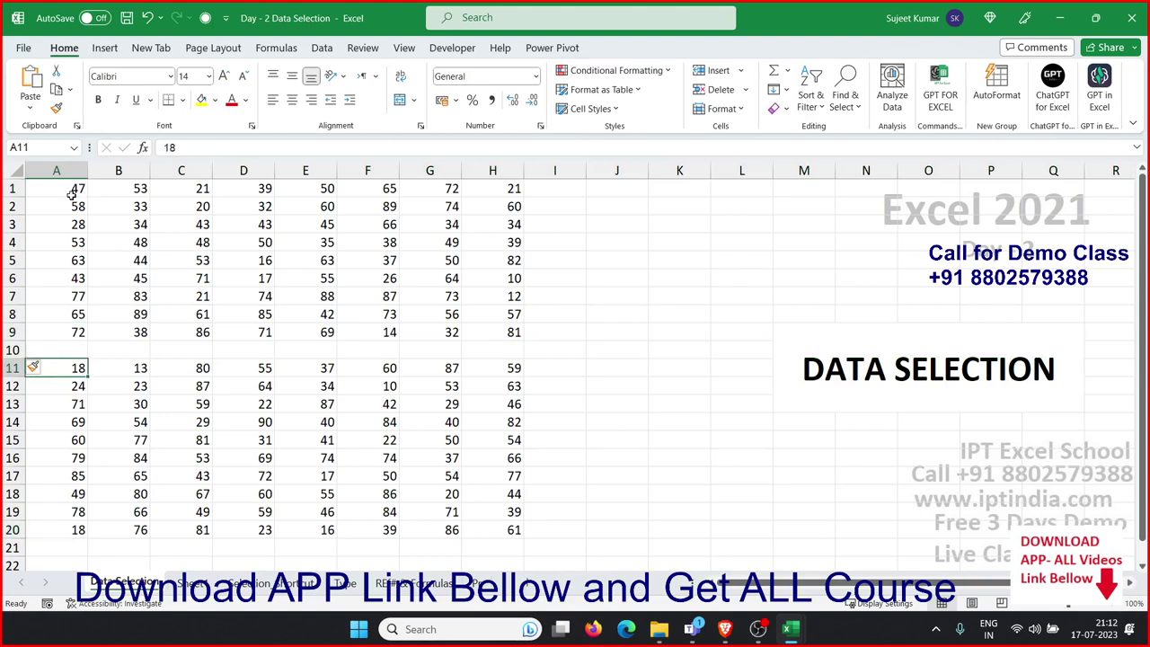
key(ctrl+Up)
key(ctrl+Up)
key(ctrl+Down)
key(ctrl+Down)
key(ctrl+Down)
key(ctrl+Up)
key(ctrl+Up)
key(ctrl+Up)
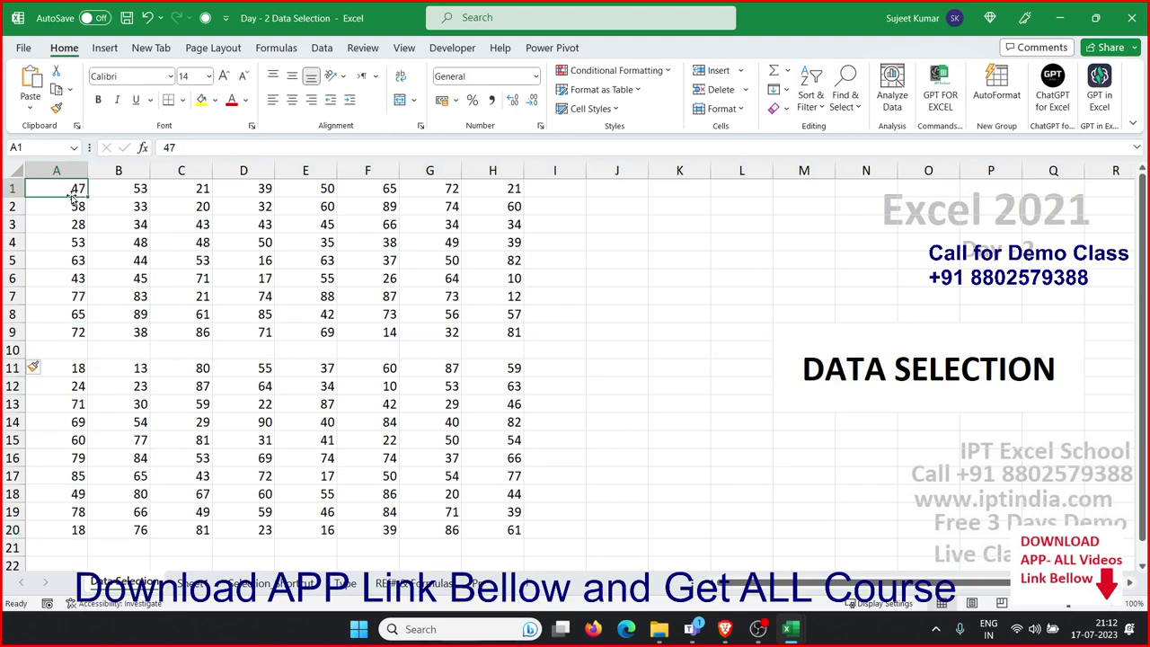
key(ctrl+shift+Down)
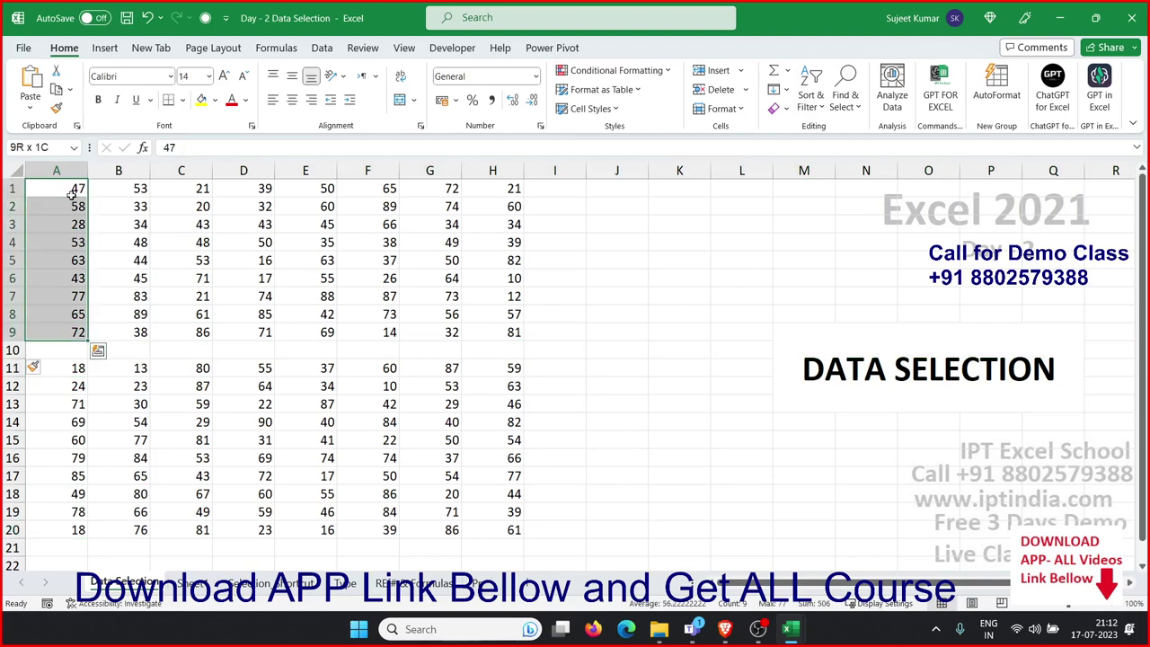
key(ctrl+shift+Down)
key(ctrl+shift+Down)
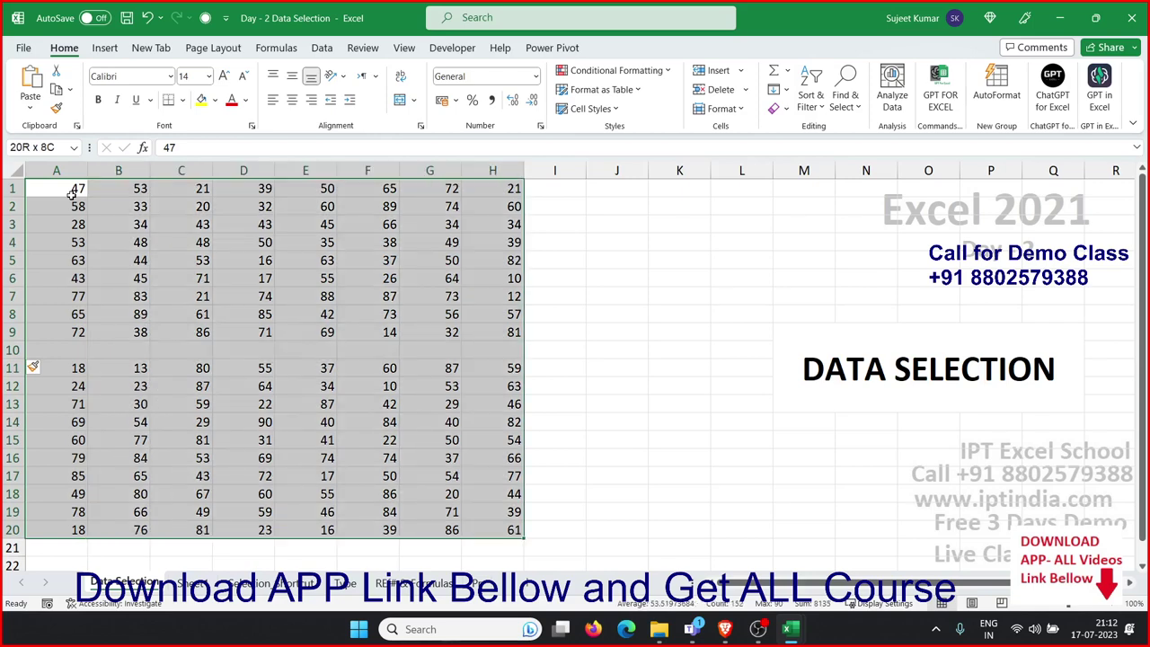
key(ctrl+shift+Right)
click(73, 196)
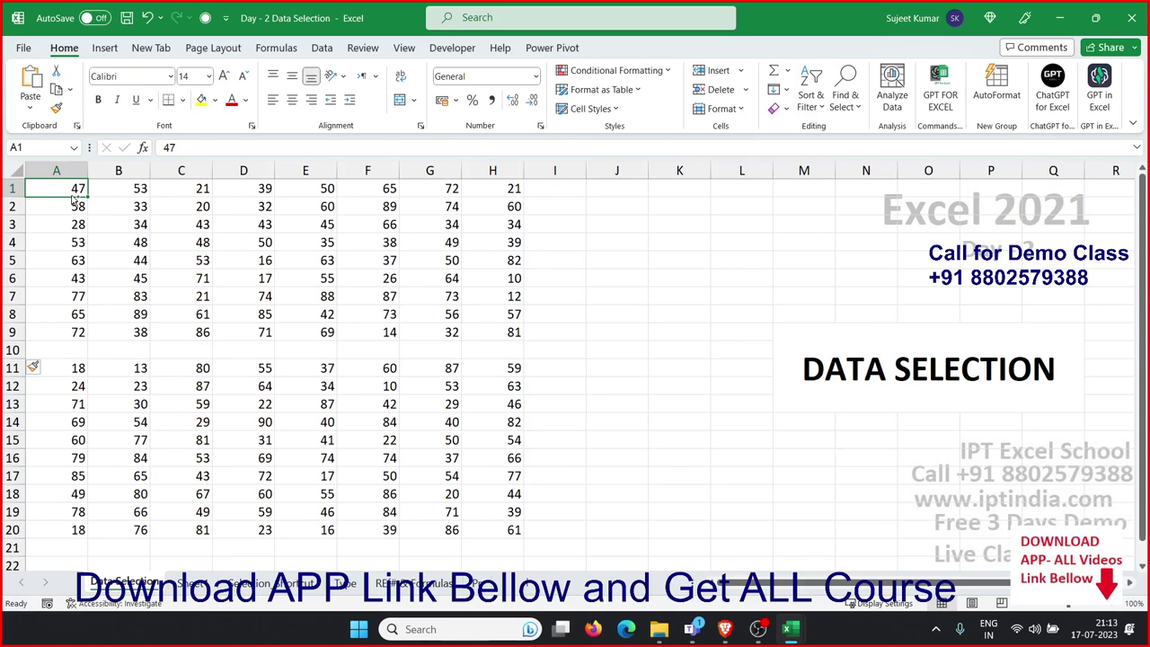
key(ctrl+shift+End)
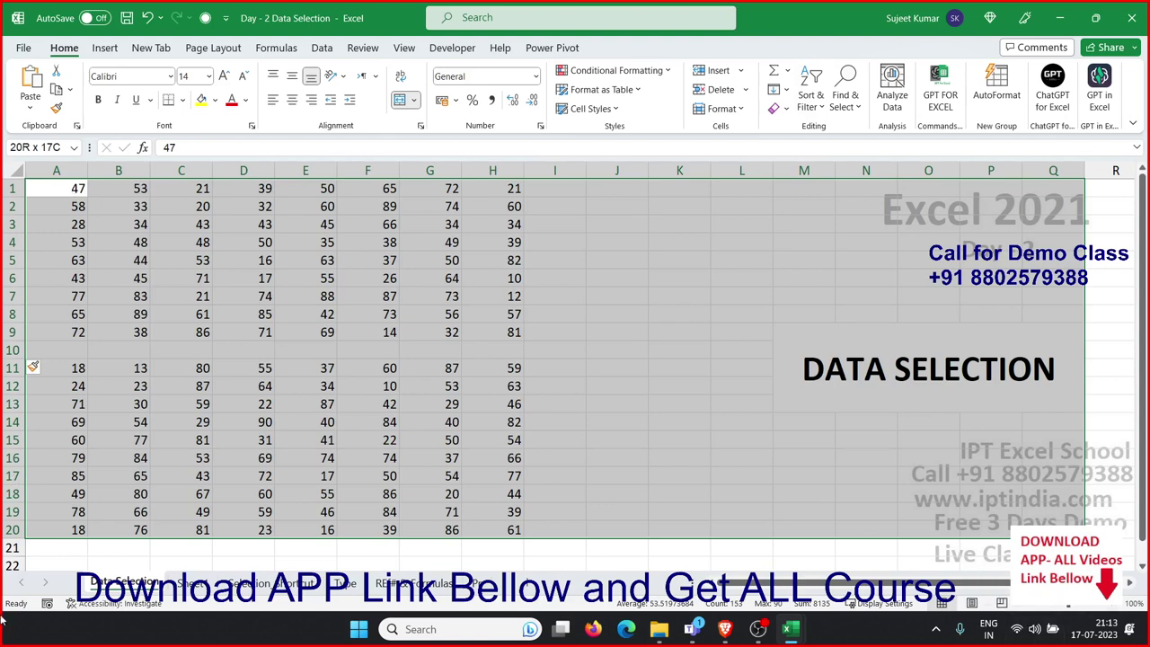
Select the empty ranges K2:Q19 and I2:Q20 beside the numbers
click(344, 420)
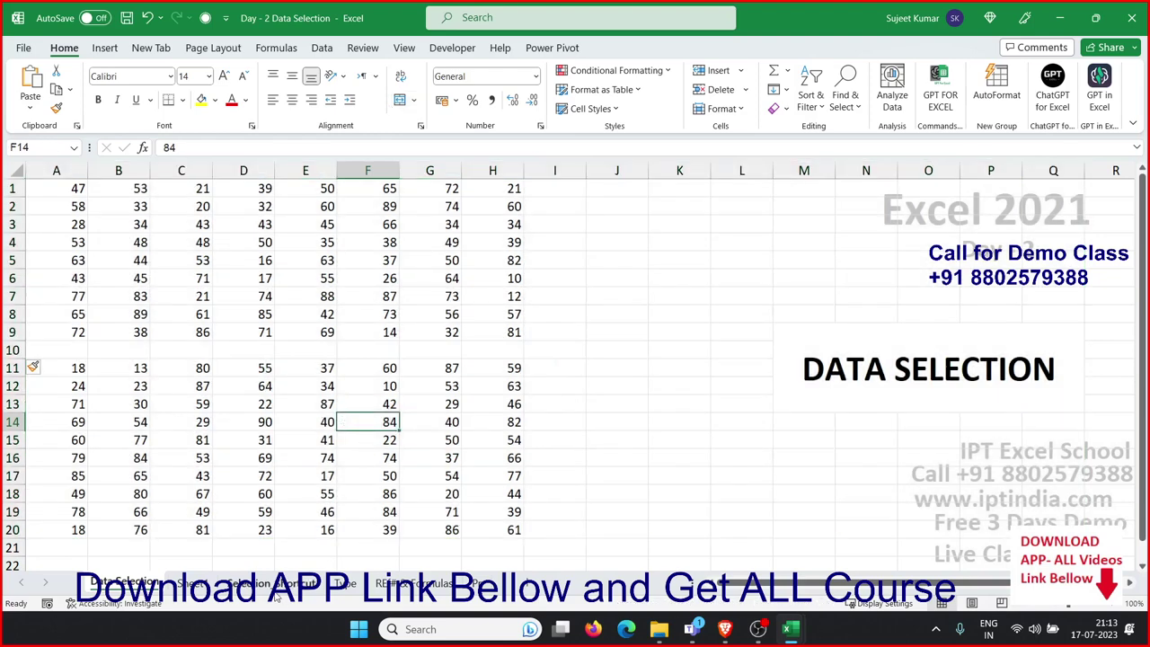
drag(667, 204, 1060, 512)
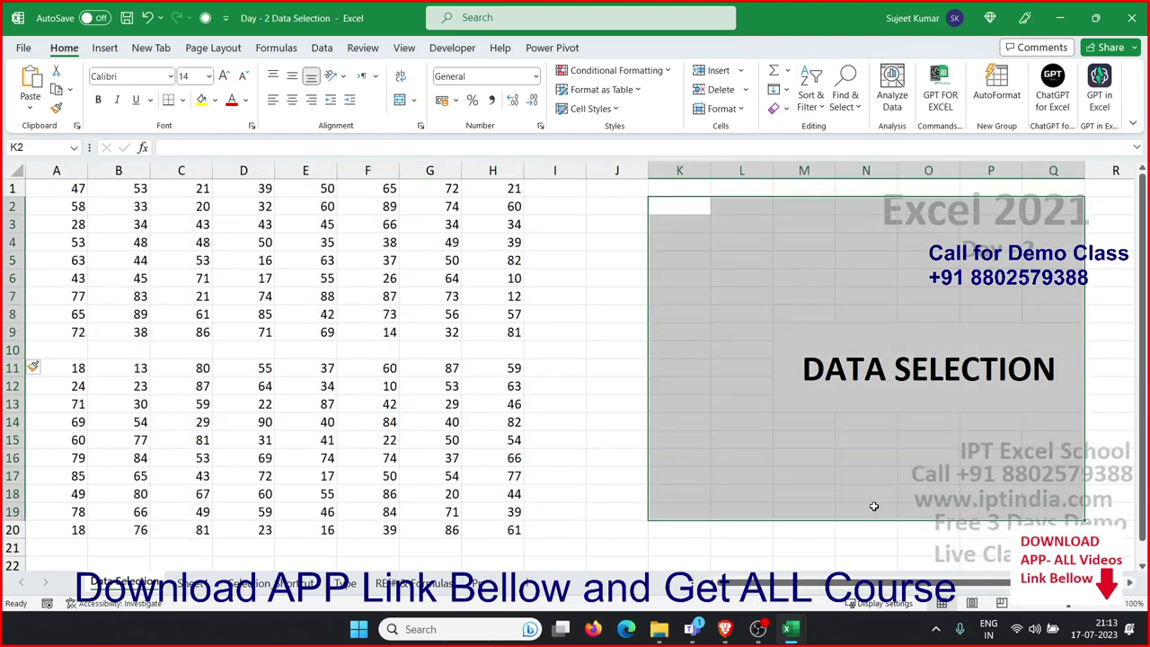
click(739, 458)
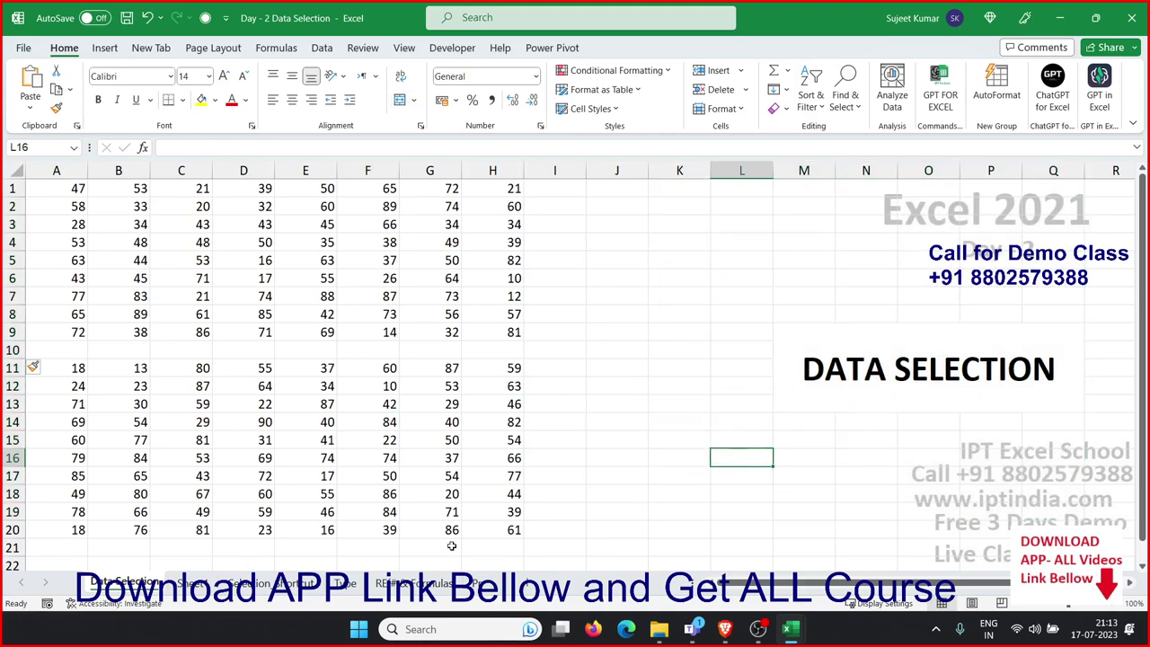
drag(557, 205, 857, 520)
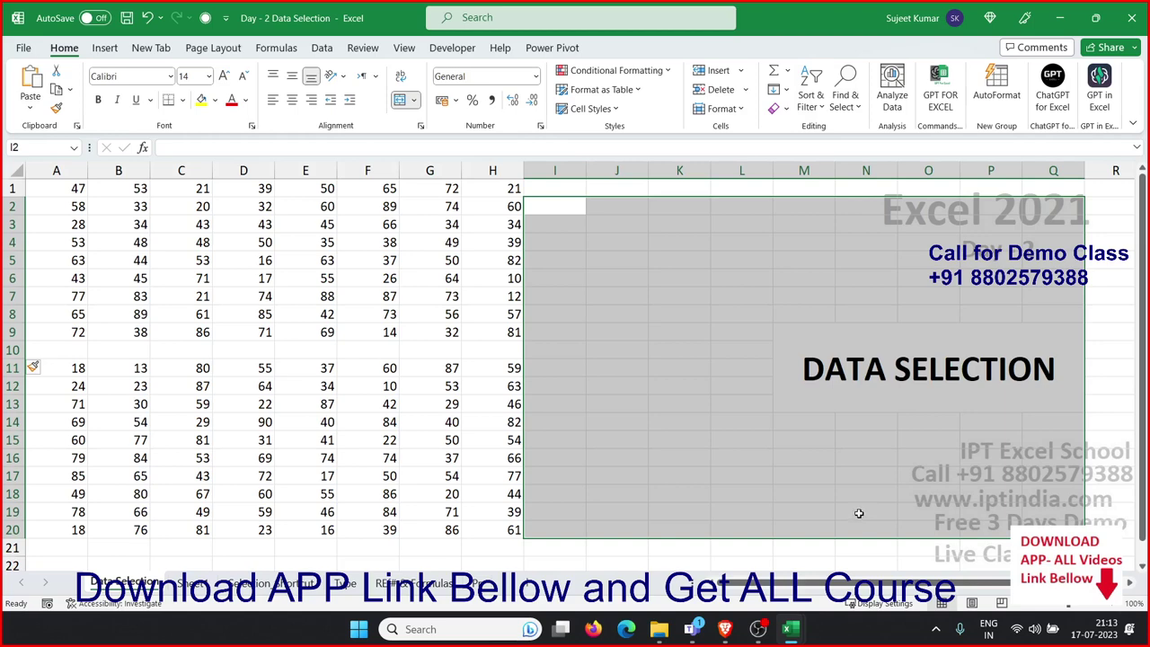
Switch to Sheet1 and make A1 the active cell
click(191, 582)
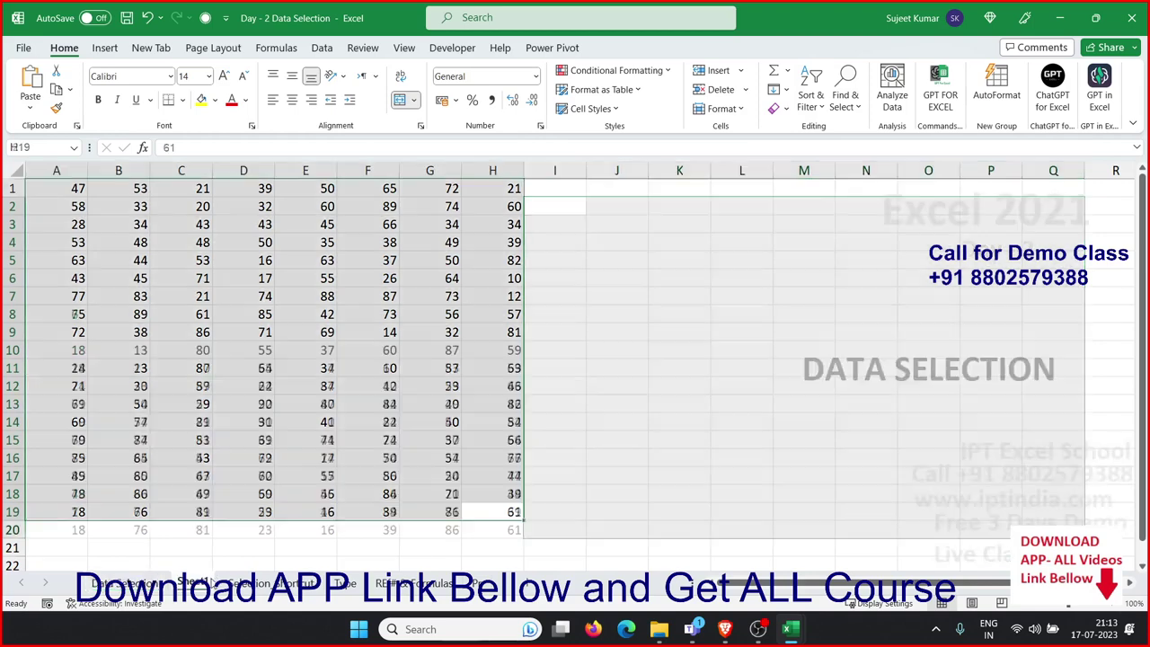
click(241, 334)
click(86, 192)
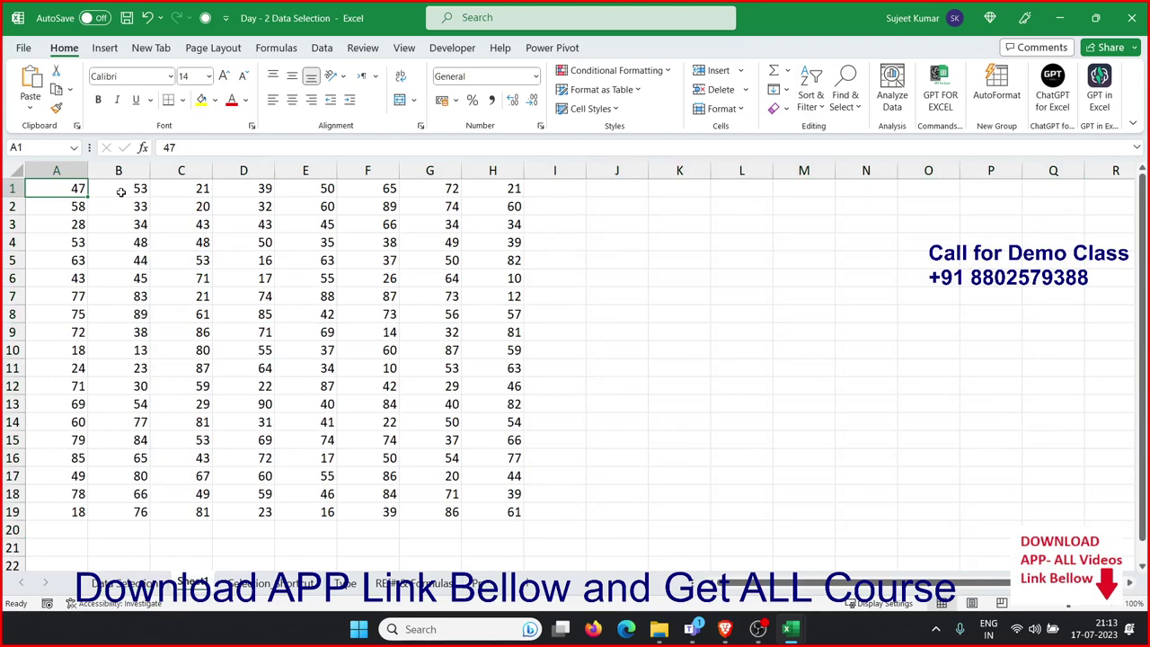
Select Sheet1's A1:H19 block with Ctrl+A, then return to the Data Selection sheet
key(ctrl+a)
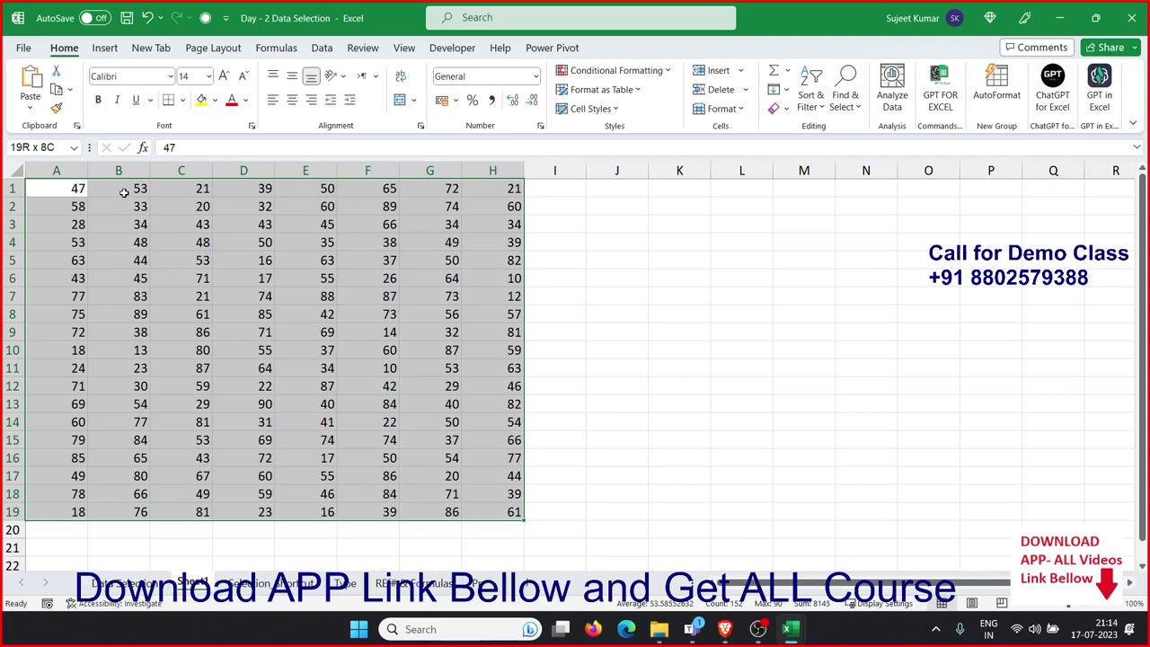
click(104, 582)
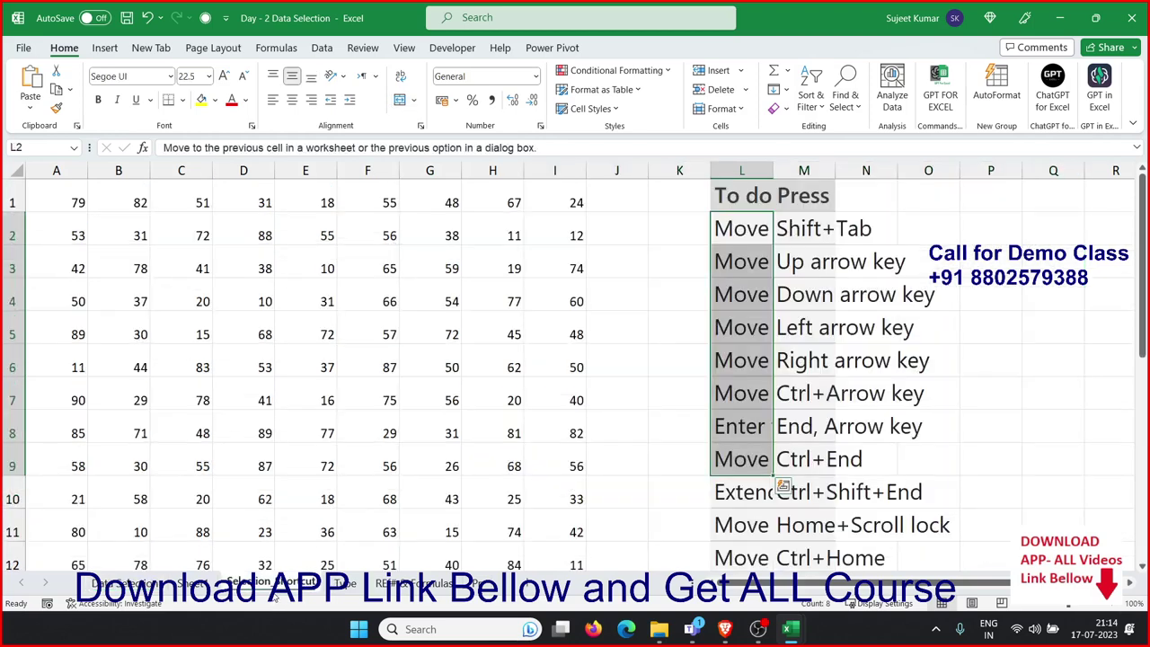
On the Selection Shortcut sheet, select the actions down column L, then pick cell K4
click(272, 582)
click(757, 277)
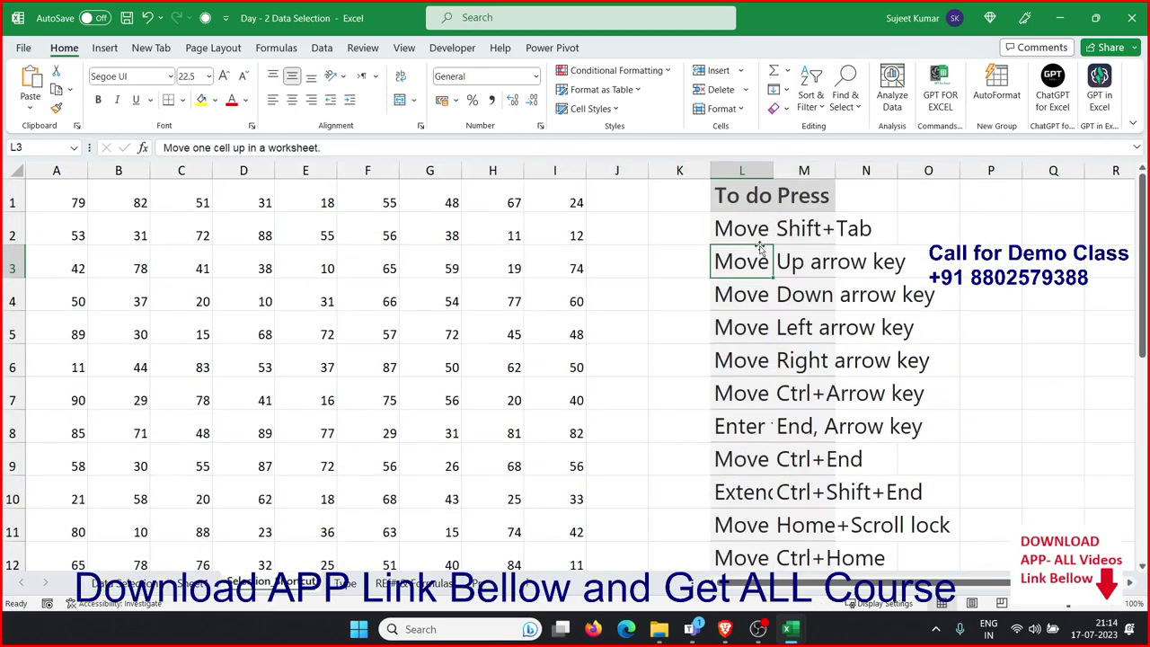
mouse_move(727, 228)
mouse_down()
mouse_move(751, 641)
mouse_move(736, 634)
mouse_up()
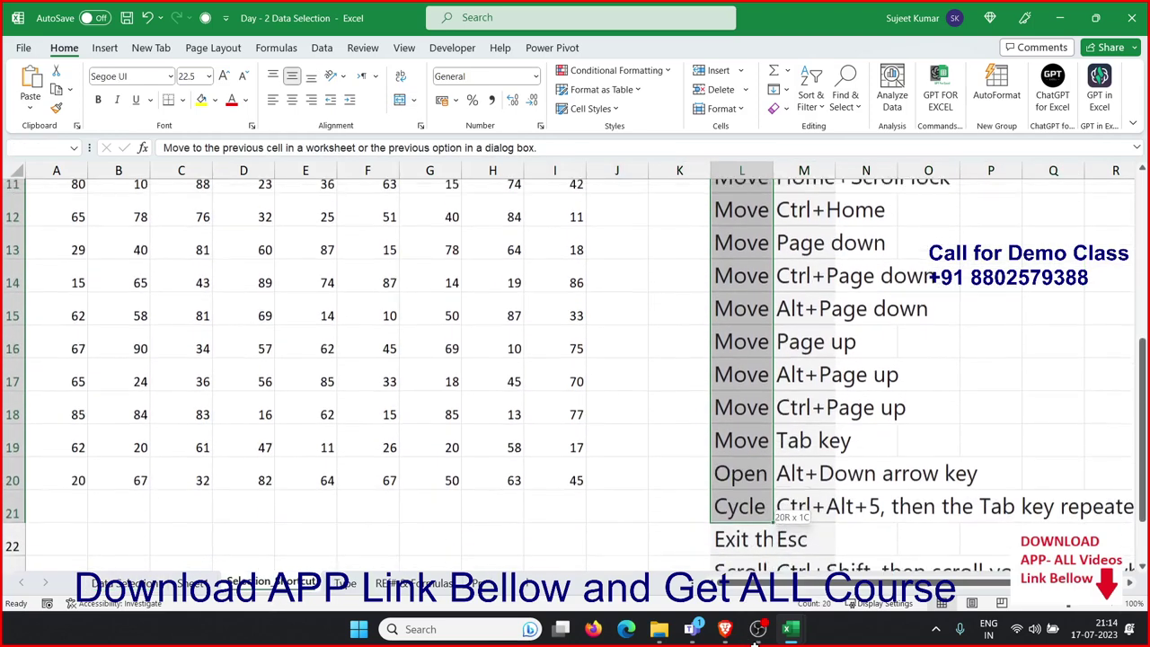
mouse_move(737, 634)
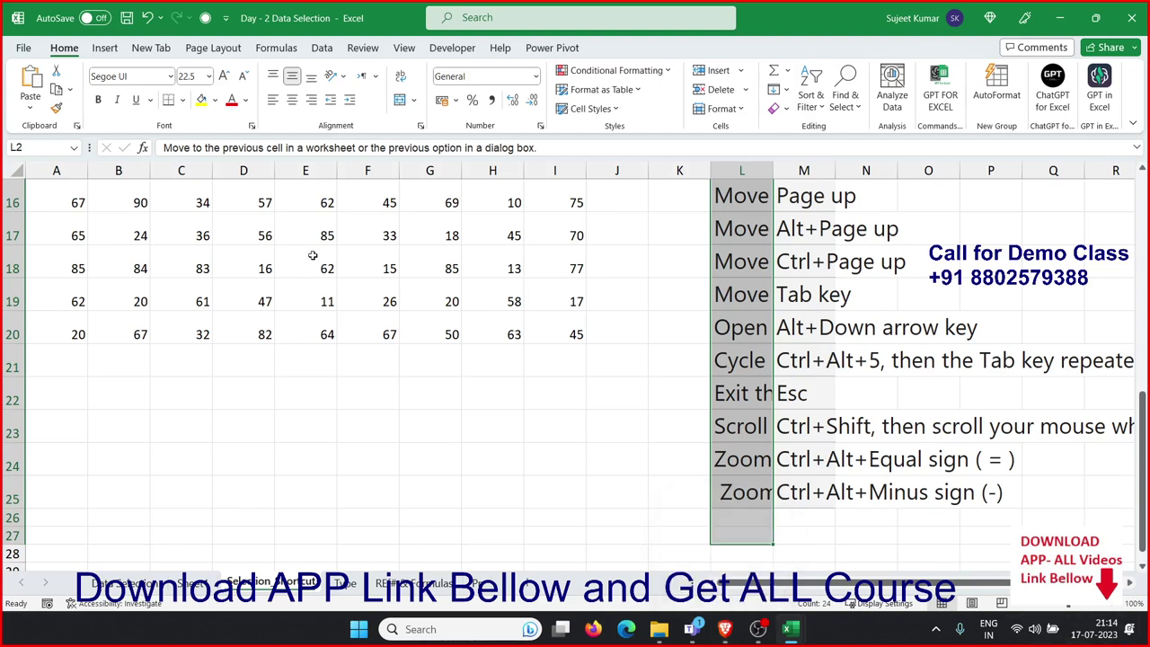
scroll(575, 359, down, 3)
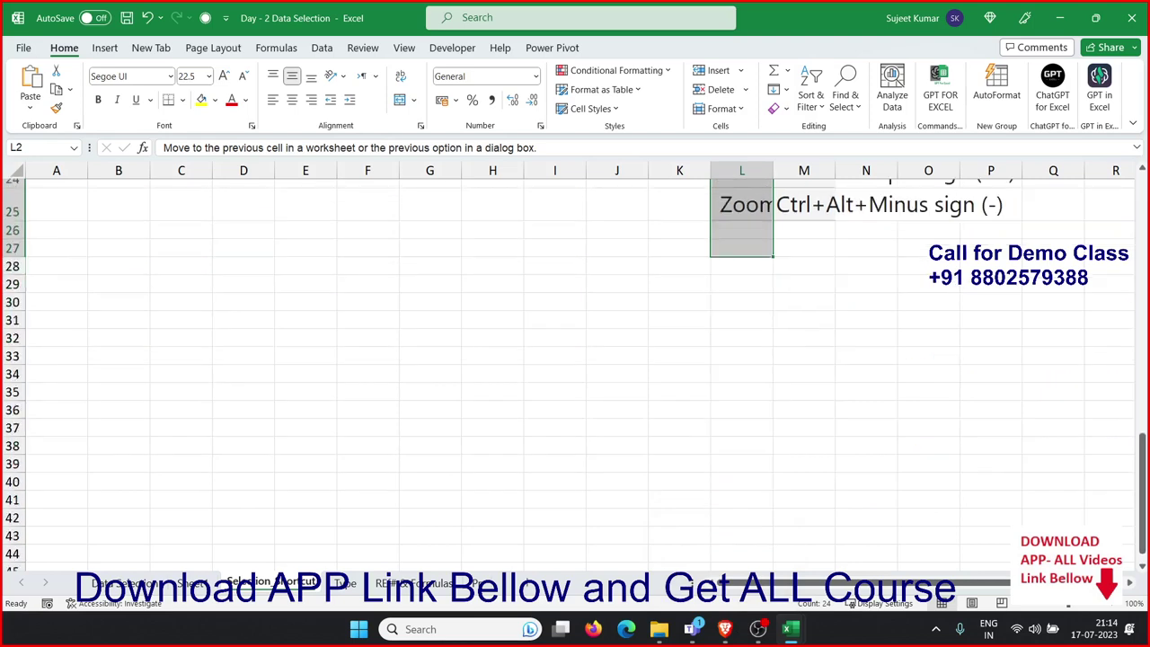
key(alt+Tab)
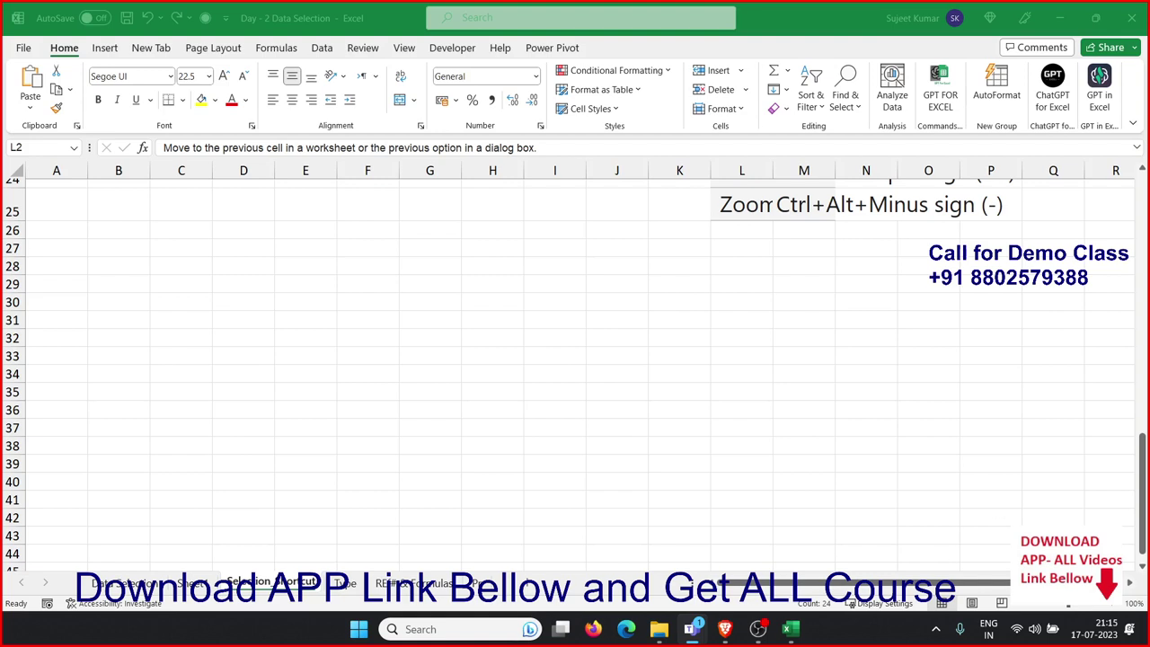
scroll(848, 336, up, 5)
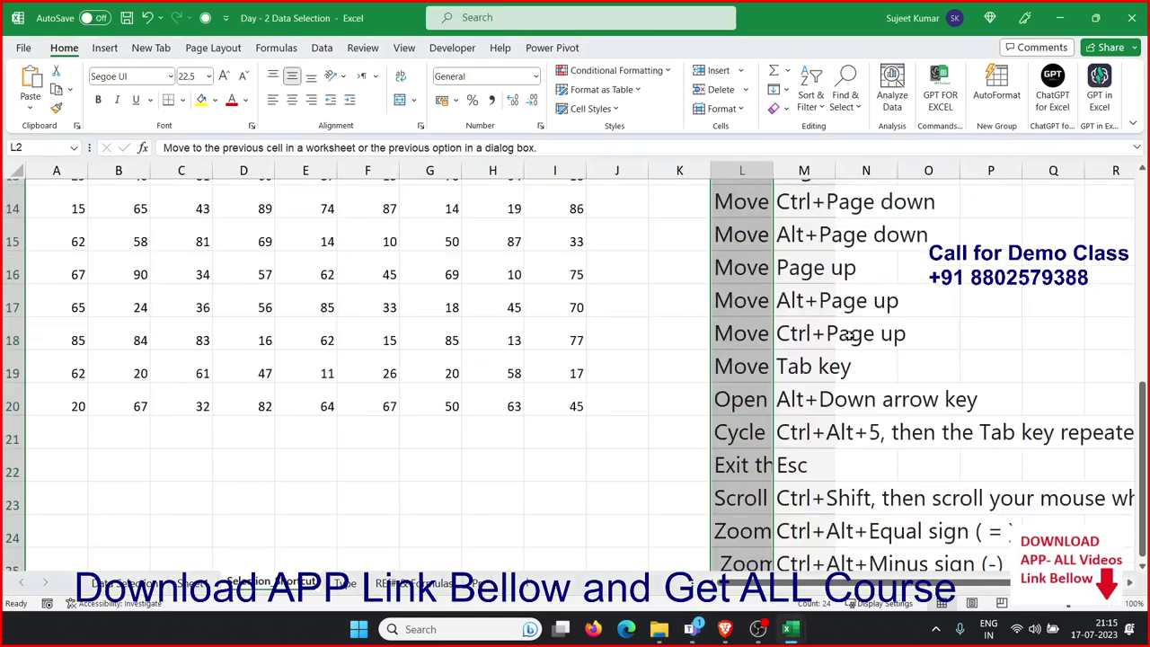
scroll(706, 321, up, 3)
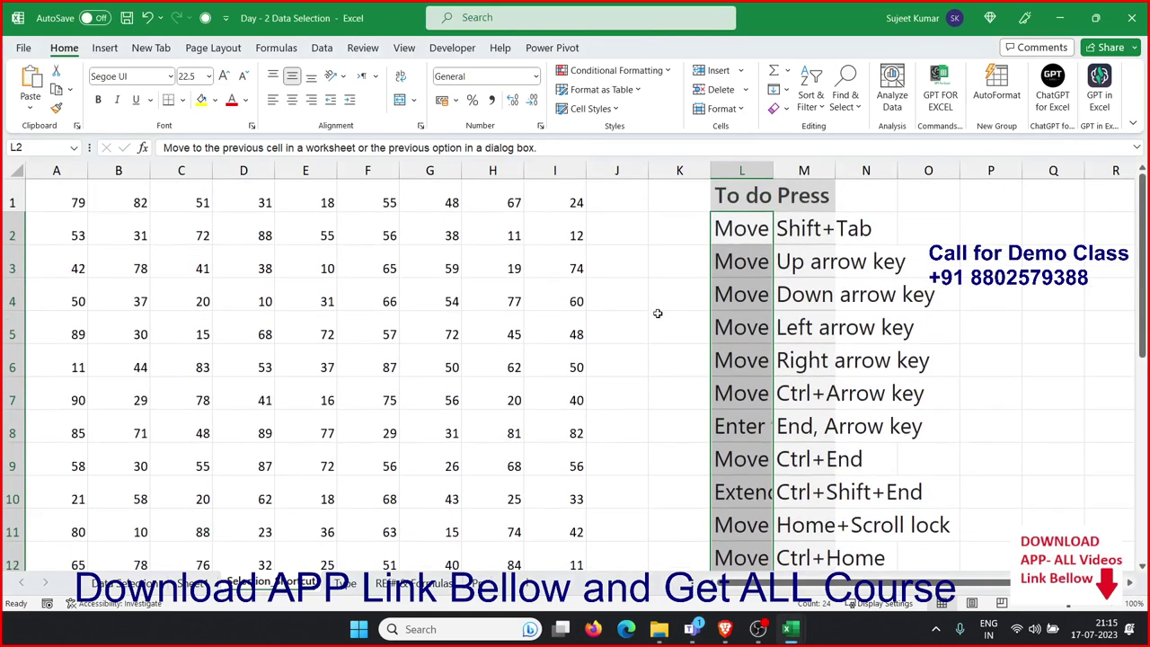
click(652, 302)
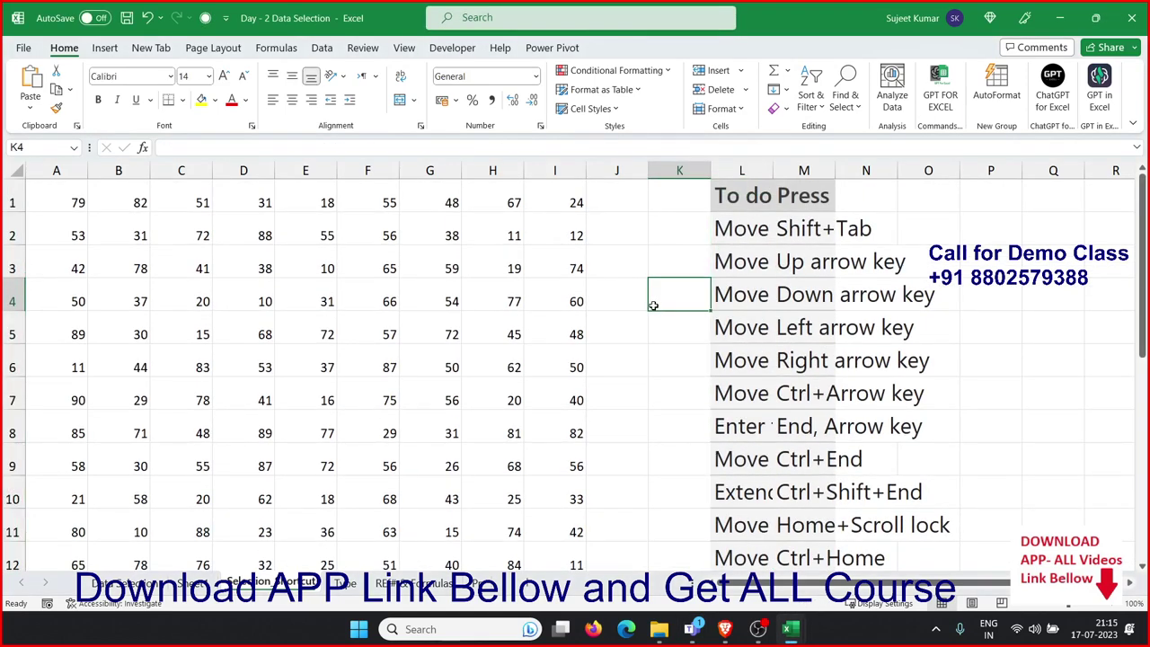
Search Excel Help for 'shortcut keys' after typing 'shortcu' in the Help search
key(F1)
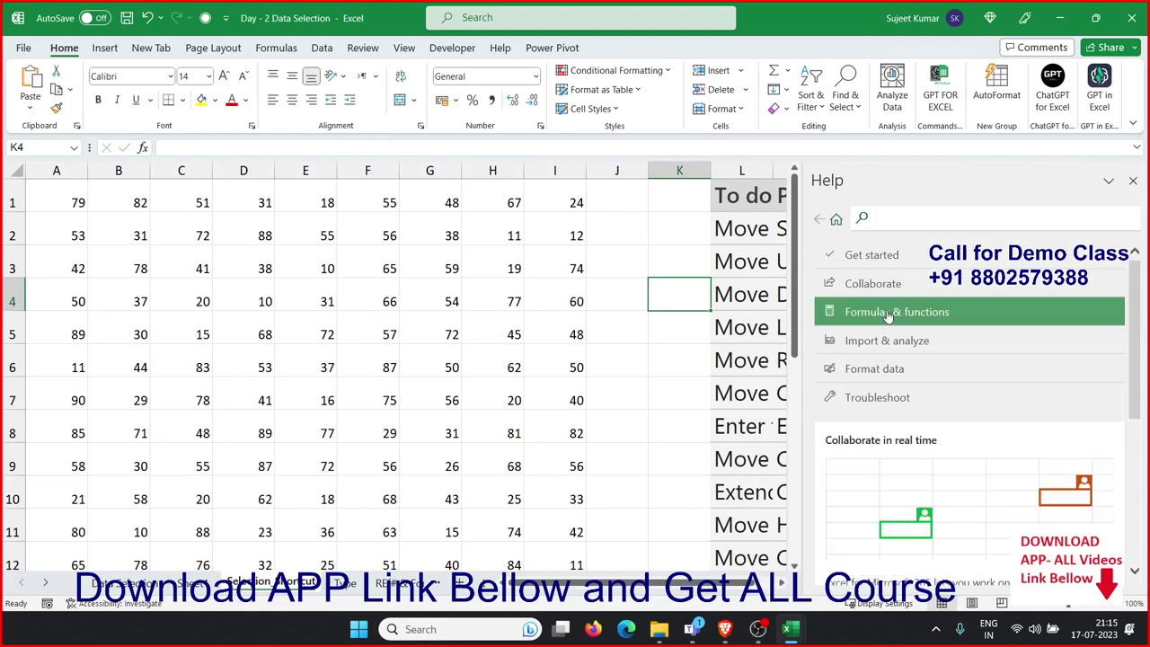
click(900, 218)
text(sho)
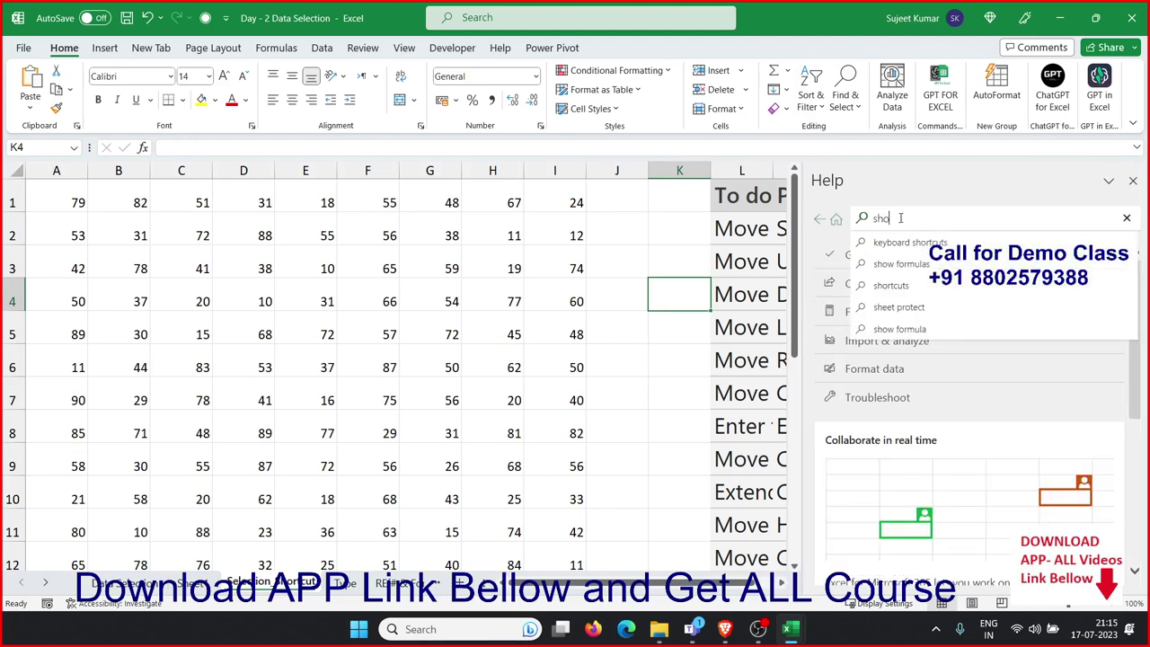
text(rtc)
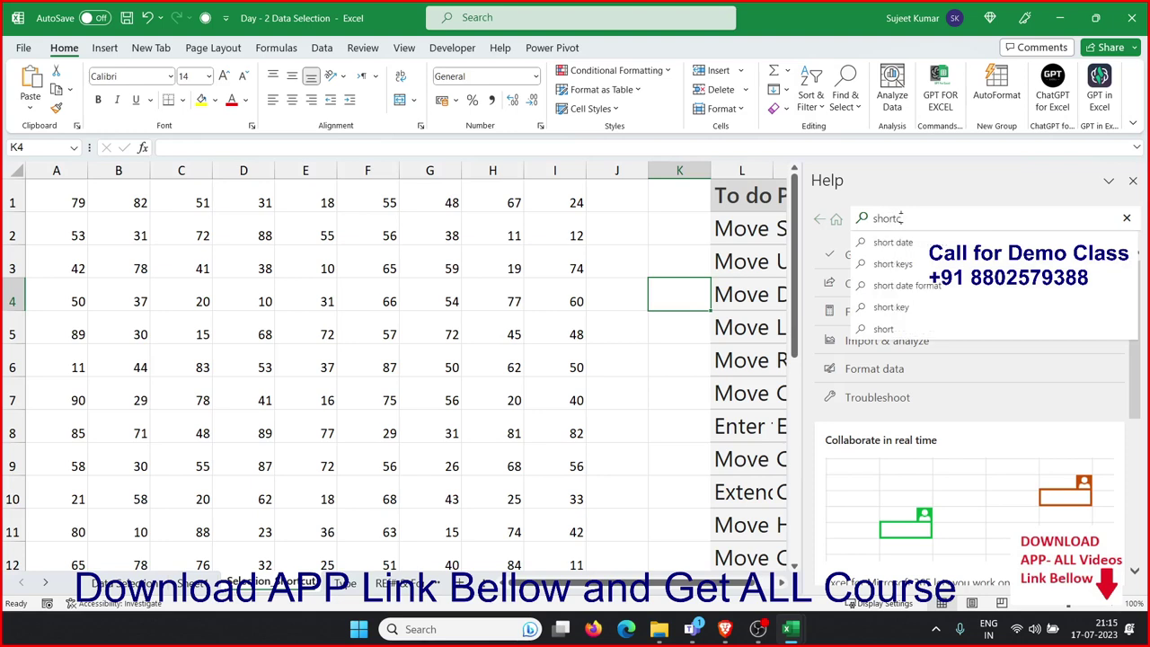
text(u)
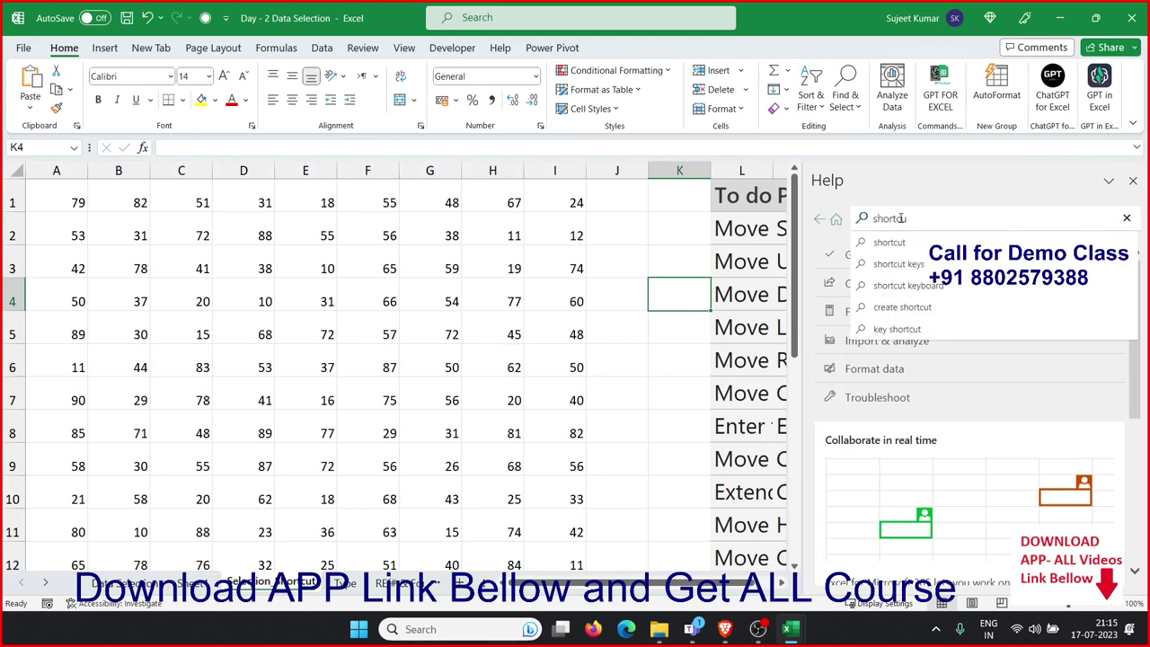
click(992, 267)
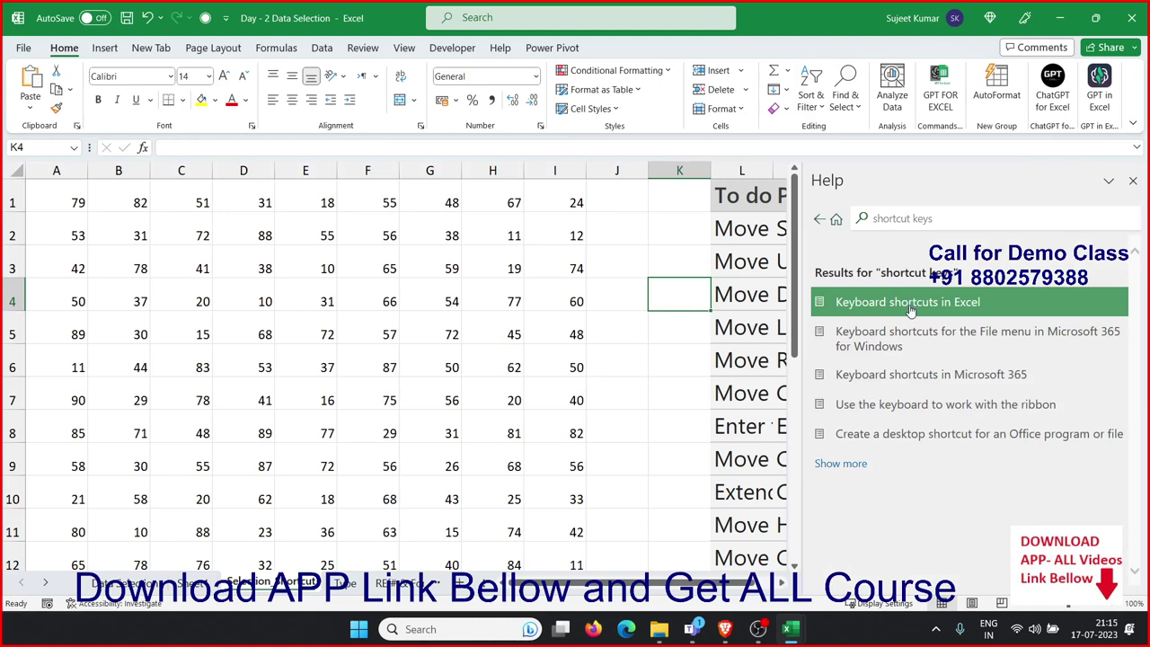
Open the 'Keyboard shortcuts in Excel' help article and scroll through its introduction
click(910, 306)
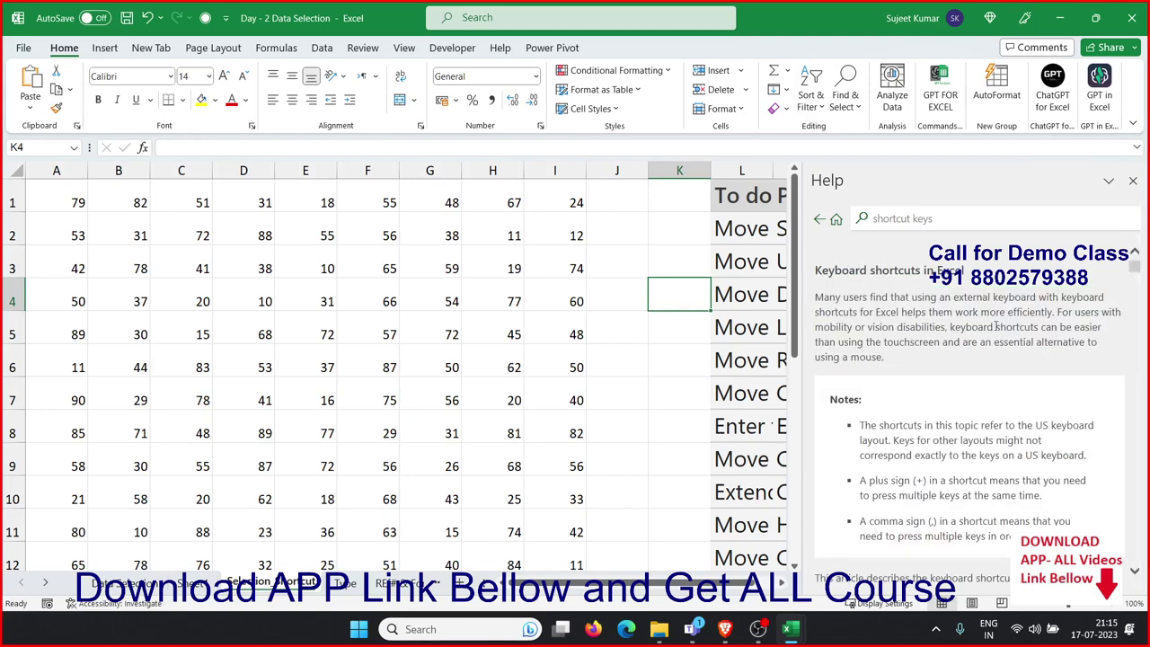
scroll(995, 327, down, 3)
scroll(1021, 321, down, 3)
scroll(1021, 321, down, 3)
scroll(1022, 322, down, 3)
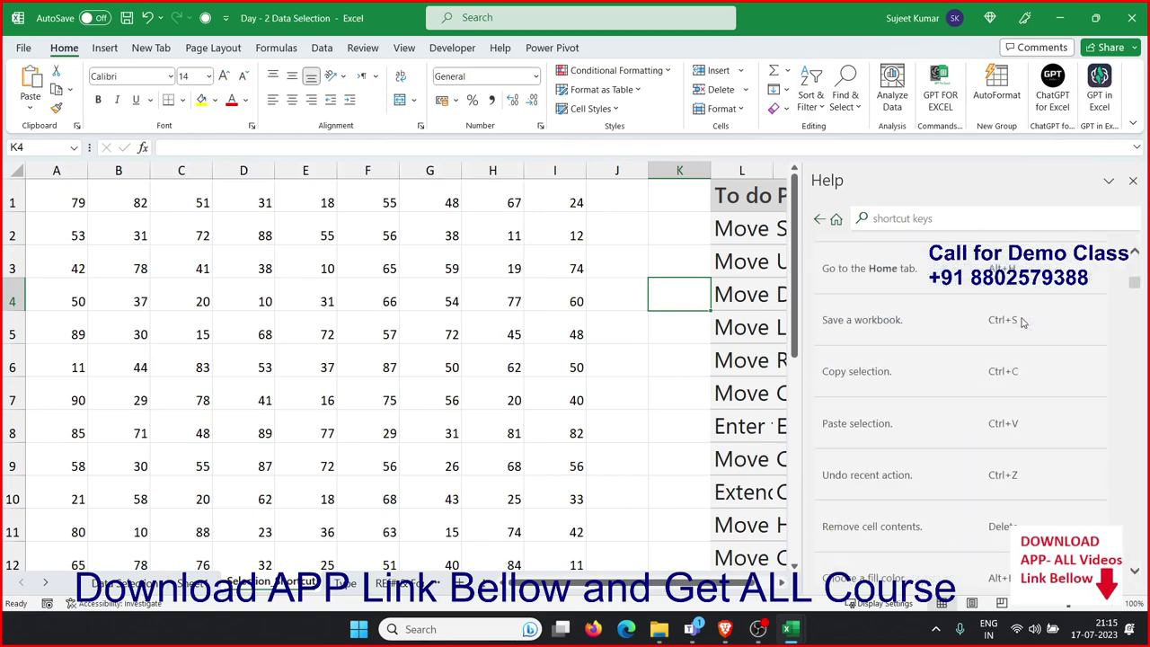
scroll(1021, 322, down, 3)
scroll(1023, 328, down, 3)
scroll(1024, 335, down, 3)
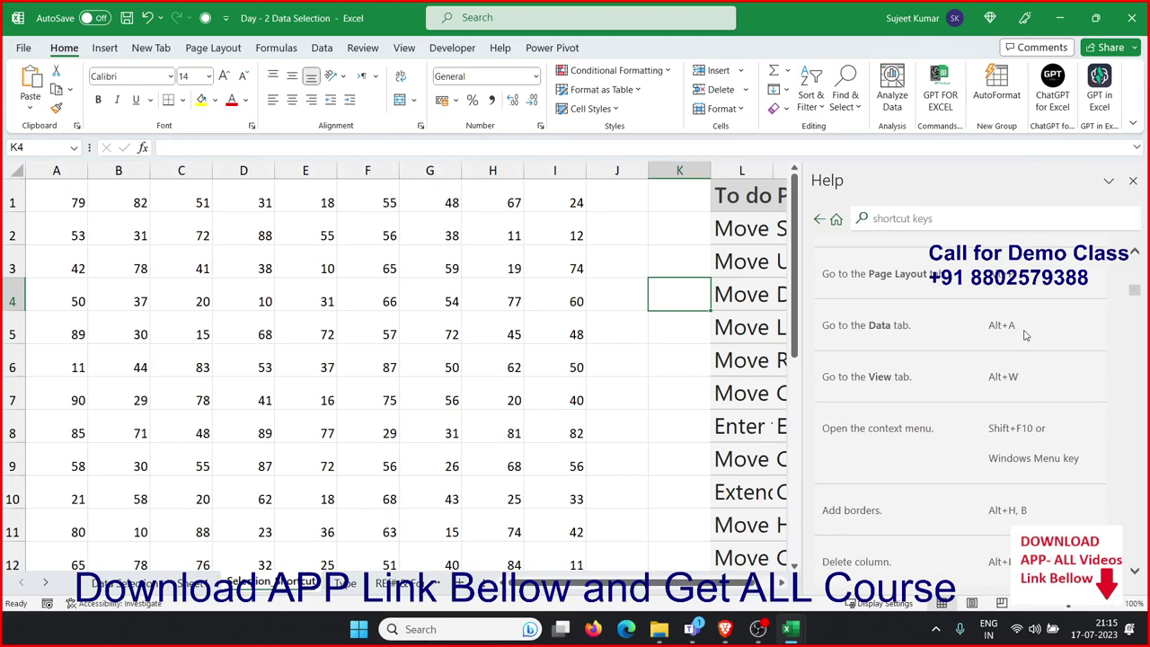
scroll(1025, 335, down, 3)
scroll(1025, 332, down, 3)
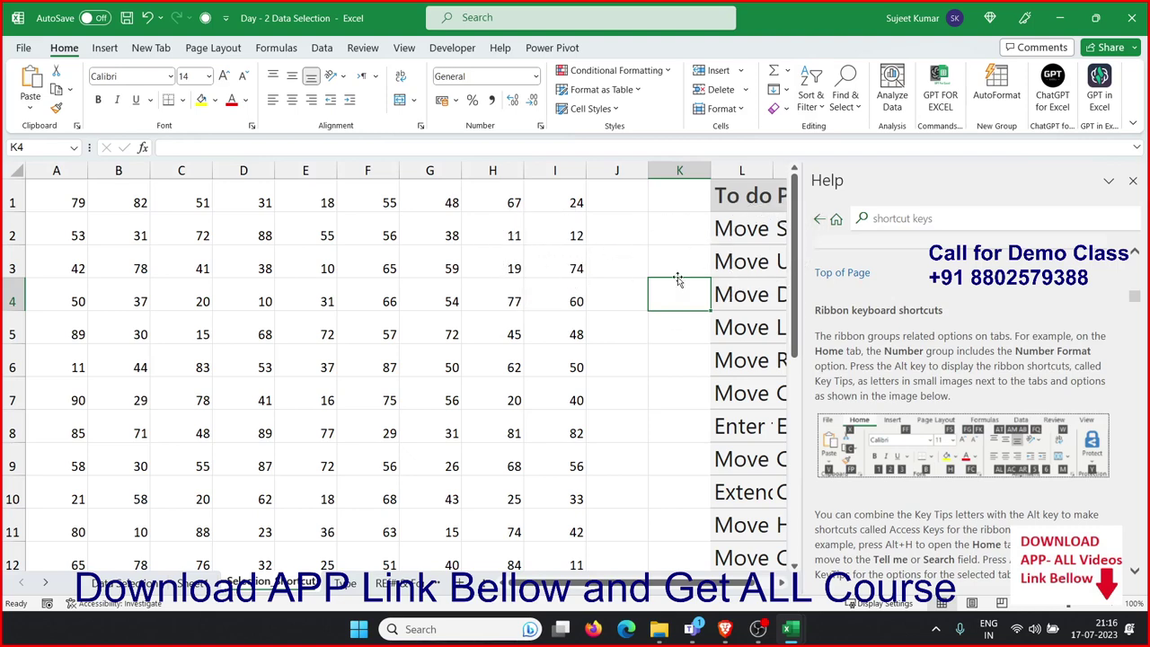
Scroll further down the shortcuts article, then back up toward the top
scroll(907, 261, down, 3)
scroll(907, 261, down, 3)
scroll(908, 261, down, 3)
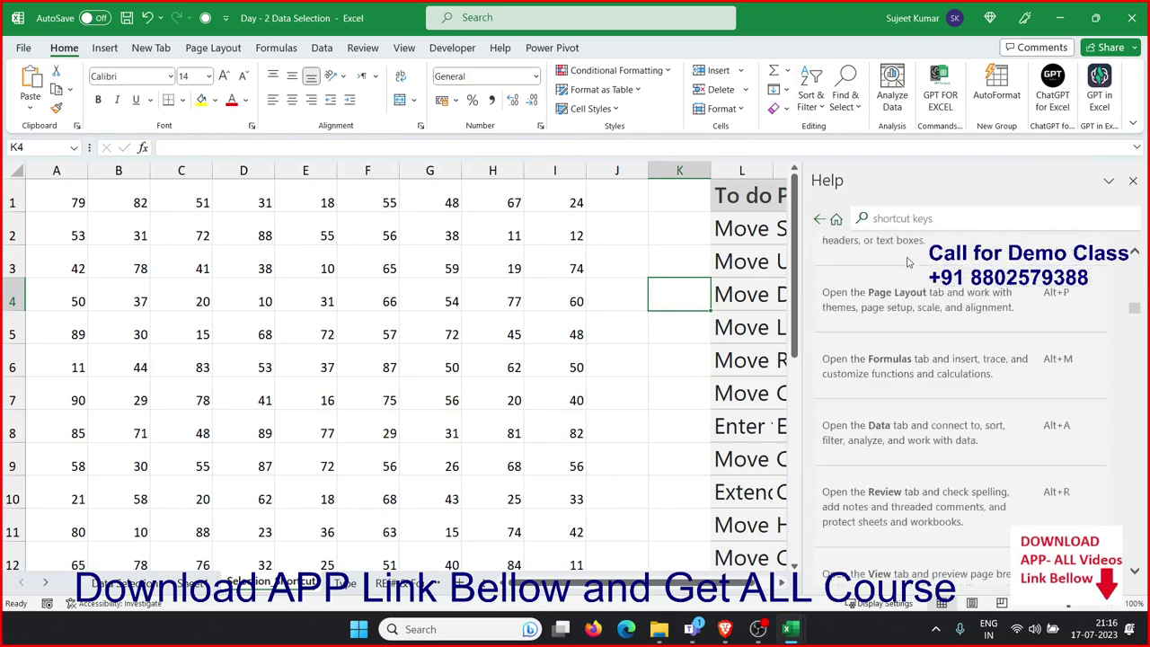
scroll(907, 262, down, 3)
scroll(907, 262, down, 3)
scroll(909, 260, down, 3)
scroll(910, 260, down, 3)
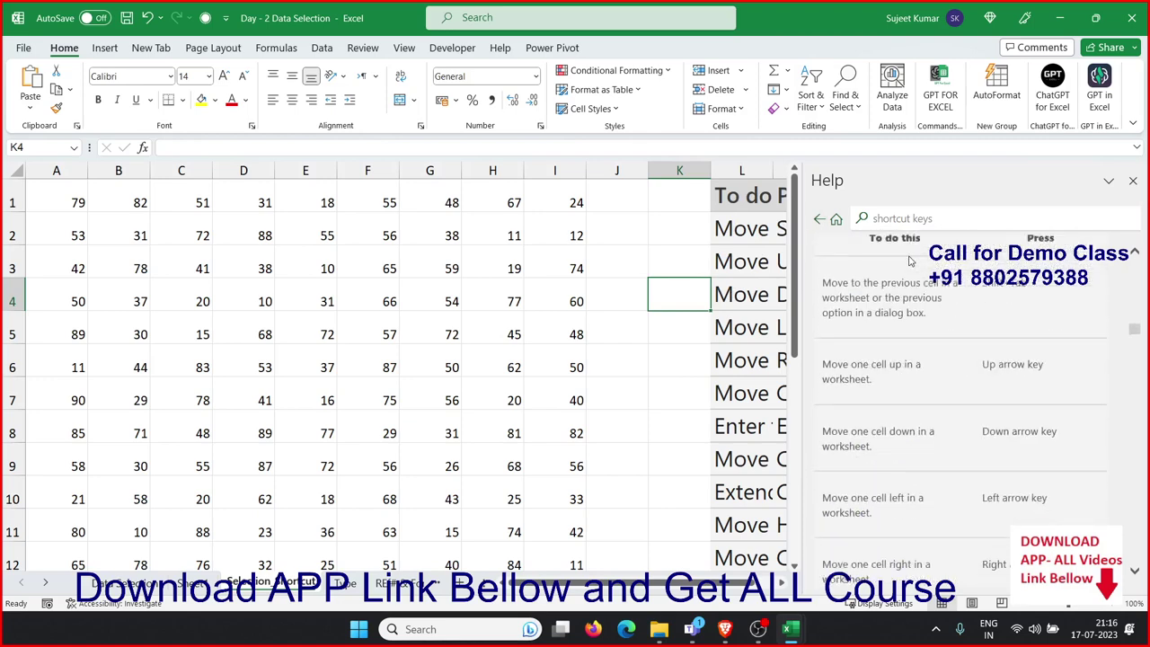
scroll(909, 261, down, 3)
scroll(909, 261, down, 3)
scroll(909, 261, down, 3)
scroll(909, 261, down, 3)
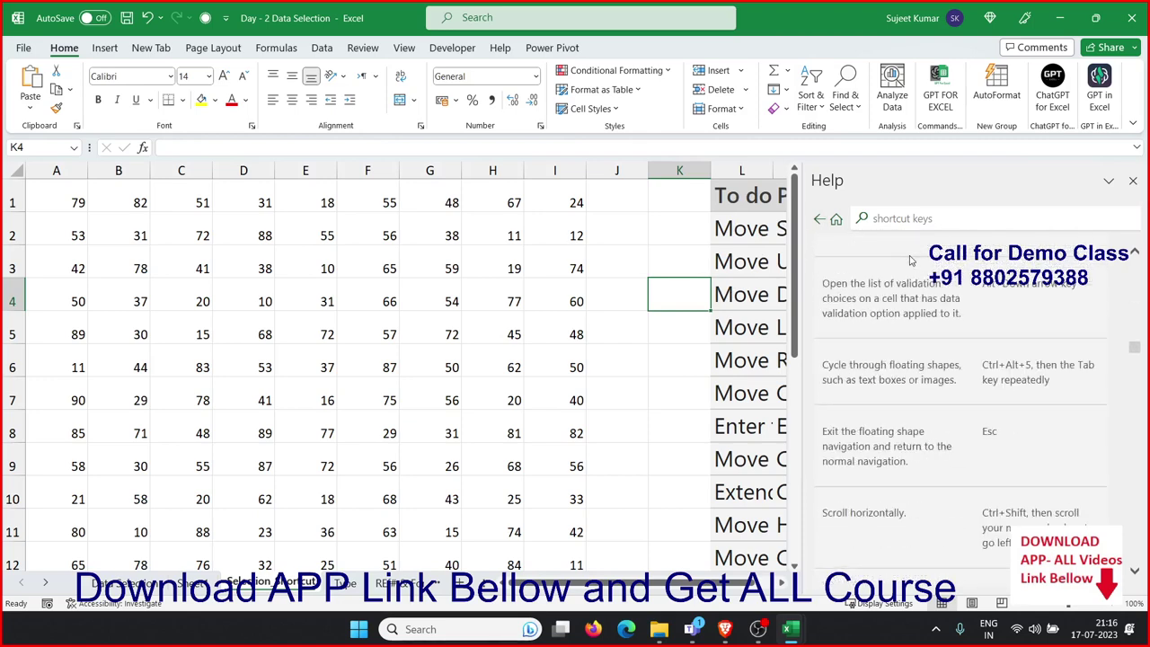
scroll(910, 260, down, 3)
scroll(911, 259, down, 2)
scroll(912, 260, up, 5)
scroll(913, 258, up, 3)
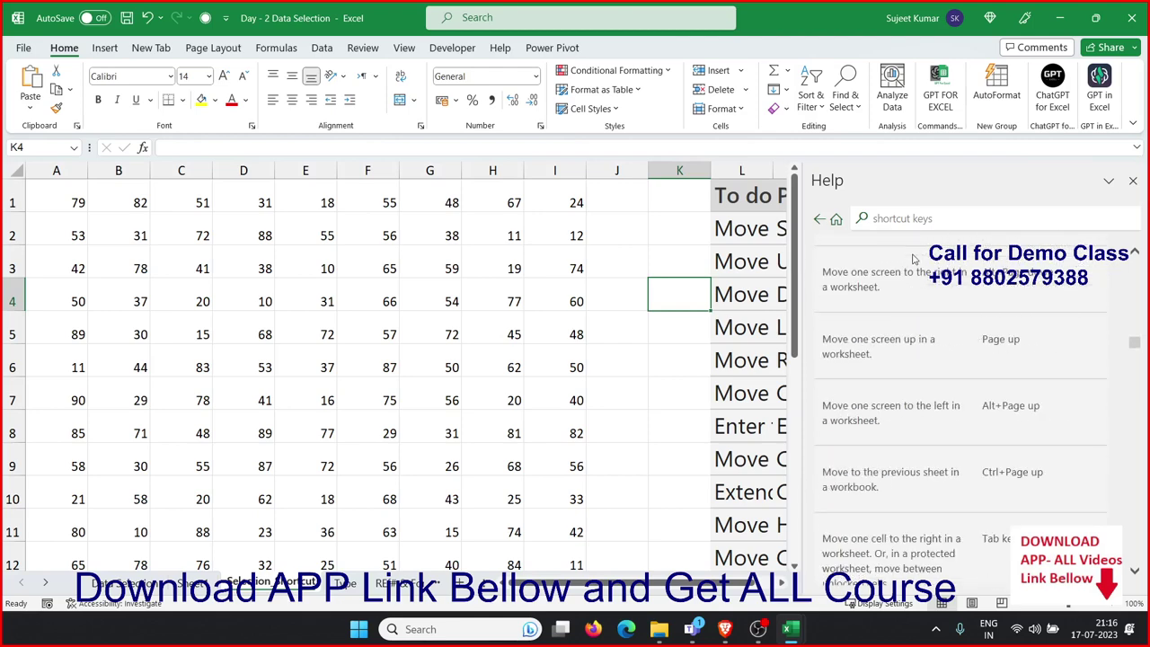
drag(1133, 342, 1145, 261)
Search Excel Help for 'limits'
click(987, 217)
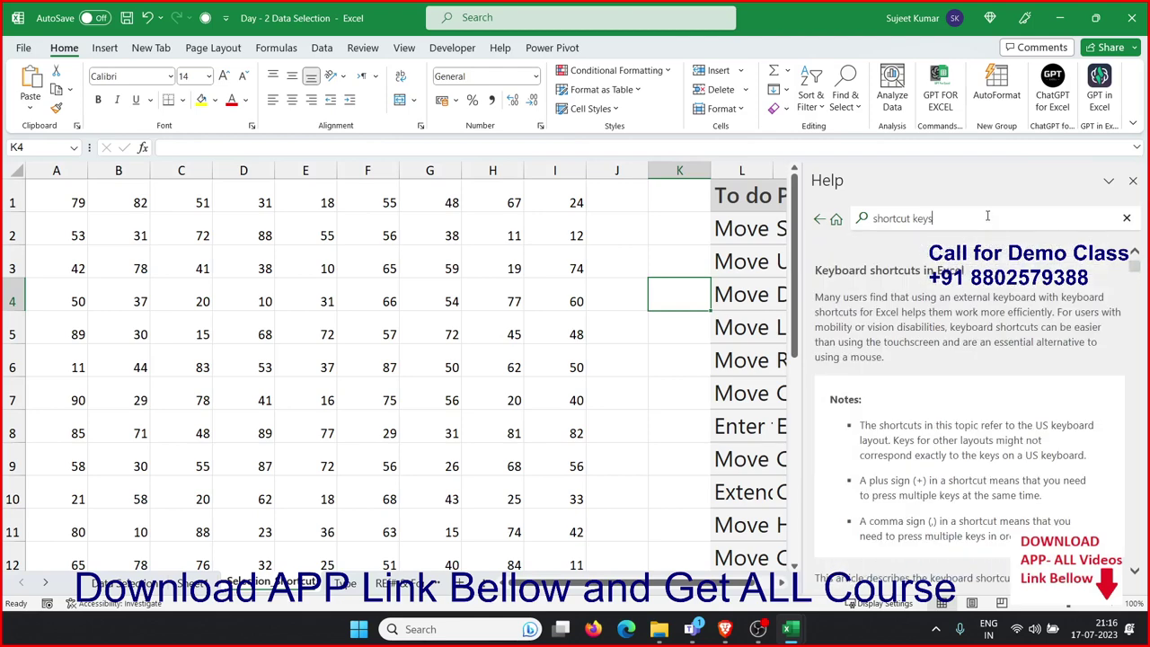
key(Return)
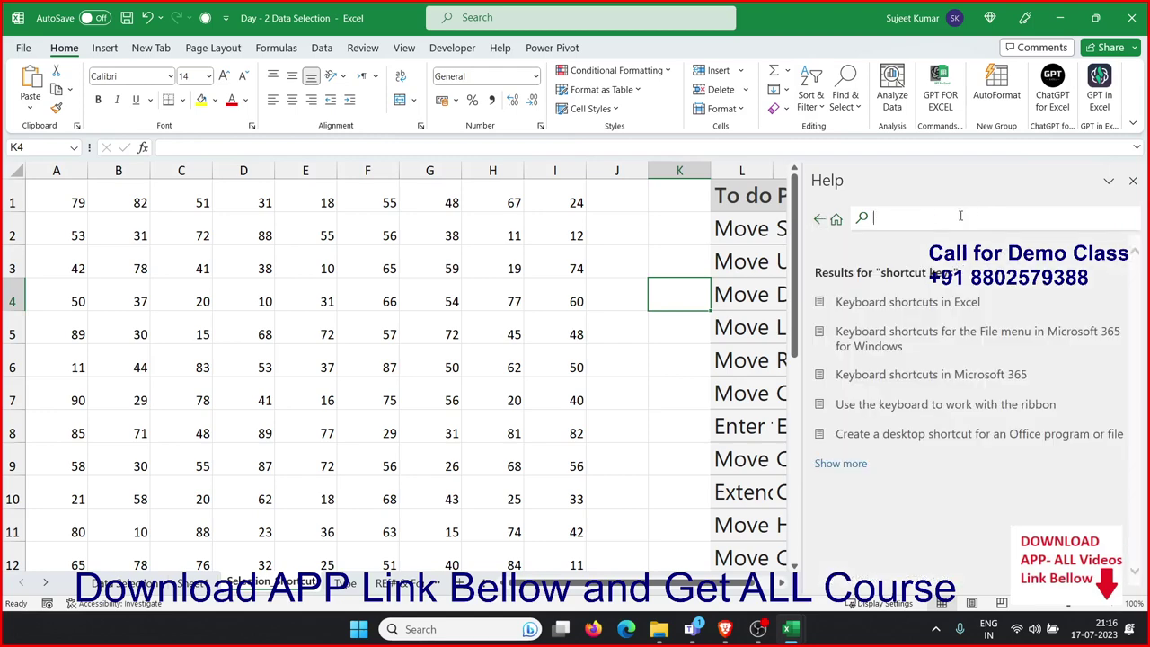
text(lim)
text(its)
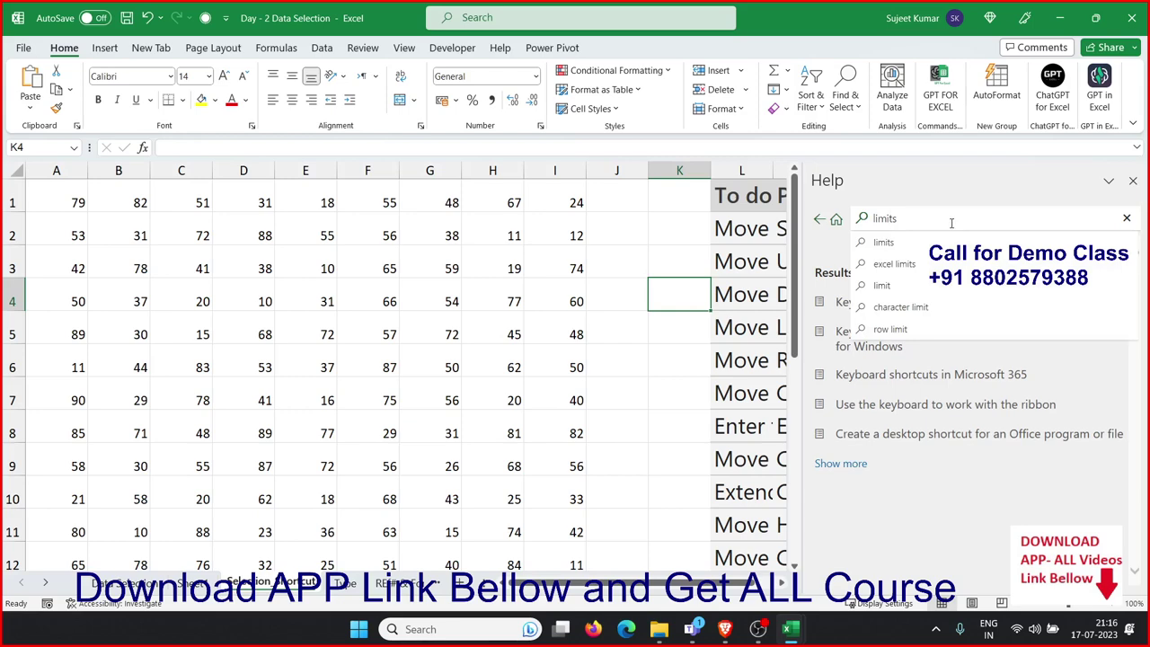
key(Return)
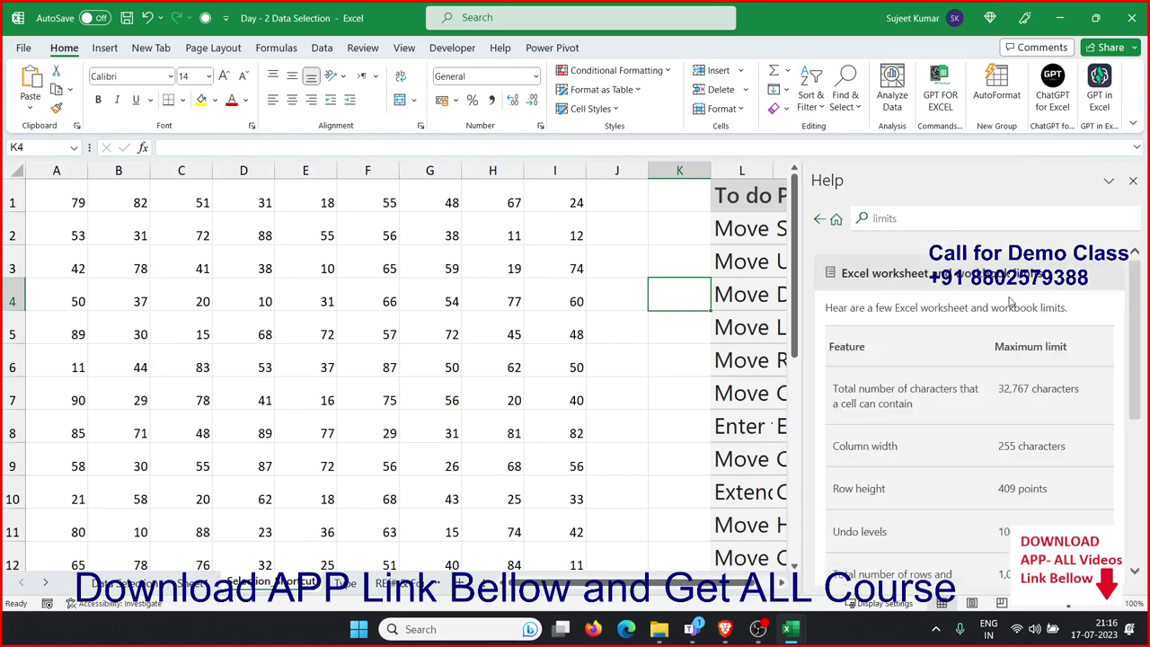
Open the 'Excel specifications and limits' article from the search results
scroll(1043, 424, down, 3)
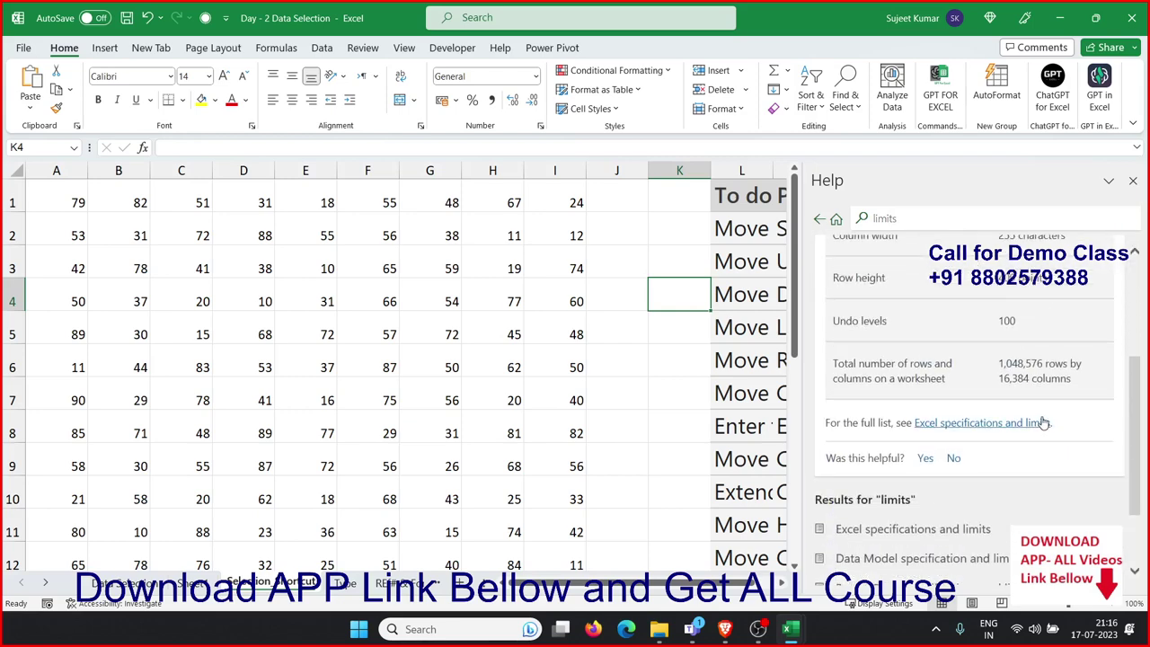
scroll(1044, 424, up, 4)
scroll(1044, 419, down, 6)
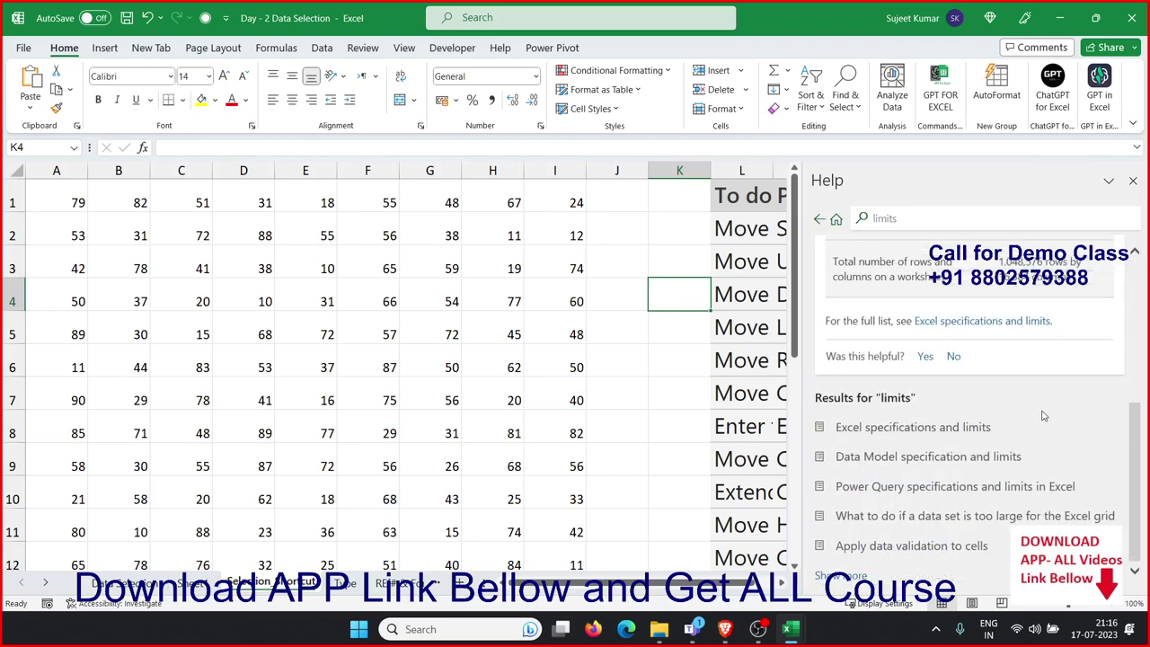
click(975, 426)
scroll(960, 353, down, 5)
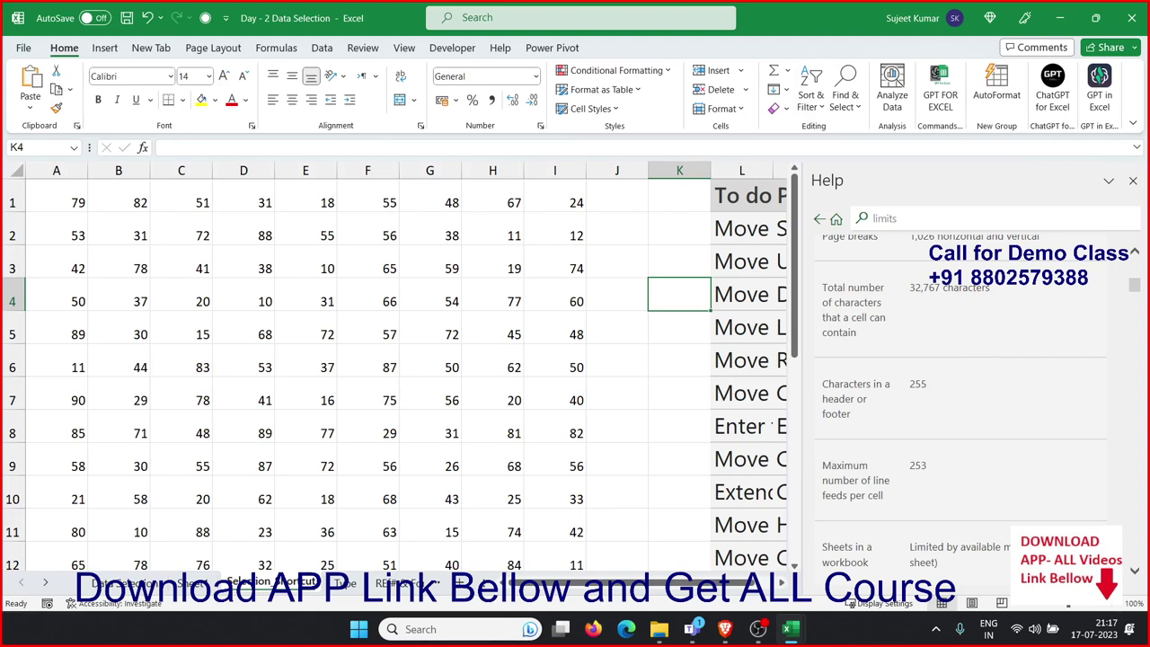
Close Help, go to the Data Selection sheet, and undo the inserted blank row 10
click(1133, 181)
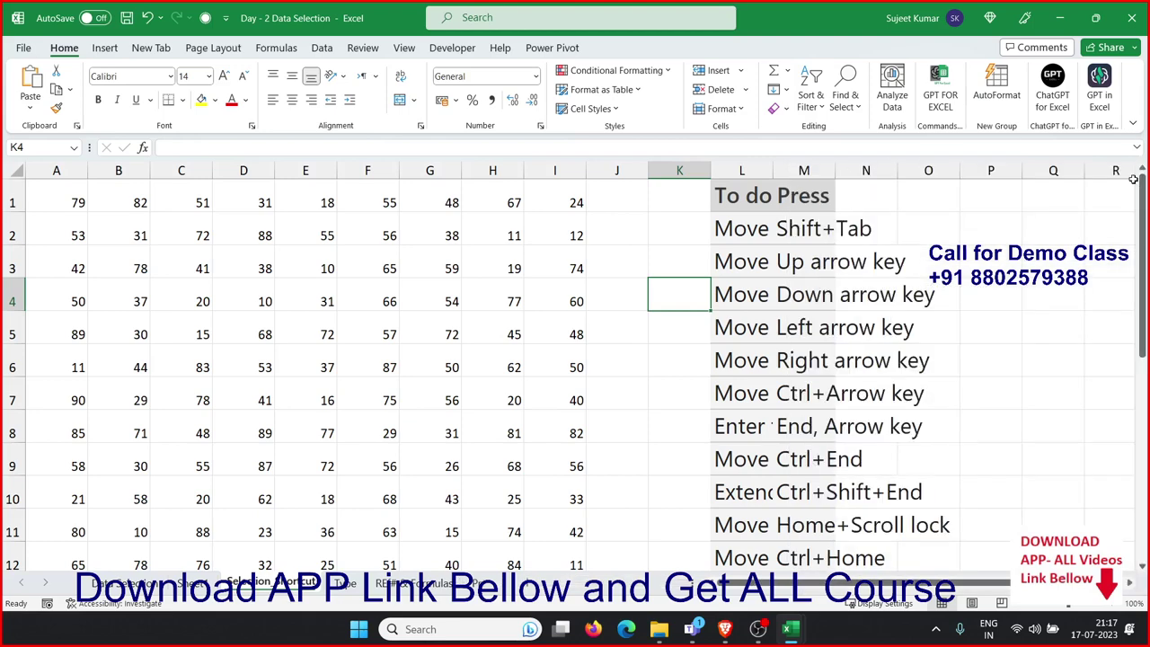
click(126, 582)
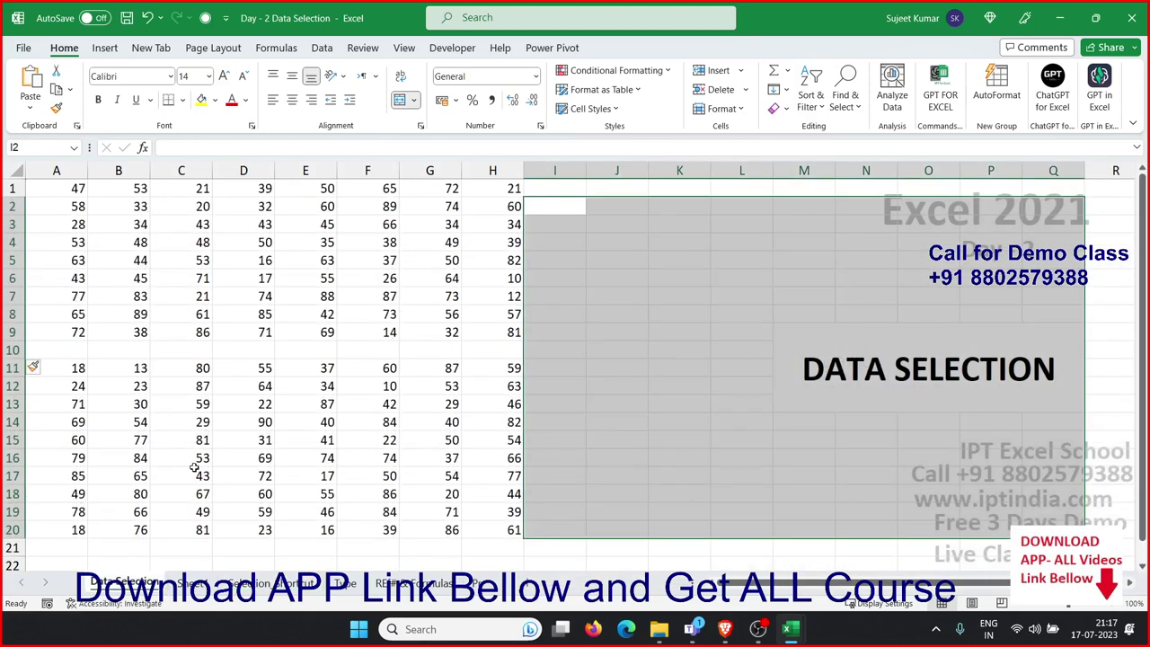
click(11, 350)
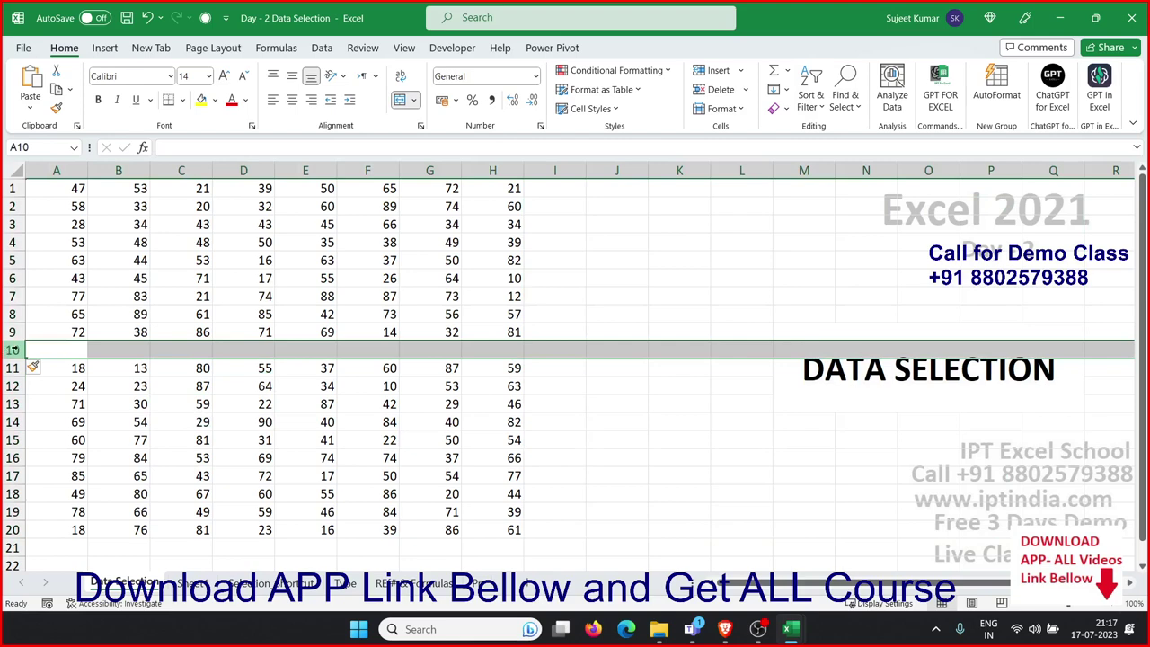
key(ctrl+z)
Select scattered non-adjacent cells such as A2, B5, C8, D6, F7, H4, E12 and A7
click(186, 277)
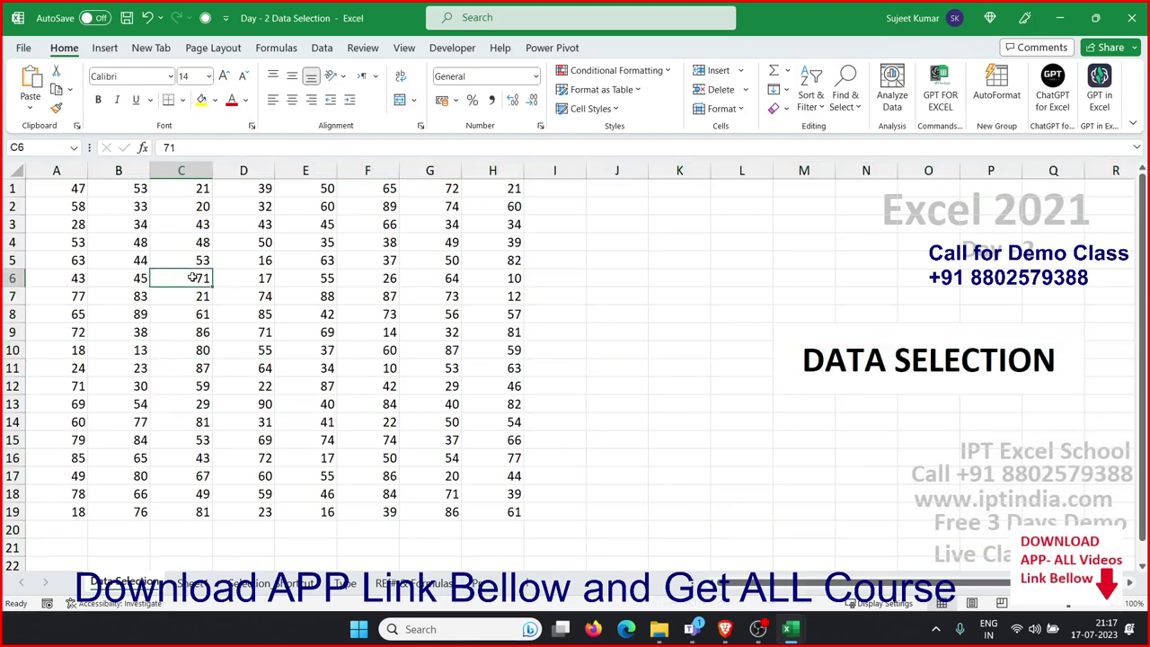
click(70, 208)
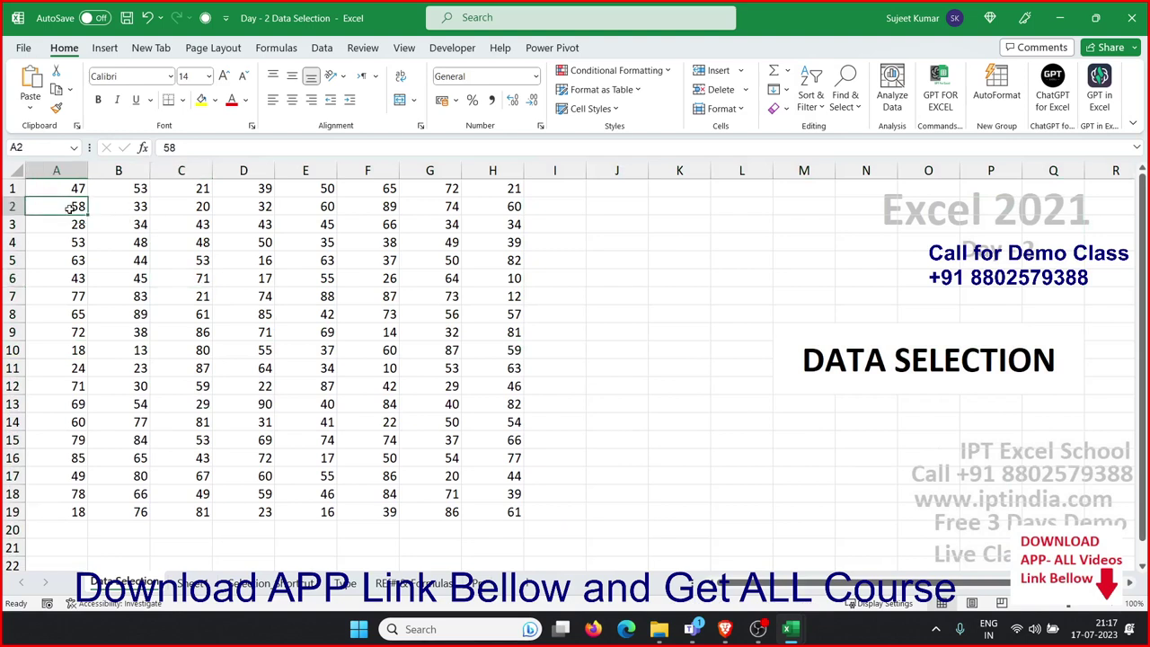
ctrl+click(131, 257)
ctrl+click(198, 306)
ctrl+click(262, 282)
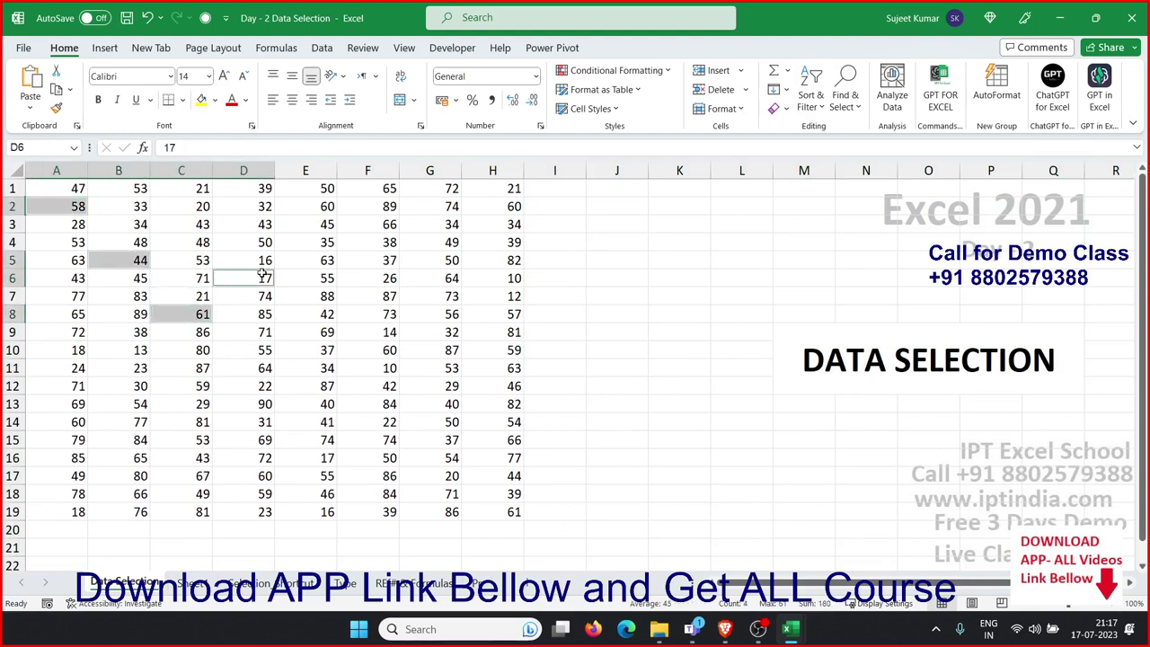
ctrl+click(267, 226)
ctrl+click(346, 214)
ctrl+click(345, 296)
ctrl+click(436, 315)
ctrl+click(437, 279)
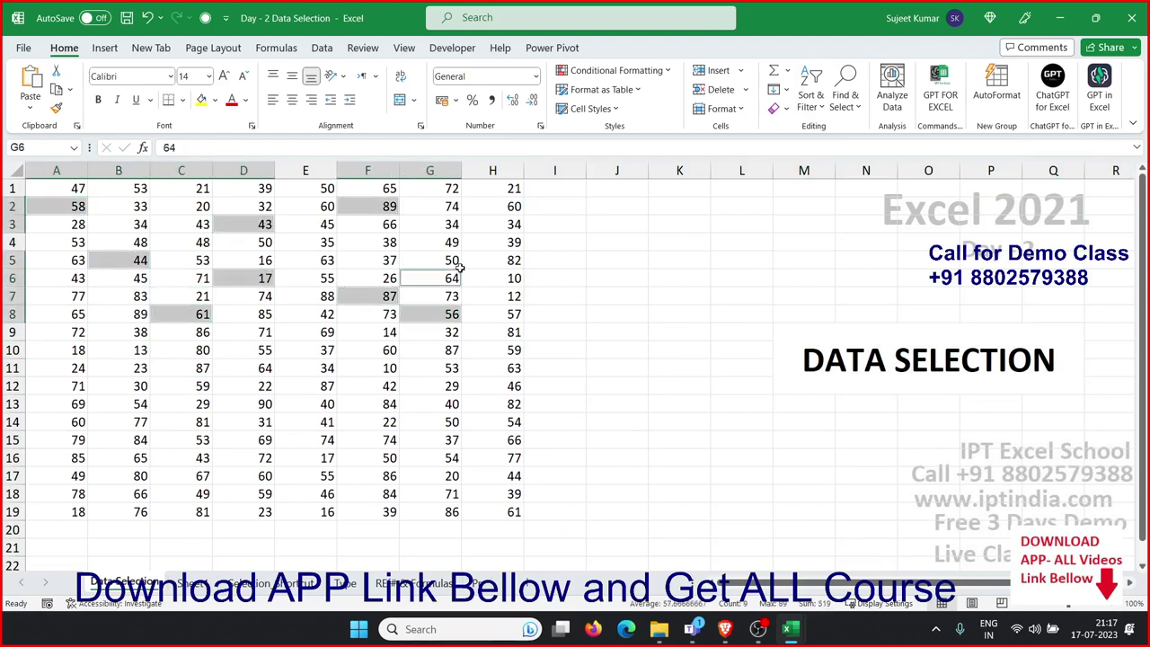
ctrl+click(499, 242)
ctrl+click(500, 315)
ctrl+click(500, 332)
ctrl+click(288, 386)
ctrl+click(178, 385)
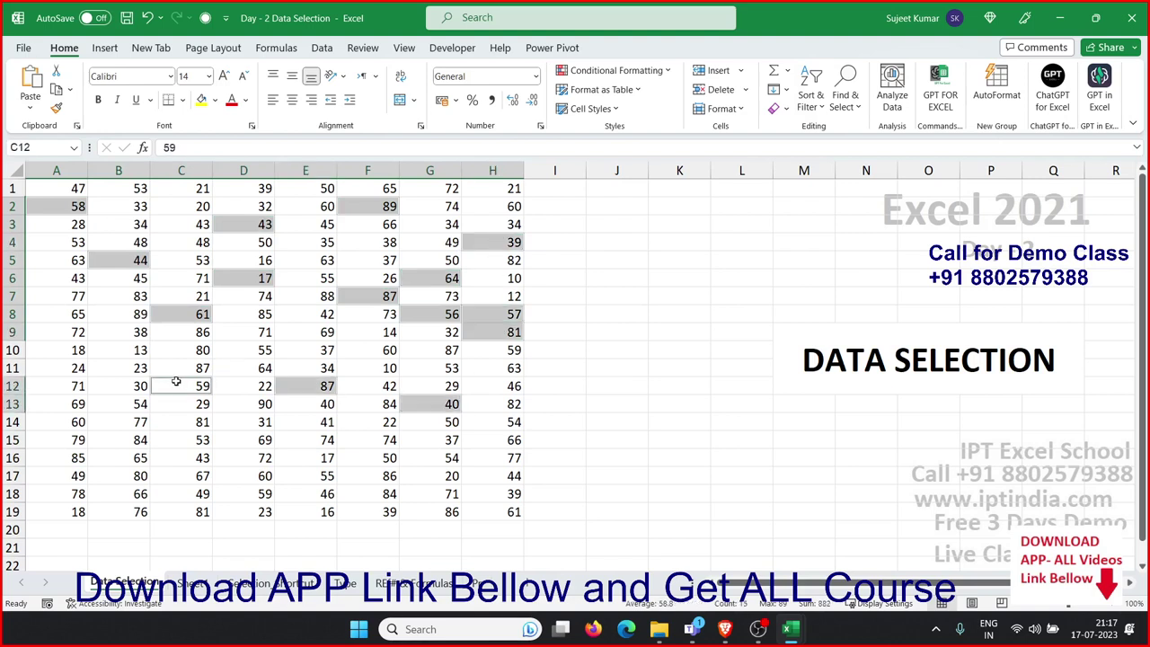
ctrl+click(112, 418)
ctrl+click(78, 354)
ctrl+click(68, 303)
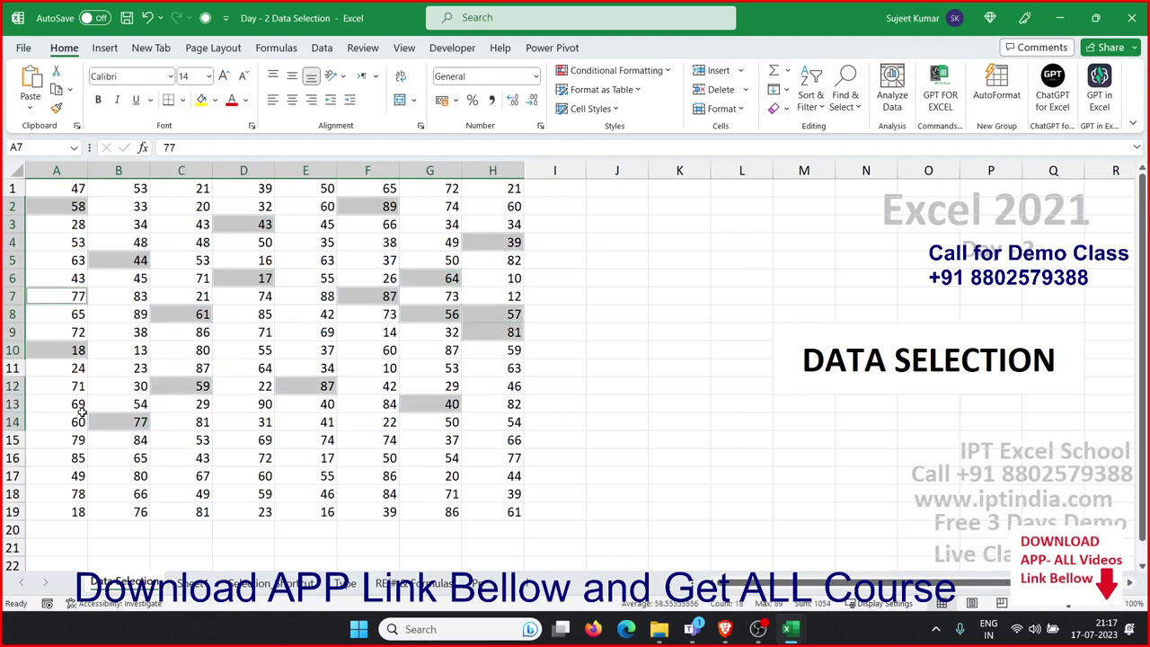
Try copying the multiple selection, dismiss the warning, and fill the cells yellow-green
key(ctrl+c)
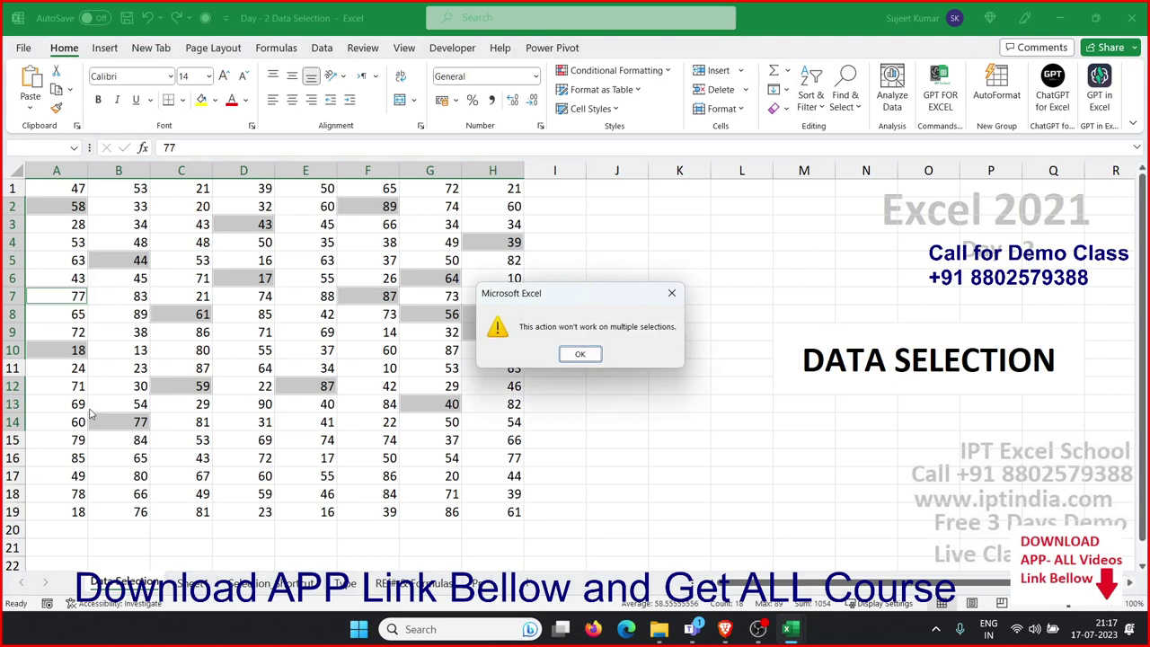
key(Return)
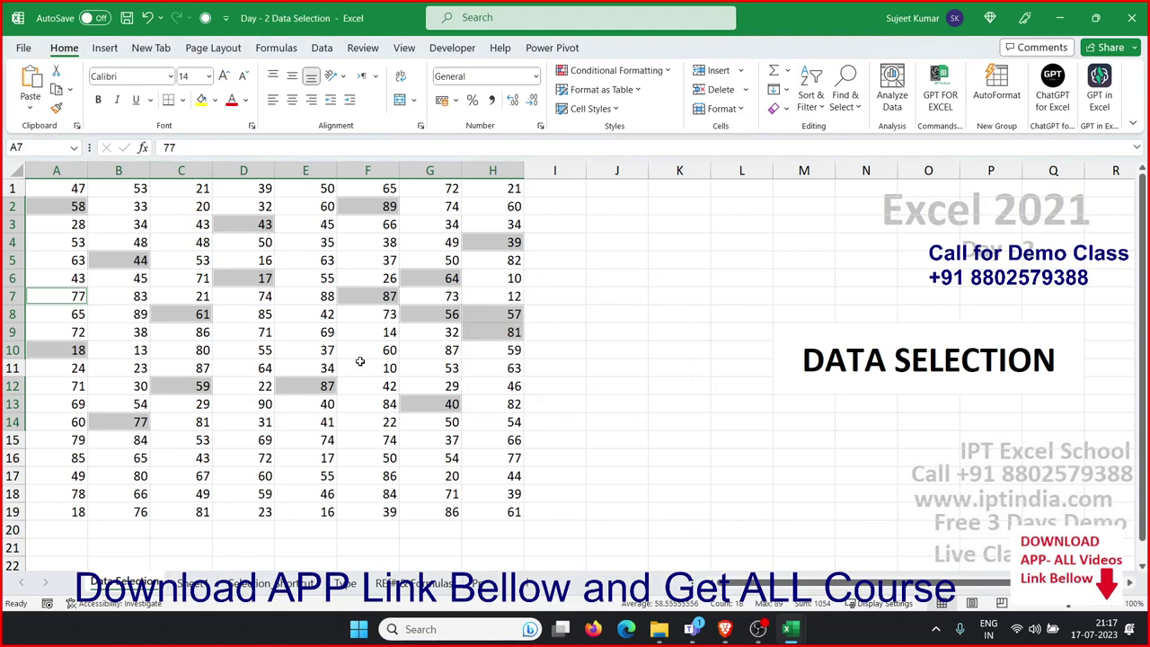
click(201, 99)
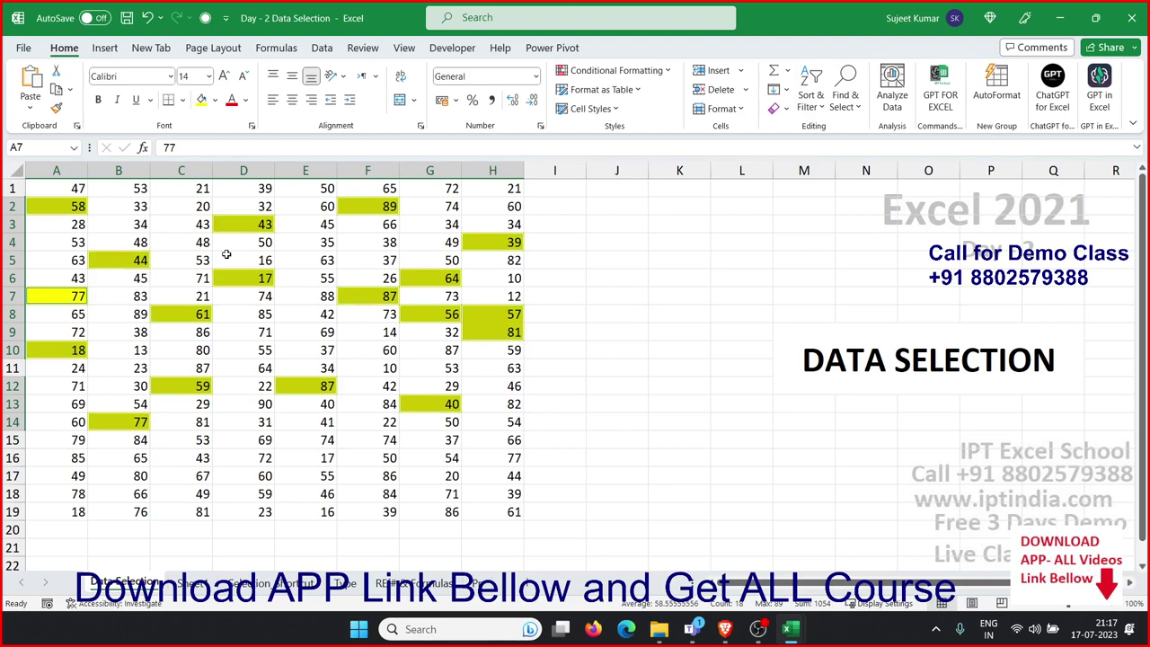
Undo the fill, then copy A1, C1, E1 and G1 together and cancel the copy
key(ctrl+z)
click(258, 310)
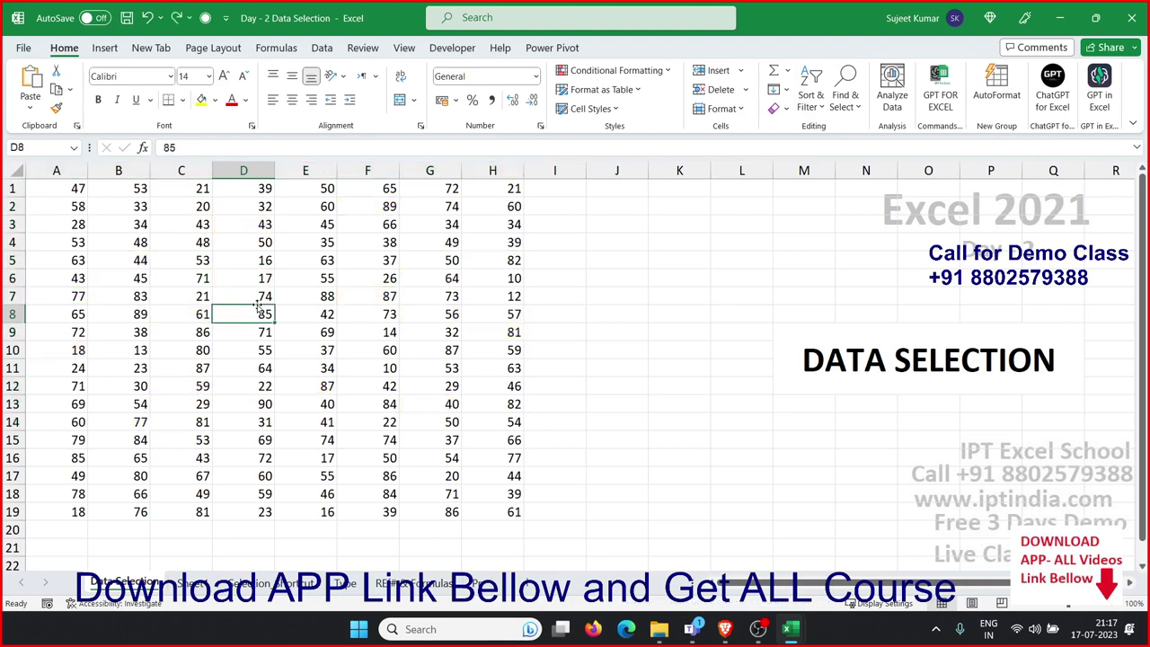
click(78, 189)
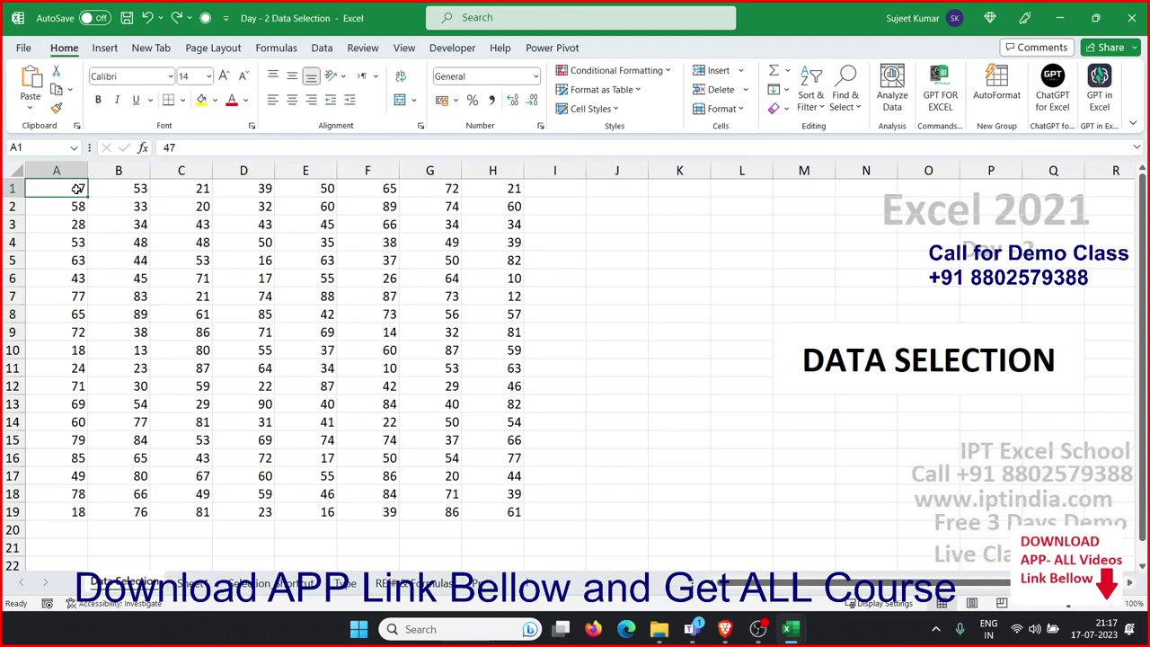
ctrl+click(182, 190)
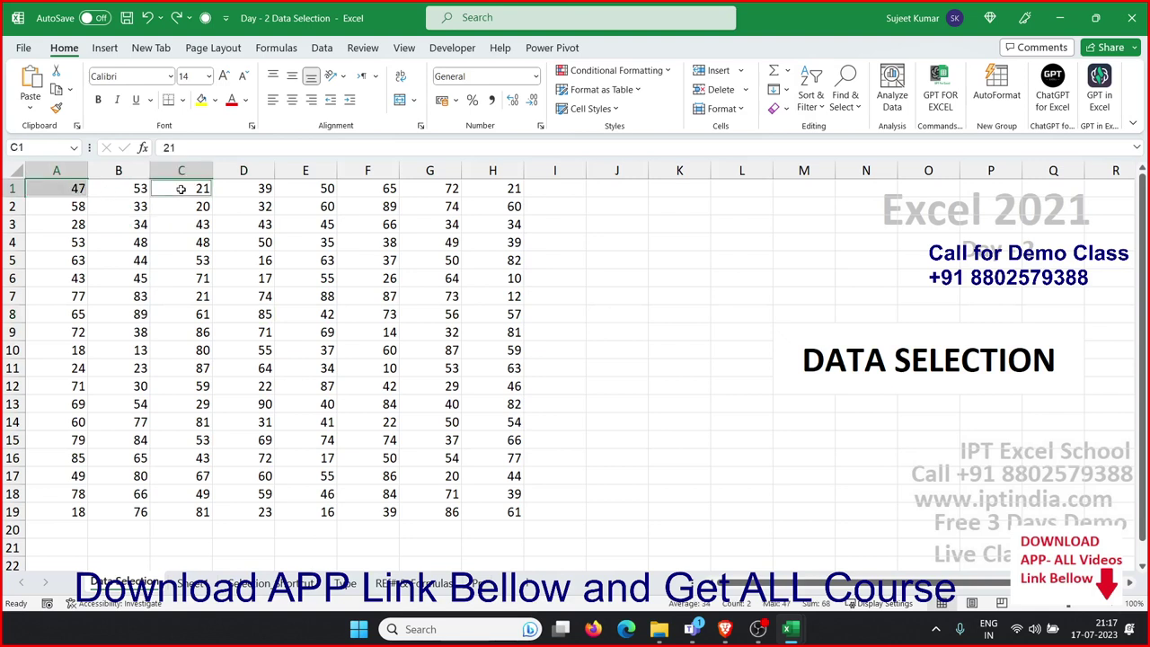
ctrl+click(316, 189)
ctrl+click(448, 190)
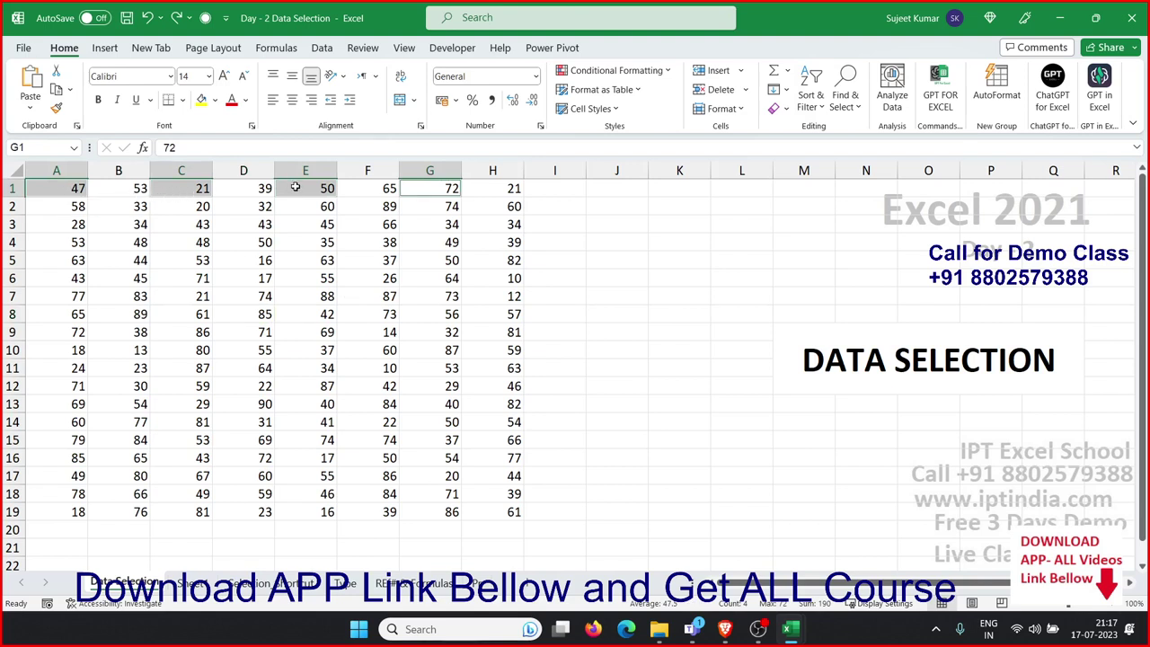
key(ctrl+c)
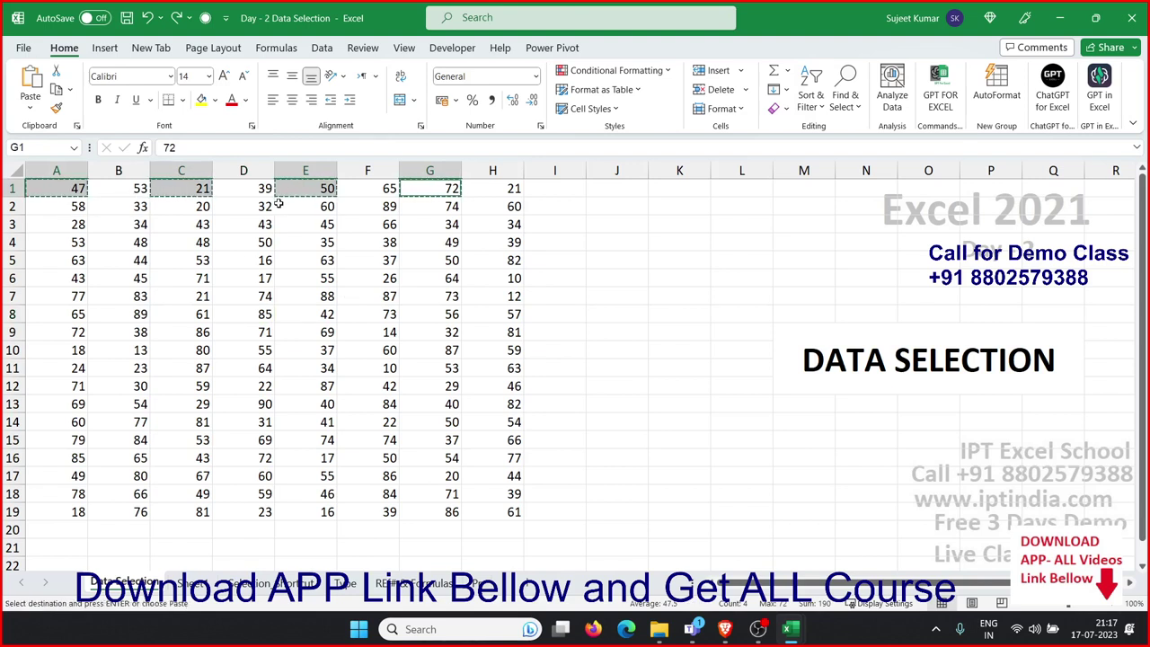
key(Escape)
Copy ranges A1:A3, D1:D3 and G1:G3 together, cancel, then start new workbook Book2
click(204, 235)
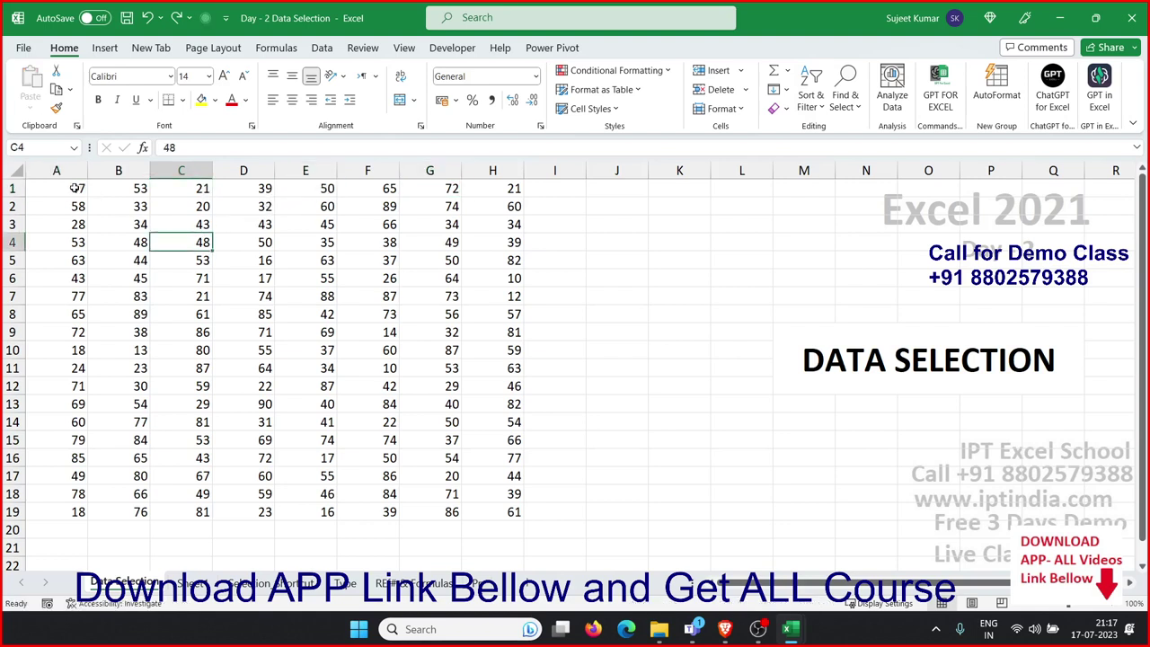
drag(73, 188, 70, 227)
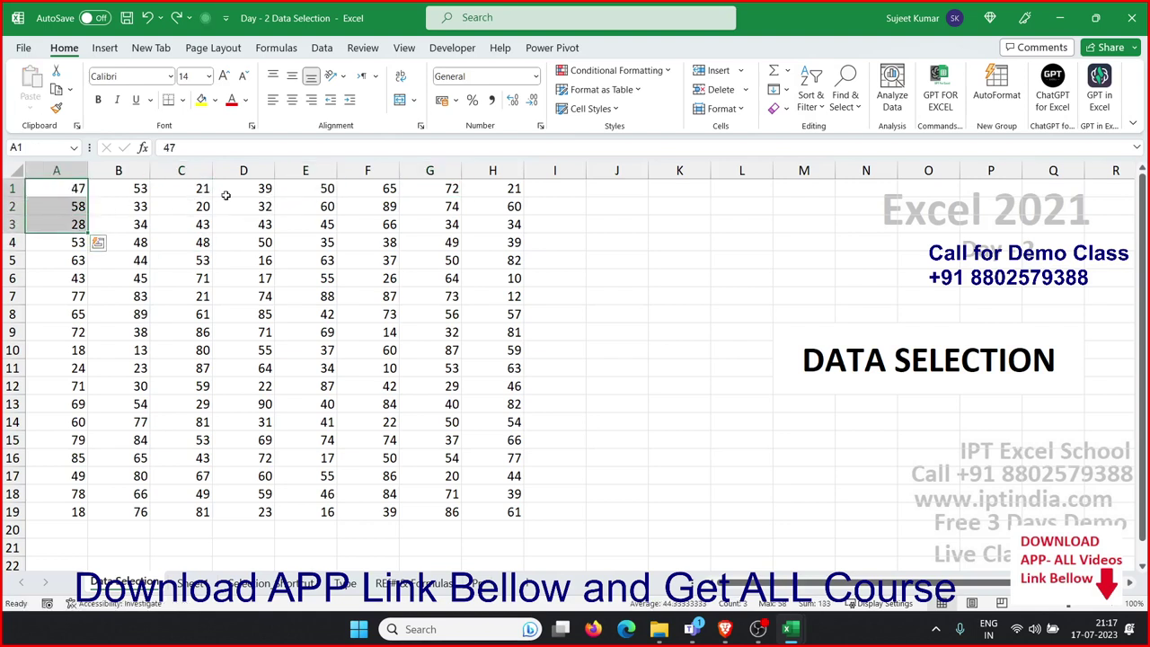
ctrl+drag(243, 190, 242, 223)
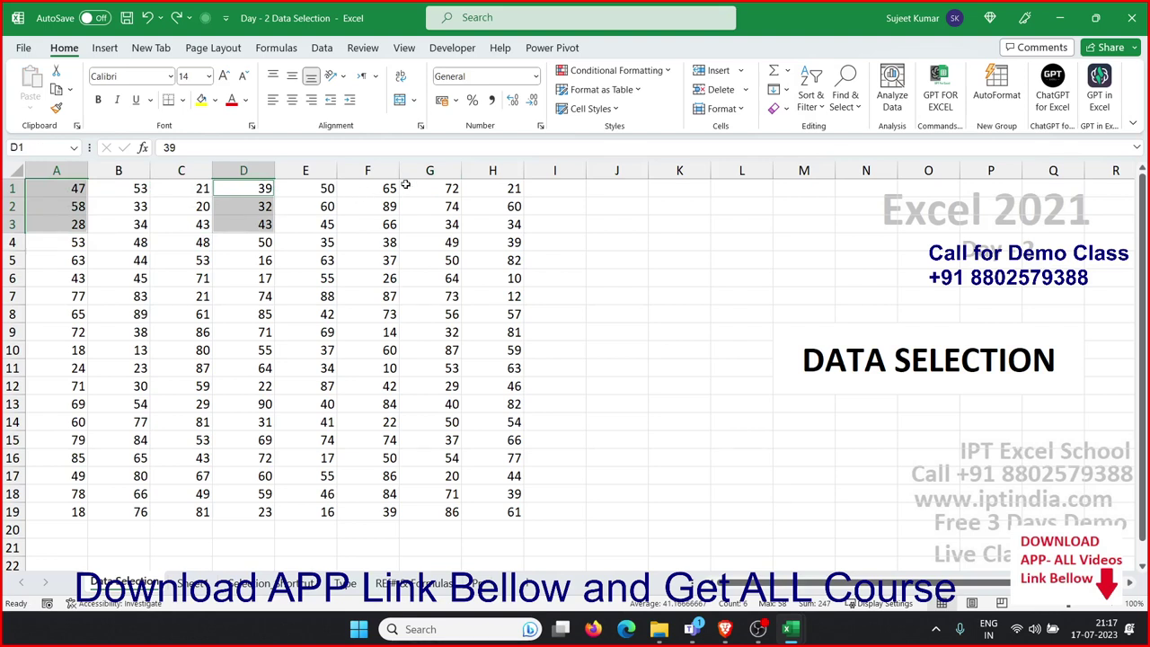
ctrl+drag(424, 189, 428, 218)
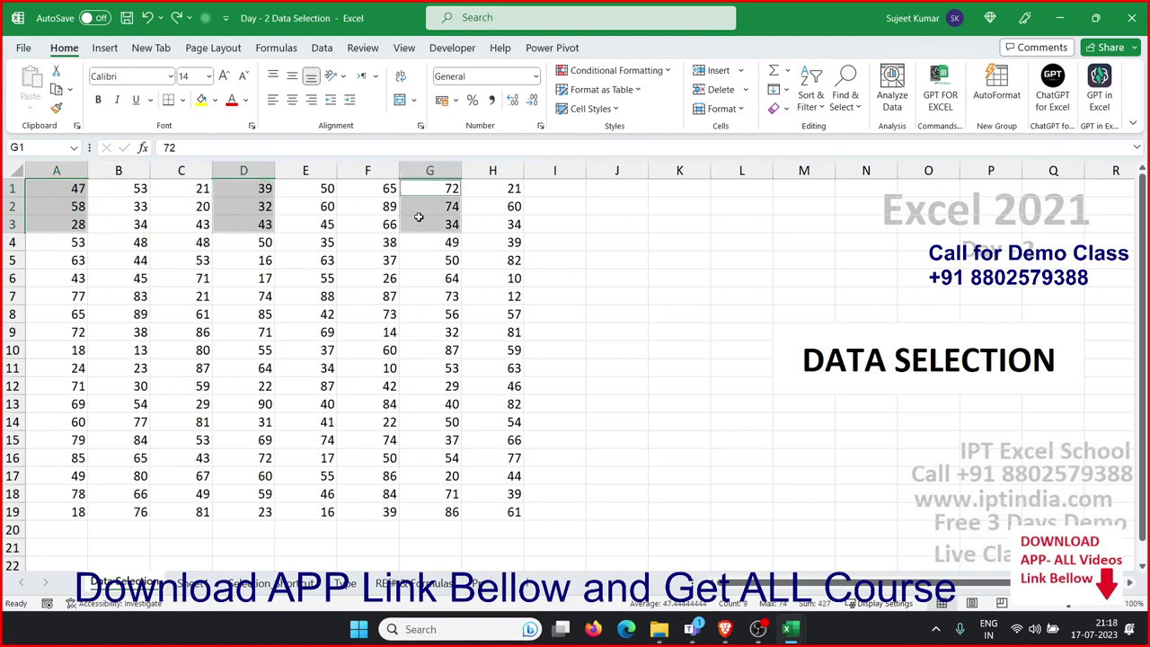
key(ctrl+c)
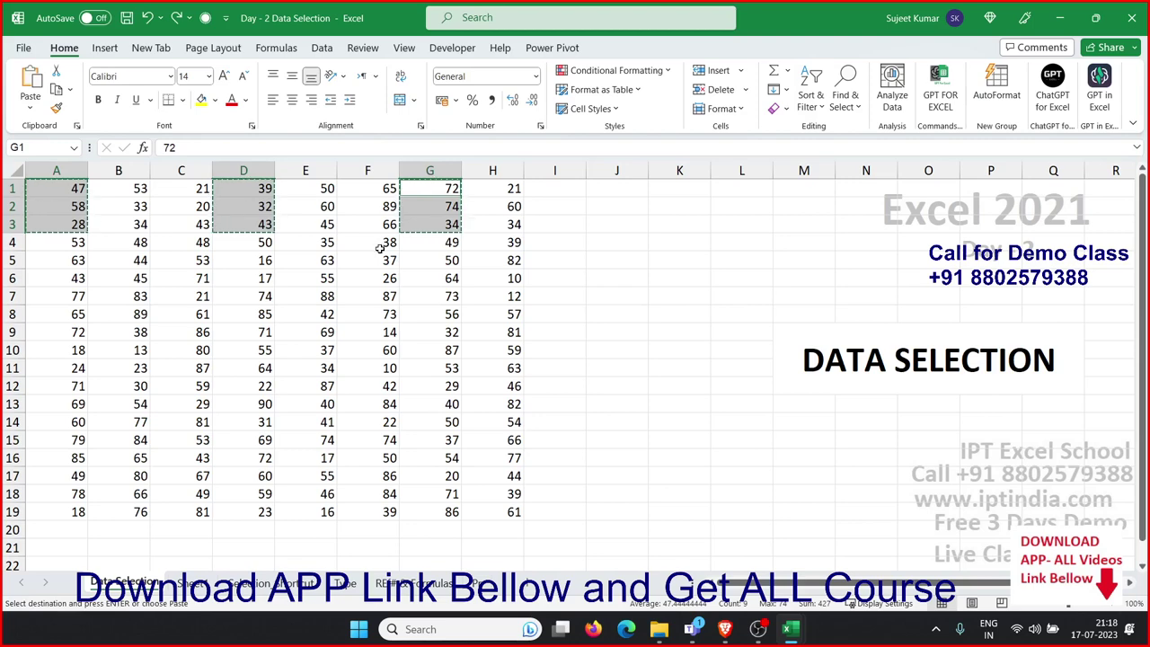
key(Escape)
click(190, 277)
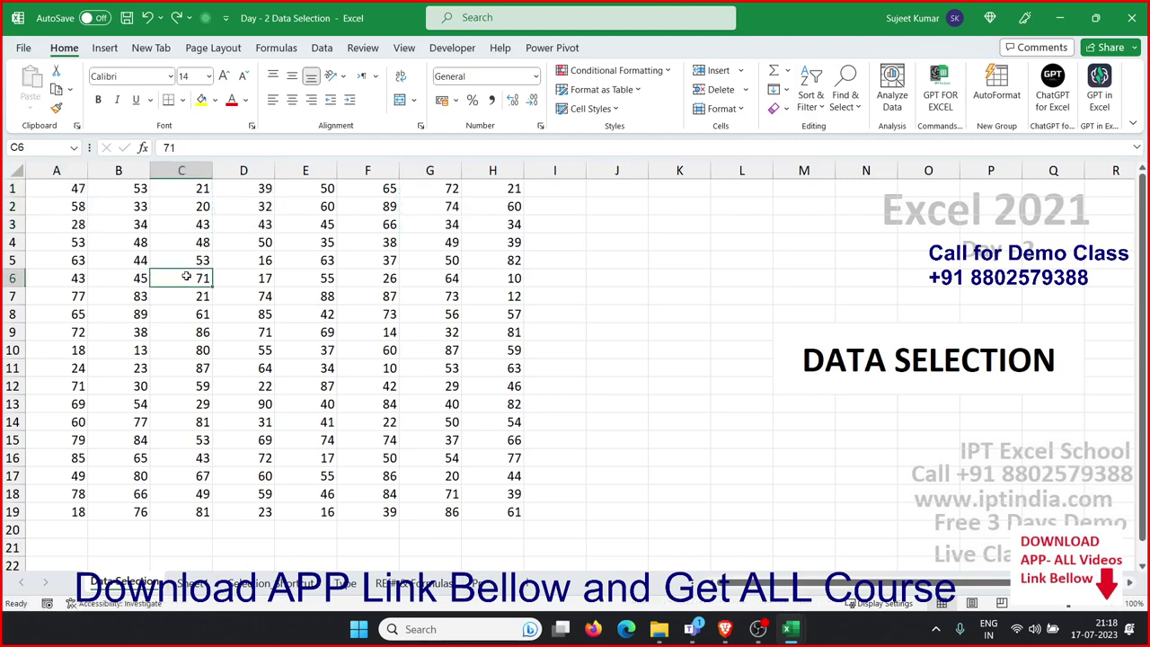
key(ctrl+n)
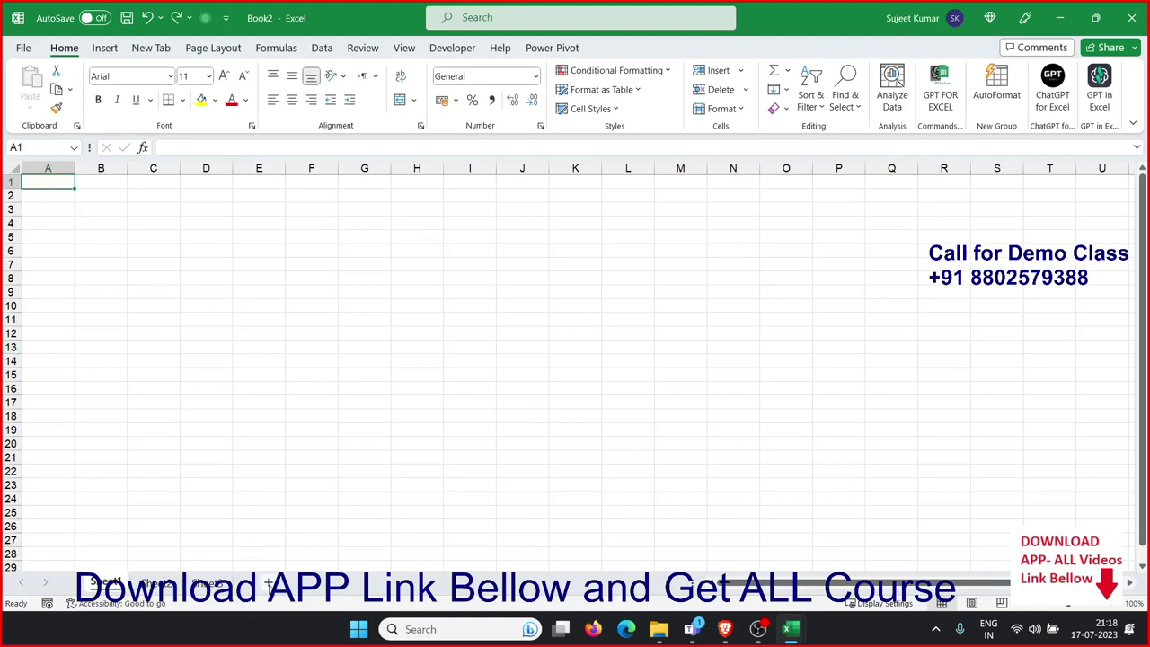
Add three new worksheets and look through the sheet tabs, ending on Sheet1
click(268, 582)
click(319, 582)
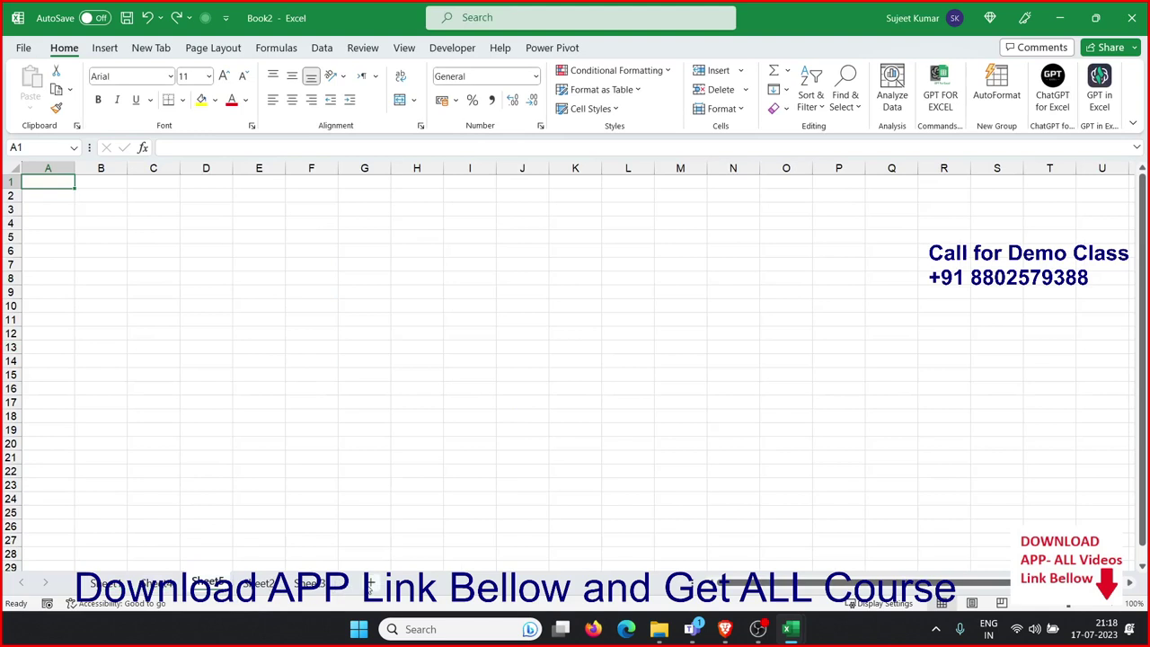
click(370, 582)
click(268, 582)
click(310, 582)
click(363, 582)
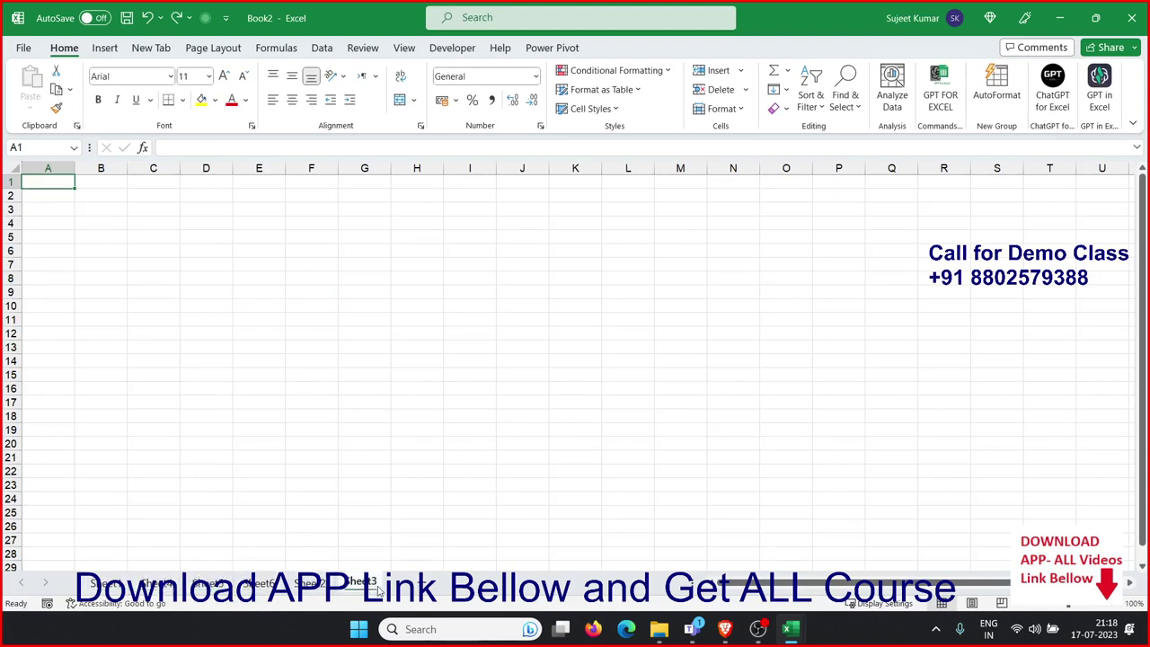
click(113, 584)
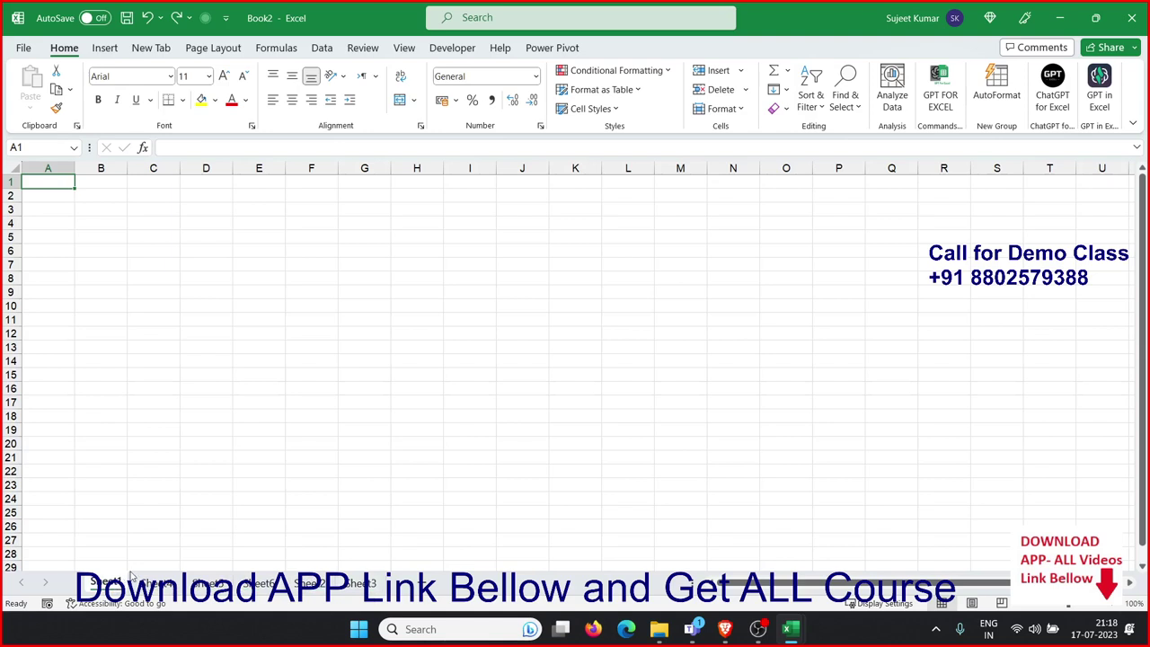
click(359, 584)
click(115, 584)
Group Sheet1 through Sheet3 and enter today's date 17-07-2023 in A2
shift+click(358, 586)
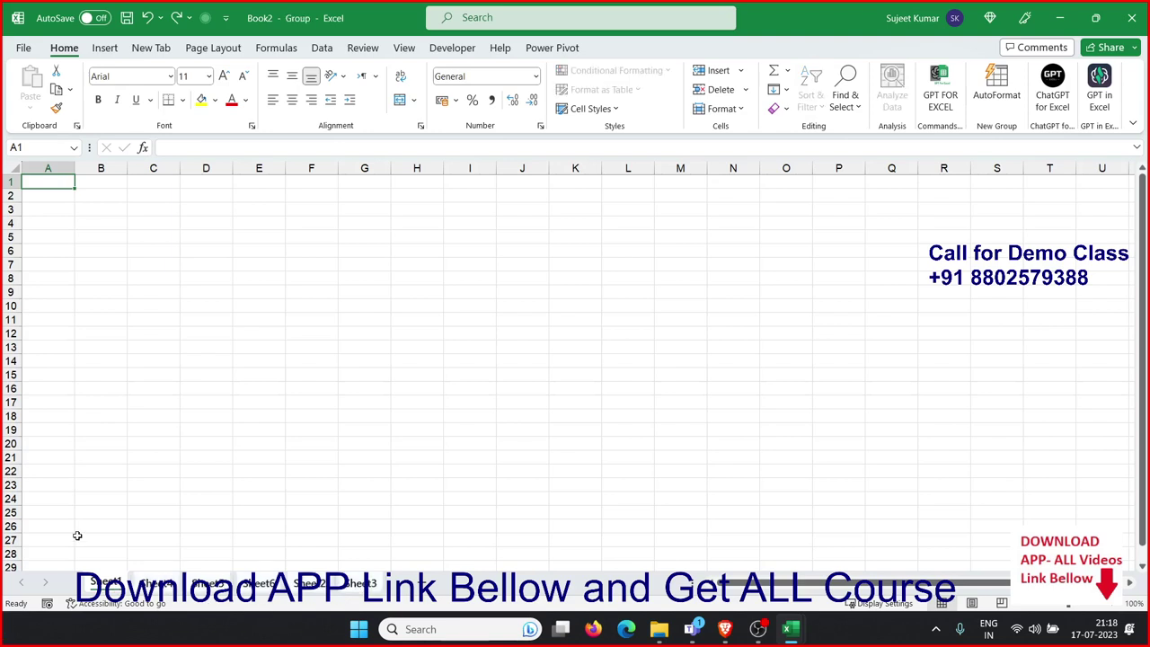
click(60, 195)
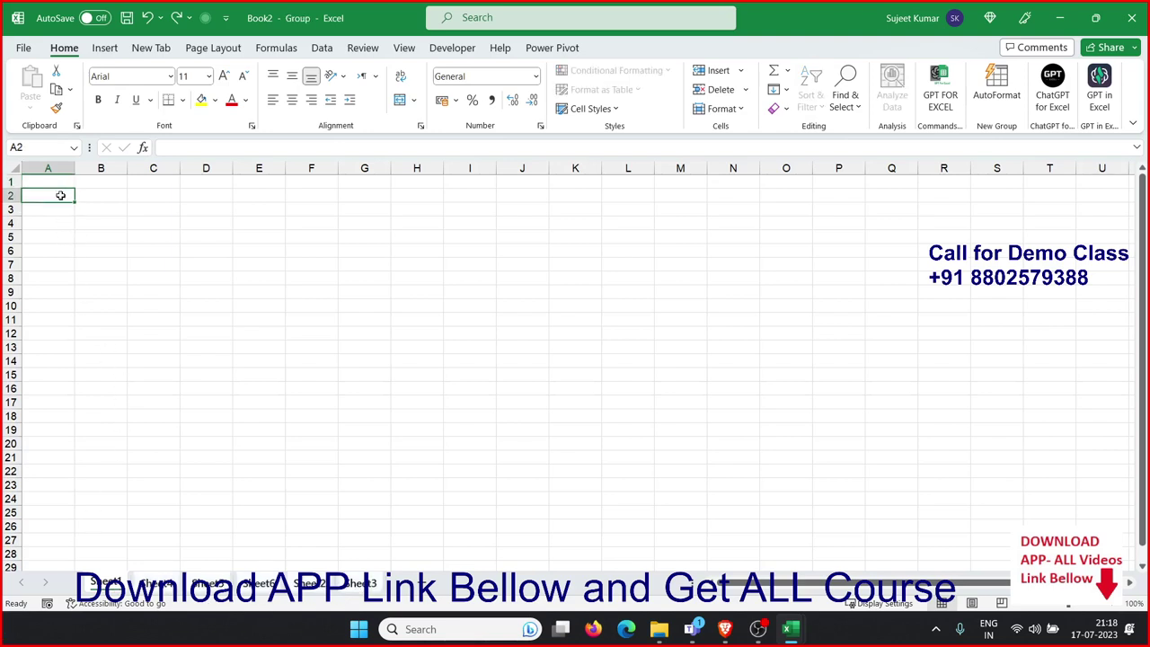
key(ctrl+shift+semicolon)
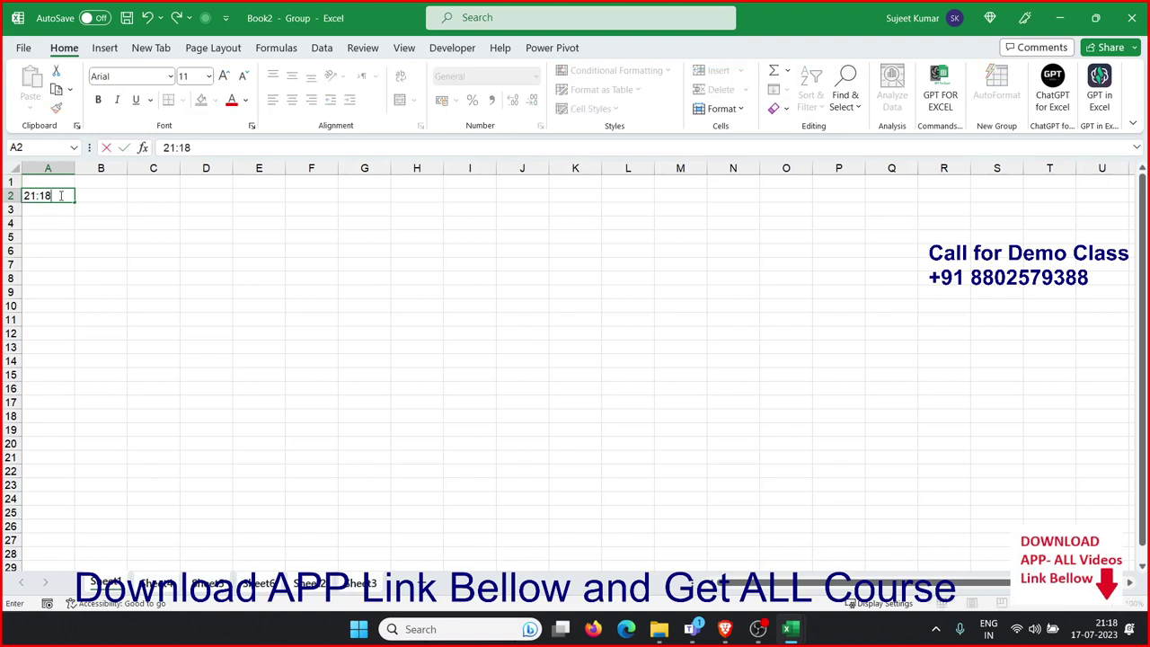
key(Escape)
key(ctrl+semicolon)
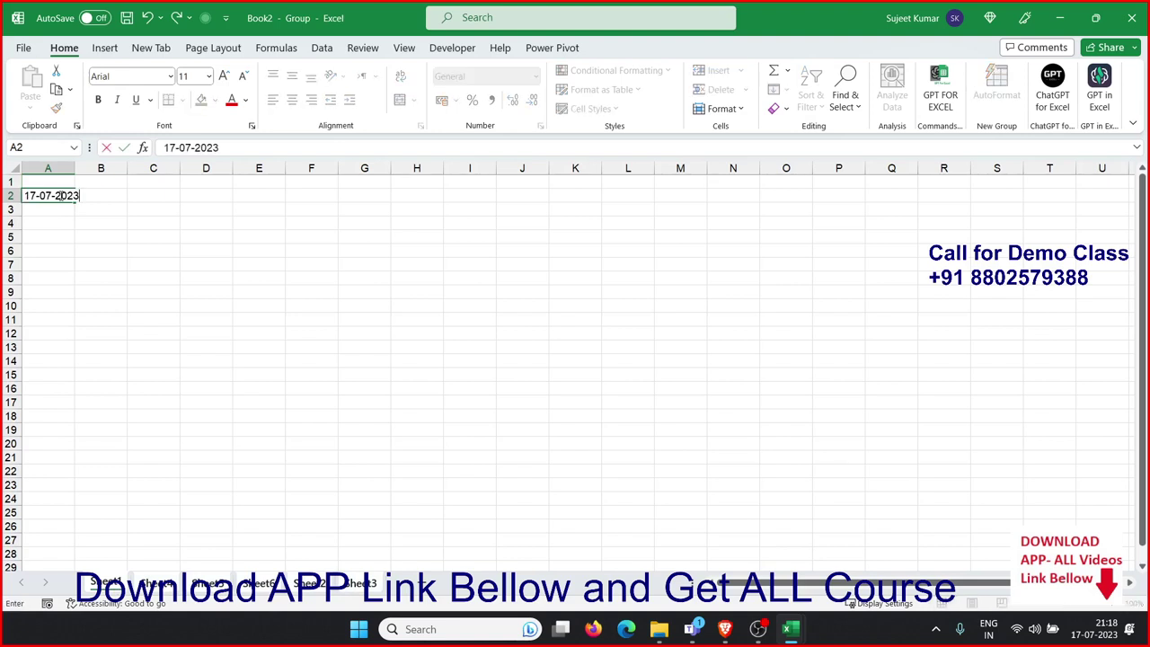
key(Return)
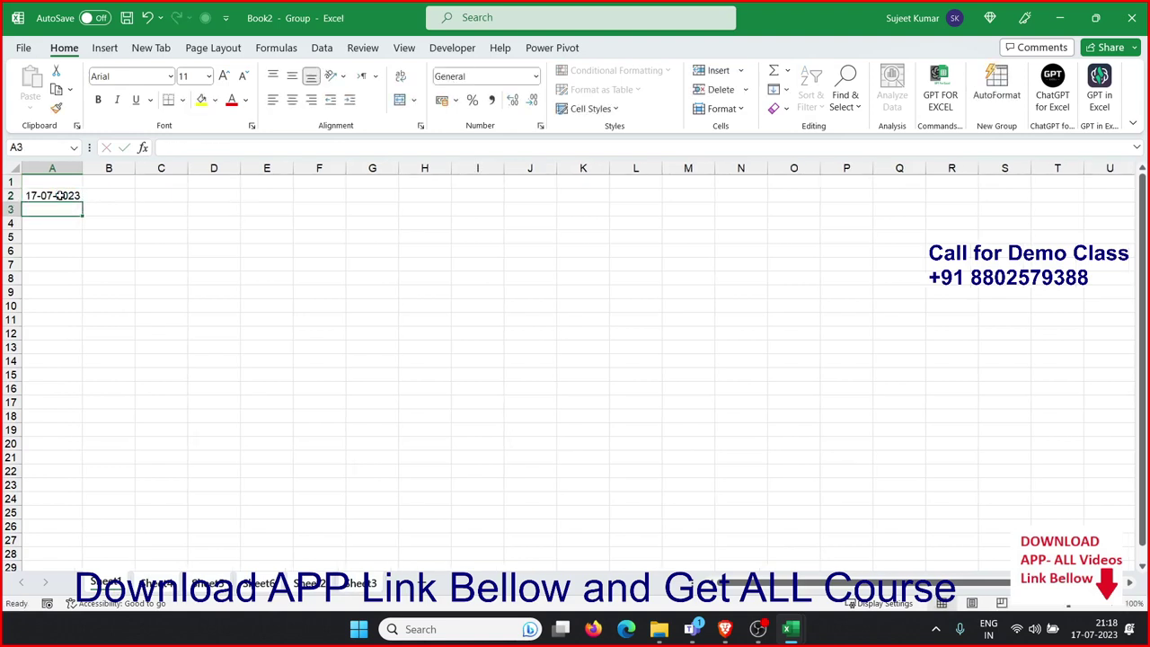
Ungroup the sheets and check each tab for the A2 date, returning to Sheet1
click(155, 591)
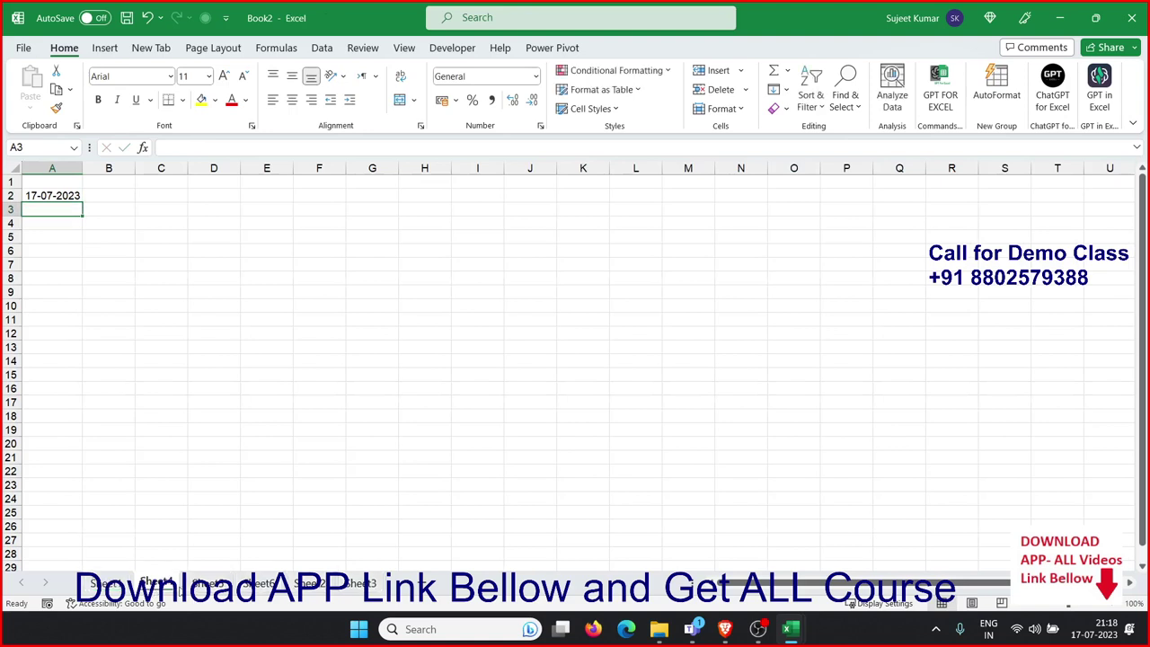
click(211, 584)
click(245, 584)
click(309, 586)
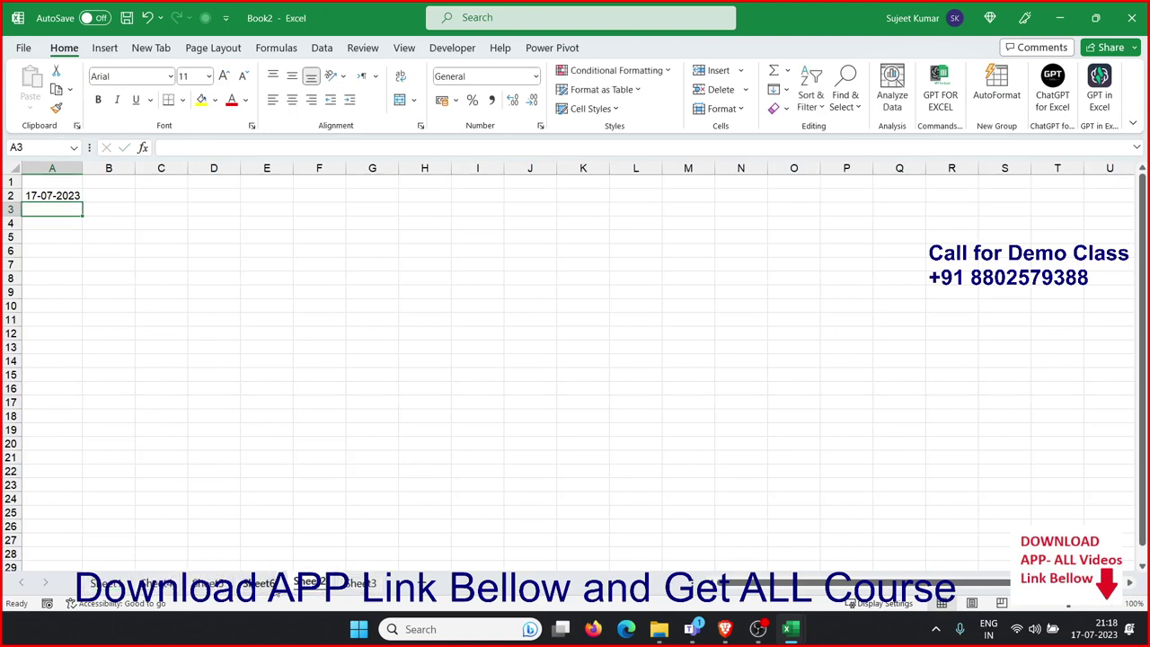
click(156, 583)
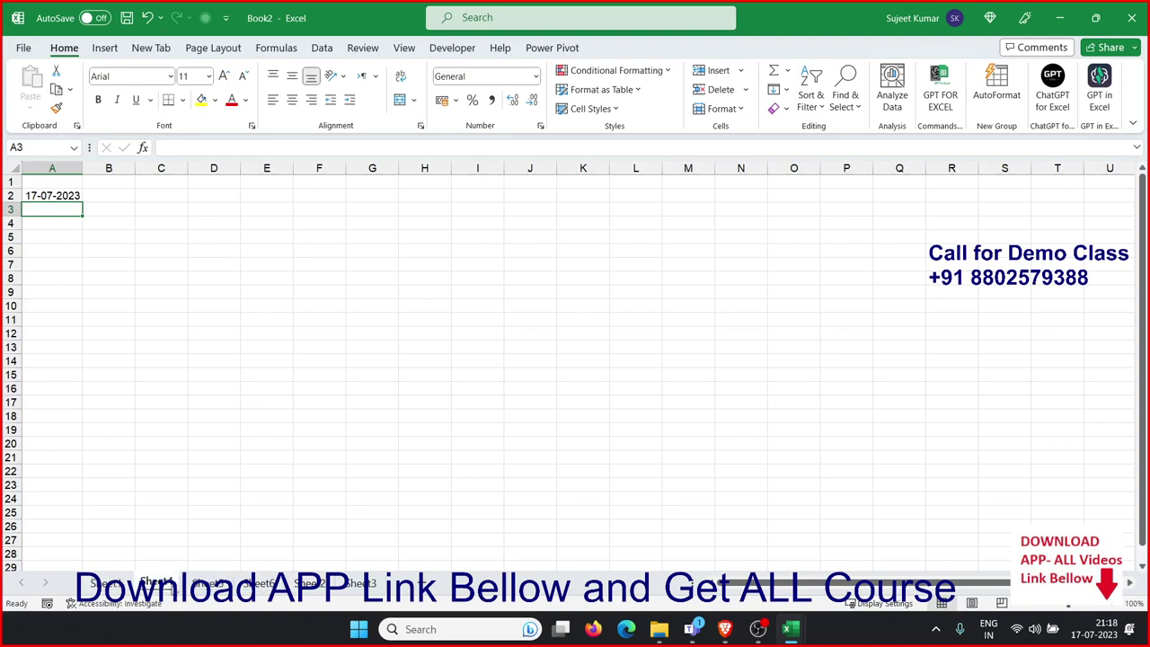
click(209, 584)
click(259, 584)
click(310, 584)
click(359, 584)
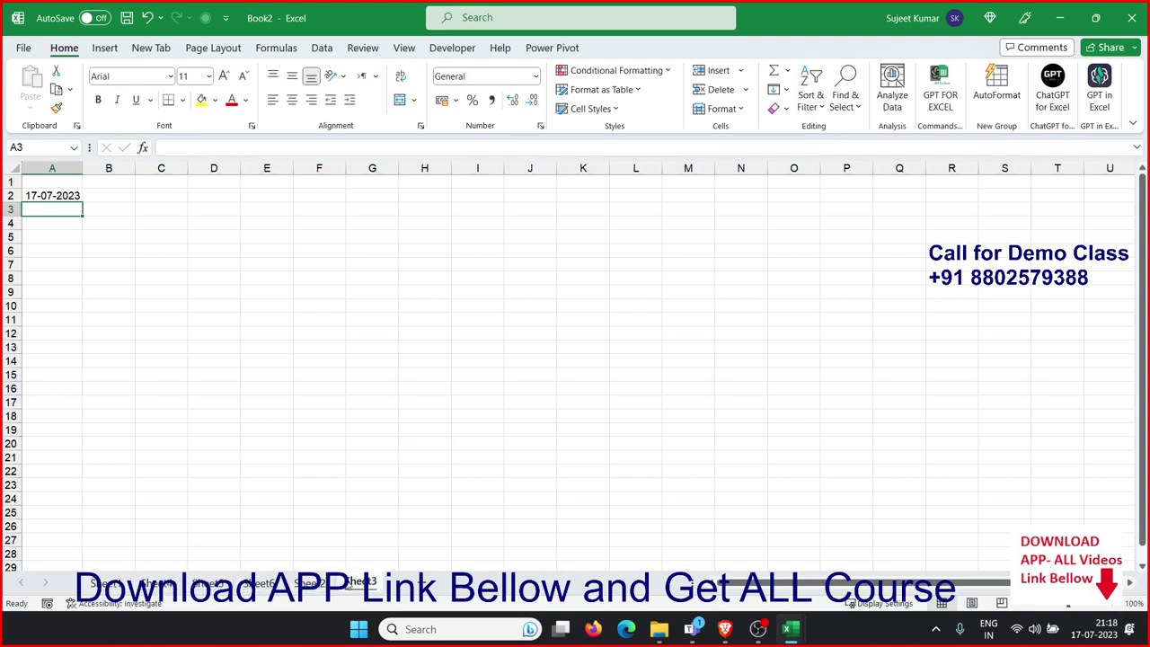
click(156, 584)
click(114, 584)
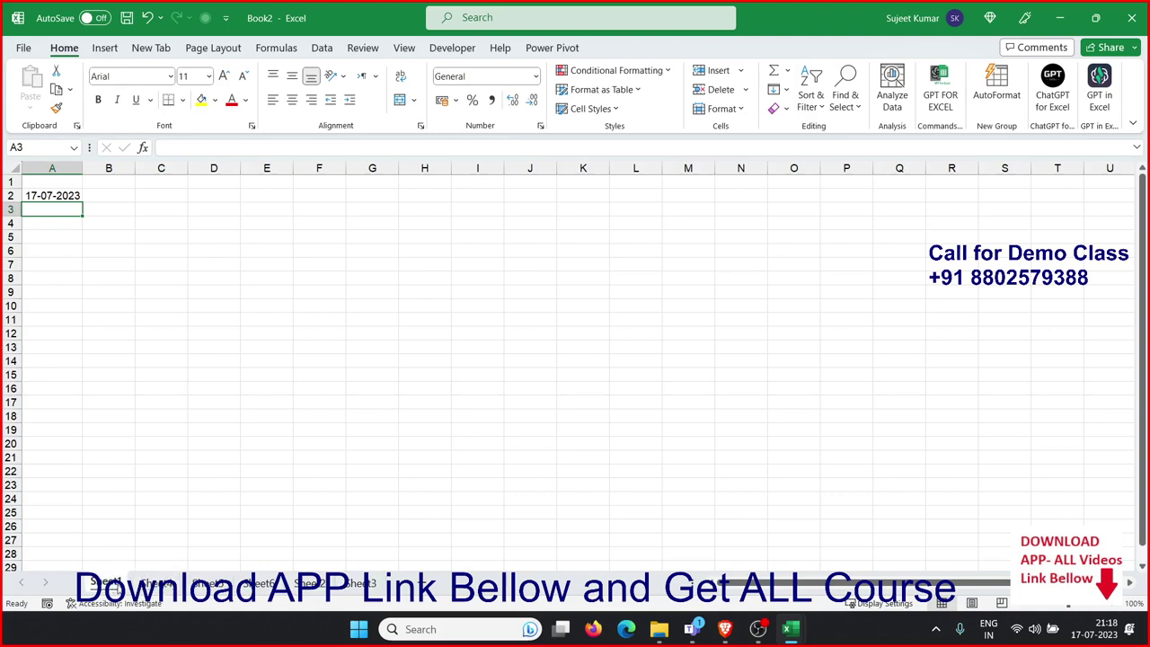
click(183, 441)
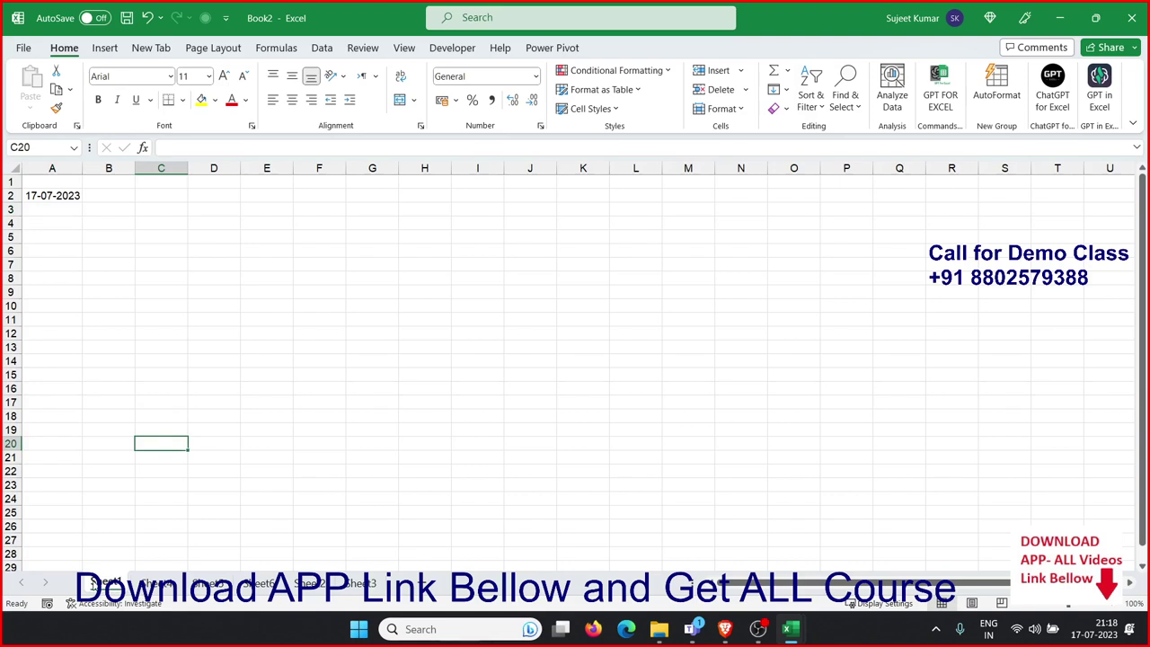
Group all sheets from Sheet1 to the last tab again and select cell A5
shift+click(349, 586)
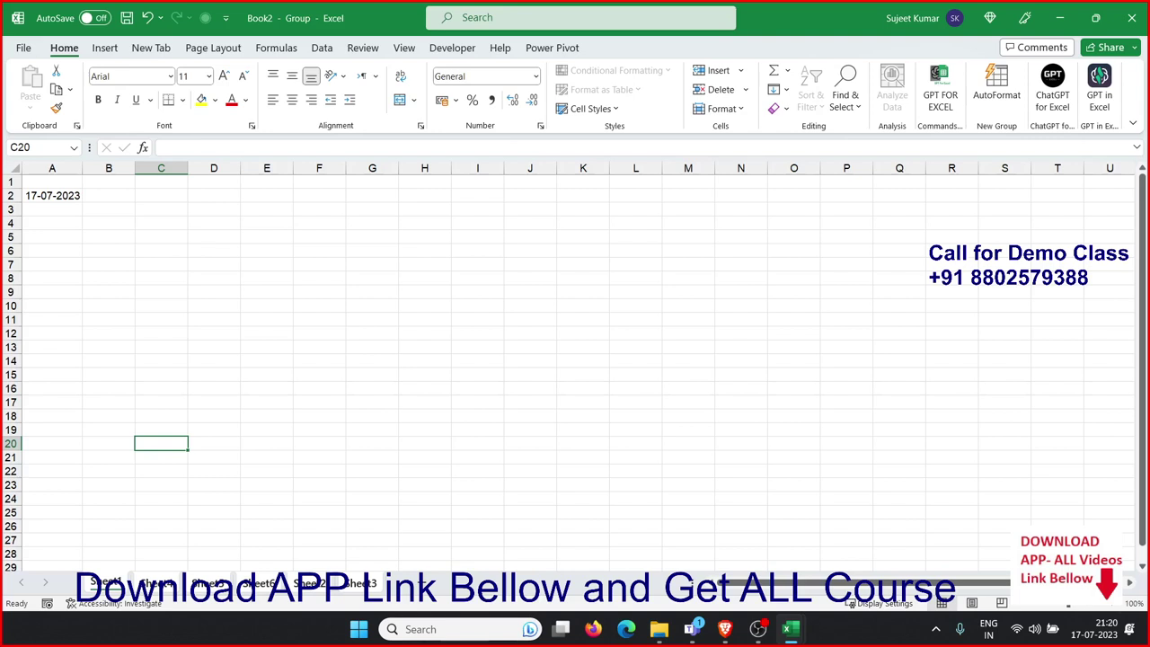
click(167, 585)
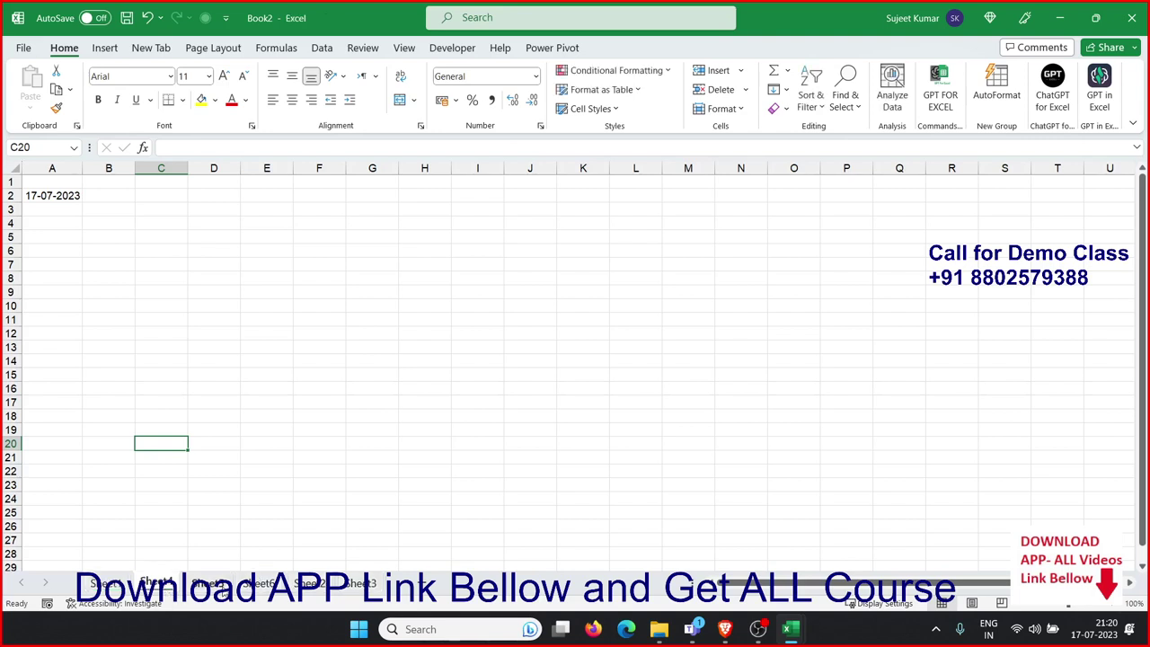
click(106, 583)
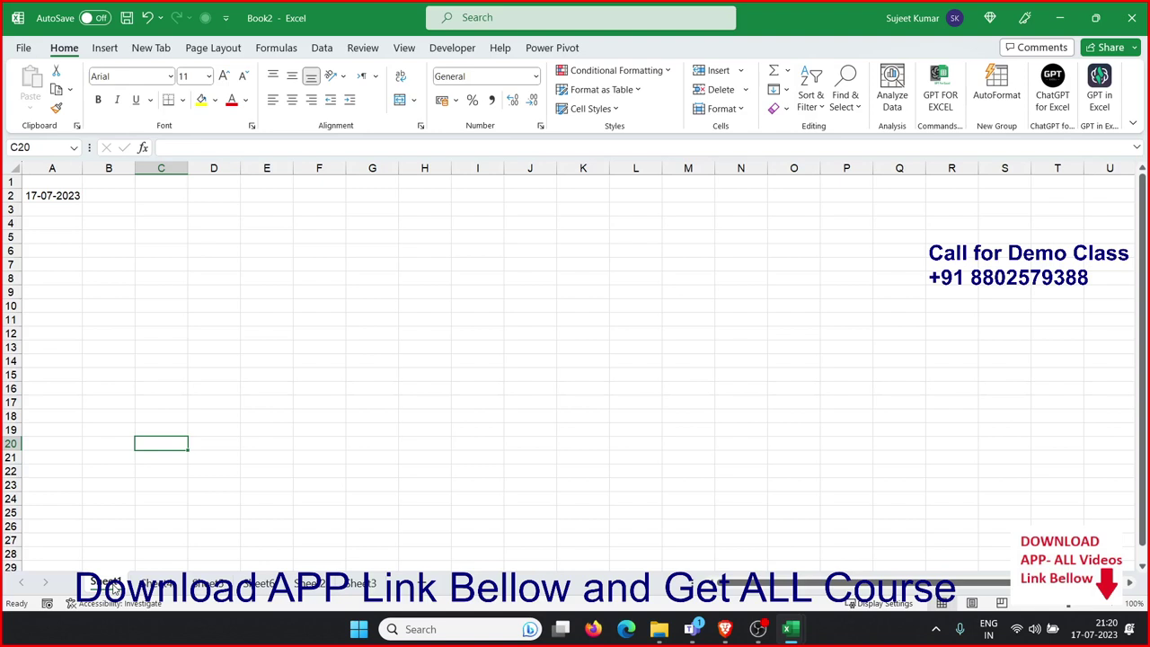
shift+click(361, 584)
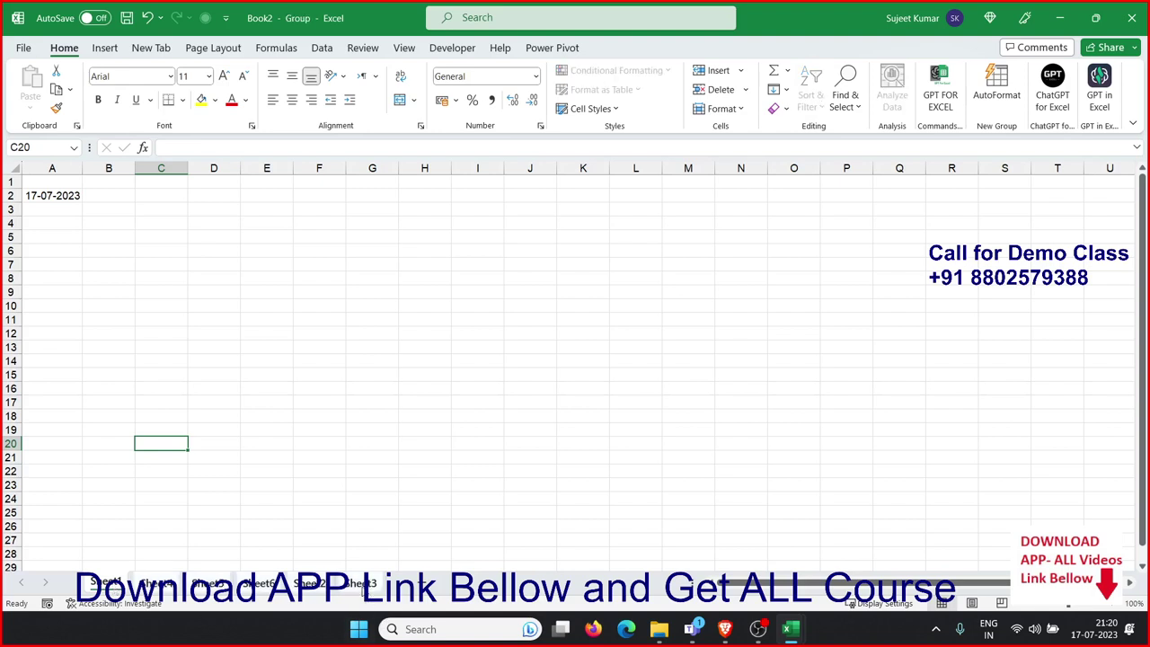
click(56, 237)
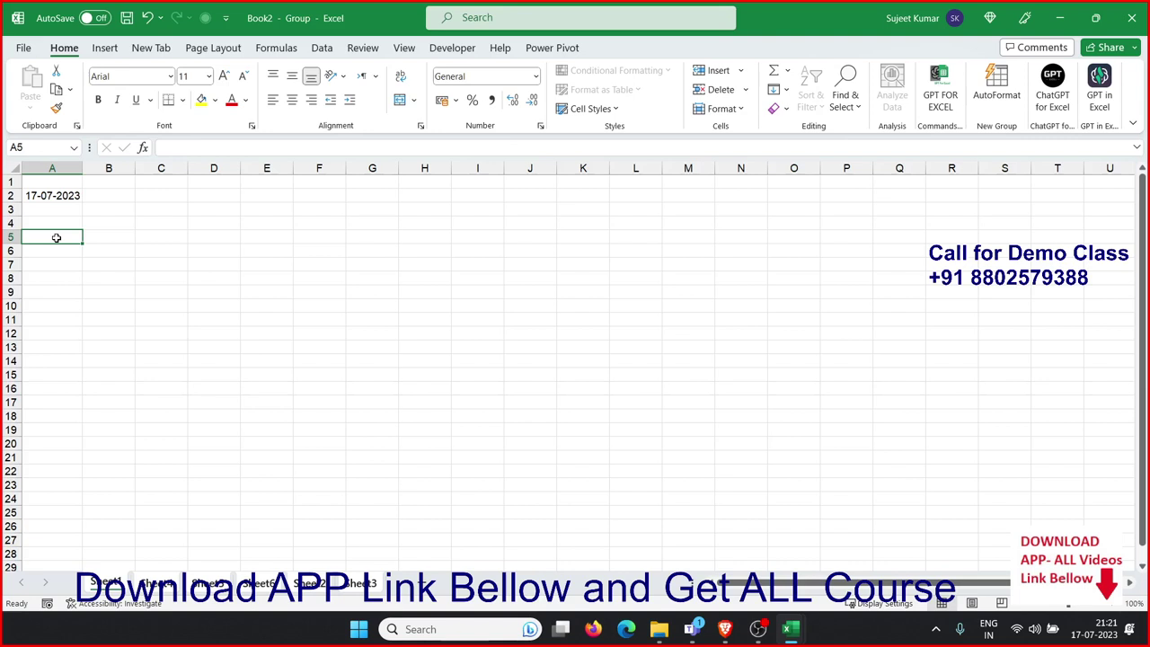
Enter 'Date' in A5 and today's date 17-07-2023 in B5, replacing an accidental time entry
text(Date)
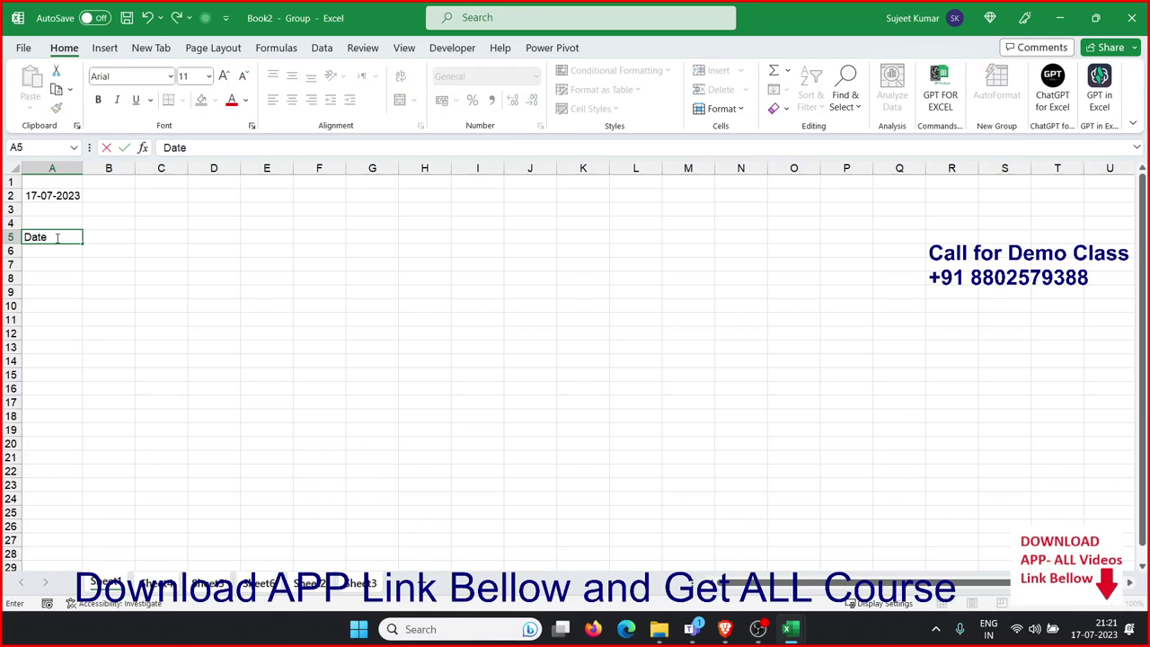
key(Tab)
key(ctrl+shift+semicolon)
key(Return)
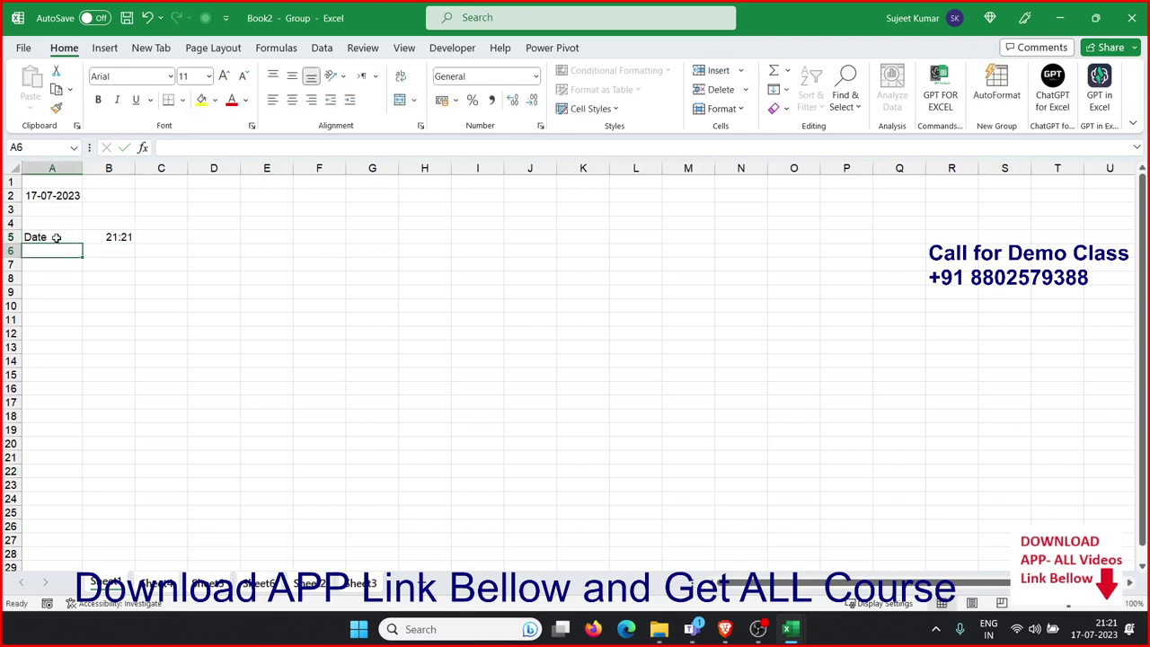
key(Up)
key(Right)
key(ctrl+semicolon)
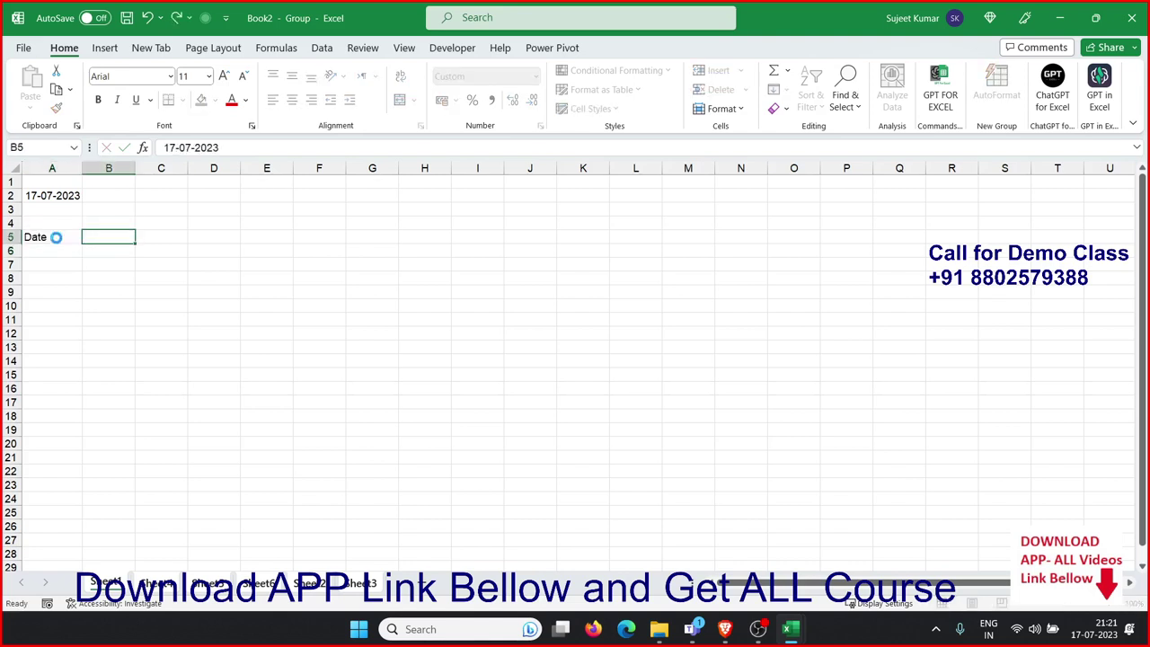
key(Return)
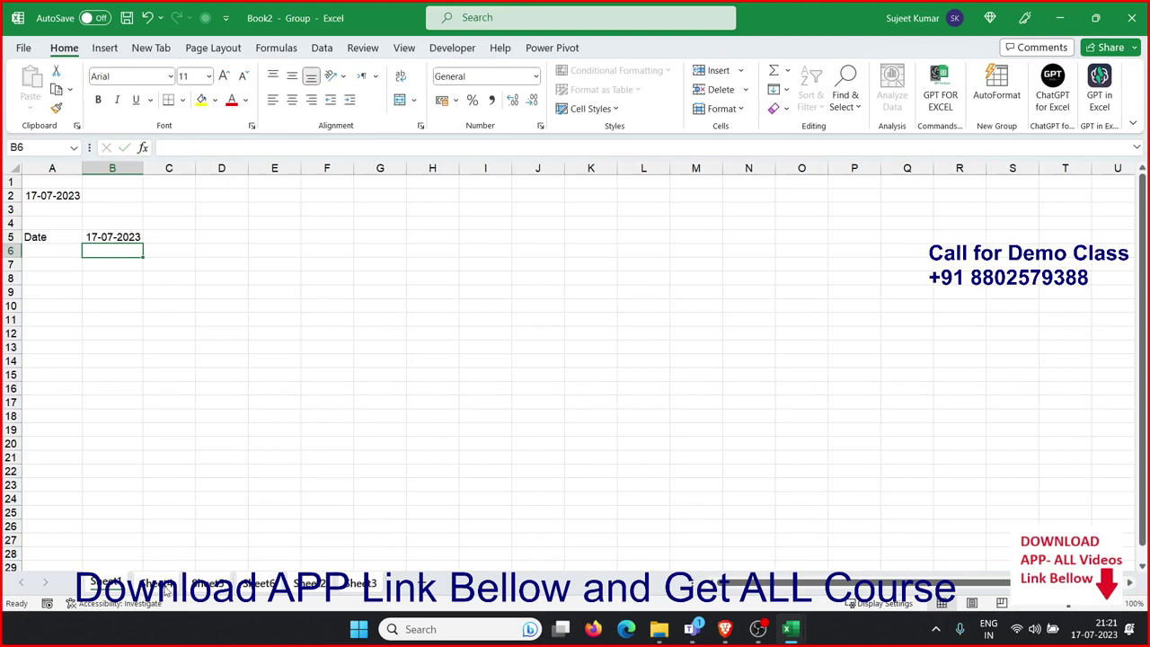
Check Sheet5, Sheet2 and Sheet3 for the entries, then regroup the sheets from Sheet1
click(207, 583)
click(259, 583)
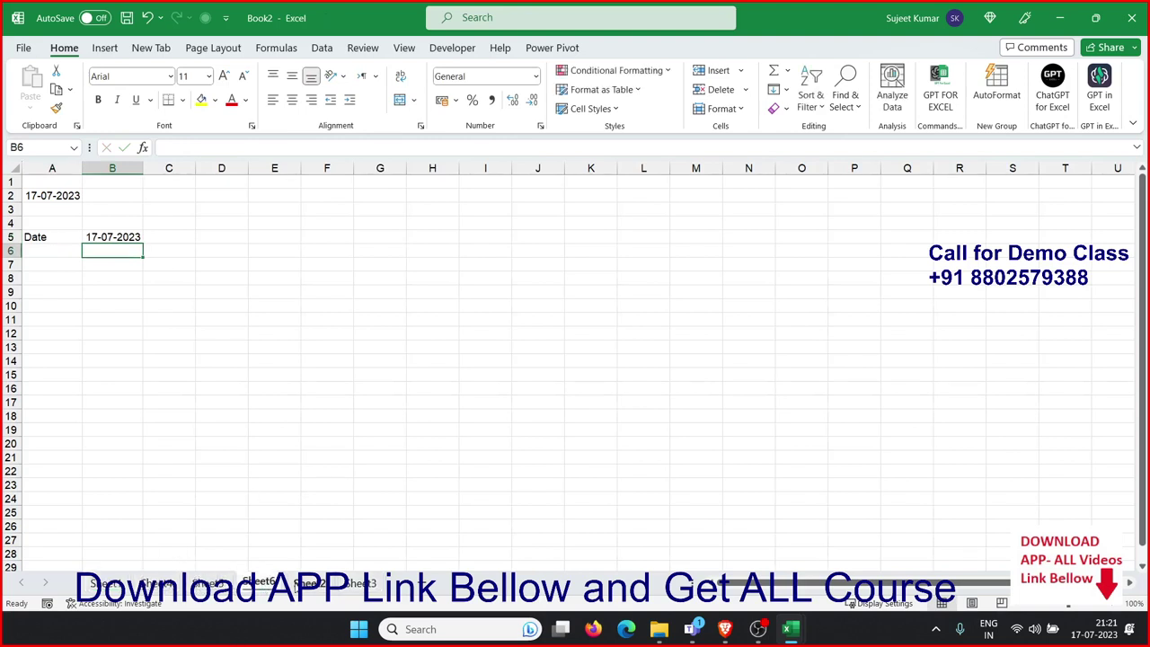
click(310, 583)
click(358, 583)
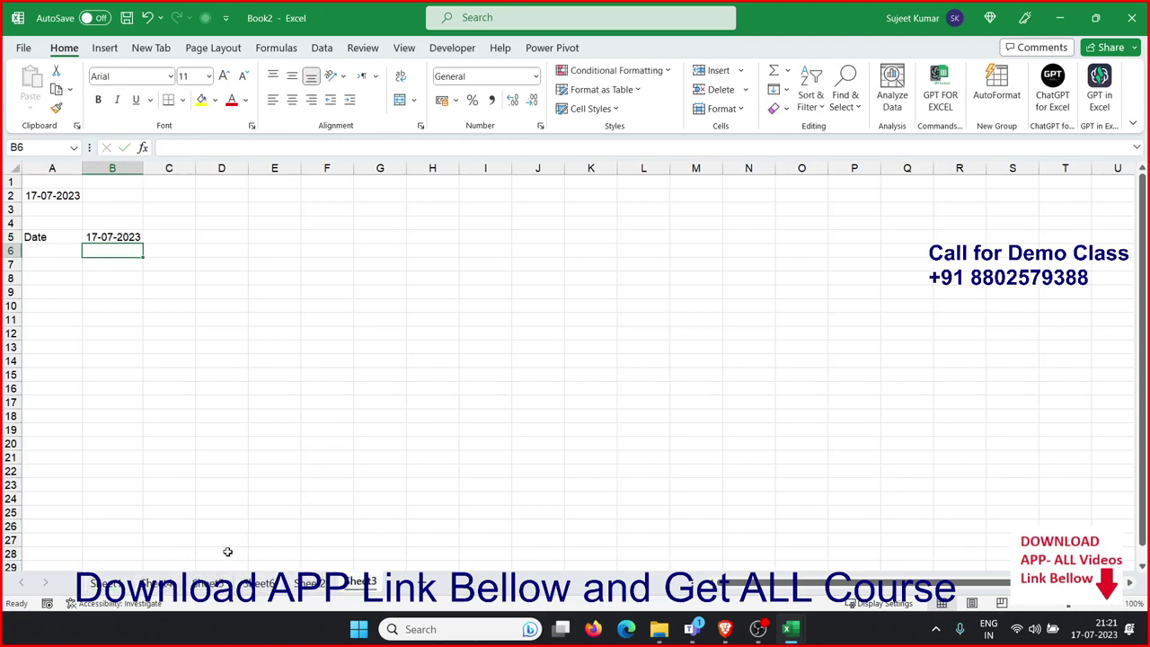
click(125, 583)
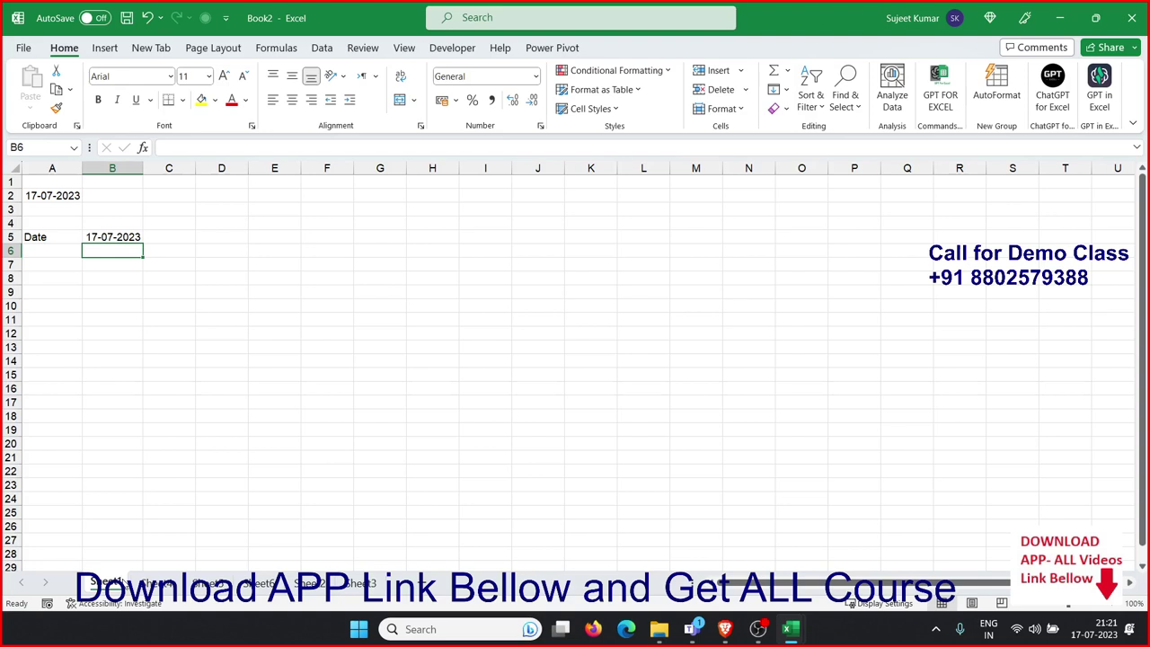
shift+click(208, 584)
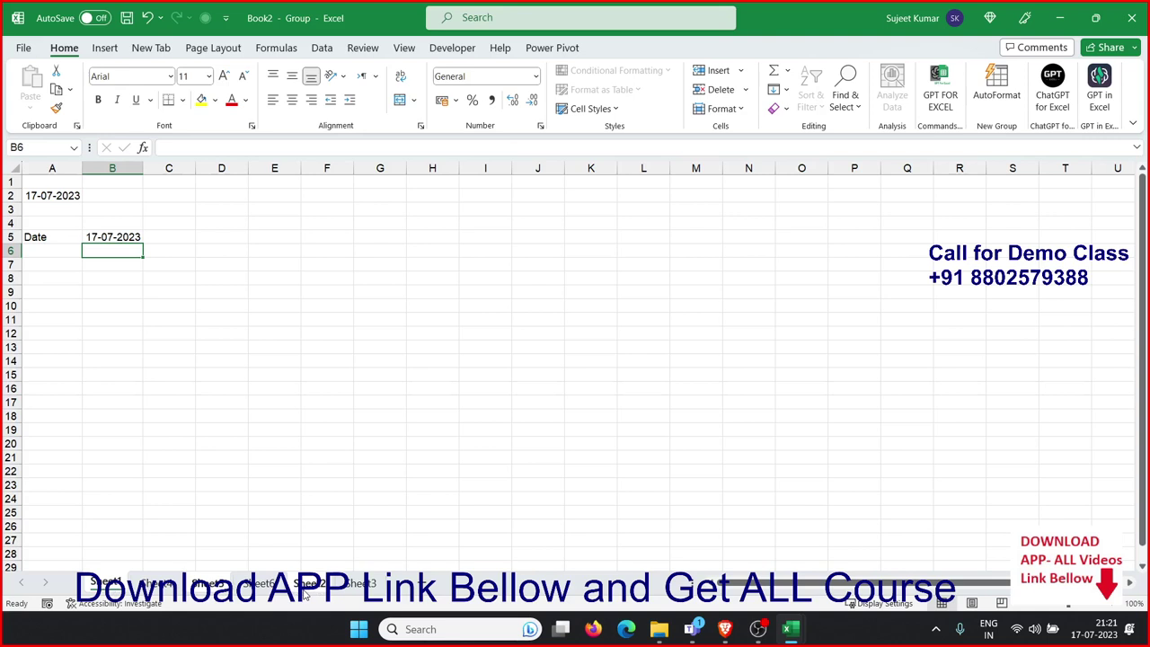
Enter 'Time' in A9 with the current time in B9, and fill A9:B9 yellow
click(64, 290)
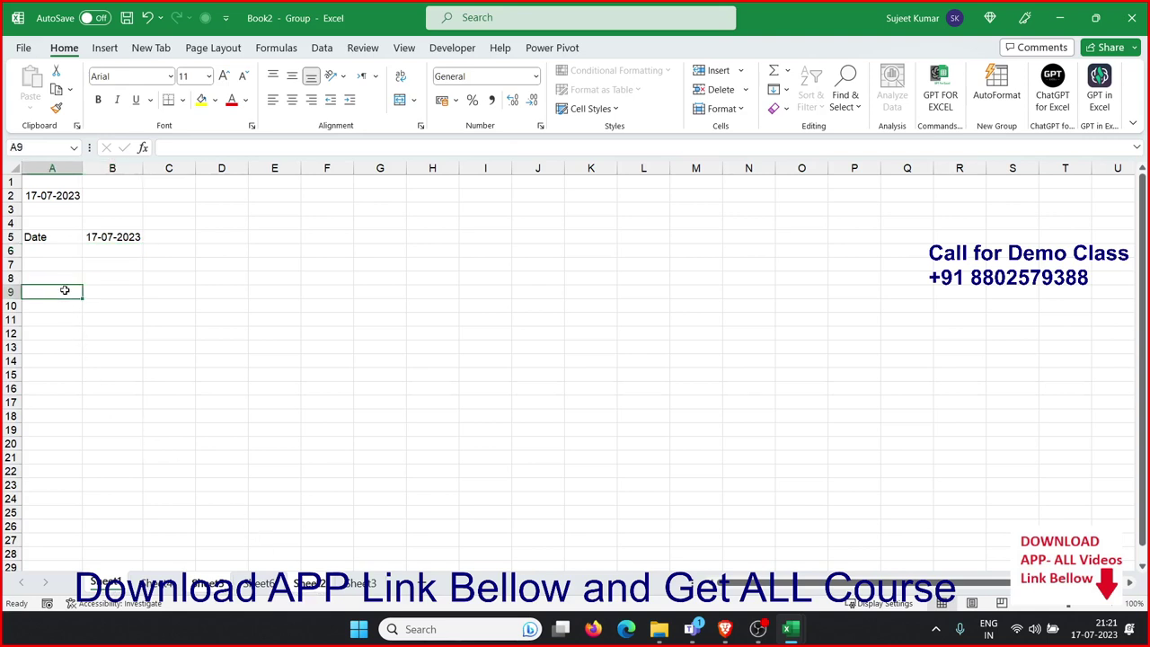
text(Time)
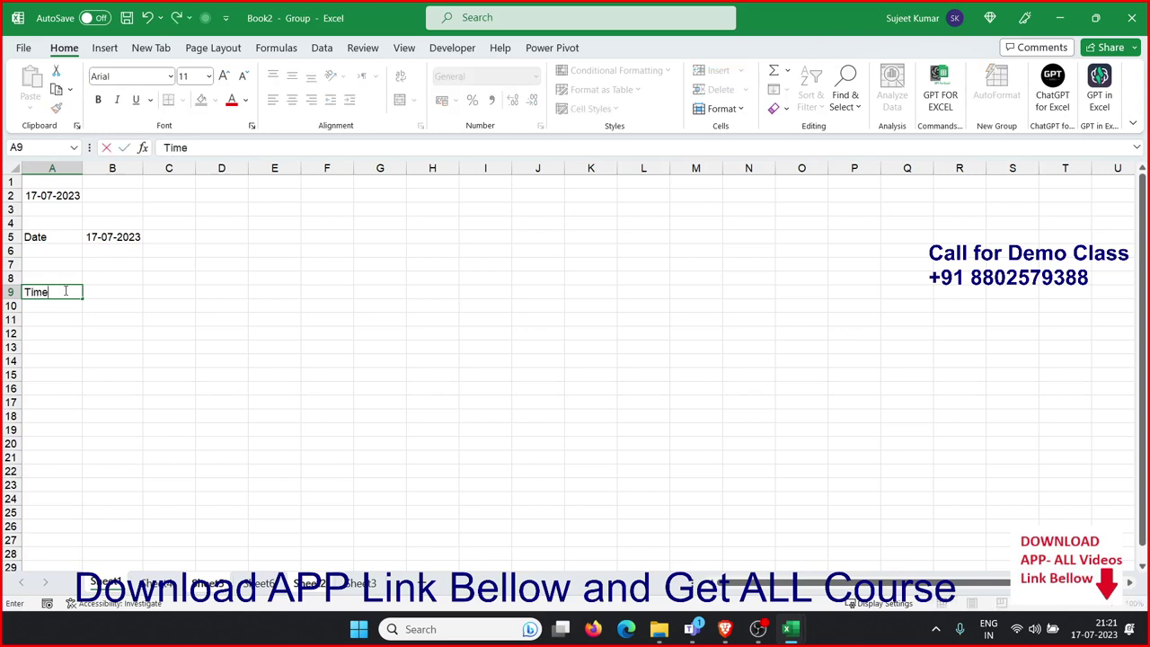
key(Tab)
key(ctrl+shift+semicolon)
key(Return)
click(64, 290)
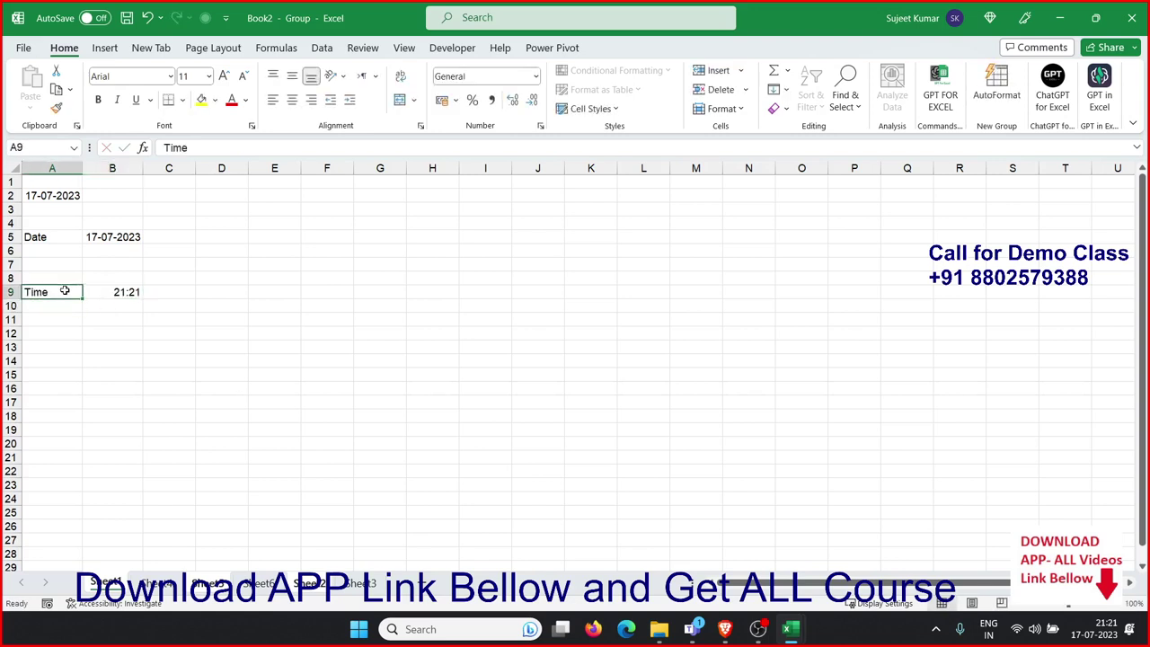
key(shift+Right)
click(201, 99)
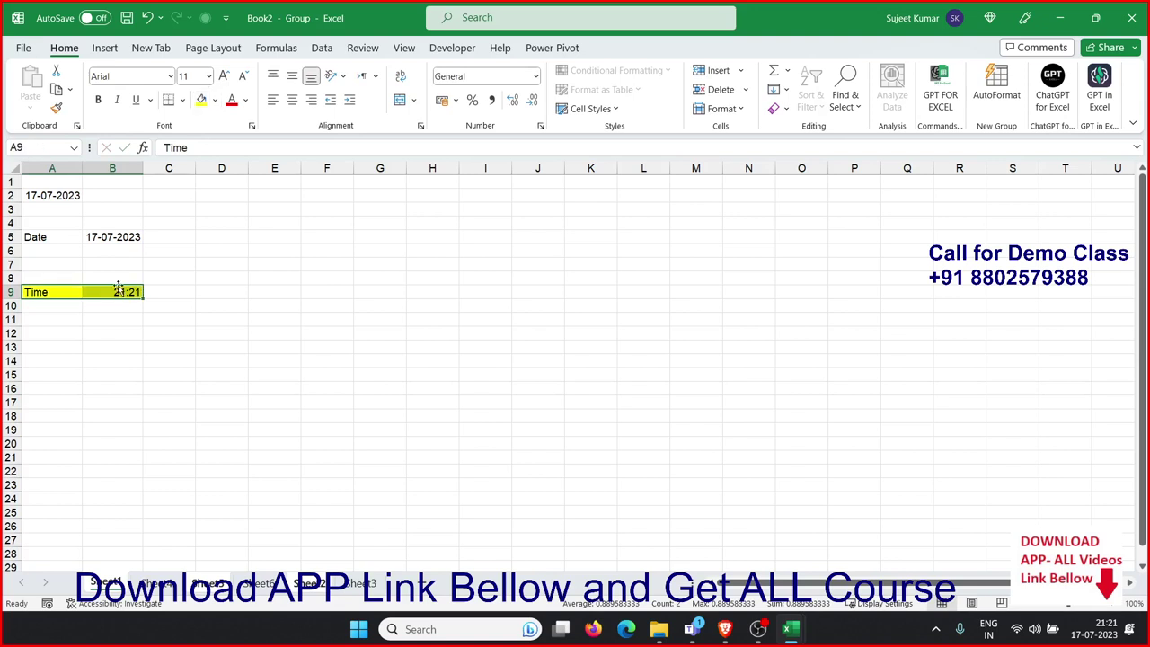
click(169, 403)
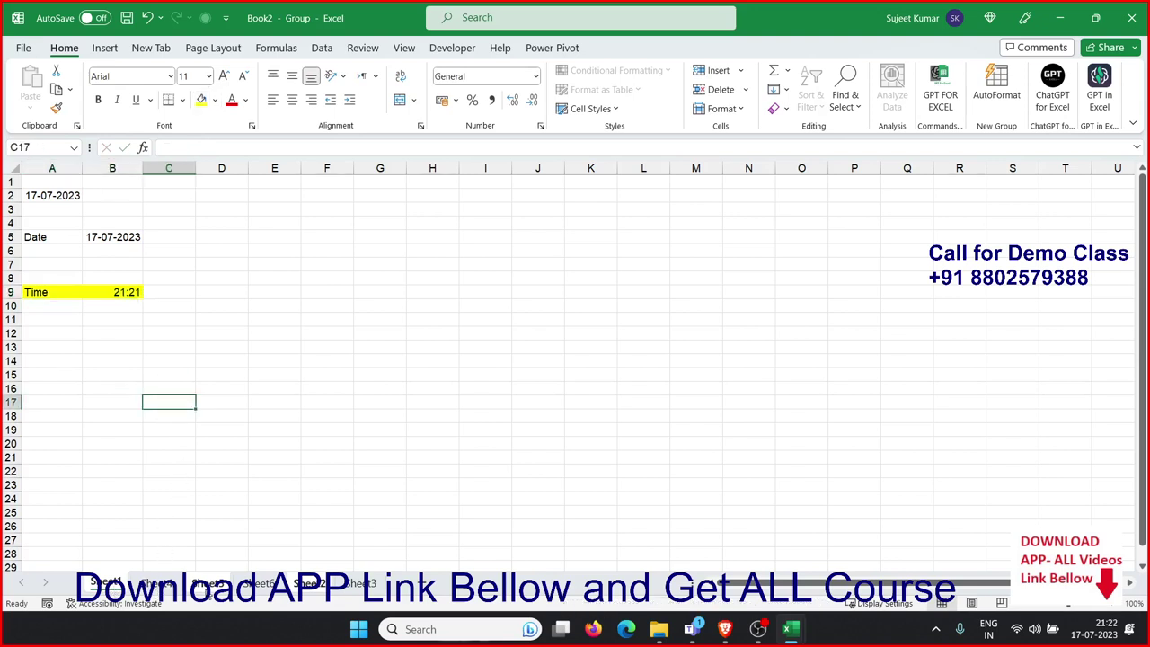
Ungroup the sheets and check Sheet4, Sheet5, Sheet6 and Sheet2 for the Time row
click(155, 582)
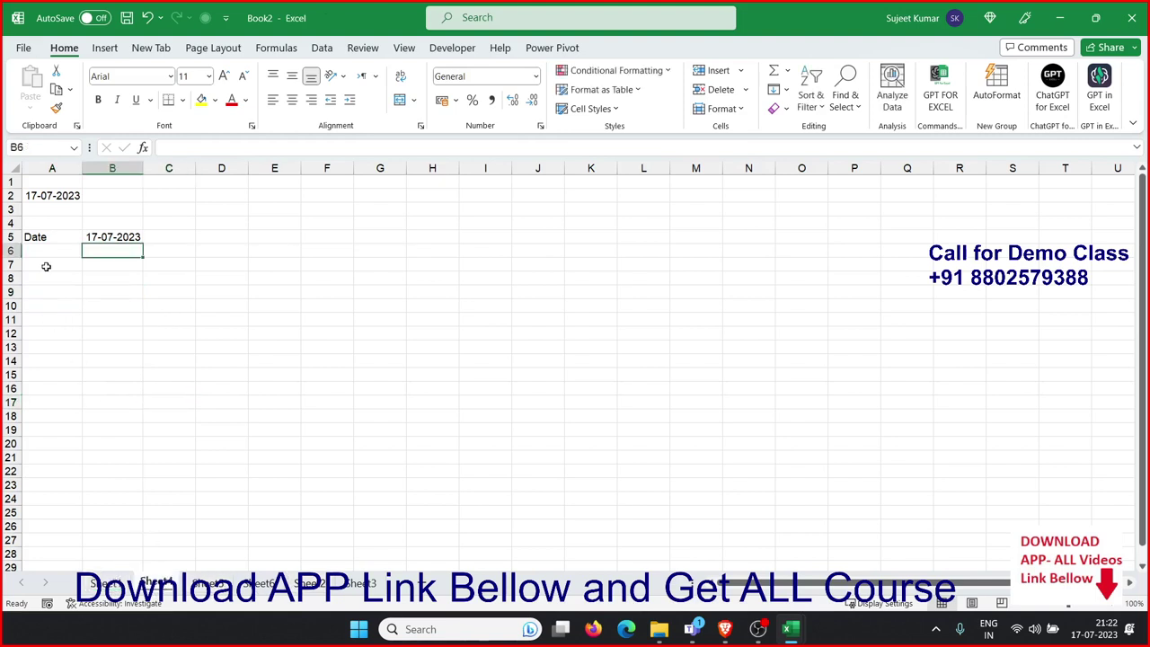
drag(46, 265, 200, 335)
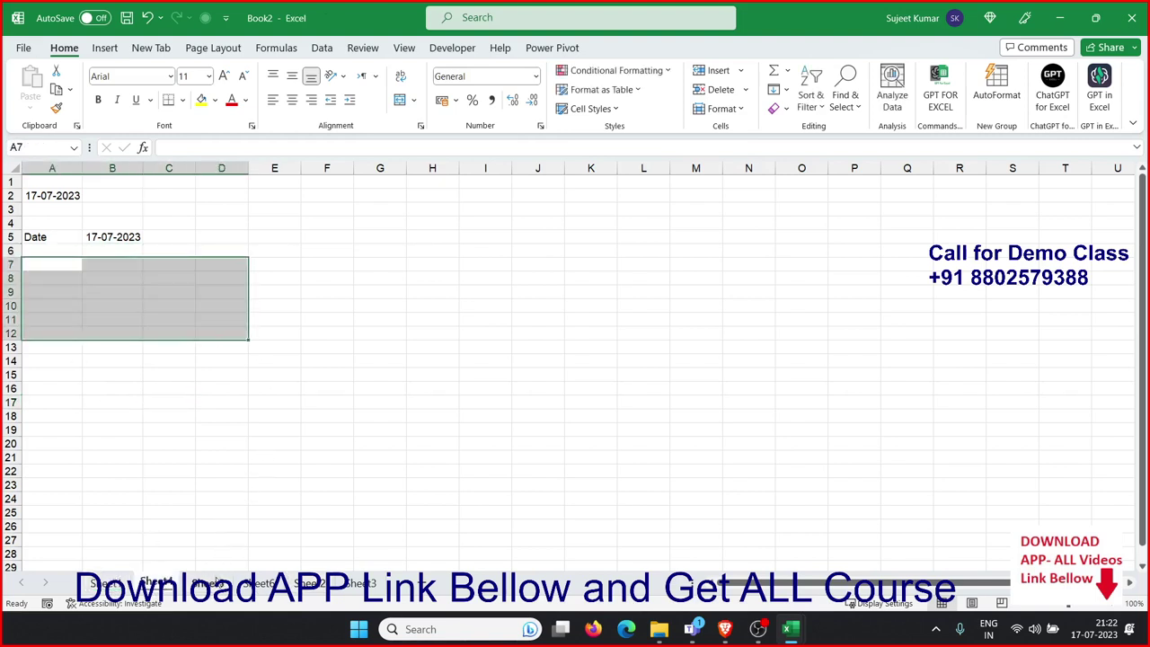
click(213, 582)
drag(46, 264, 199, 335)
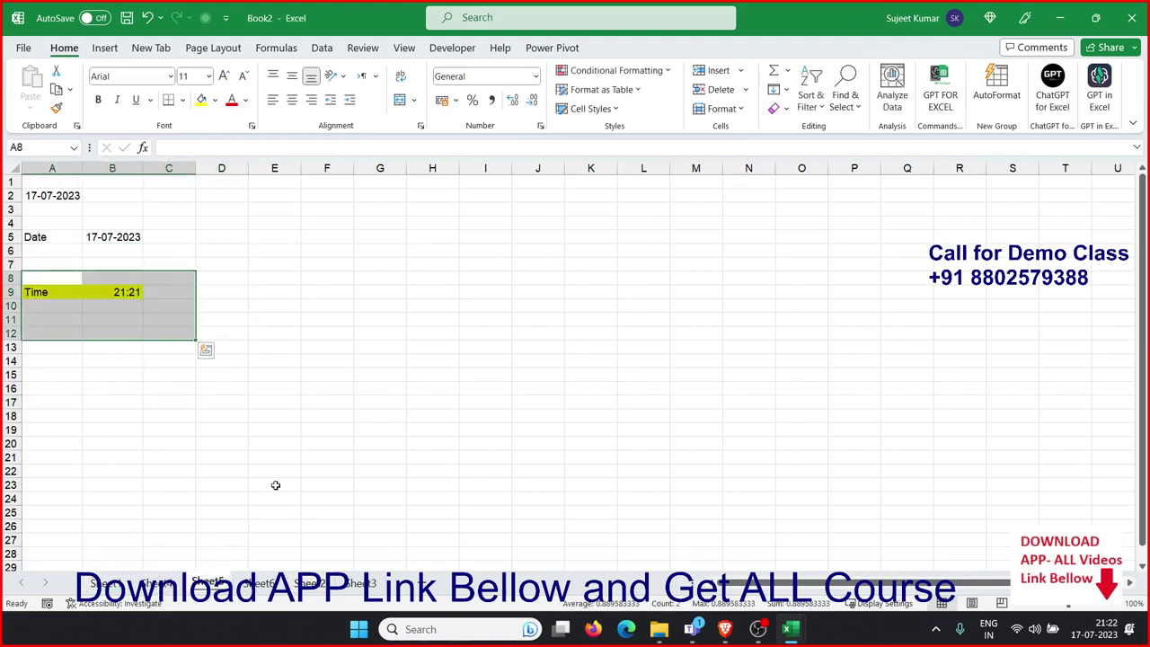
click(262, 582)
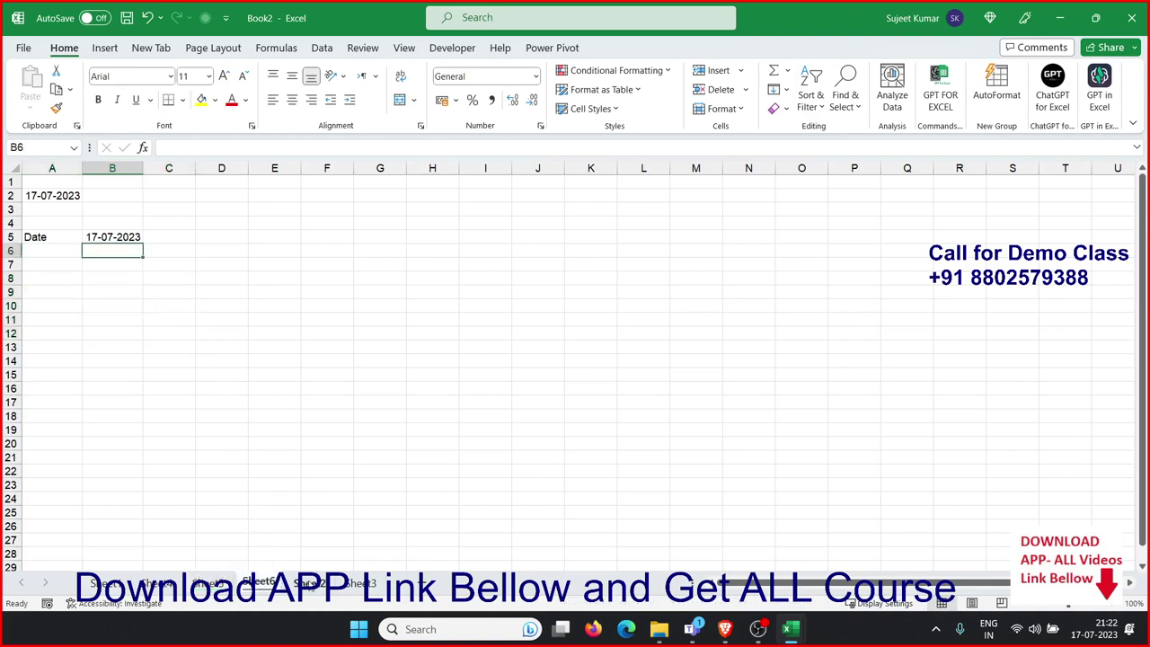
click(309, 582)
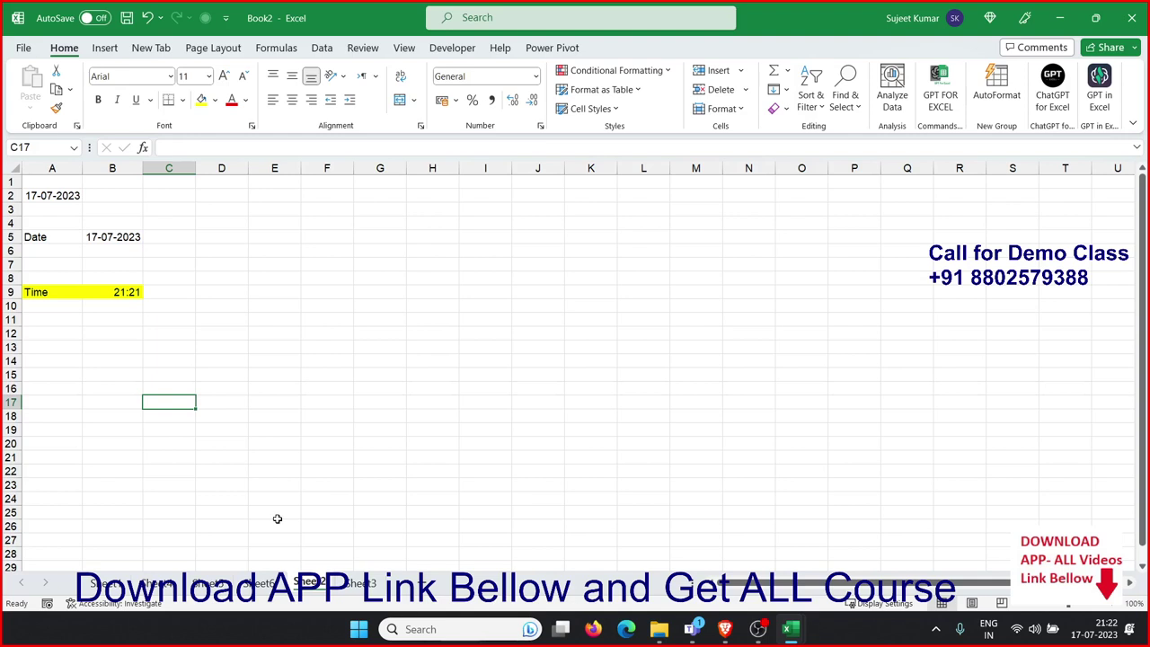
Browse Book2's Sheet1, Sheet6, Time and Date sheets, ending on Sheet1
click(112, 584)
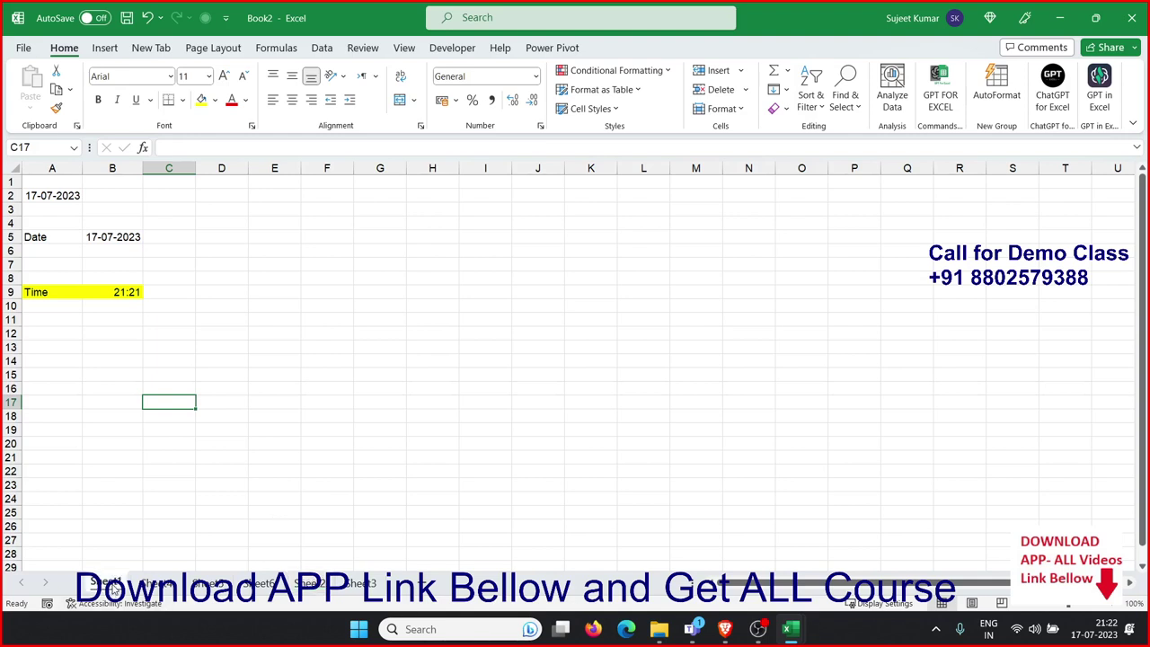
click(207, 584)
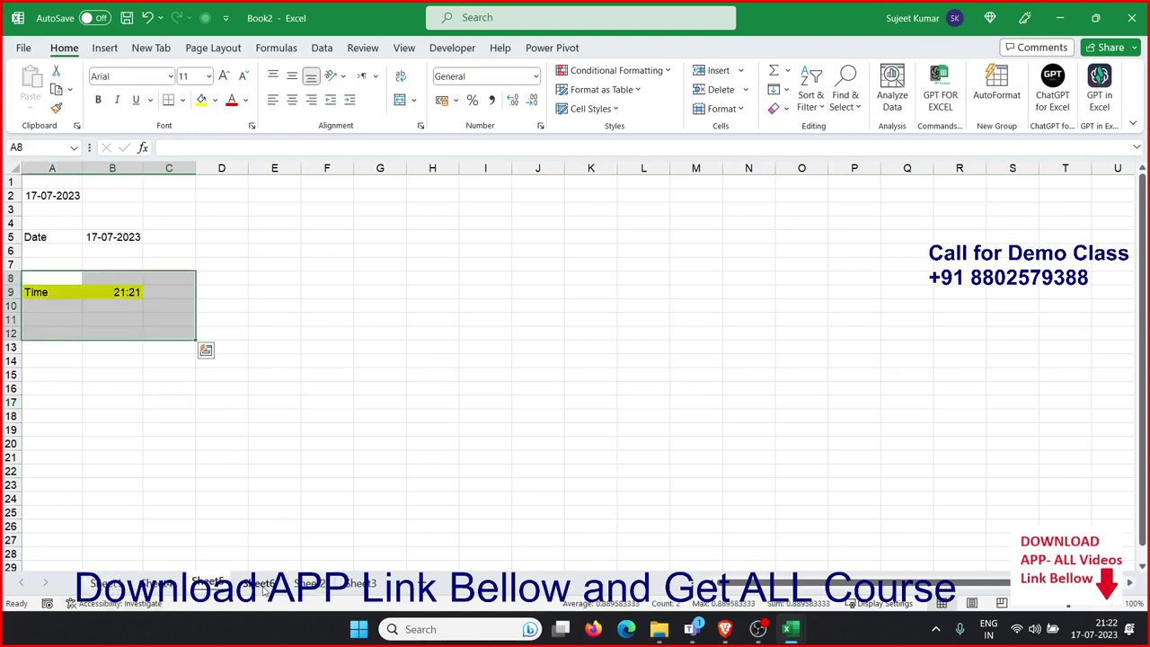
click(260, 583)
click(310, 584)
click(355, 584)
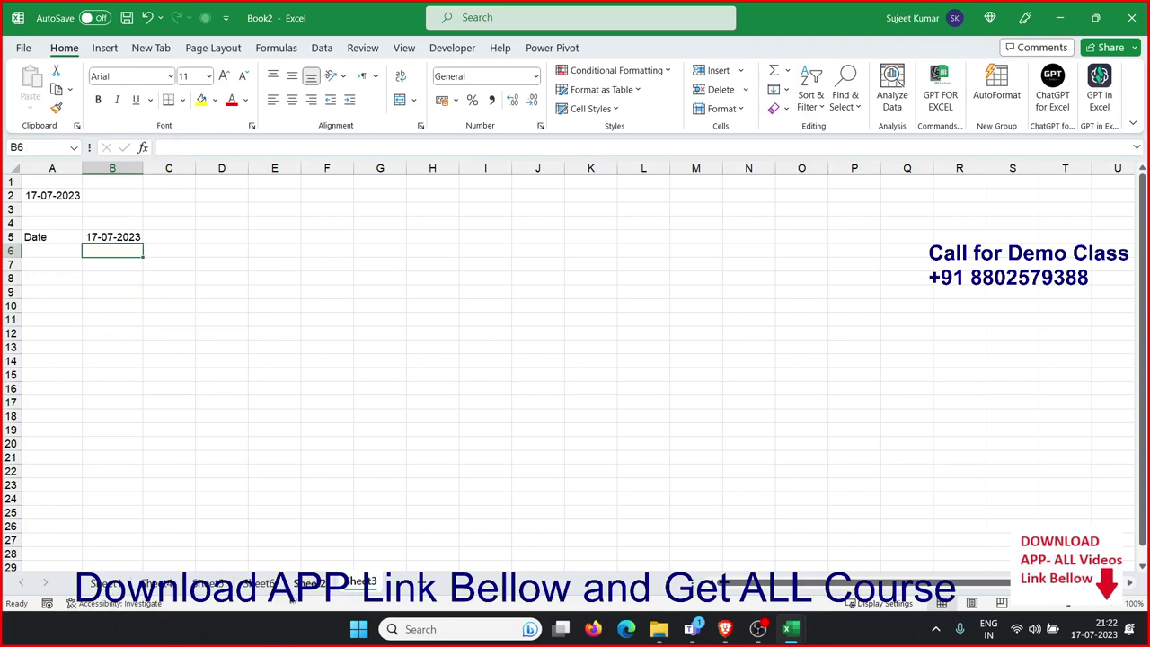
click(261, 584)
click(112, 584)
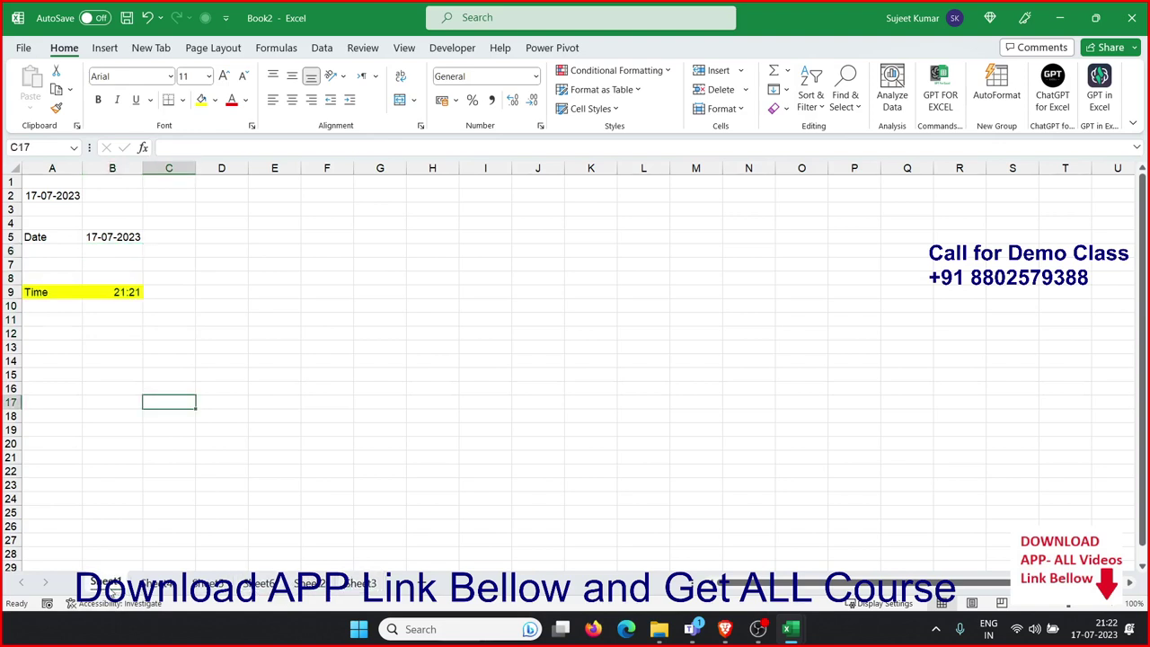
Select the Time entry in row 9, group a second sheet, and select A11:B12
drag(47, 294, 105, 293)
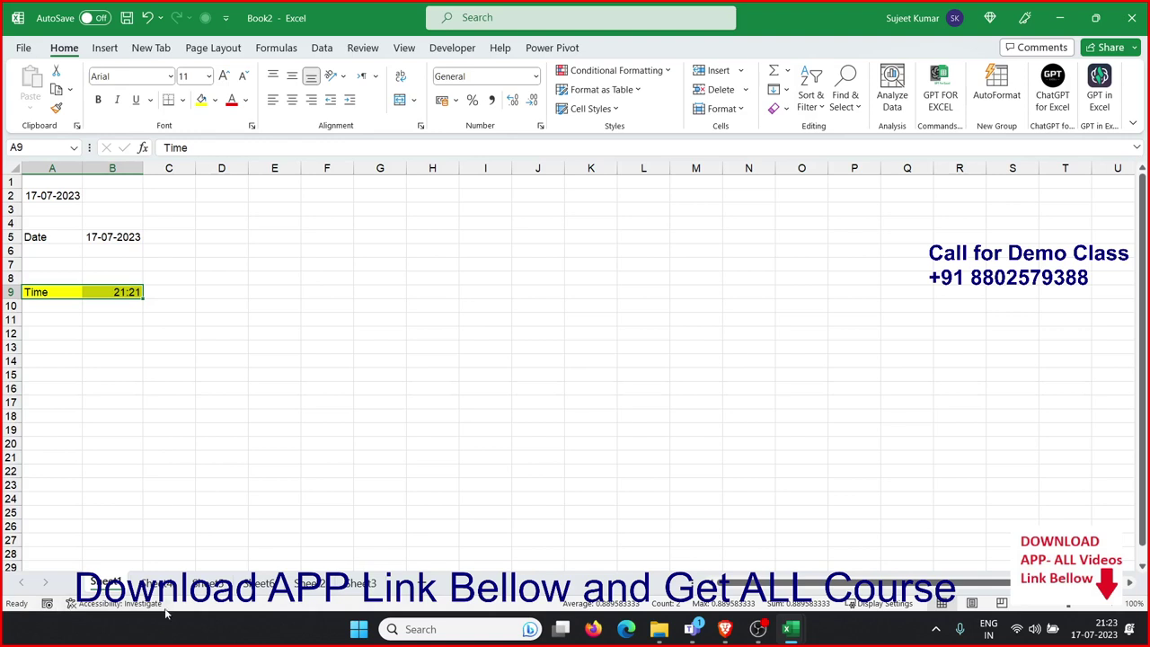
ctrl+click(200, 585)
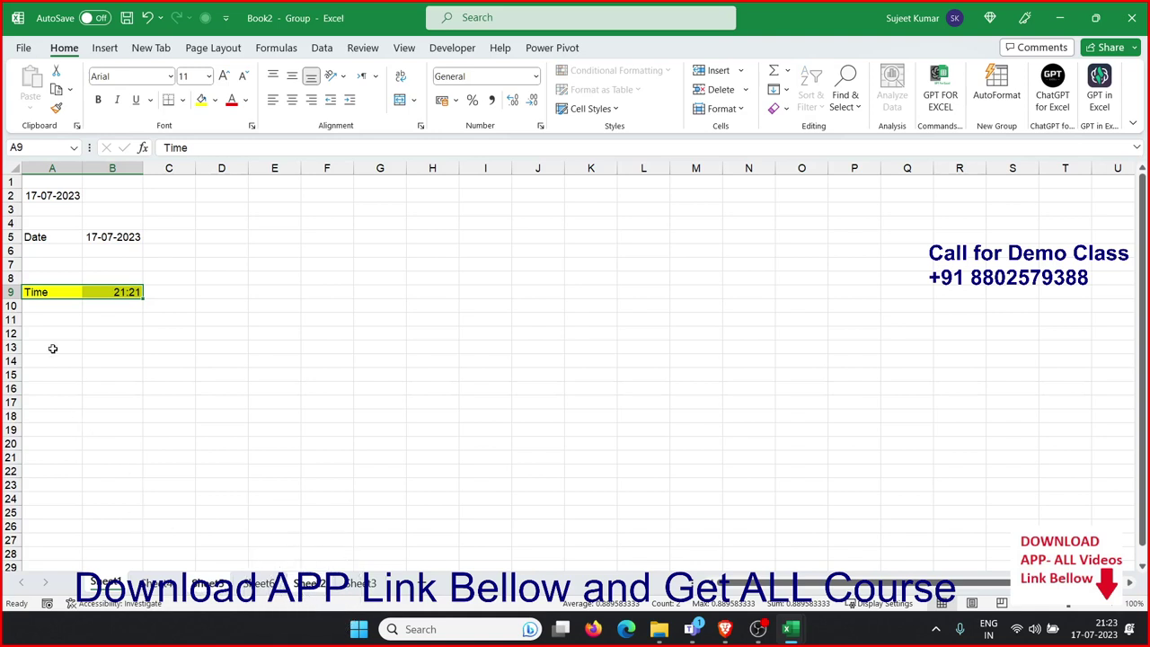
mouse_move(44, 316)
mouse_down()
mouse_move(121, 332)
mouse_move(122, 321)
mouse_up()
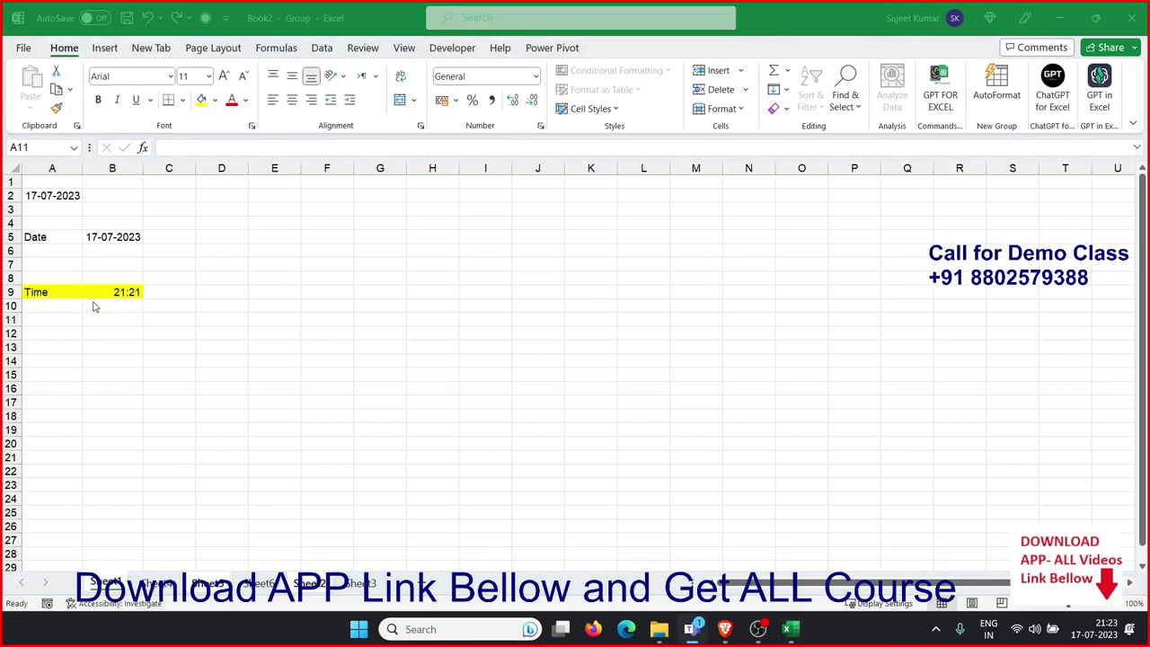
Close Book2 with Don't Save and switch to the Type sheet
click(1132, 16)
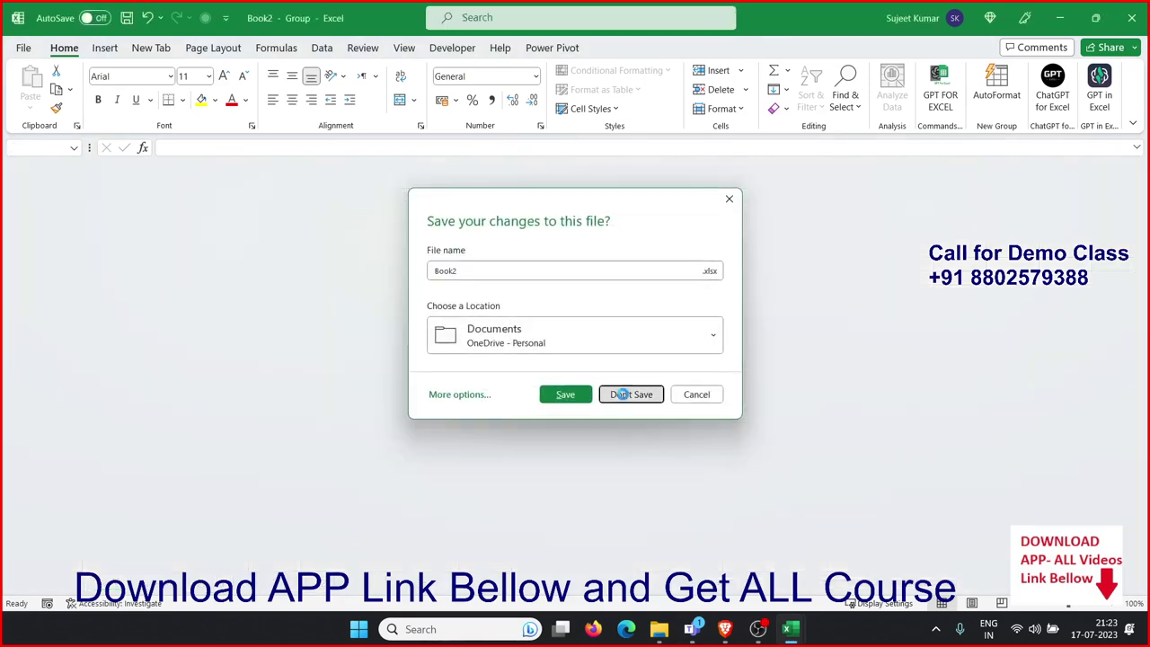
click(626, 397)
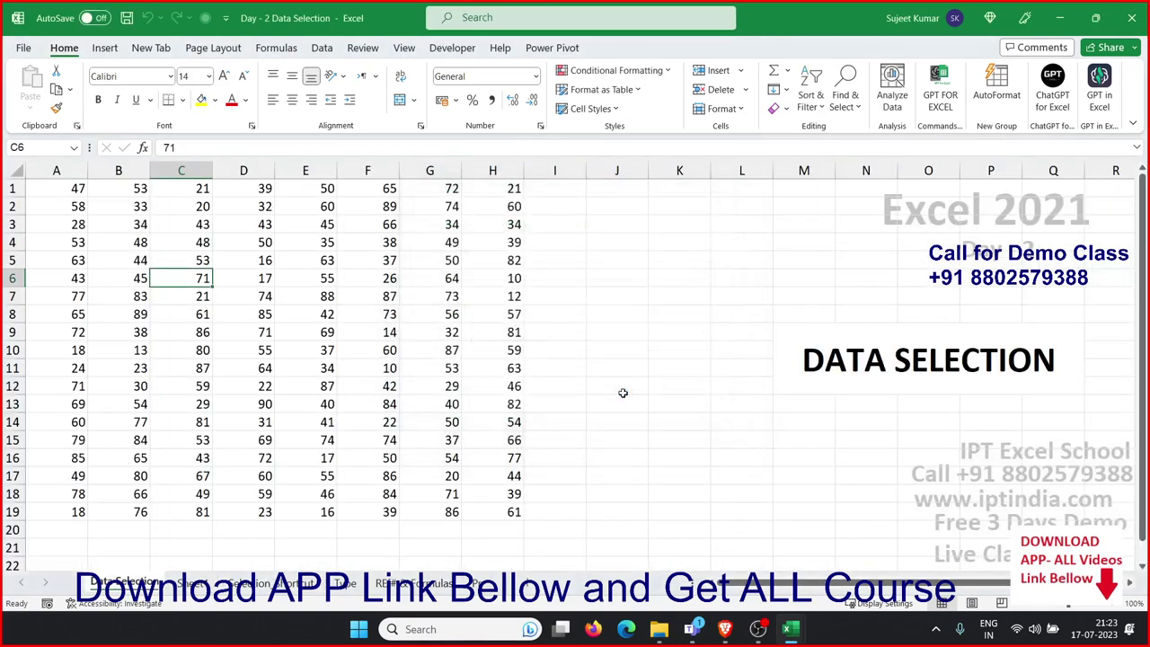
click(344, 582)
Clear the whole Type sheet and enter 500 in B2
click(25, 191)
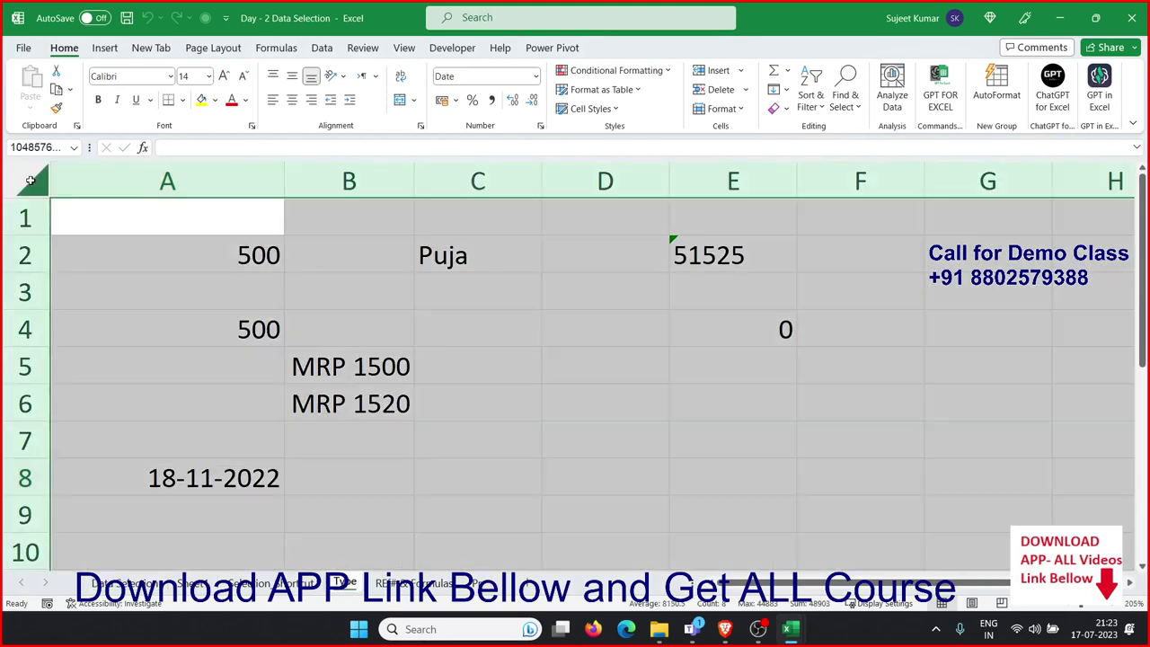
key(ctrl+minus)
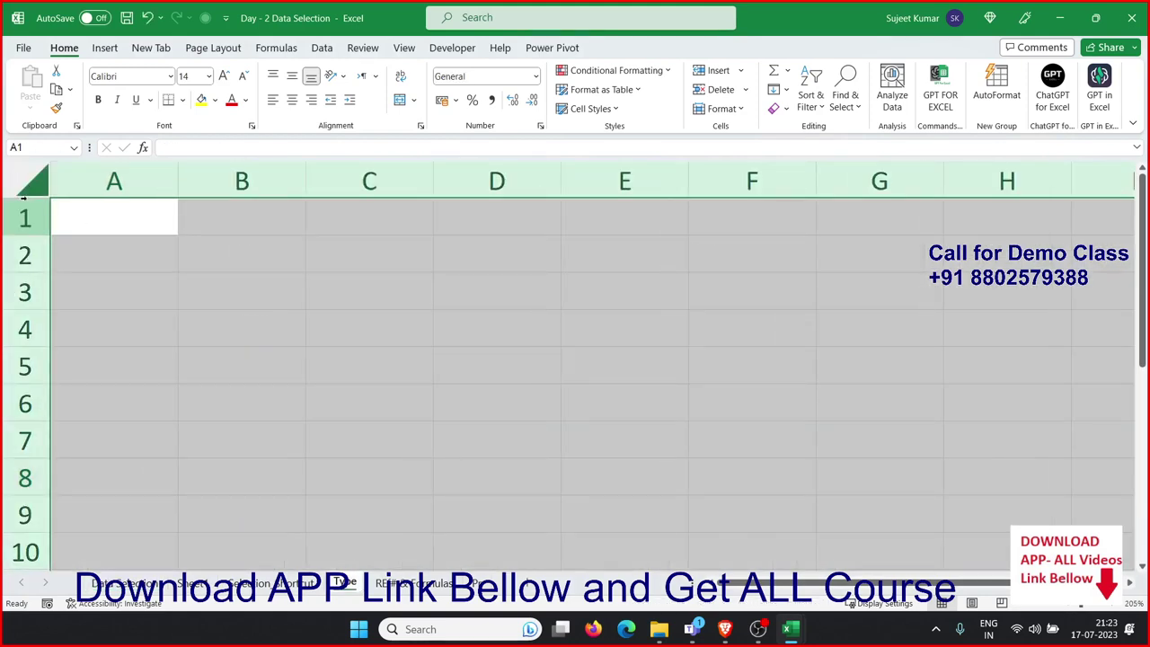
key(Left)
key(Right)
key(Right)
key(Down)
key(Left)
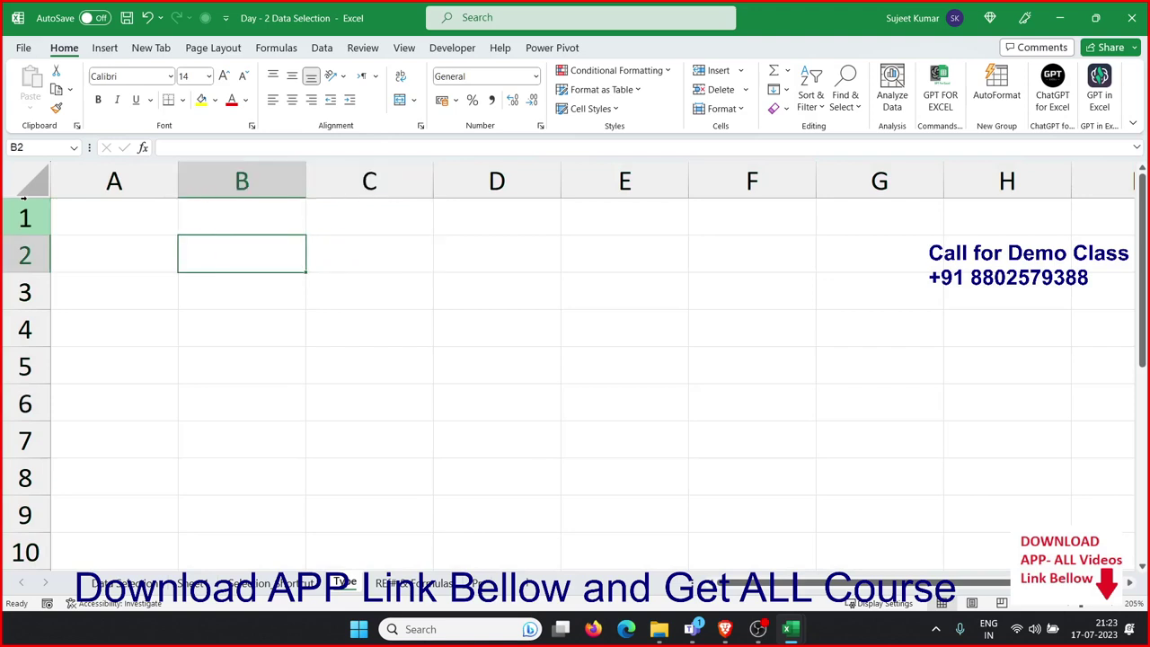
text(500)
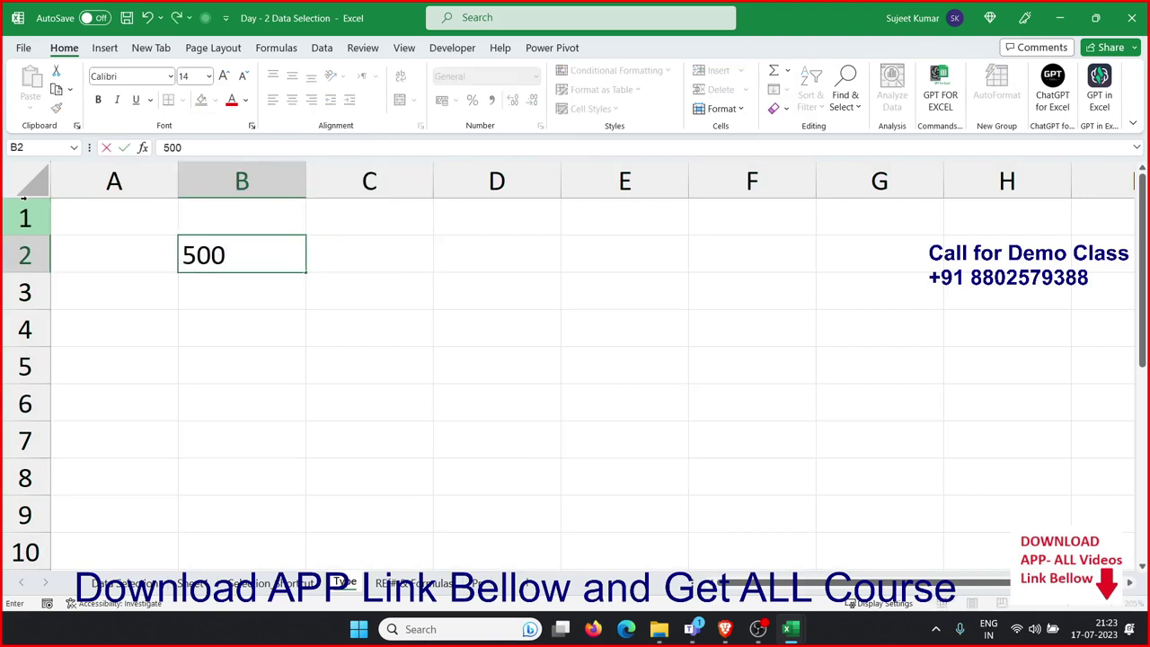
key(Return)
key(Up)
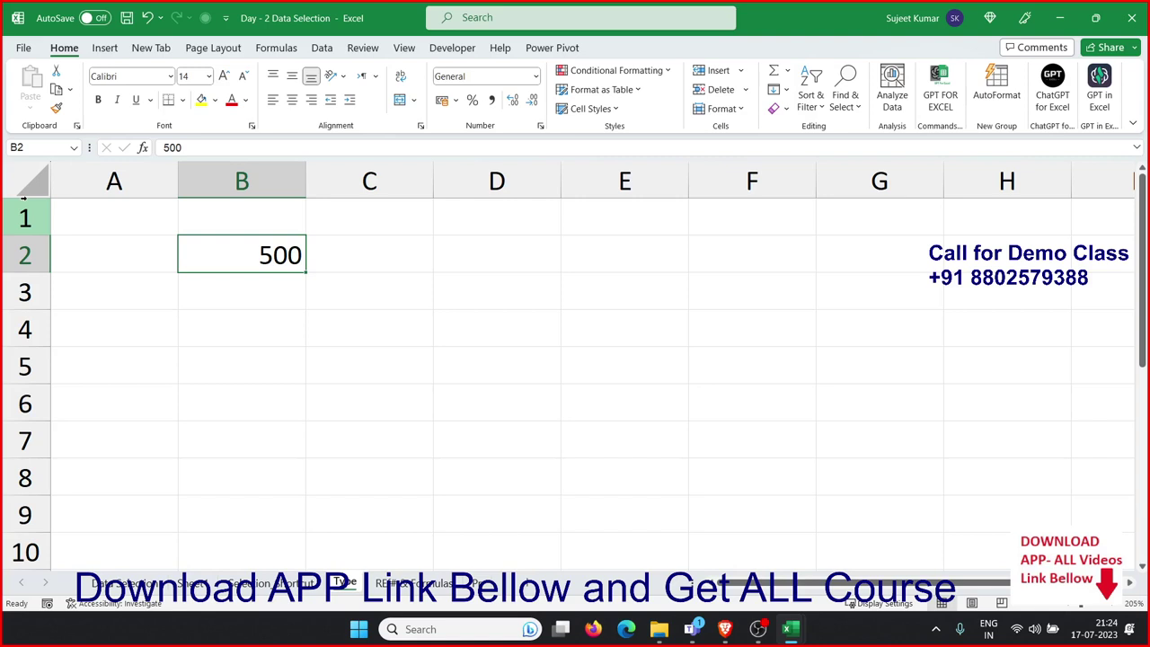
Enter Puja in B3 and the text 123hg in B5
click(242, 291)
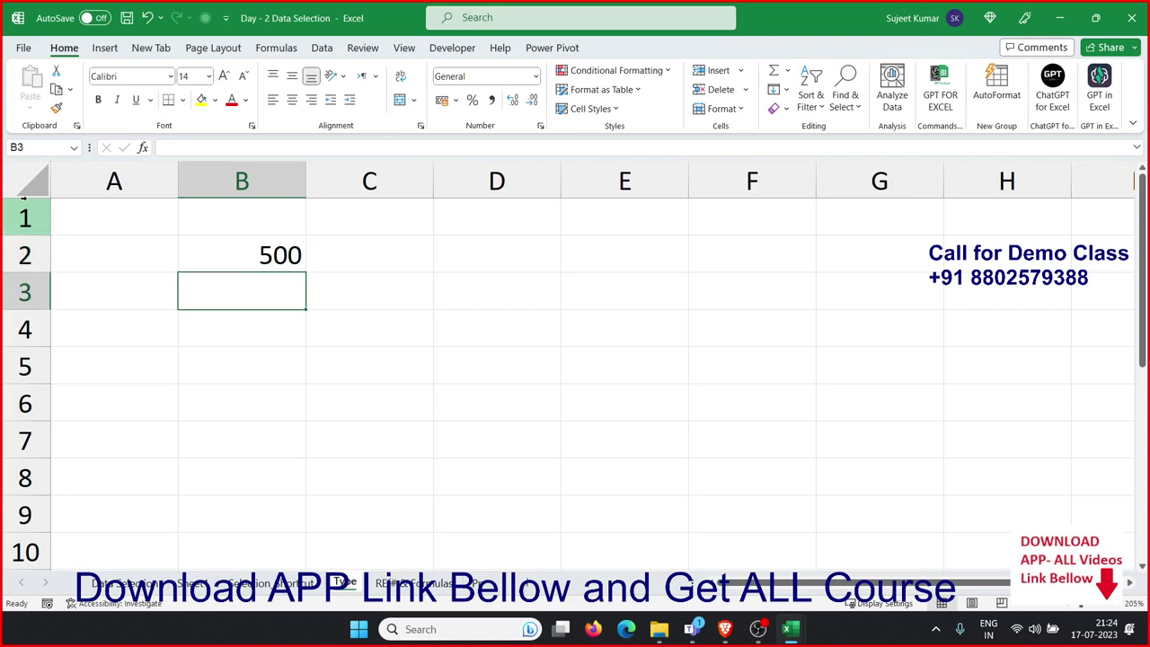
text(Pujas)
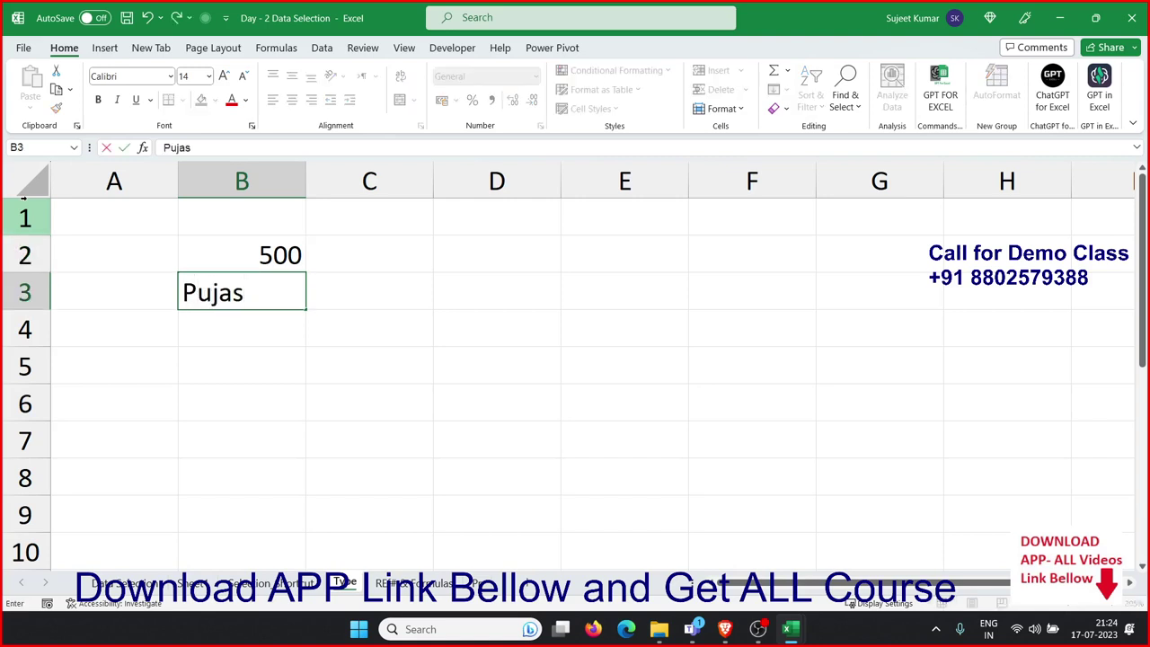
key(BackSpace)
key(Return)
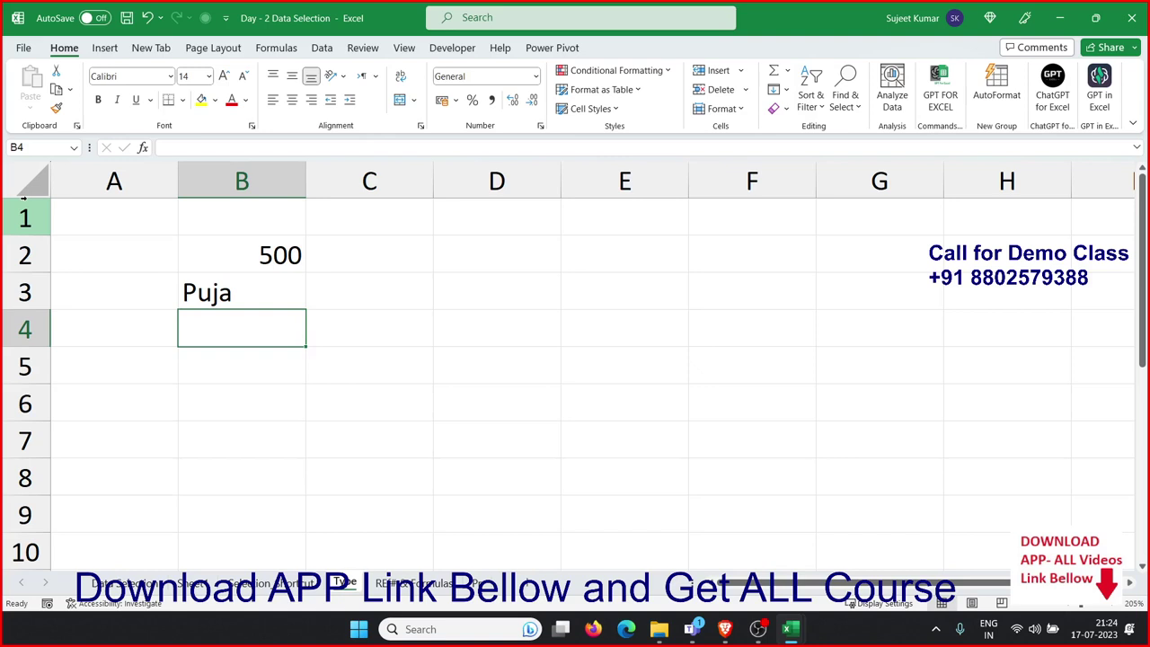
click(242, 365)
text(123)
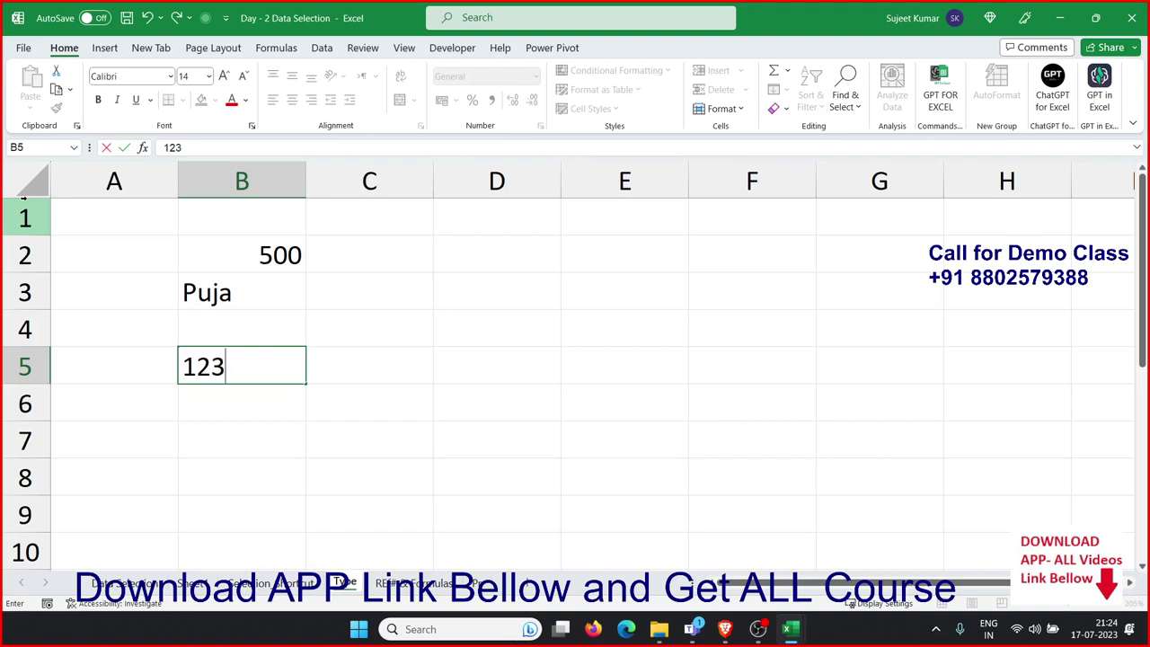
text(hg)
key(Return)
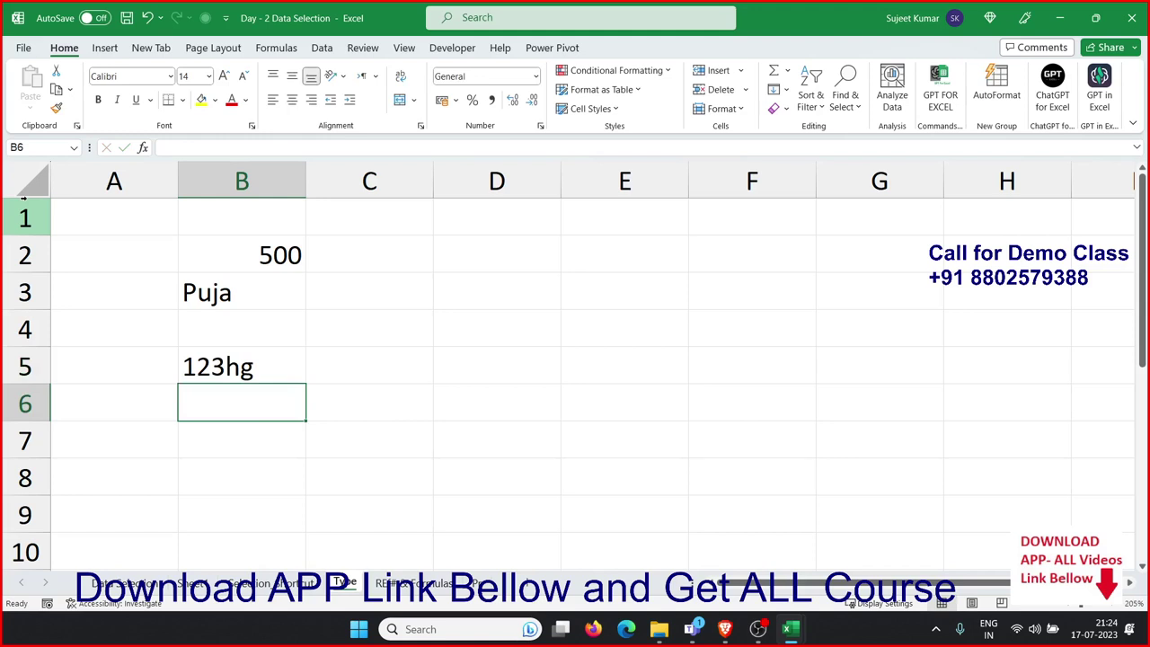
Enter =B5+20 in B6, which returns #VALUE!
text(=)
key(Up)
text(+)
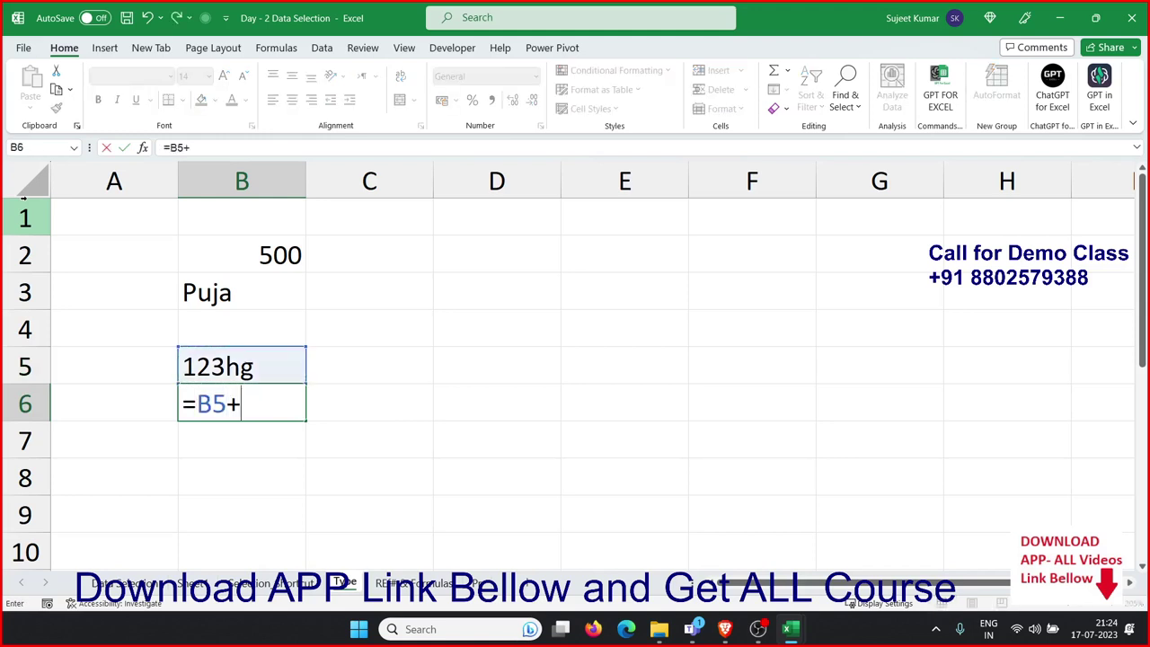
text(20)
key(Return)
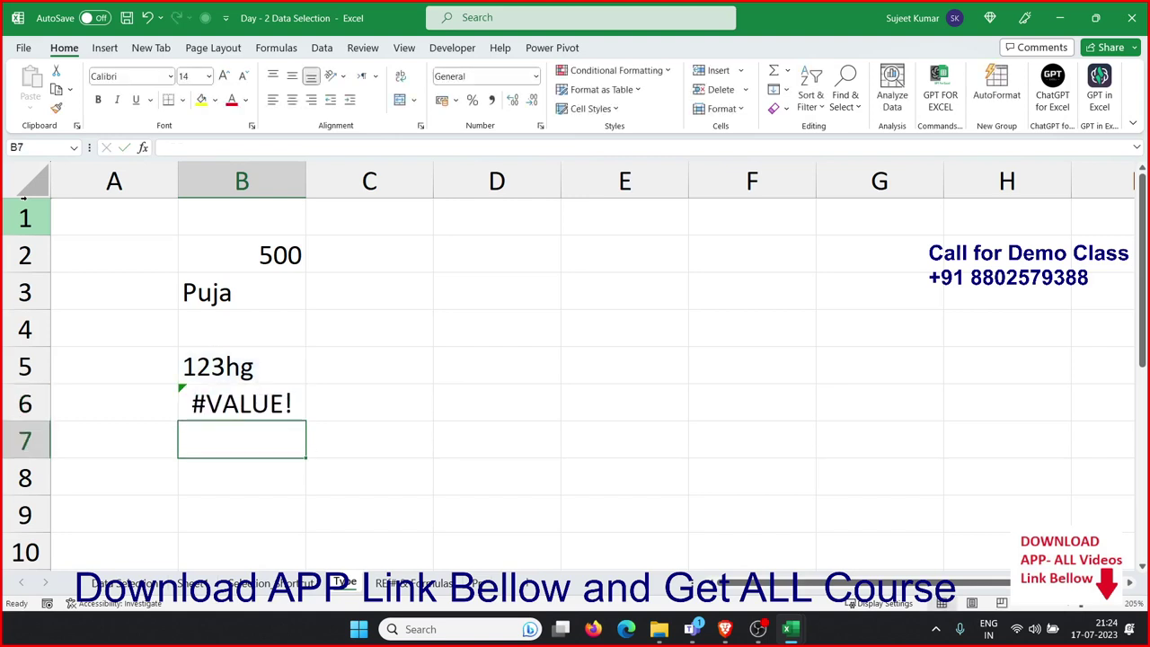
key(Up)
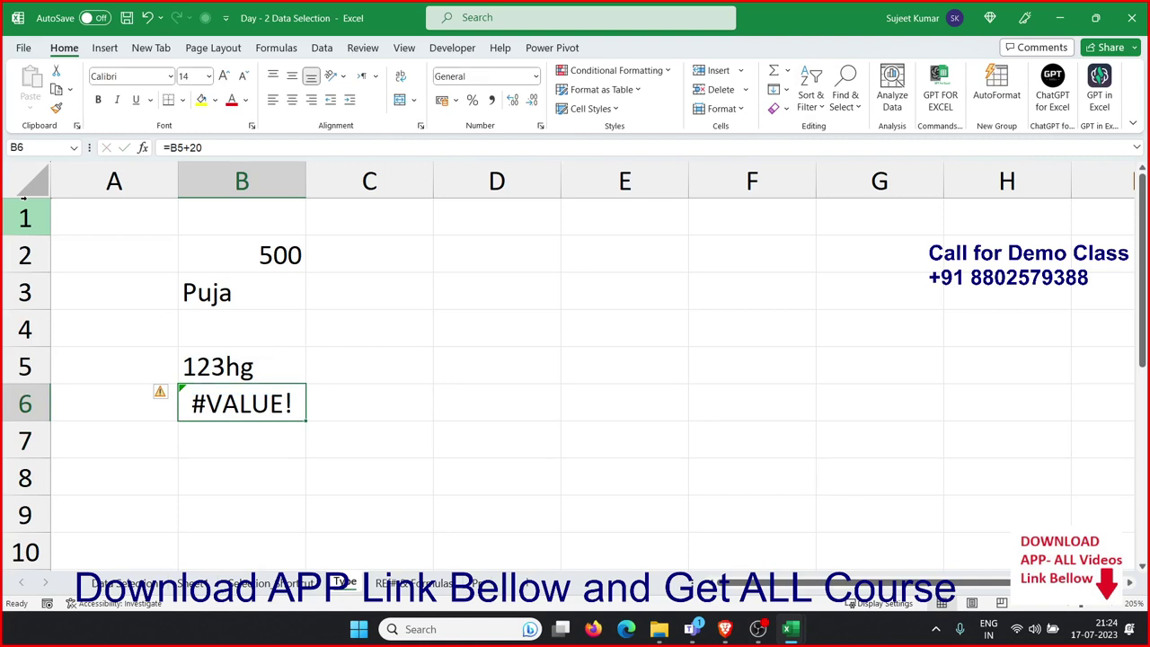
key(Up)
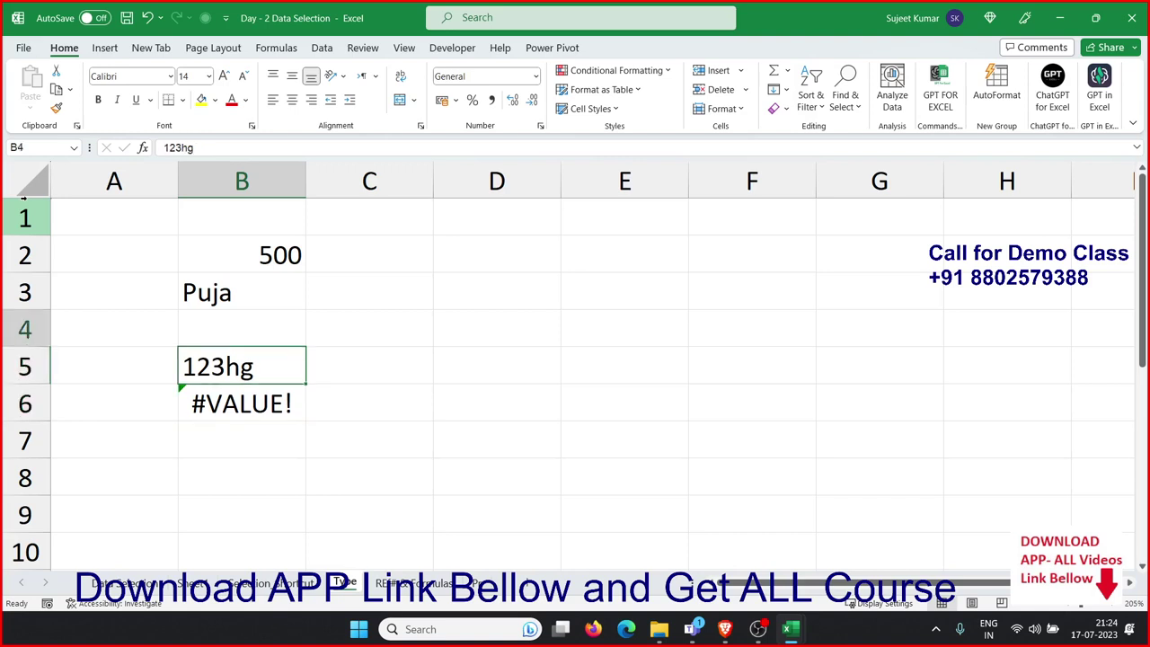
key(Up)
key(Up)
key(Up)
key(Right)
key(Right)
key(Right)
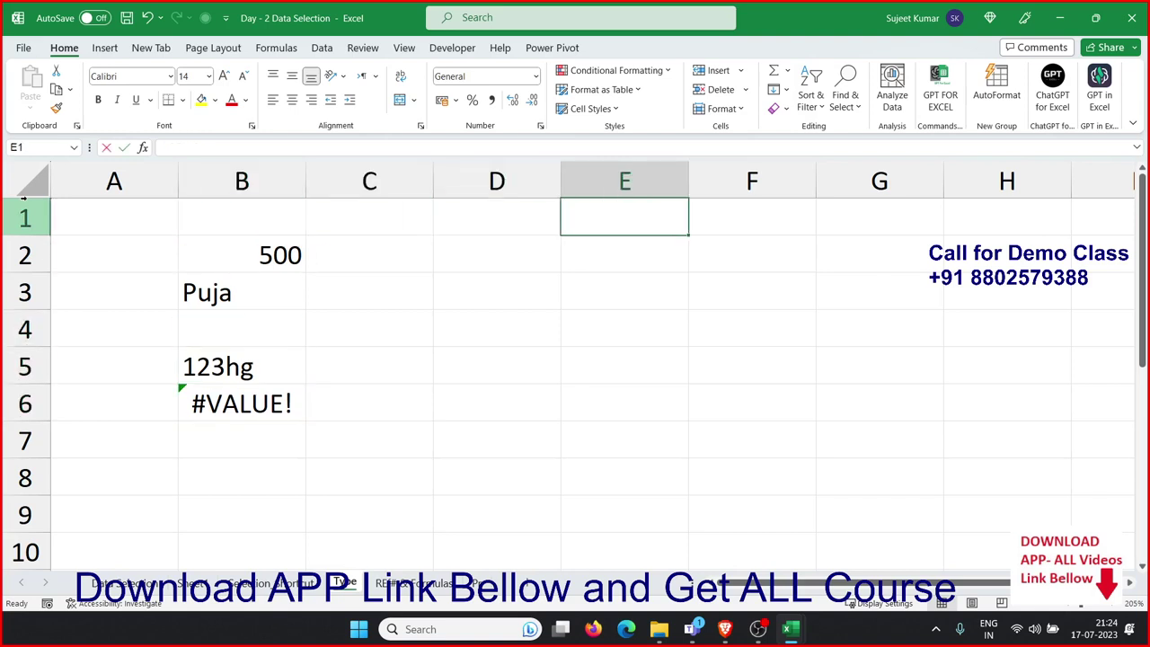
Enter 12 ft, 36 ft, 85 ft, 90 ft and 32 ft in E1:E5
text(12 ft)
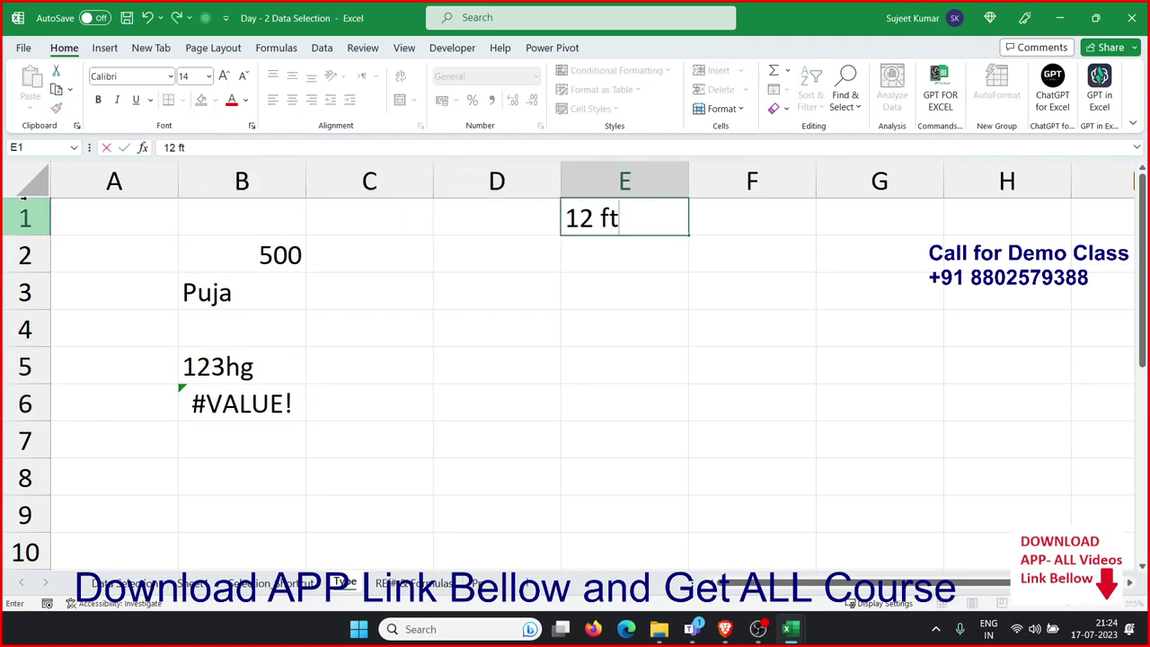
key(Return)
text(36)
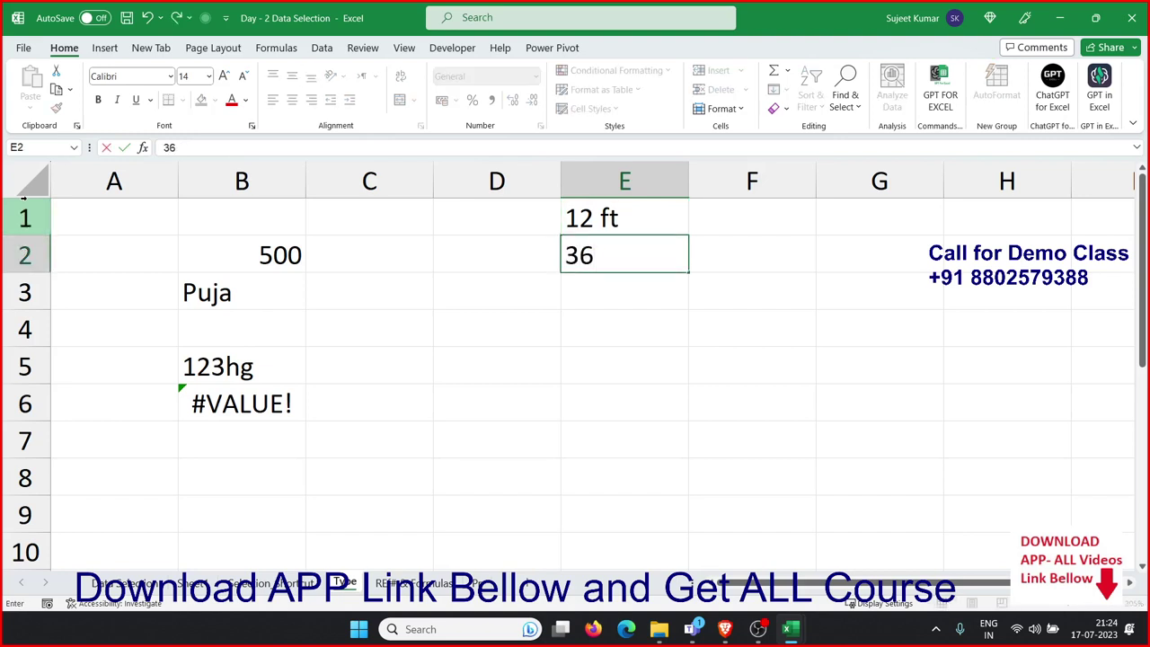
text( ft)
key(Return)
text(85 )
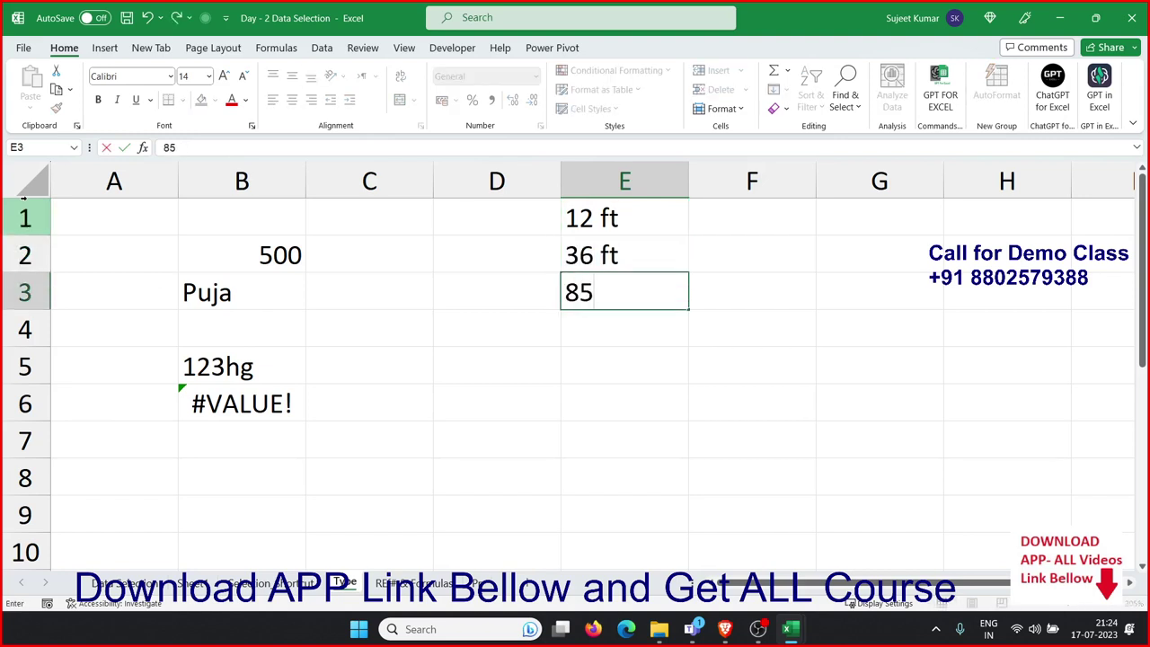
text(ft)
key(Return)
text(9)
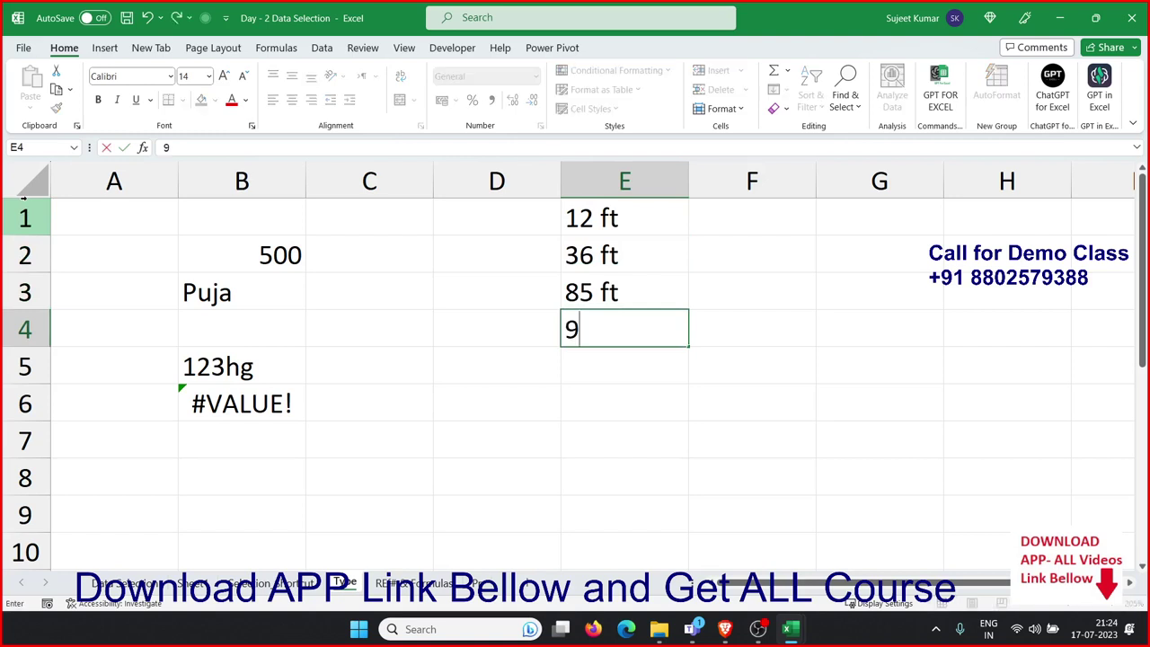
text(0 ft)
key(Return)
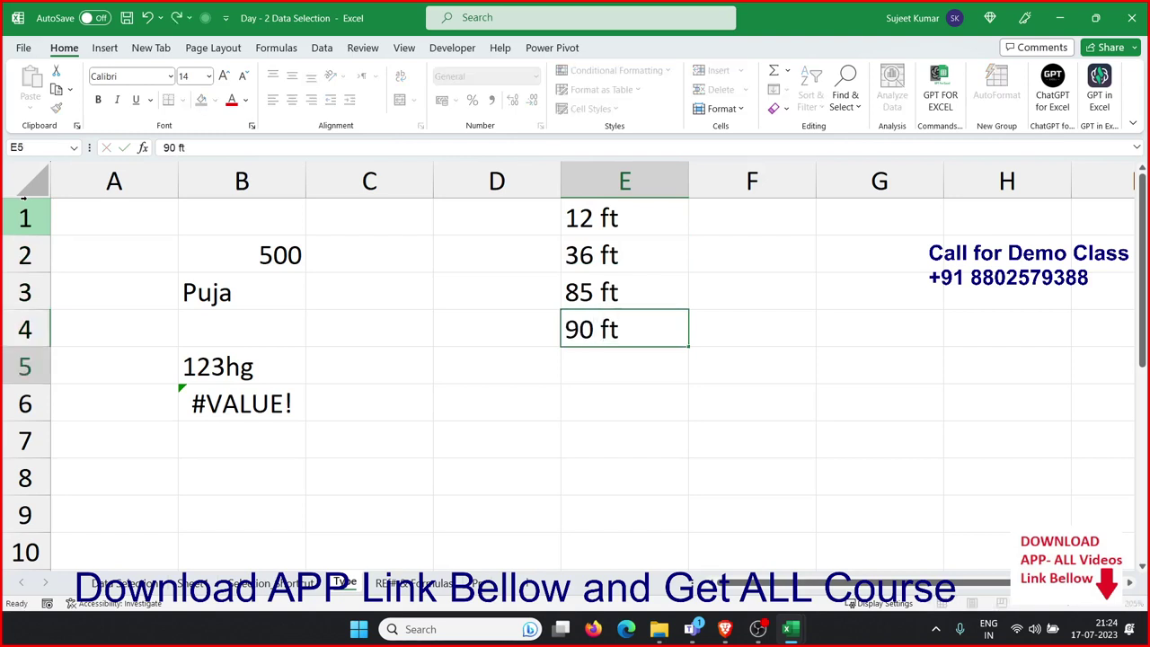
text(32)
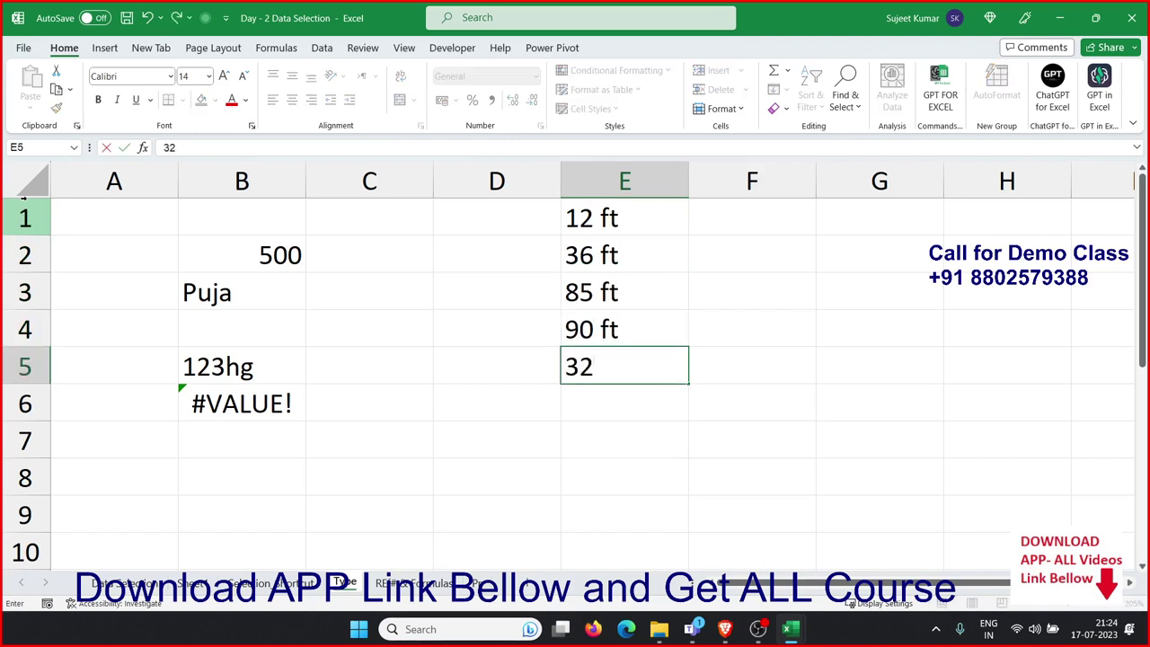
text( ft)
key(Return)
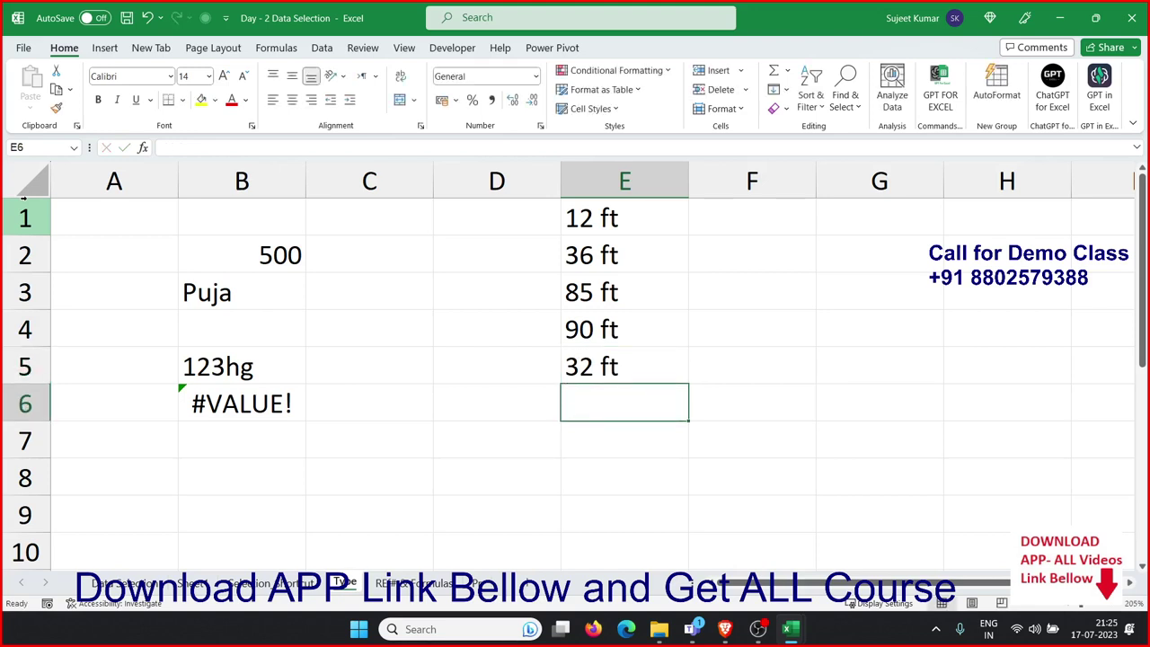
Review the ft entries in E1:E5 and select E6 for the total
click(624, 366)
click(624, 329)
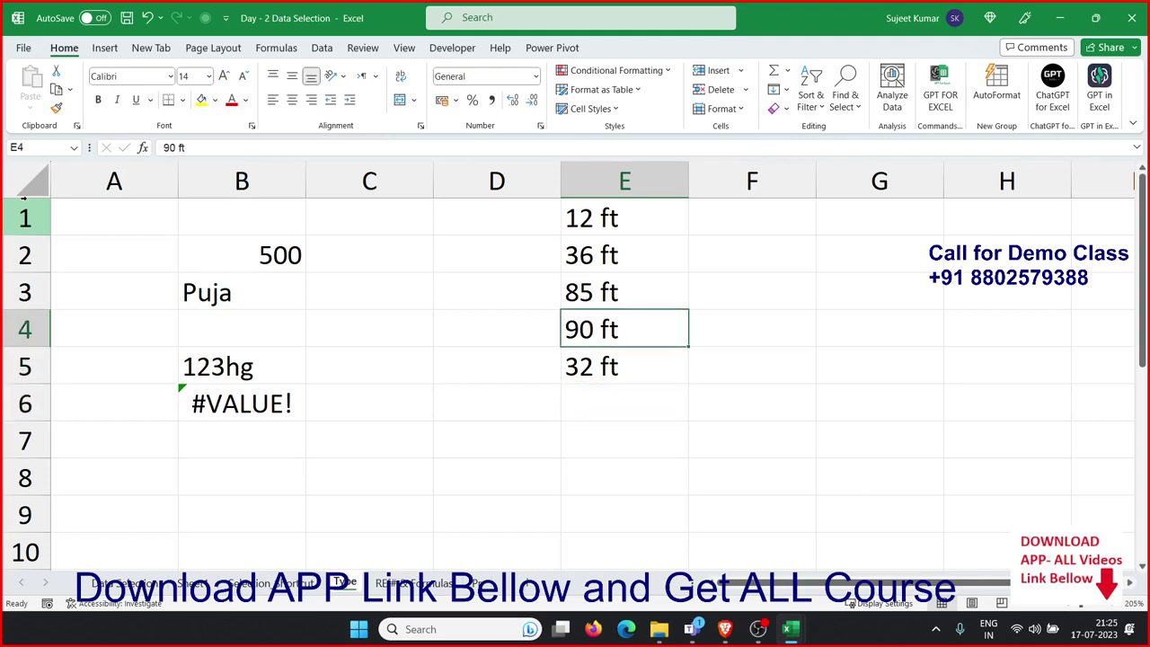
click(624, 292)
click(625, 255)
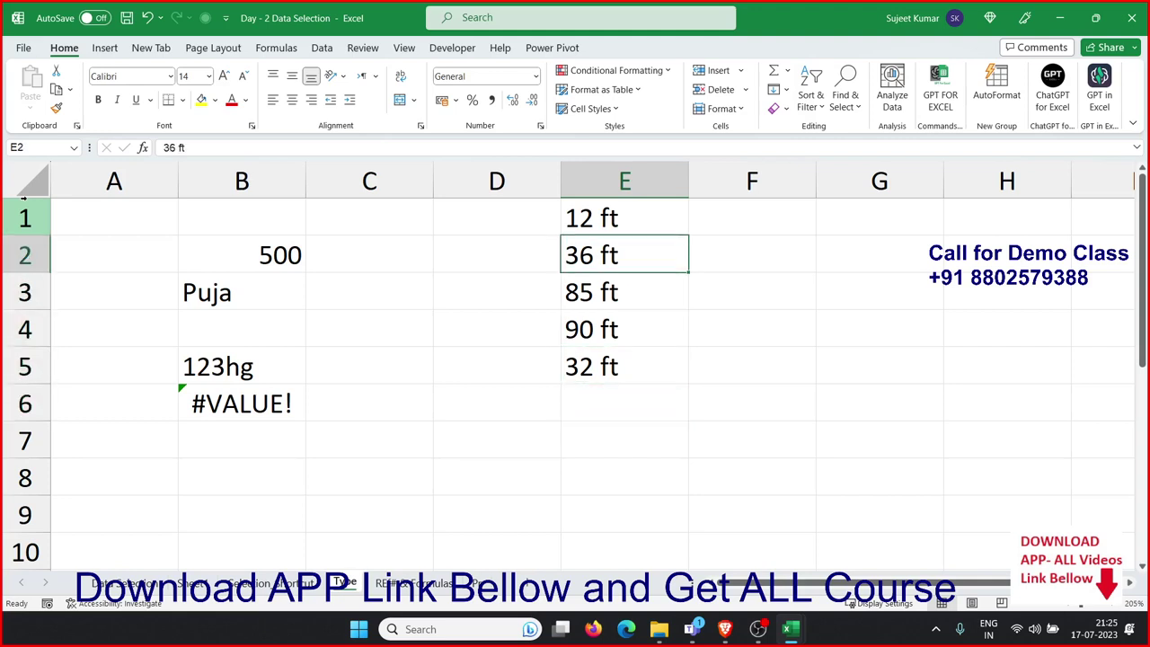
click(625, 217)
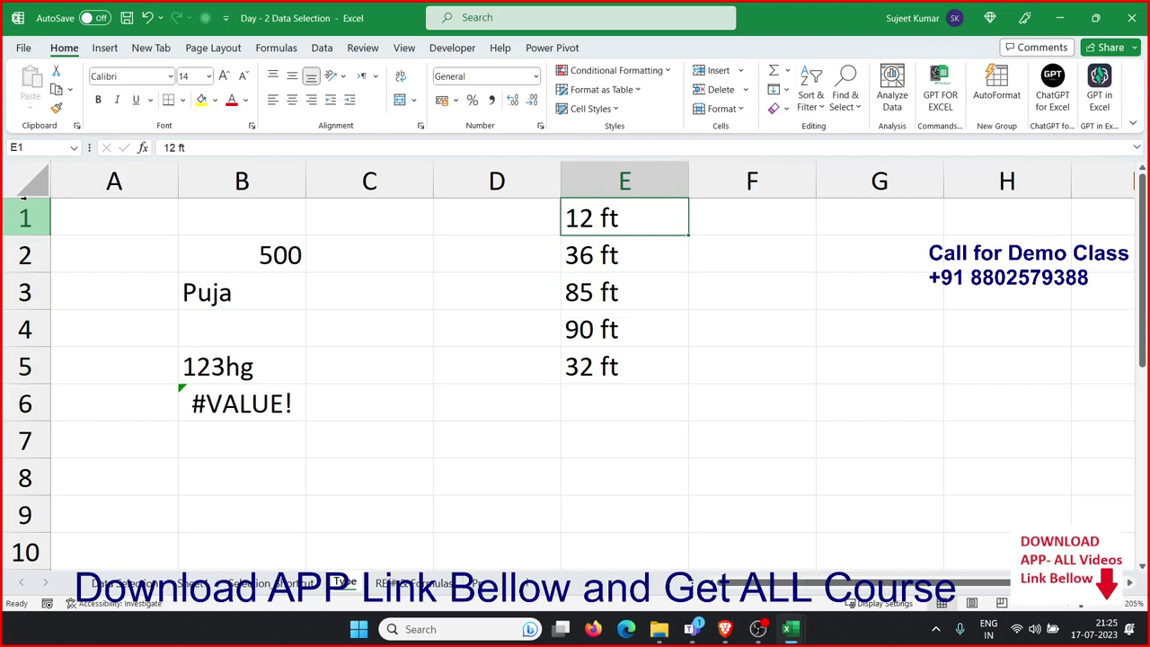
click(624, 256)
click(625, 292)
click(624, 329)
click(624, 366)
click(624, 404)
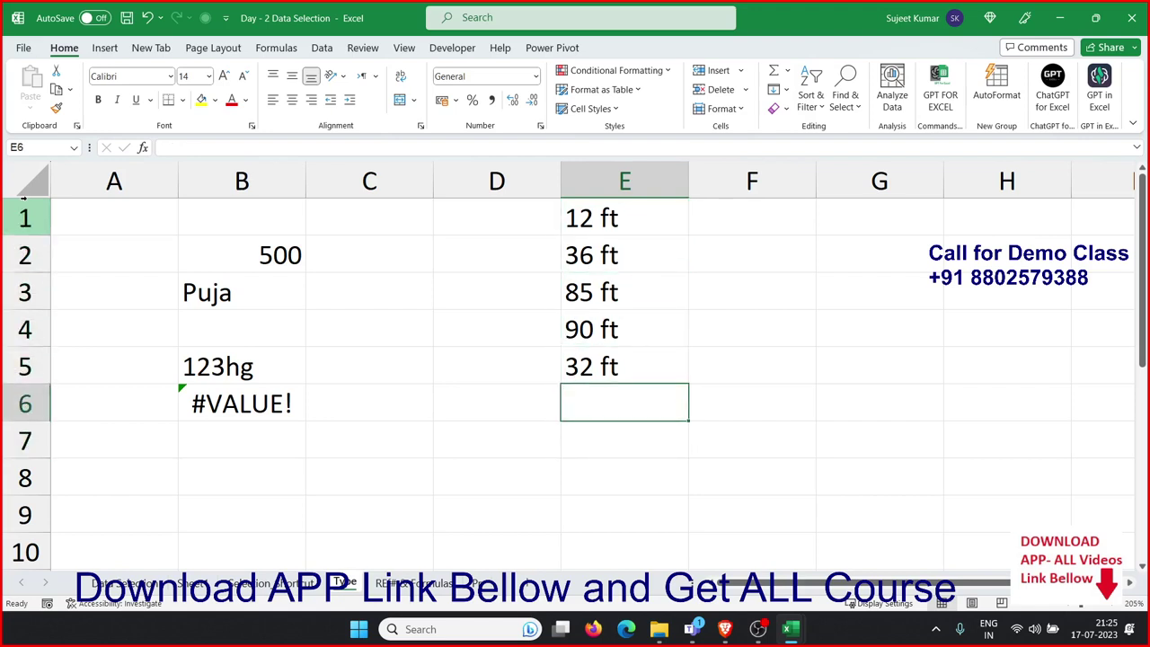
Enter =SUM(E1:E5) in E6, which returns 0 because the entries are text
text(=sum)
key(Tab)
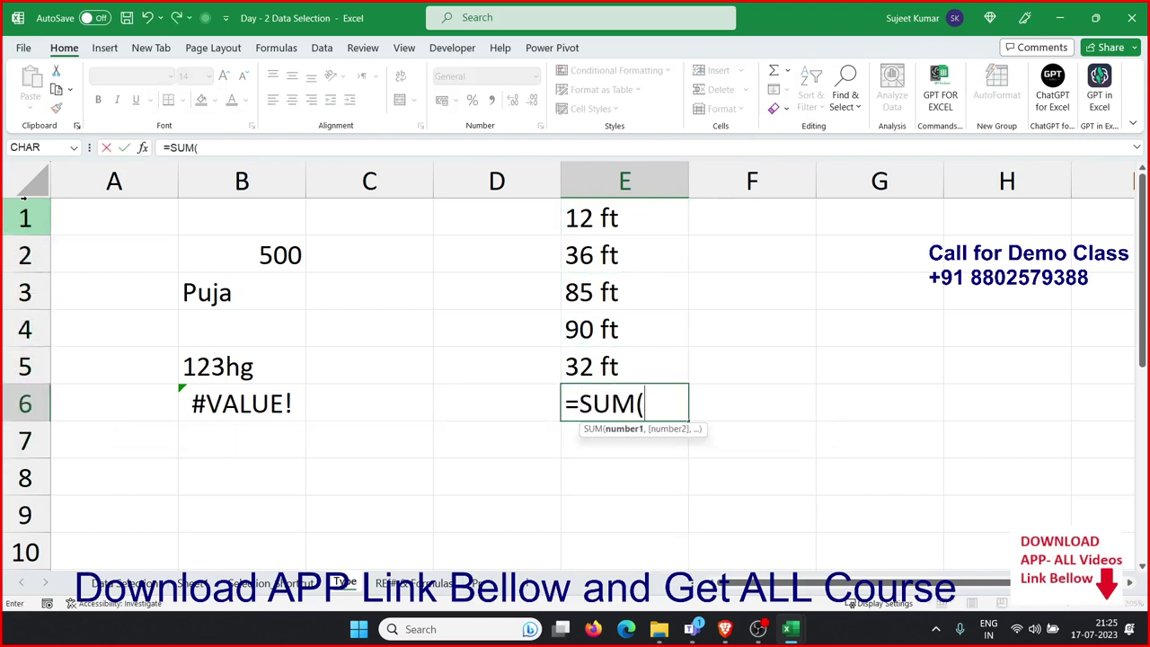
key(Up)
key(shift+Up)
key(shift+Up)
key(shift+Up)
key(shift+Up)
key(Return)
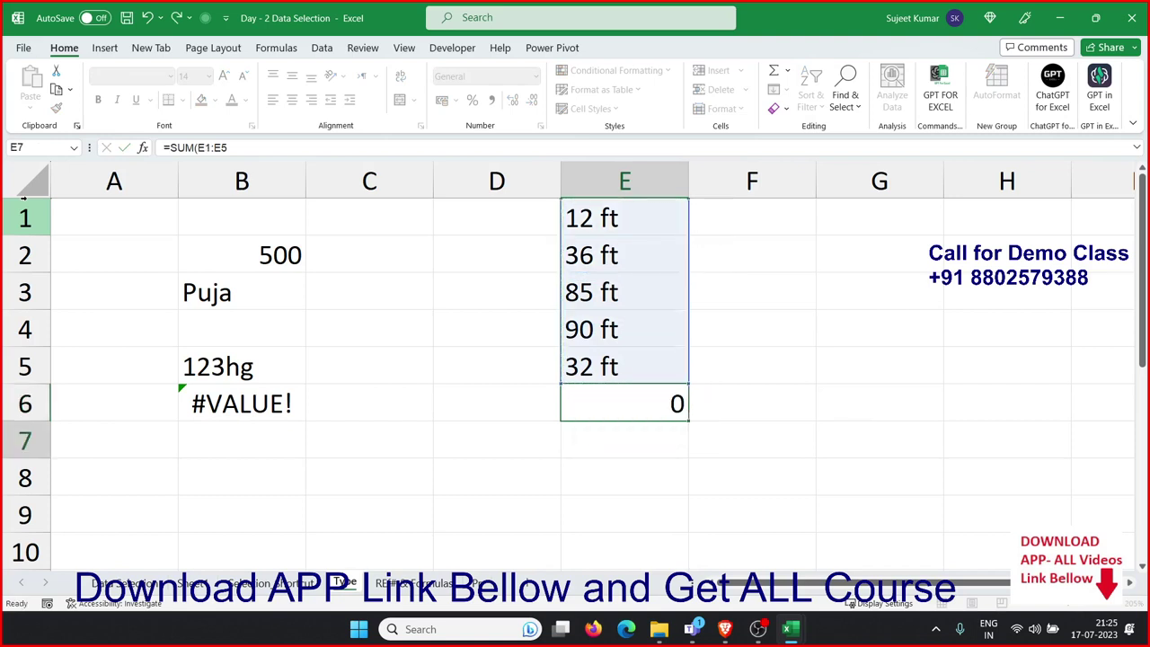
key(Up)
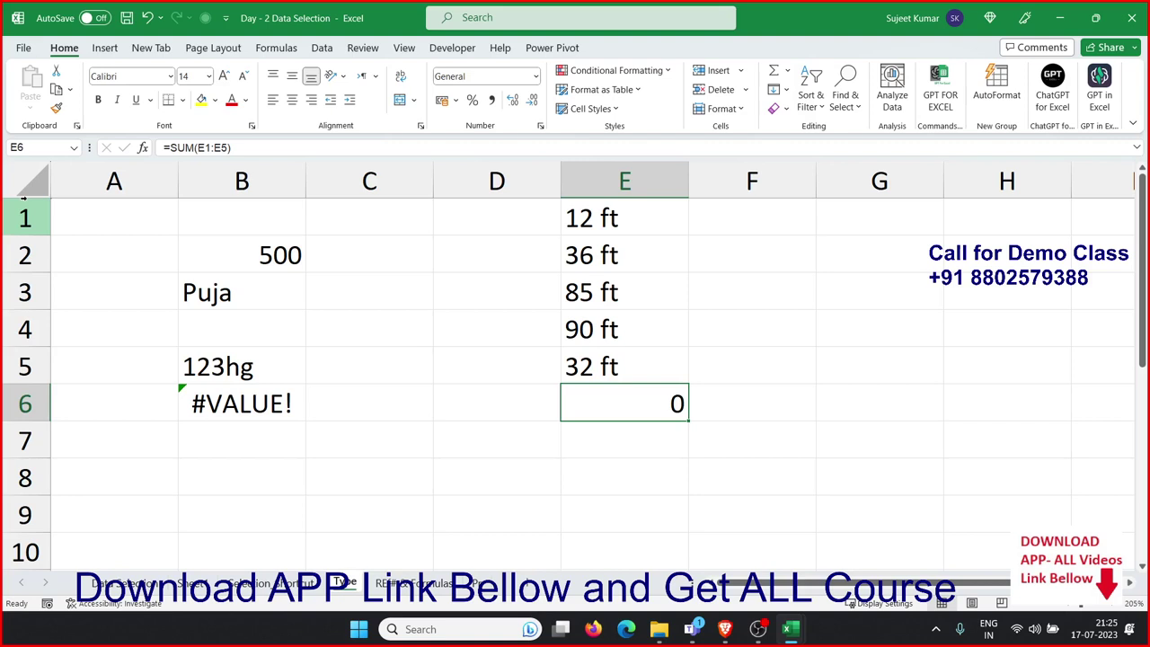
key(Up)
key(Up)
key(Up)
key(Up)
key(Up)
Enter the plain numbers 12, 36, 85, 90 and 32 in F1:F5
key(Right)
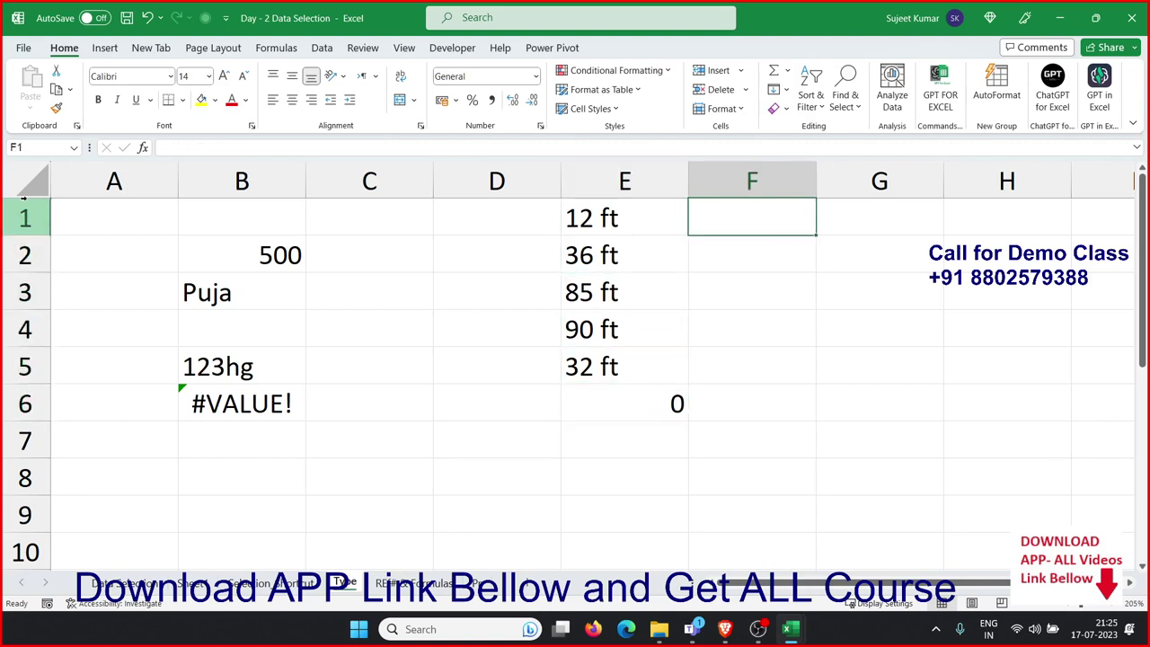
text(12)
key(Return)
text(36)
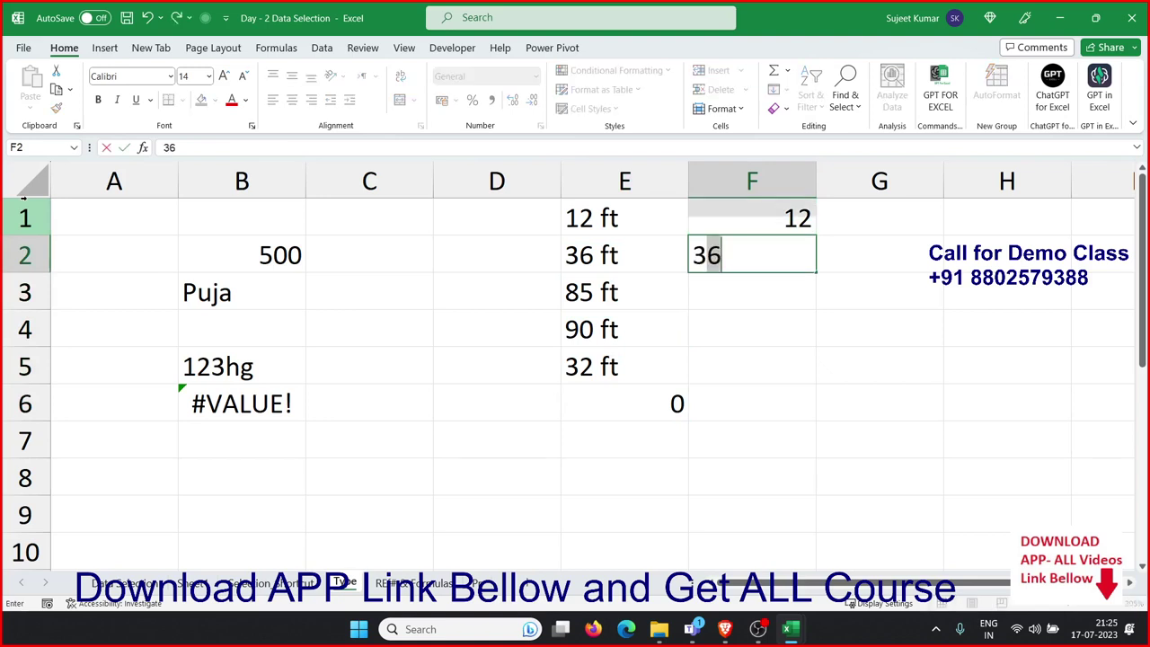
key(Return)
key(BackSpace)
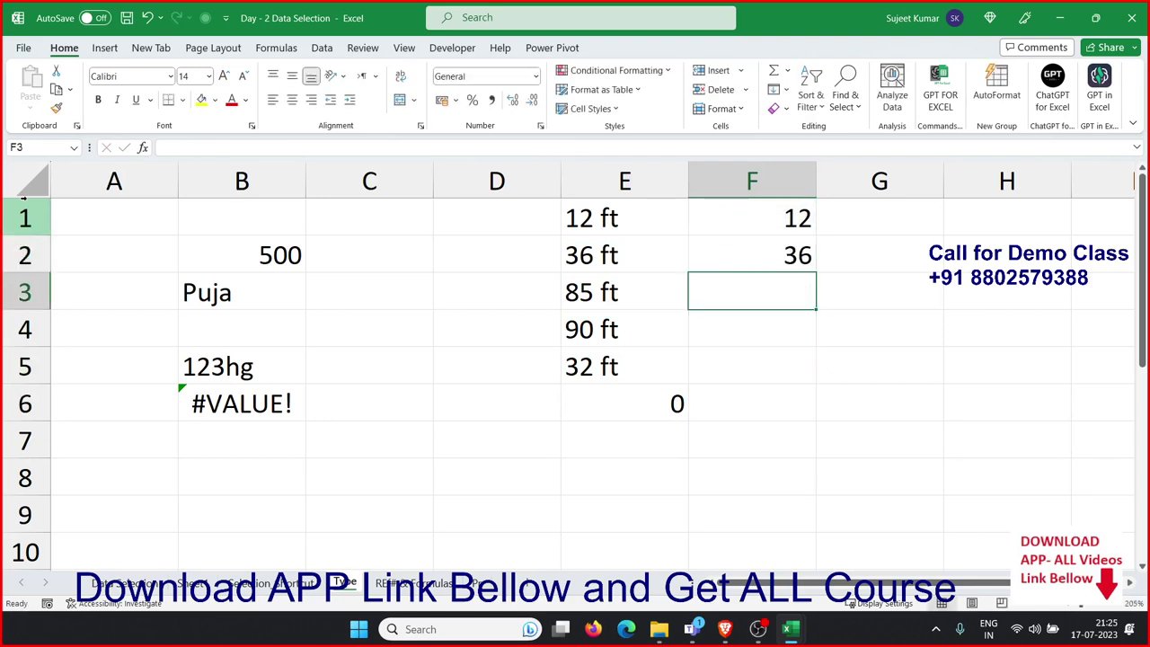
text(85)
key(Return)
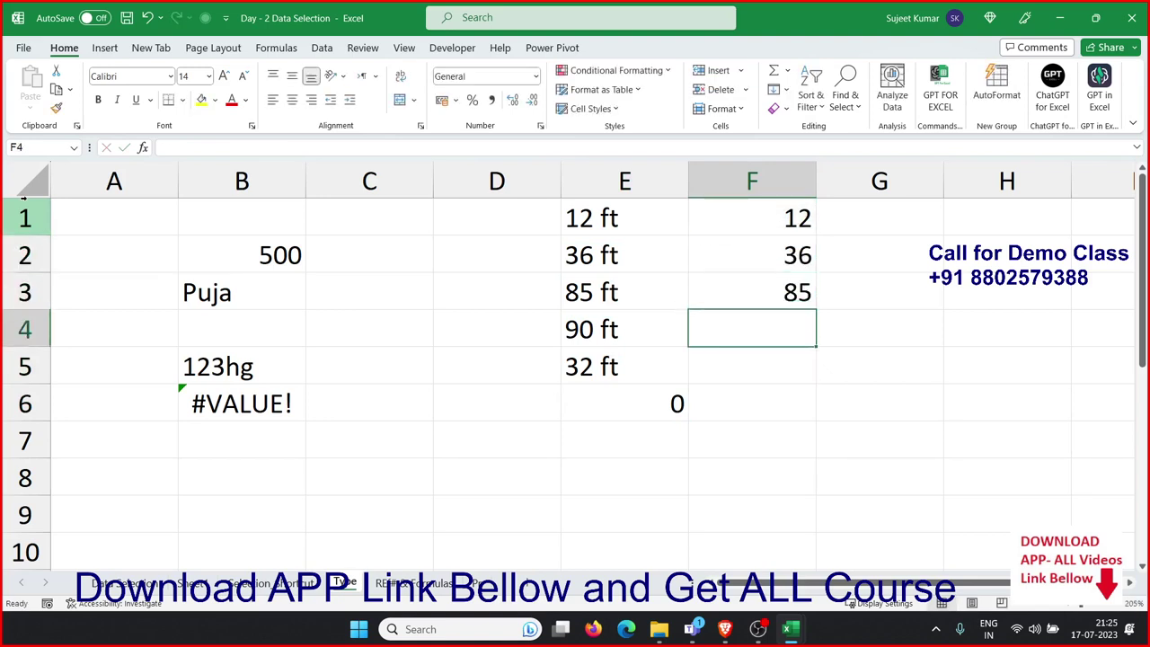
text(90)
key(Return)
text(32)
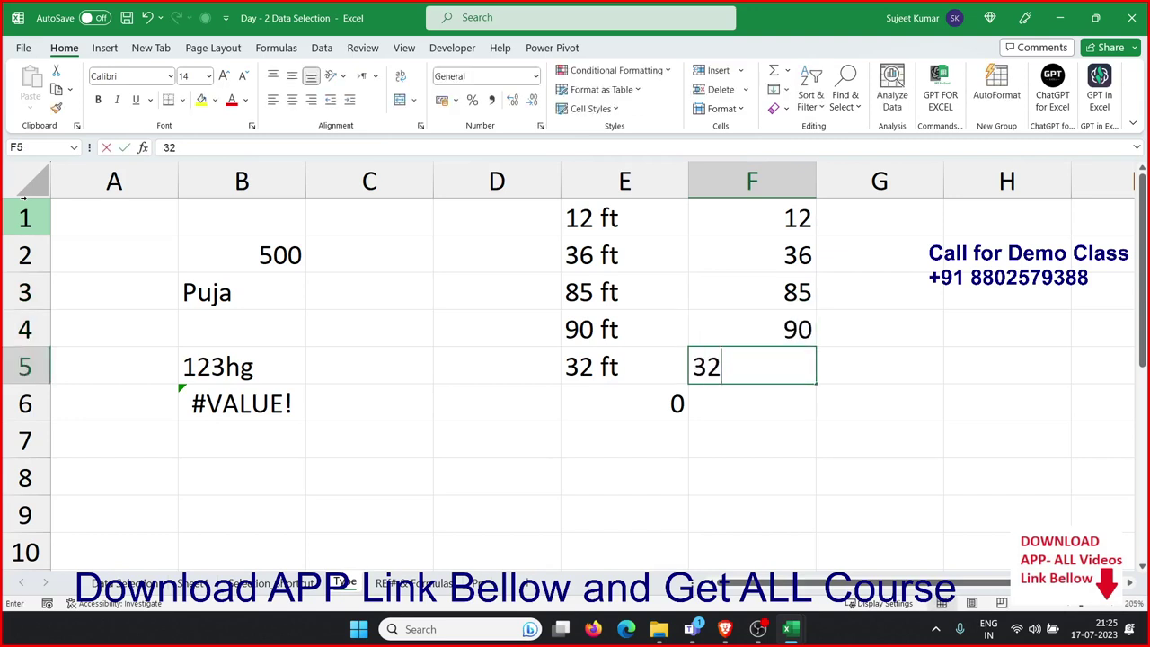
key(Return)
click(752, 366)
key(Up)
key(Up)
key(Up)
key(Up)
Type FT in G1 and fill it down through G1:G5
key(Right)
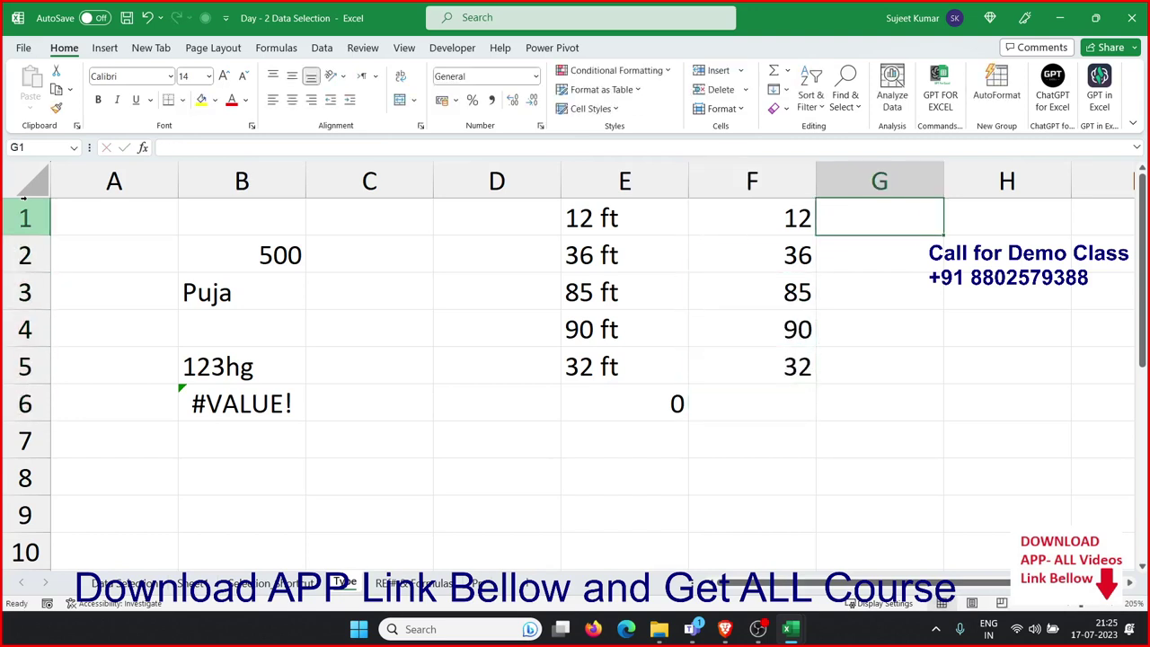
text(FT)
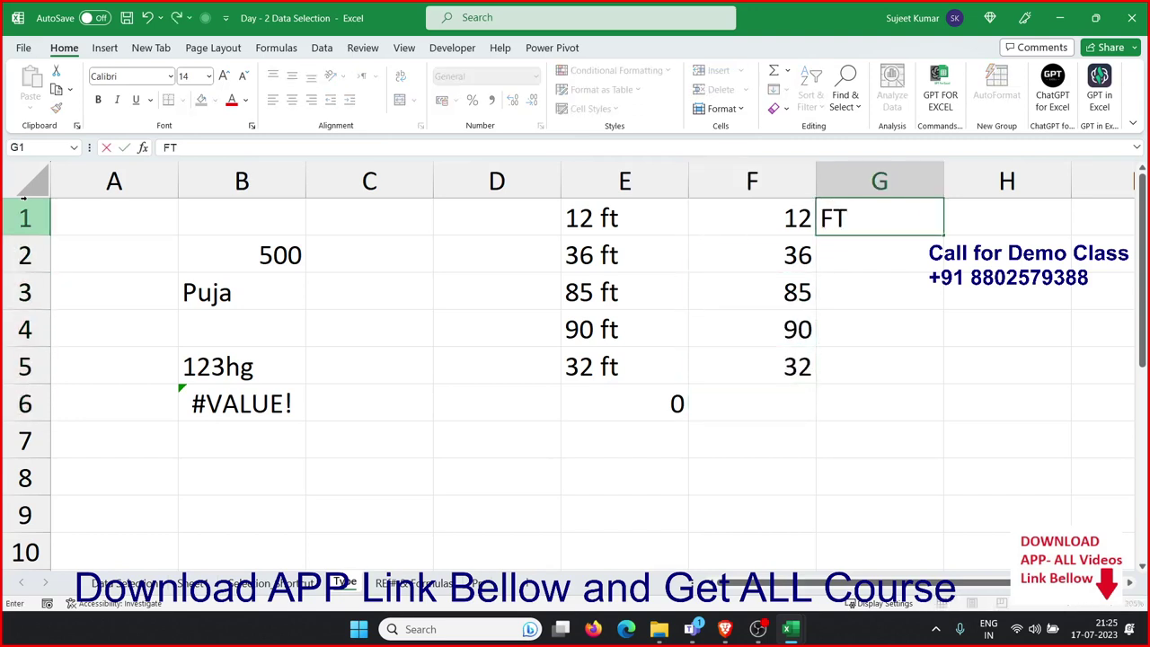
key(Return)
key(Left)
key(ctrl+Right)
key(ctrl+Left)
key(ctrl+Left)
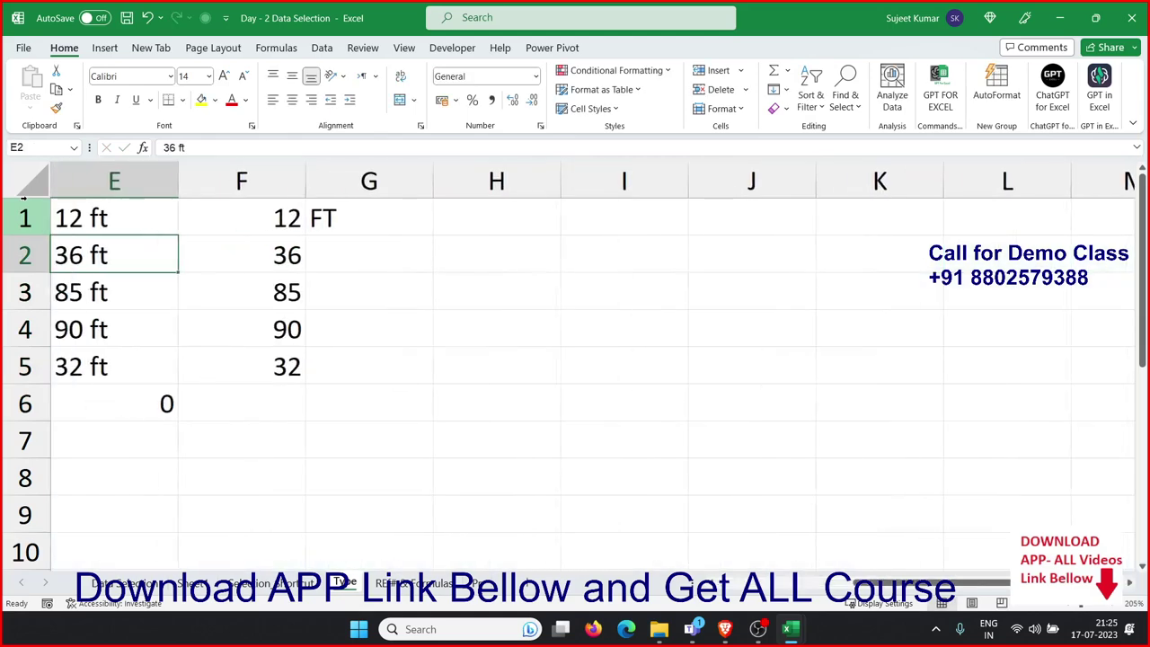
key(ctrl+Left)
key(ctrl+Left)
key(ctrl+Right)
key(ctrl+Right)
key(ctrl+Right)
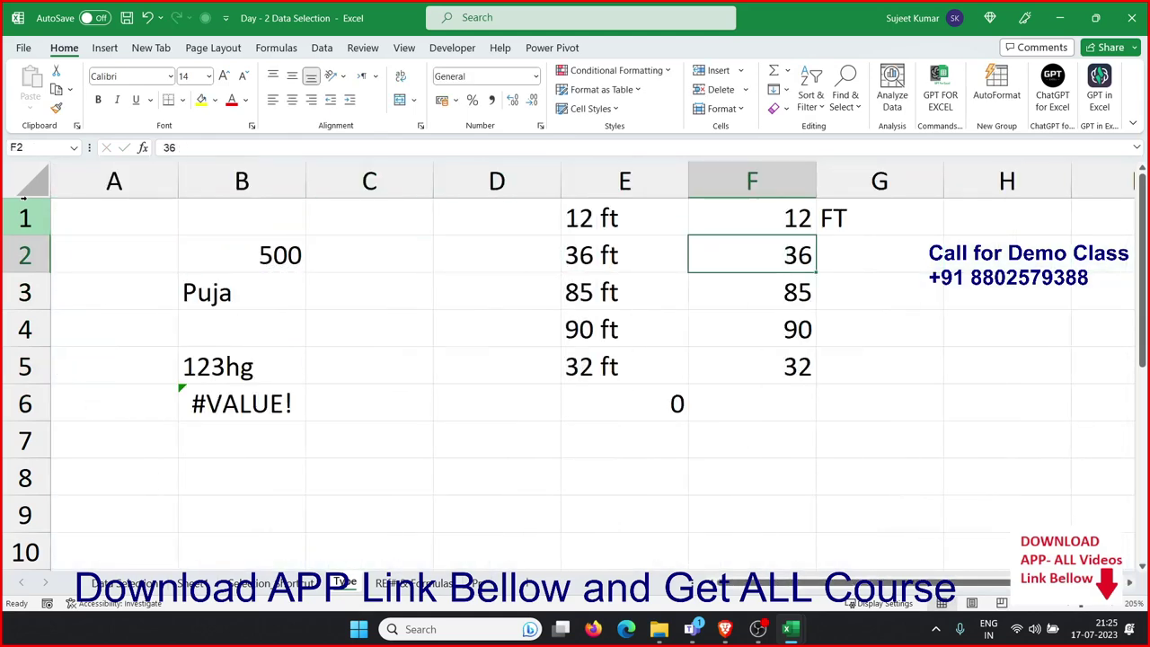
key(ctrl+Down)
key(Right)
key(ctrl+shift+Up)
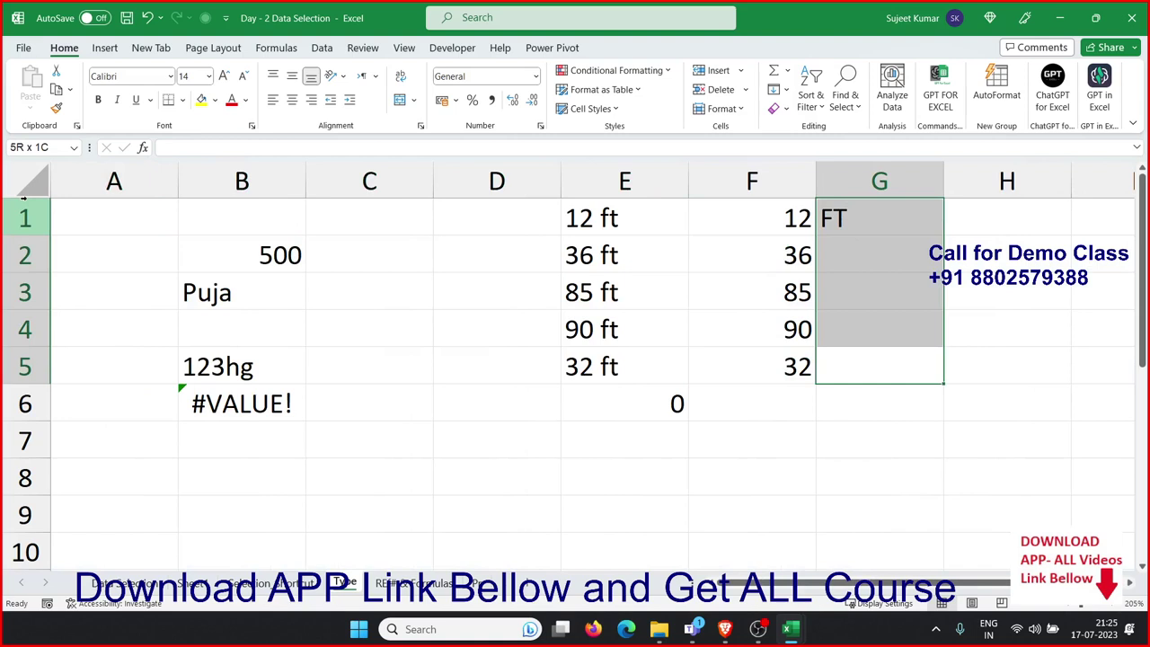
key(ctrl+e)
Narrow columns G and F to fit the FT labels and numbers
click(612, 268)
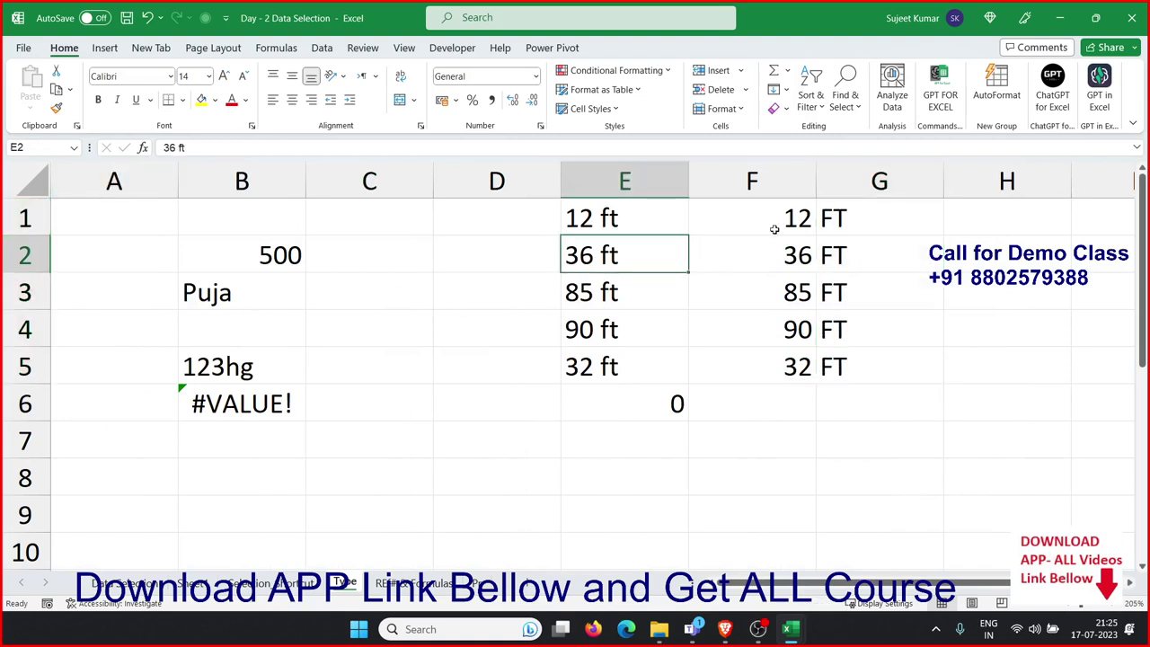
drag(943, 182, 742, 180)
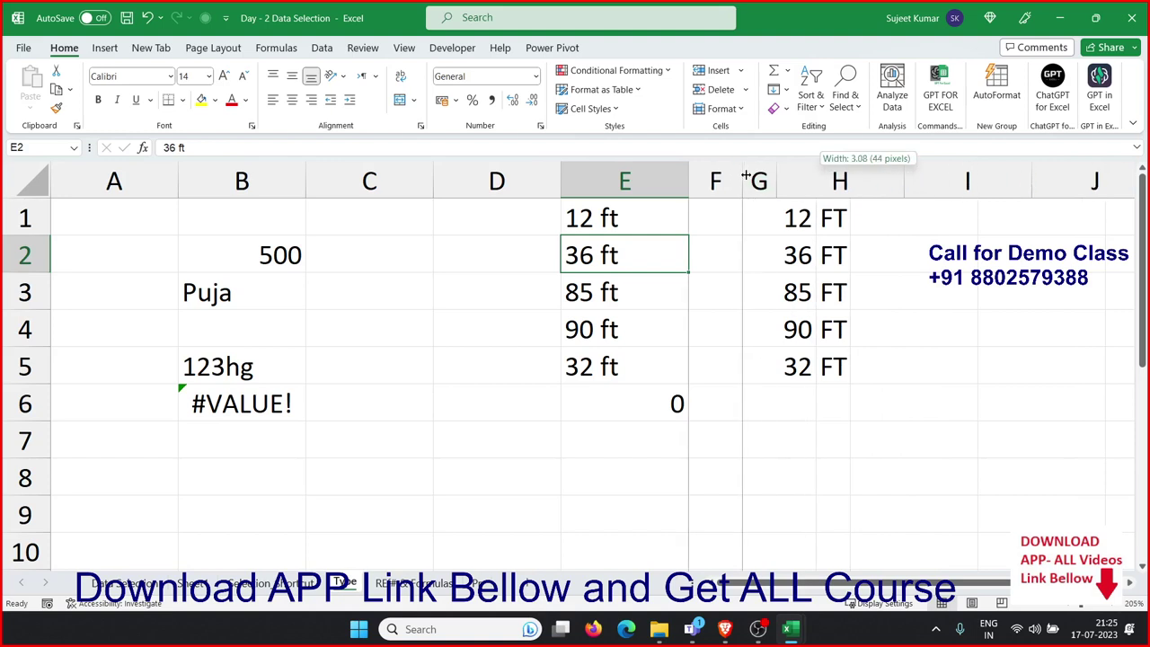
drag(718, 221, 760, 370)
Give F1:G5 an outline border and inside horizontal lines, leaving the vertical inner line off
right_click(734, 295)
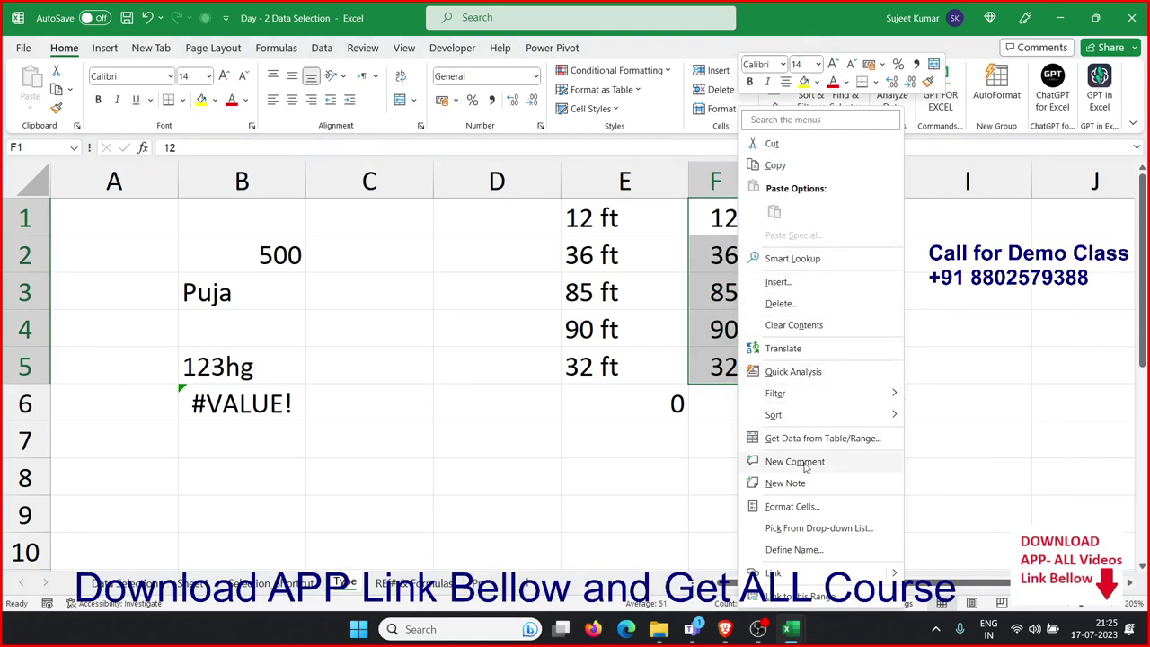
click(802, 507)
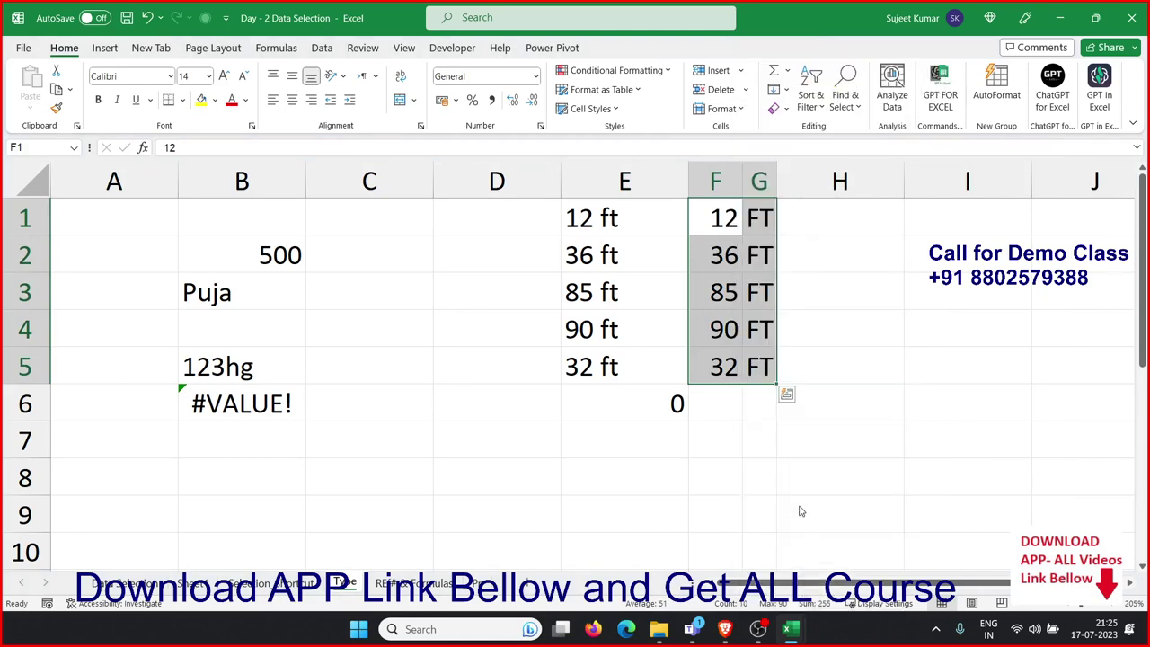
mouse_move(684, 236)
mouse_down()
mouse_move(263, 237)
mouse_move(232, 196)
mouse_up()
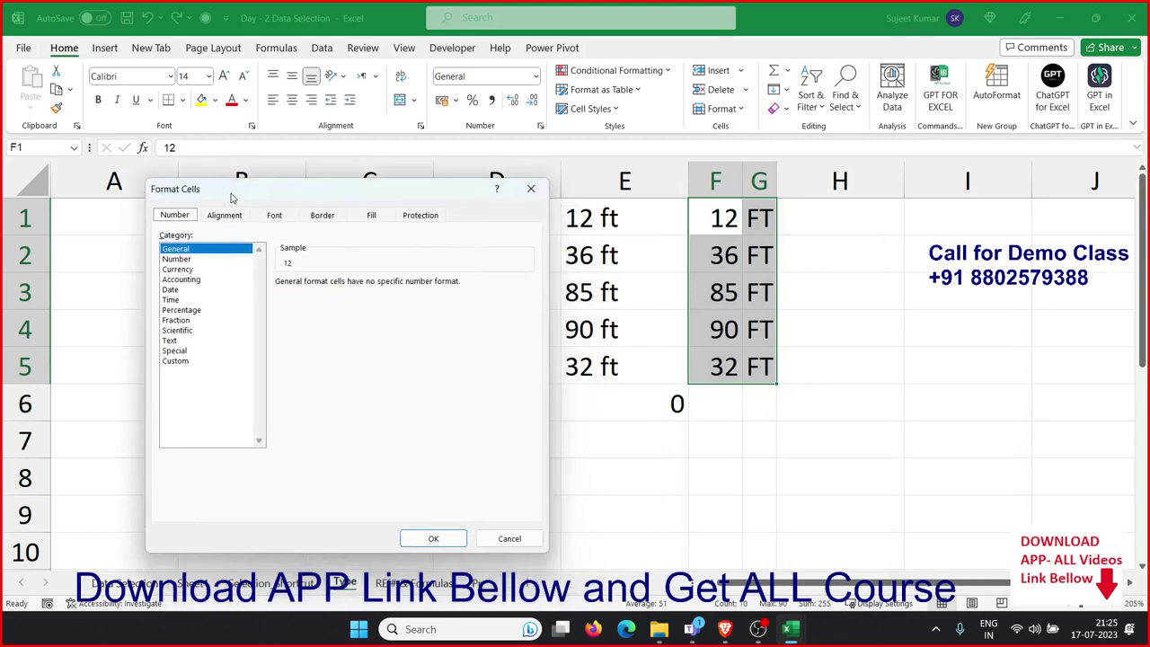
click(321, 215)
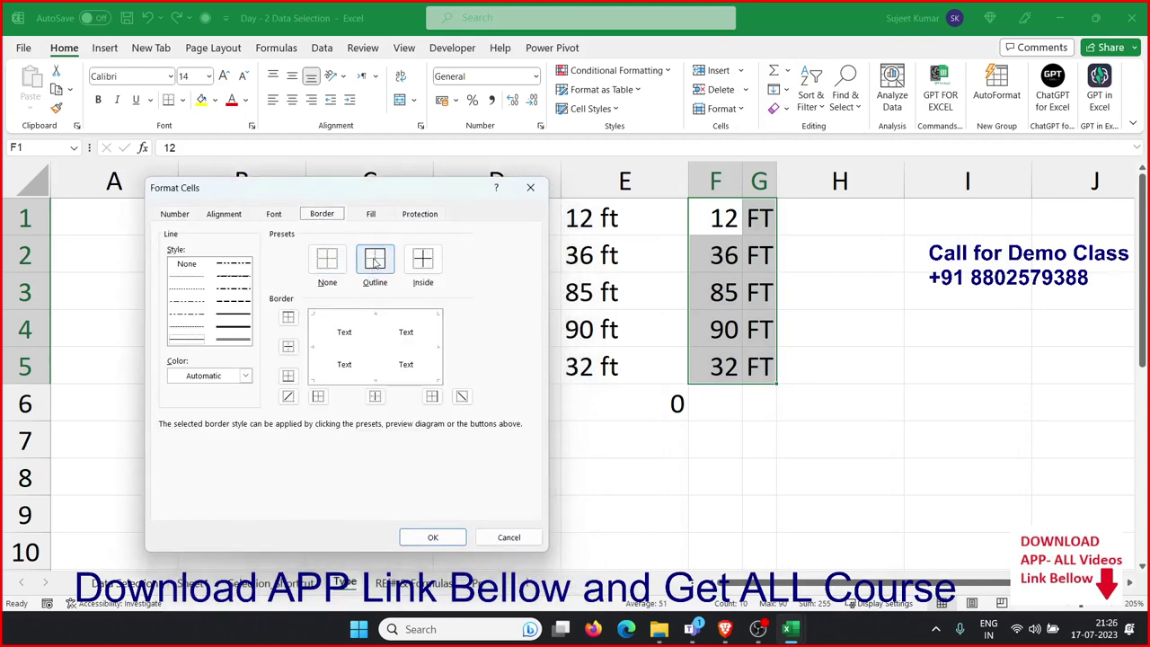
click(379, 284)
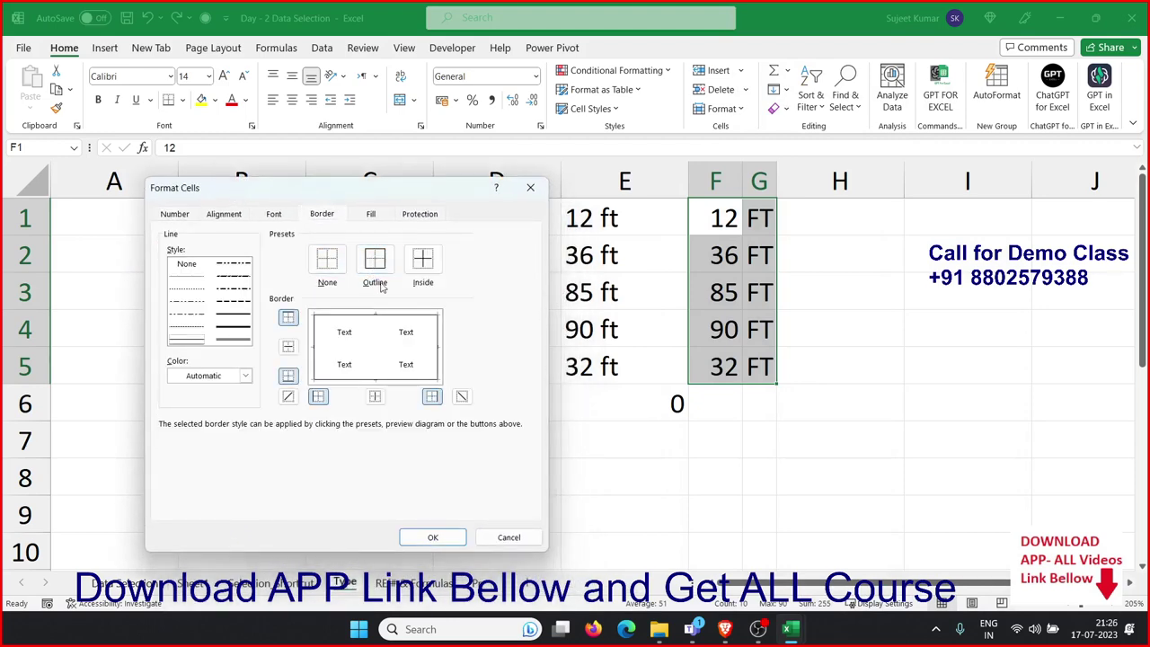
click(191, 340)
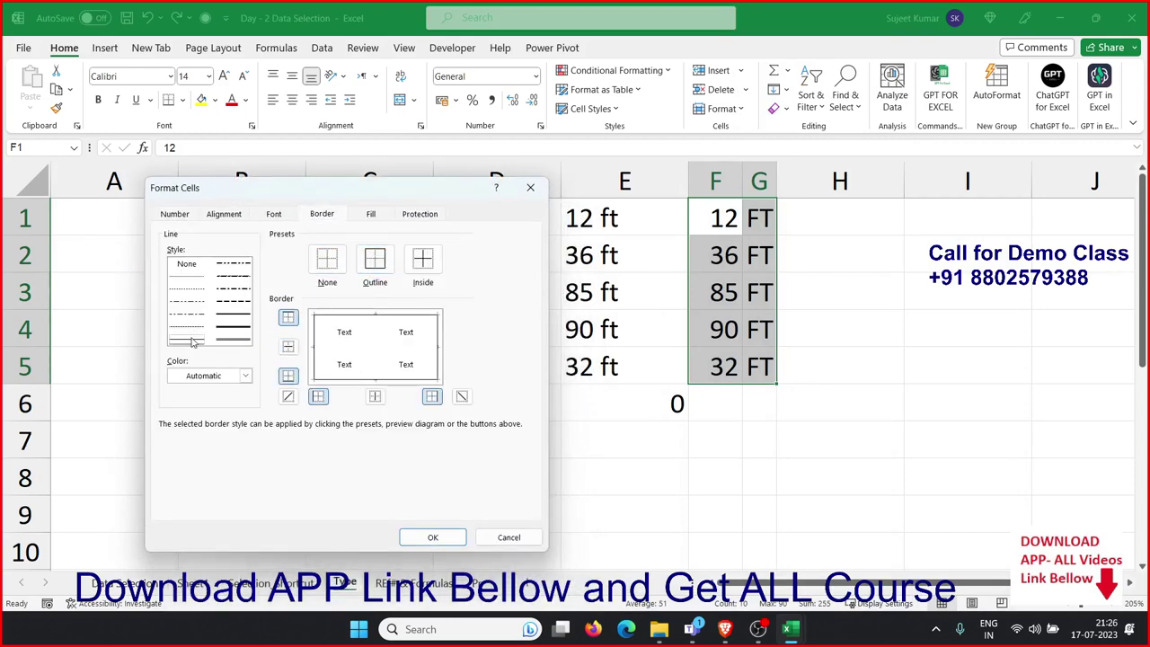
click(289, 346)
click(382, 398)
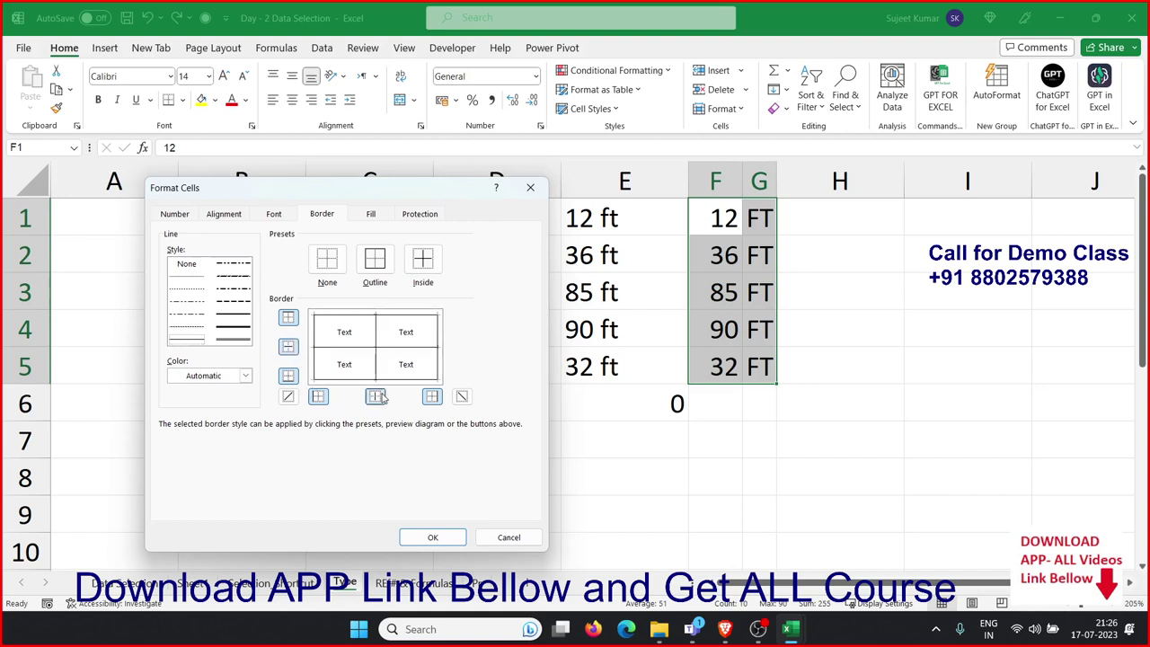
click(382, 397)
click(382, 398)
click(382, 398)
click(432, 537)
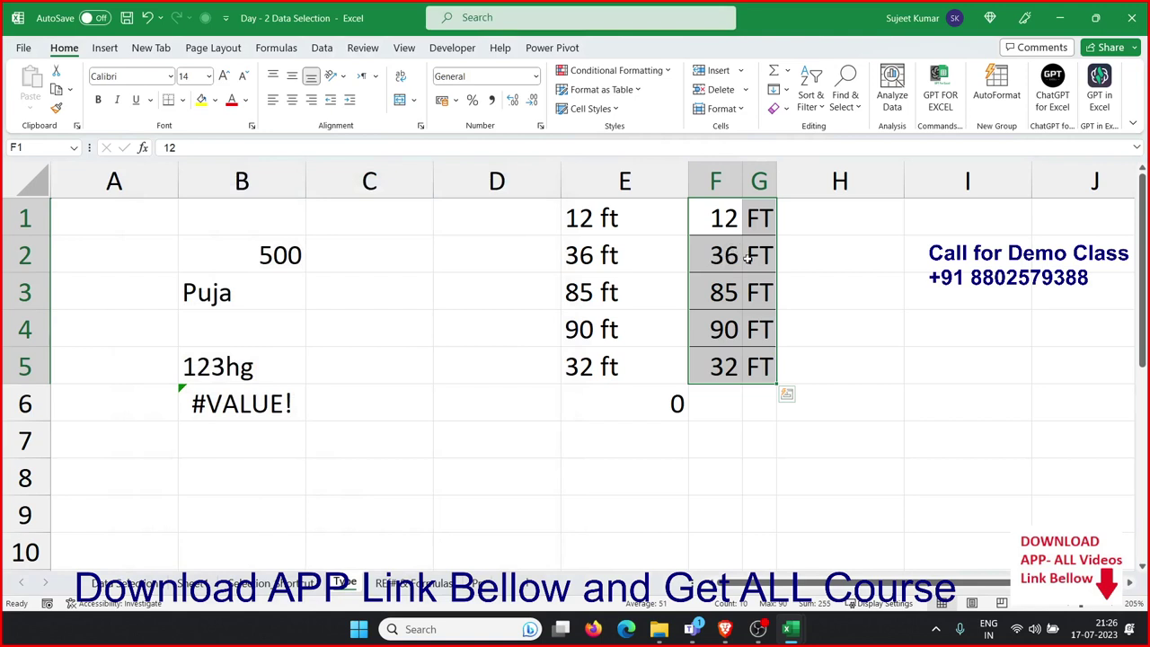
click(215, 99)
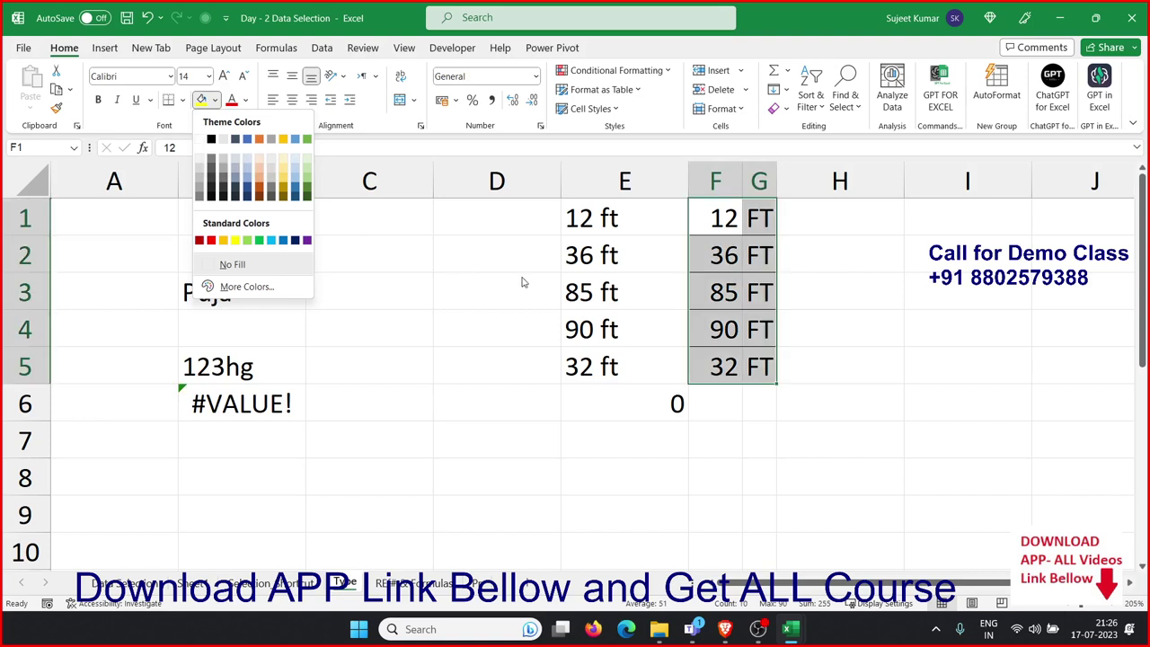
click(709, 404)
click(737, 405)
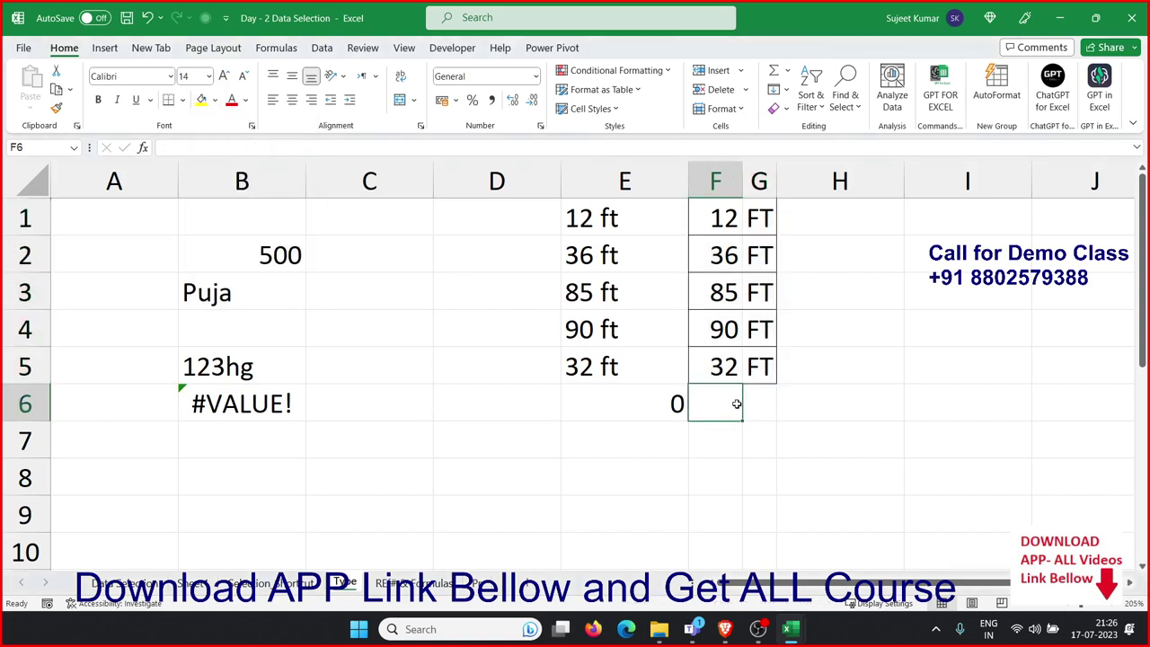
drag(728, 399, 745, 203)
key(Escape)
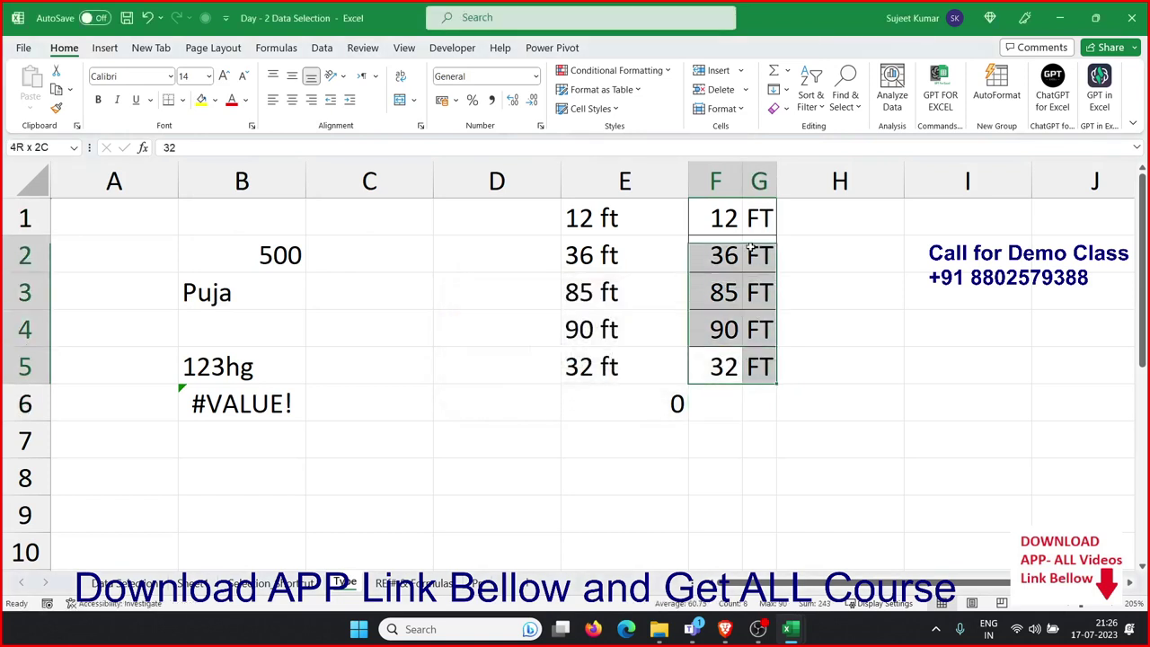
click(215, 100)
click(220, 264)
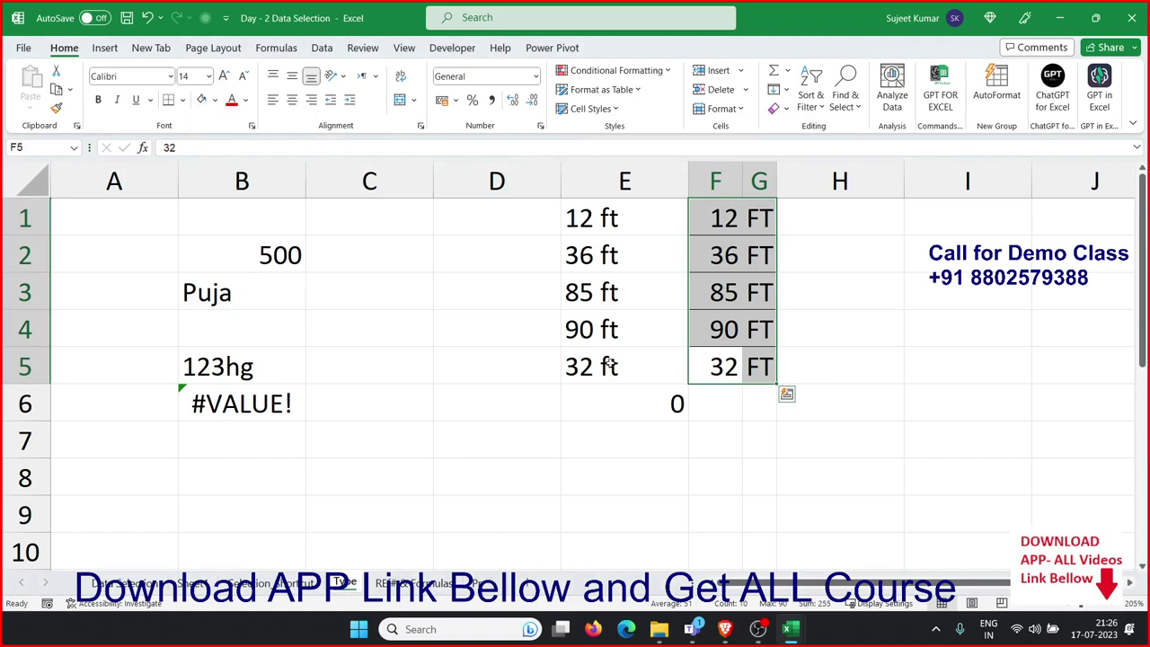
click(822, 472)
drag(729, 405, 741, 405)
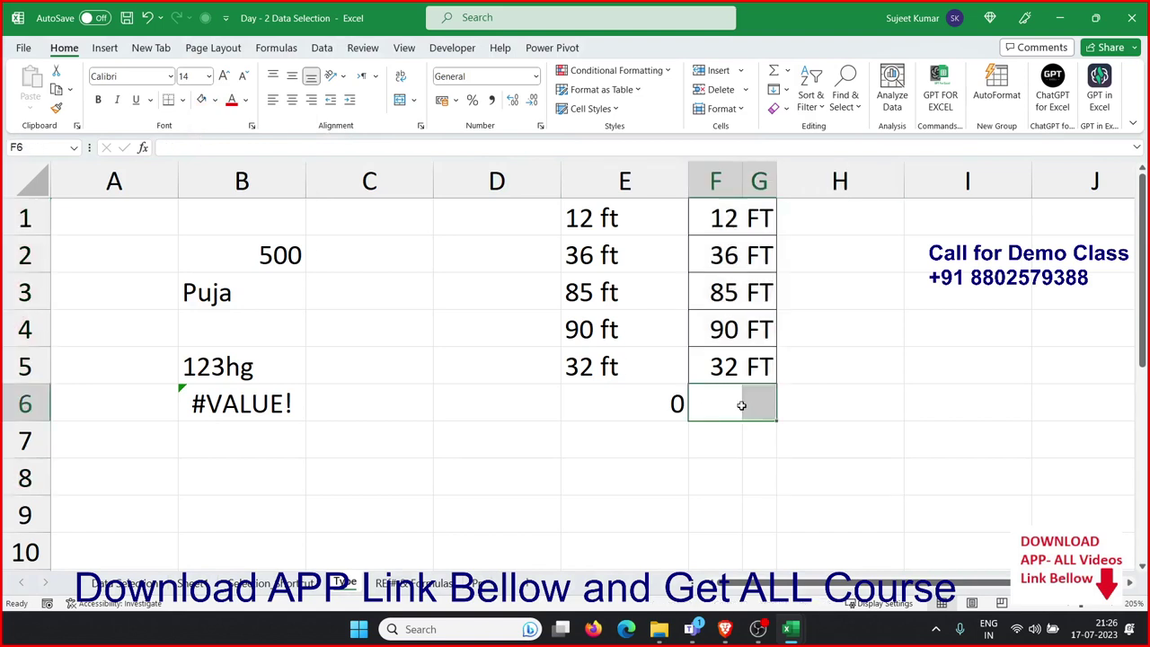
Merge F6 with G6 and enter =SUM(F1:F5), totalling 255
click(398, 101)
text(=su)
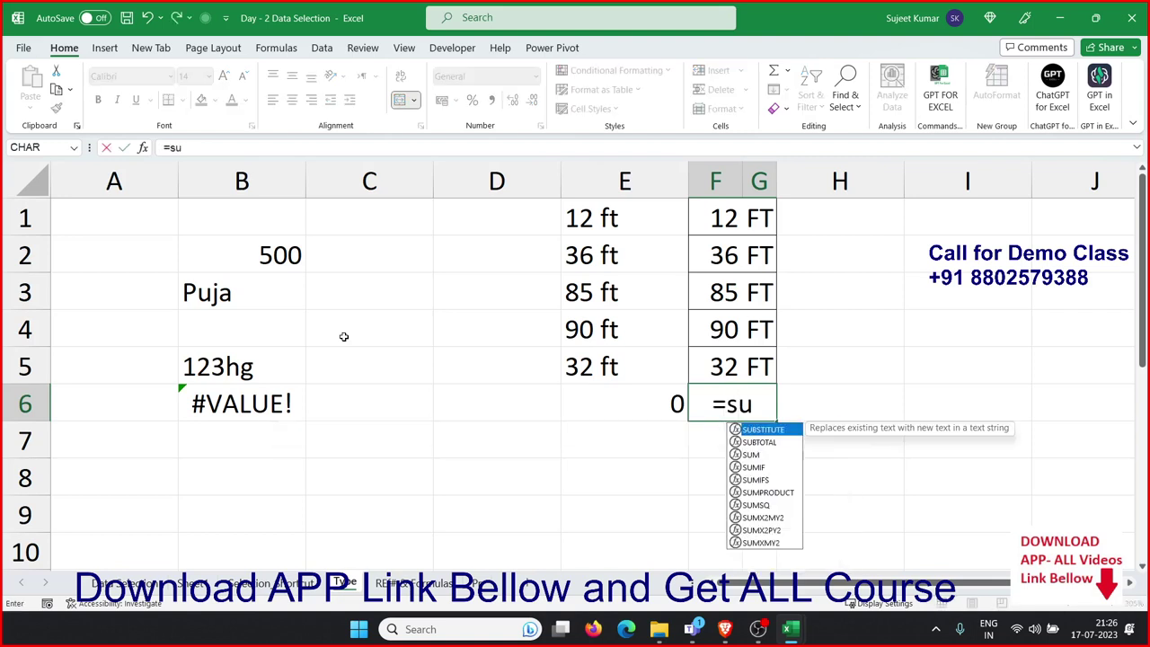
text(m)
key(Tab)
key(Up)
key(shift+Up)
key(shift+Up)
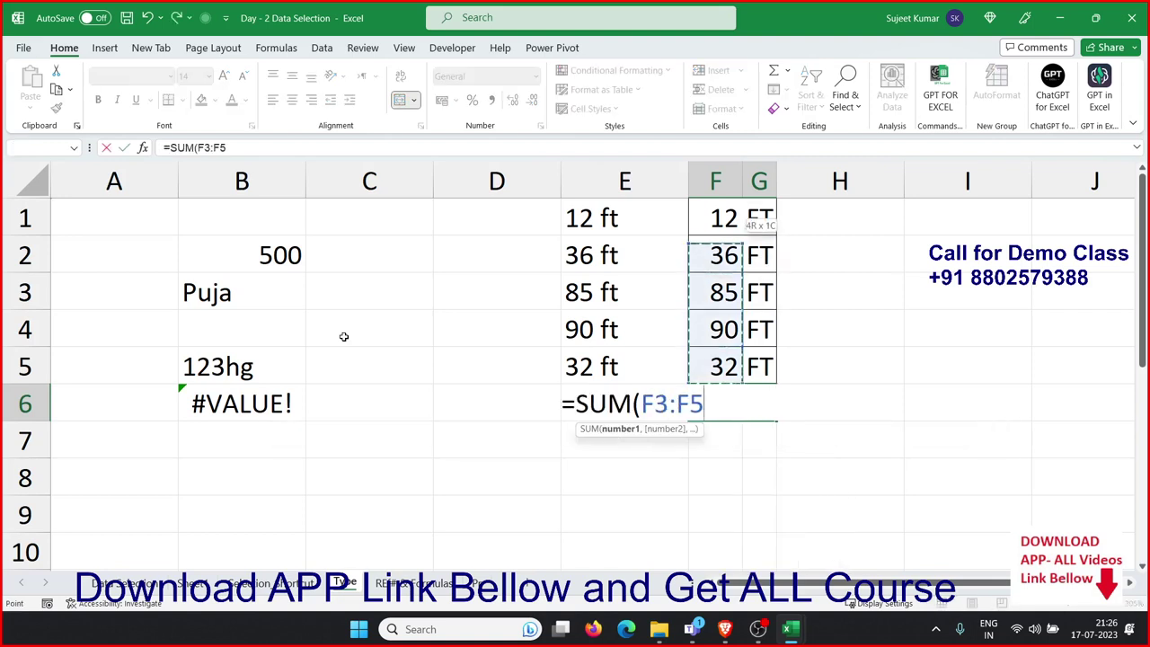
key(shift+Up)
key(shift+Up)
text())
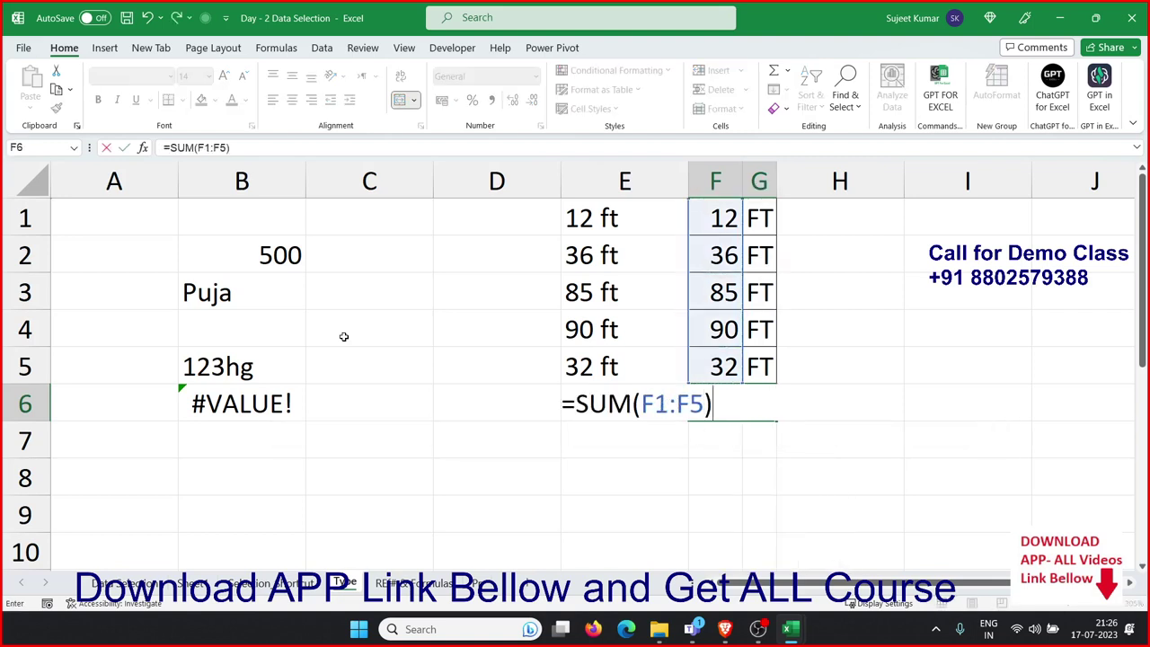
key(Return)
key(Up)
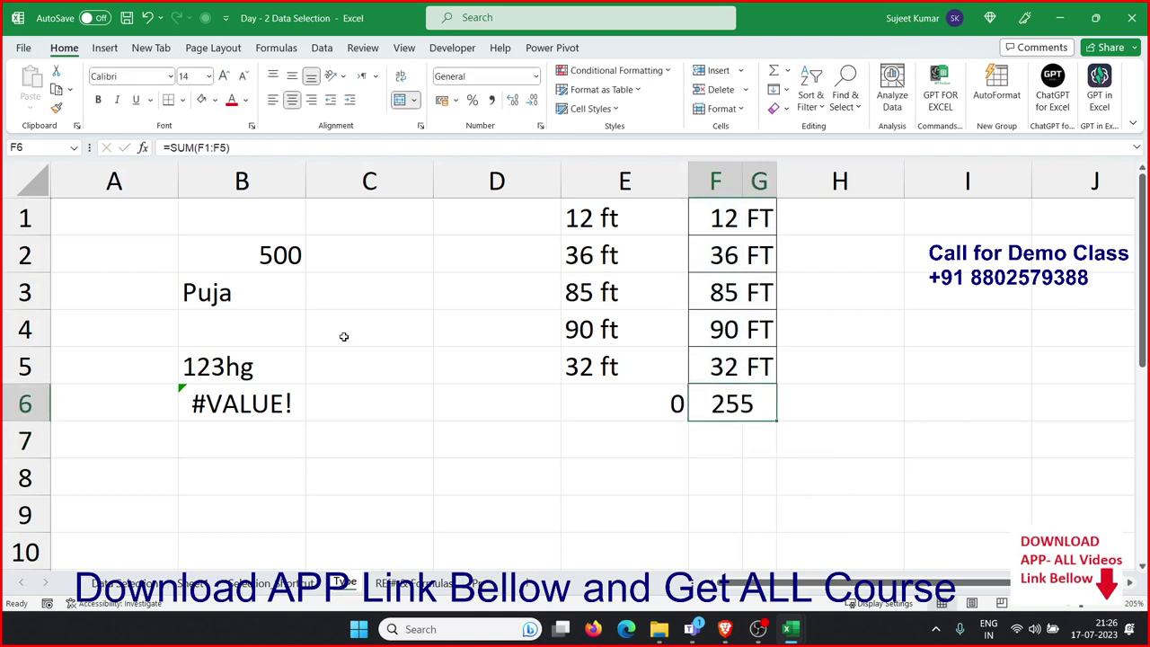
Unmerge F6 and G6, then add the label FT in G6
click(399, 100)
click(738, 438)
click(752, 412)
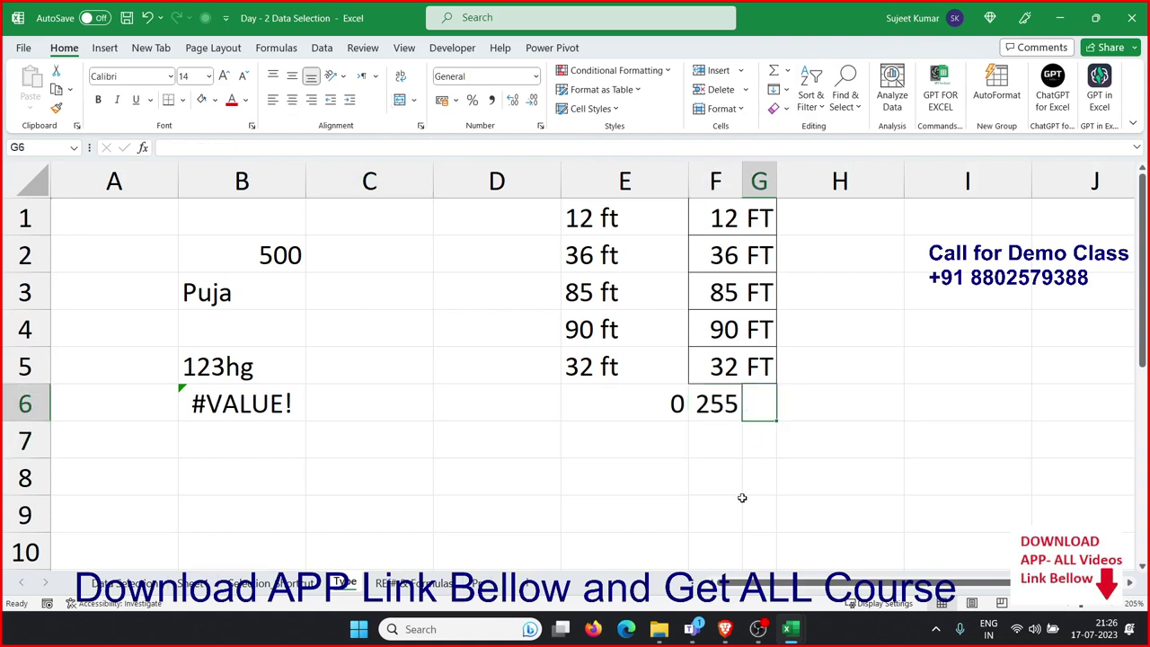
text(FT)
key(Return)
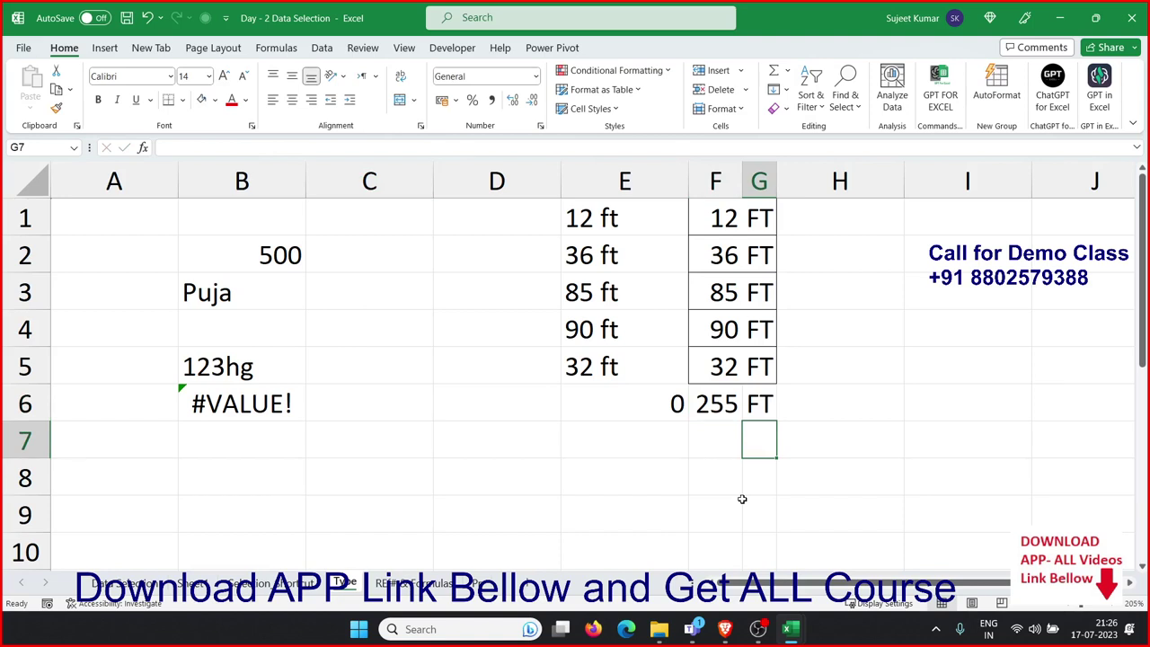
key(Right)
key(Right)
key(Right)
key(Right)
key(Right)
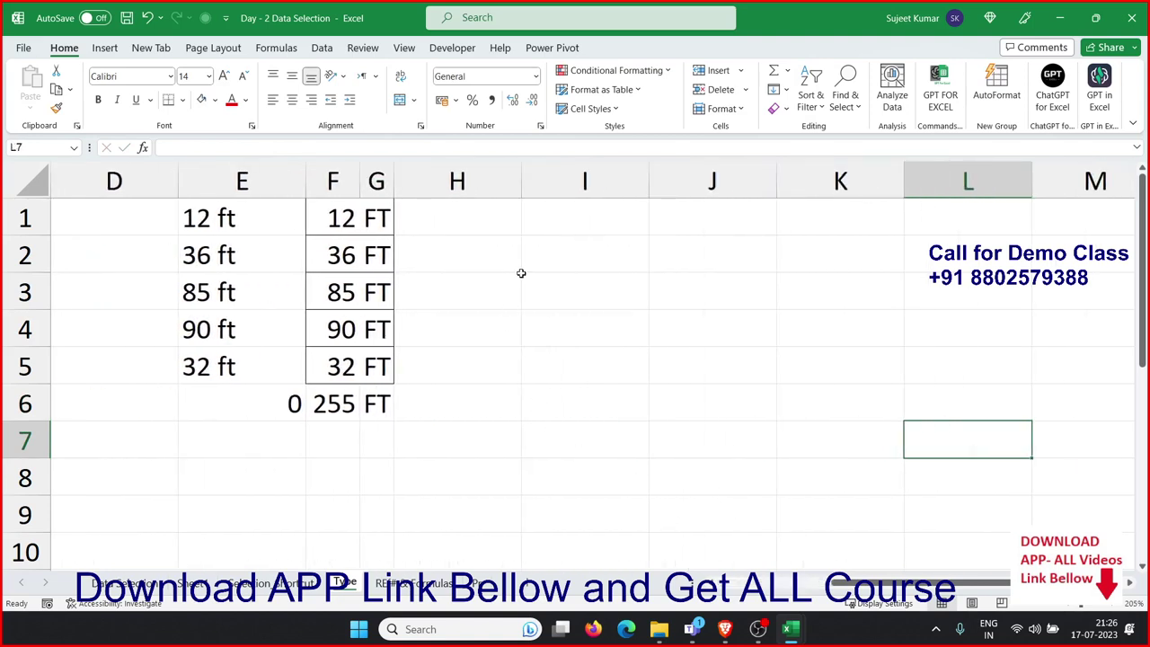
mouse_move(351, 214)
mouse_down()
mouse_move(368, 219)
mouse_move(371, 260)
mouse_up()
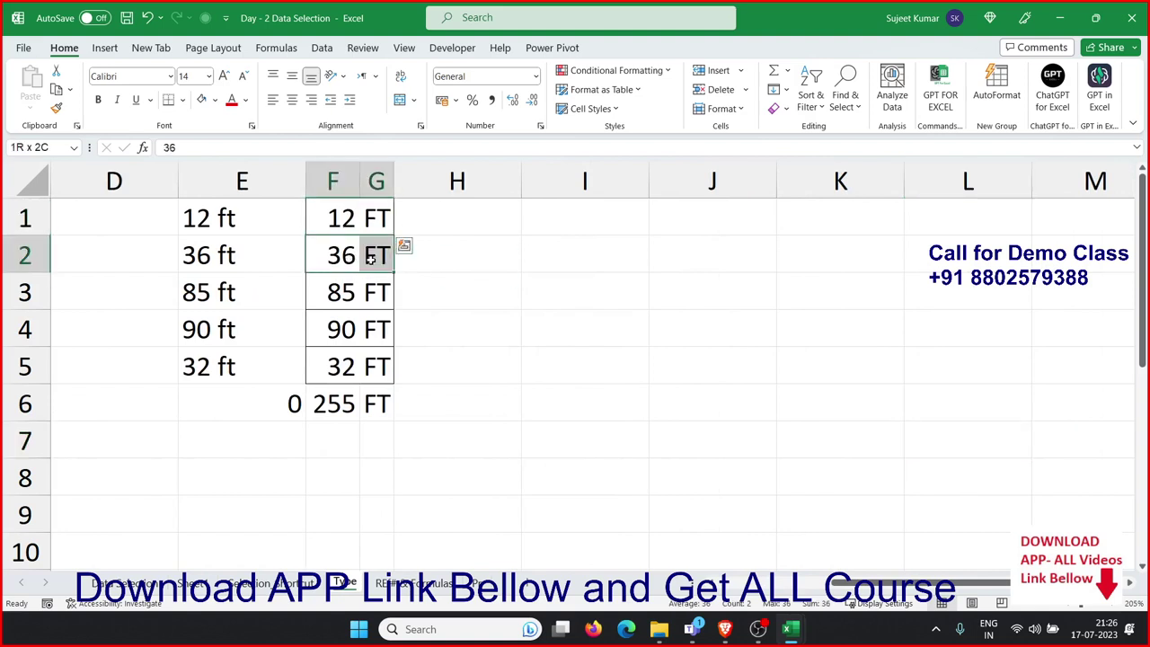
mouse_move(546, 219)
mouse_down()
mouse_move(568, 258)
mouse_move(582, 366)
mouse_up()
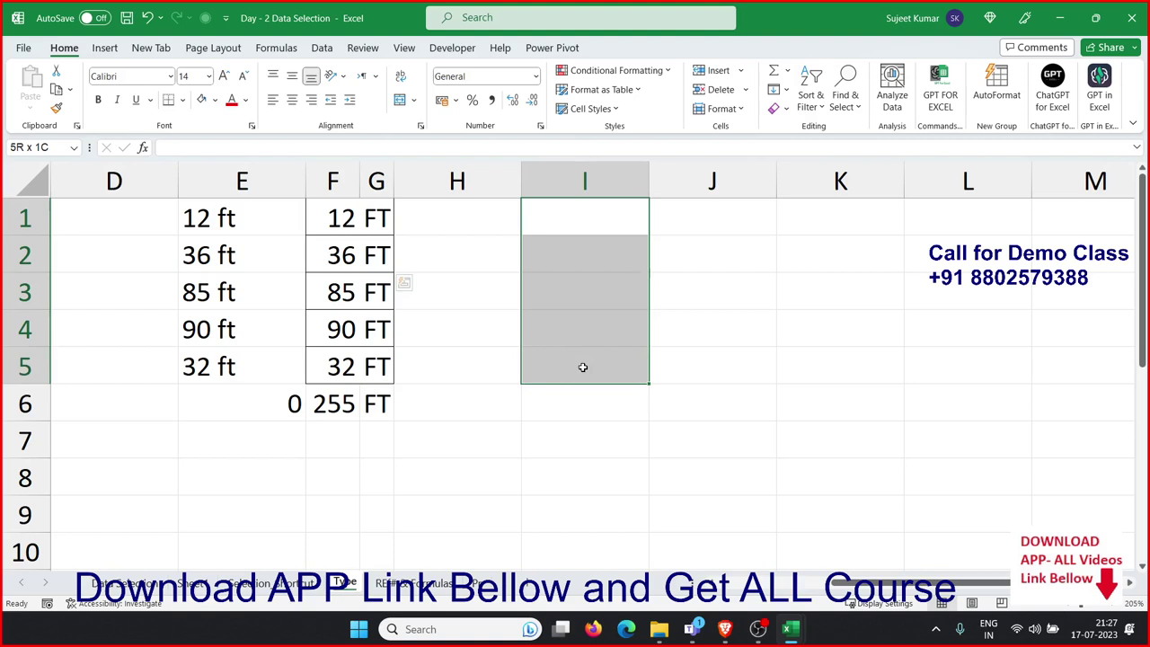
click(573, 219)
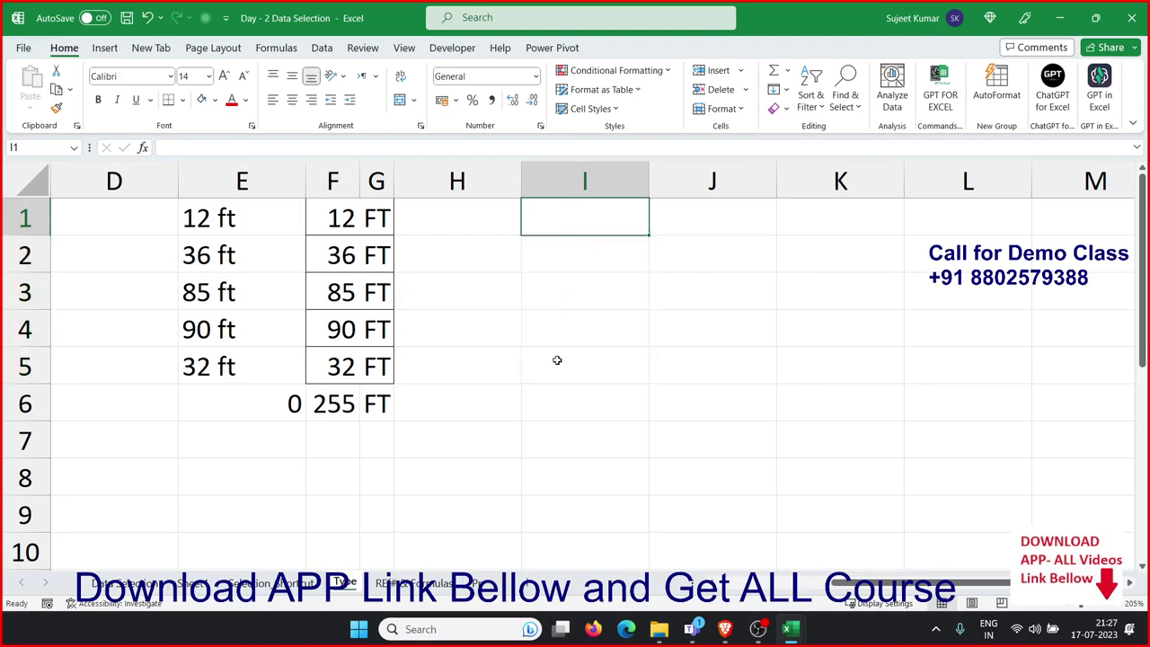
drag(238, 361, 222, 191)
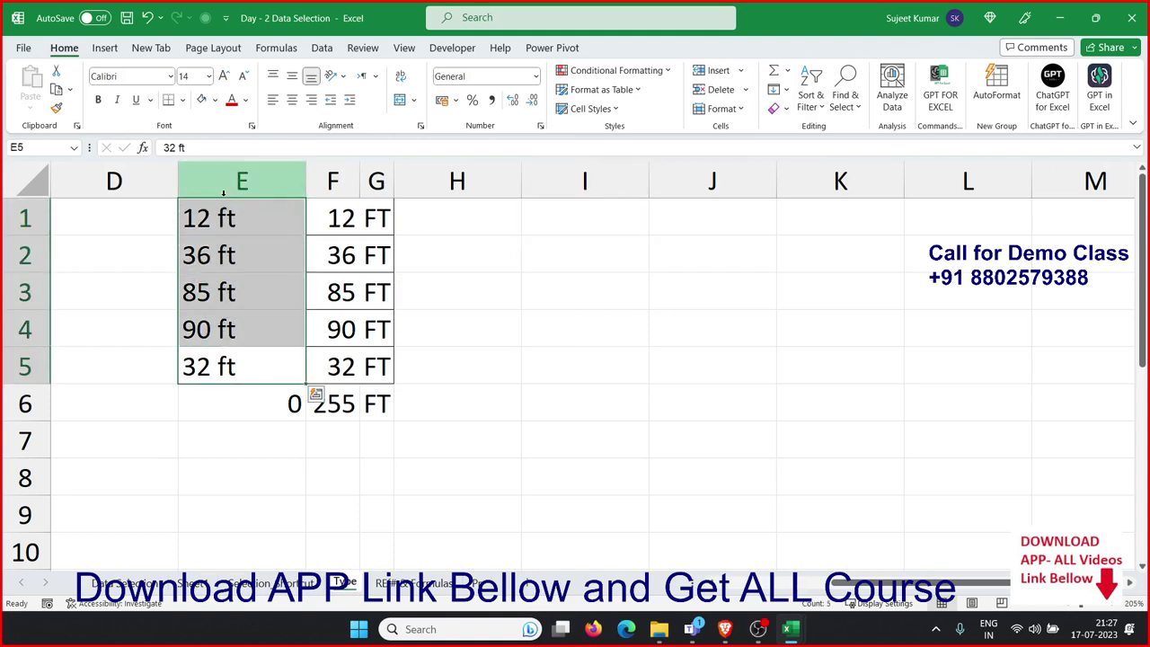
click(578, 222)
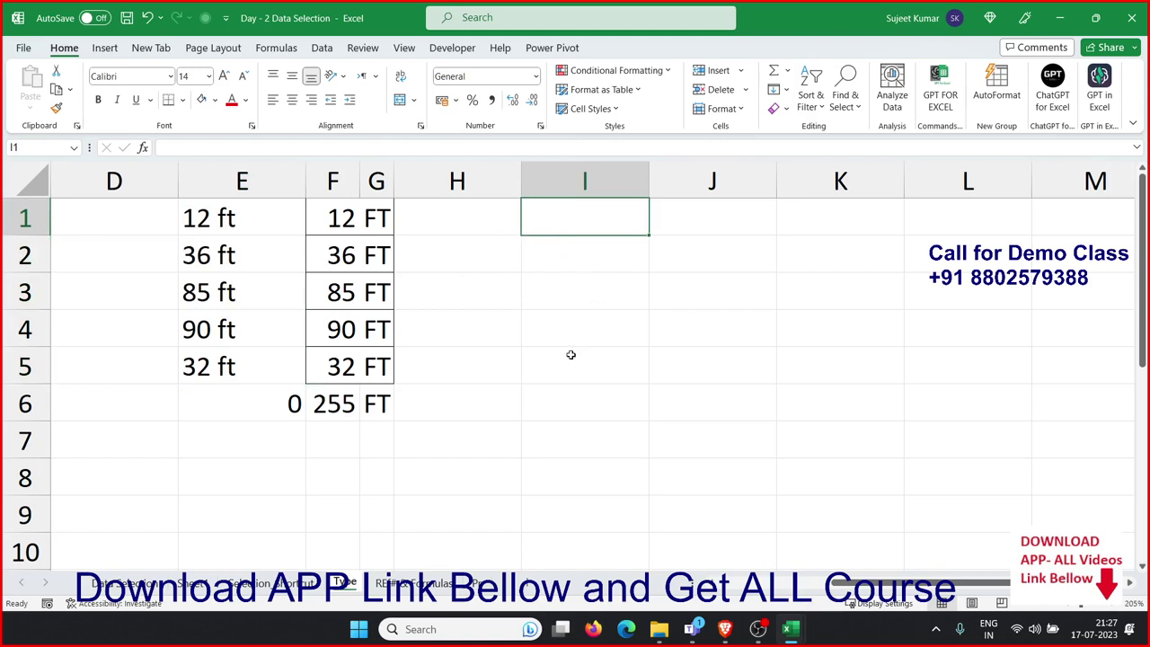
drag(554, 255, 570, 355)
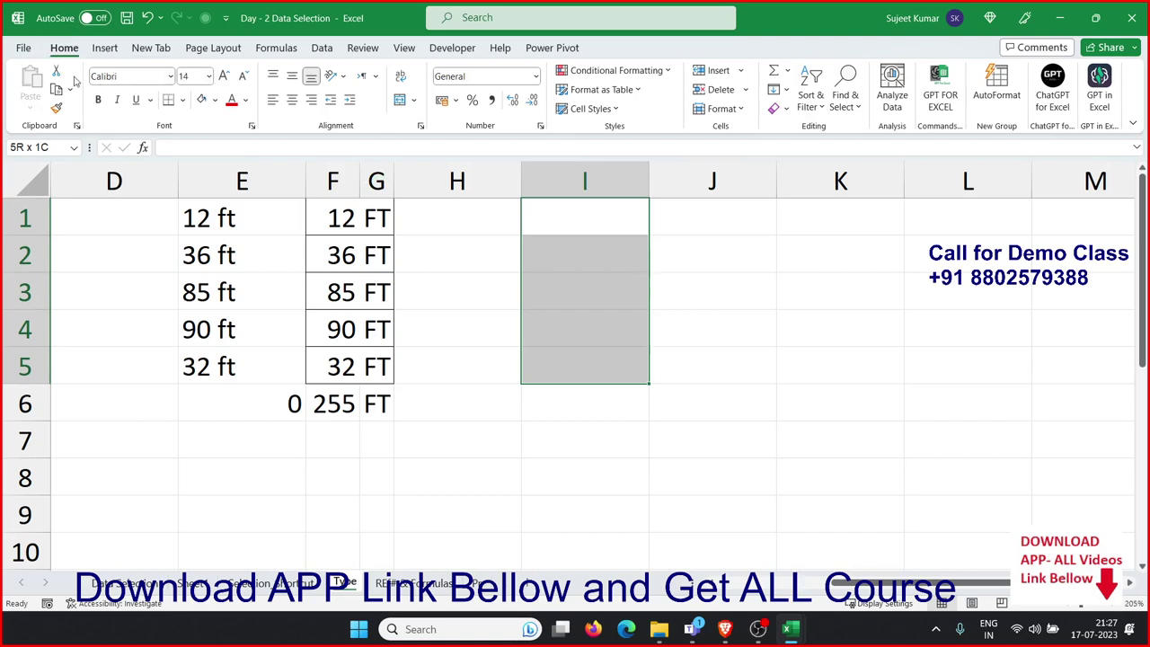
In Format Cells, replace General with the custom code 0 "FT" for I1:I5
click(540, 125)
click(485, 285)
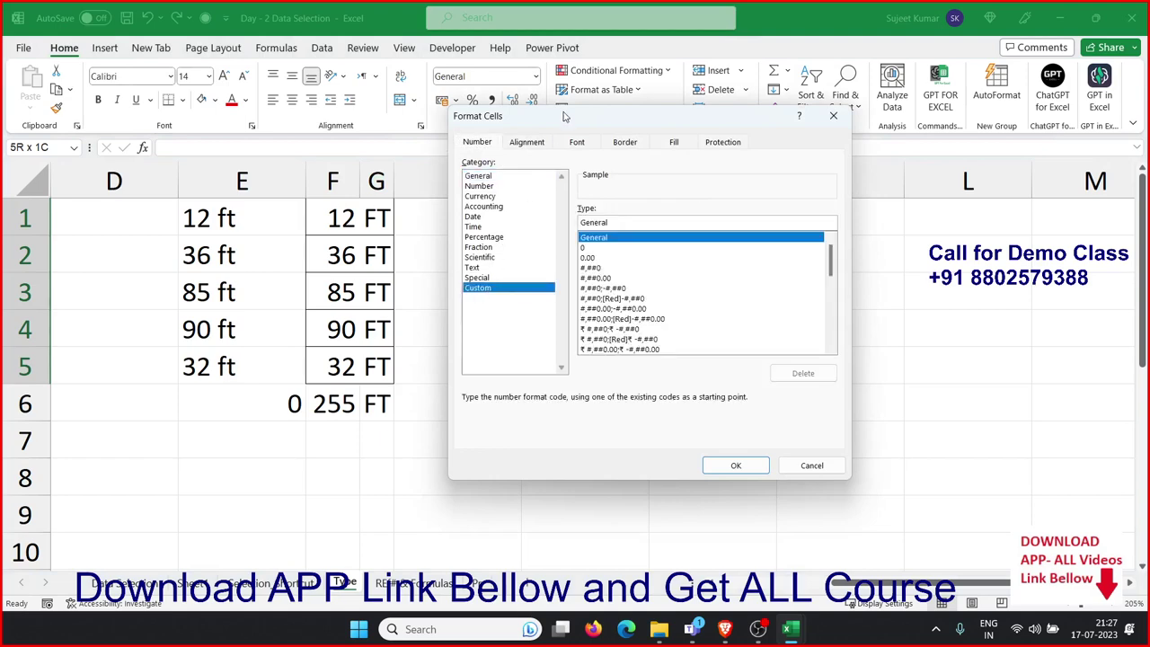
mouse_move(573, 124)
mouse_down()
mouse_move(736, 180)
mouse_move(841, 139)
mouse_up()
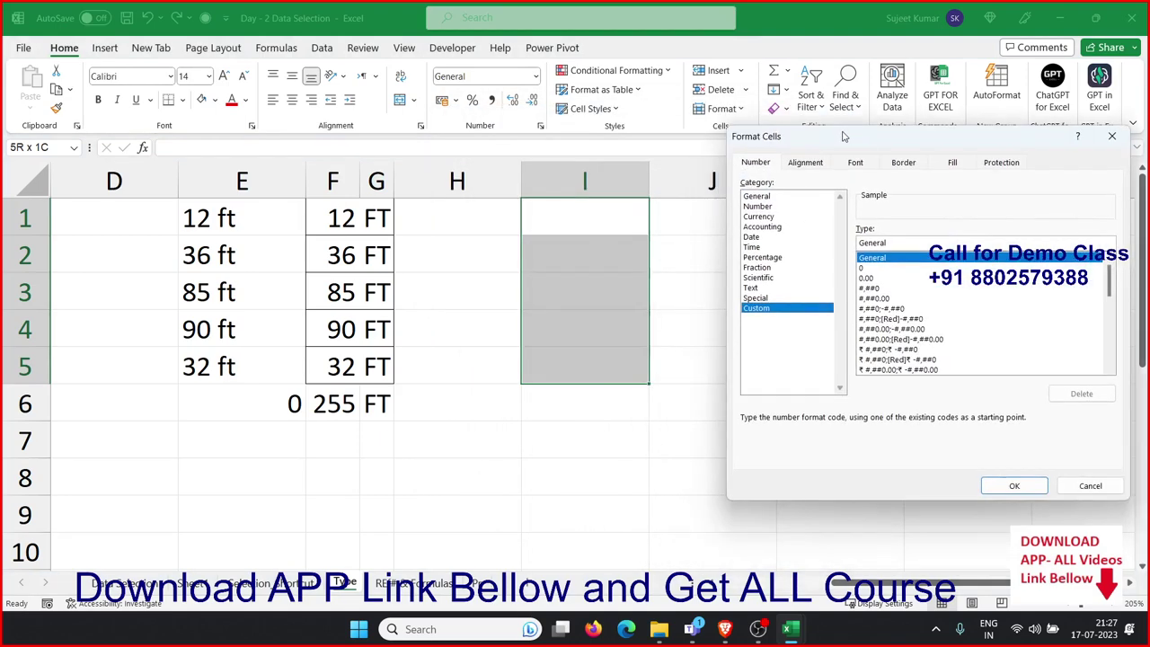
double_click(885, 245)
text(0 "FT)
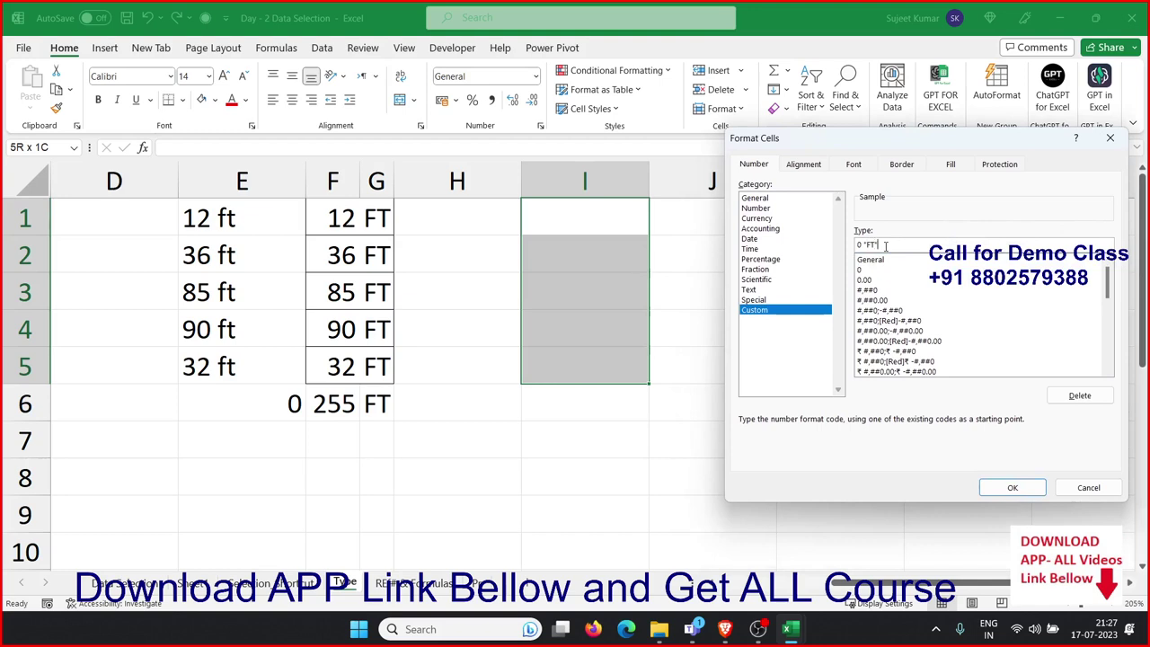
click(1013, 486)
click(591, 210)
Enter 12, 32, 63, 25 and 62 into I1 through I5
text(12)
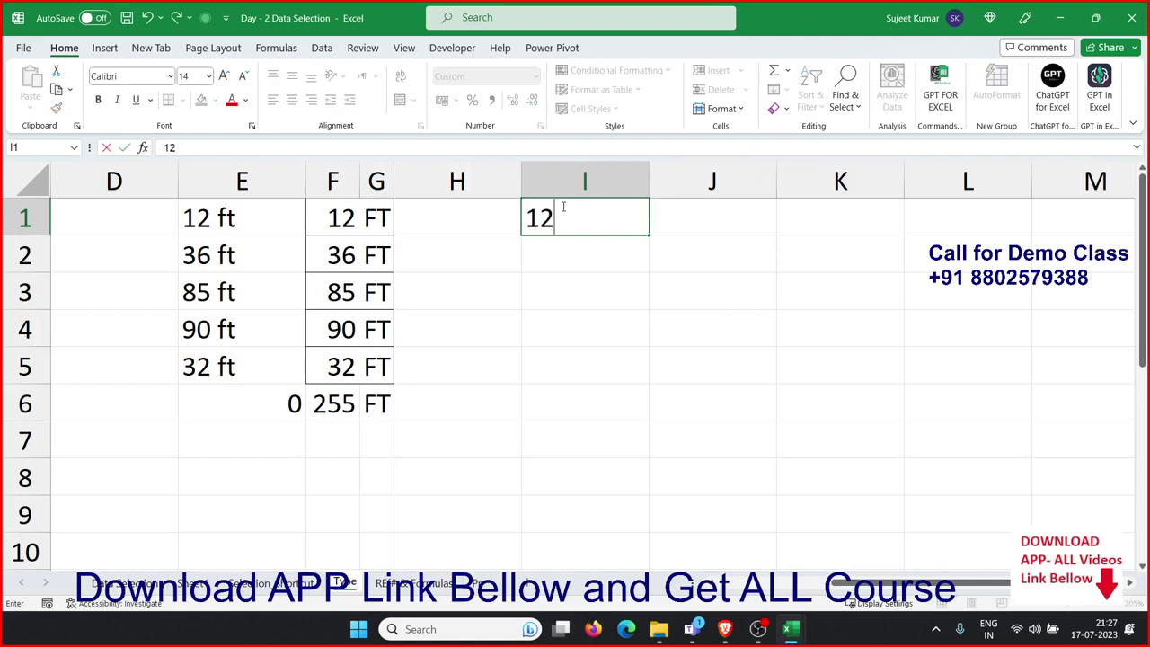
key(Return)
text(32)
key(Return)
text(63)
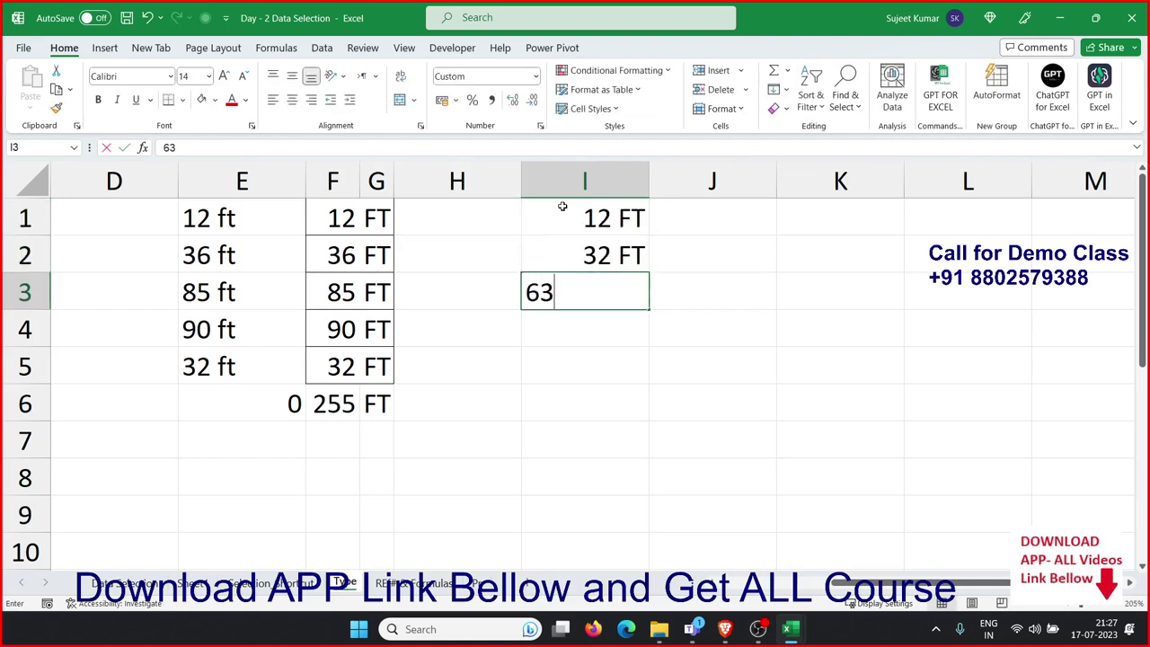
key(Return)
text(25)
key(Return)
text(62)
key(Return)
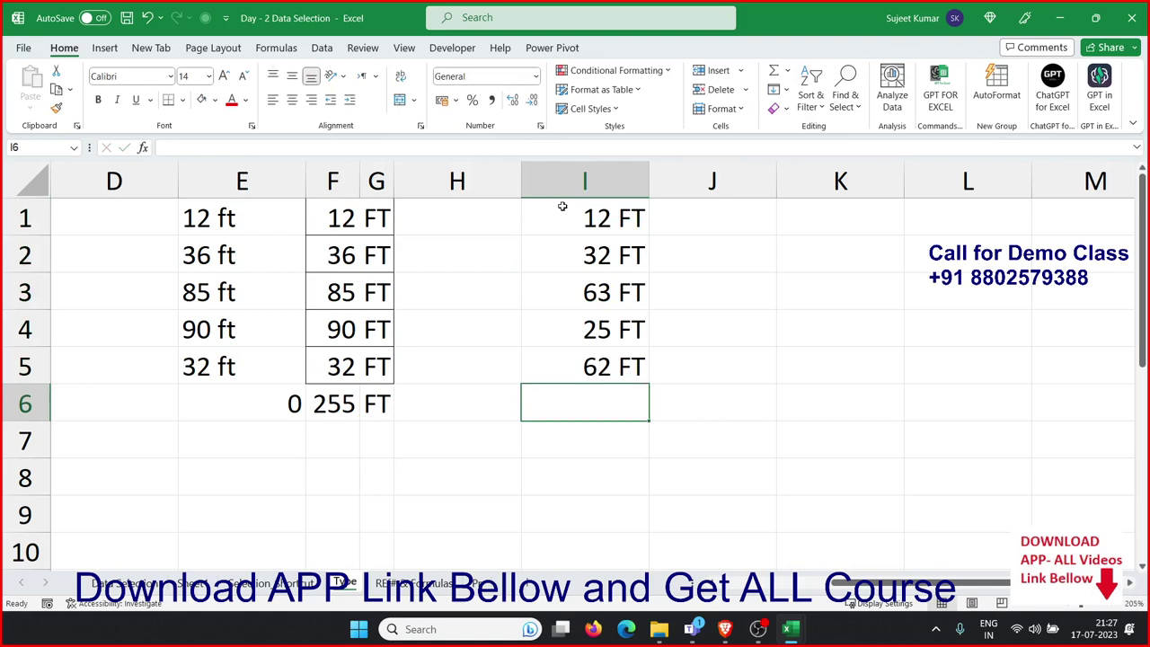
Go back up to I1 and check its raw stored number without changing it
key(Up)
key(ctrl+shift+Up)
key(Up)
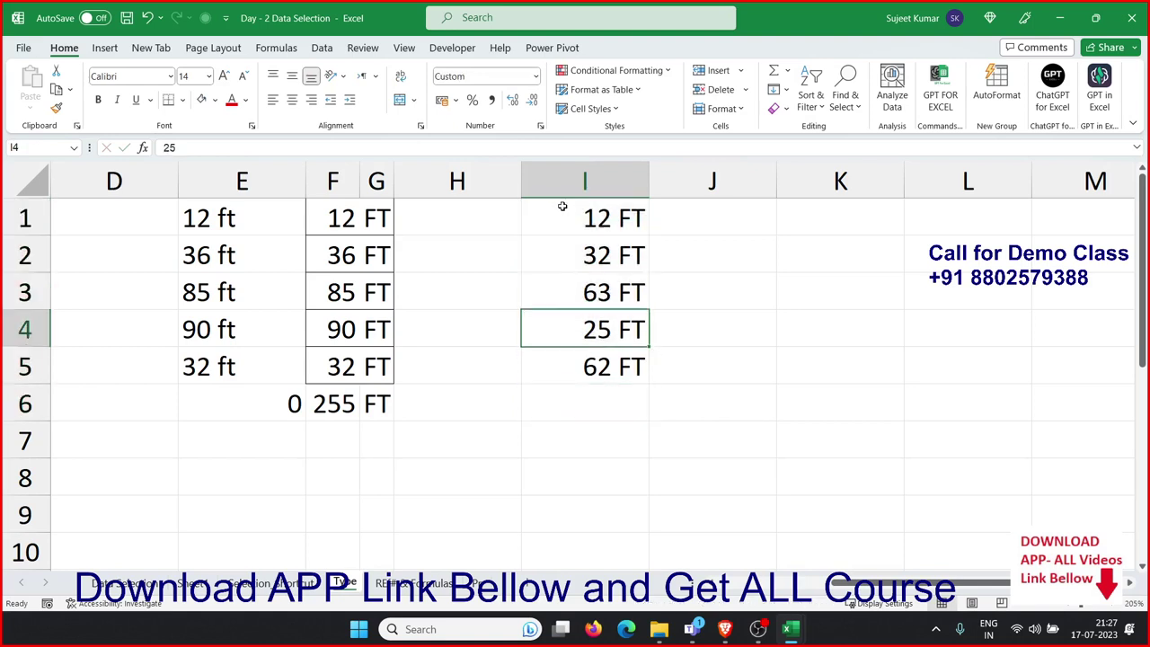
key(ctrl+Up)
key(F2)
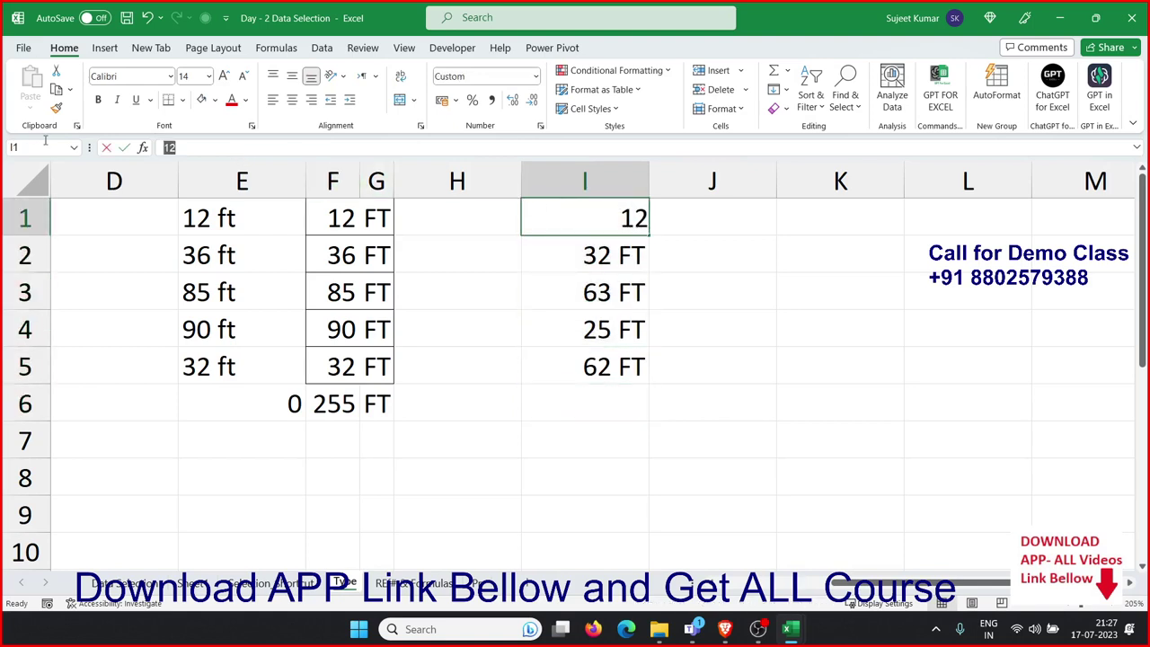
key(Escape)
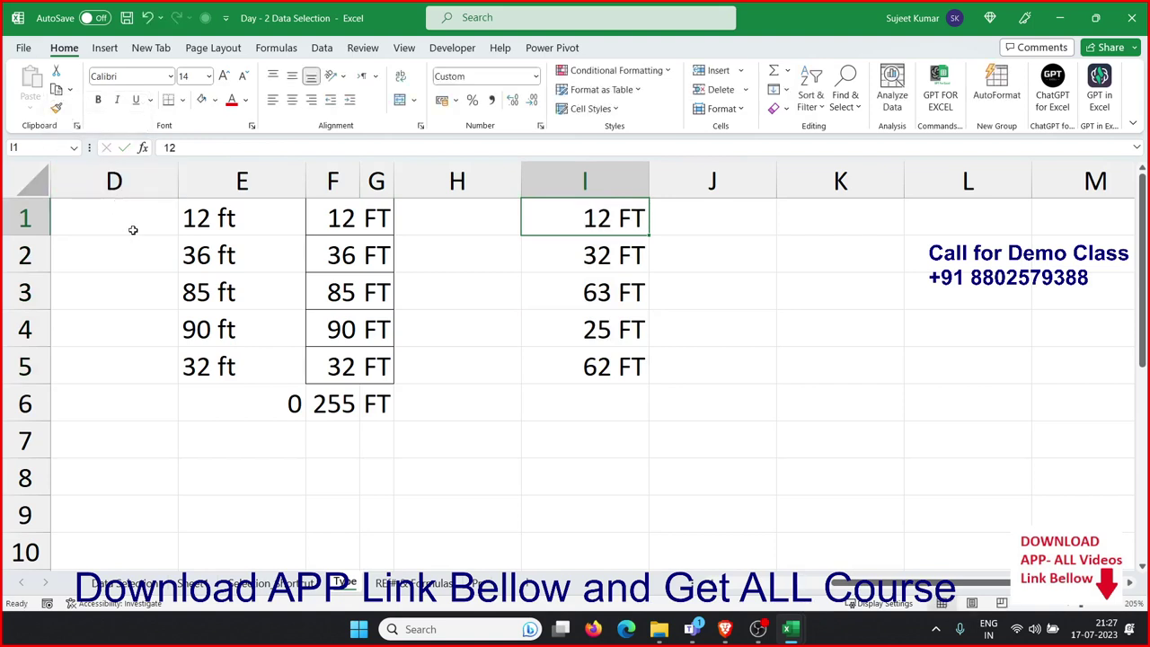
Enter =SUM(I1:I5) in I6 to total the column as 194 FT
click(581, 417)
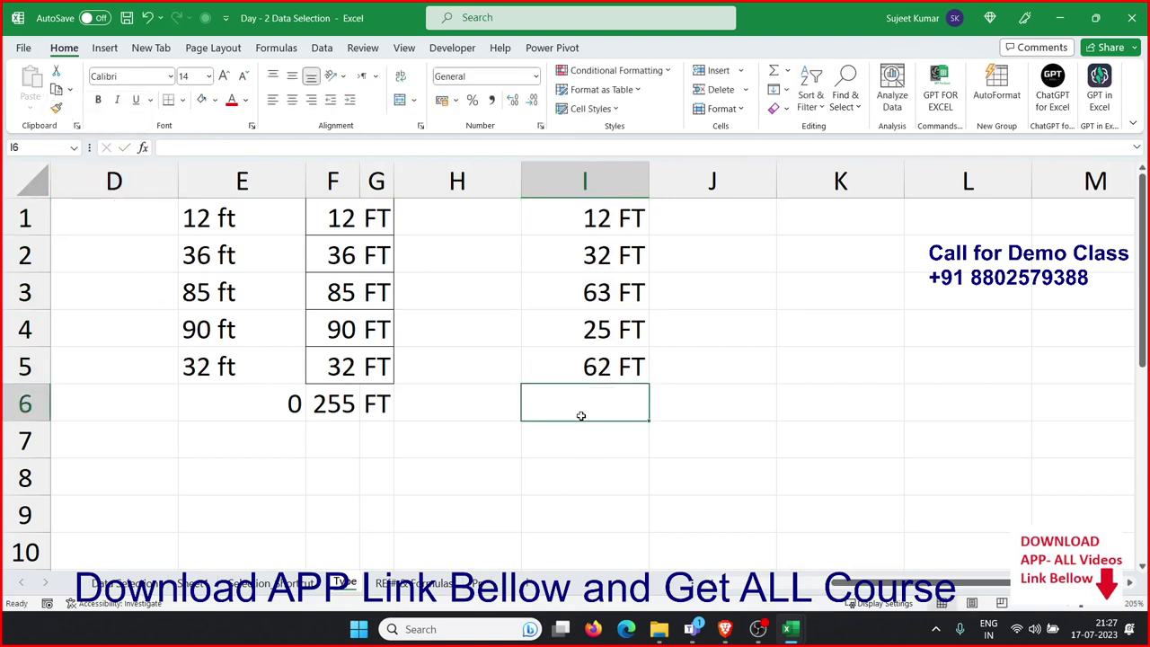
text(=su)
key(Tab)
key(Up)
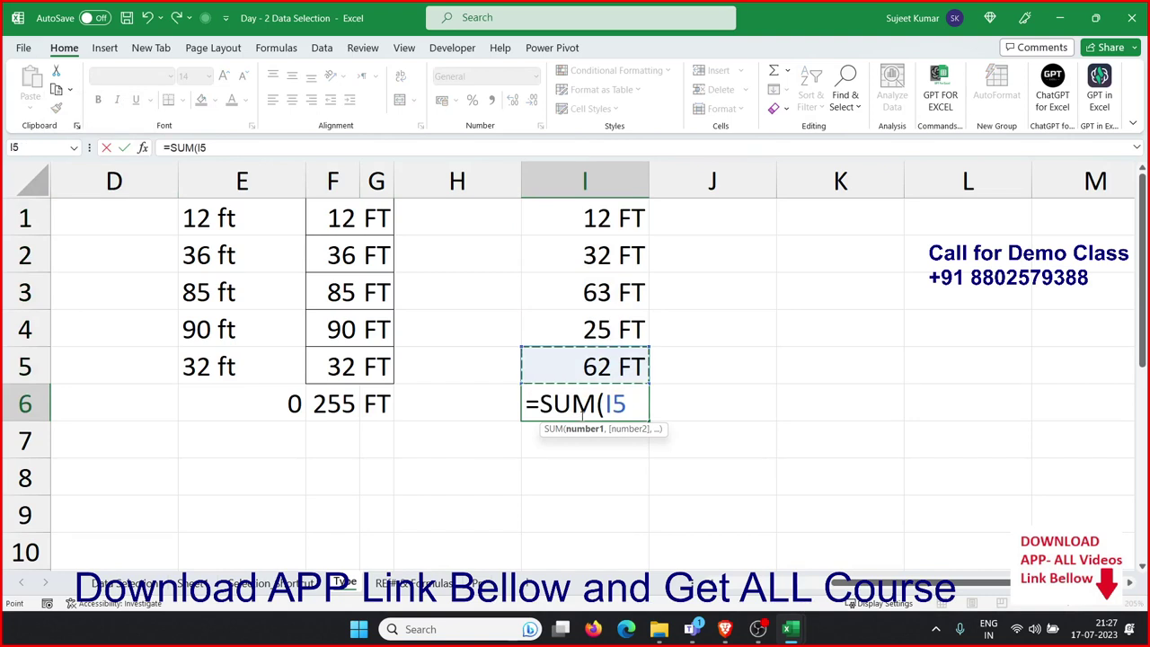
key(ctrl+shift+Up)
key(Return)
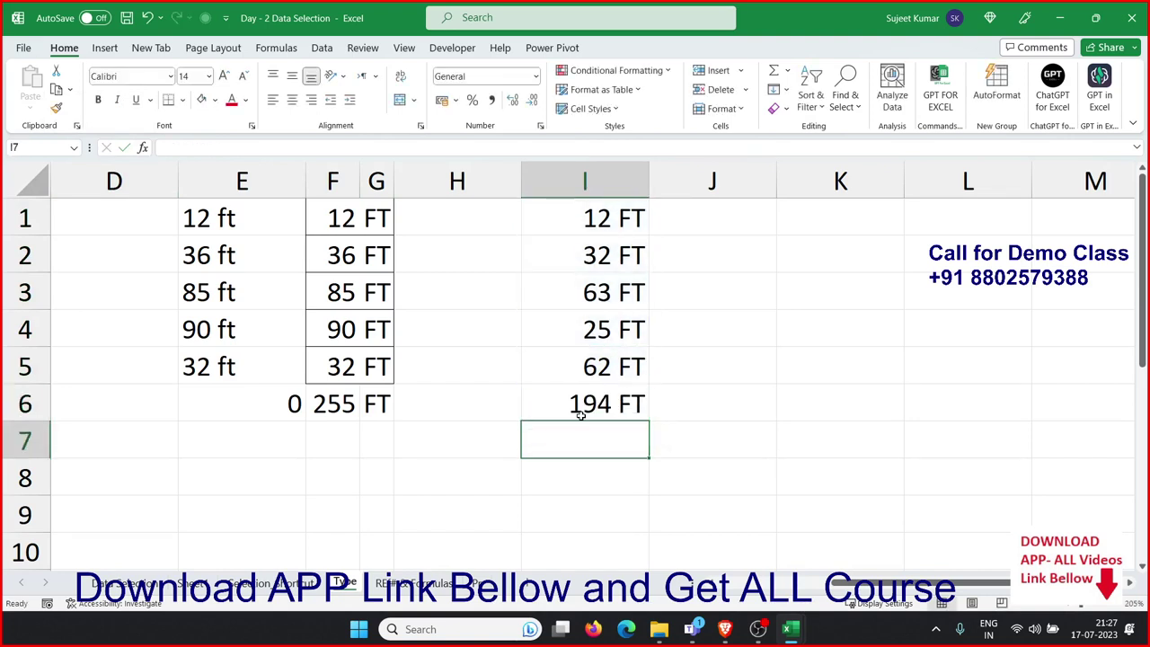
drag(598, 374, 579, 220)
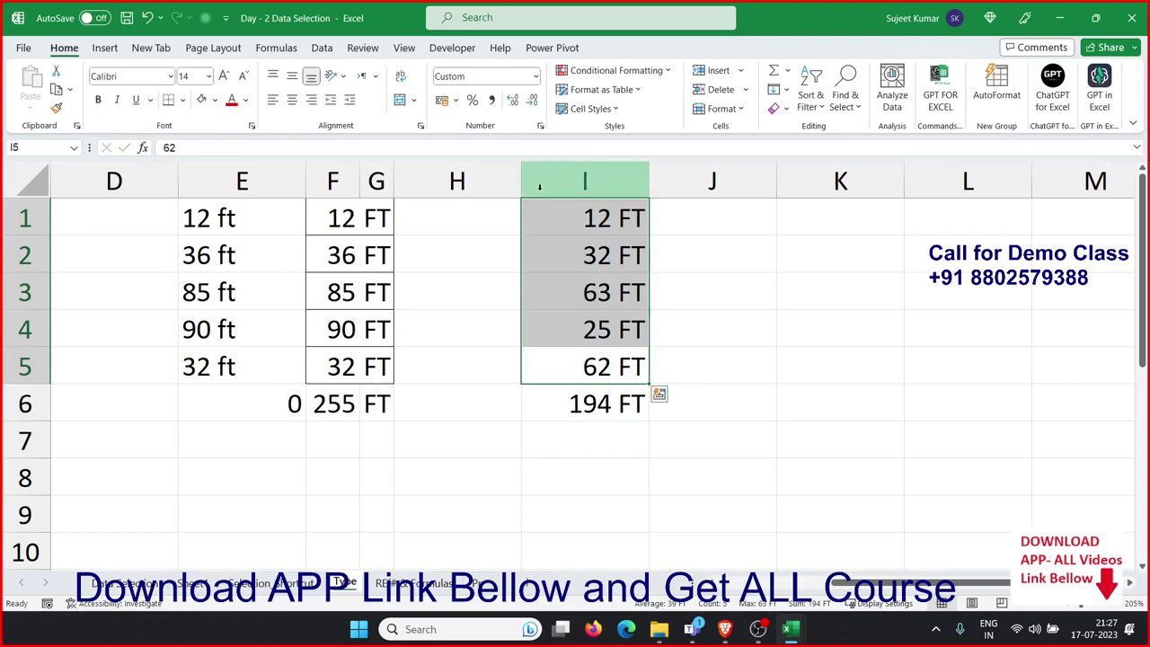
click(540, 127)
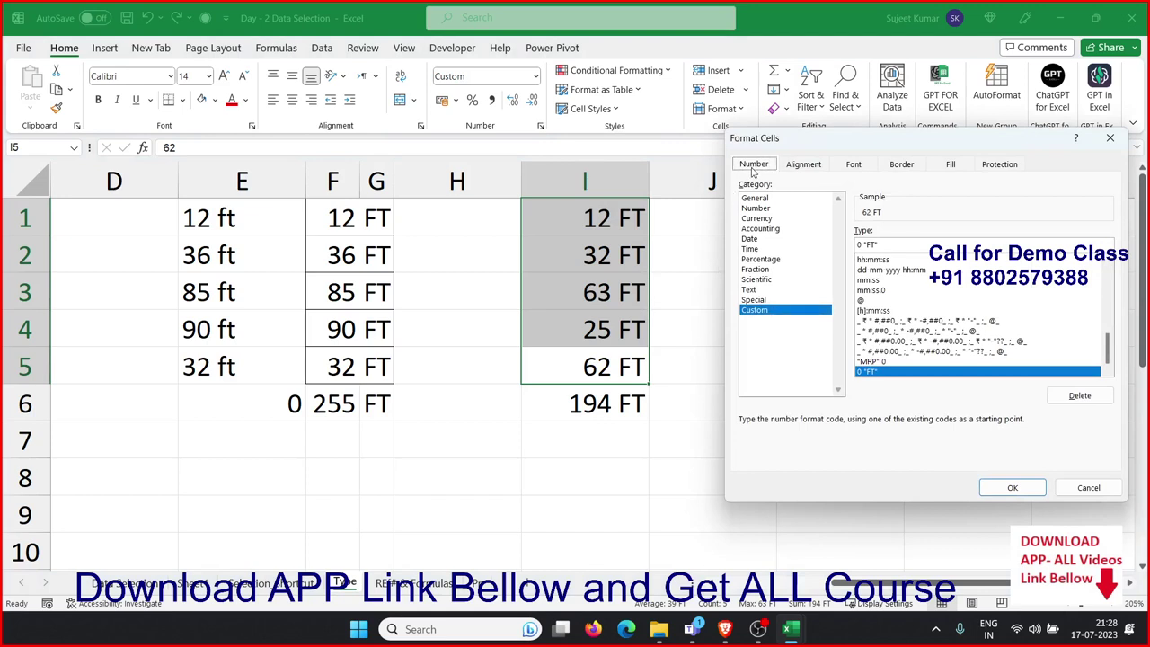
click(772, 300)
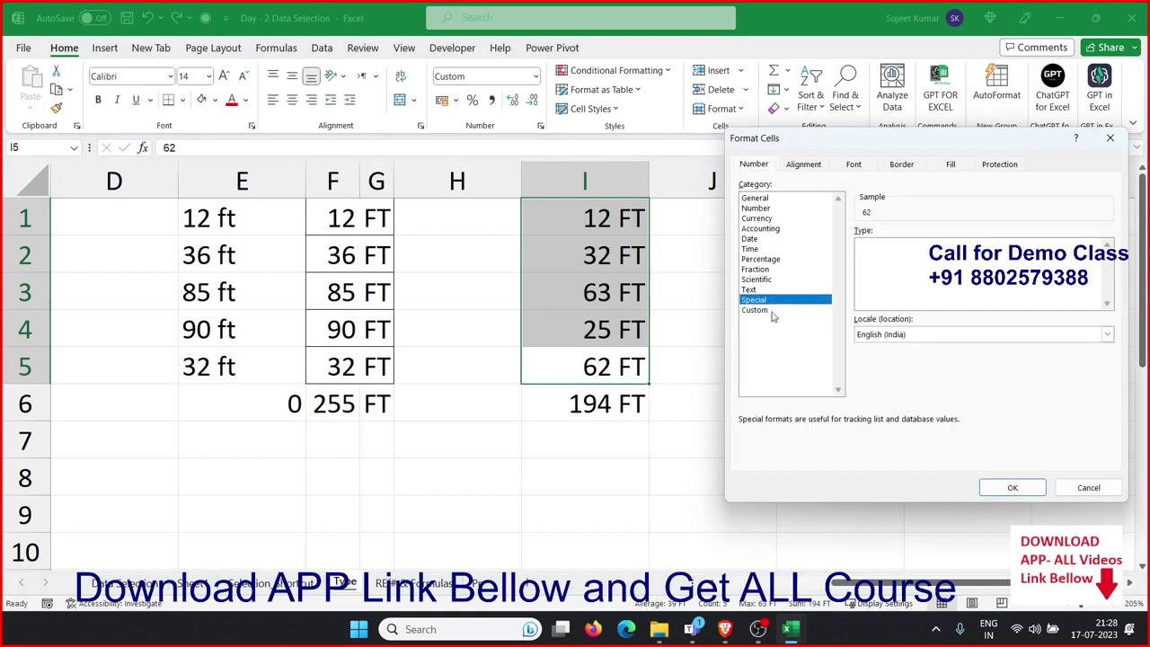
click(778, 310)
double_click(875, 245)
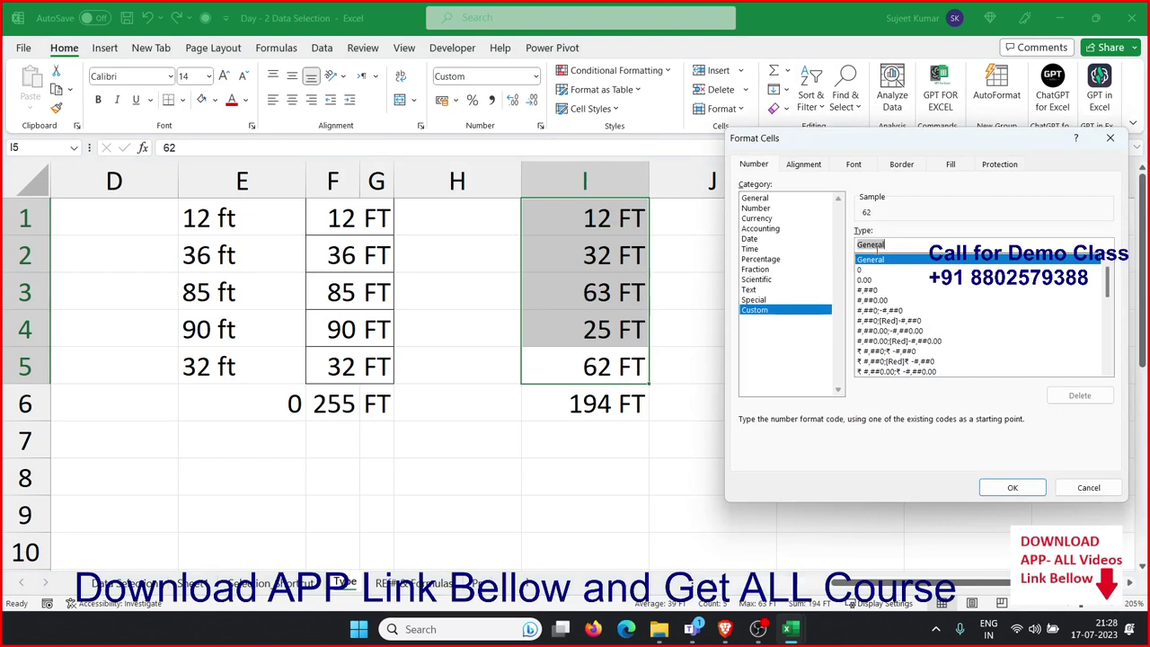
text(0 "F)
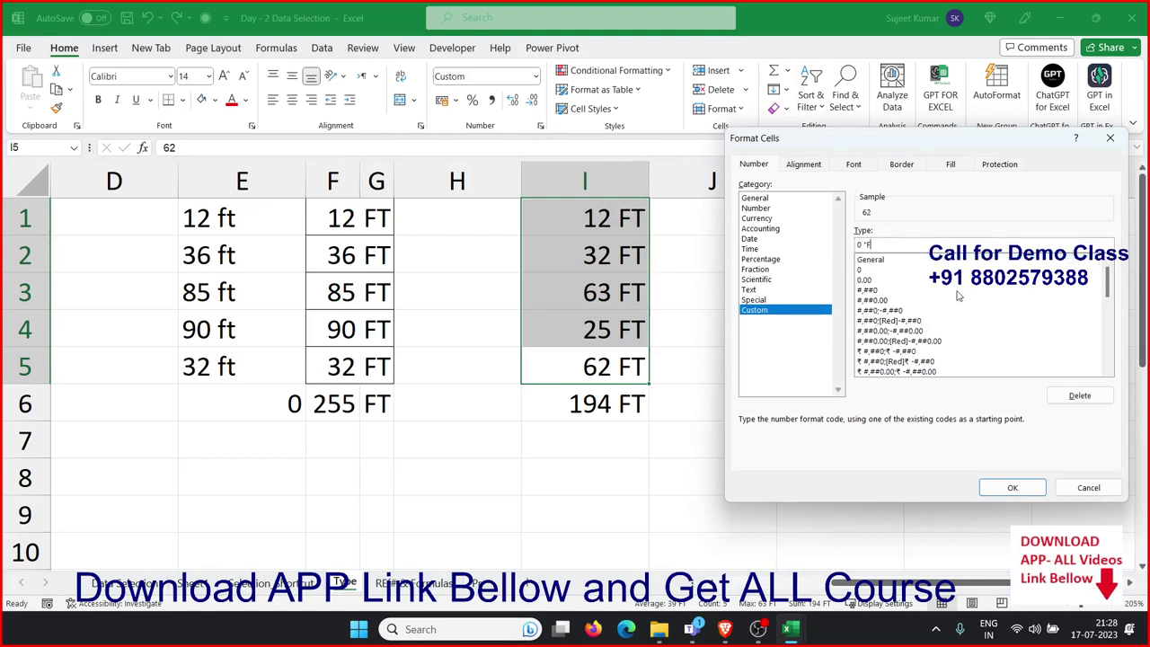
text(T)
click(985, 487)
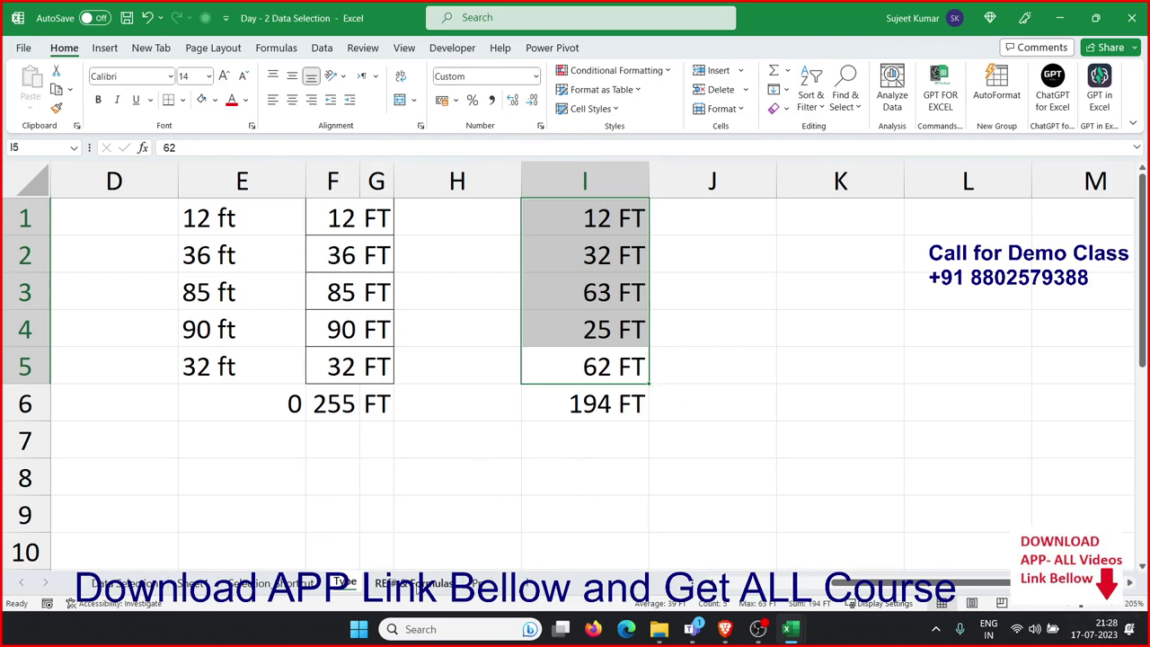
Switch to the REF#8 Formulas sheet and return to cell A1
click(415, 583)
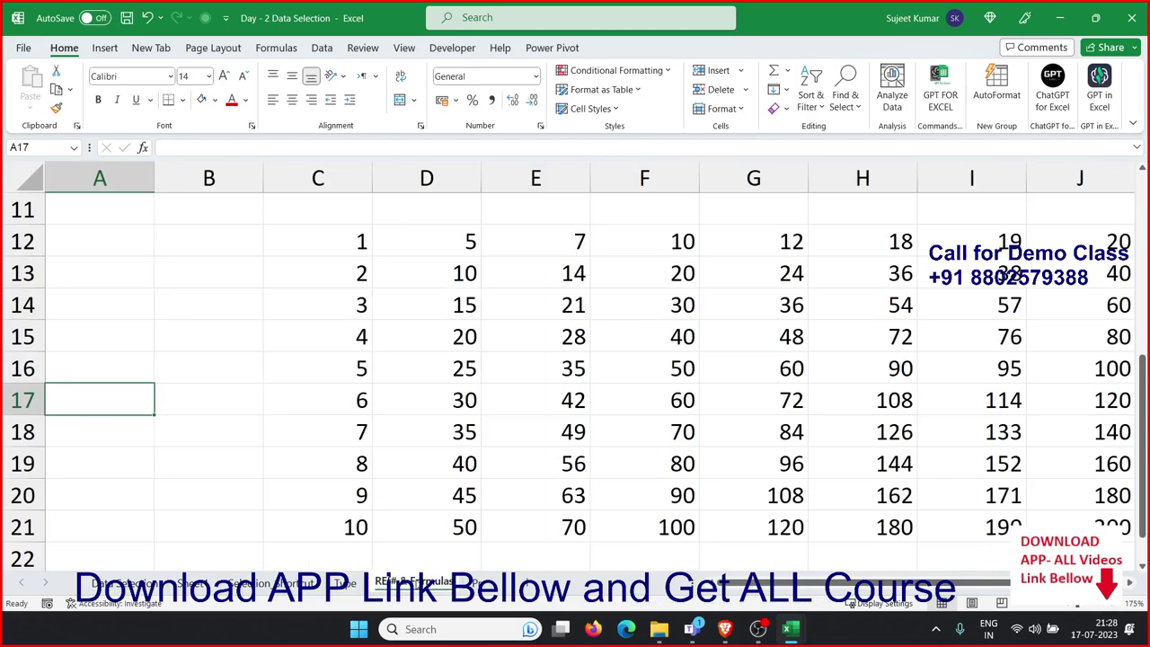
click(259, 311)
key(Up)
key(Left)
key(ctrl+Home)
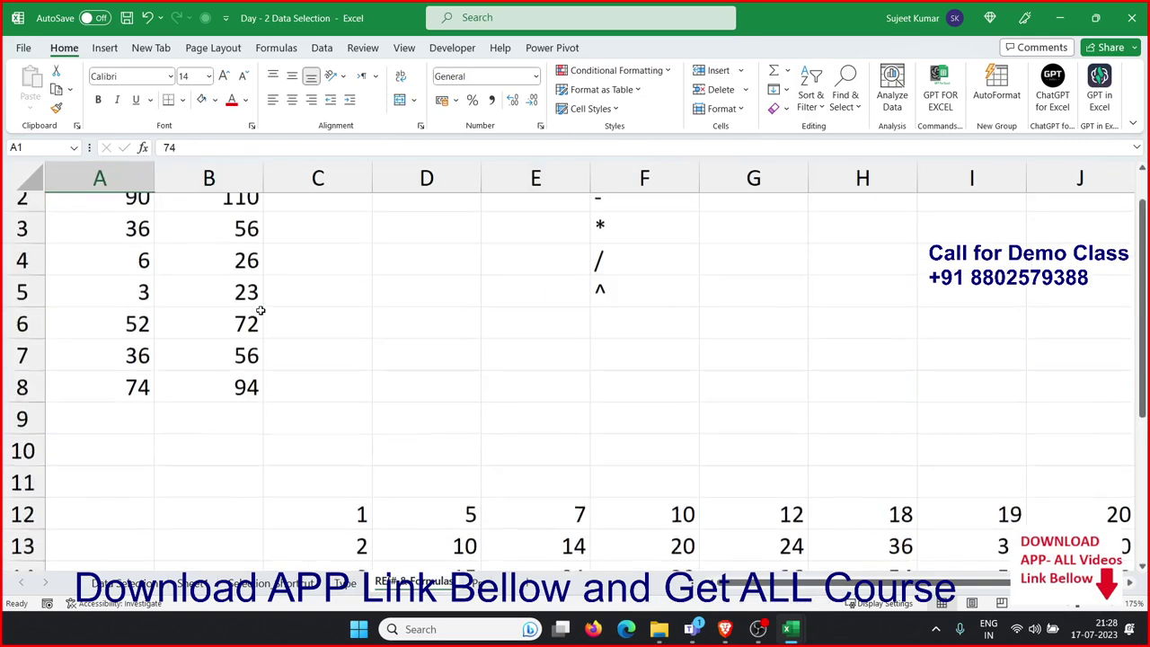
Select the results range B2:B8 in column B
key(Right)
key(Left)
key(Right)
key(Down)
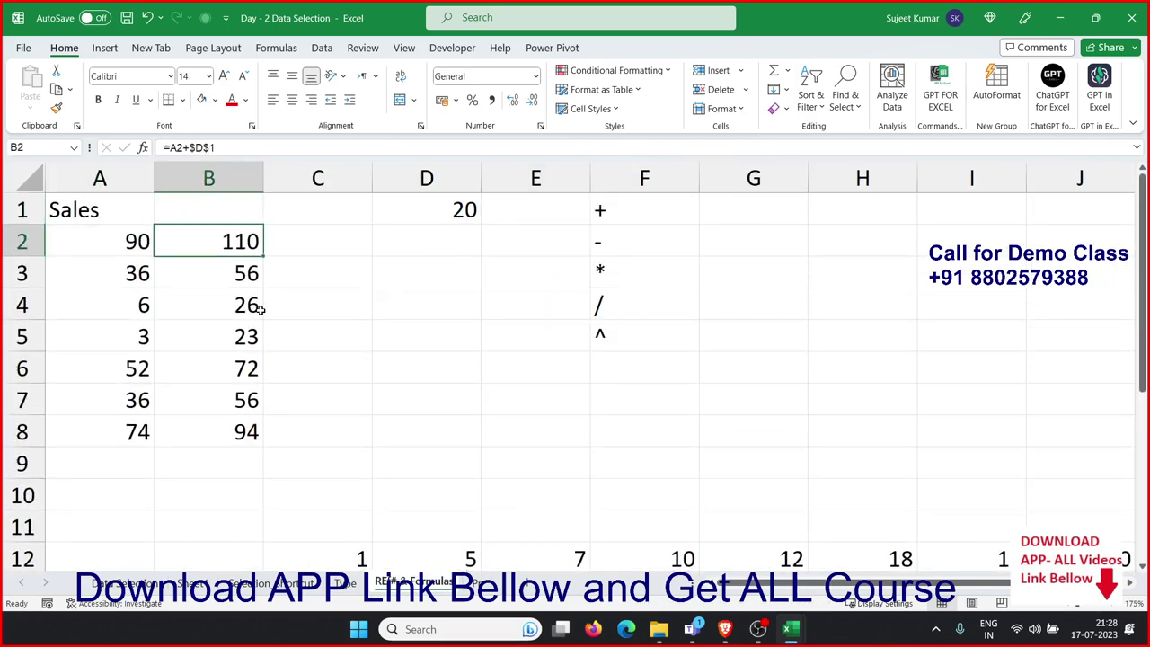
key(ctrl+shift+Down)
Select the Sales values A2:A8 and the column F operator symbols, ending back at B2
key(Left)
key(ctrl+shift+Down)
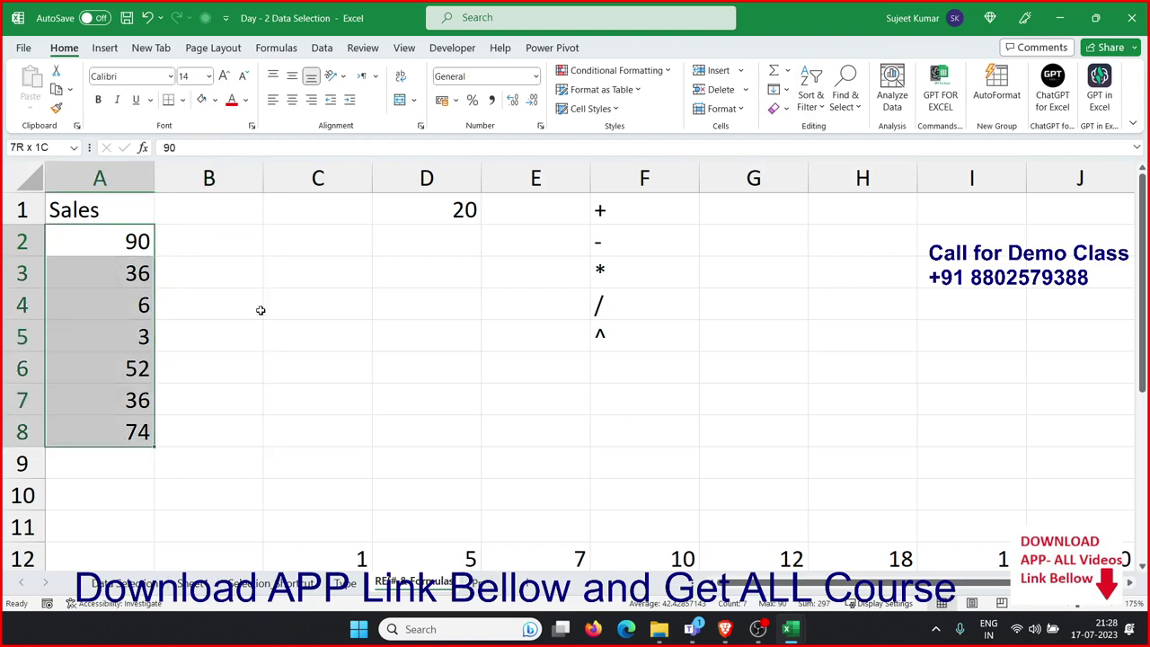
key(Right)
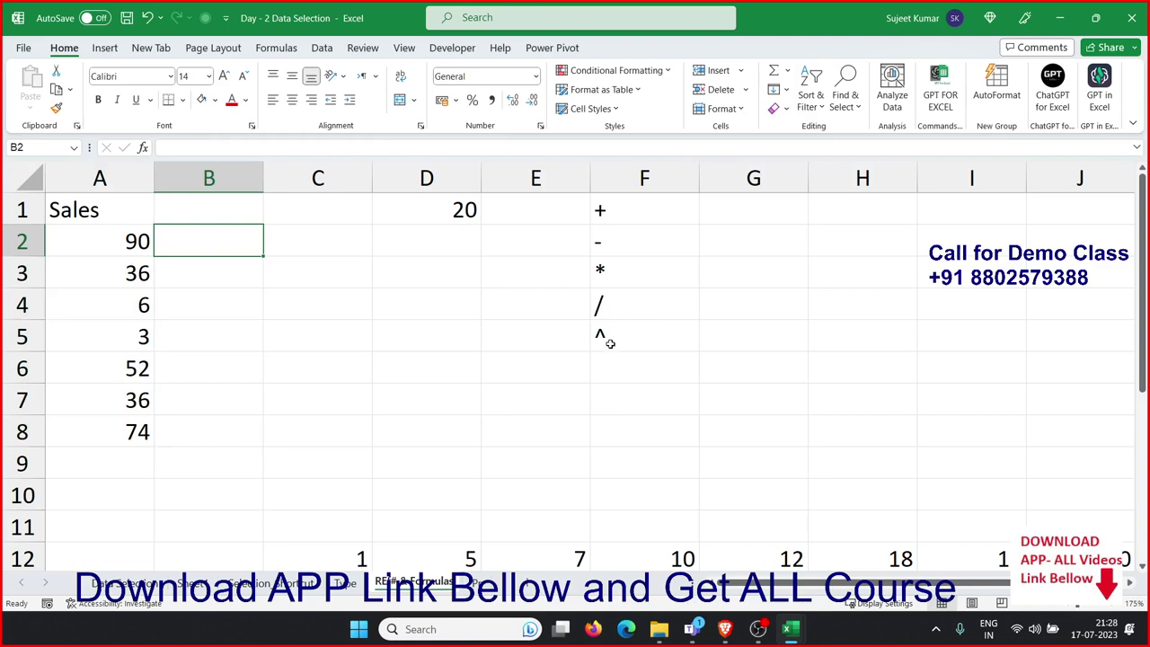
drag(608, 342, 594, 199)
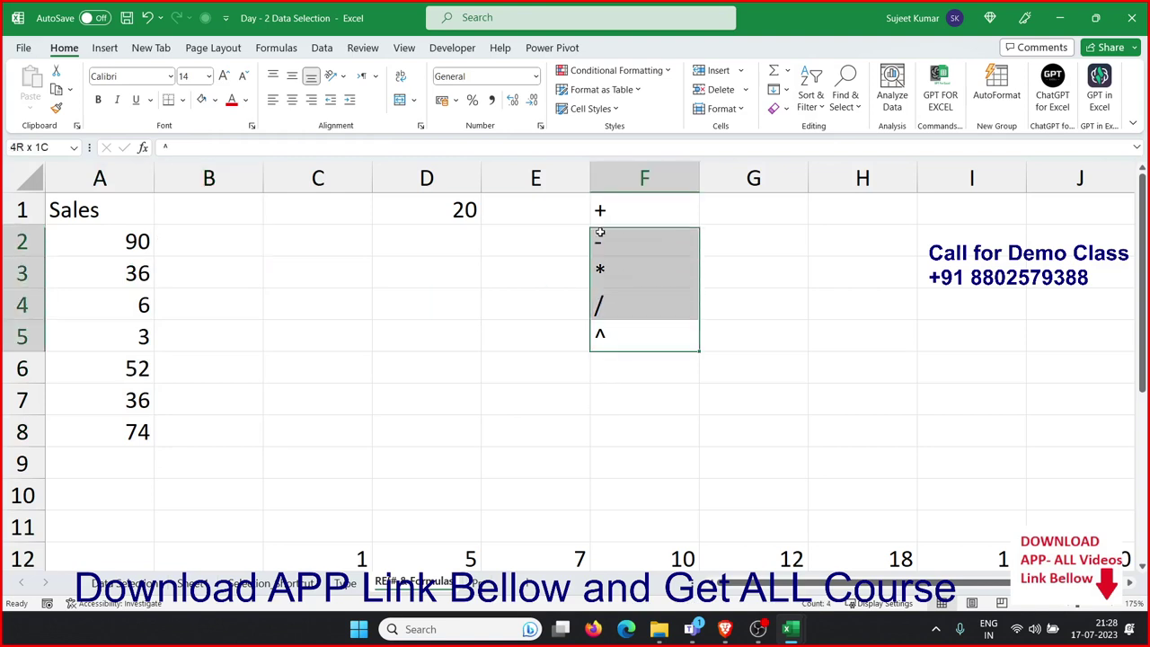
click(236, 242)
text(=)
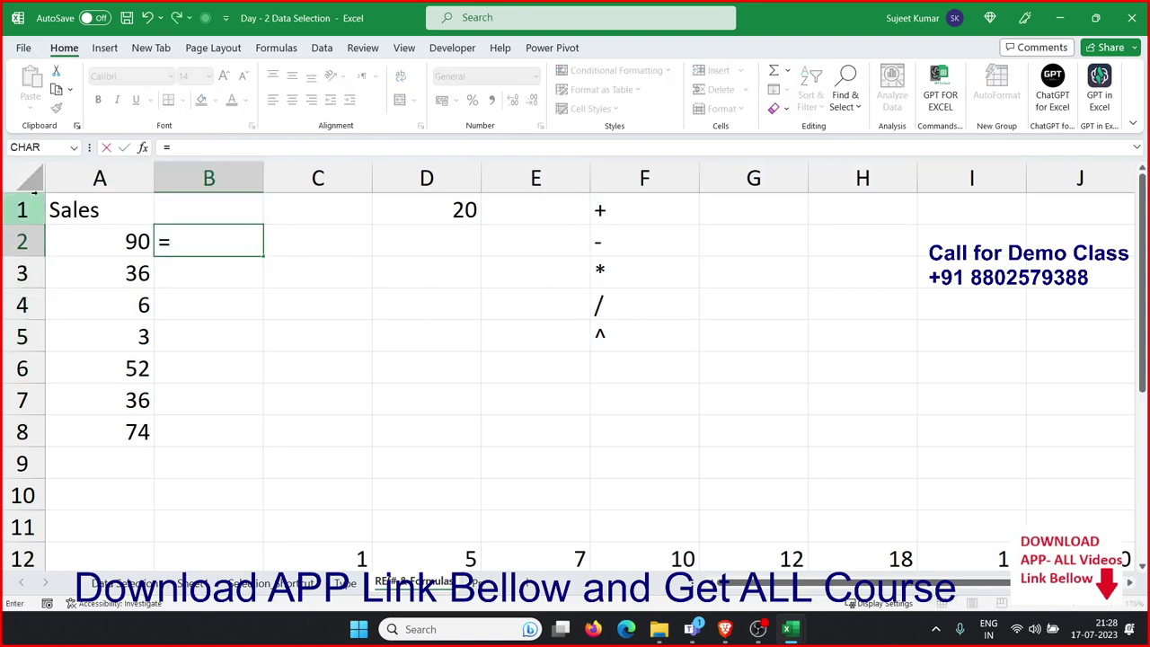
click(104, 248)
text(+)
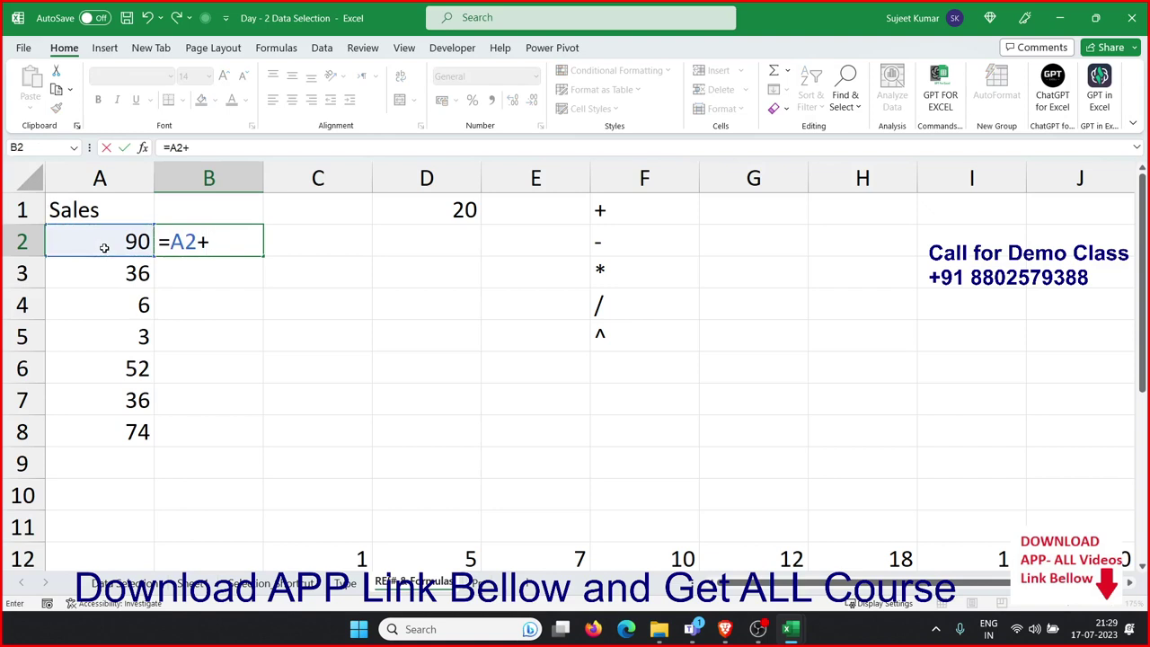
text(20)
key(Return)
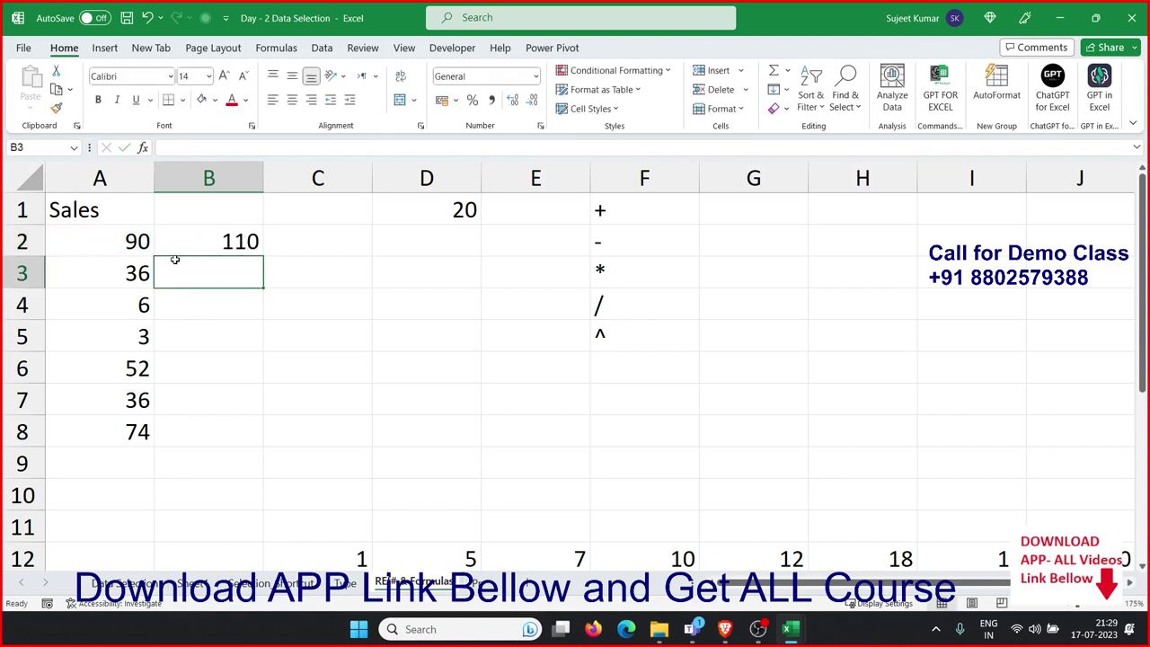
click(191, 243)
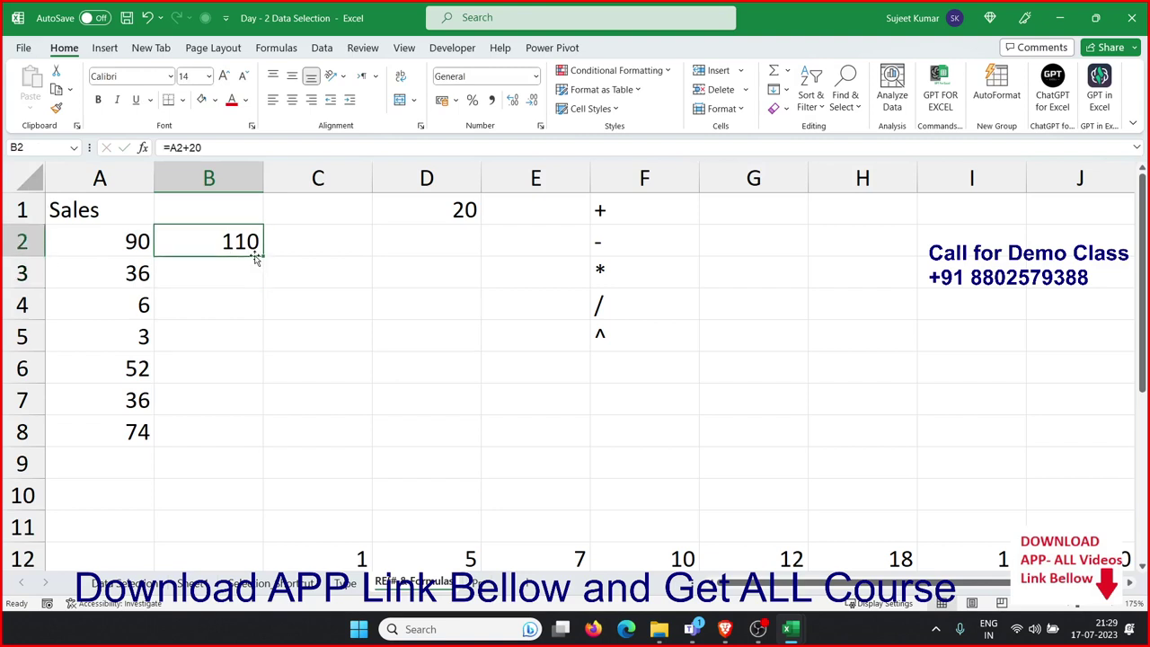
drag(260, 257, 261, 279)
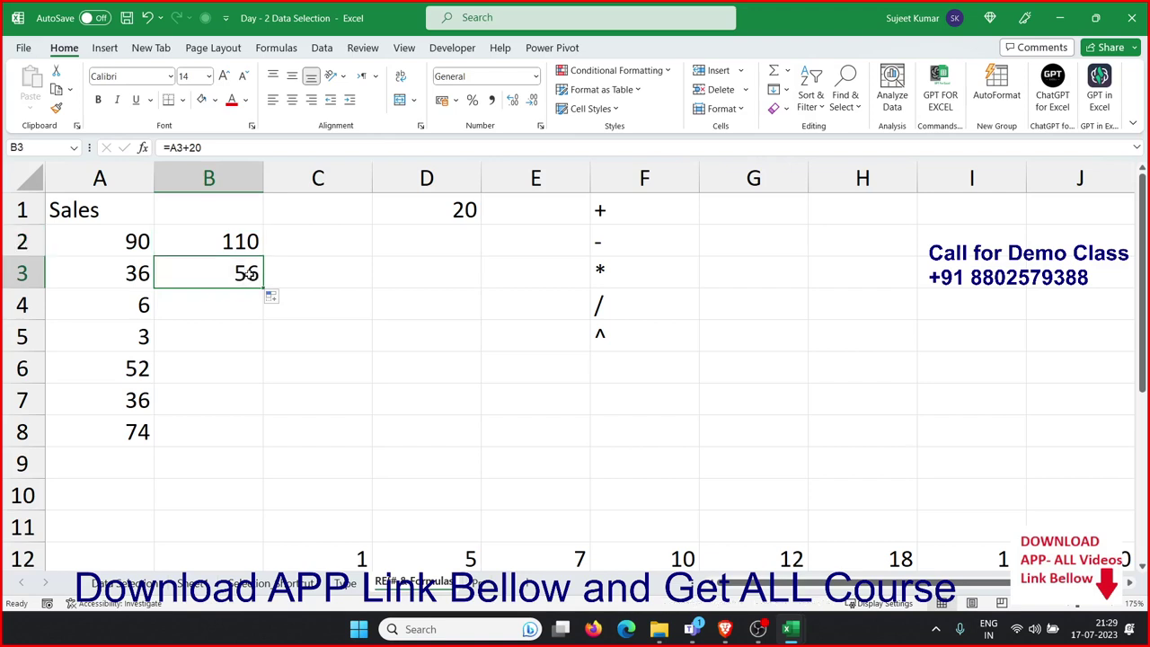
double_click(213, 279)
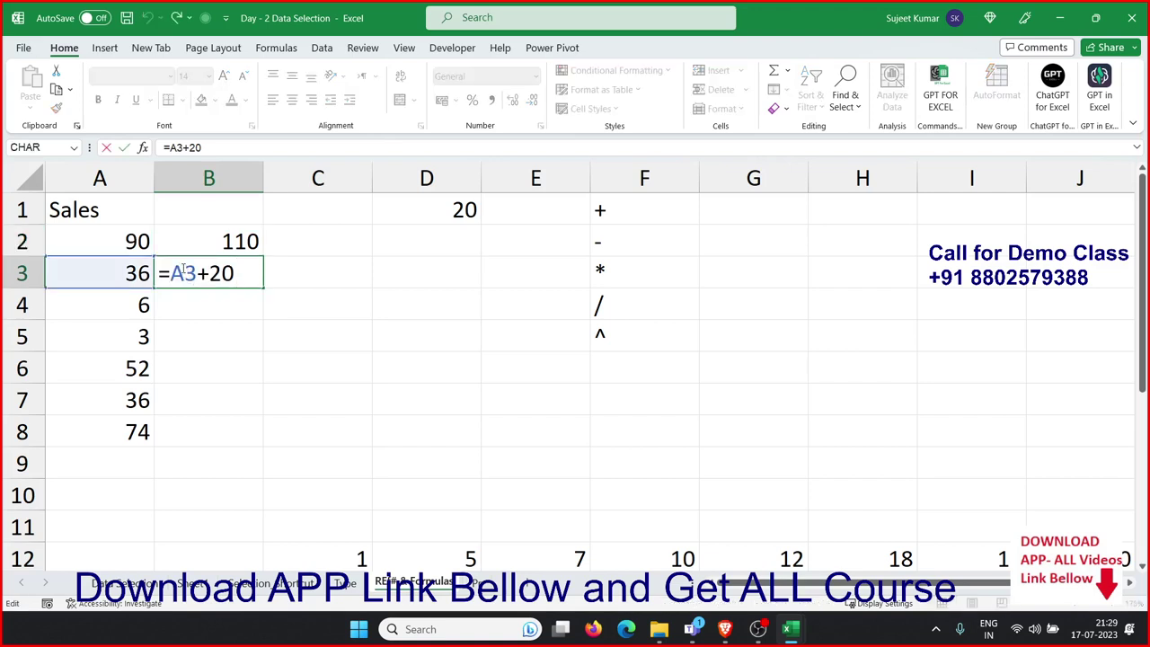
double_click(183, 273)
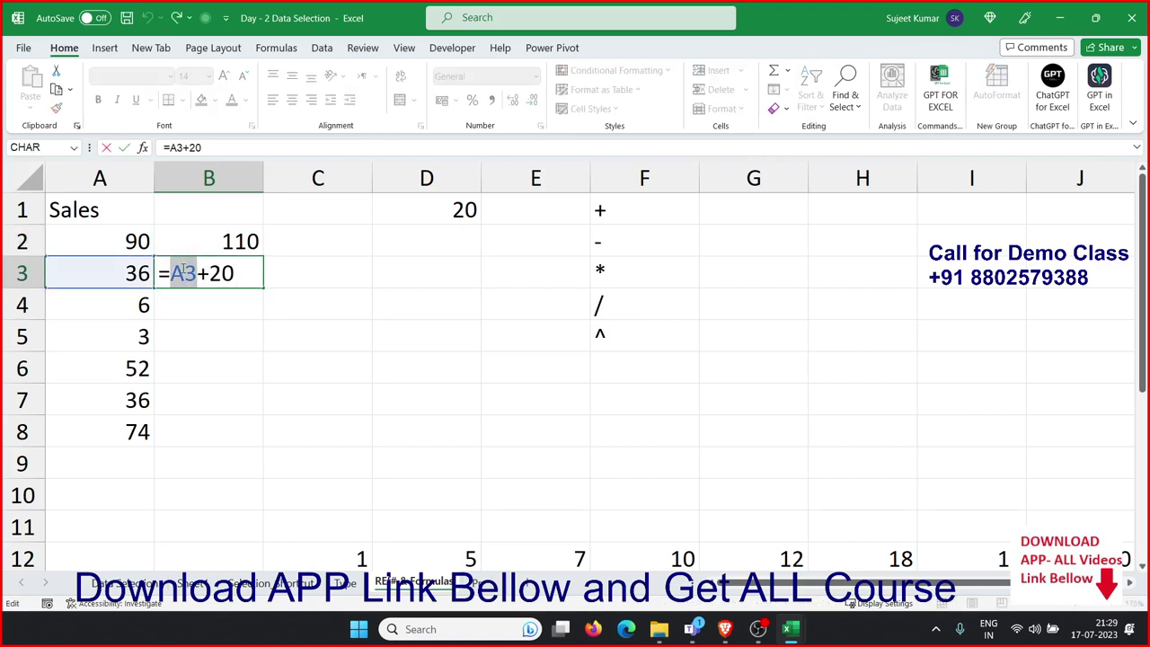
key(Return)
click(266, 262)
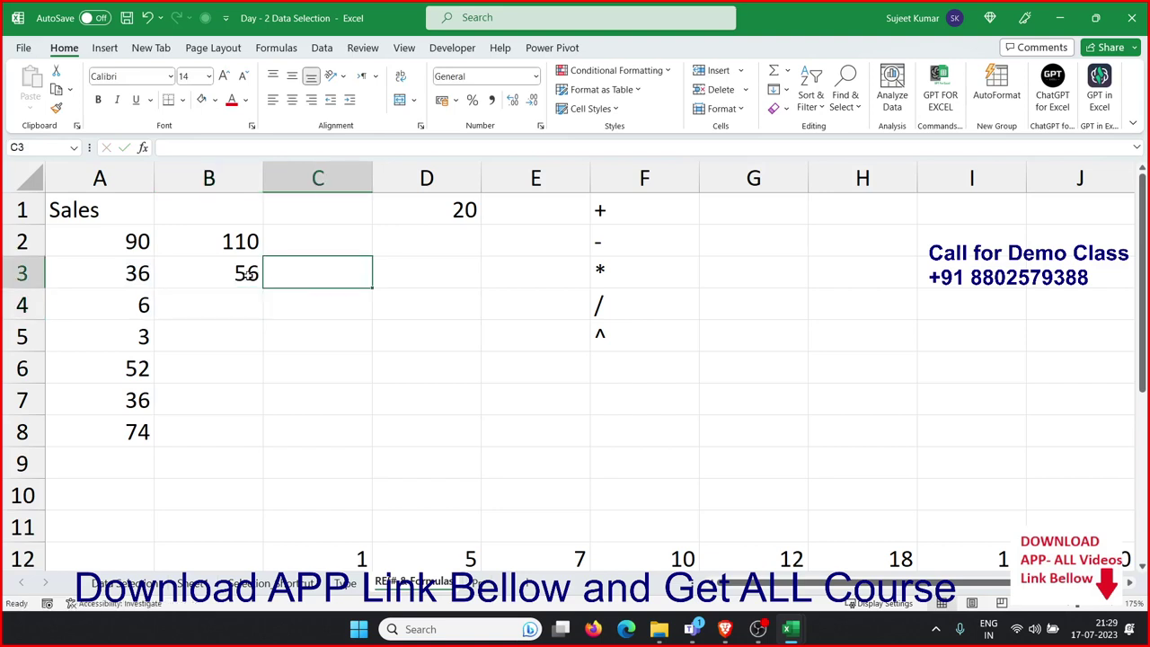
click(248, 275)
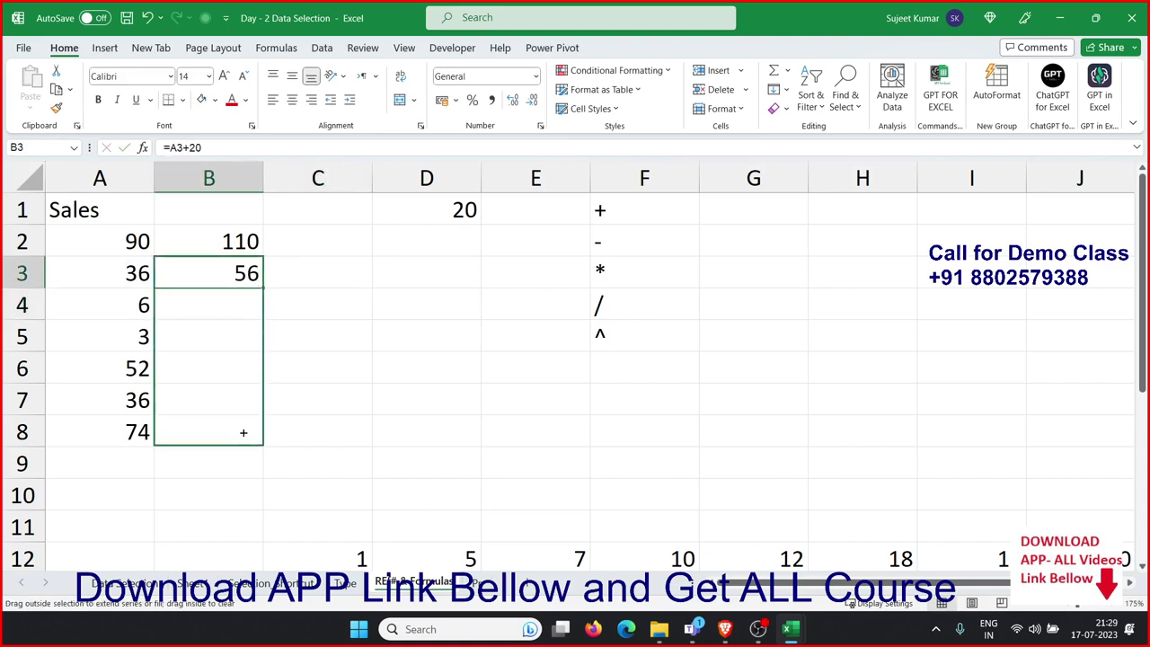
drag(264, 287, 243, 431)
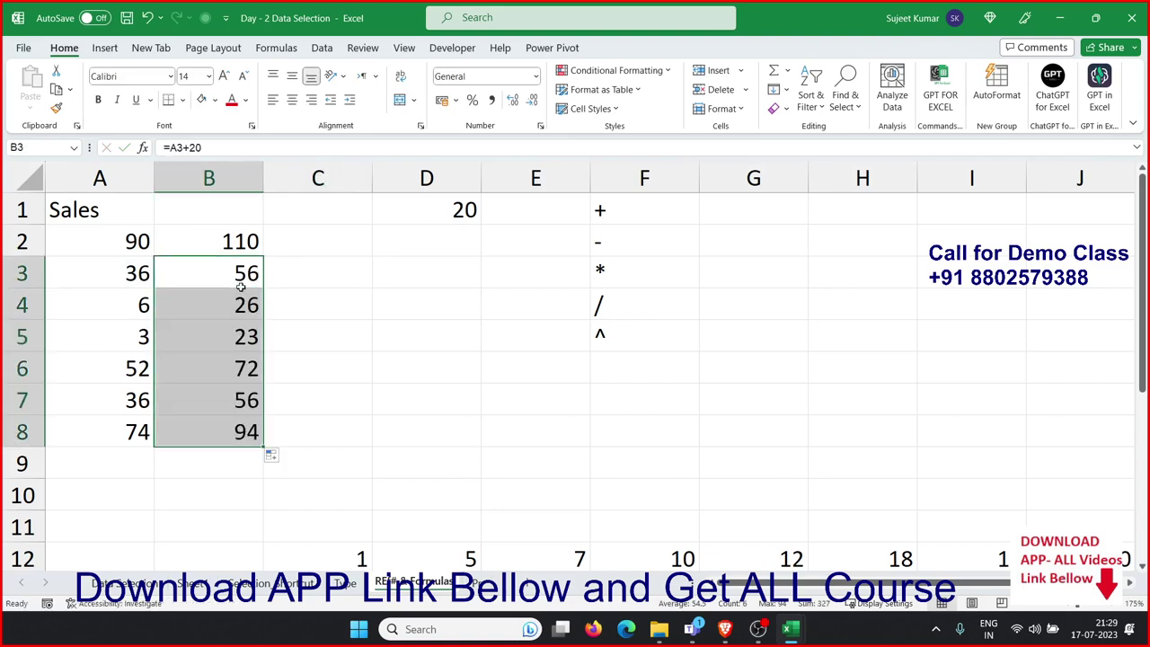
double_click(236, 240)
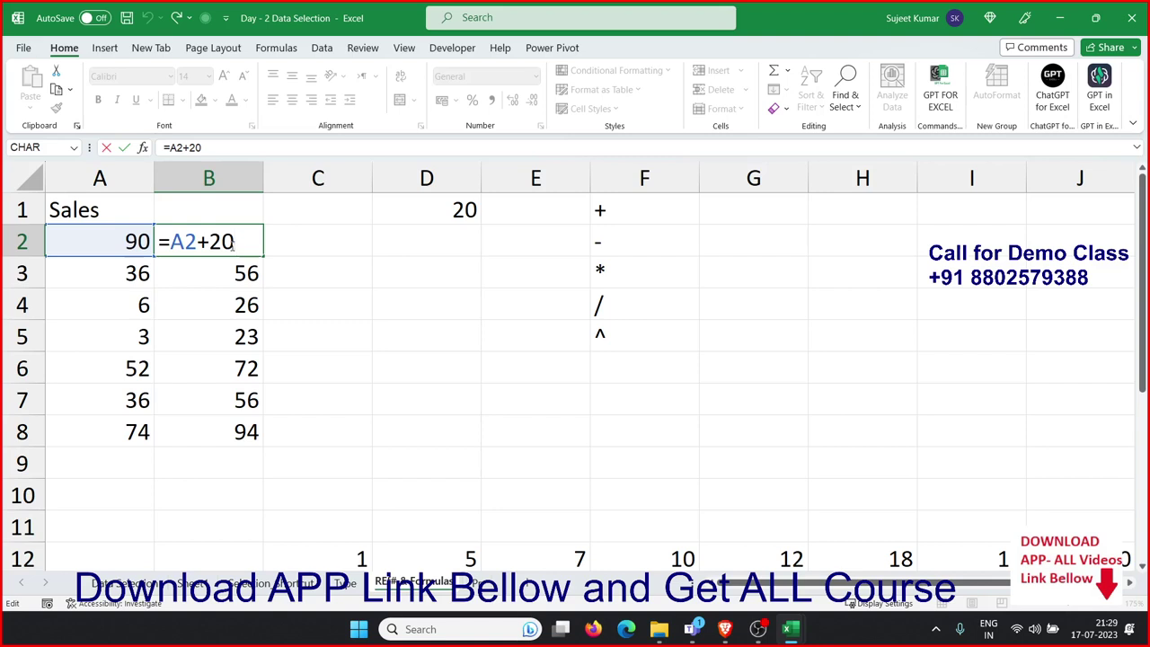
key(Return)
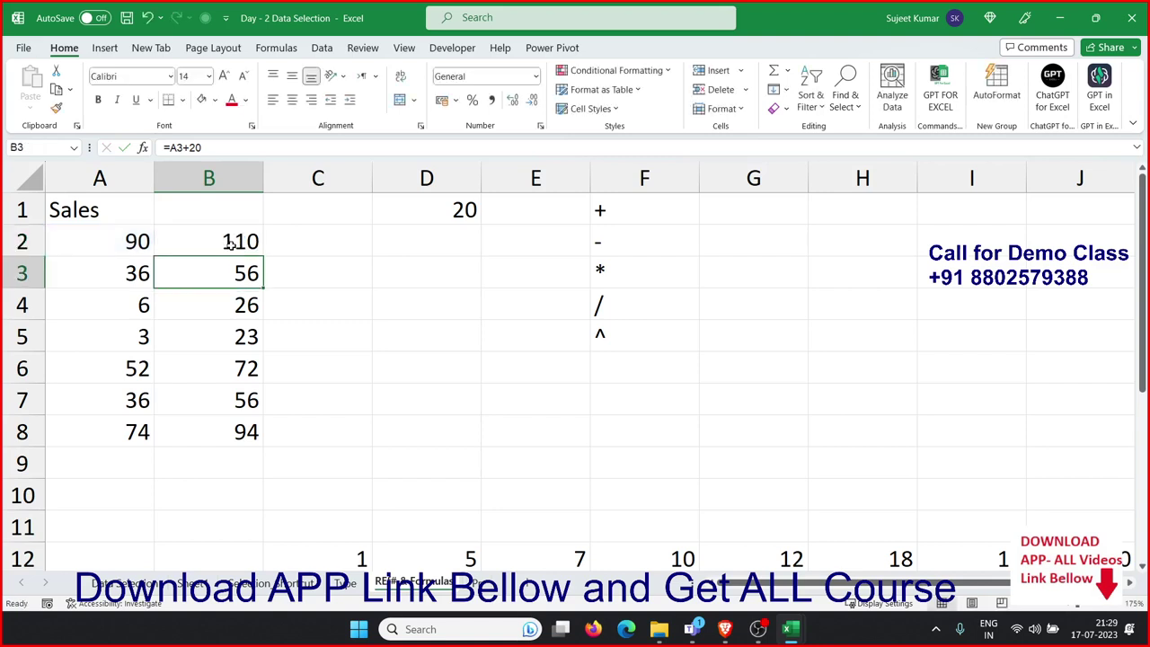
click(231, 243)
key(ctrl+shift+Down)
Clear column B's formulas and enter 20 in cell D1
key(Delete)
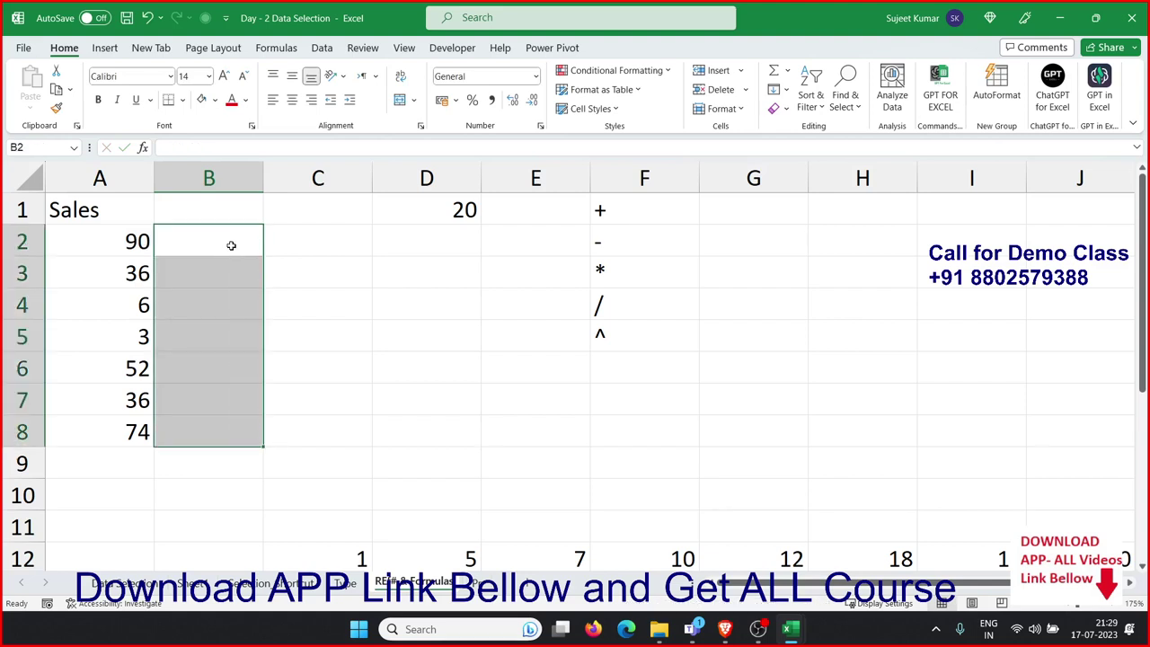
drag(231, 212, 231, 270)
key(Right)
key(Right)
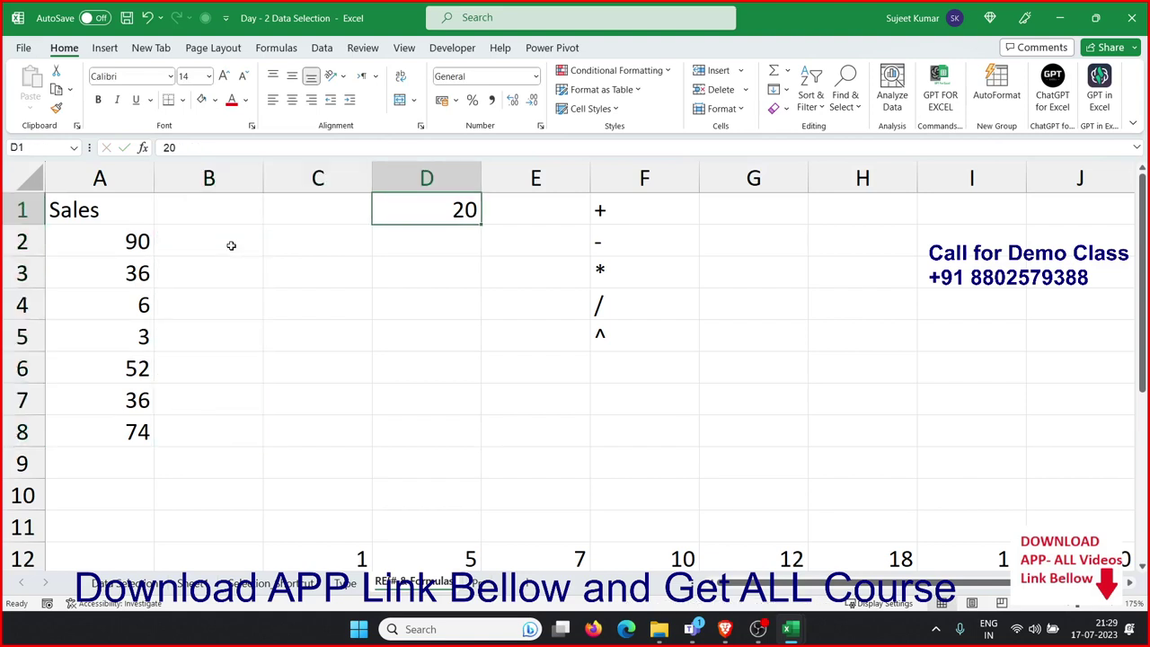
text(20)
key(Return)
Enter =A2+D1 in B2 and copy it down to B3
click(231, 246)
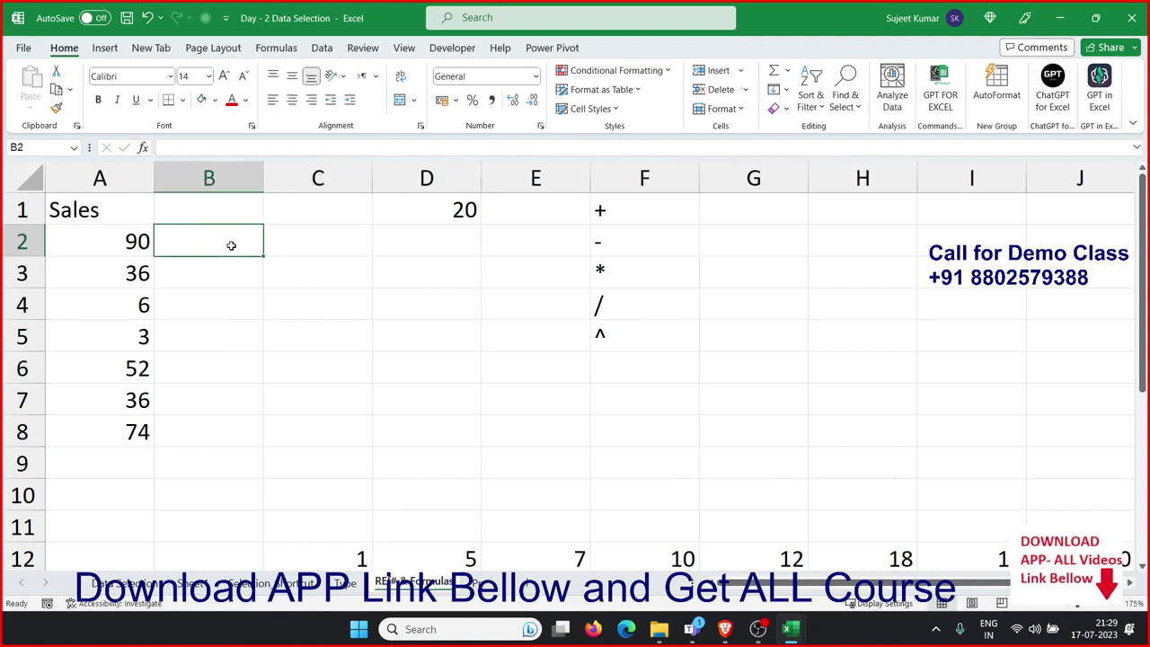
text(=)
click(136, 243)
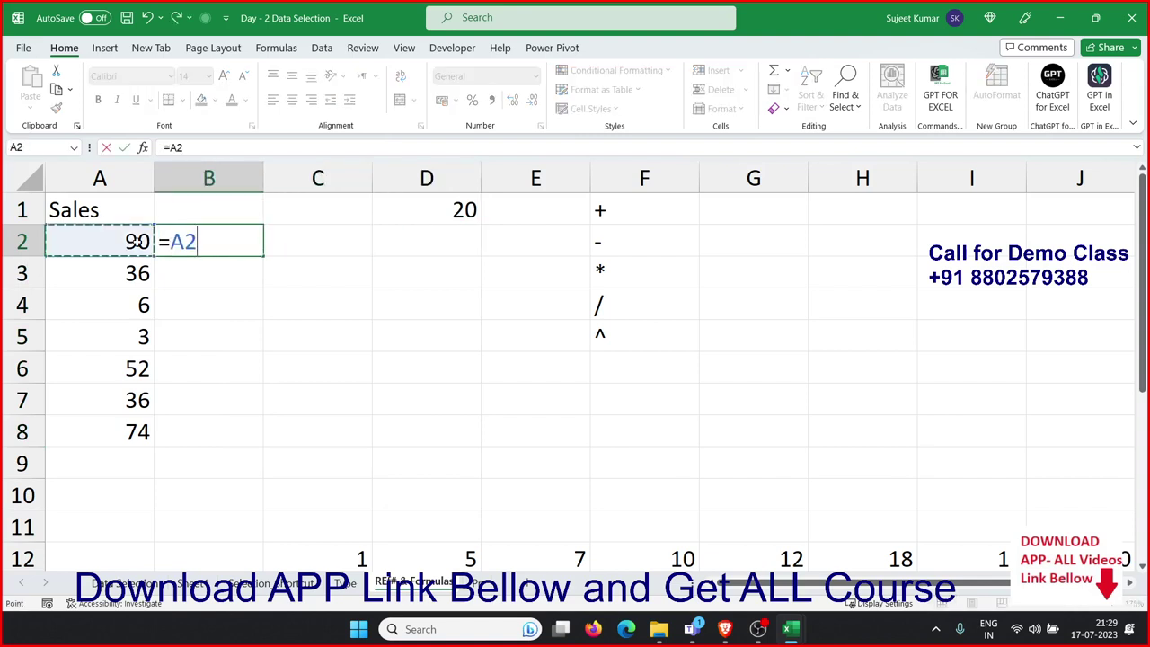
text(+)
click(461, 208)
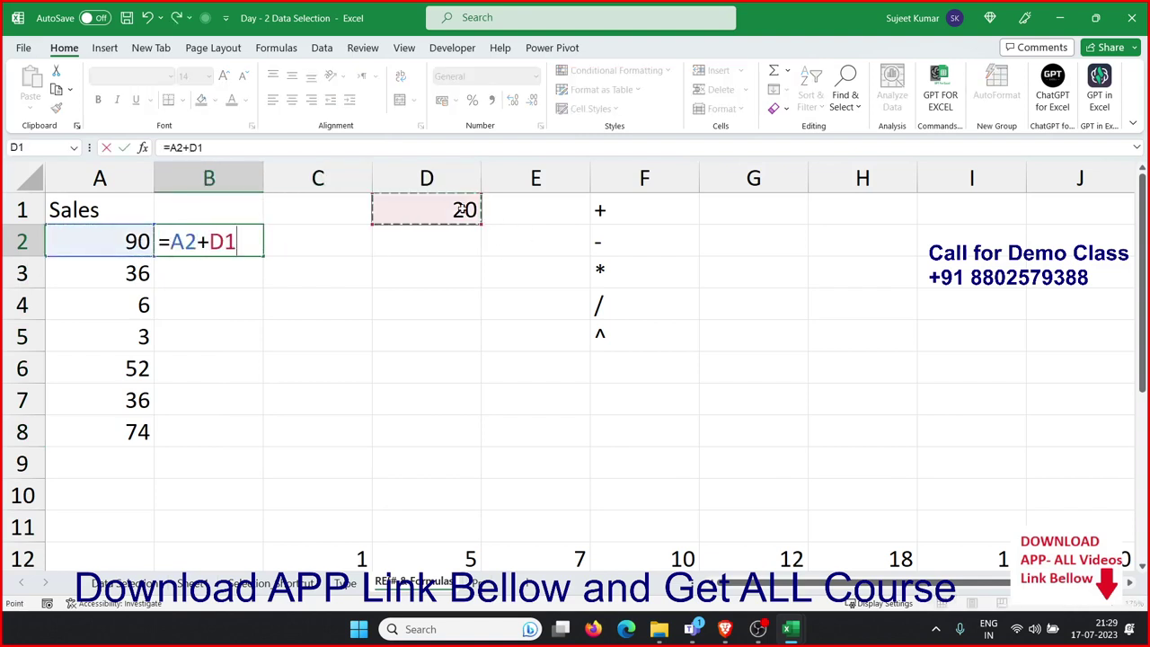
key(Return)
click(270, 240)
click(257, 252)
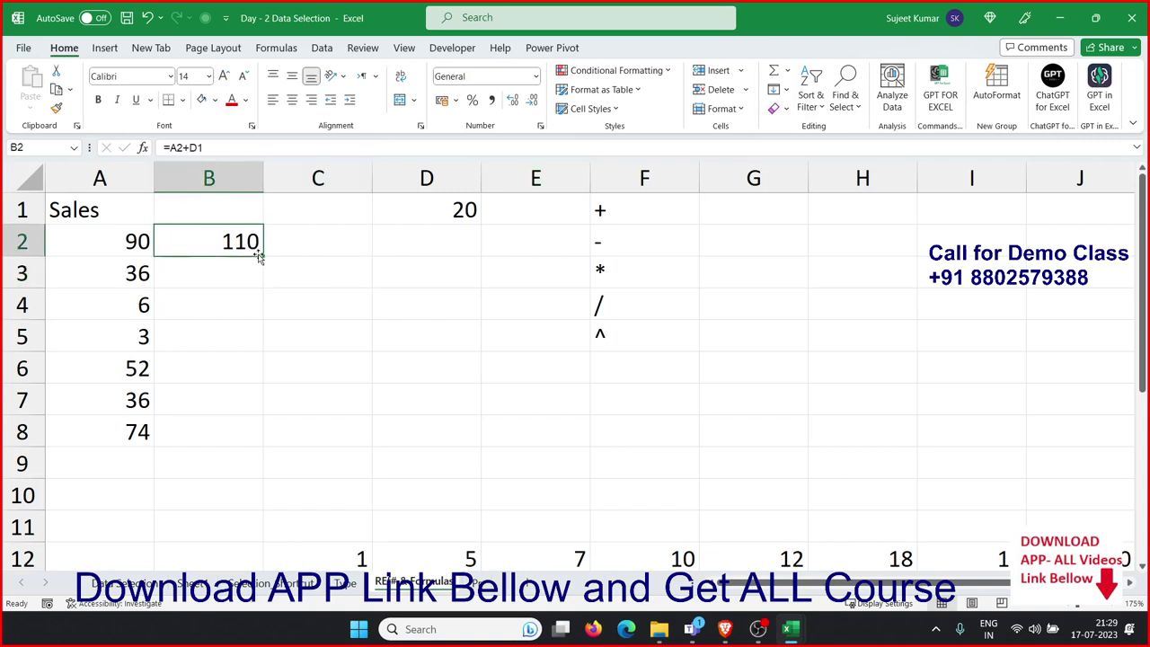
drag(260, 257, 261, 278)
Compare the B2 and B3 formulas, spotting B3's shifted D2 reference
double_click(251, 244)
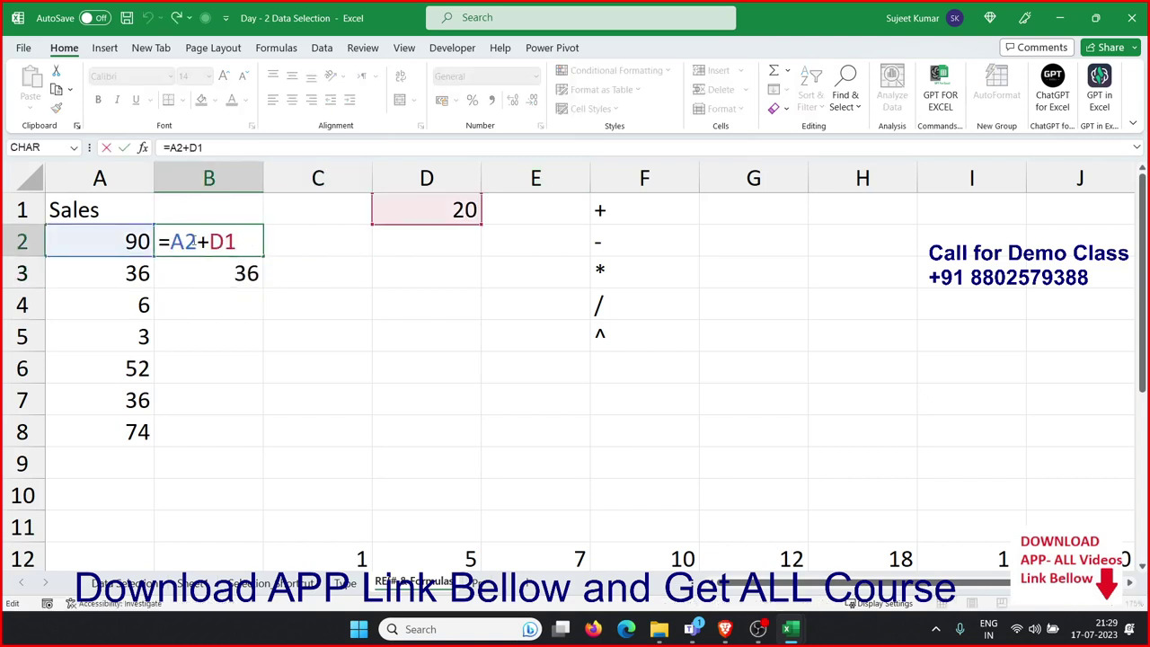
key(Return)
double_click(191, 270)
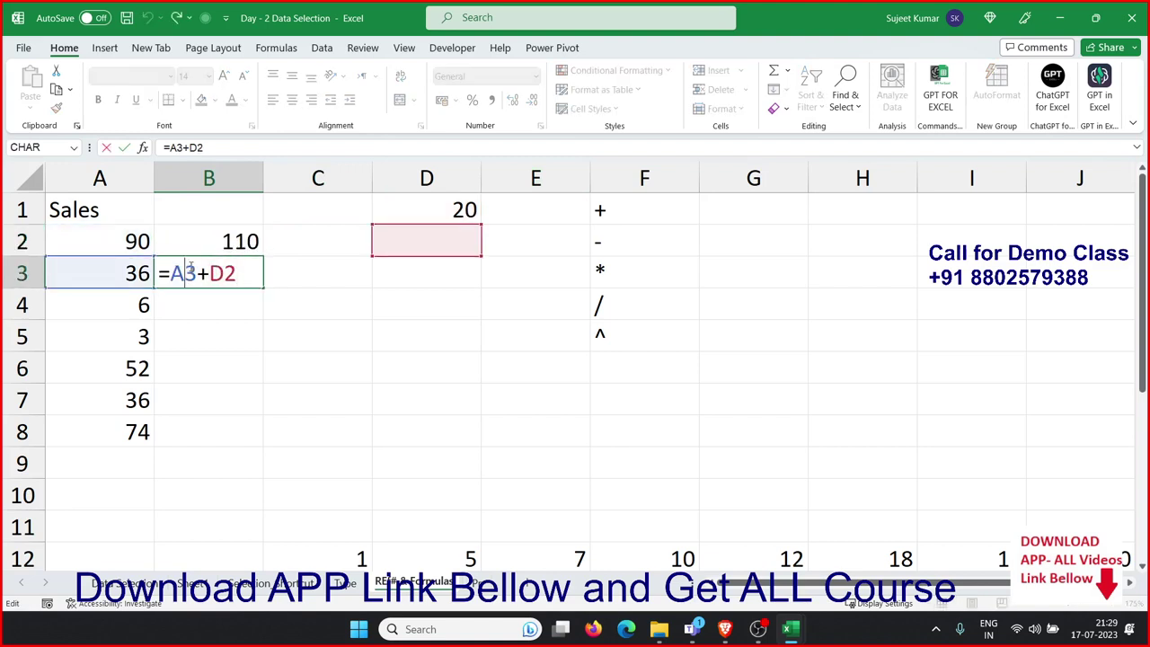
key(Escape)
double_click(225, 241)
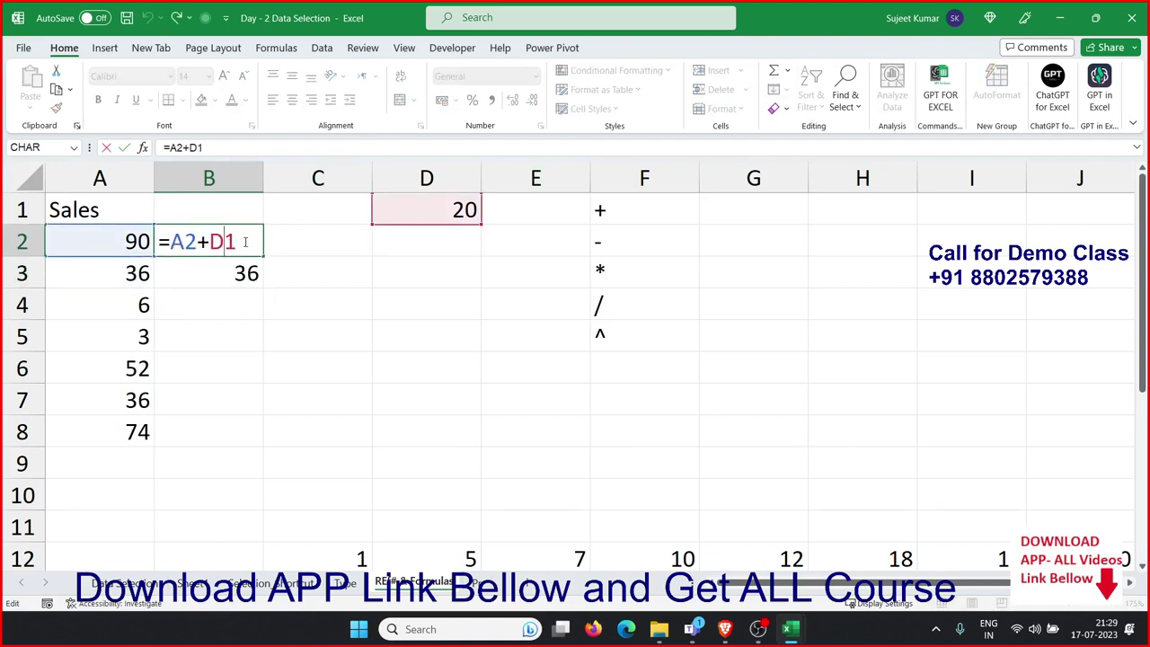
key(Return)
double_click(257, 275)
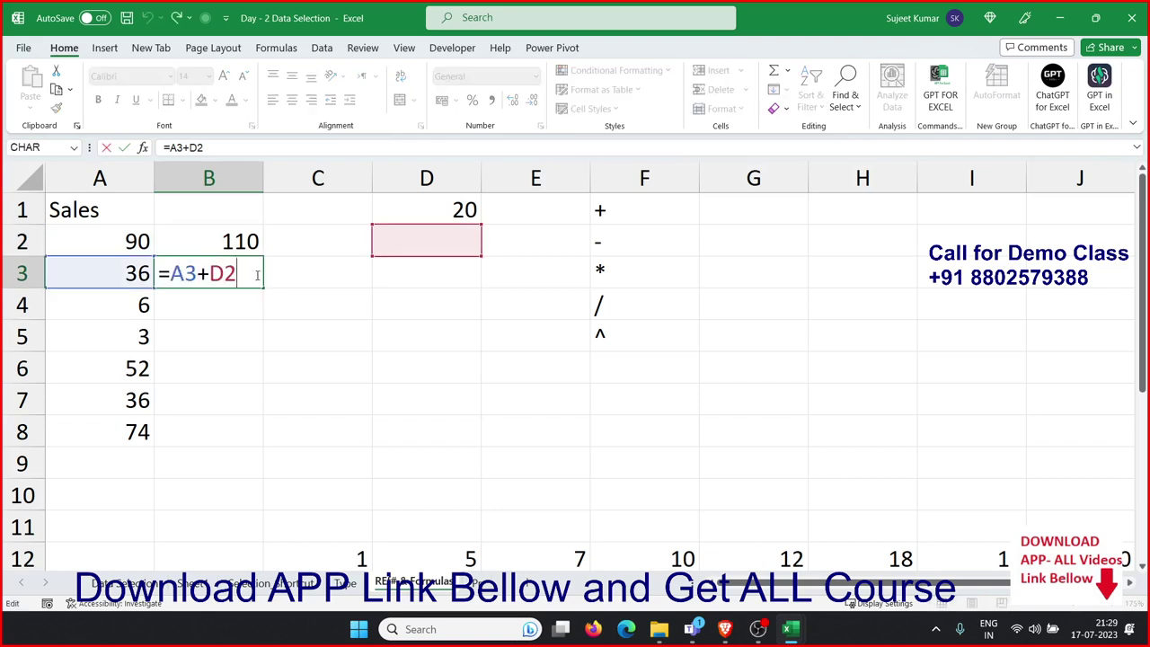
double_click(222, 273)
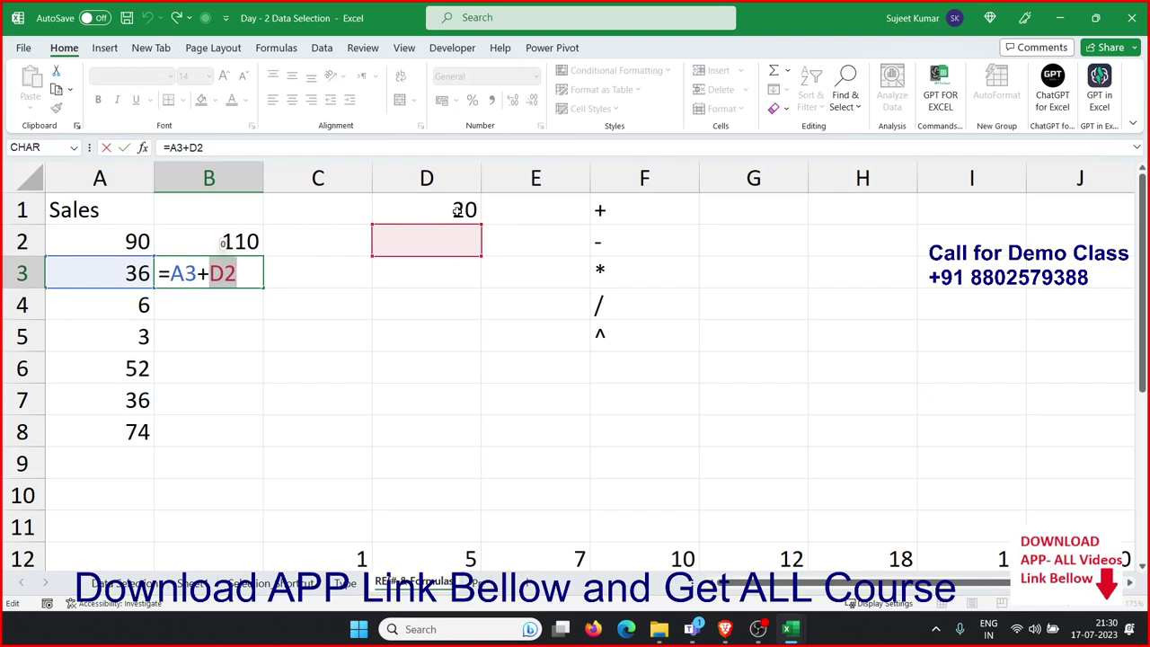
key(ctrl+Return)
Clear B3 and edit B2's formula to lock the row as =A2+D$1
key(Delete)
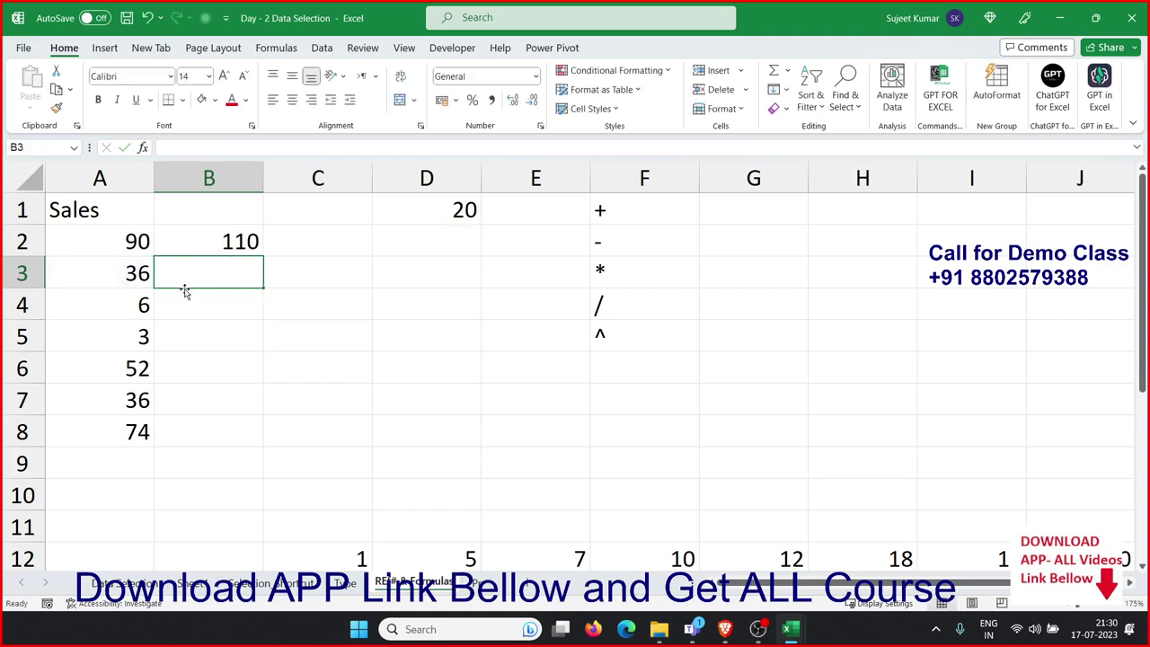
key(Up)
double_click(255, 242)
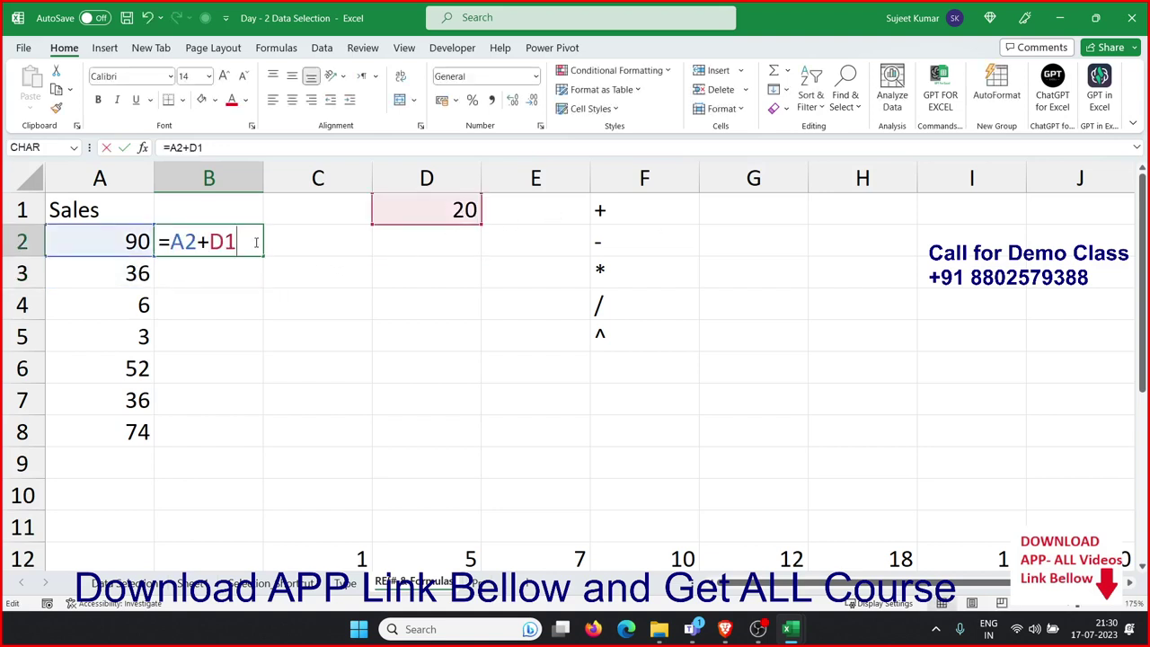
click(227, 241)
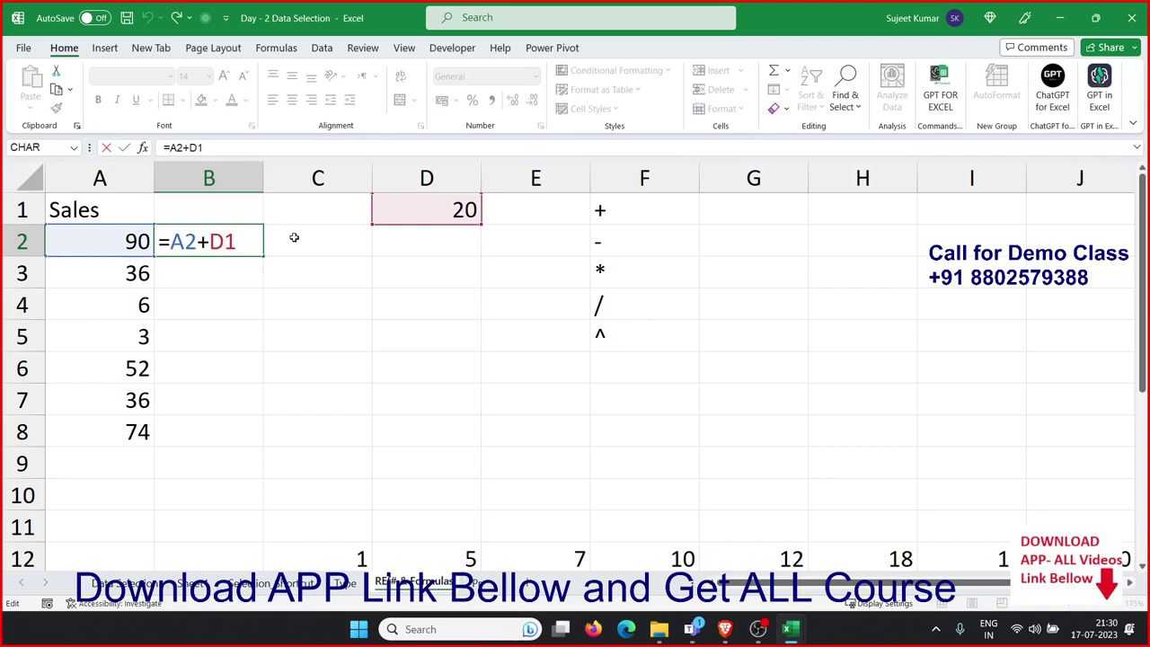
text($)
Fill B2's =A2+D$1 down to B8 and check the references in B3 and B4
key(Return)
key(Up)
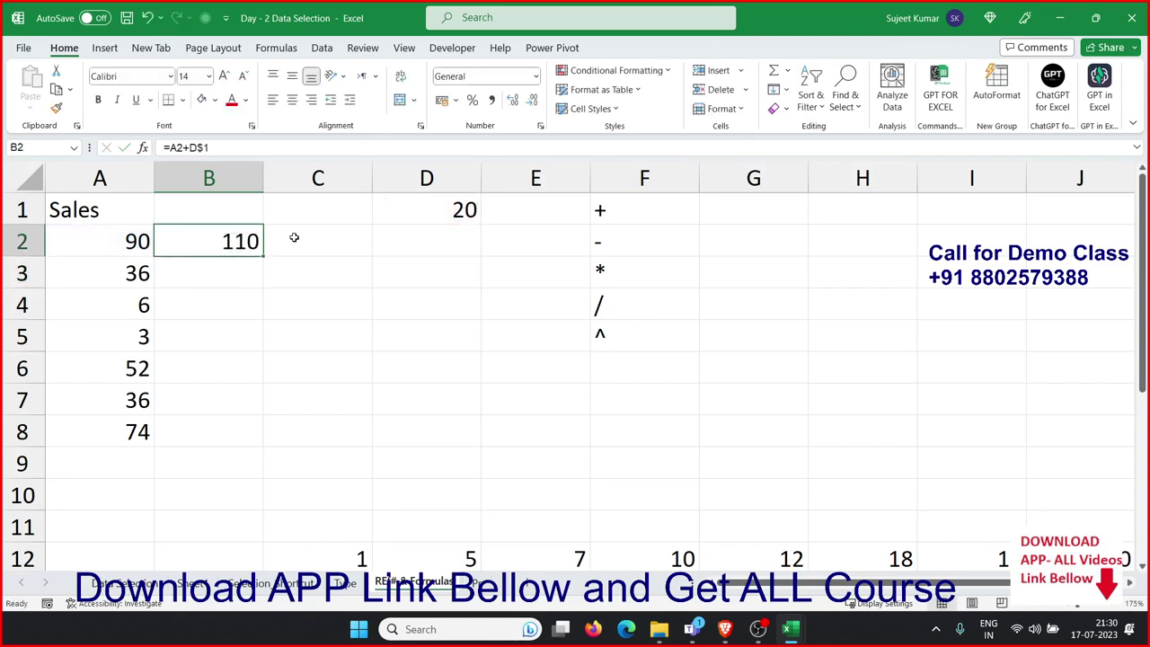
drag(260, 260, 244, 438)
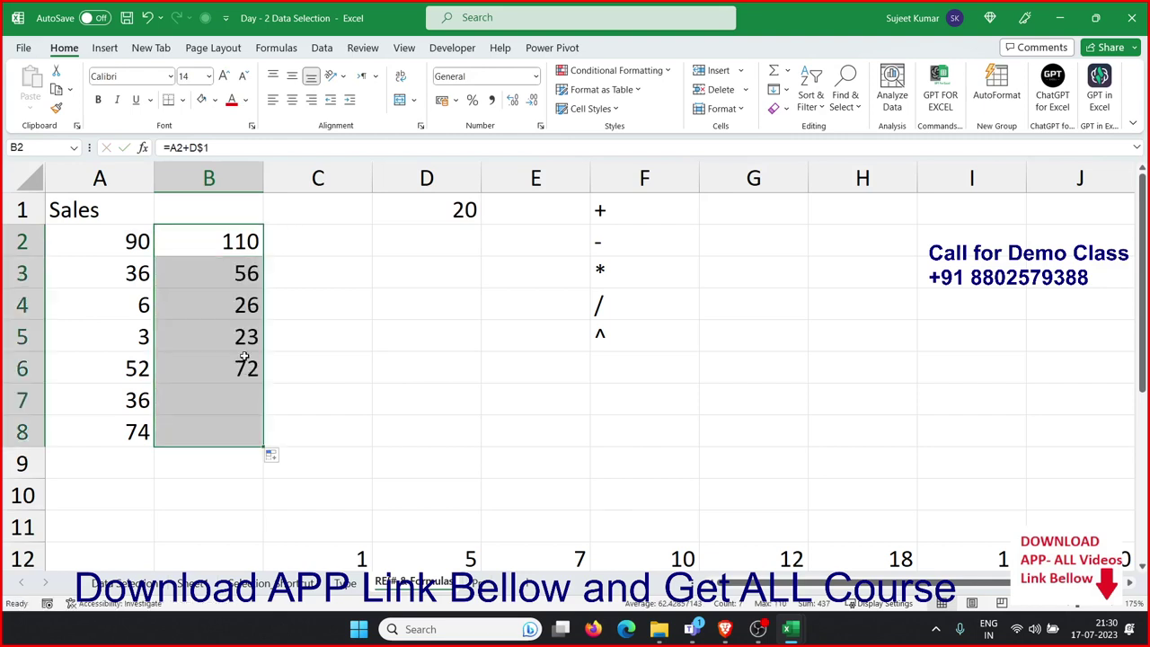
double_click(242, 274)
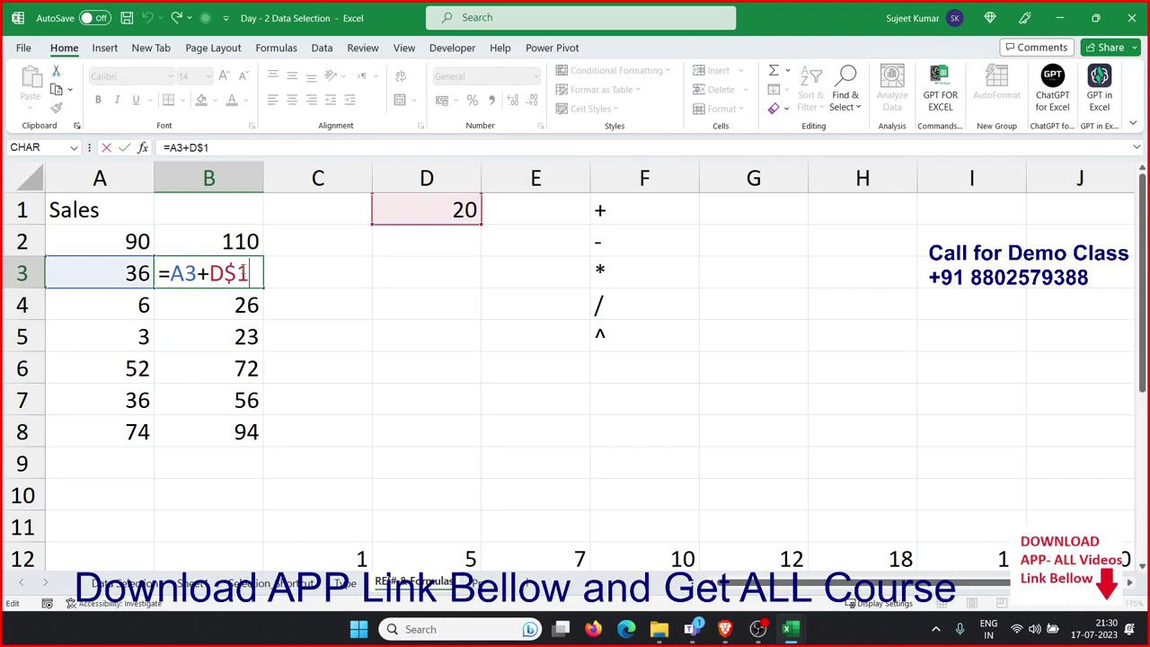
key(Return)
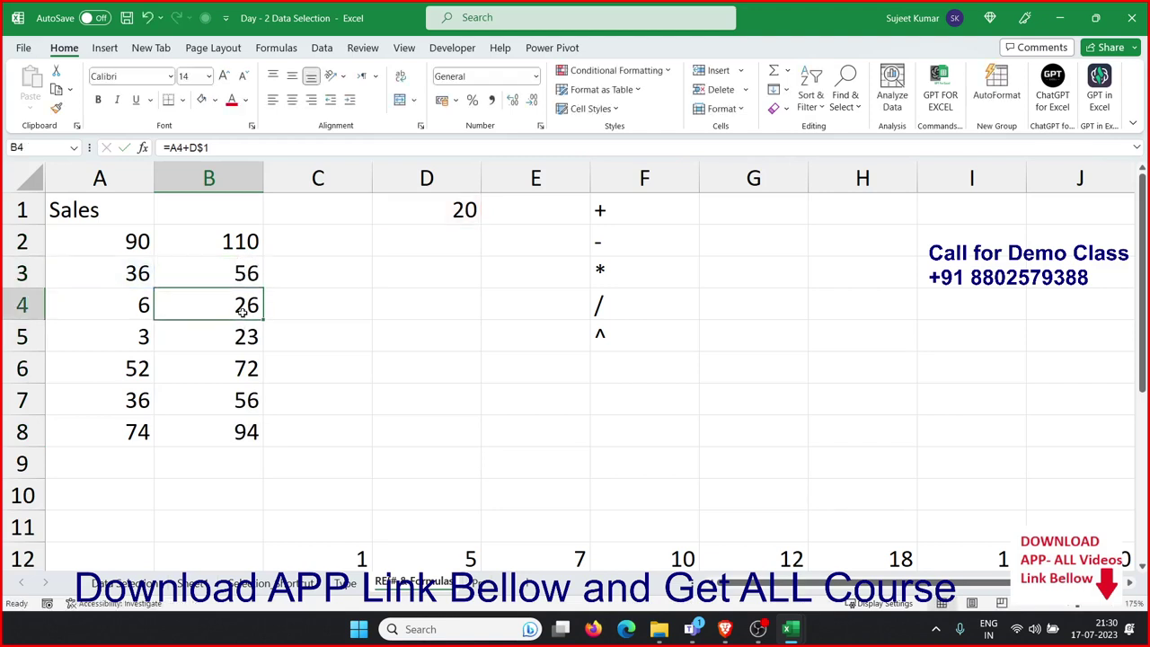
double_click(243, 310)
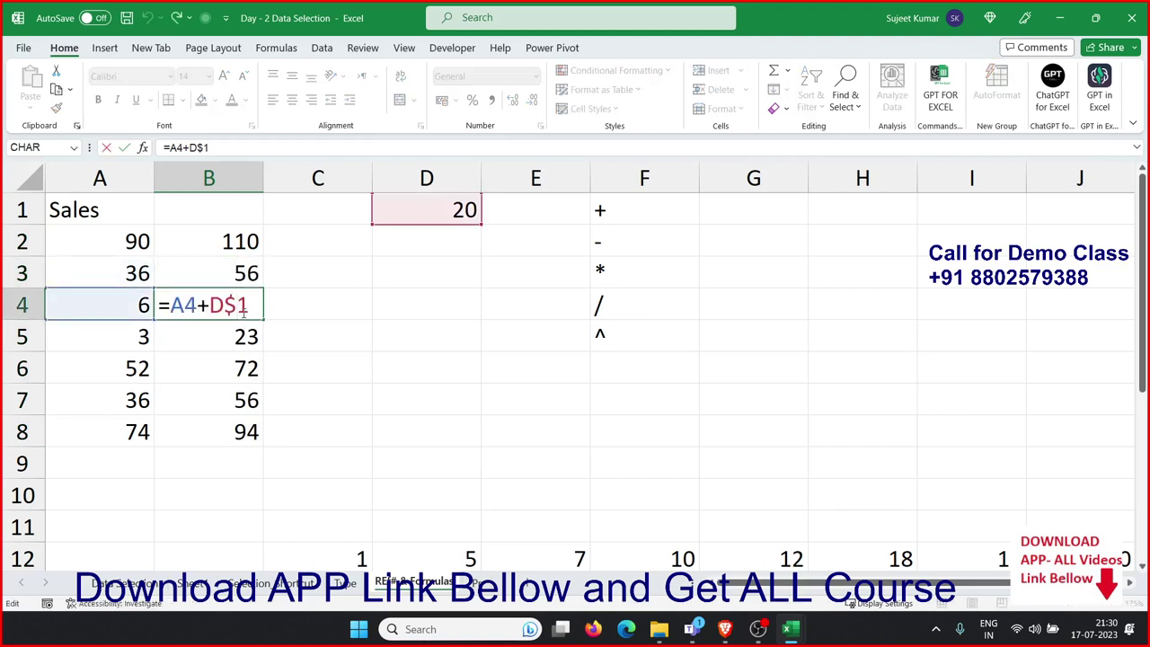
key(Return)
key(Up)
key(Up)
key(Up)
key(Up)
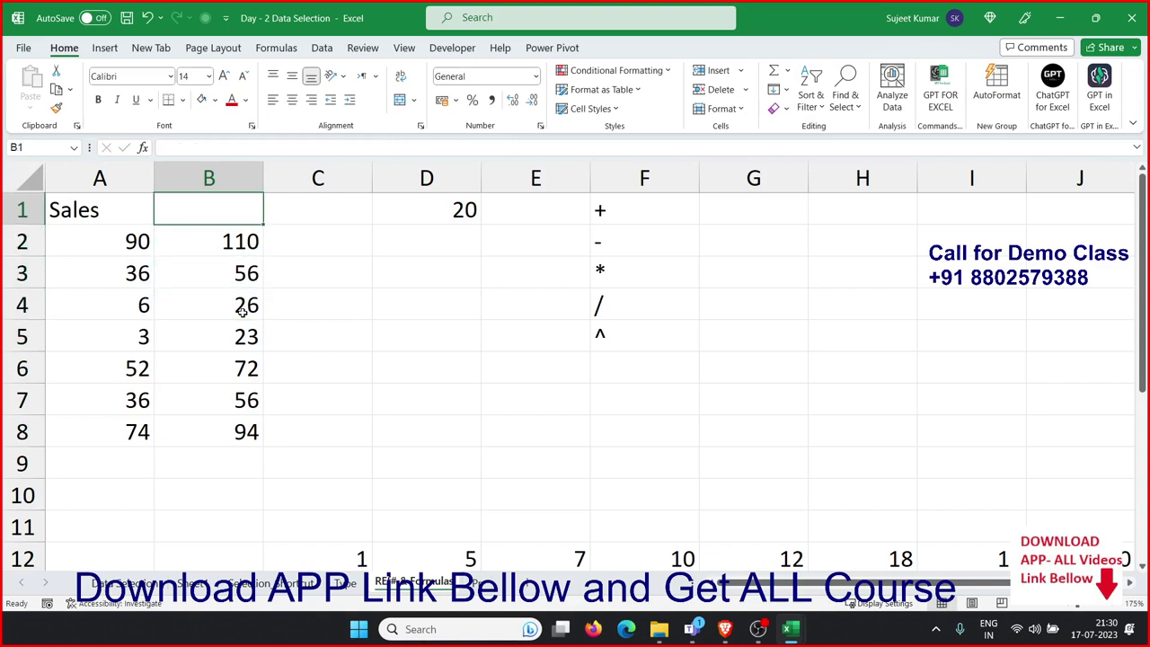
key(Down)
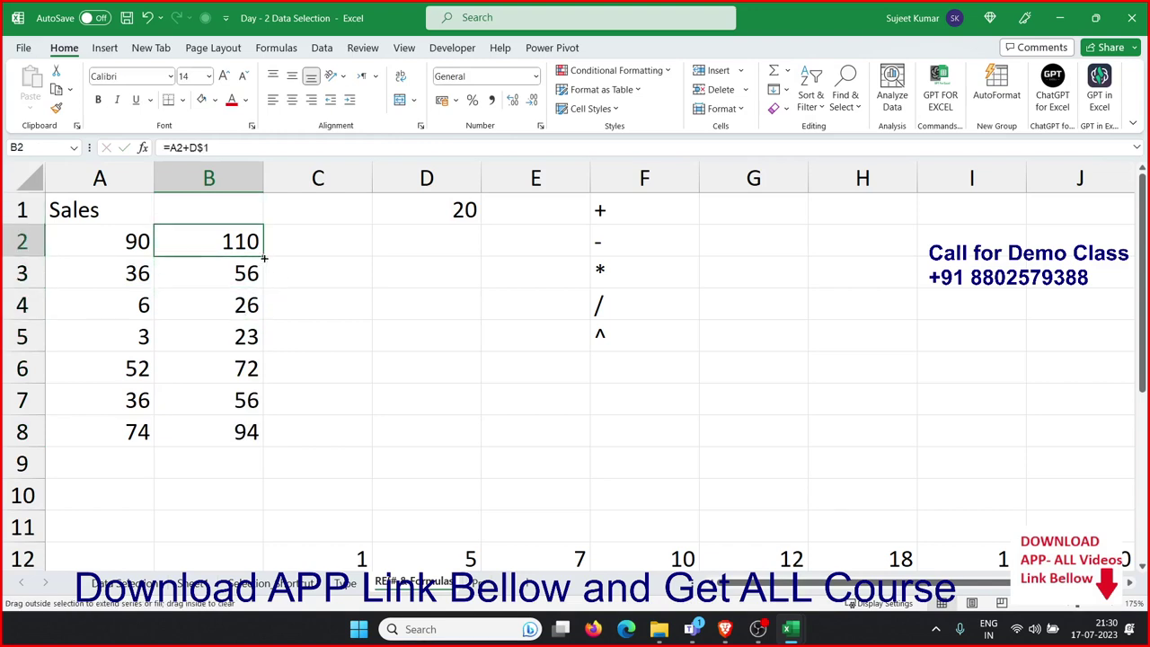
Copy B2's formula into C2, inspect it, then clear C2
drag(264, 258, 326, 259)
double_click(321, 241)
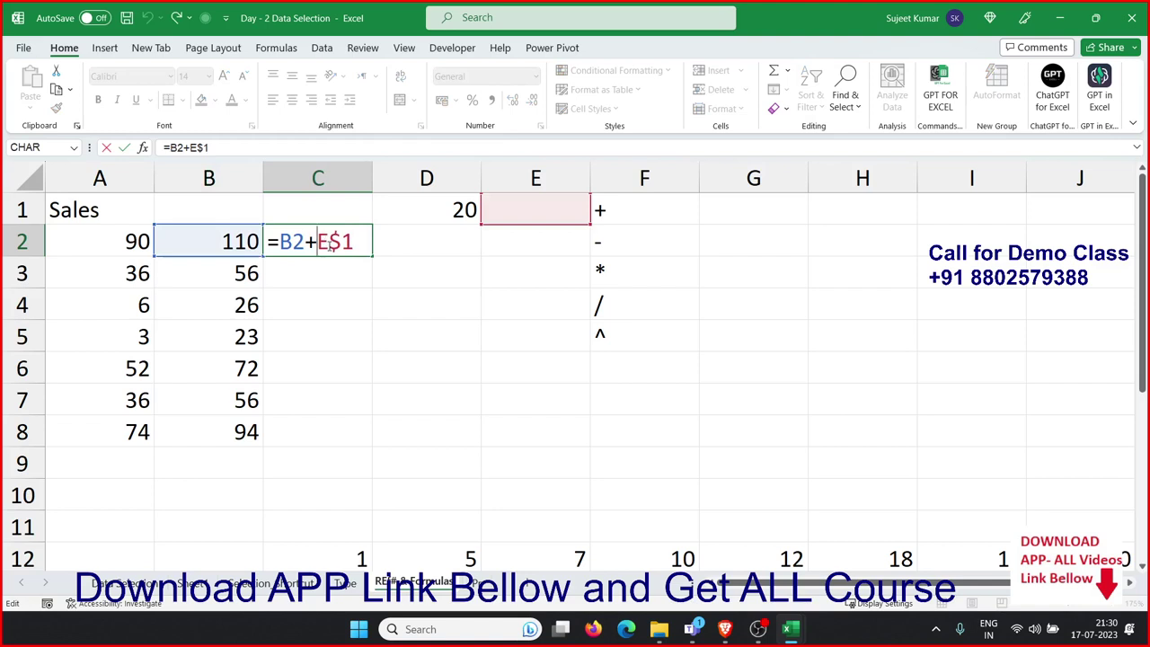
key(Return)
click(328, 243)
key(Delete)
key(Left)
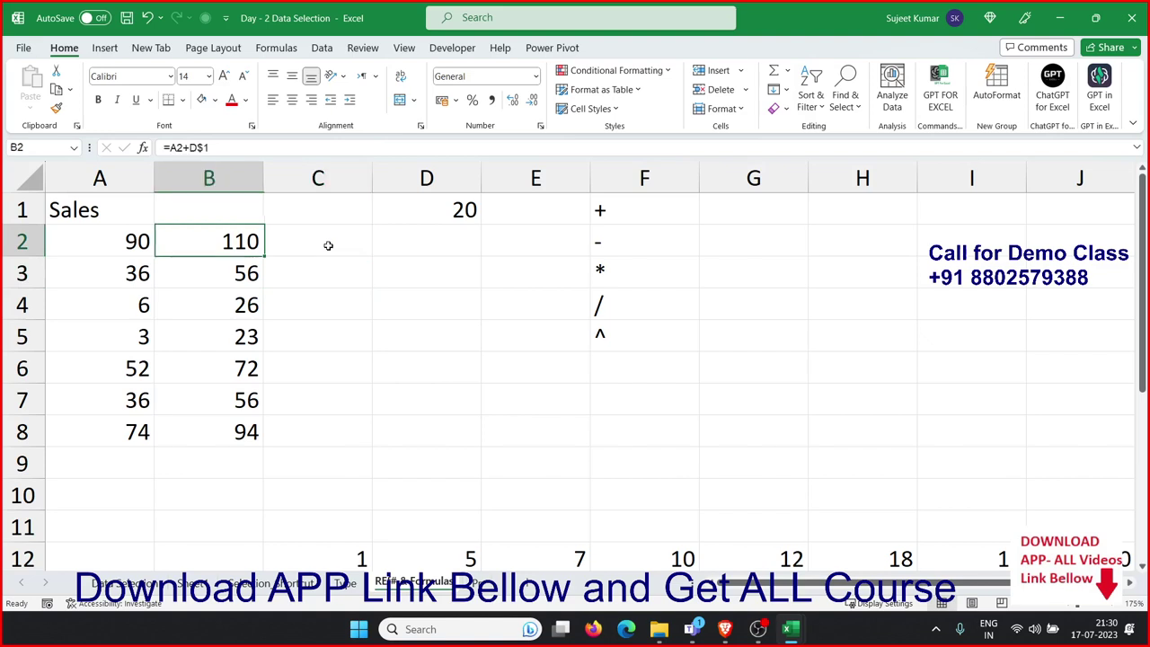
Change B2 to =A2+$D$1 and copy it right into C2, giving 130
double_click(255, 239)
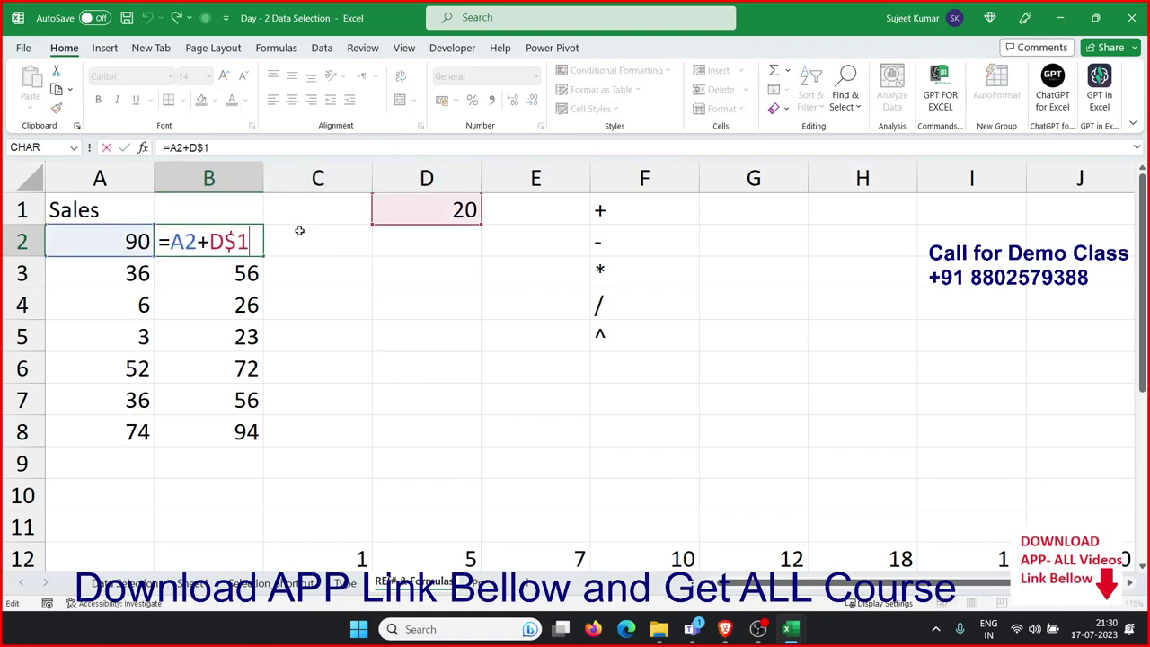
key(Left)
key(Left)
key(Left)
text($)
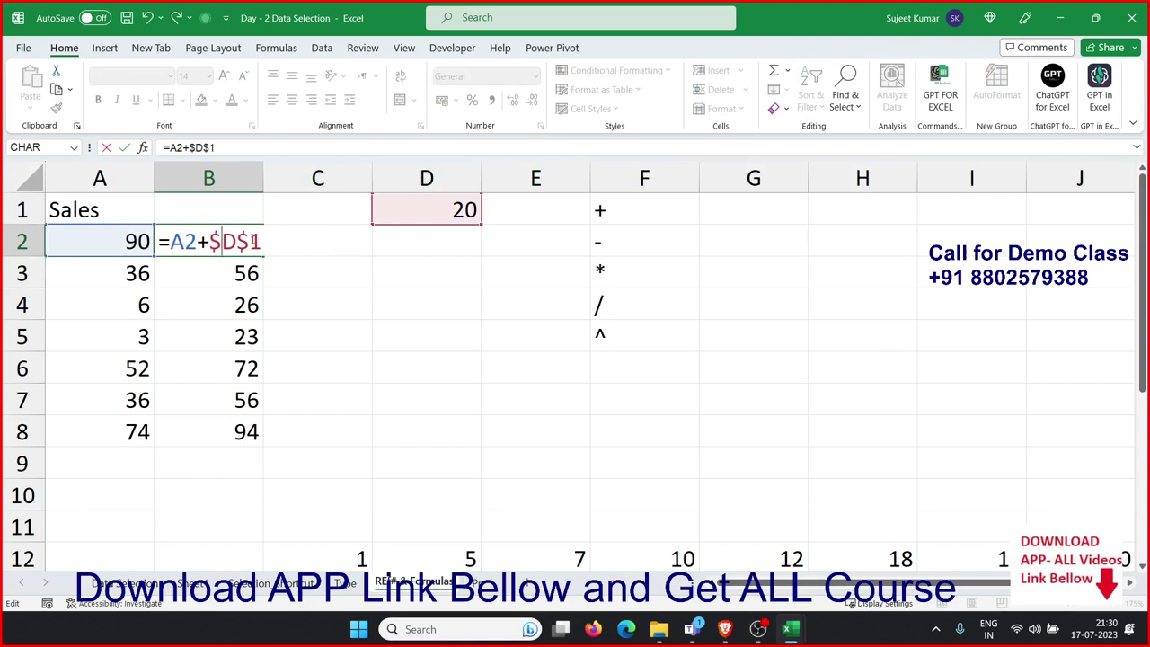
key(Return)
key(Up)
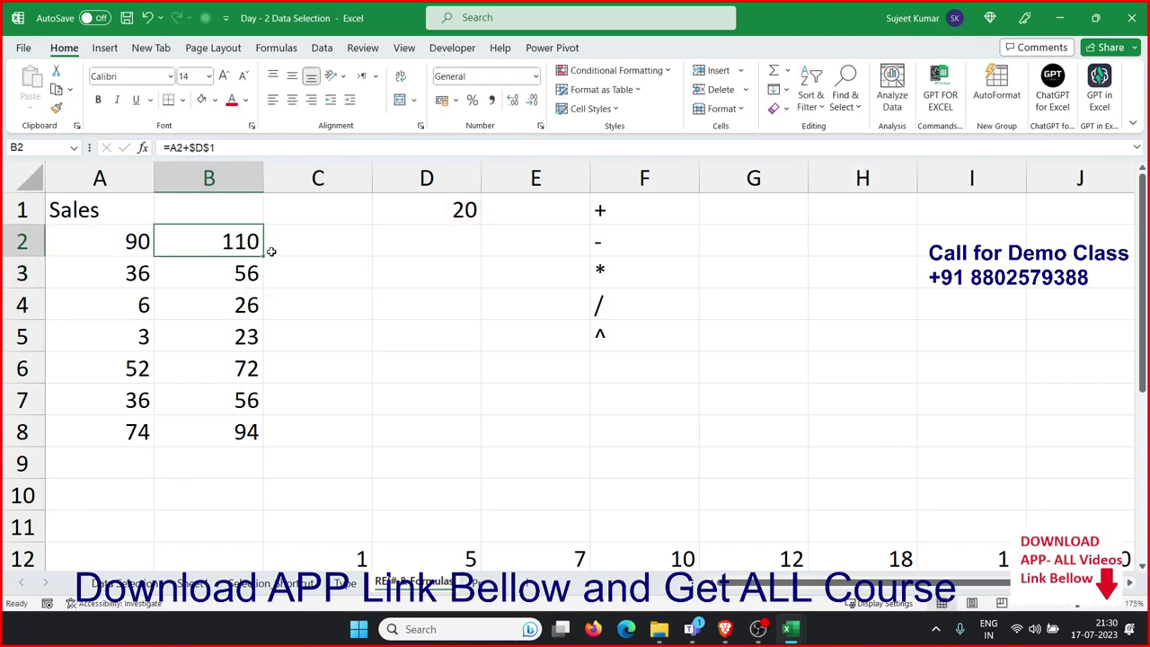
drag(264, 257, 321, 259)
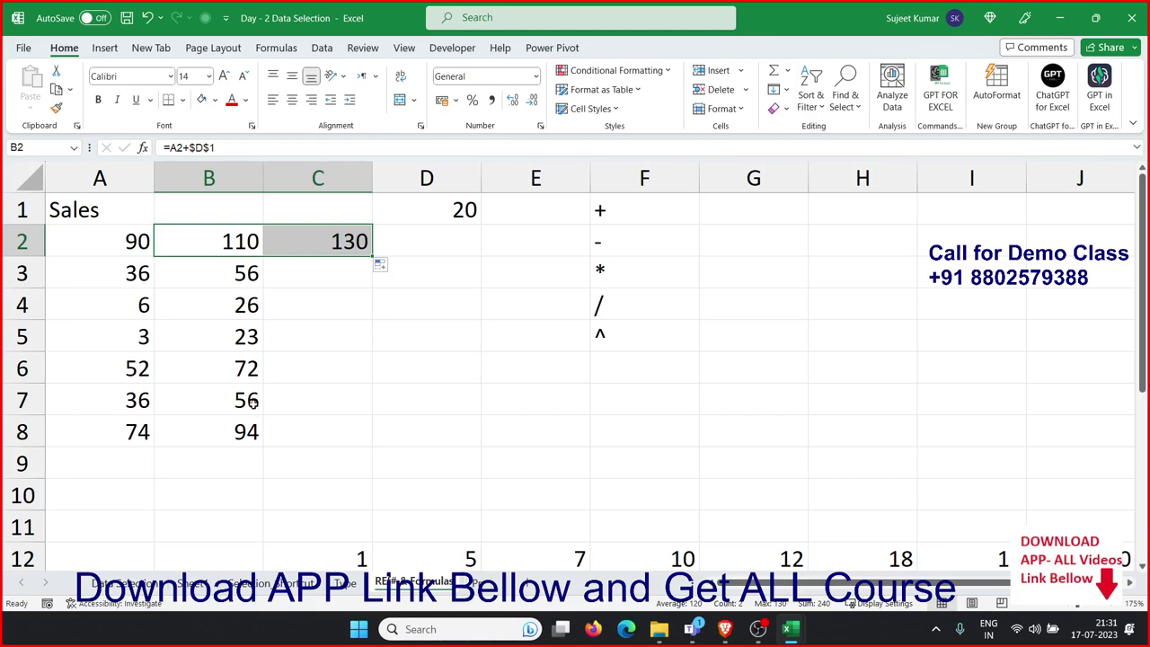
click(329, 280)
scroll(377, 305, down, 1)
scroll(438, 329, down, 2)
Select D13:J21 of the multiplication grid and delete all its results
click(439, 331)
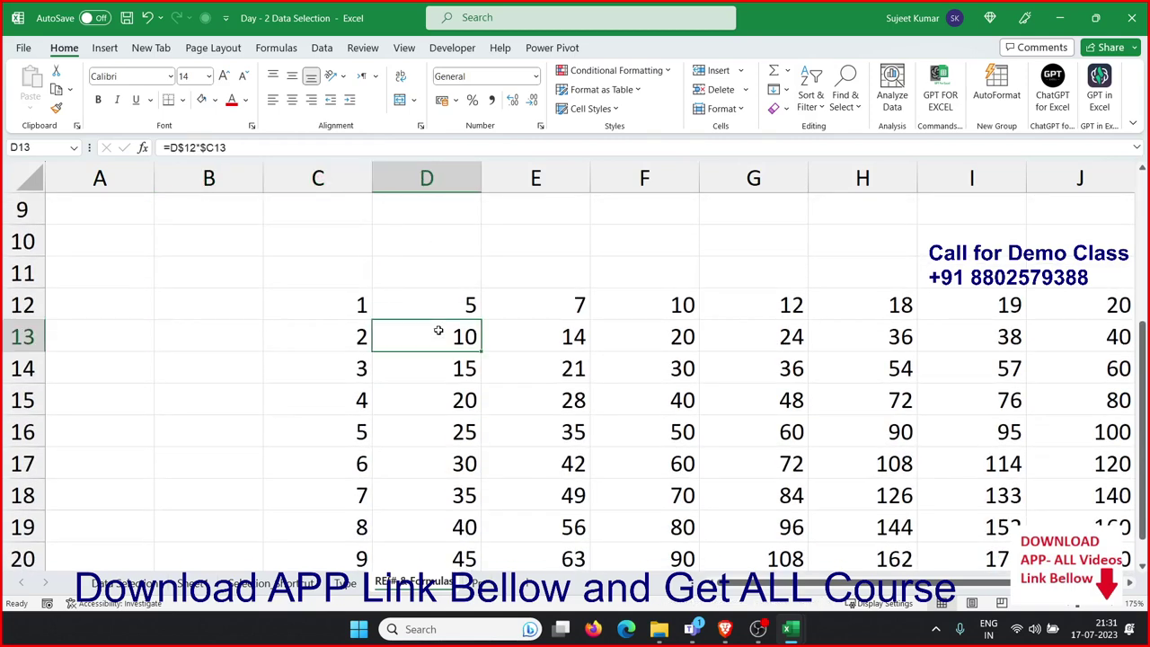
key(ctrl+shift+Right)
key(ctrl+shift+Down)
key(Delete)
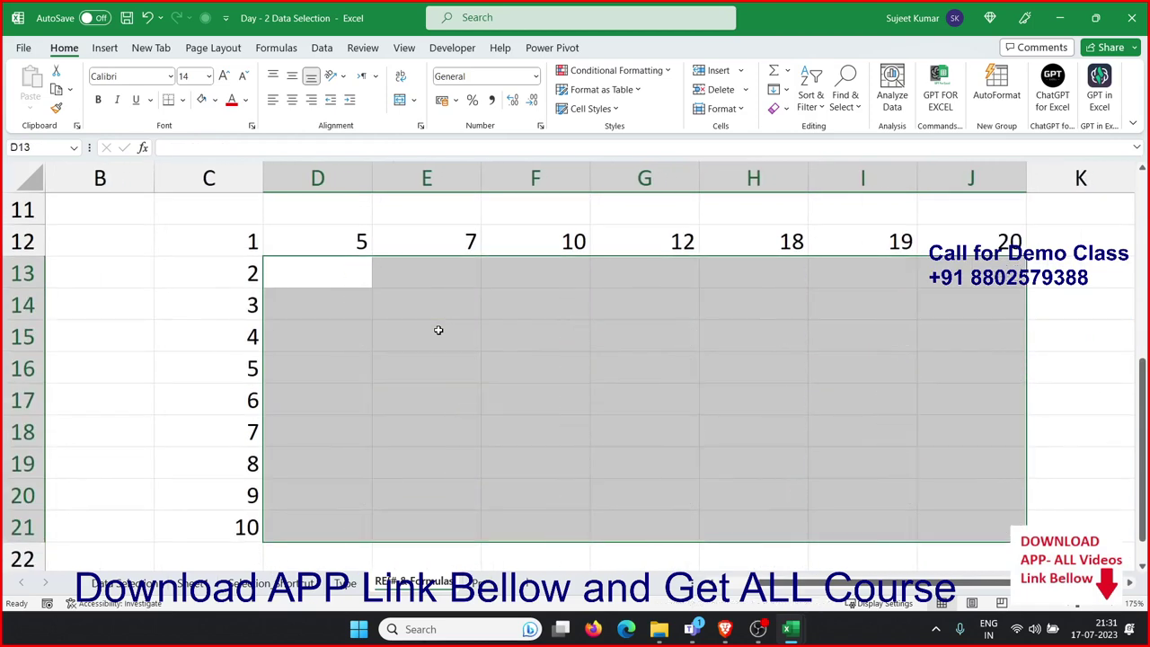
key(Down)
key(Up)
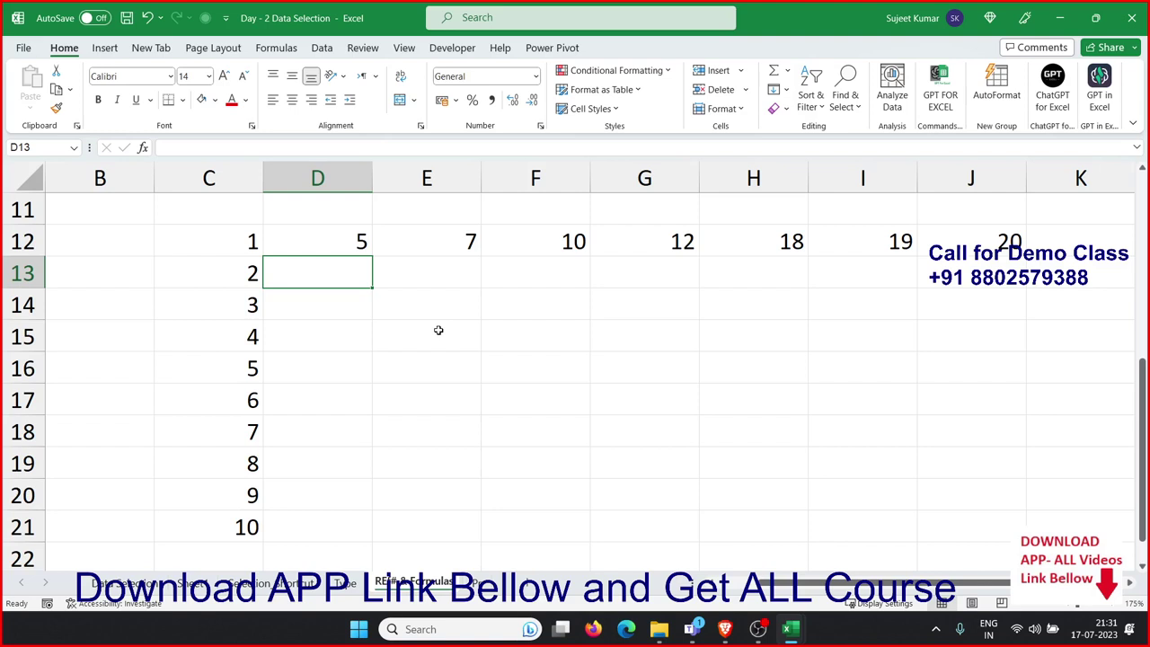
Enter trial multiplication formulas in D13:D15 using arrow-key cell references
text(=)
key(Up)
text(*)
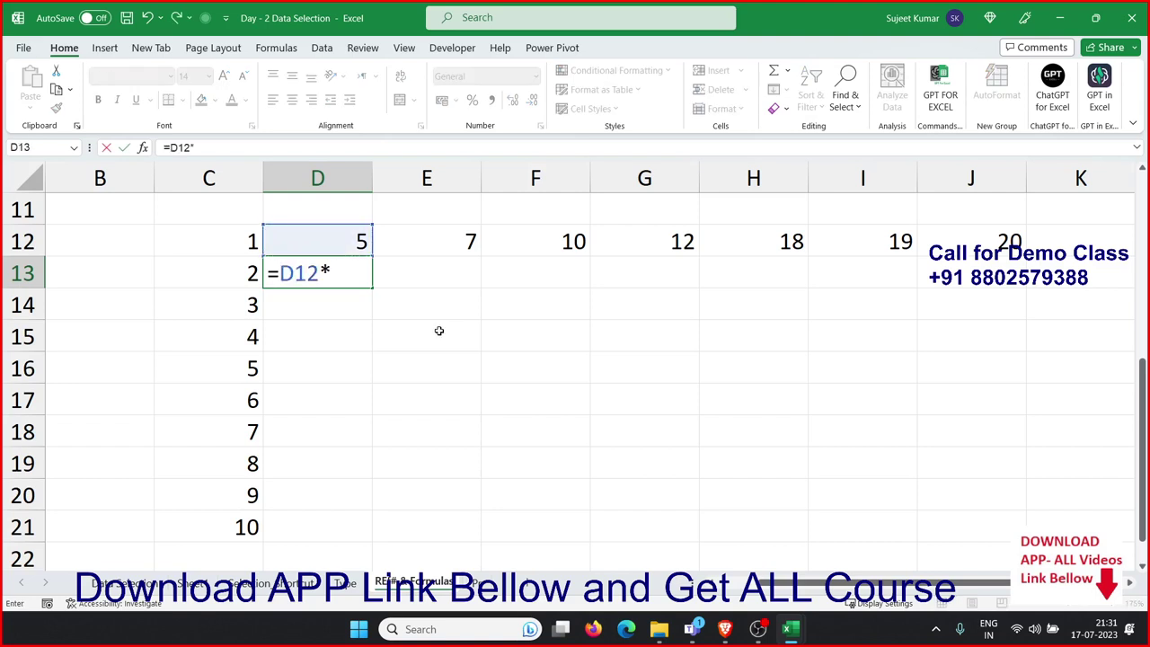
key(Left)
key(Return)
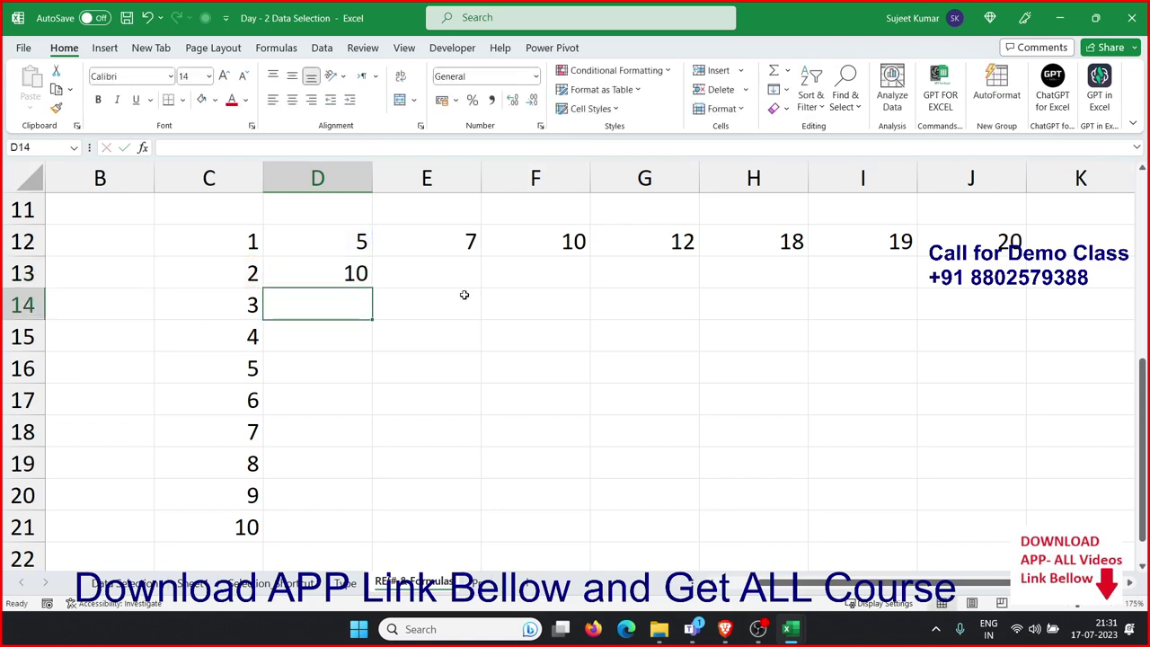
text(=)
key(Up)
key(Up)
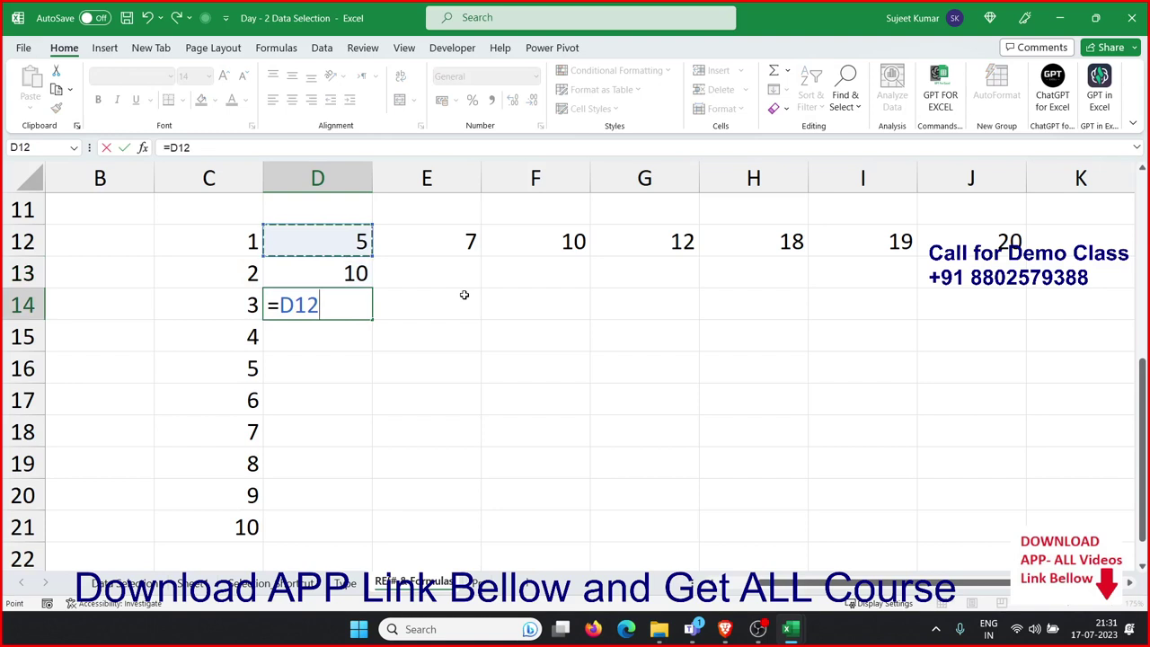
text(*)
key(Left)
key(Return)
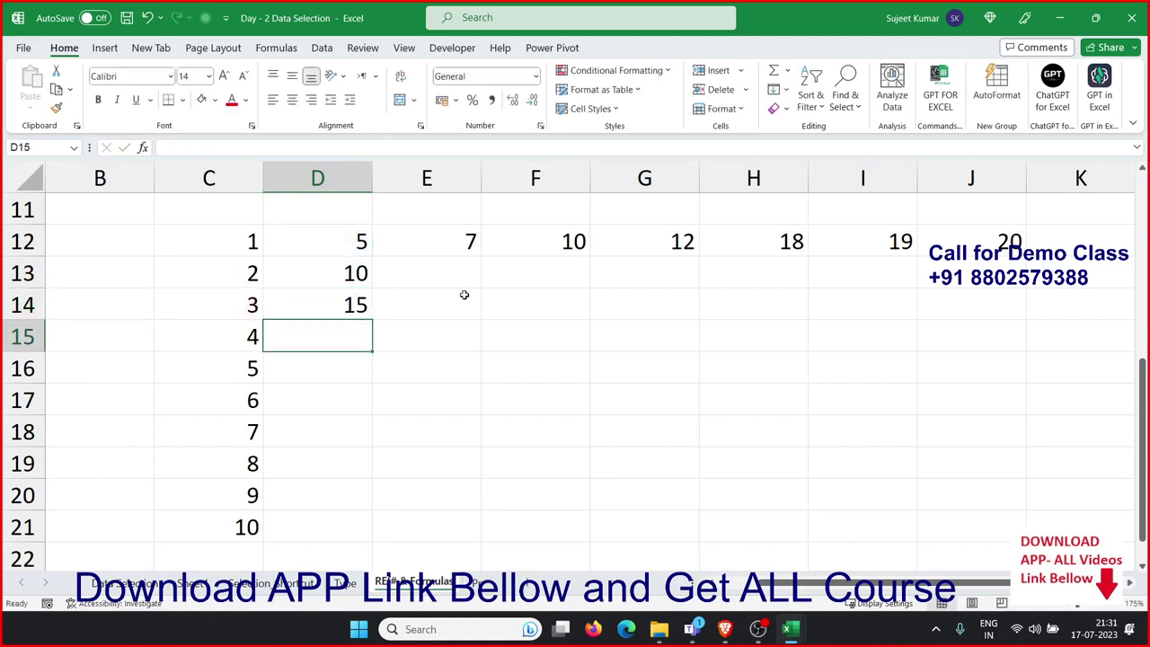
text(=)
key(Up)
key(Up)
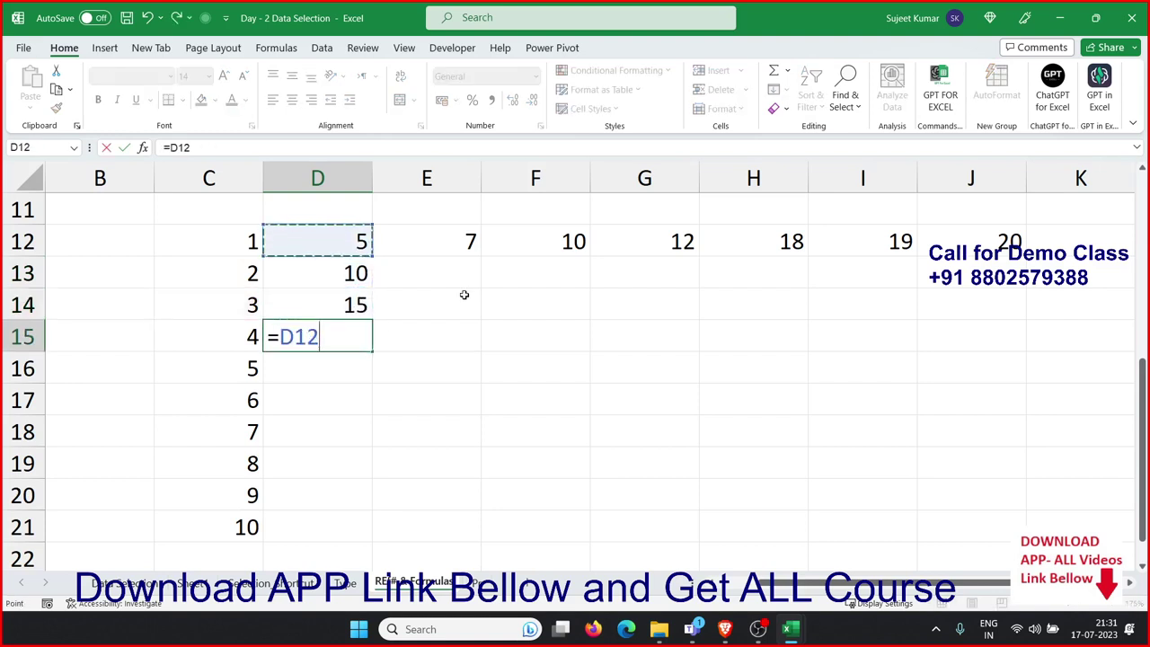
text(*)
key(Left)
key(Return)
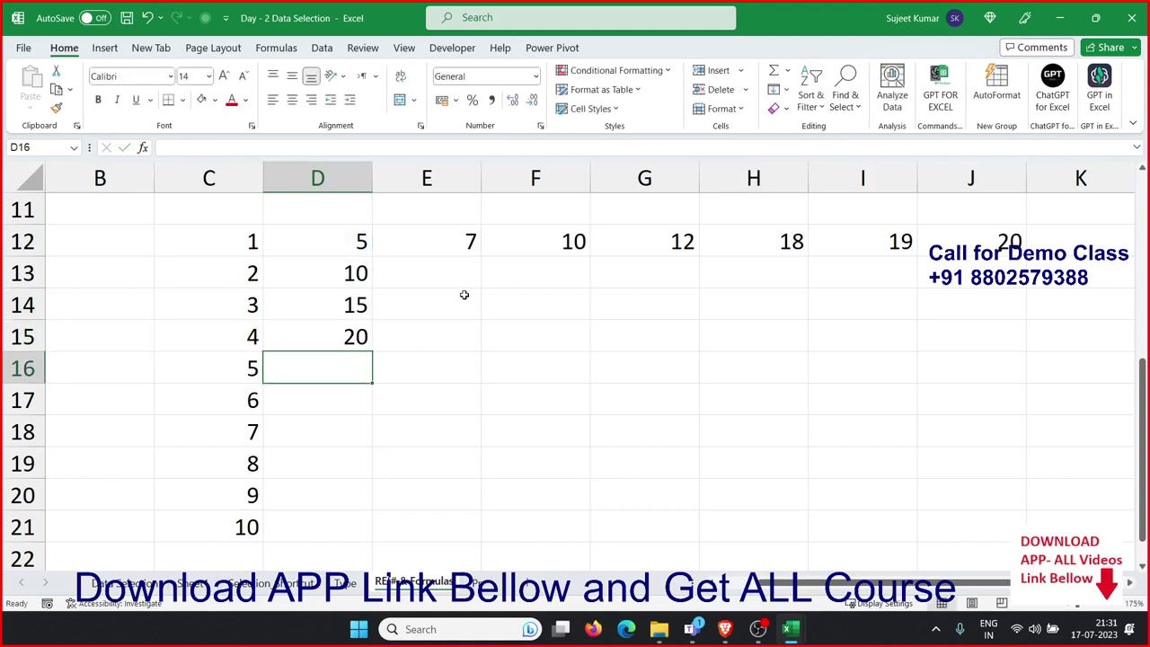
Delete D13:D15 and enter =C13*D12 in D13, showing 10
key(Up)
key(Up)
key(Up)
key(shift+Down)
key(shift+Down)
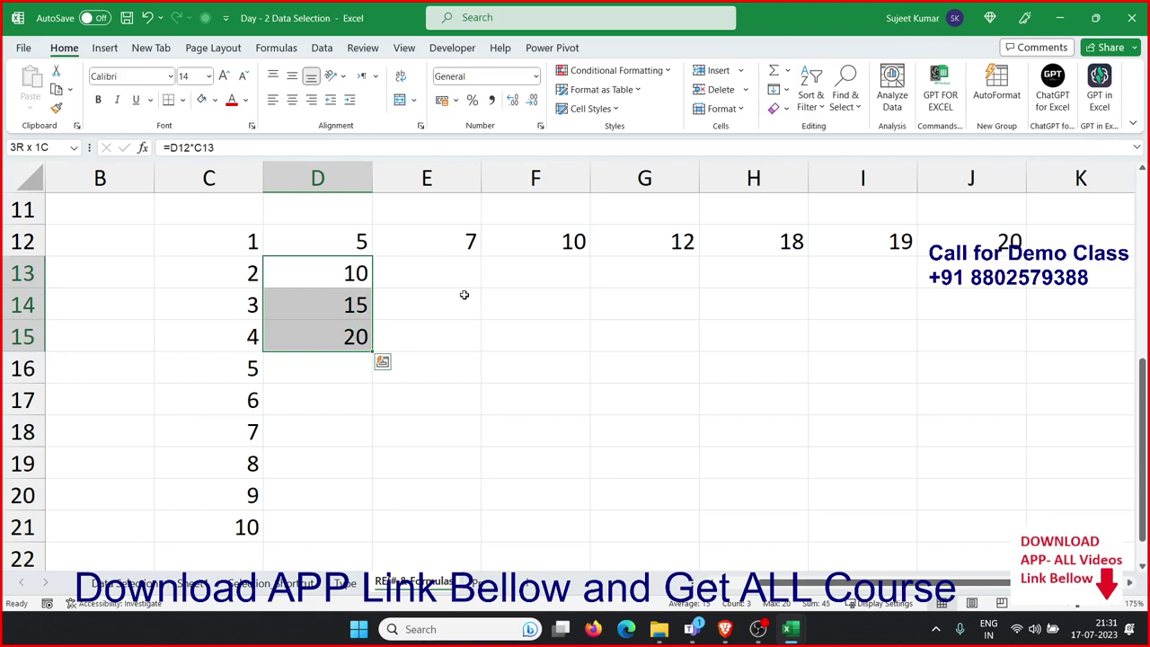
key(Delete)
key(Up)
key(Down)
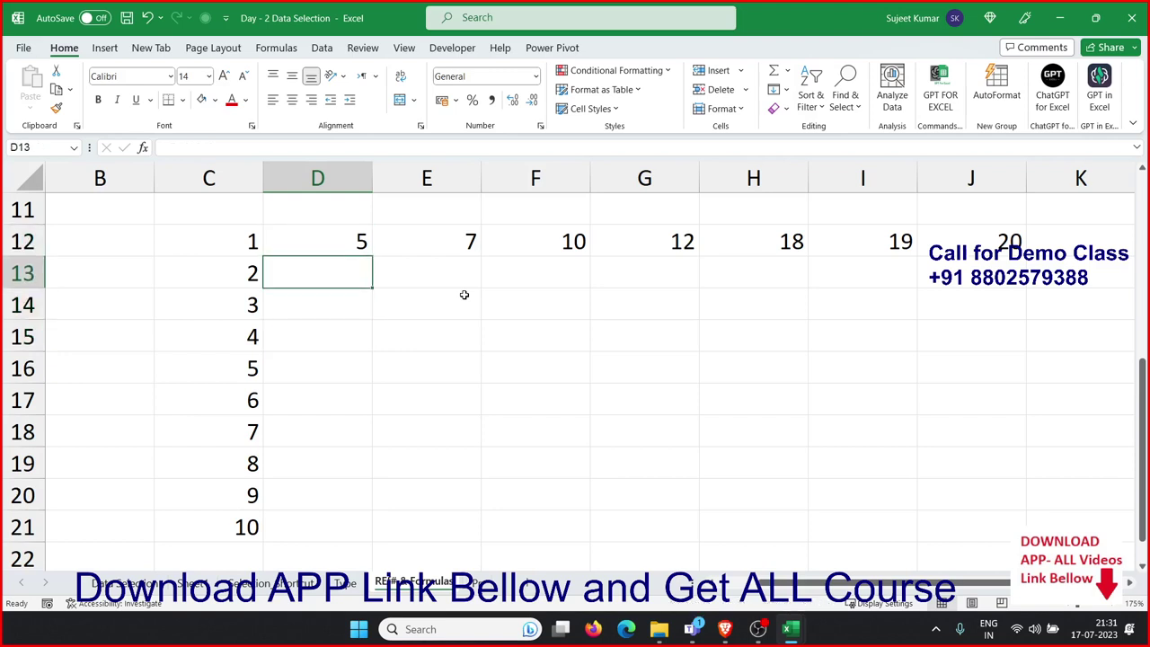
text(=)
key(Left)
text(*)
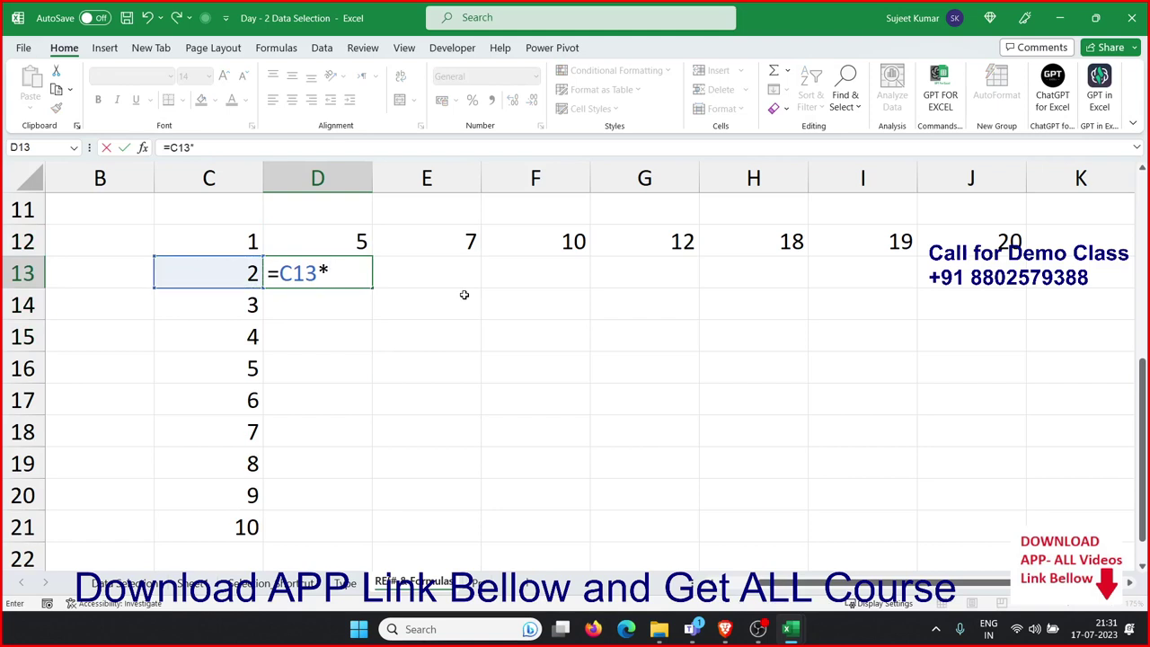
key(Up)
key(Return)
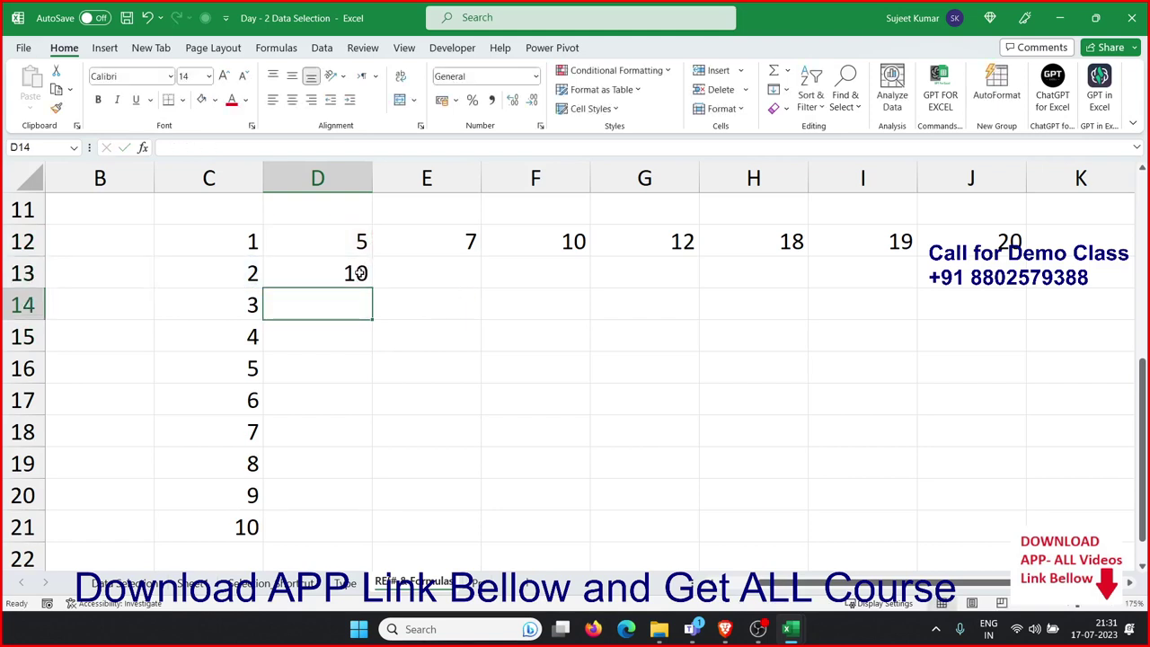
Copy D13's formula down into D14 and check its references
click(359, 272)
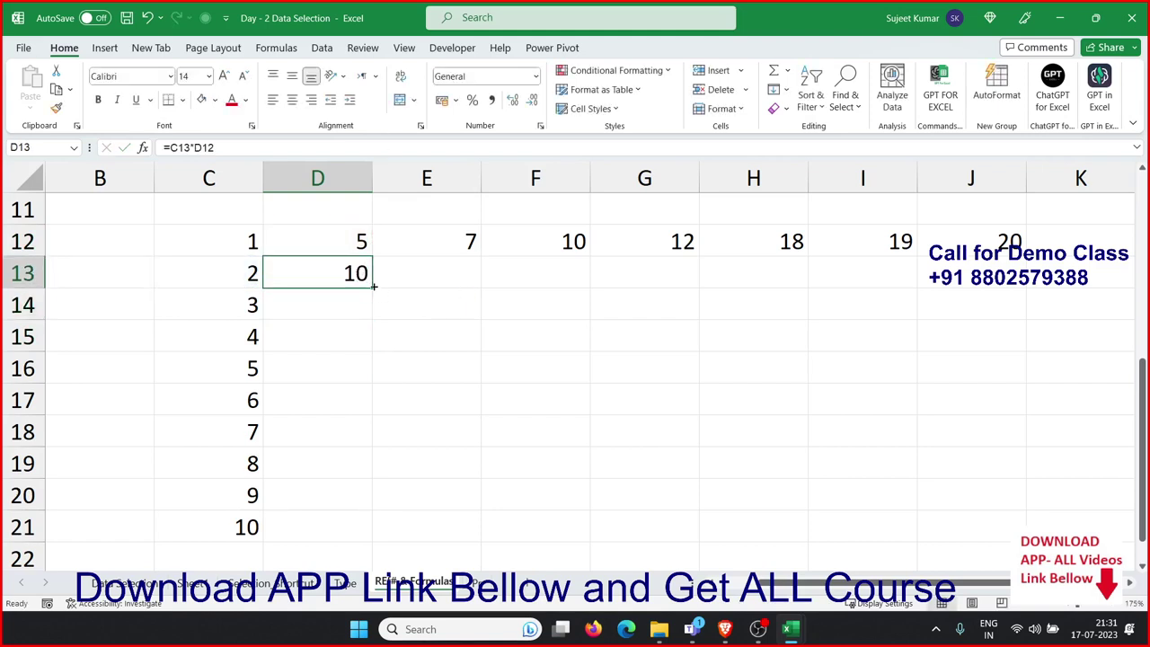
drag(373, 285, 371, 310)
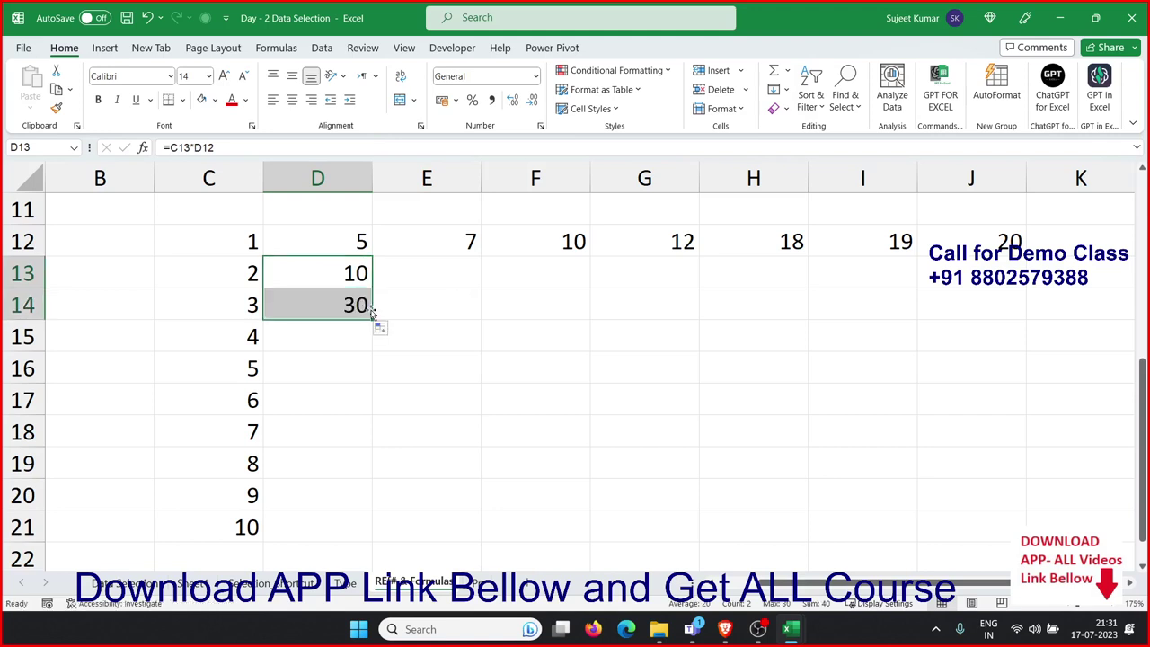
click(363, 305)
key(F2)
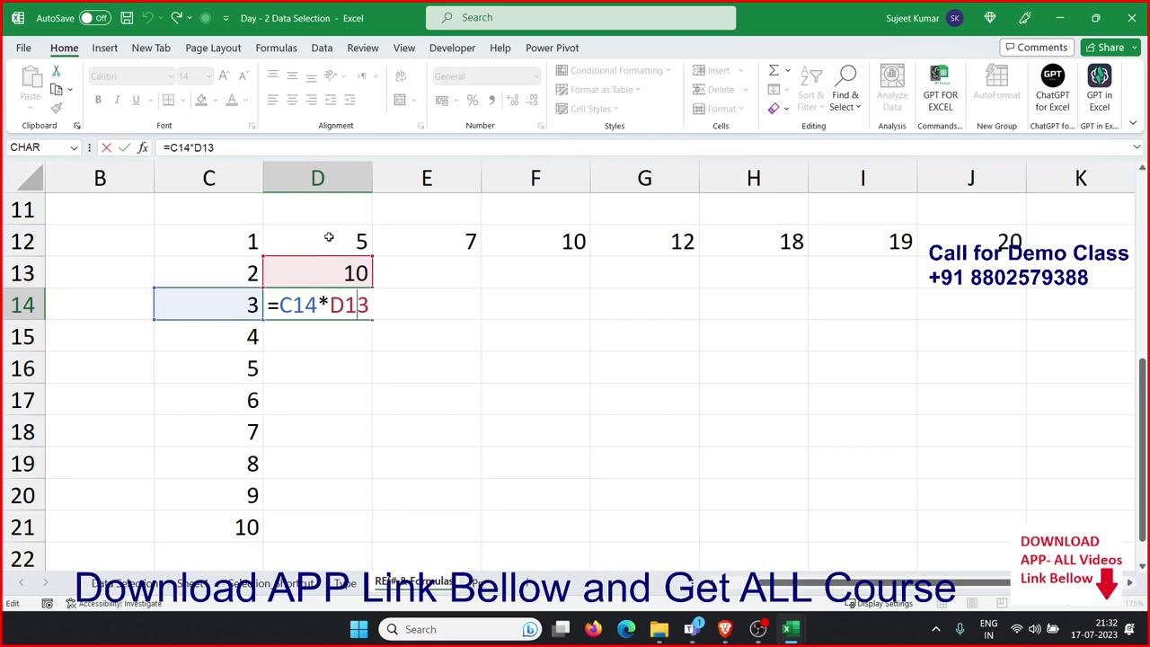
key(ctrl+Return)
Lock the header row in D13 as =C13*D$12 and clear D14
click(328, 269)
double_click(330, 273)
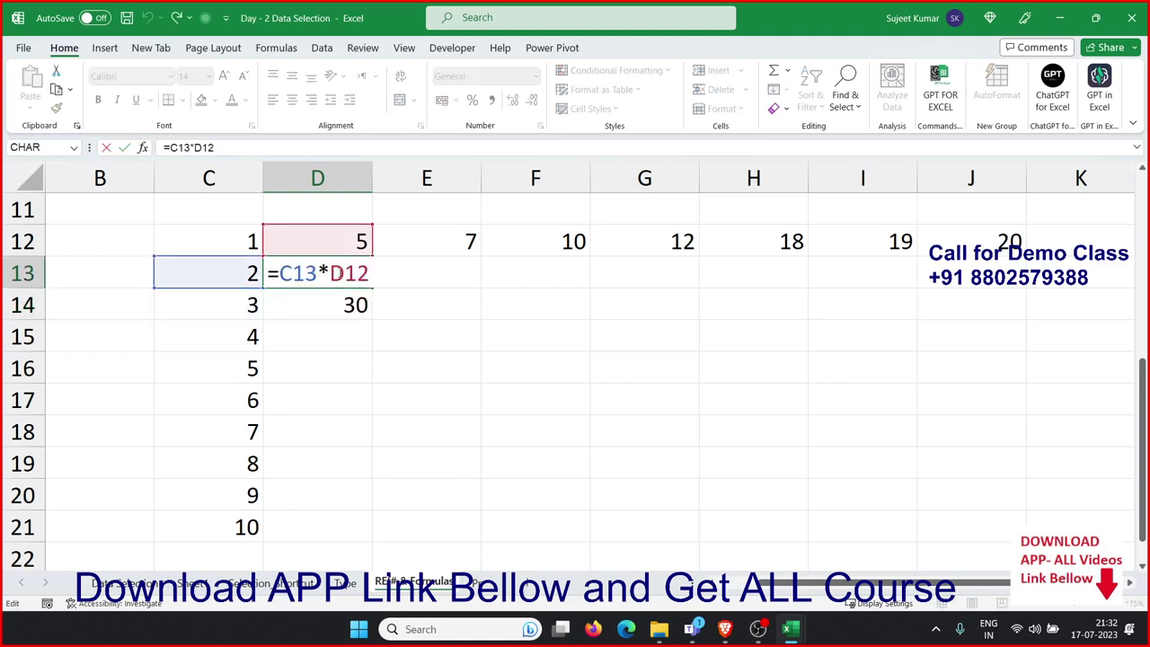
text($)
key(Return)
key(Delete)
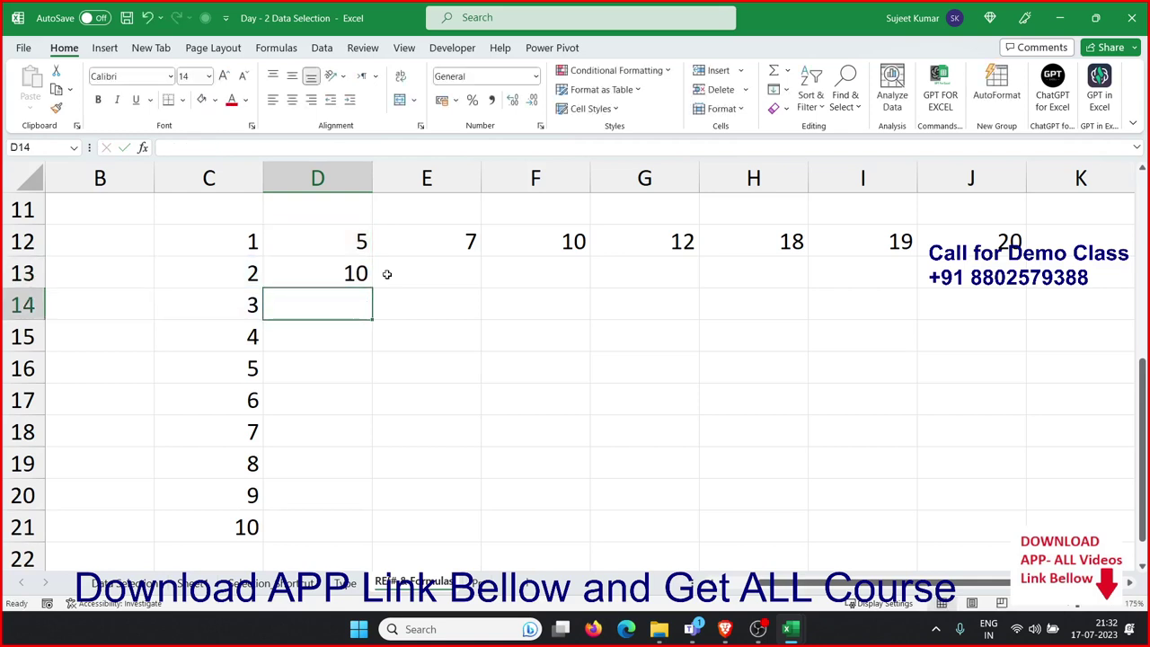
key(Up)
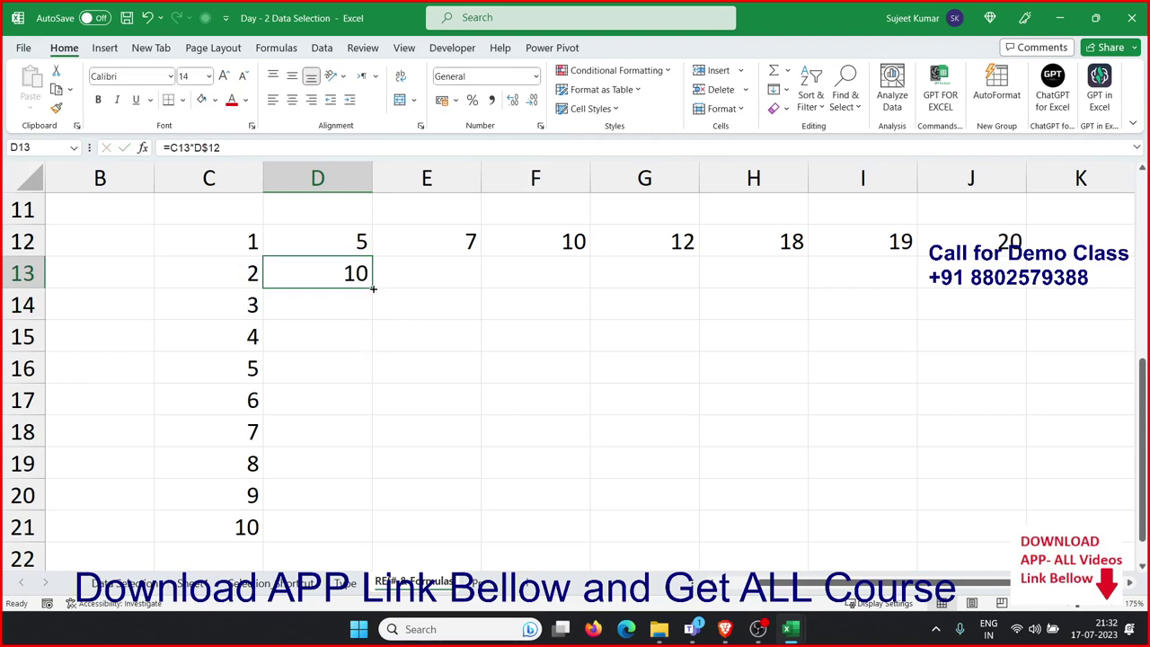
Fill D13's =C13*D$12 down to D21, giving 10 through 50, and confirm the row lock
drag(373, 288, 331, 530)
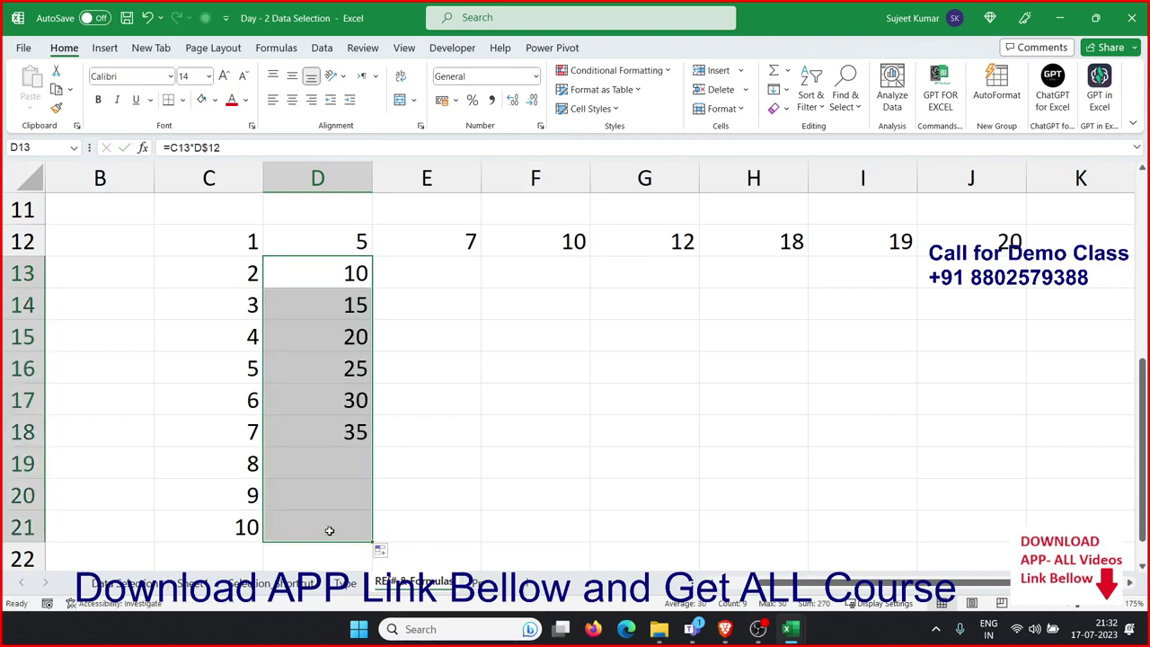
double_click(343, 278)
drag(345, 275, 387, 282)
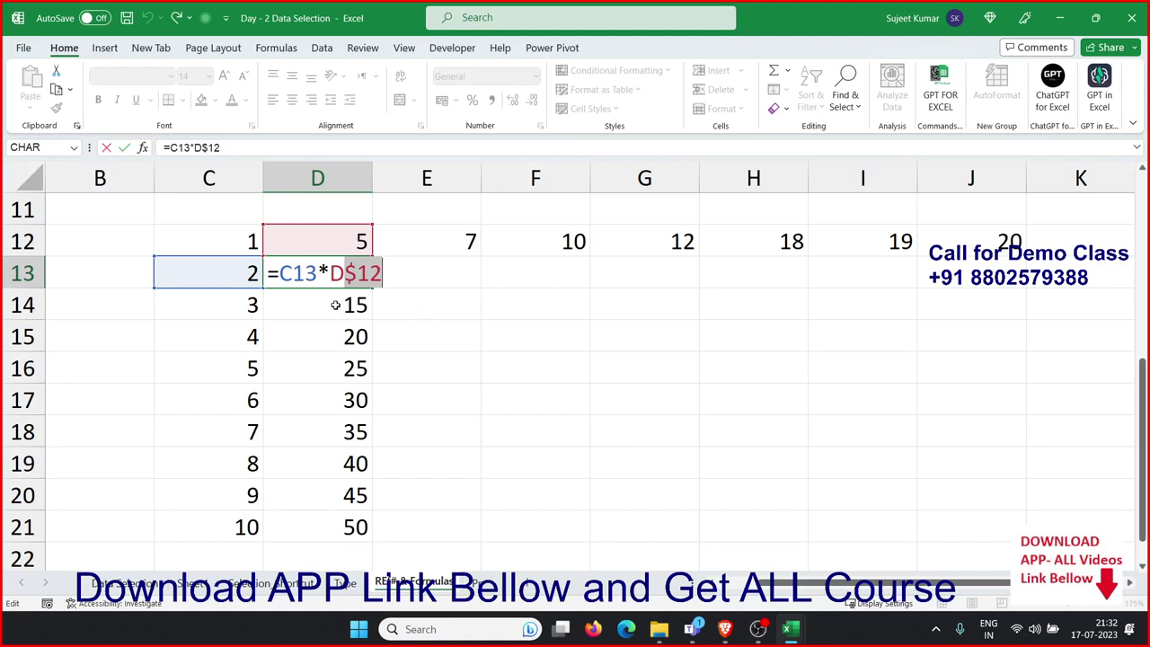
key(Return)
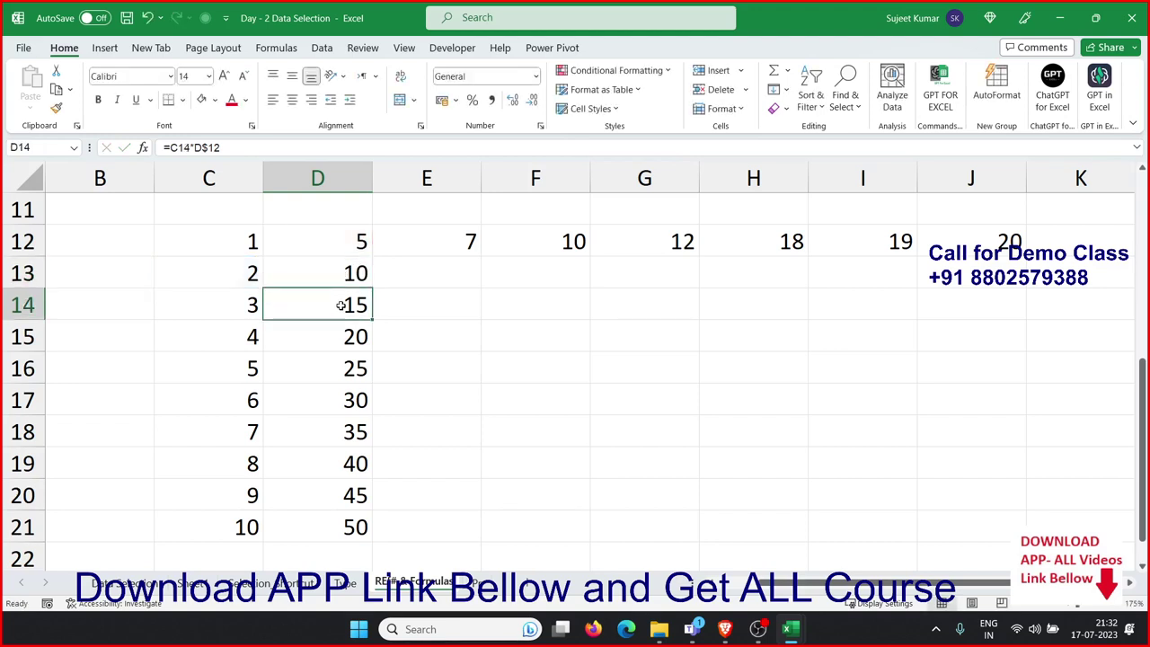
key(Up)
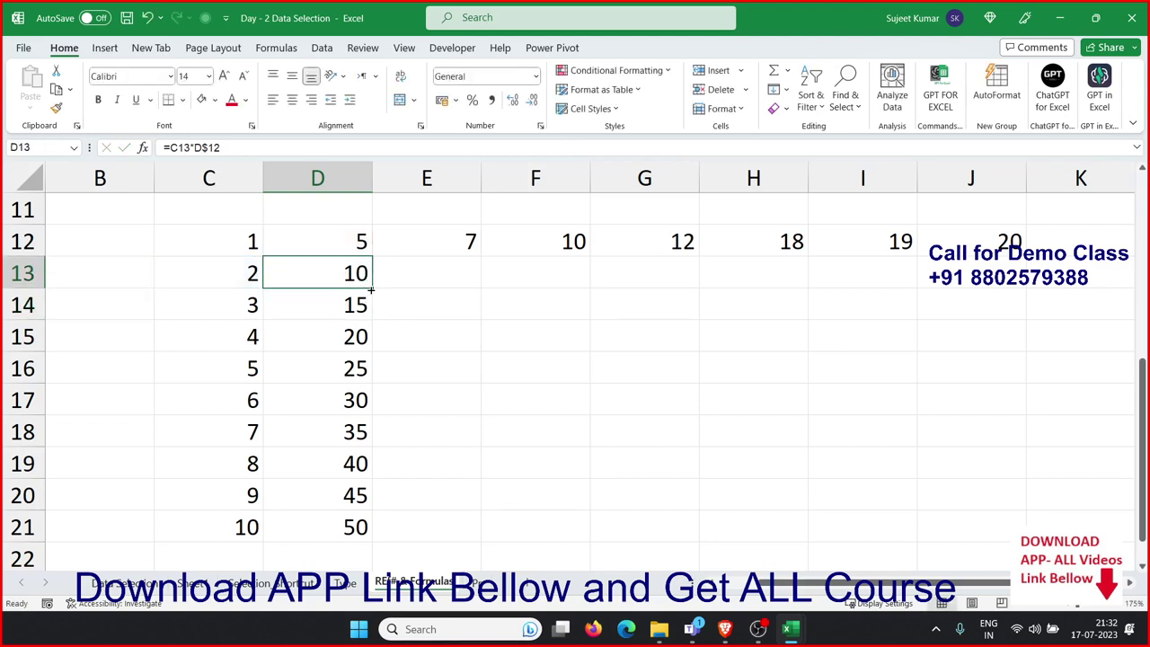
Copy D13 into E13 and inspect its shifted =D13*E$12 formula showing 70
drag(371, 289, 452, 294)
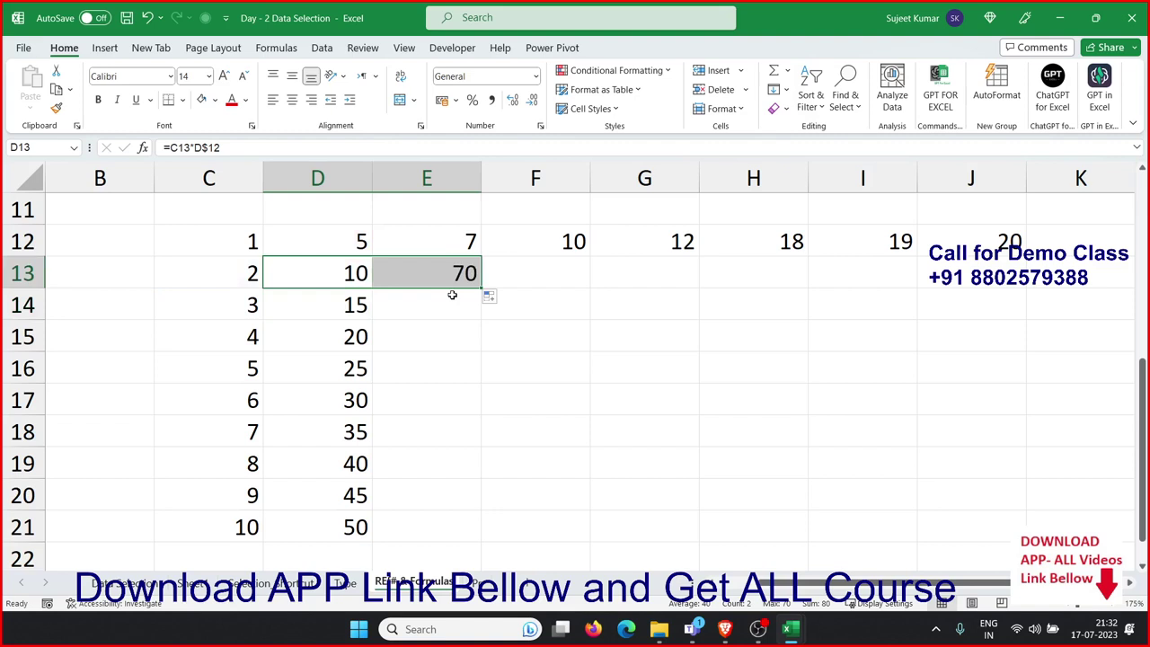
double_click(460, 266)
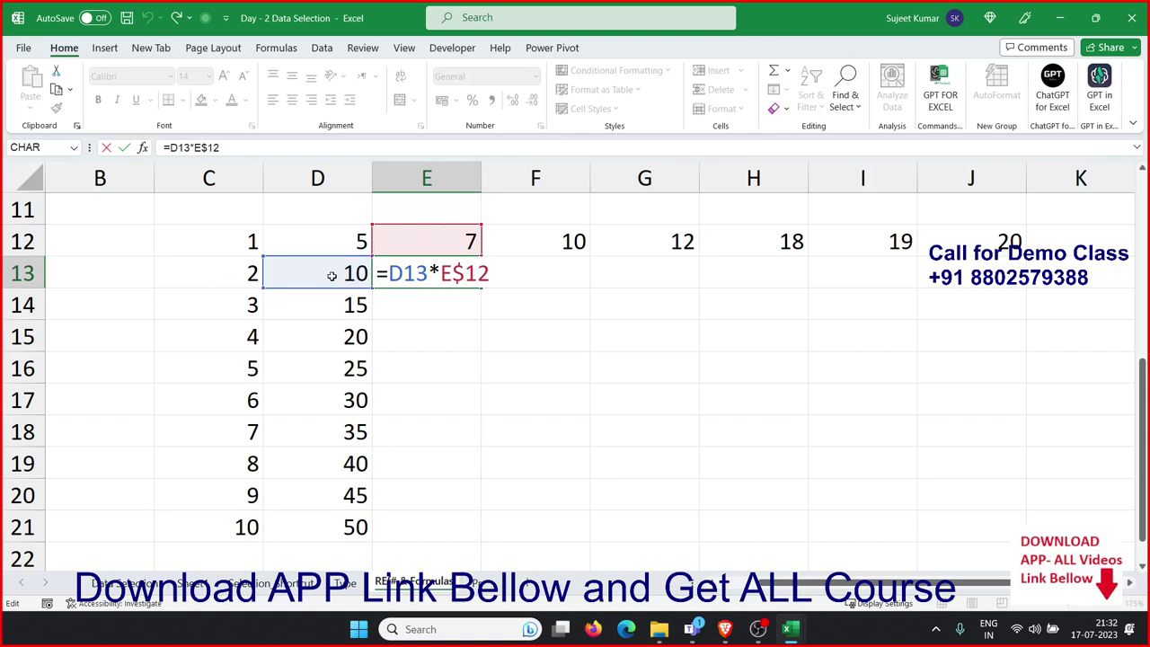
drag(393, 273, 403, 273)
Change D13 to =$C13*D$12 and fill it across to J13 and down to row 21
key(Escape)
click(330, 271)
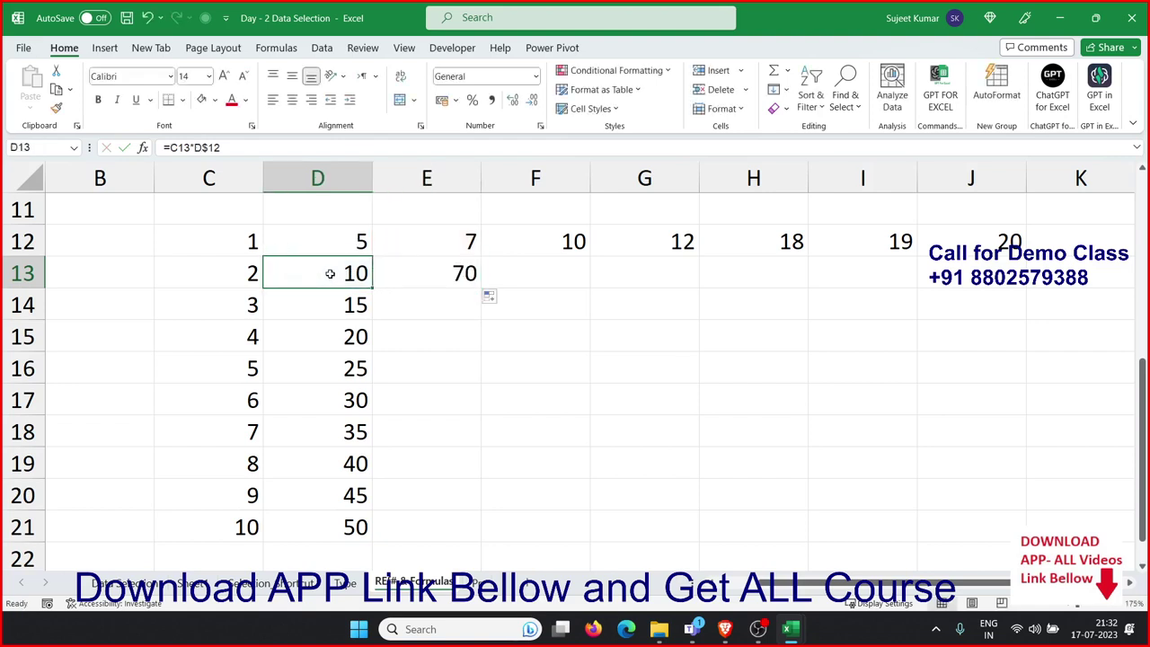
double_click(322, 272)
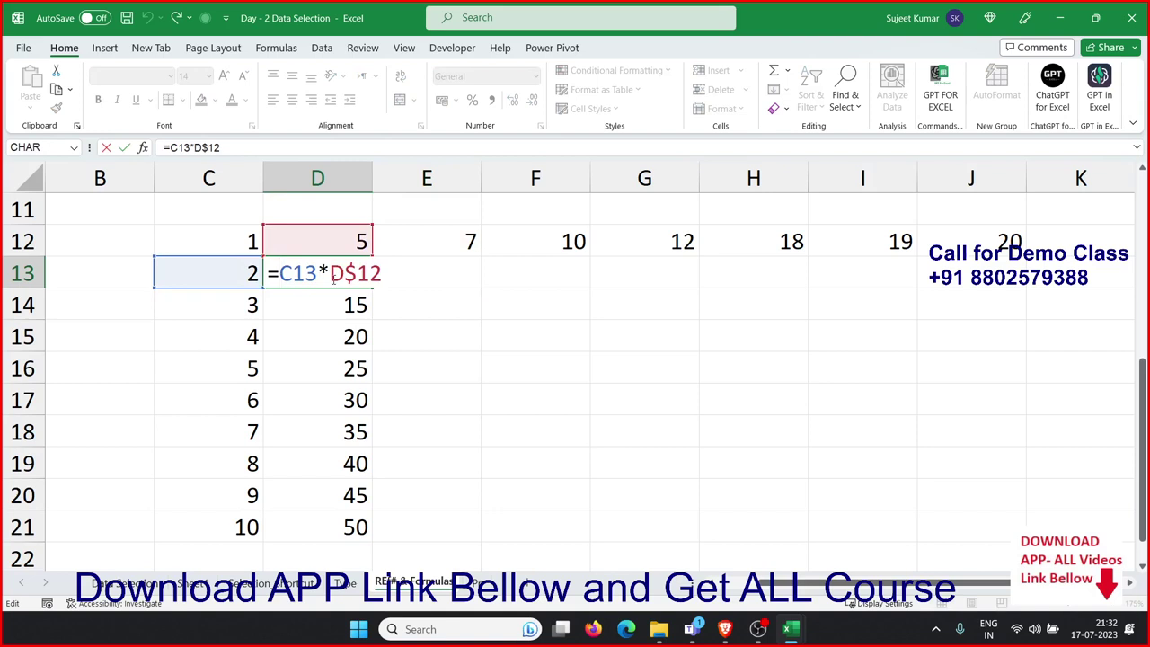
text($)
key(Return)
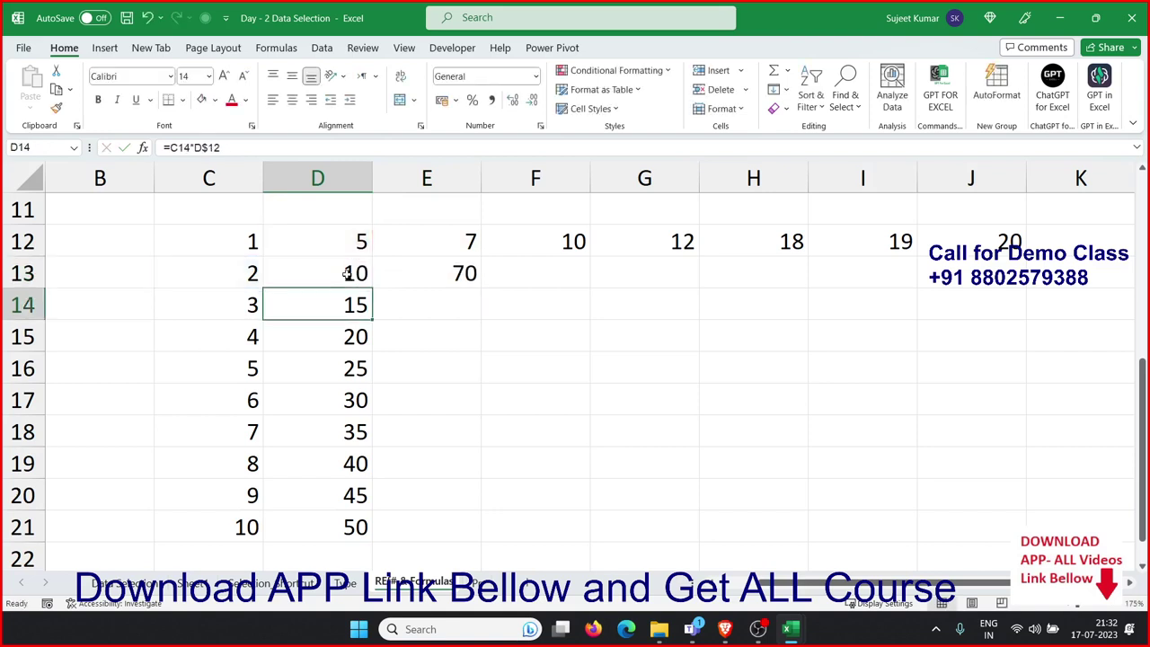
click(351, 272)
mouse_move(372, 288)
mouse_down()
mouse_move(1018, 290)
mouse_move(1040, 521)
mouse_up()
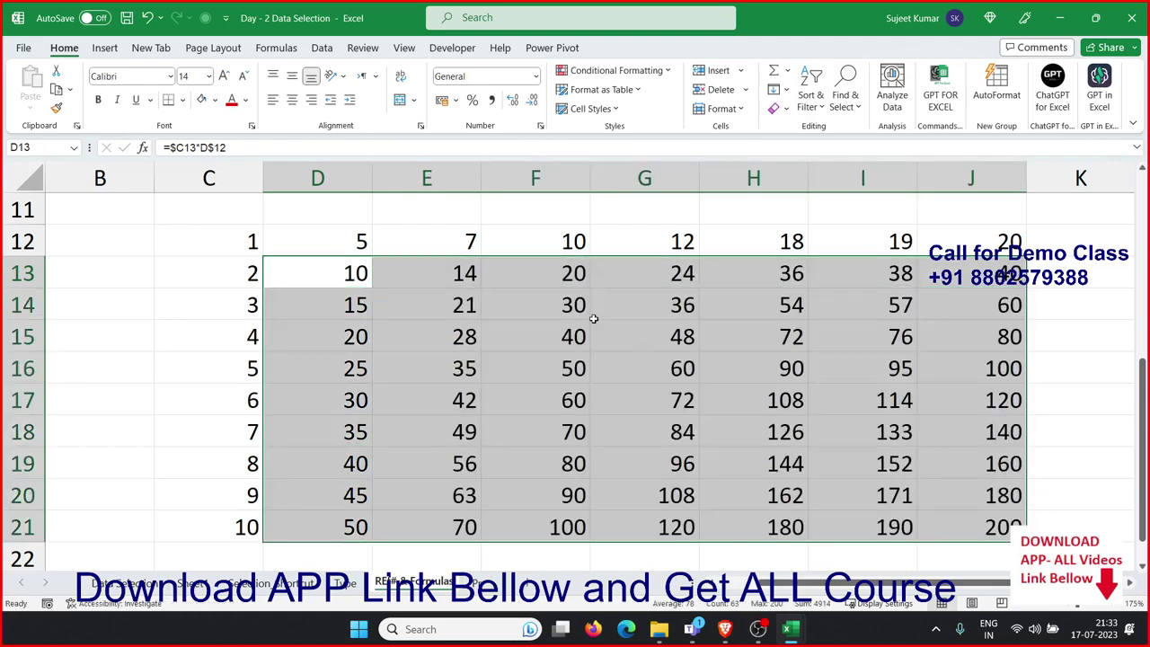
Verify the mixed references in D13, E13 and D14 of the finished grid
double_click(350, 278)
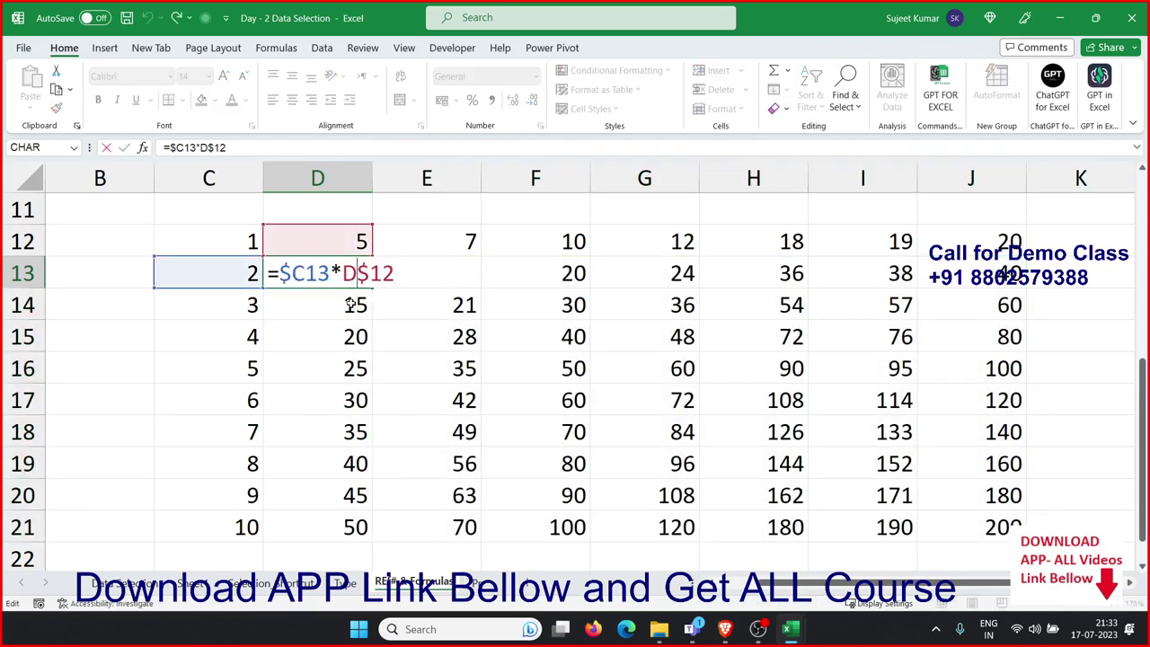
key(Escape)
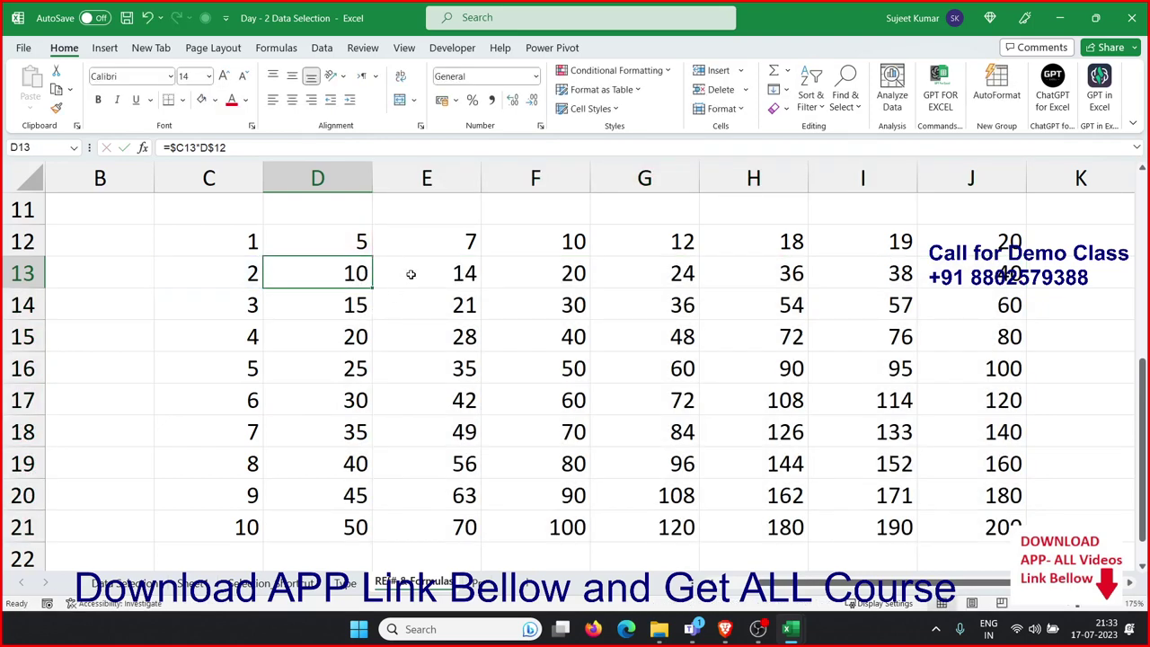
double_click(409, 273)
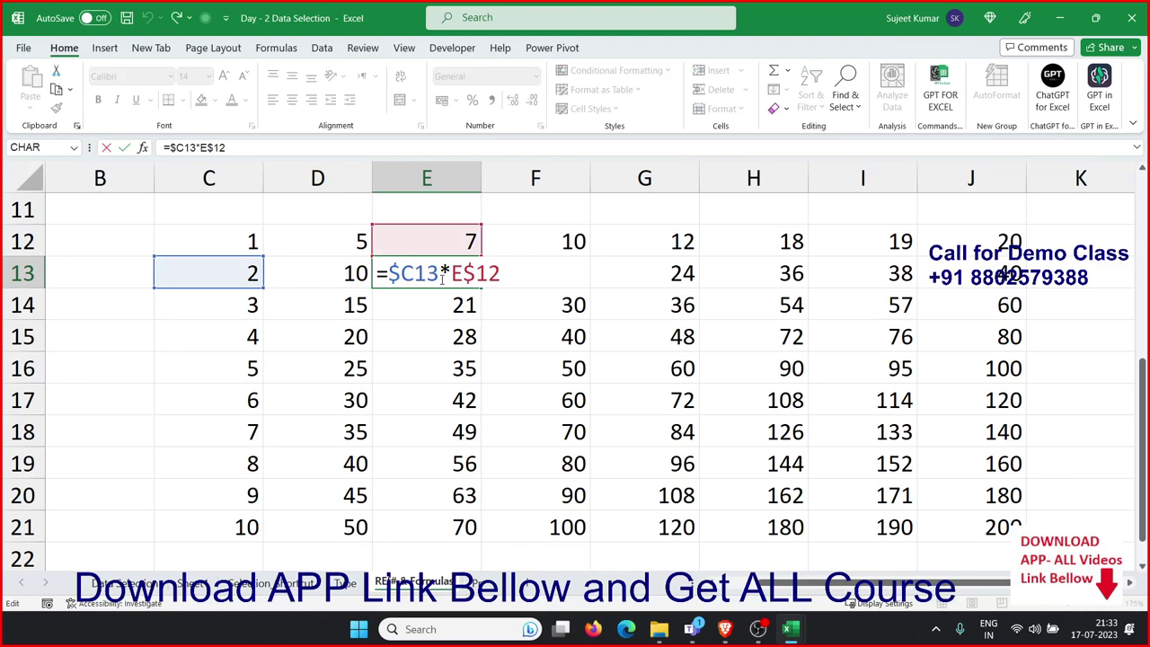
key(Escape)
double_click(354, 307)
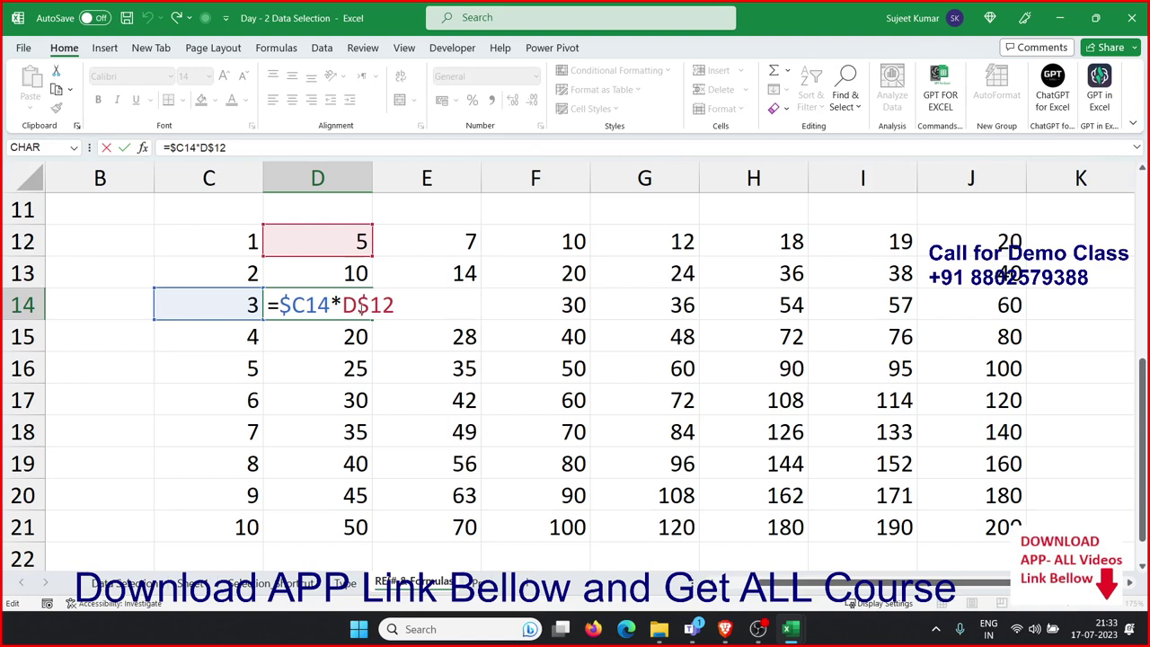
key(ctrl+Return)
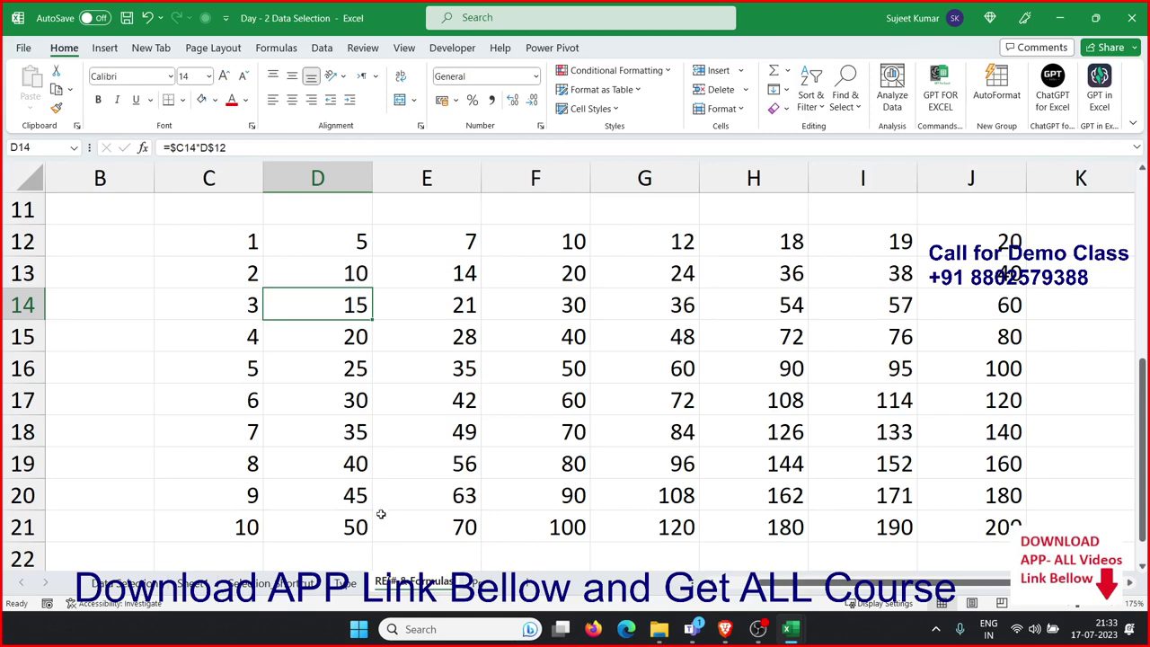
scroll(381, 512, down, 4)
scroll(384, 509, up, 5)
scroll(383, 504, up, 2)
scroll(384, 493, down, 4)
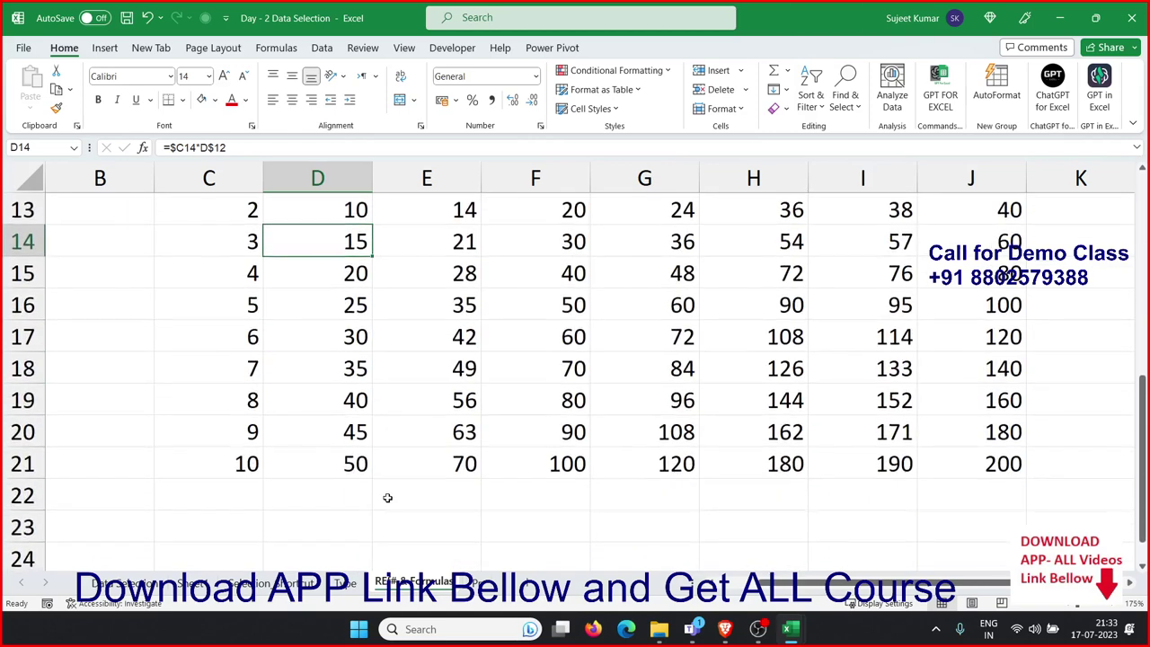
scroll(393, 474, up, 2)
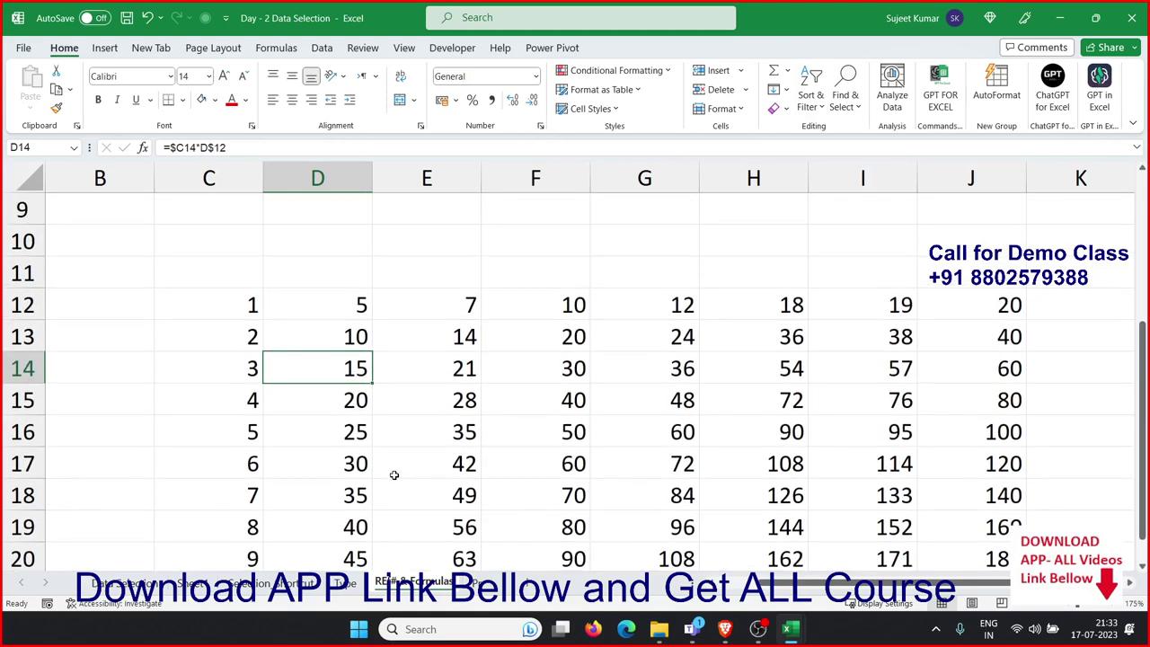
scroll(393, 474, down, 2)
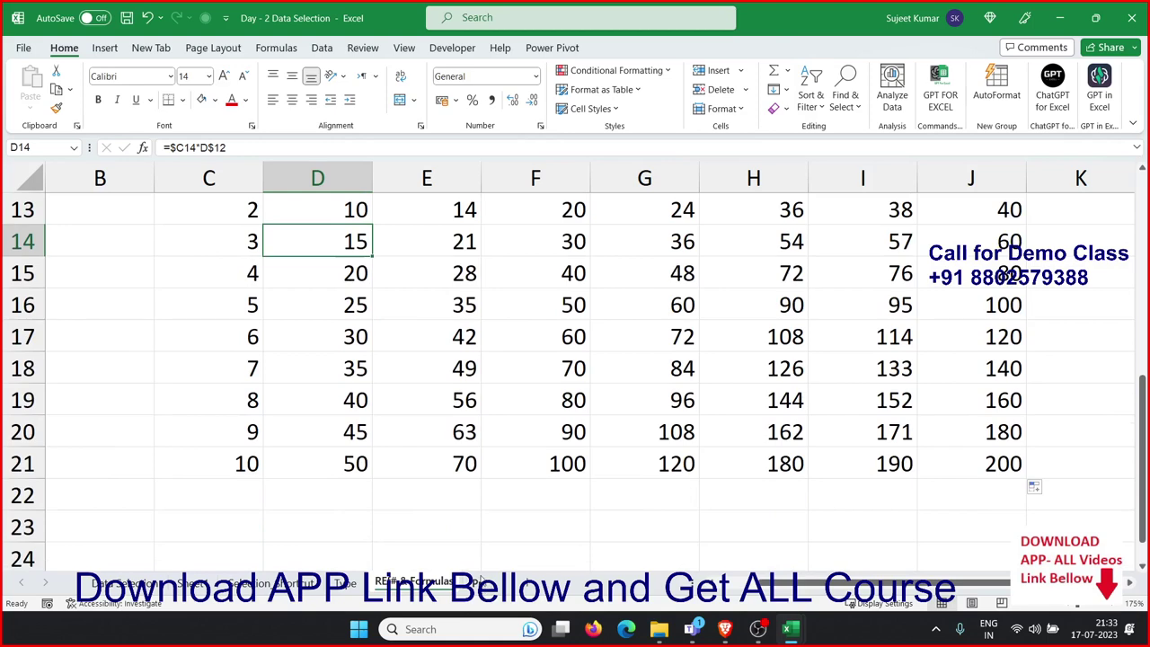
Save the Day - 2 Data Selection workbook from its CASH MEMO sheet
click(482, 585)
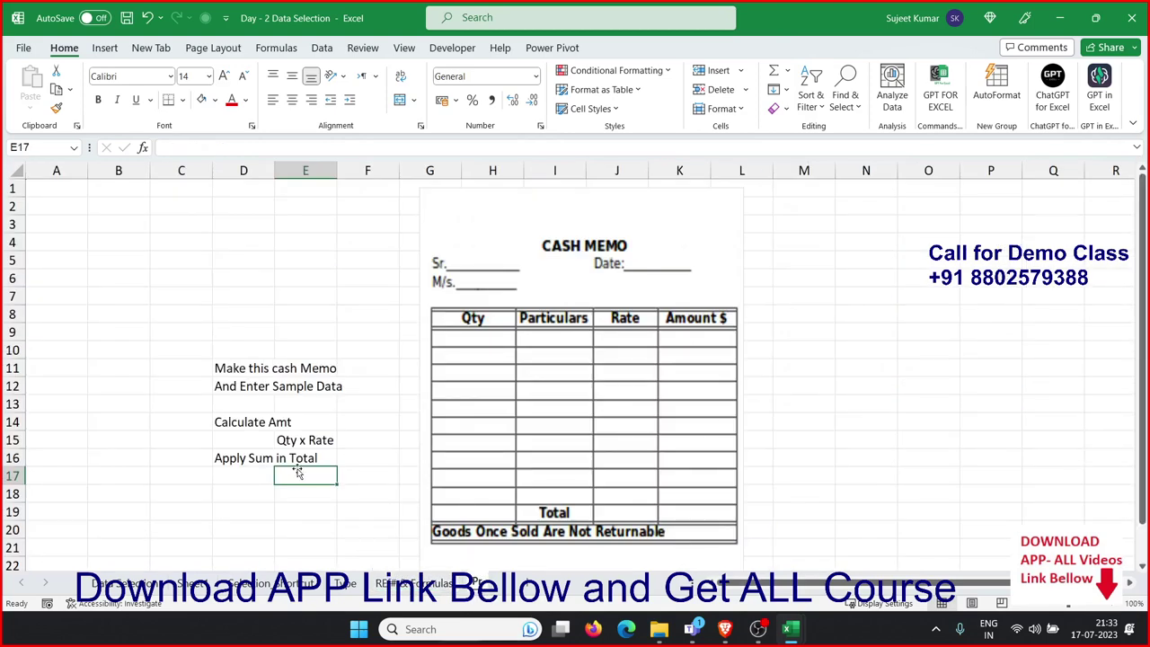
click(279, 492)
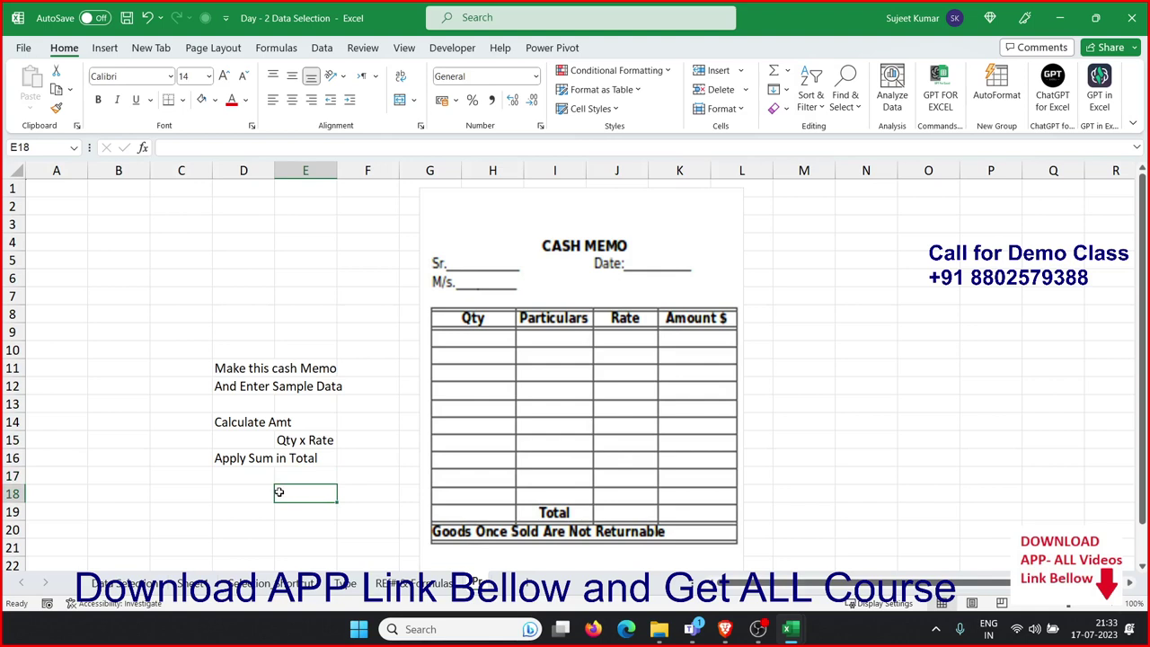
key(ctrl+s)
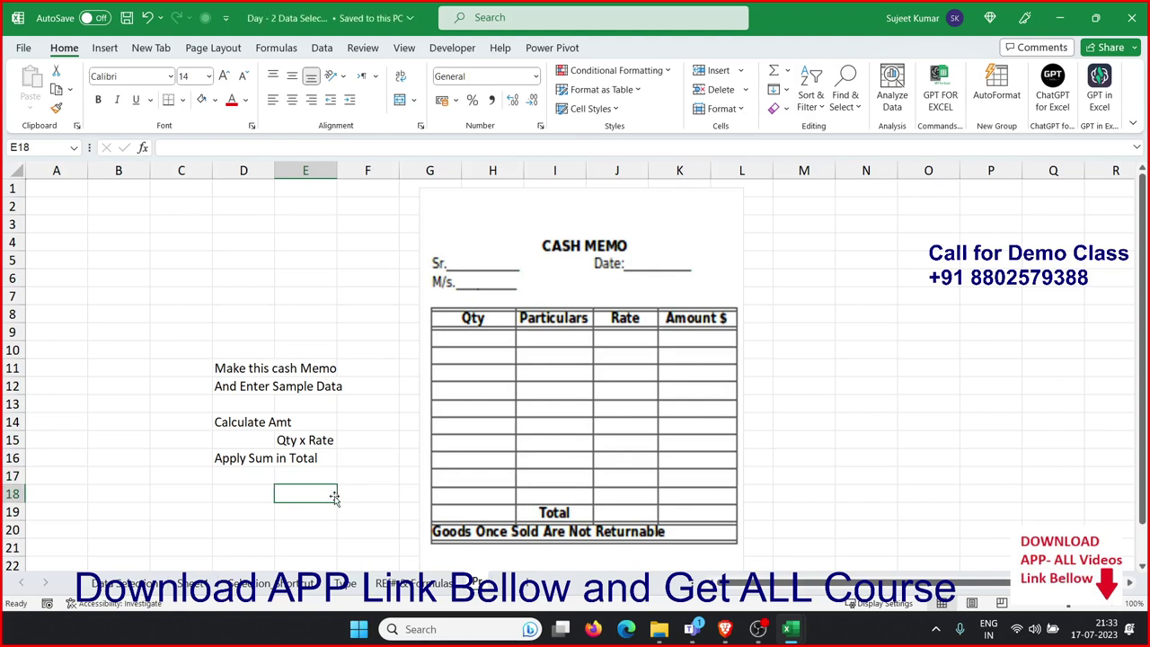
click(495, 452)
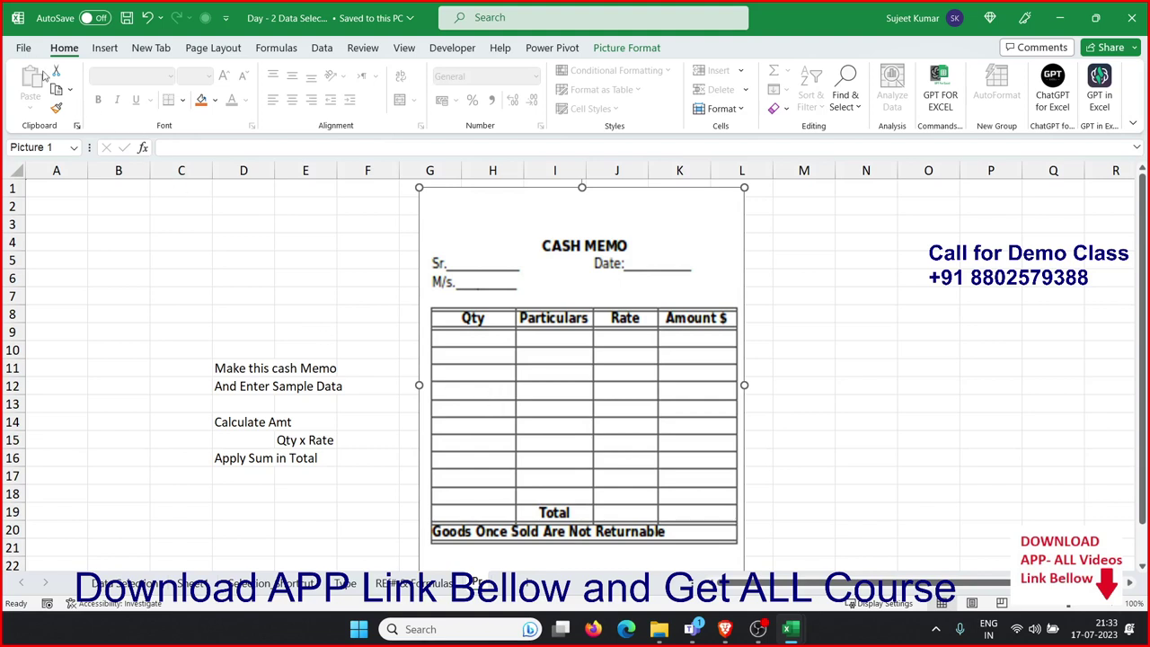
Close the workbook and open Day-4 Math_Calculation from the course folder
click(127, 18)
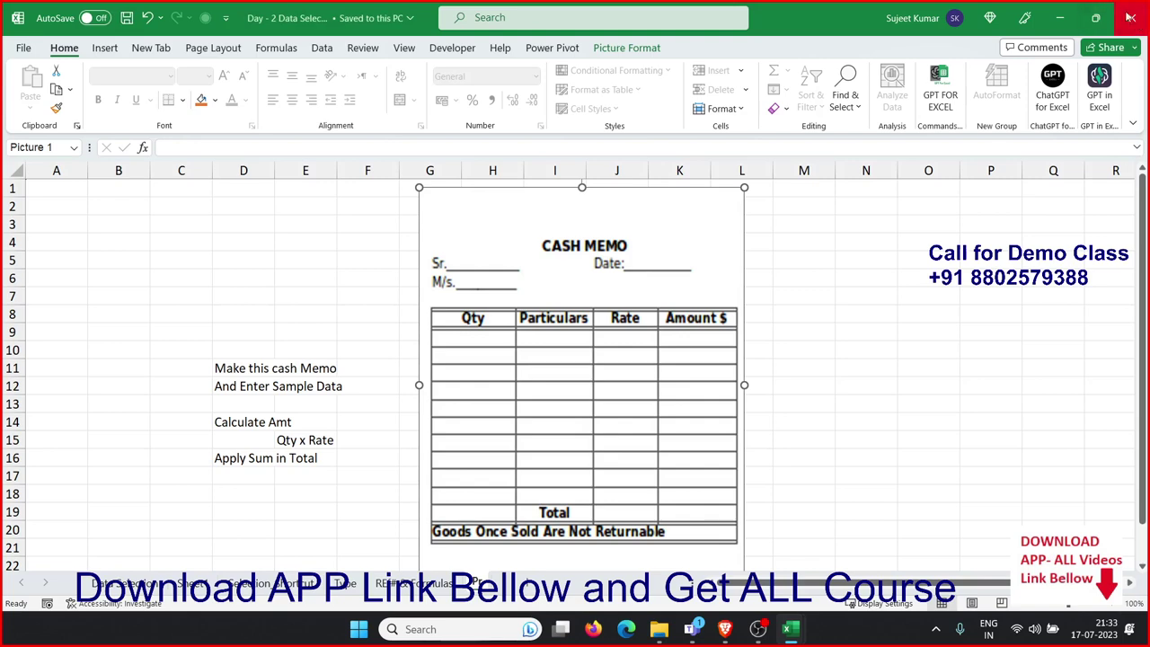
click(1130, 18)
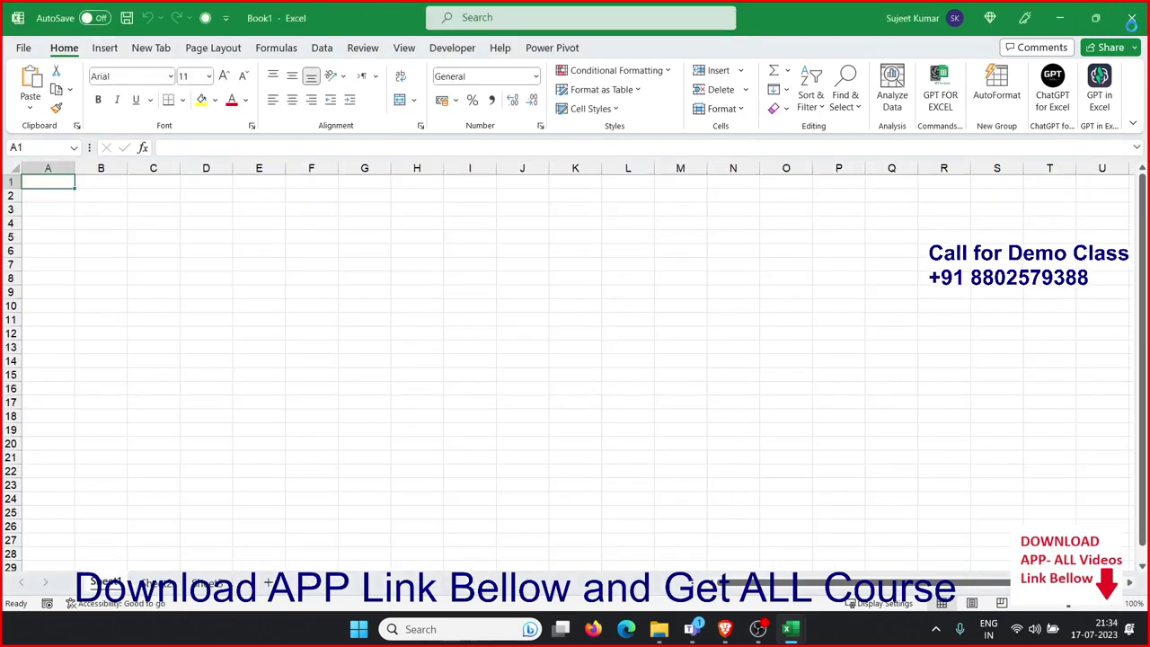
click(661, 630)
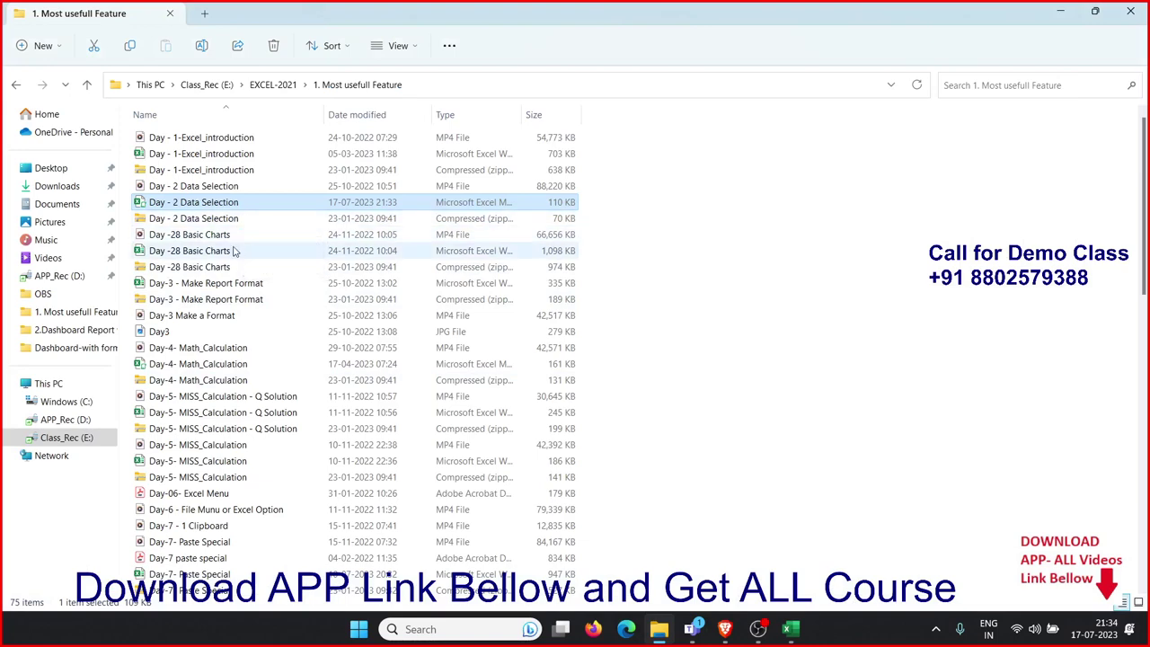
click(220, 349)
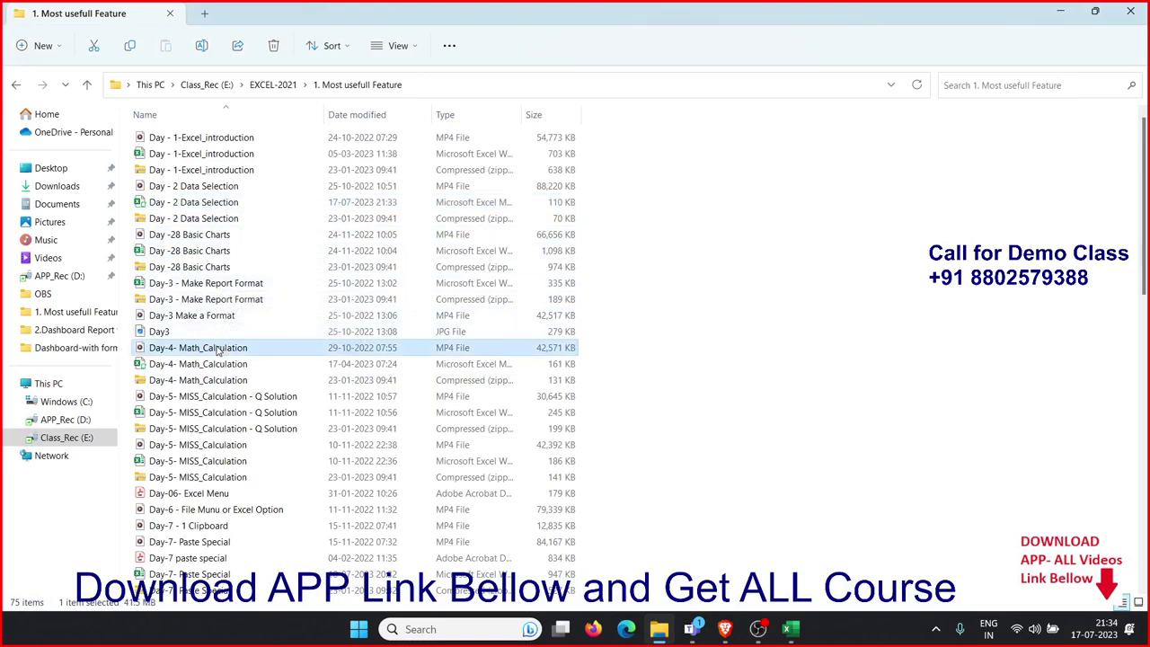
click(216, 364)
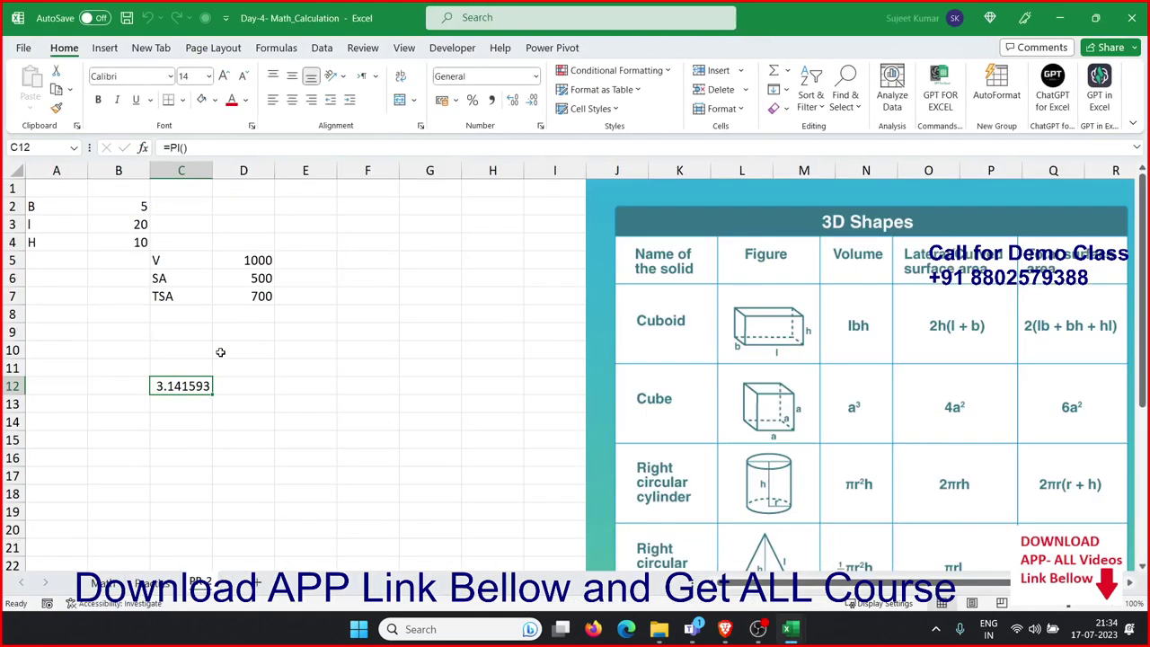
Clear the Amt result 58080.84, the Gr and 20% entries, and the 50 sums in C2:D2
click(116, 584)
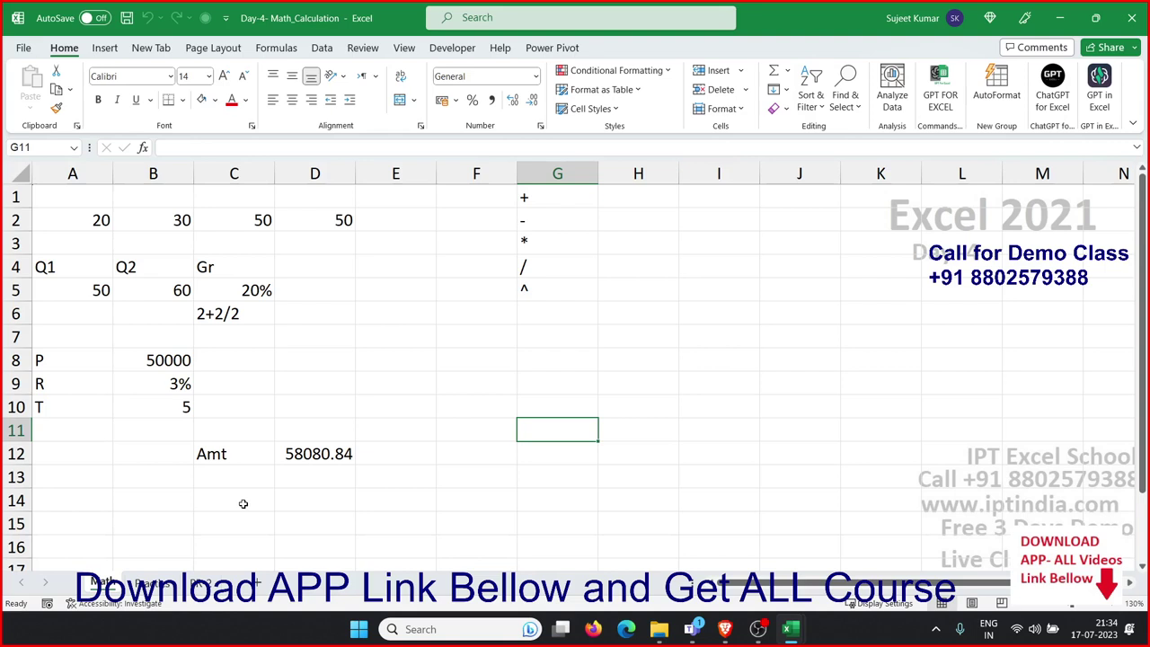
click(373, 485)
drag(297, 428, 326, 496)
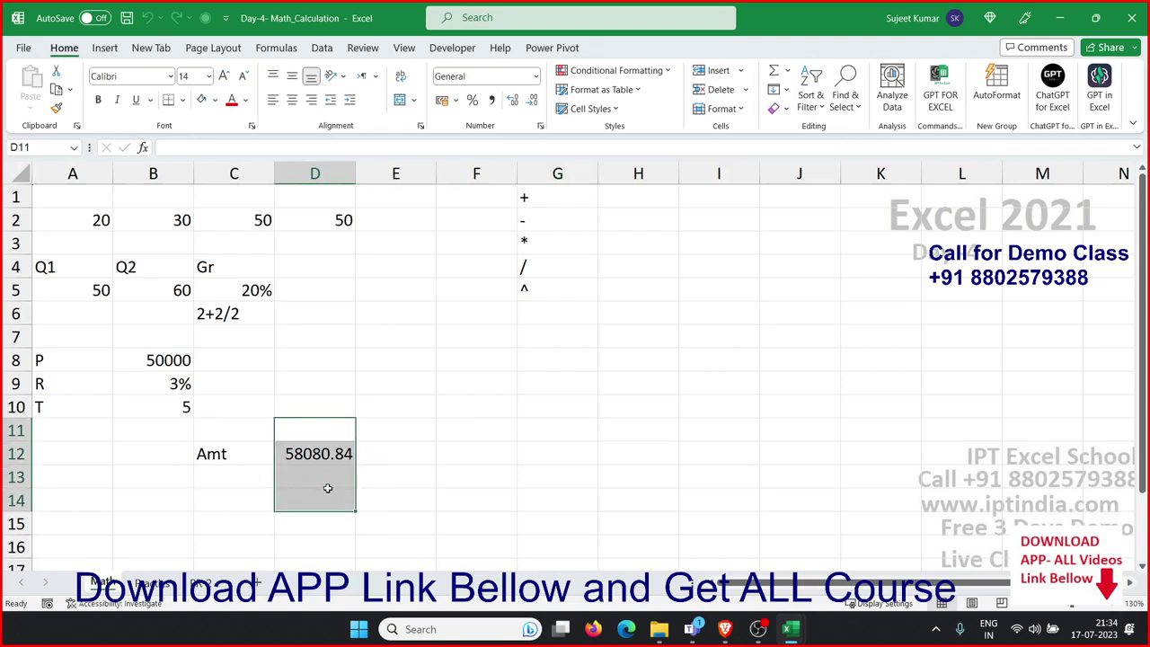
key(Delete)
mouse_move(185, 309)
mouse_down()
mouse_move(268, 313)
mouse_move(249, 292)
mouse_up()
key(Delete)
key(Delete)
drag(269, 212, 308, 226)
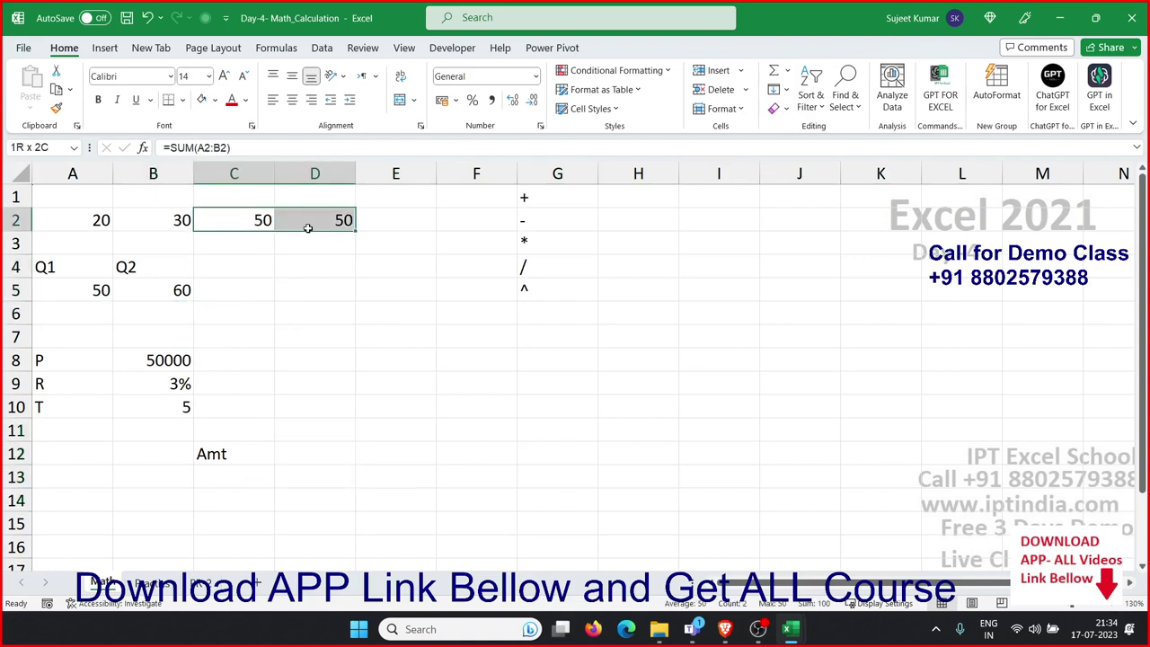
key(Delete)
key(shift+Left)
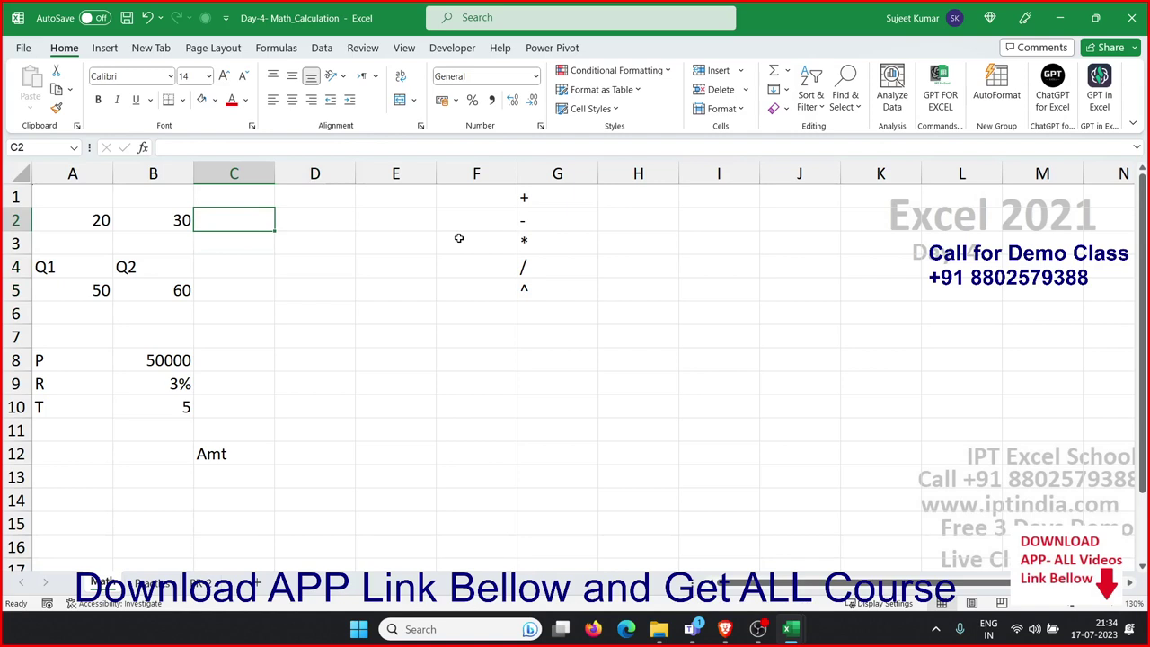
Enter =SUM(A2:B2) in C2
key(Left)
key(Left)
key(shift+Right)
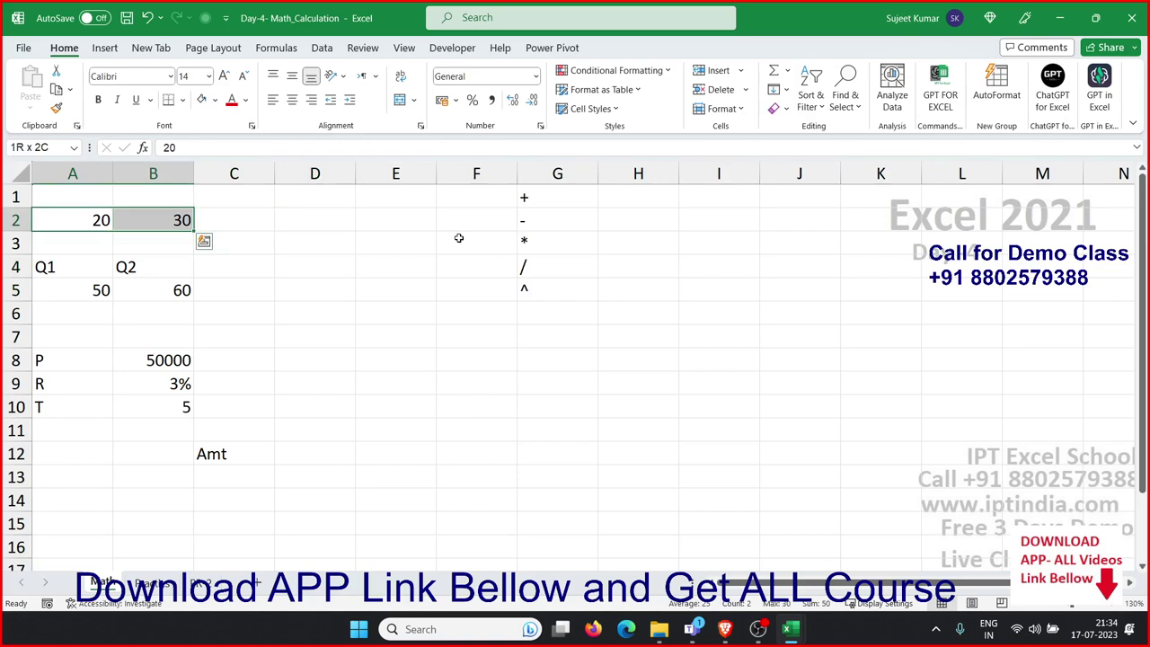
key(Right)
key(Right)
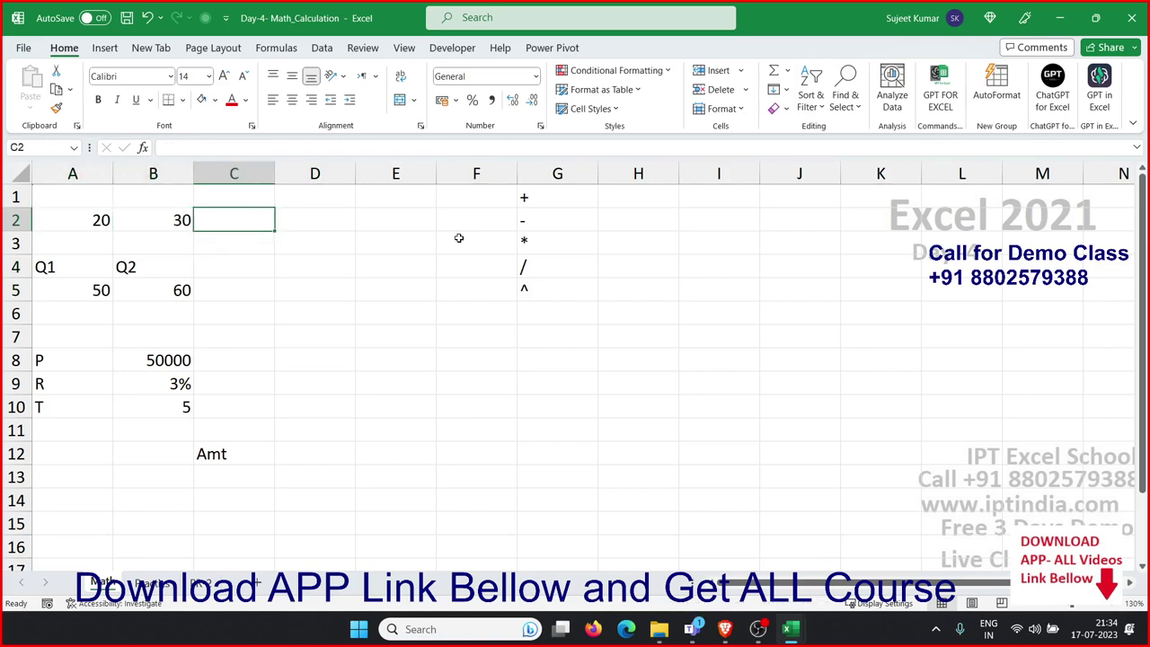
text(=sum)
key(Tab)
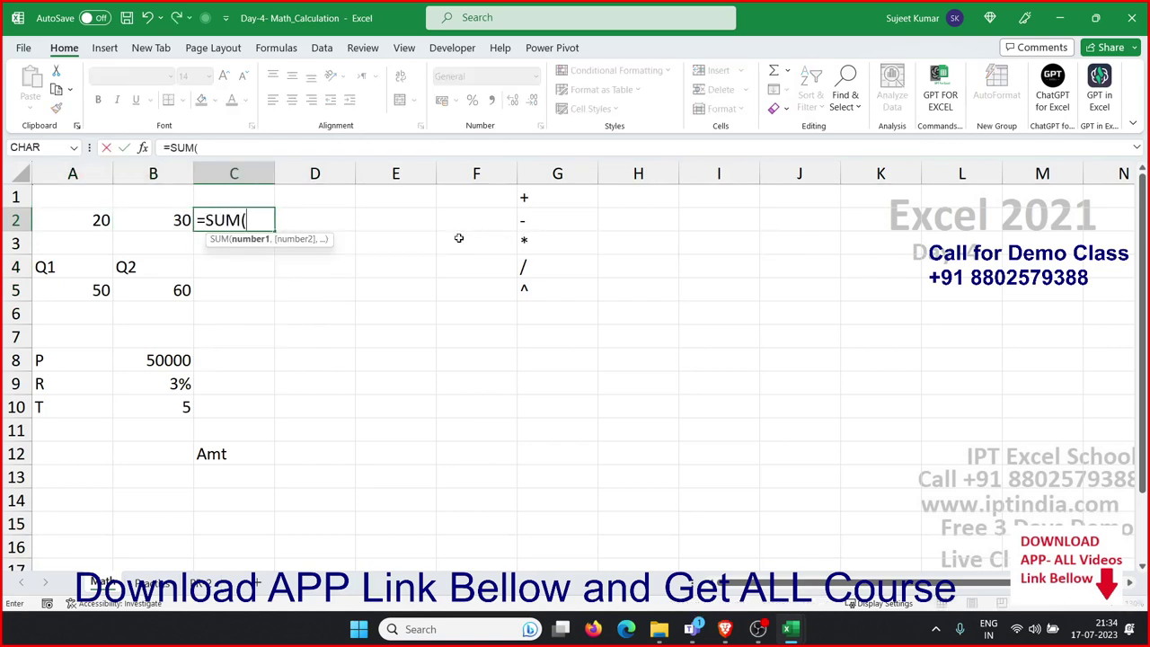
key(Left)
key(shift+Left)
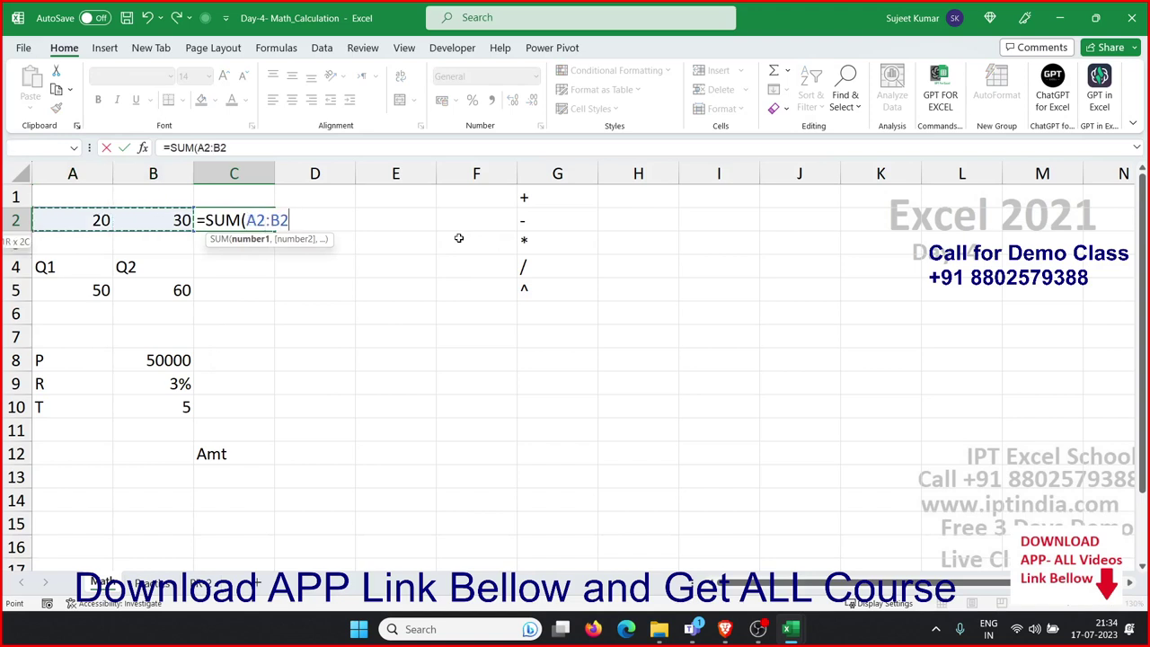
text())
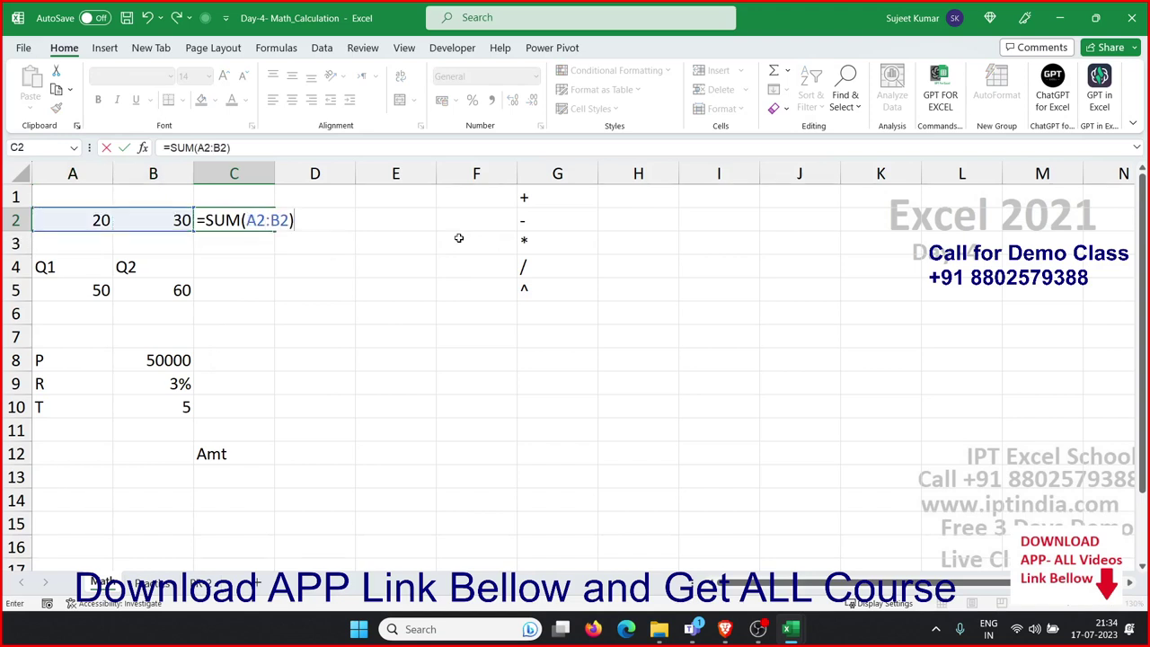
key(ctrl+Return)
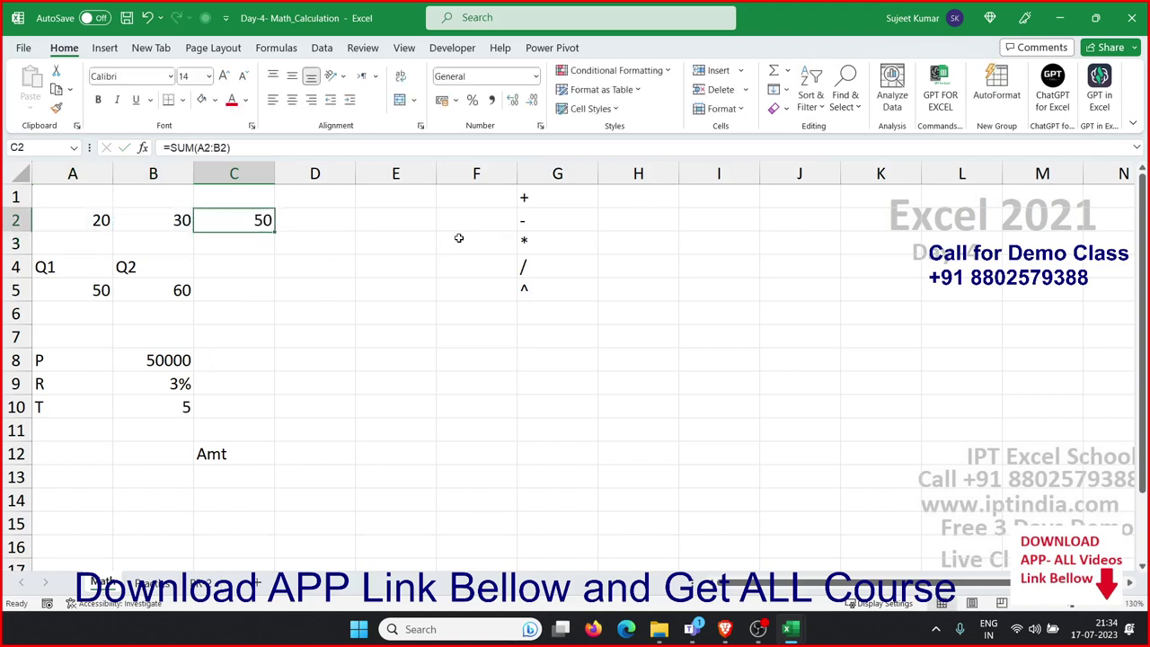
Enter =A2+B2 in D2 by clicking A2 and B2 as references
key(Right)
text(=)
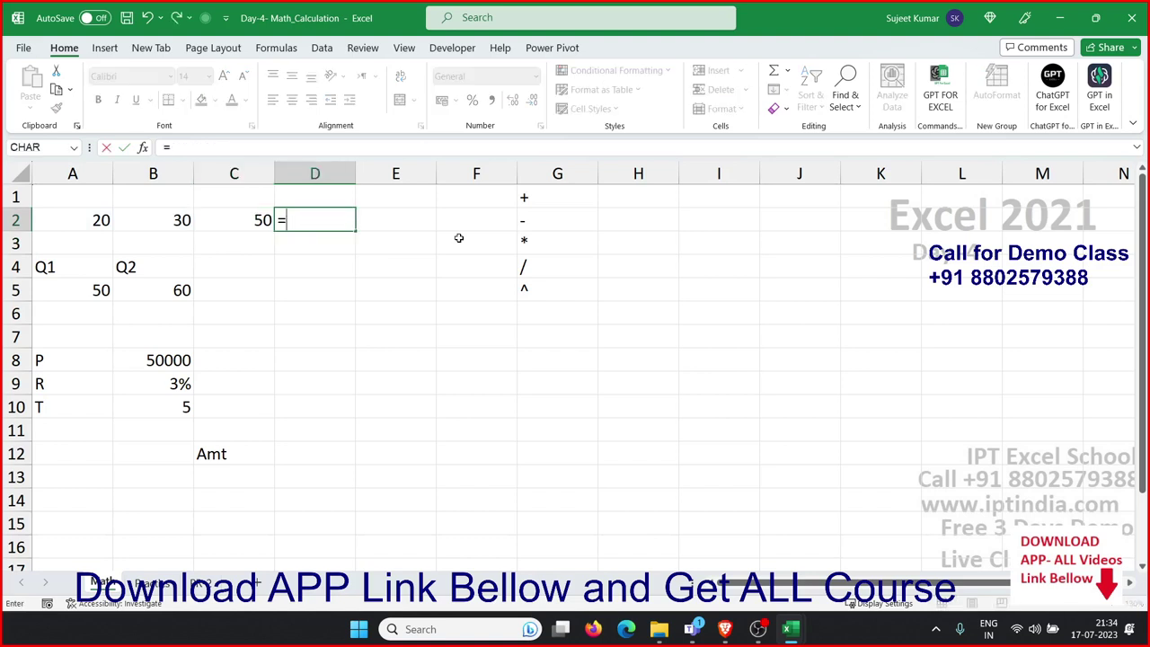
click(88, 220)
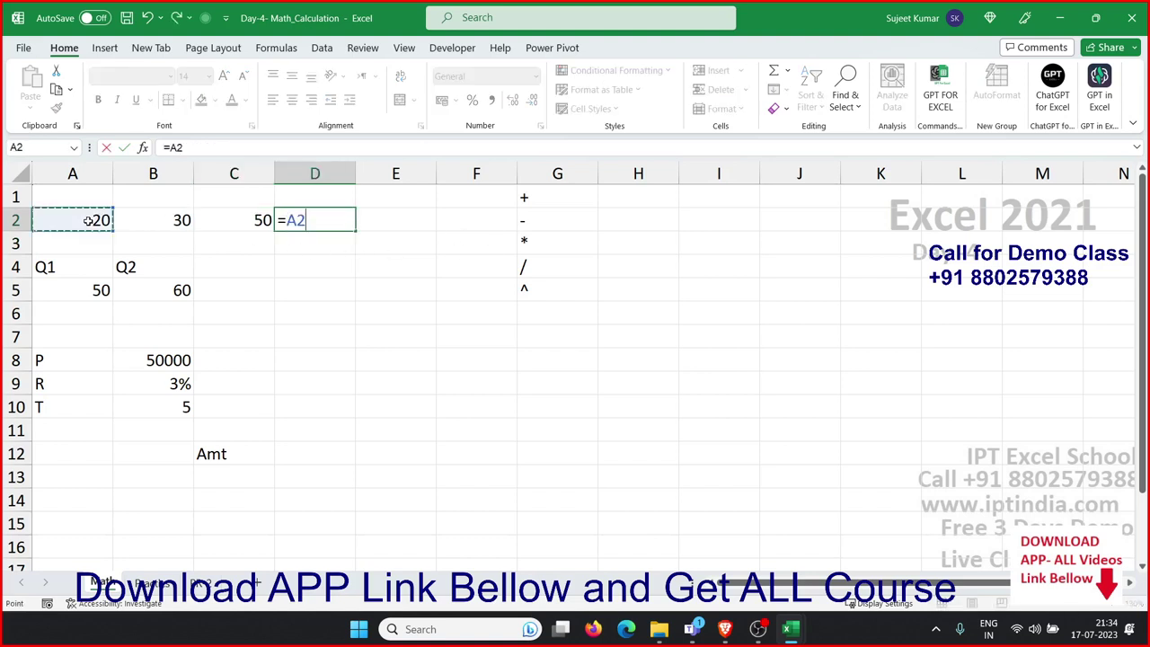
text(+)
click(153, 224)
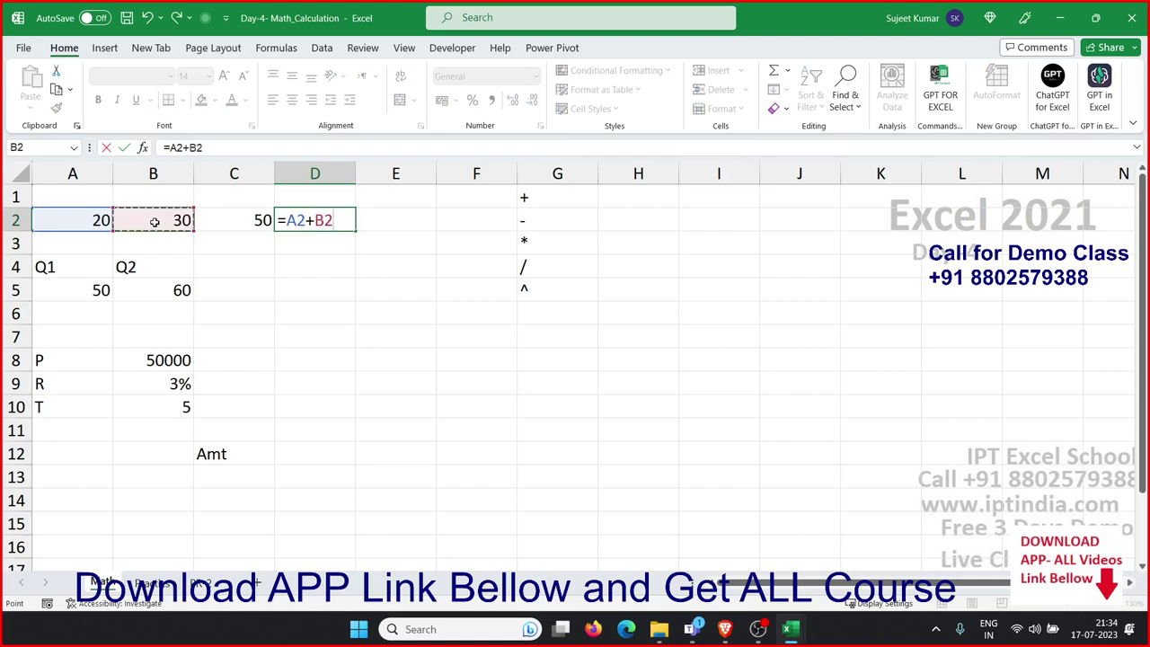
key(Return)
key(Up)
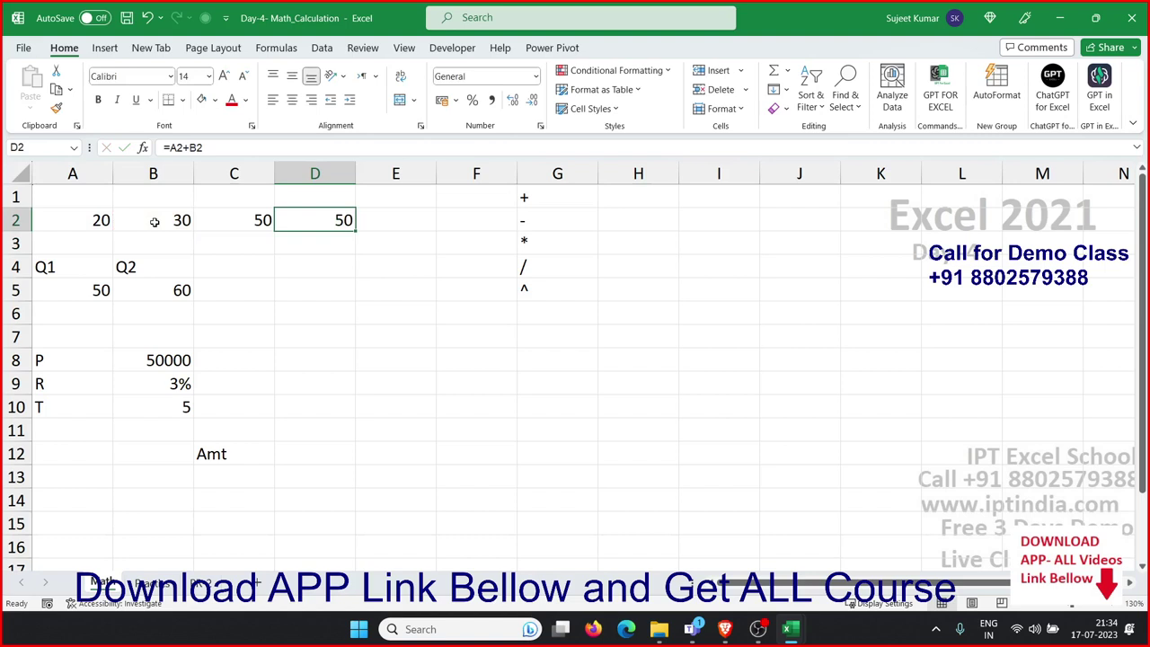
Inspect the C2 and D2 formulas in edit mode without changing them
double_click(300, 220)
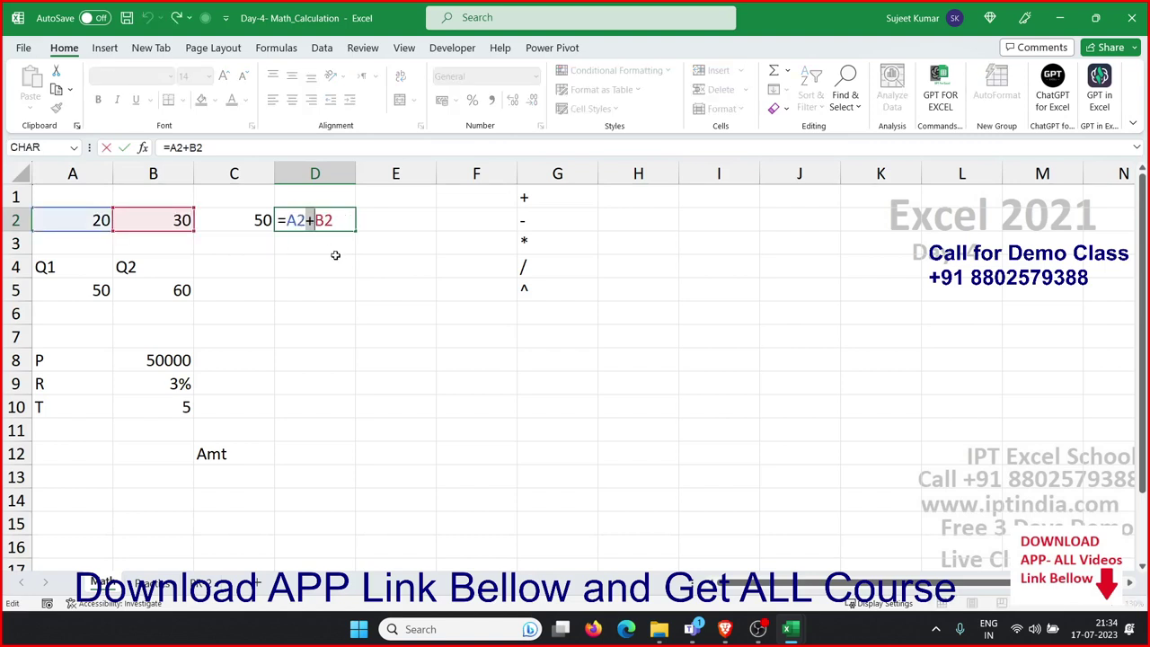
key(Right)
key(Return)
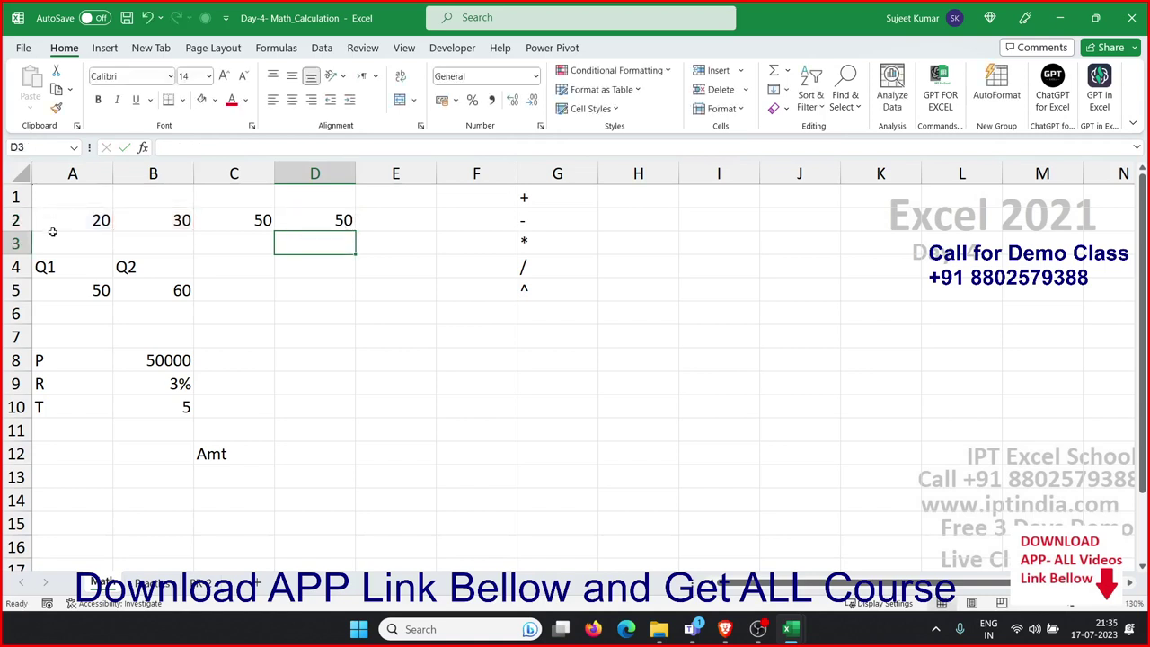
click(221, 223)
double_click(224, 226)
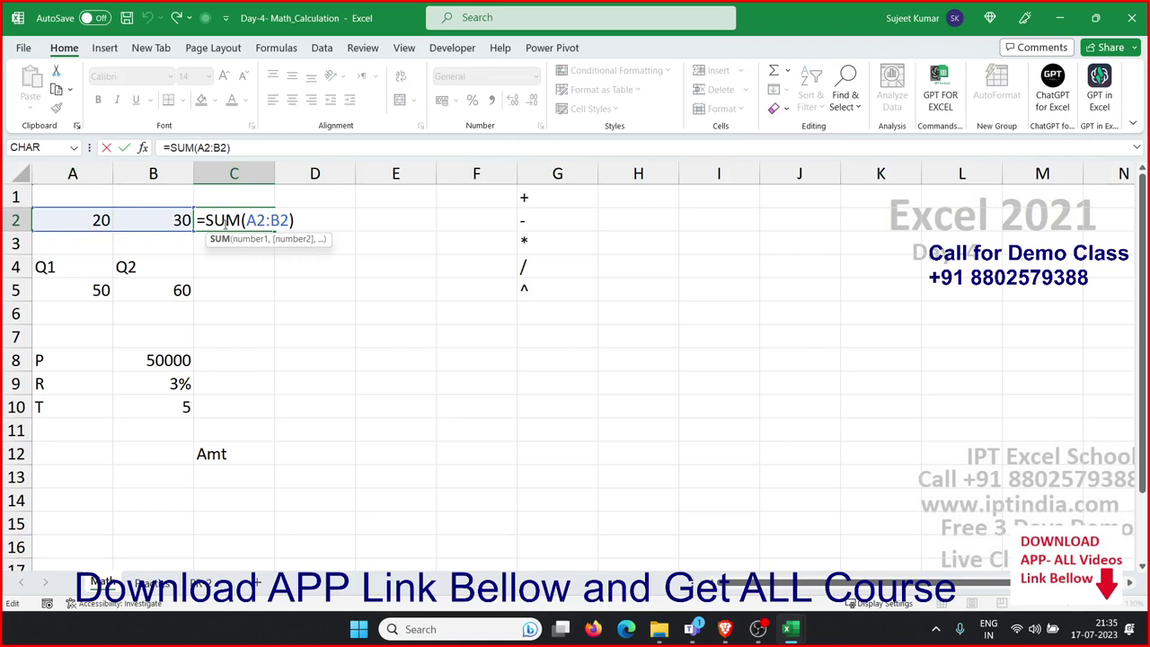
key(Return)
click(297, 218)
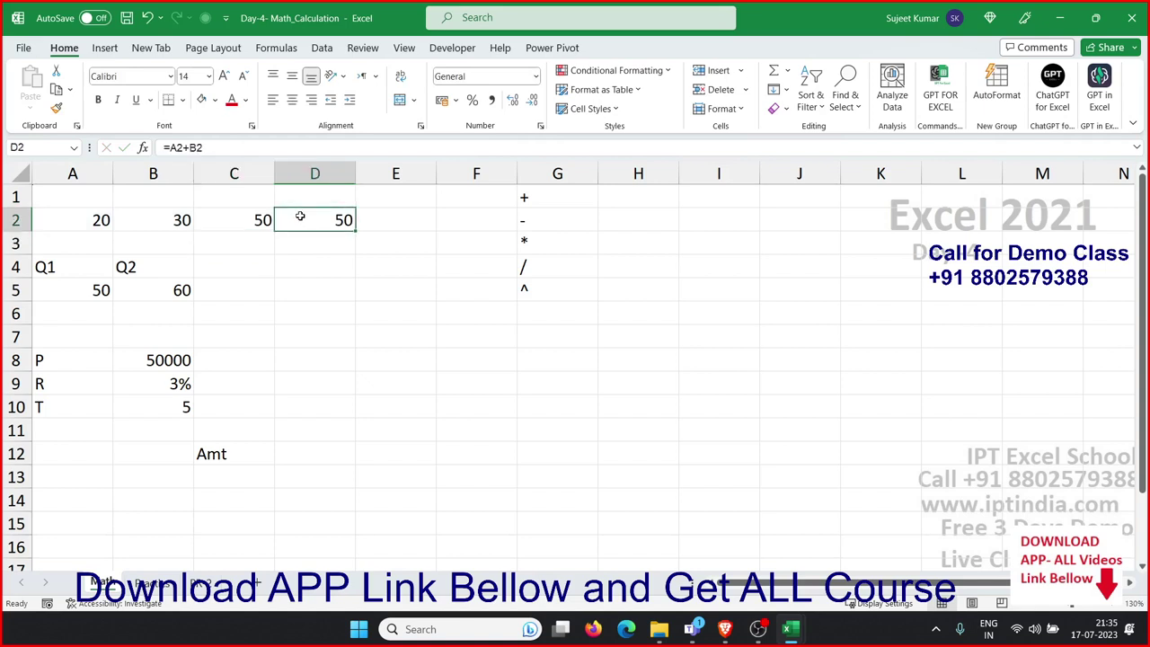
double_click(300, 216)
double_click(316, 221)
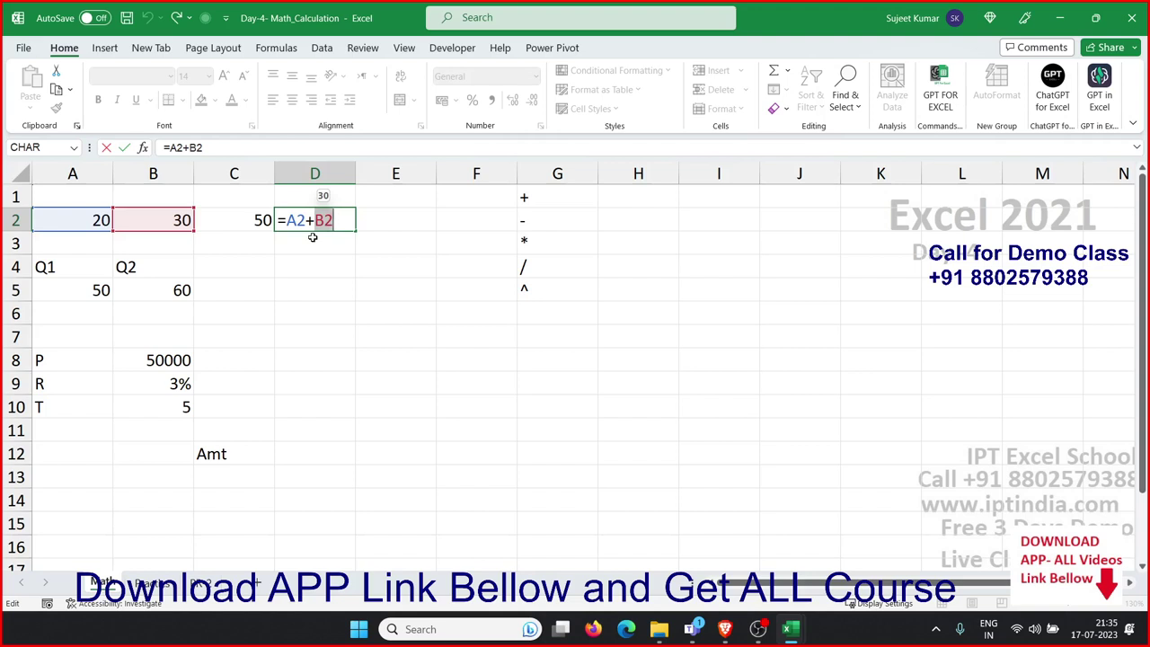
key(Return)
Add the heading Gr in C4 beside the Q1 and Q2 headings
key(Down)
key(Down)
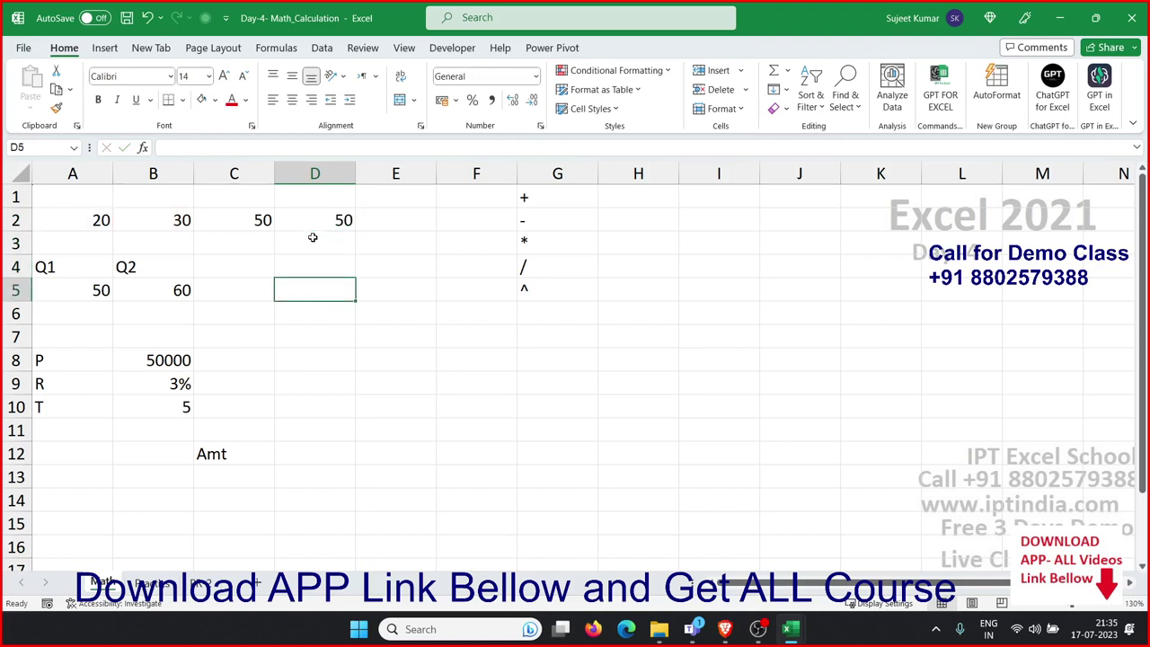
key(Left)
key(Left)
key(Left)
key(Up)
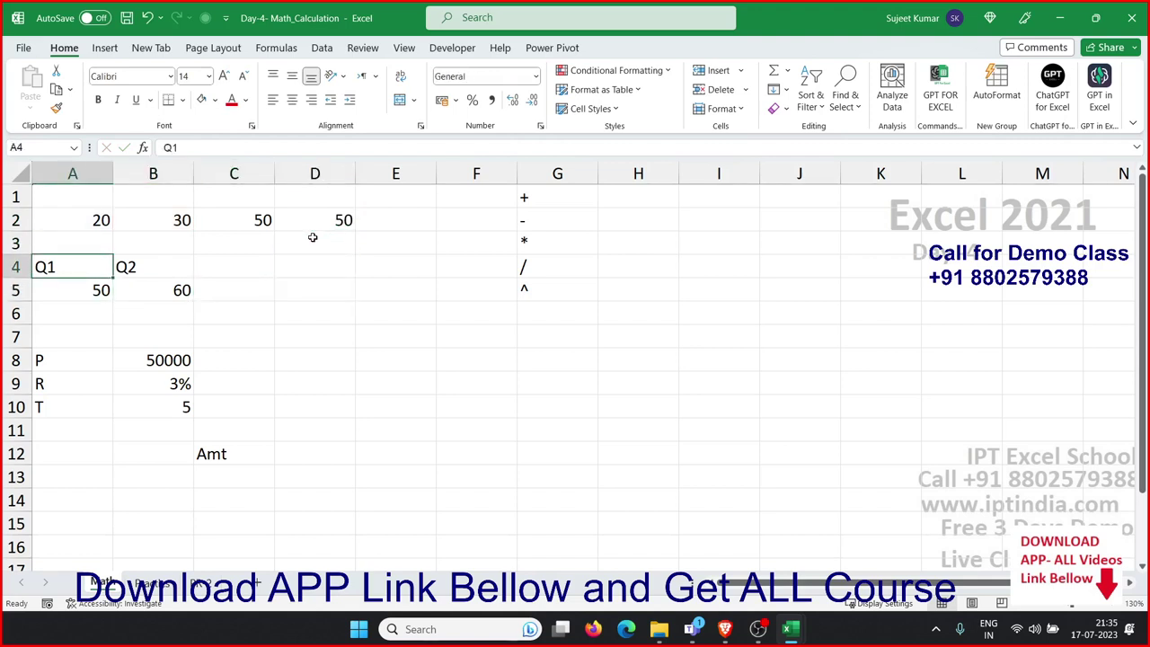
key(Right)
key(Down)
key(Right)
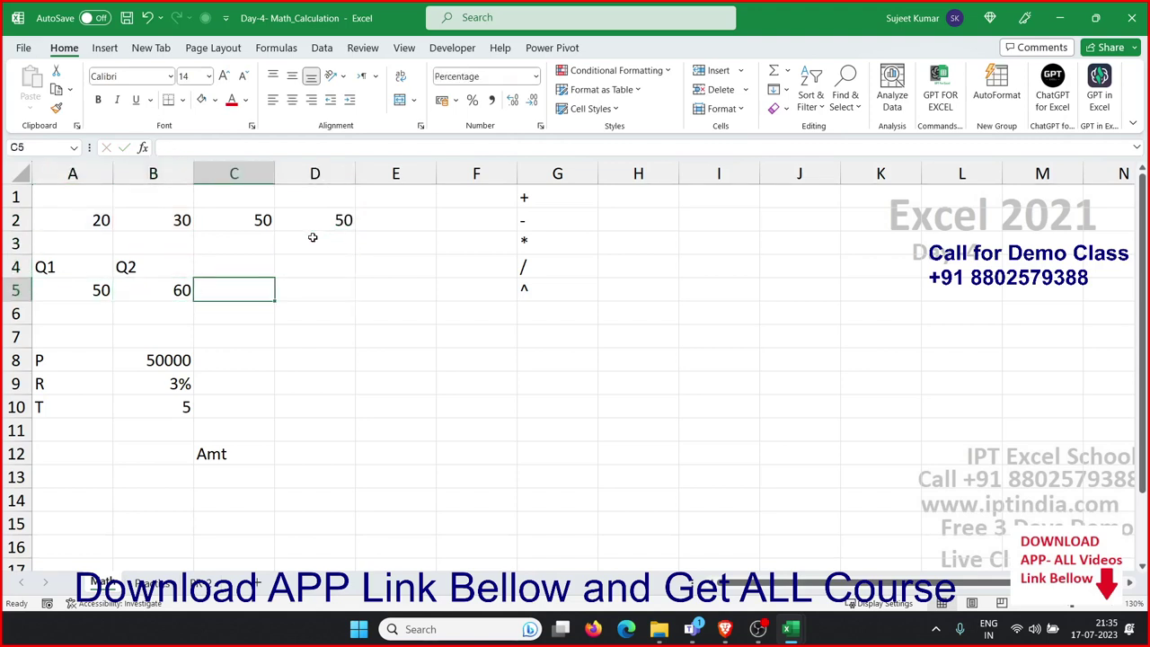
key(Up)
text(Gr)
key(Return)
In Excel Options' Customize Ribbon, remove the custom New Tab and enable the Draw tab
click(32, 50)
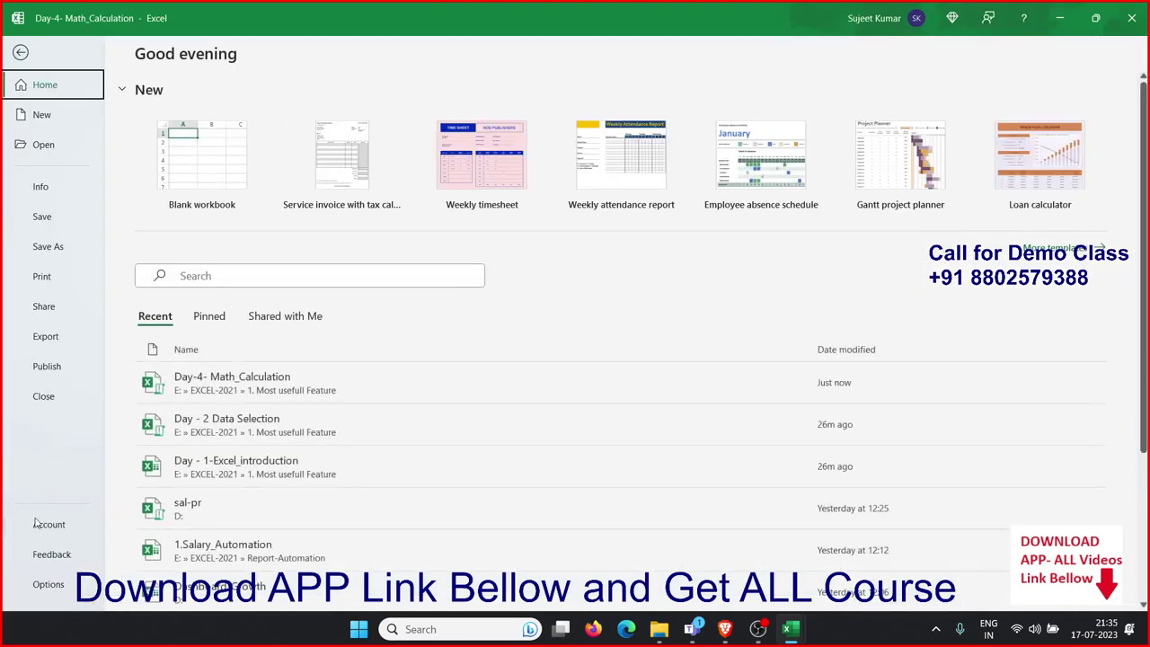
click(49, 583)
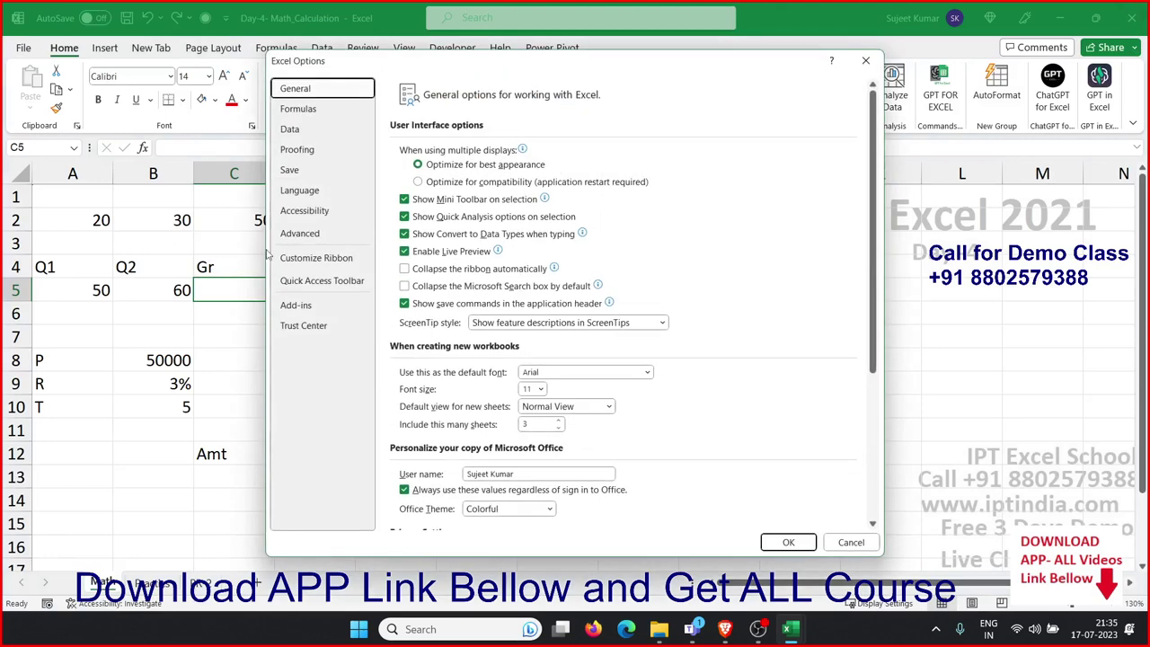
click(317, 259)
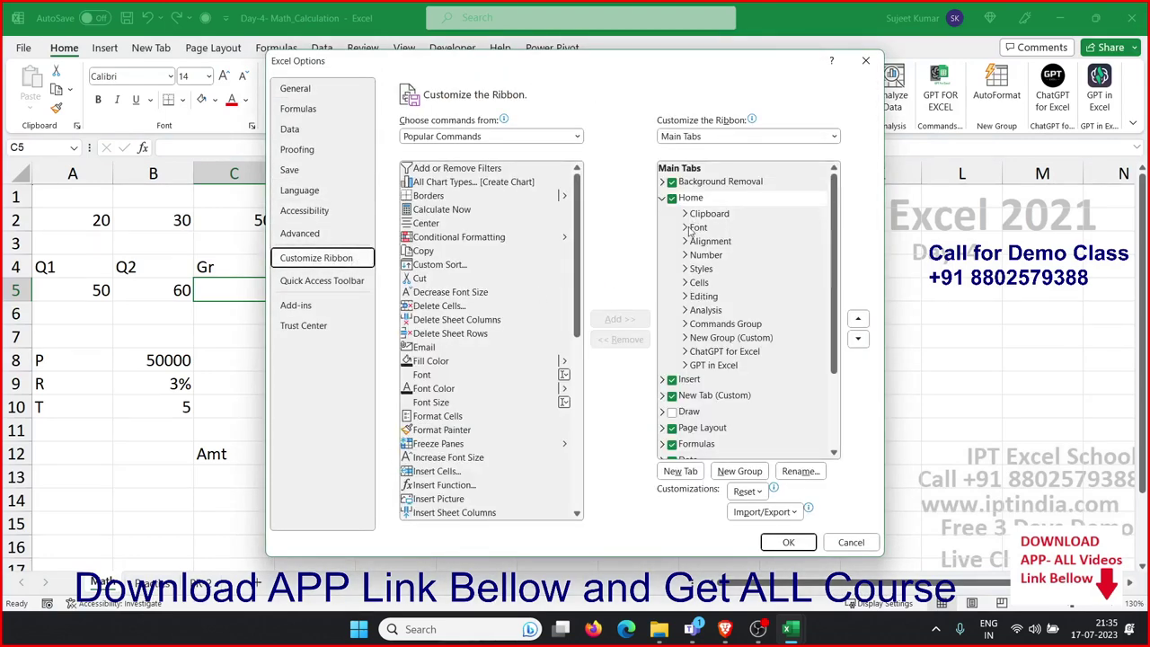
click(663, 197)
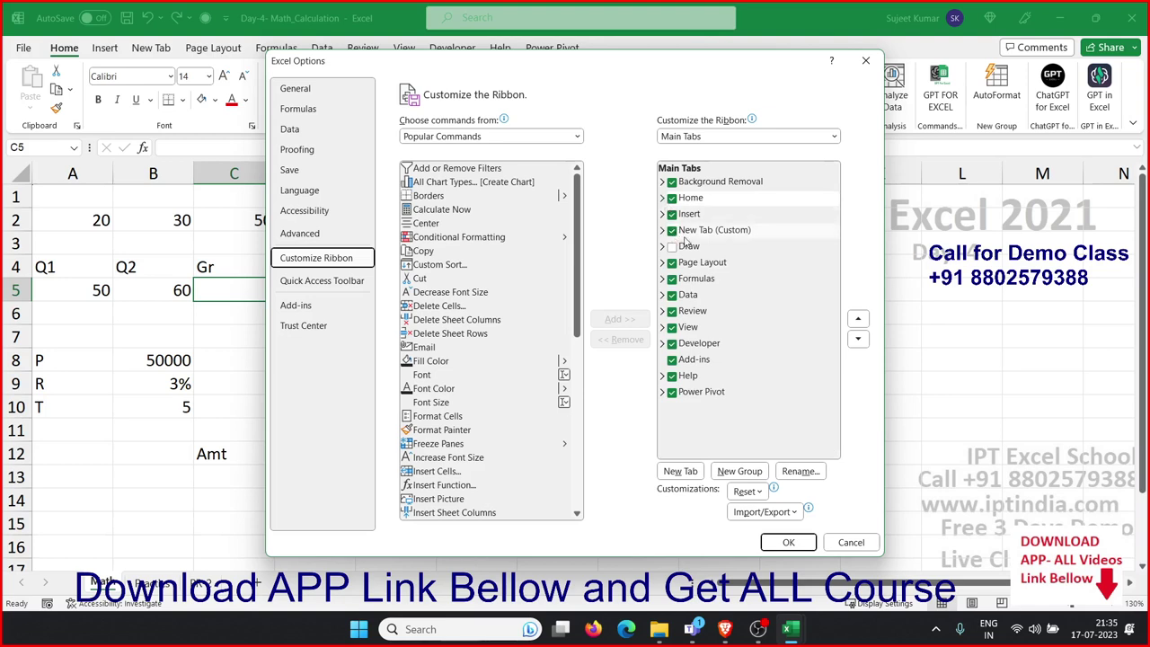
click(687, 231)
click(671, 230)
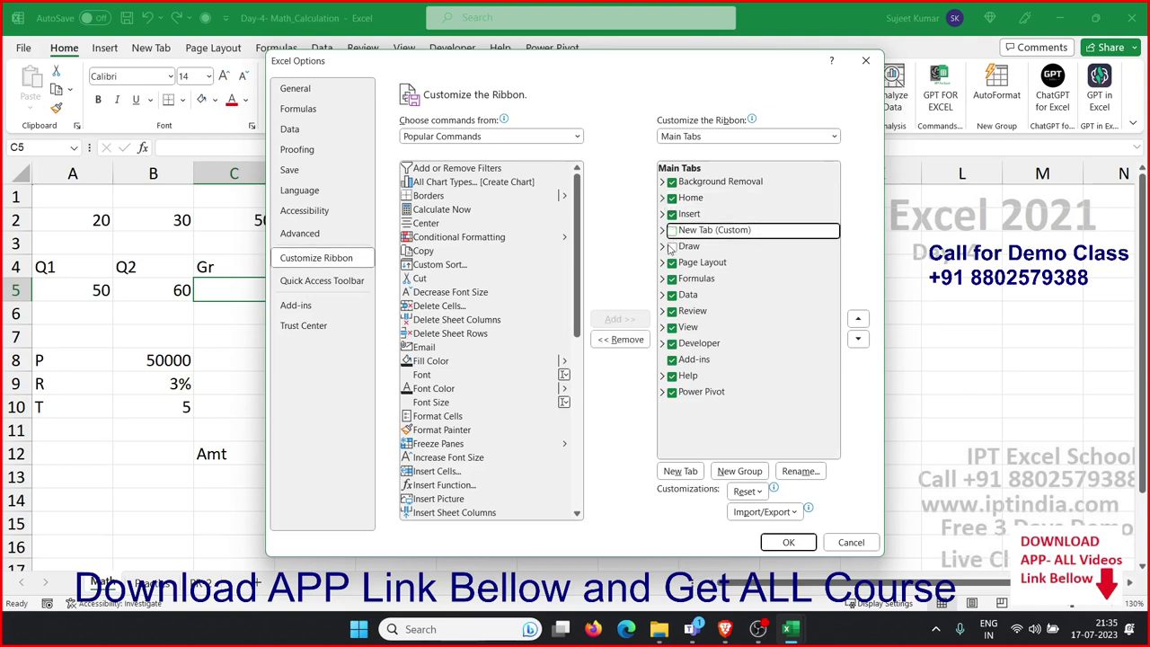
click(620, 339)
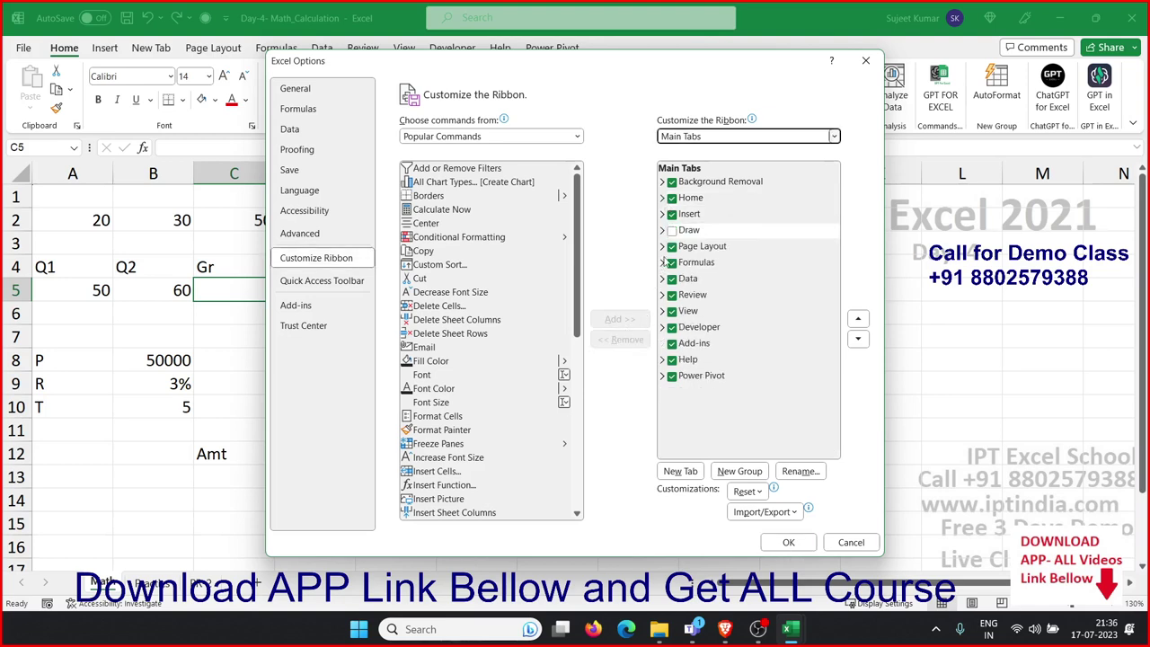
click(671, 230)
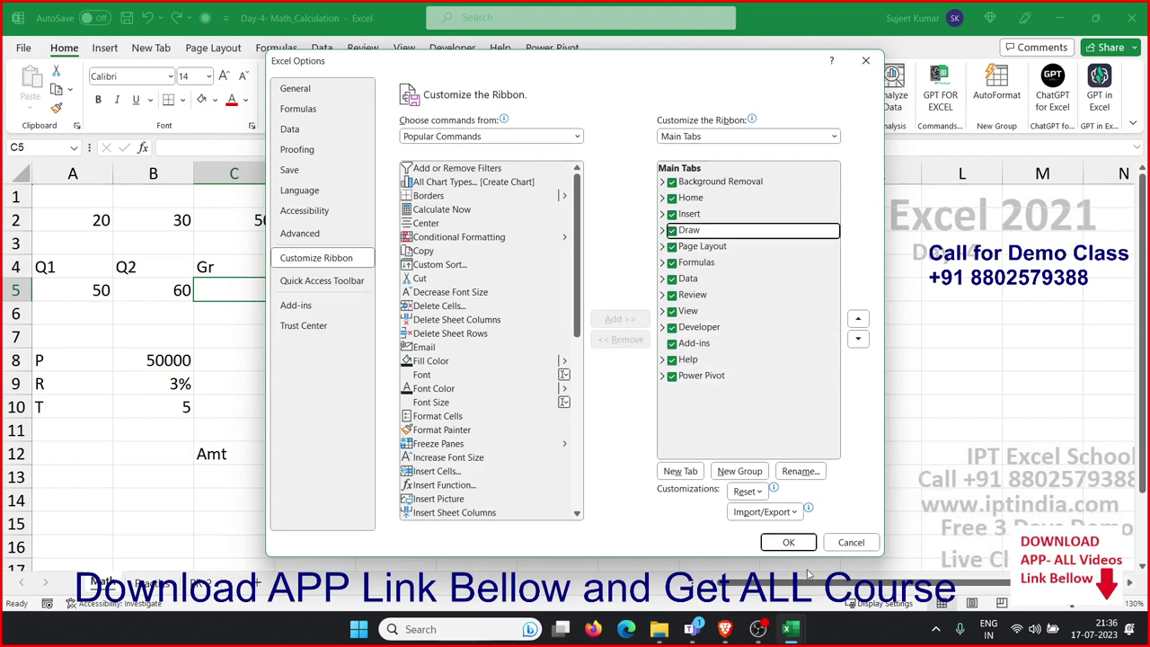
click(789, 543)
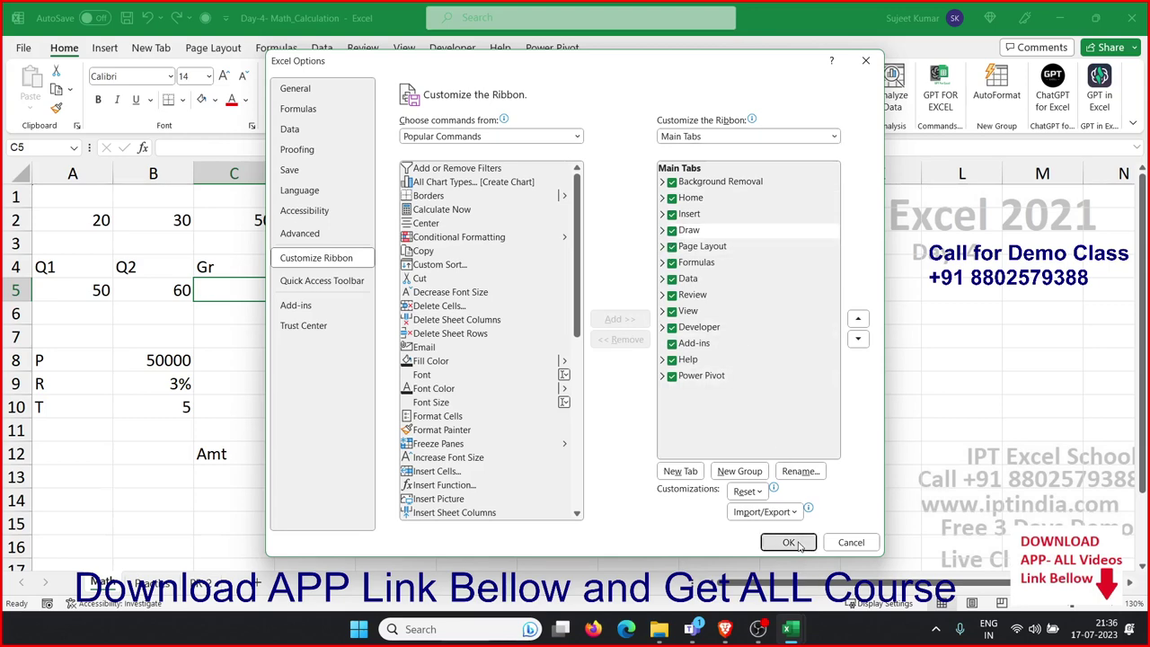
Choose the red pen on the Draw tab and set it to the thinnest stroke
click(143, 48)
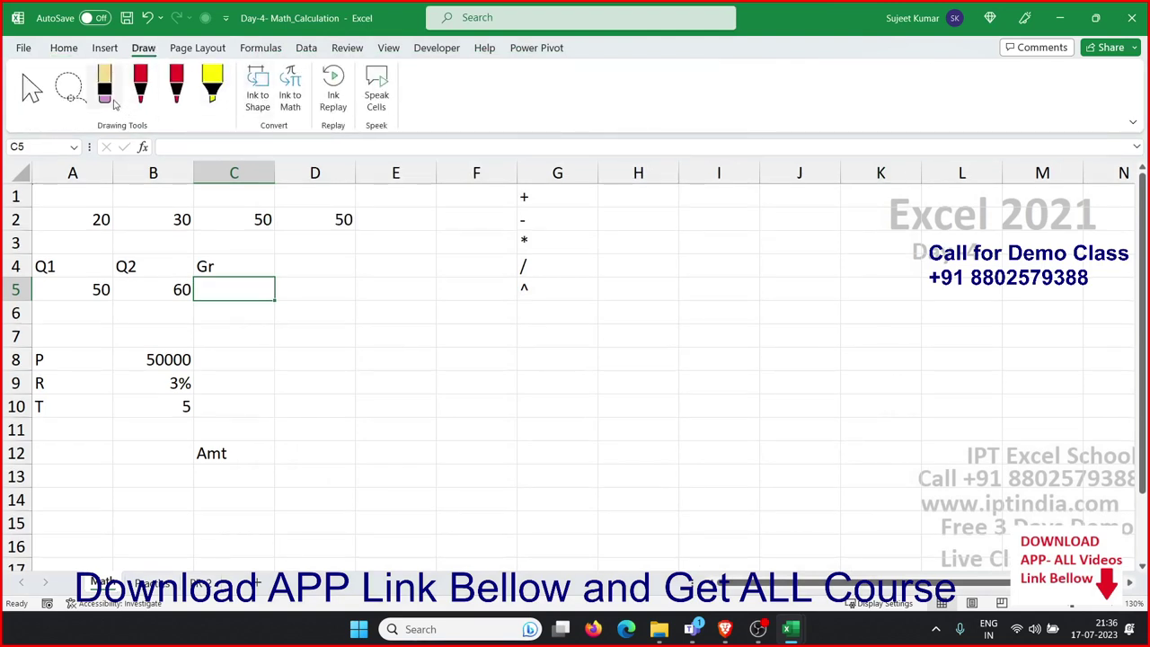
click(141, 97)
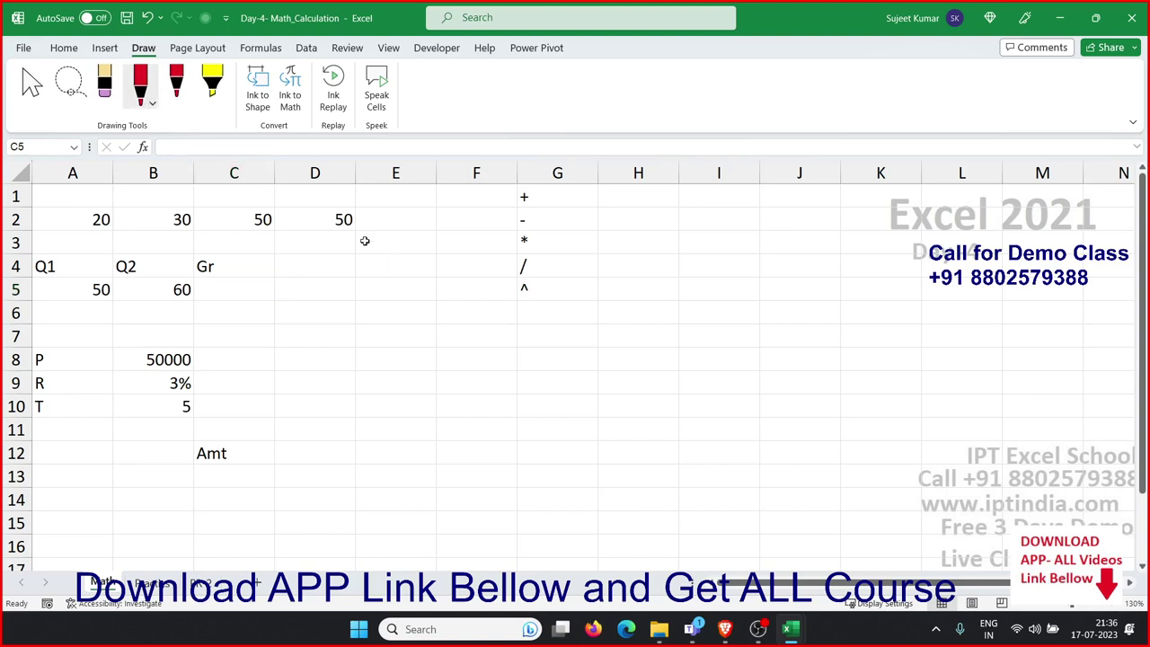
click(153, 104)
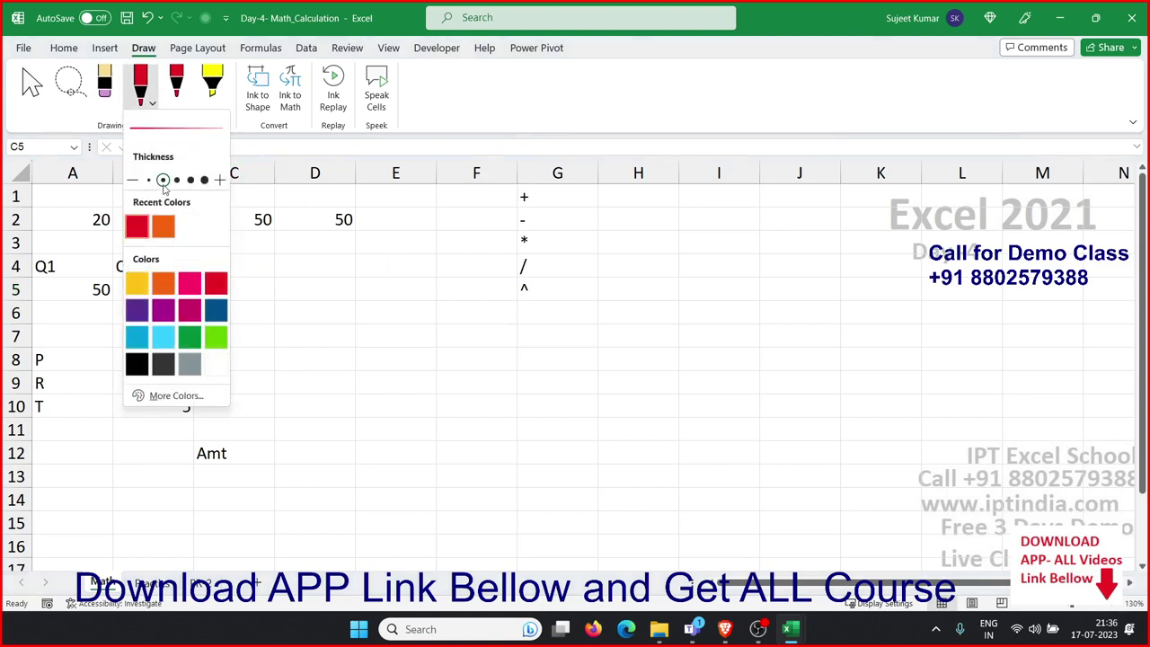
click(164, 181)
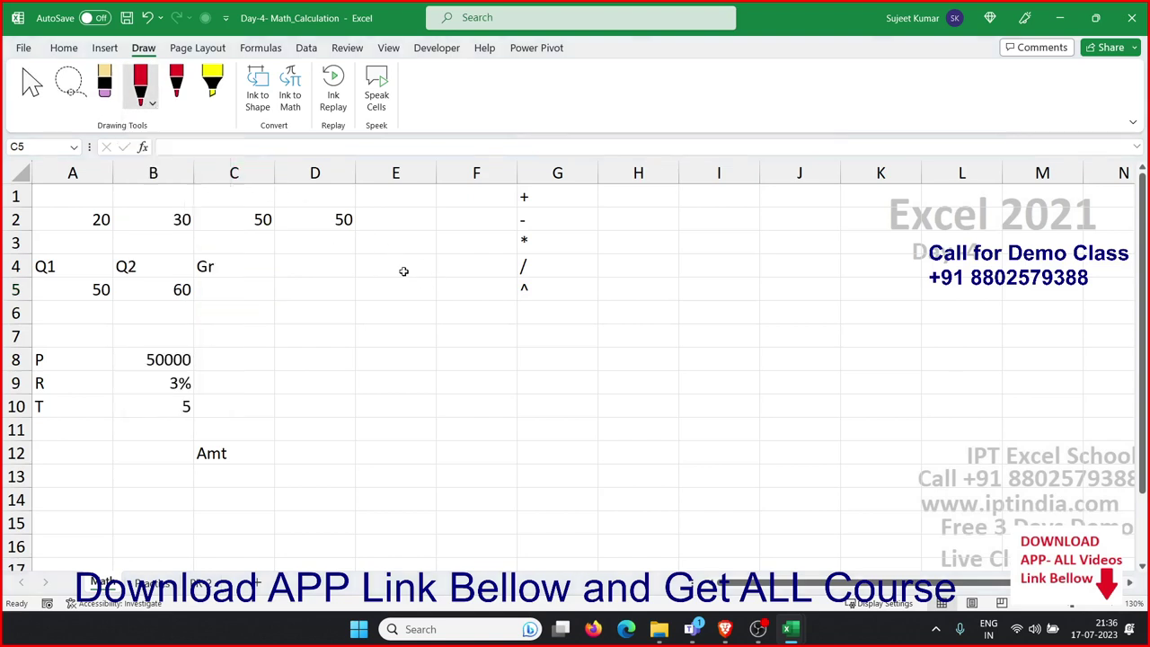
click(153, 104)
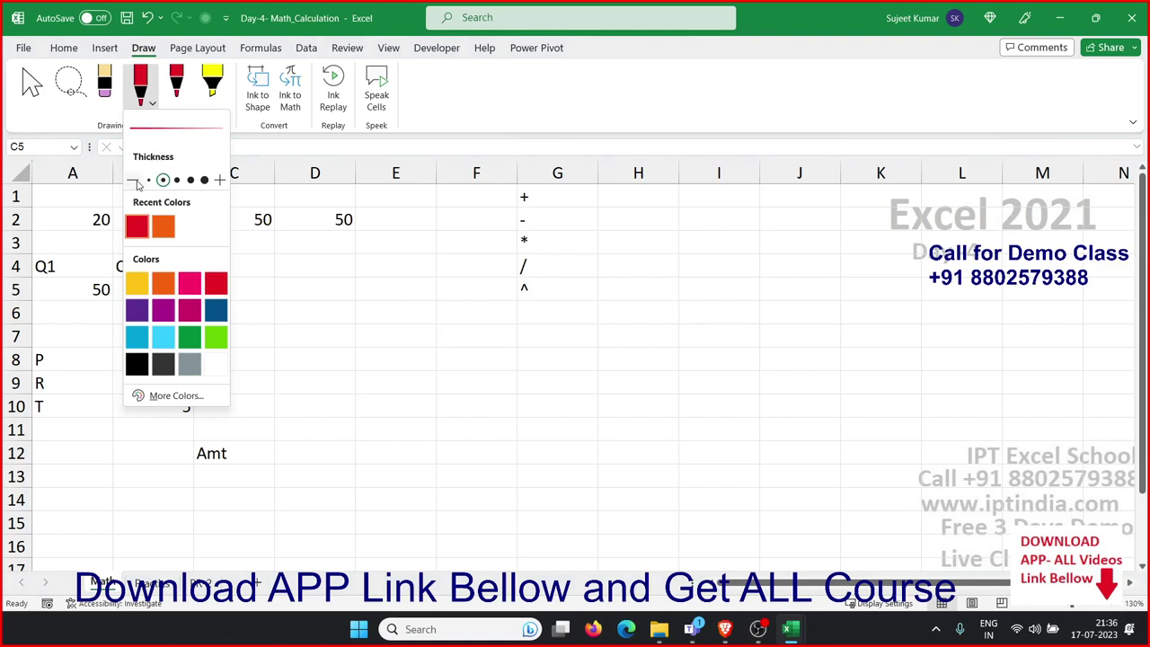
click(134, 181)
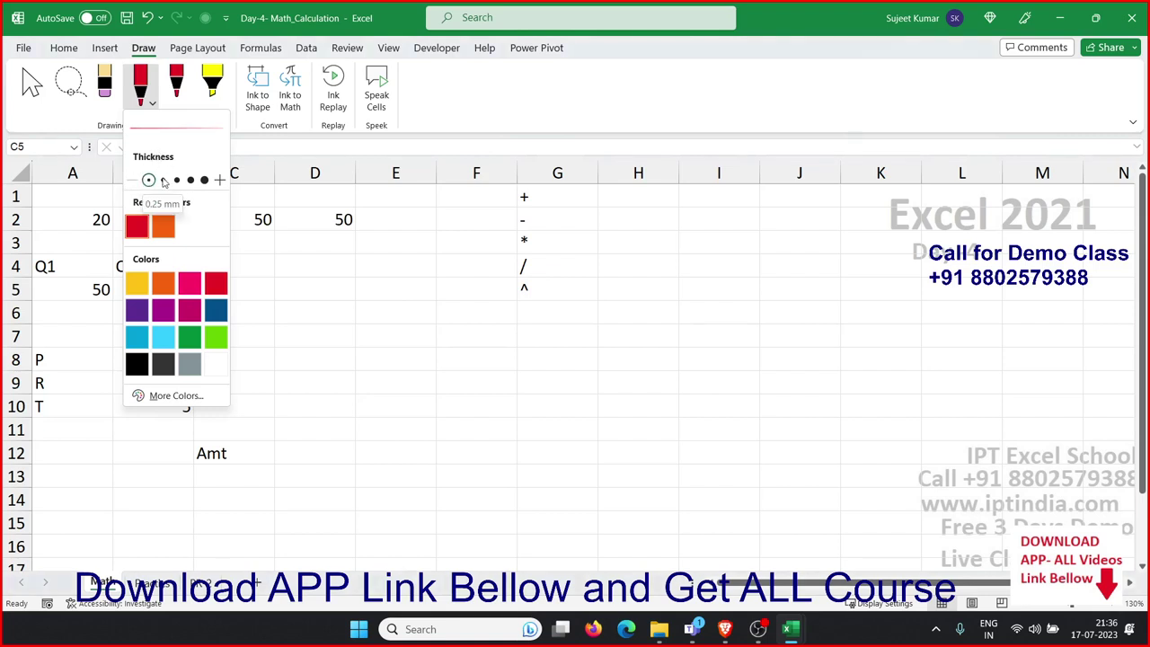
click(351, 241)
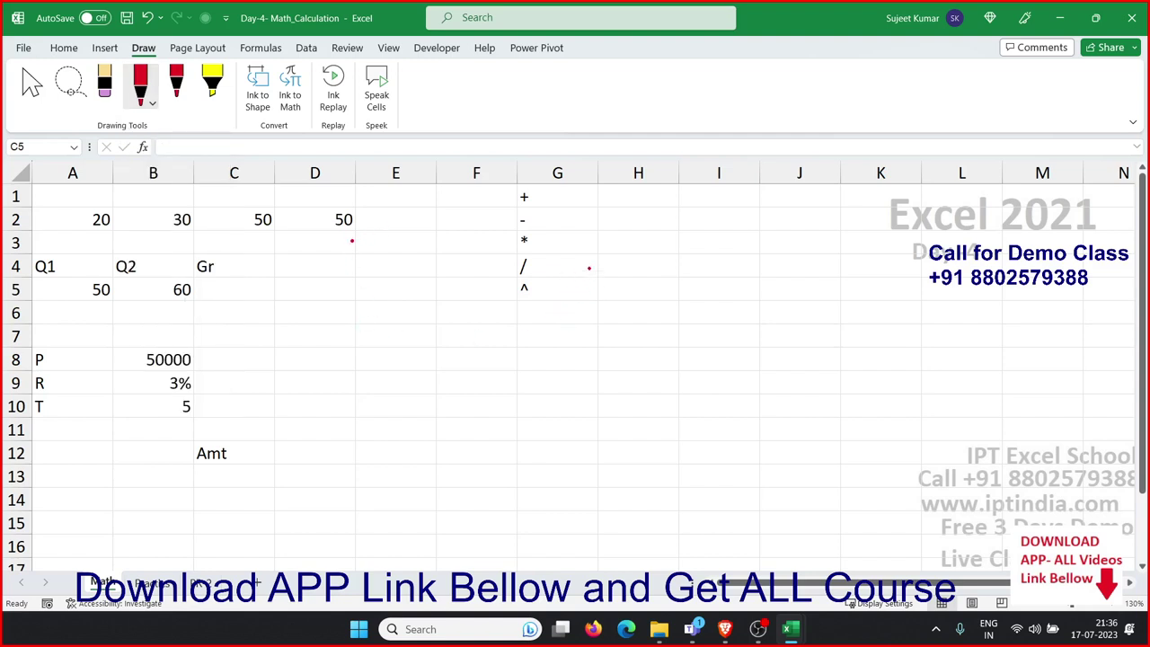
Handwrite (Q2-Q1)/Q1 in red ink beside the data and underline C5
mouse_move(590, 268)
mouse_down()
mouse_move(547, 285)
mouse_move(588, 263)
mouse_move(620, 314)
mouse_up()
mouse_move(627, 270)
mouse_down()
mouse_move(647, 314)
mouse_move(700, 289)
mouse_up()
mouse_move(728, 253)
mouse_down()
mouse_move(763, 293)
mouse_move(735, 239)
mouse_up()
drag(764, 296, 787, 280)
drag(784, 235, 806, 316)
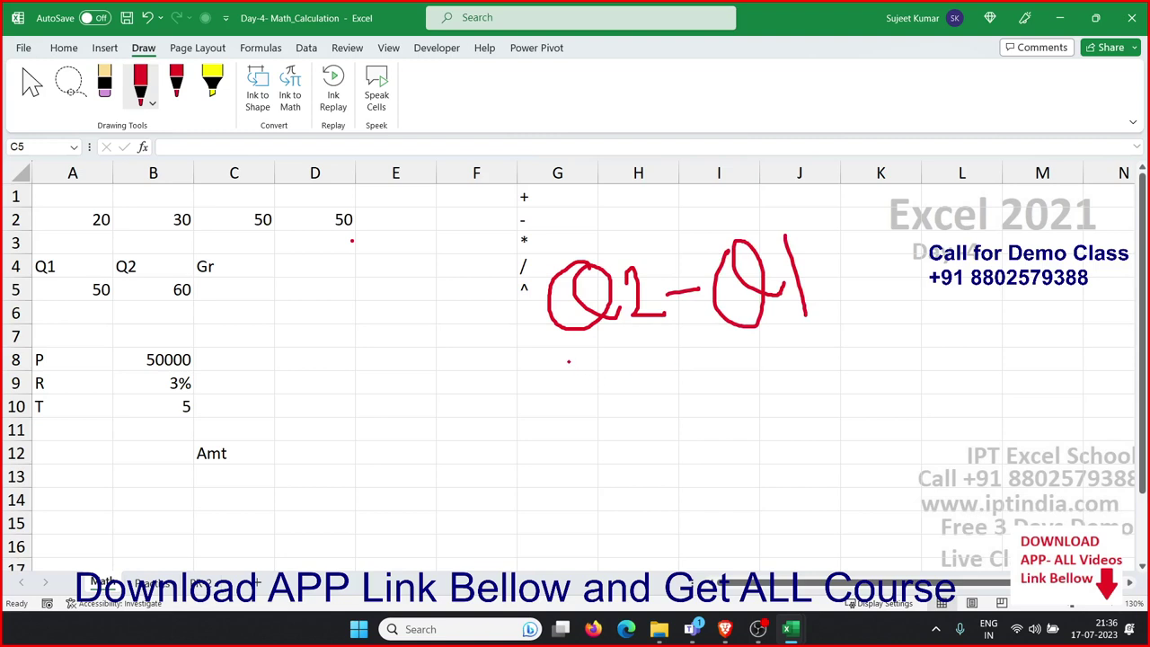
drag(568, 361, 841, 329)
drag(731, 368, 741, 420)
drag(704, 386, 783, 422)
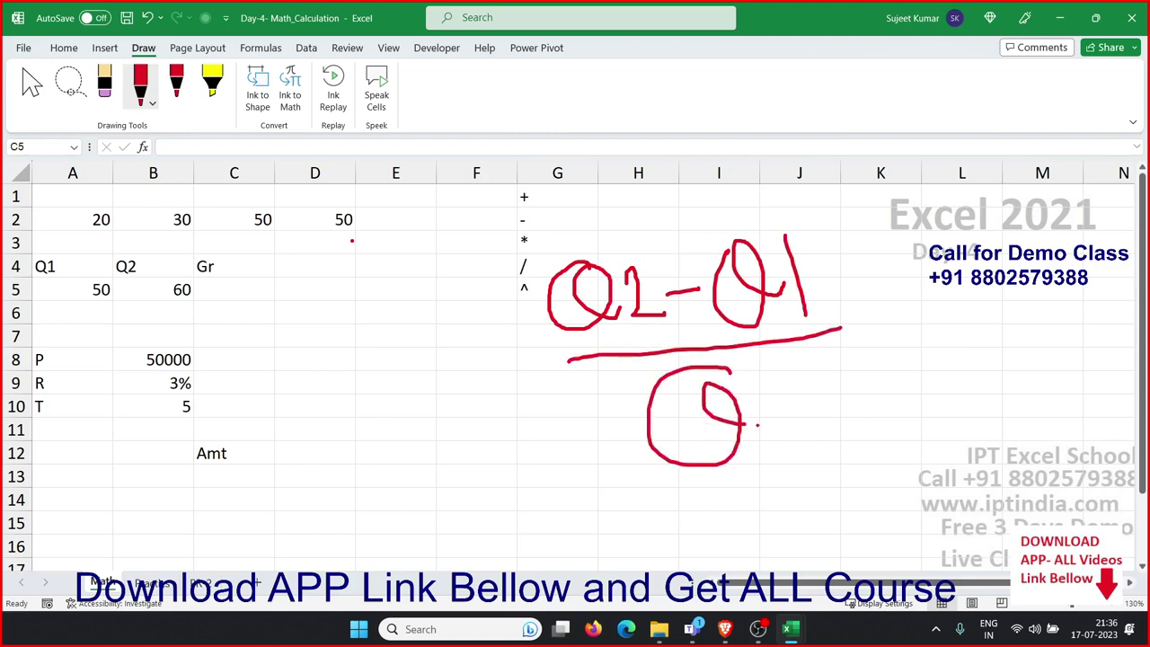
drag(781, 376, 796, 423)
drag(200, 315, 284, 314)
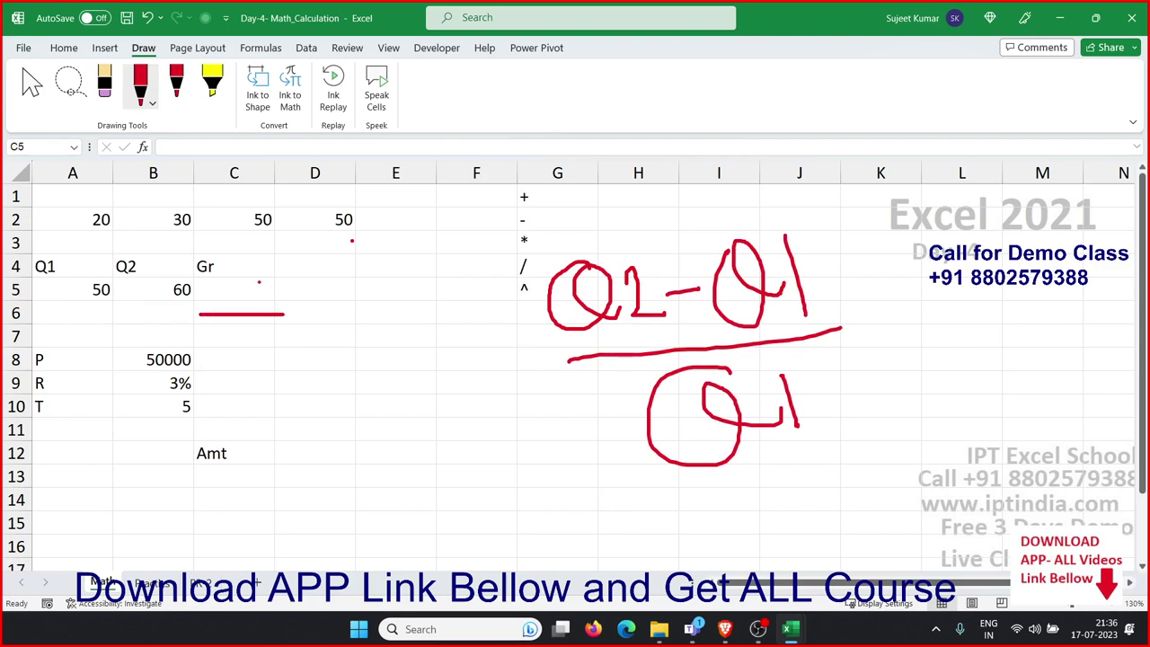
Enter =(B5-A5)/A5 in C5, showing 20% growth from 50 to 60
click(31, 85)
click(221, 287)
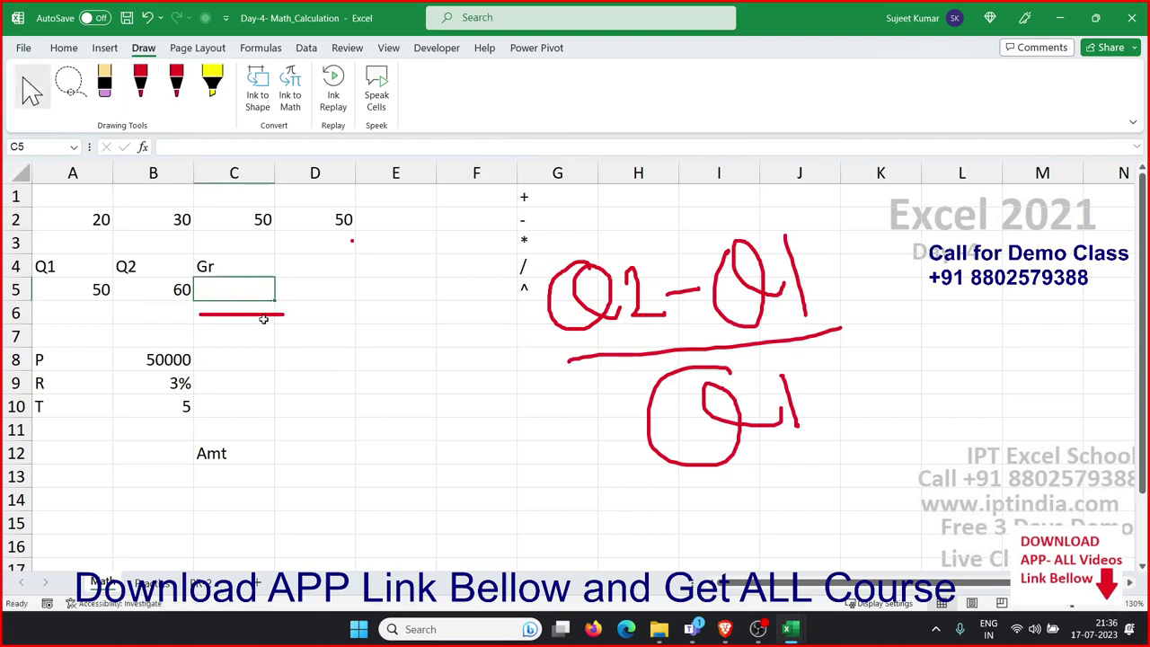
text(=)
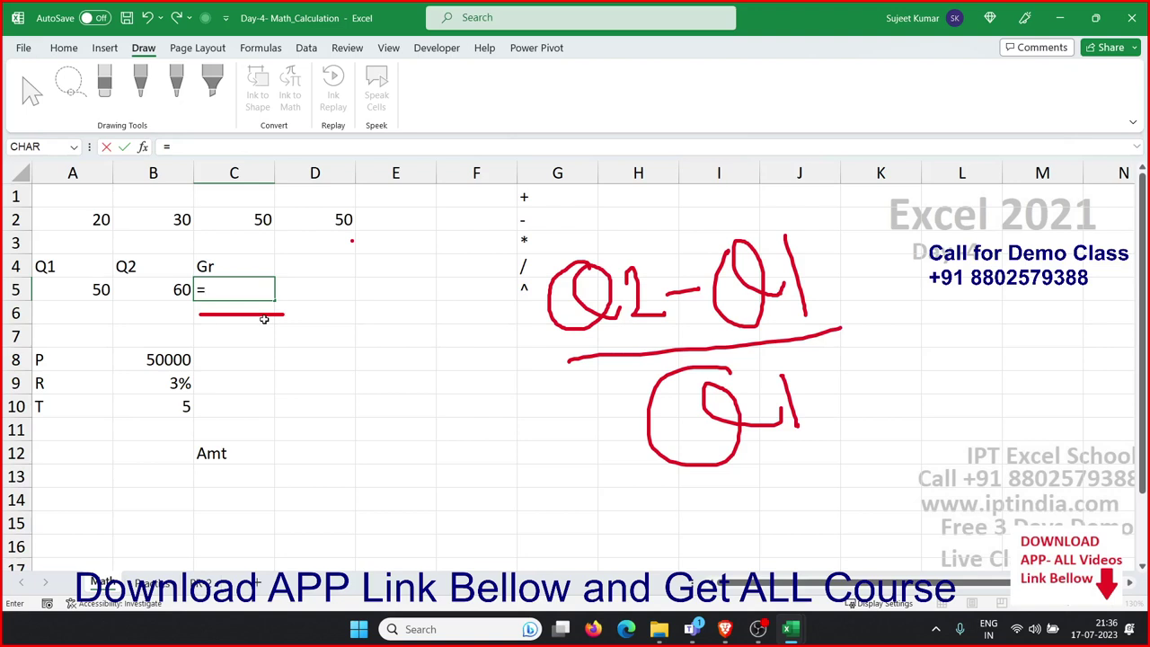
text(()
click(232, 282)
click(160, 285)
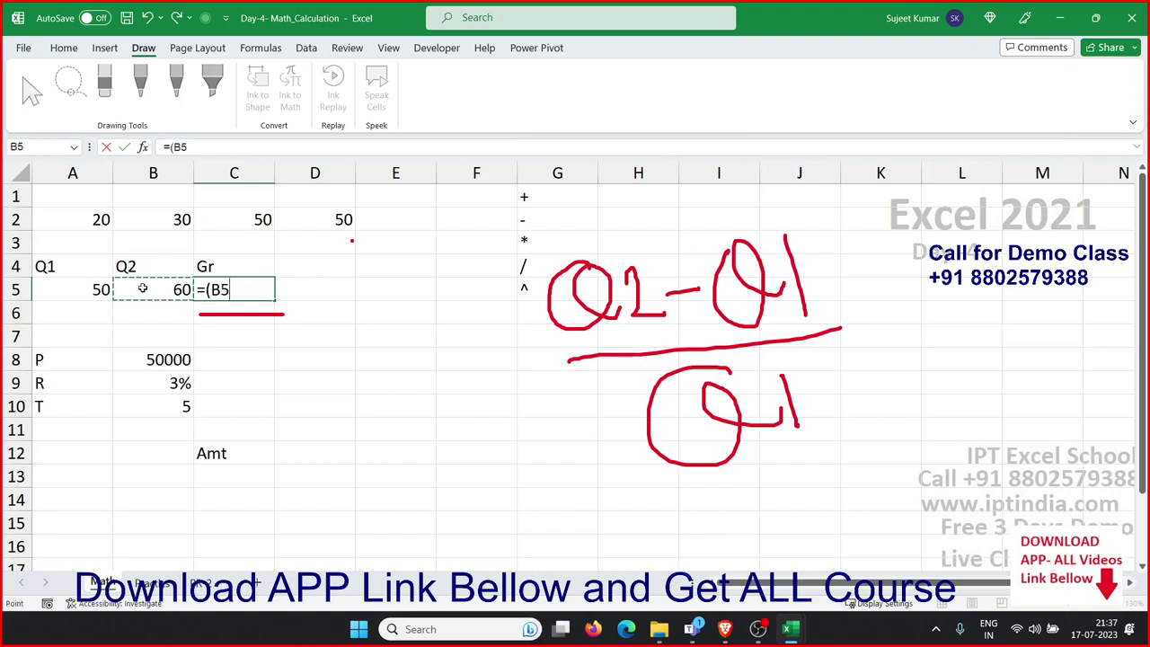
text(-)
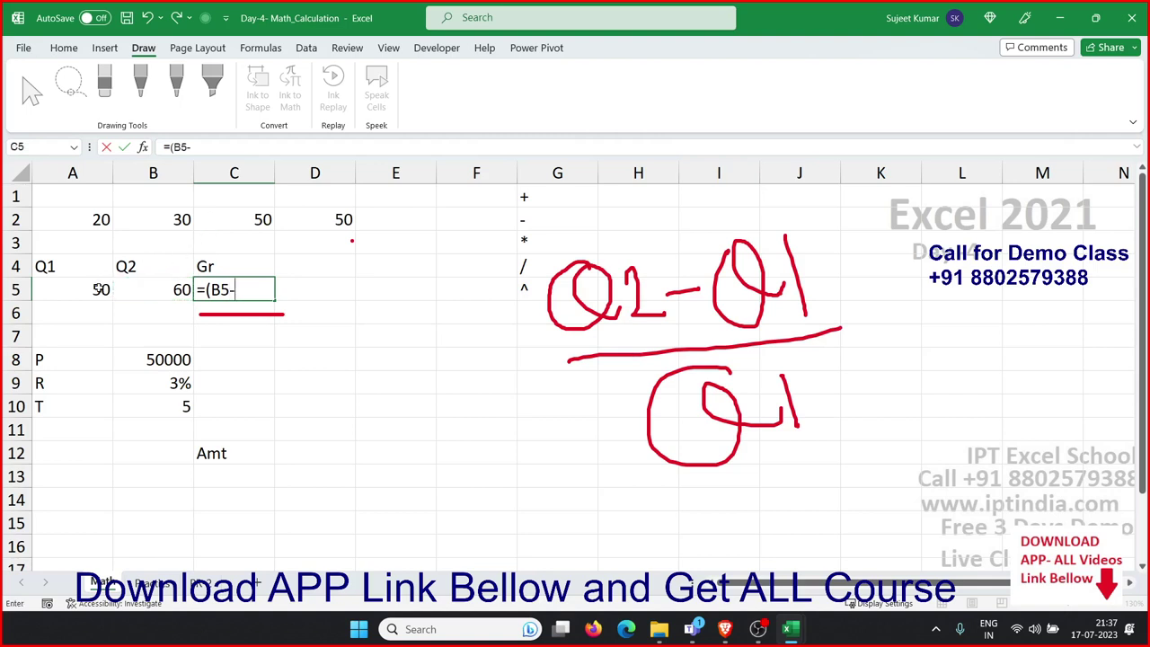
click(97, 287)
text())
text(/)
click(94, 288)
key(ctrl+Return)
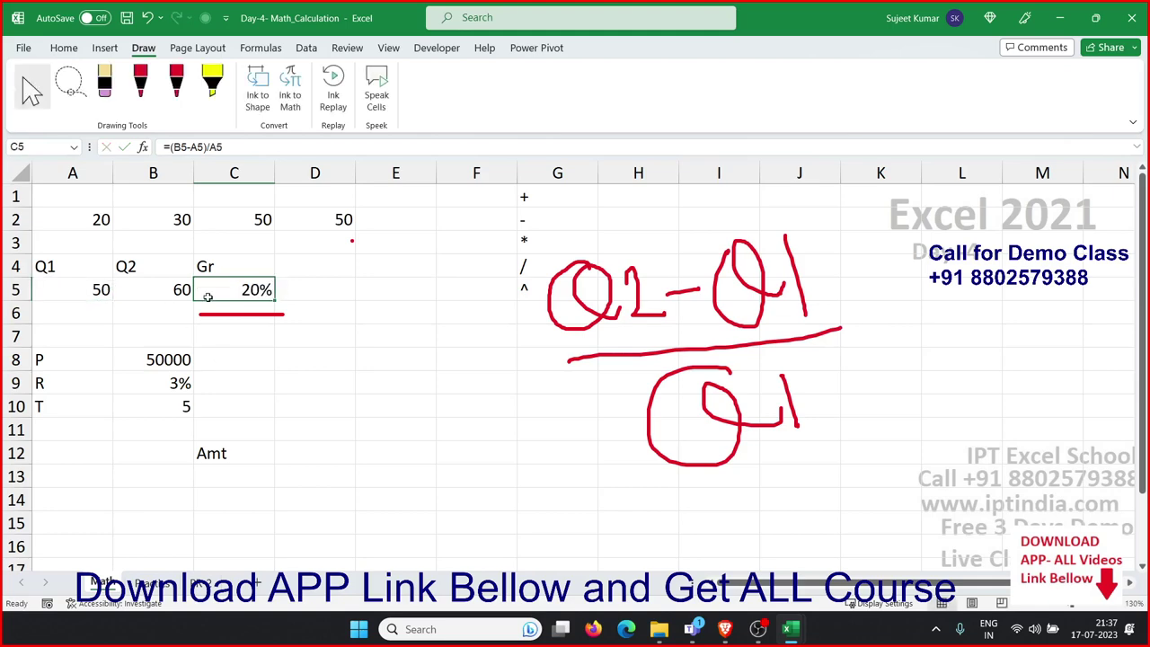
click(65, 48)
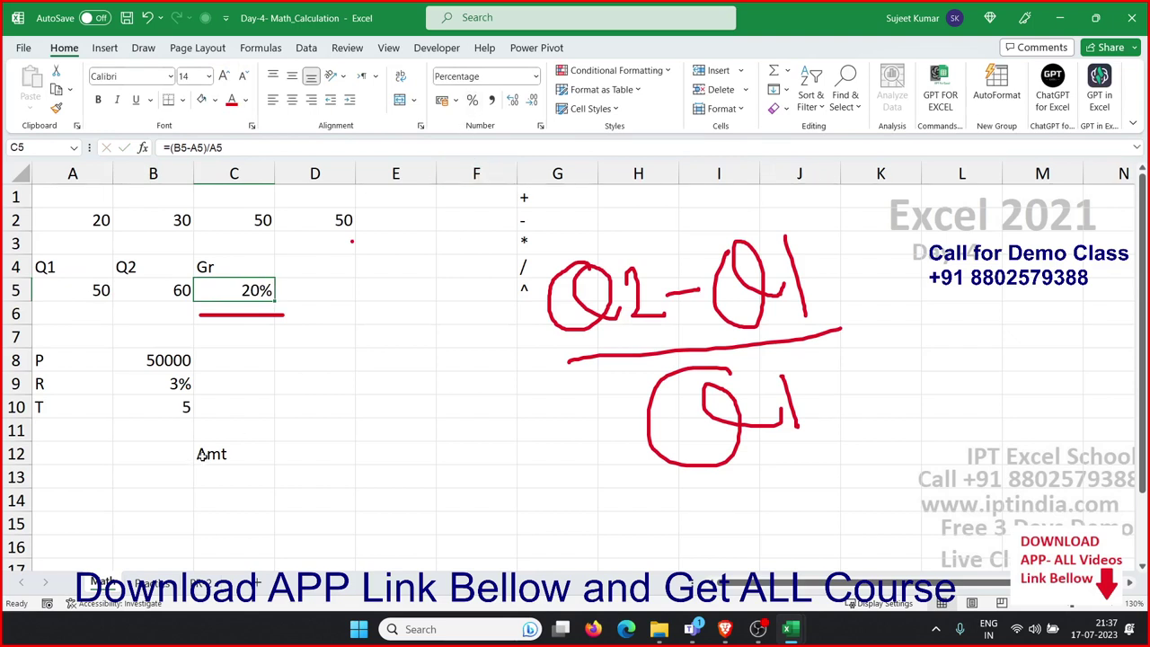
click(308, 298)
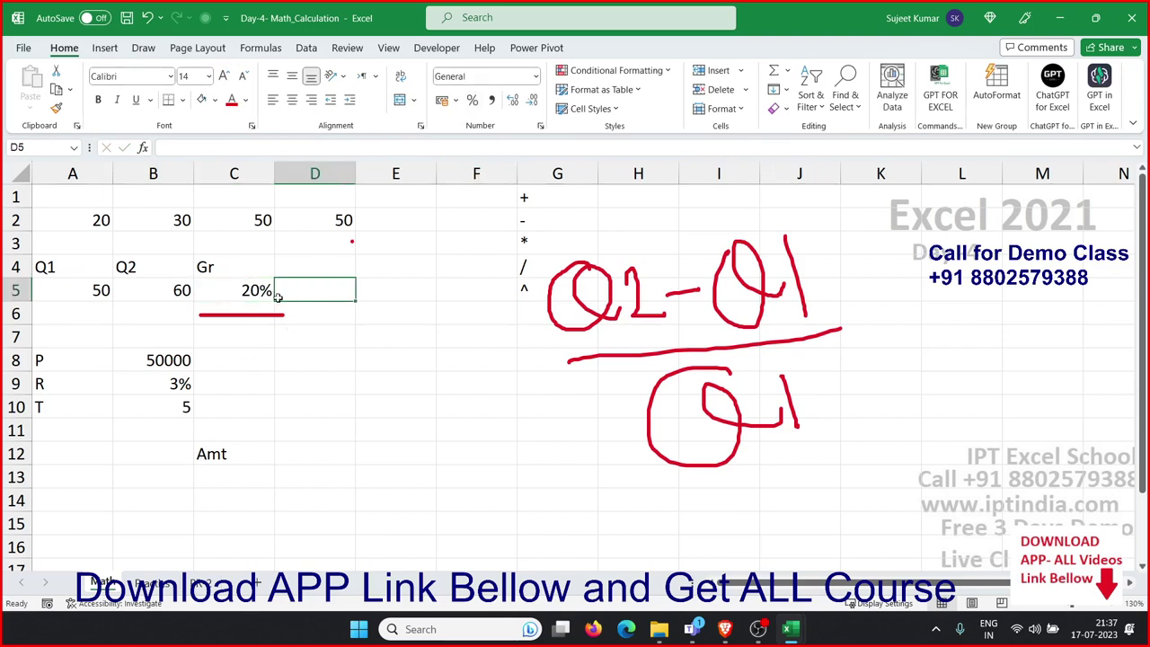
text(=)
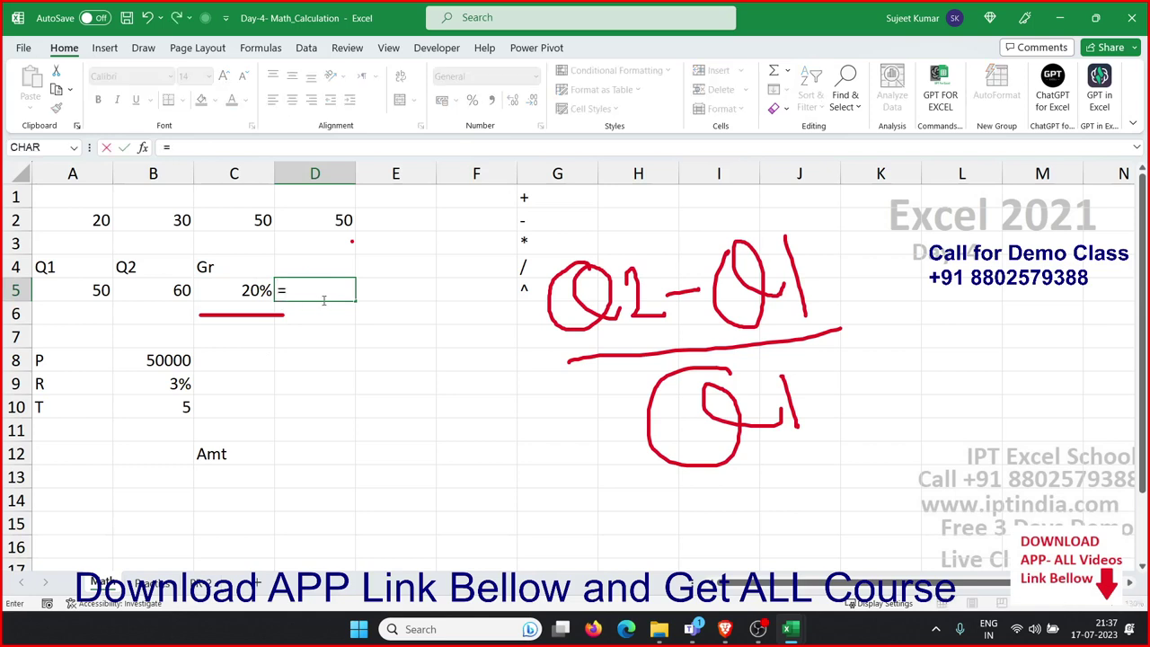
text(20)
key(BackSpace)
text(+2)
text(/2)
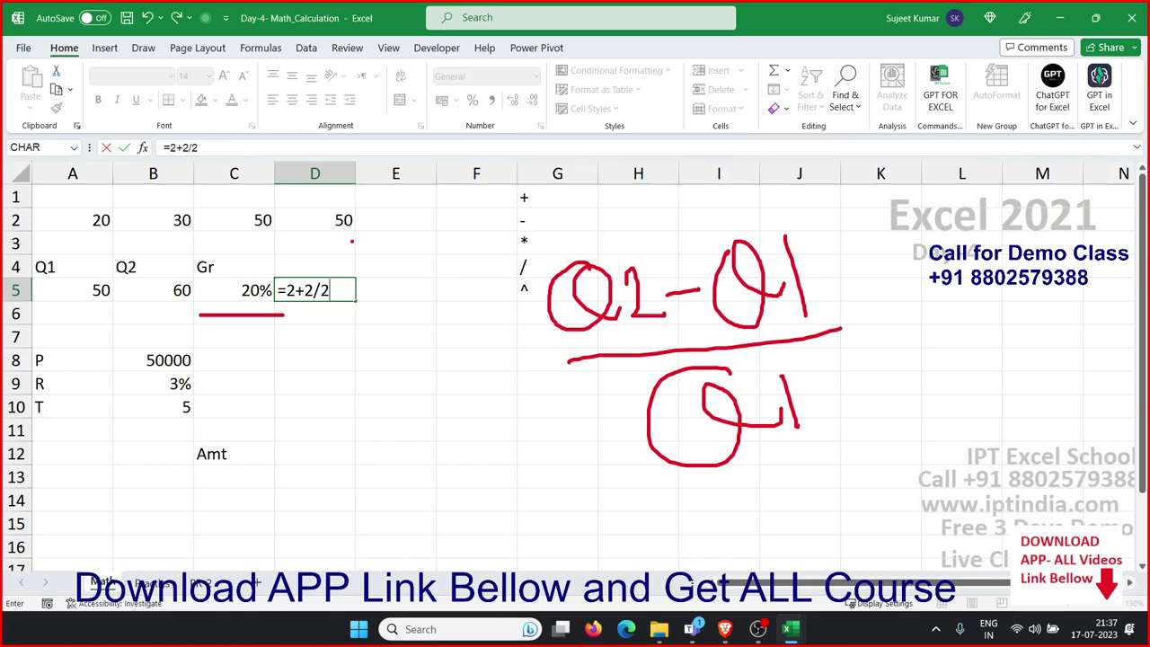
key(Escape)
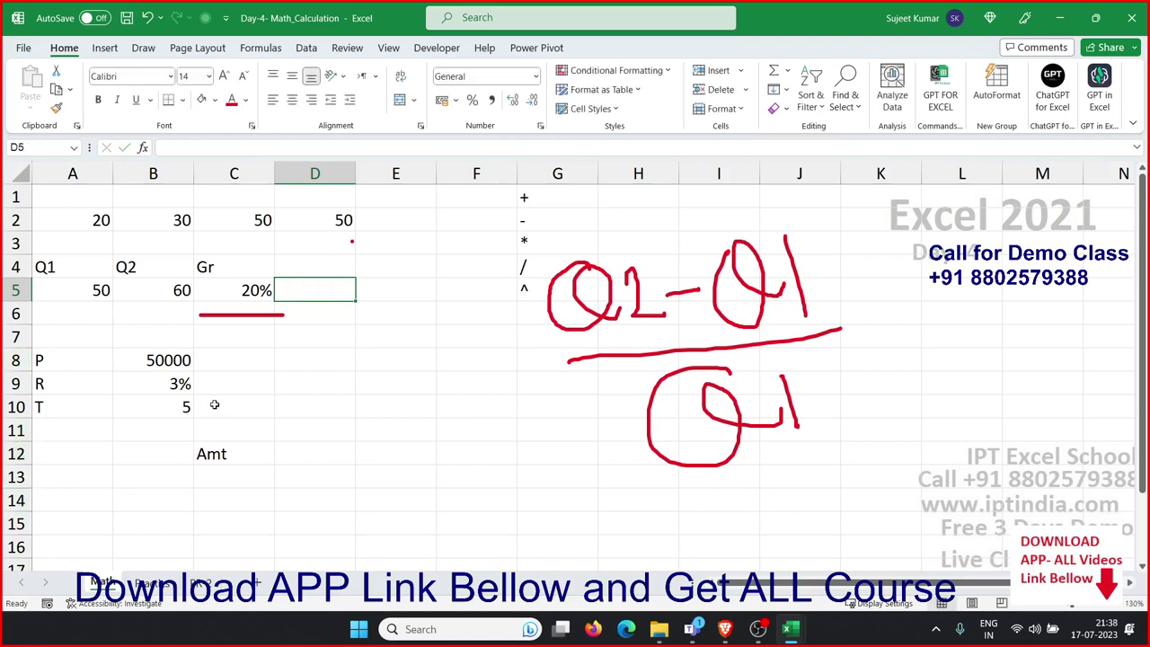
click(244, 297)
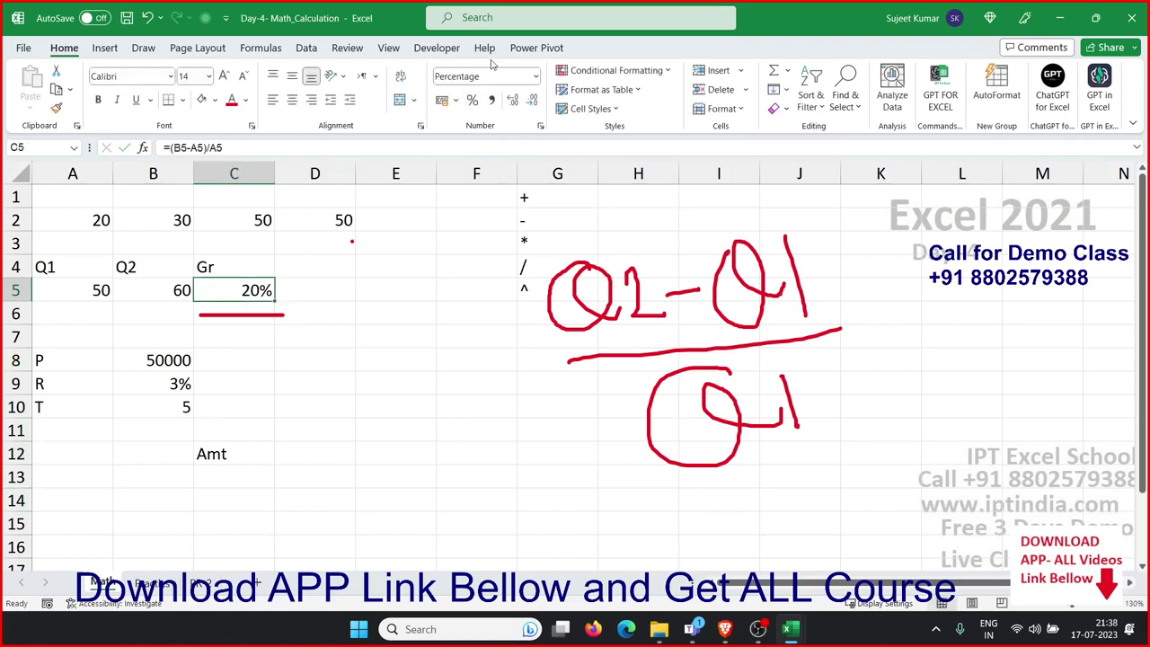
Delete the handwritten formula ink and the red line under C5
click(153, 54)
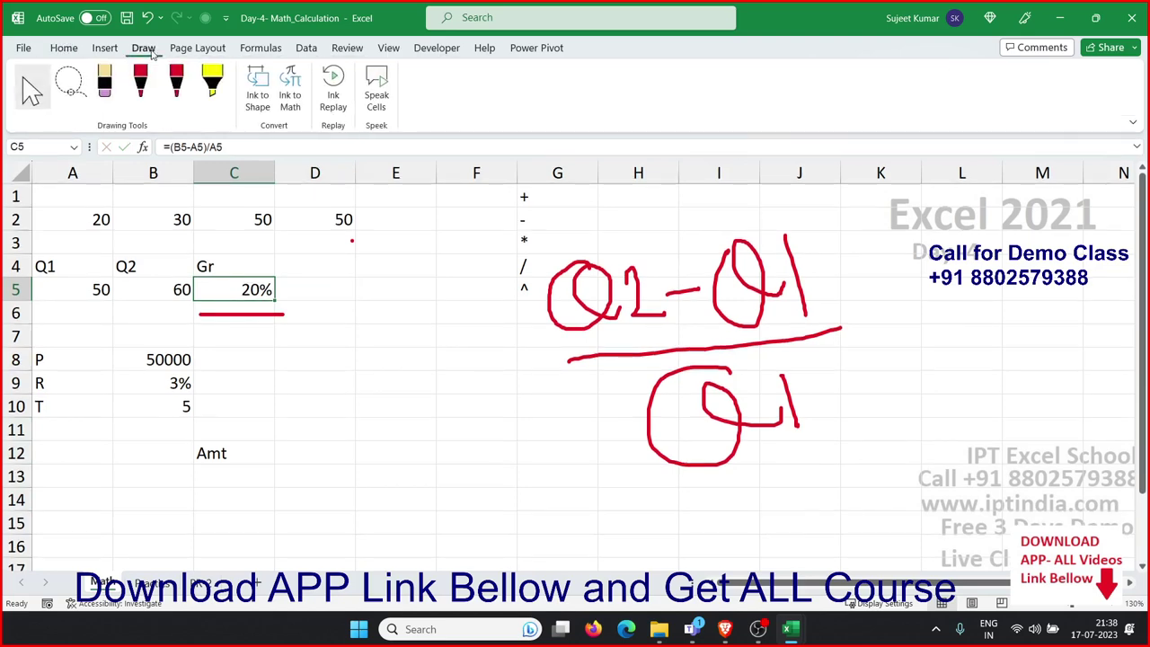
click(584, 320)
key(Delete)
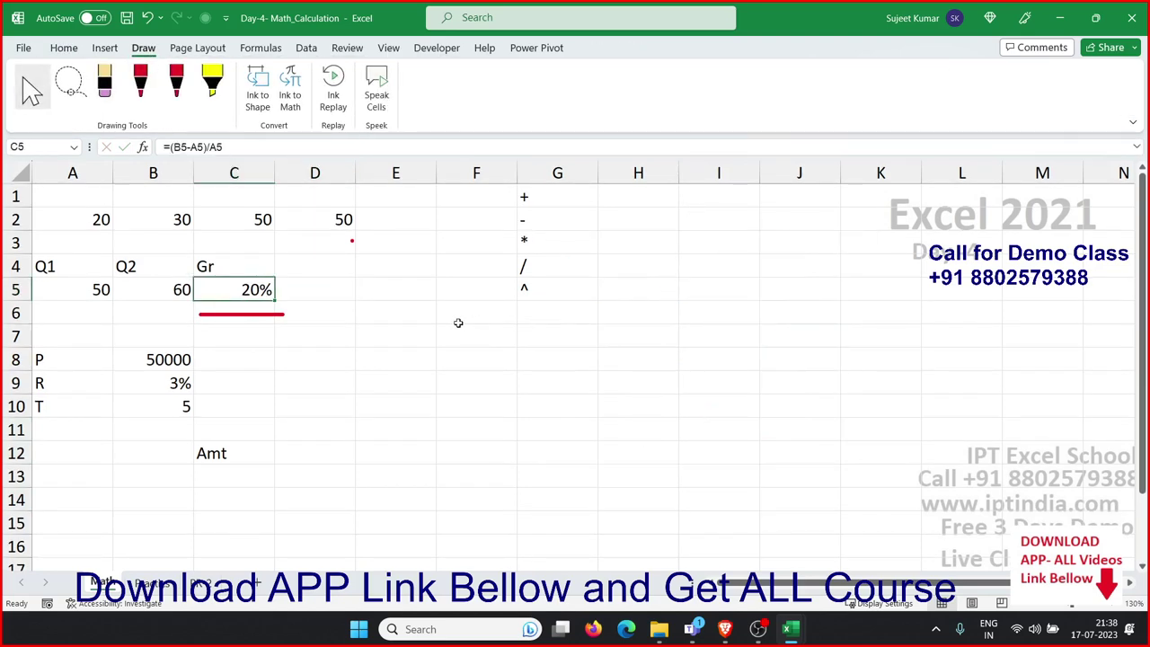
click(282, 314)
key(Delete)
click(312, 381)
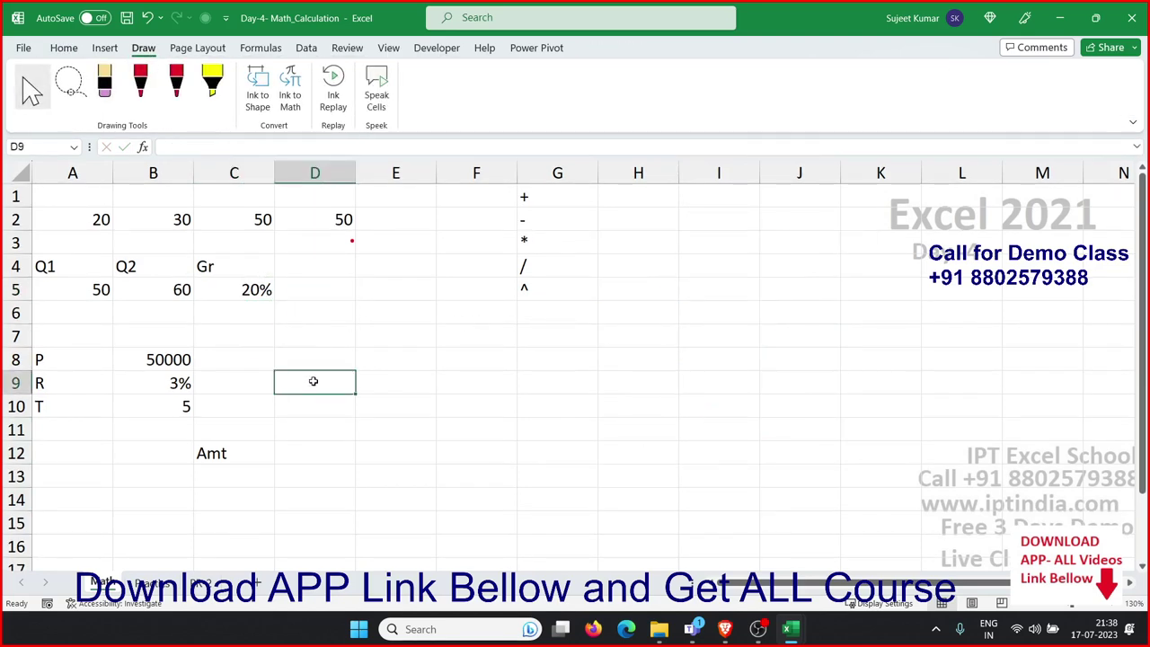
Review the inputs P 50000, R 3% and T 5 in B8:B10
scroll(313, 381, down, 2)
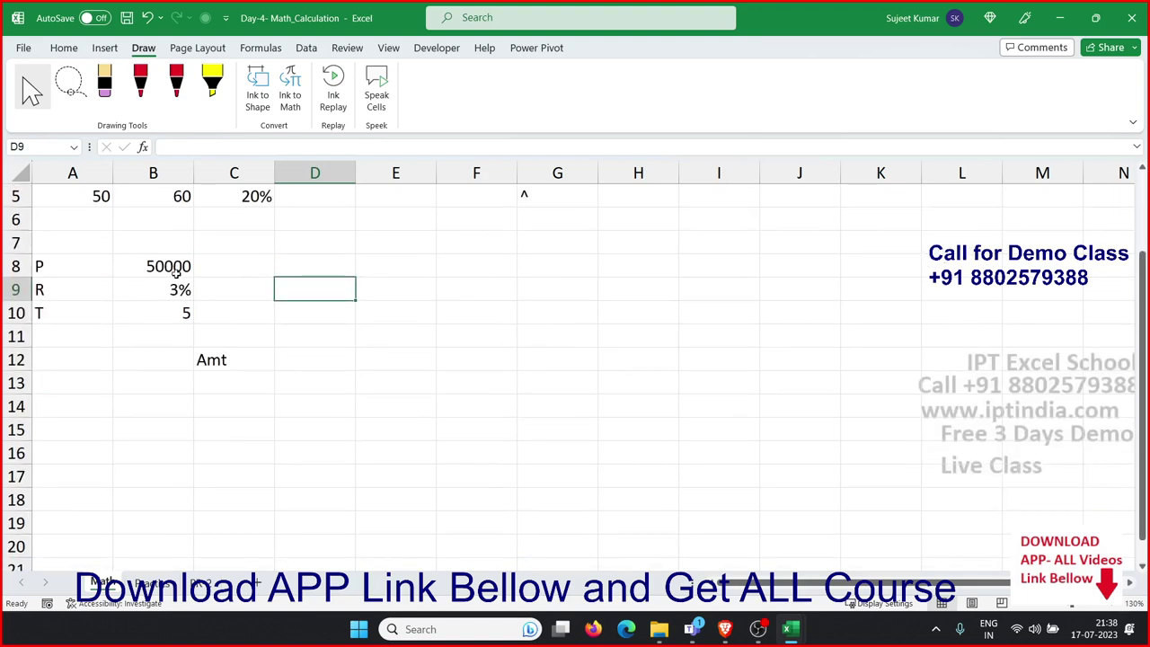
click(176, 273)
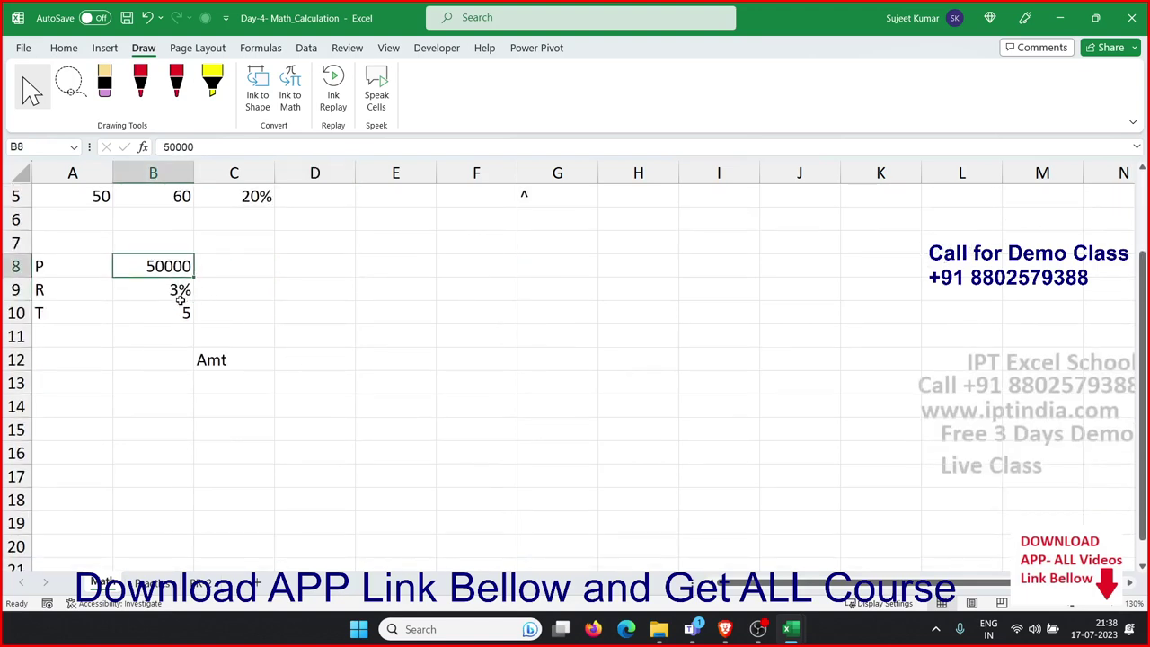
click(180, 291)
click(185, 315)
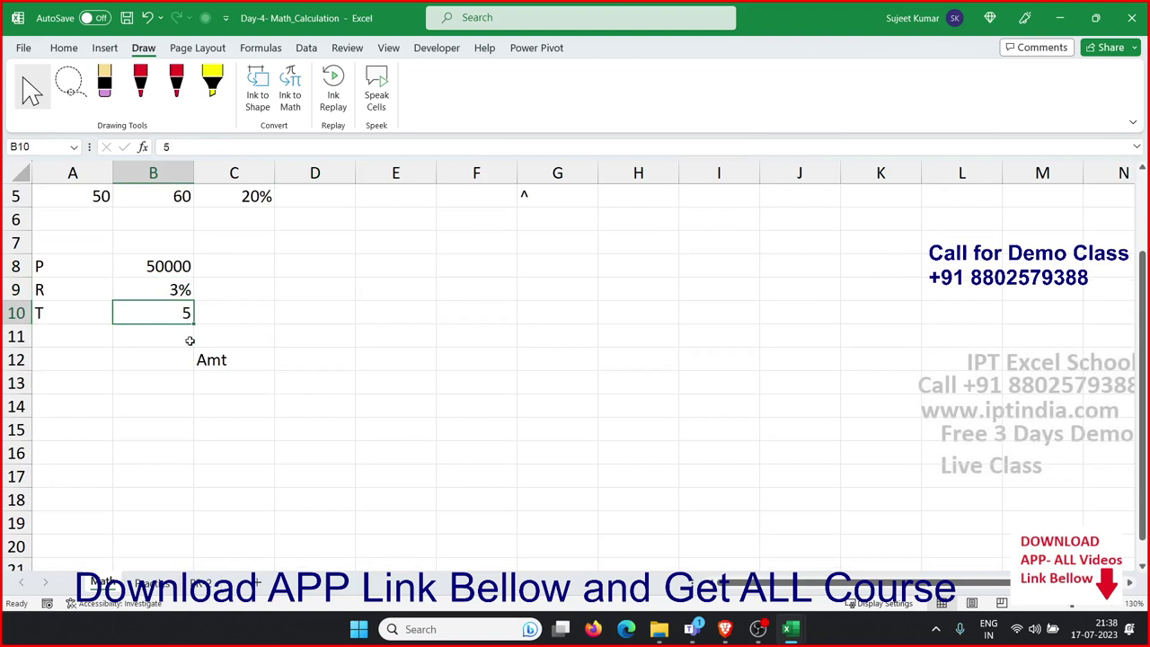
click(180, 267)
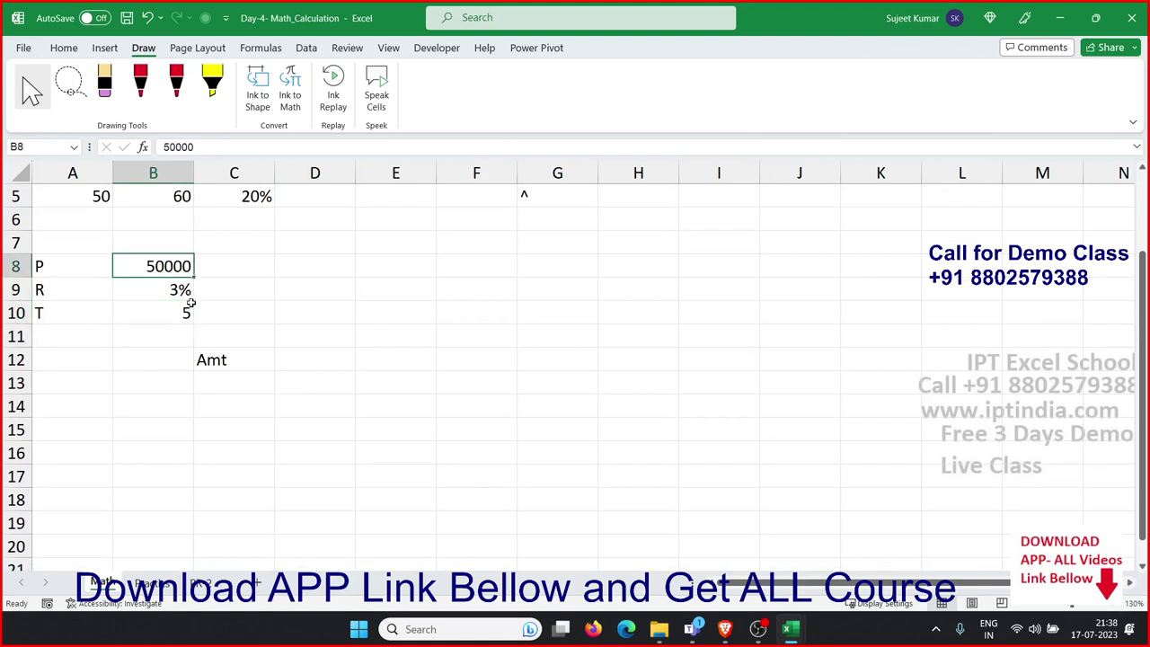
click(186, 290)
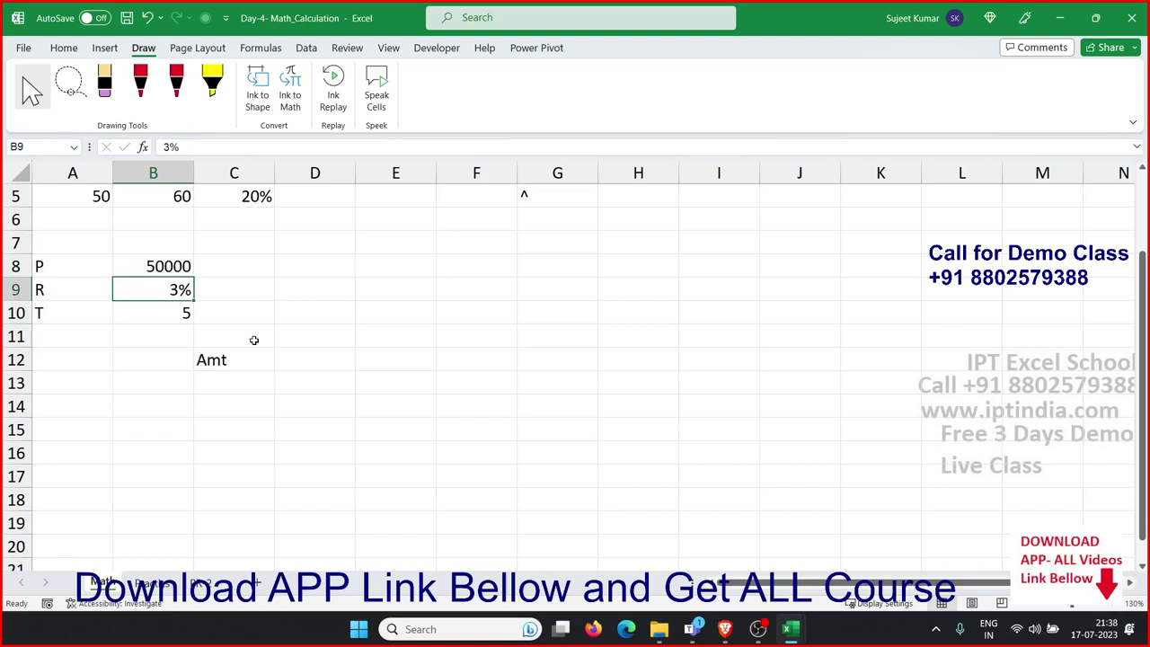
click(190, 316)
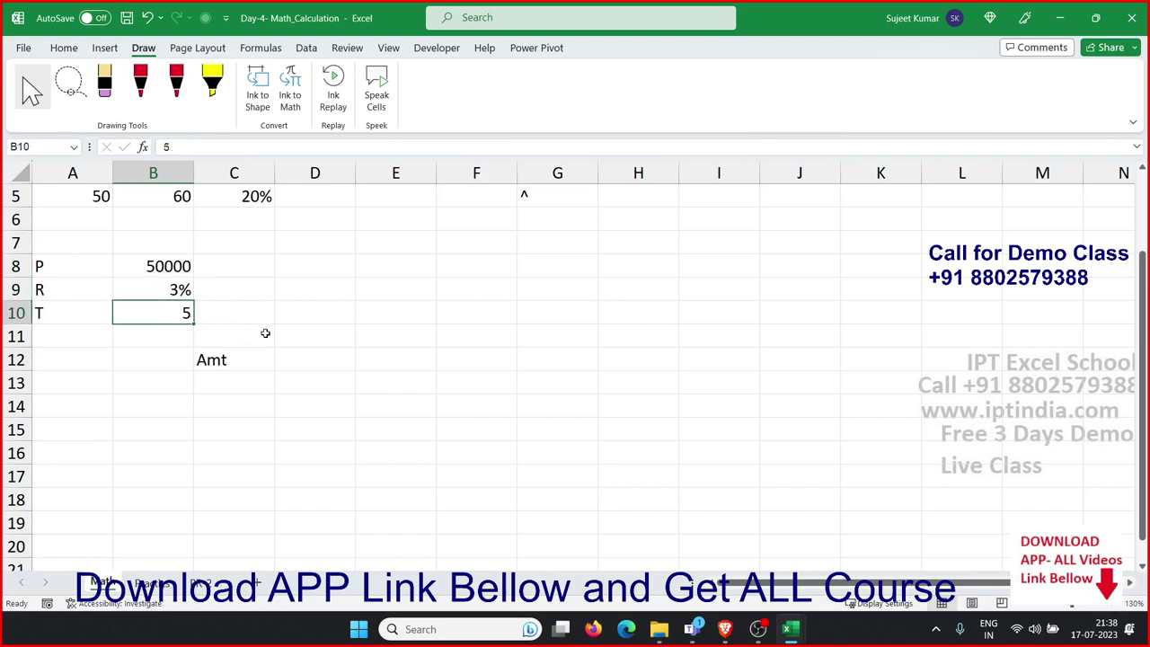
Start an =fv entry in D12, then cancel it
click(304, 358)
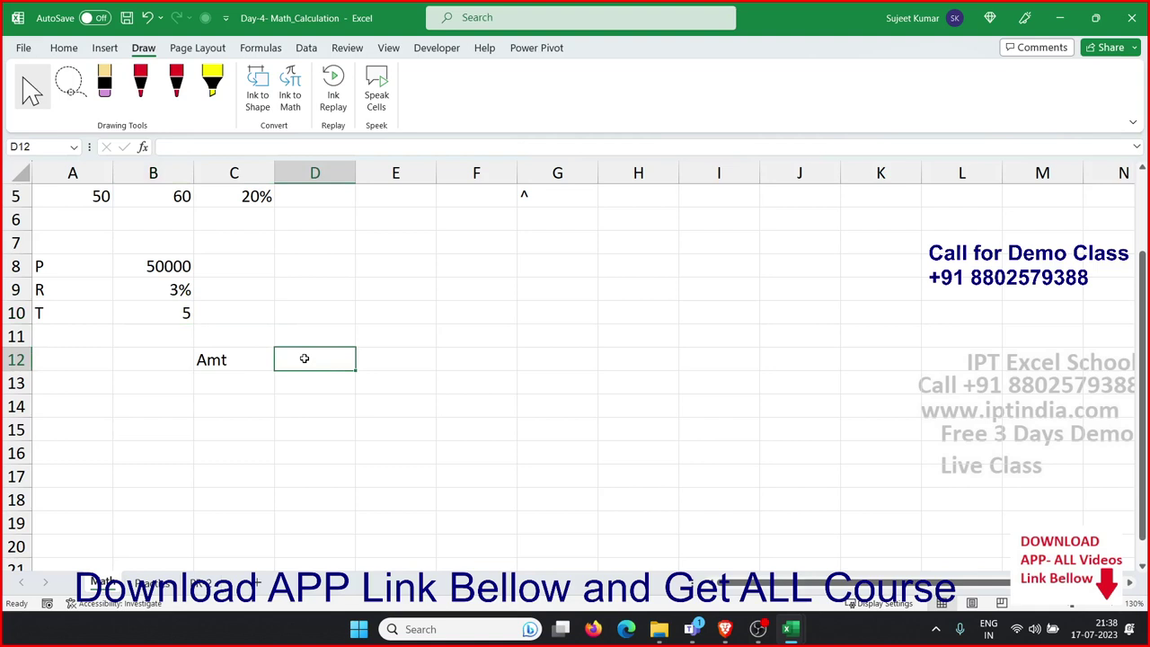
text(=)
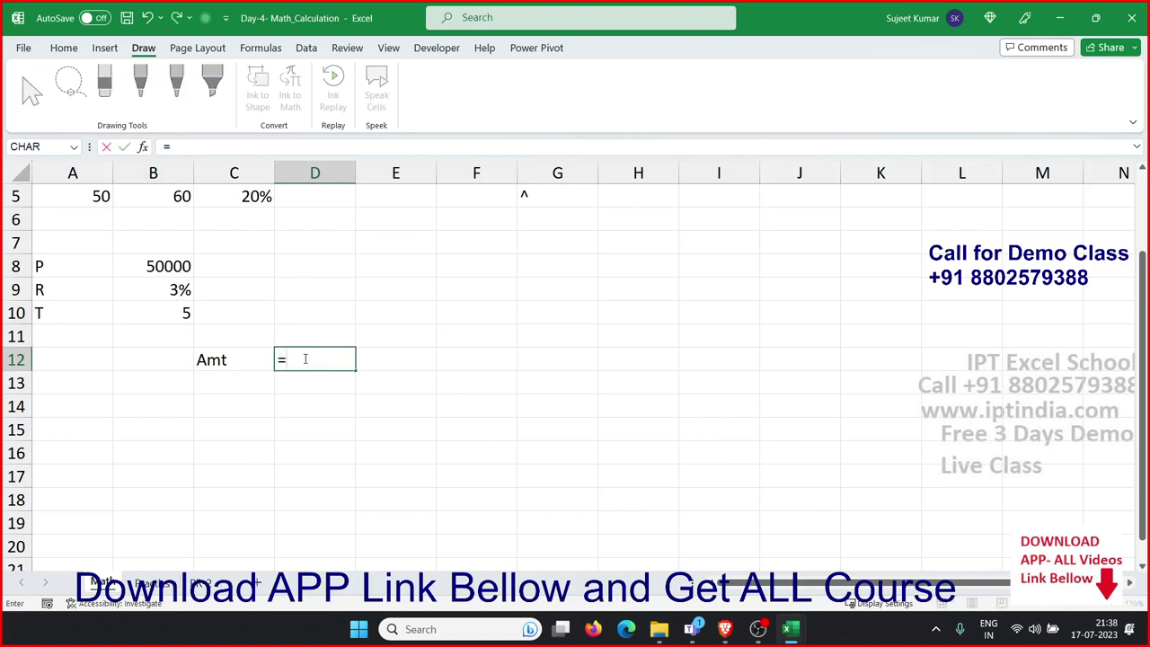
text(fv)
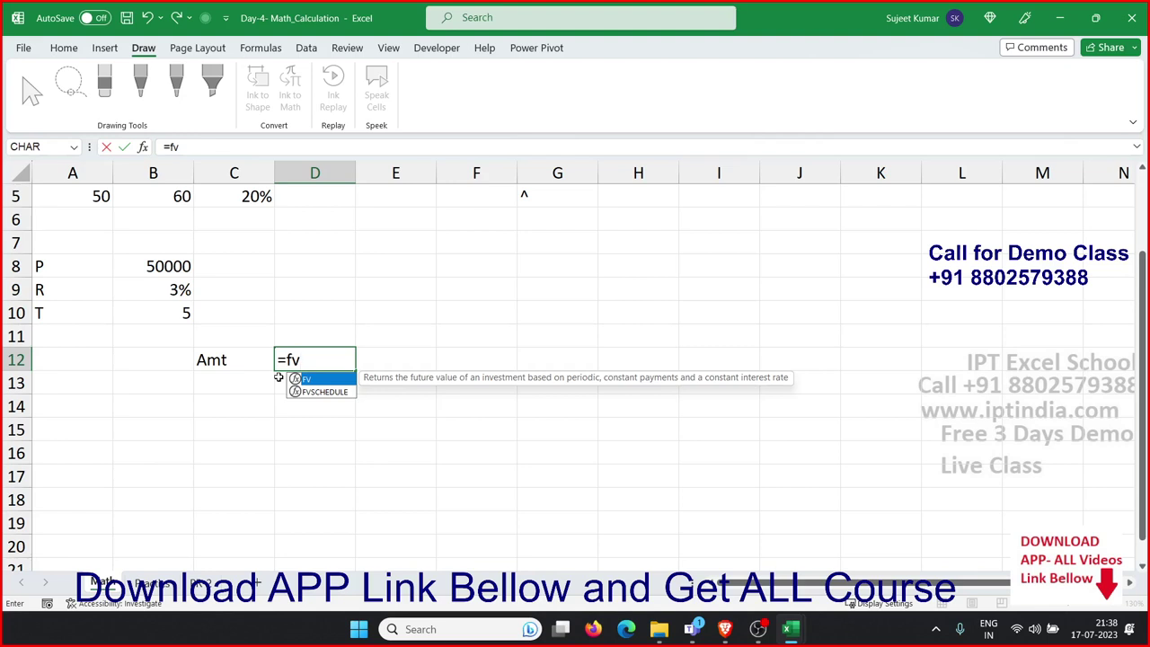
key(Escape)
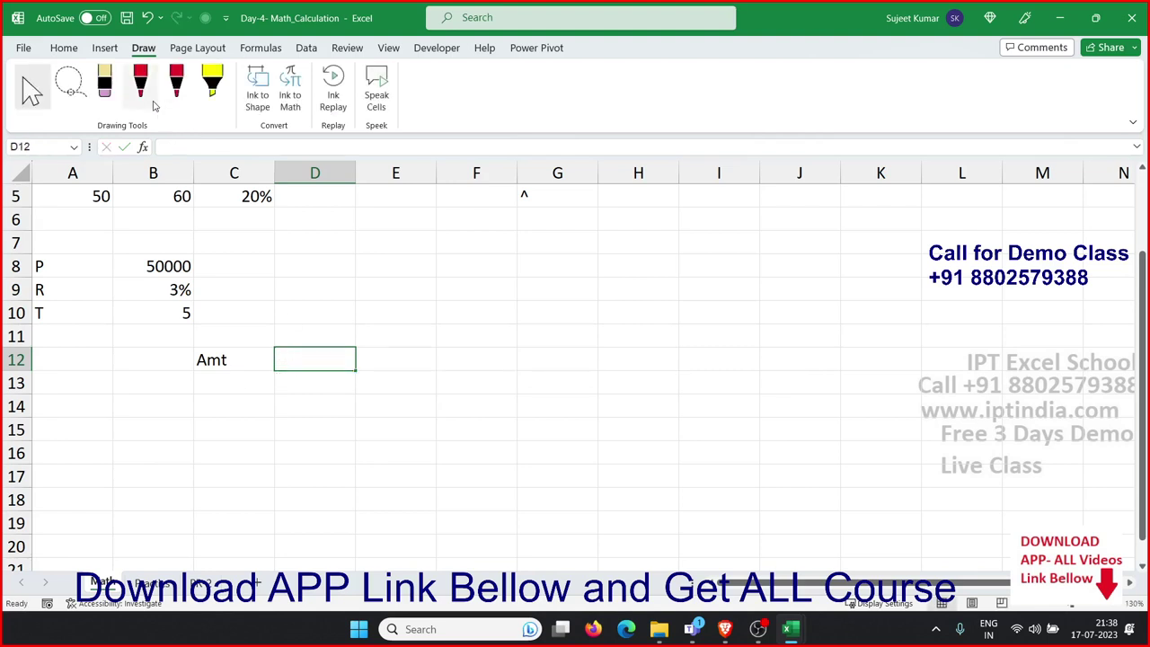
Thin the red pen and handwrite A = P×(1+r/N) beside the P, R, T inputs
click(146, 97)
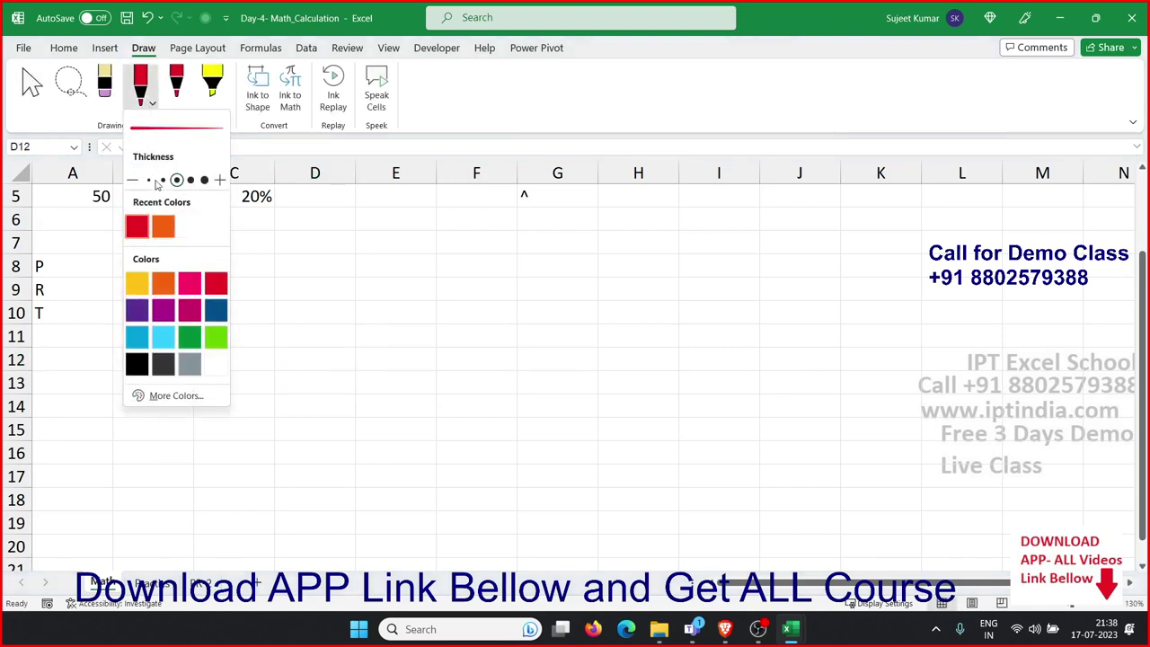
click(163, 179)
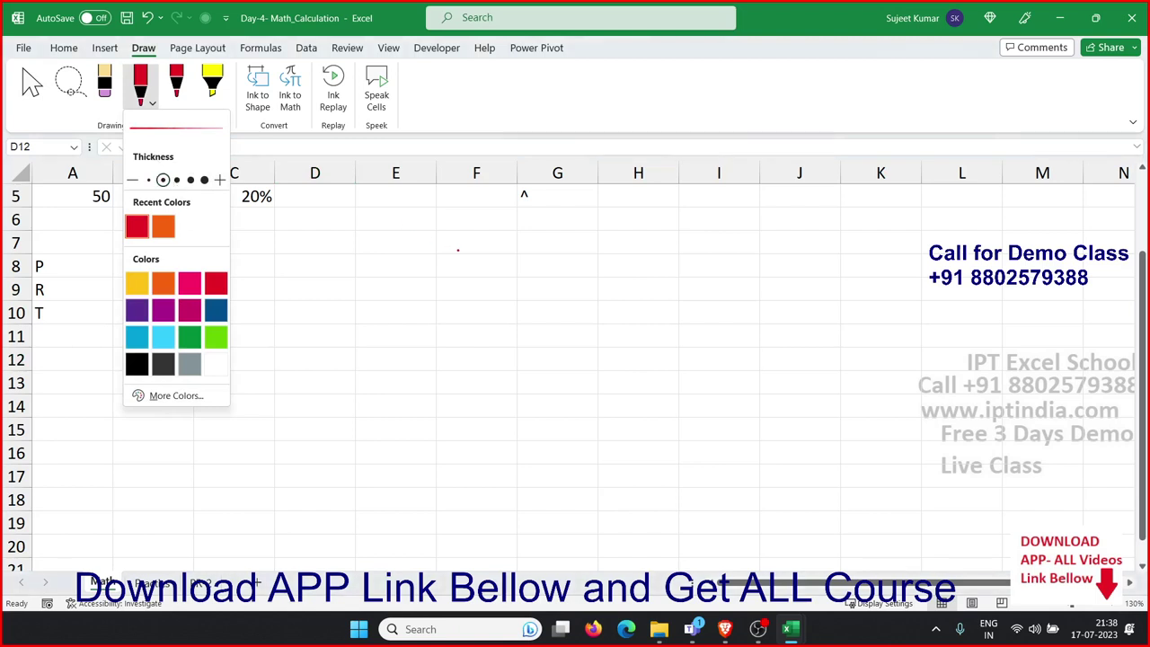
mouse_move(441, 314)
mouse_down()
mouse_move(452, 280)
mouse_move(468, 316)
mouse_move(485, 298)
mouse_move(524, 297)
mouse_up()
drag(546, 259, 556, 340)
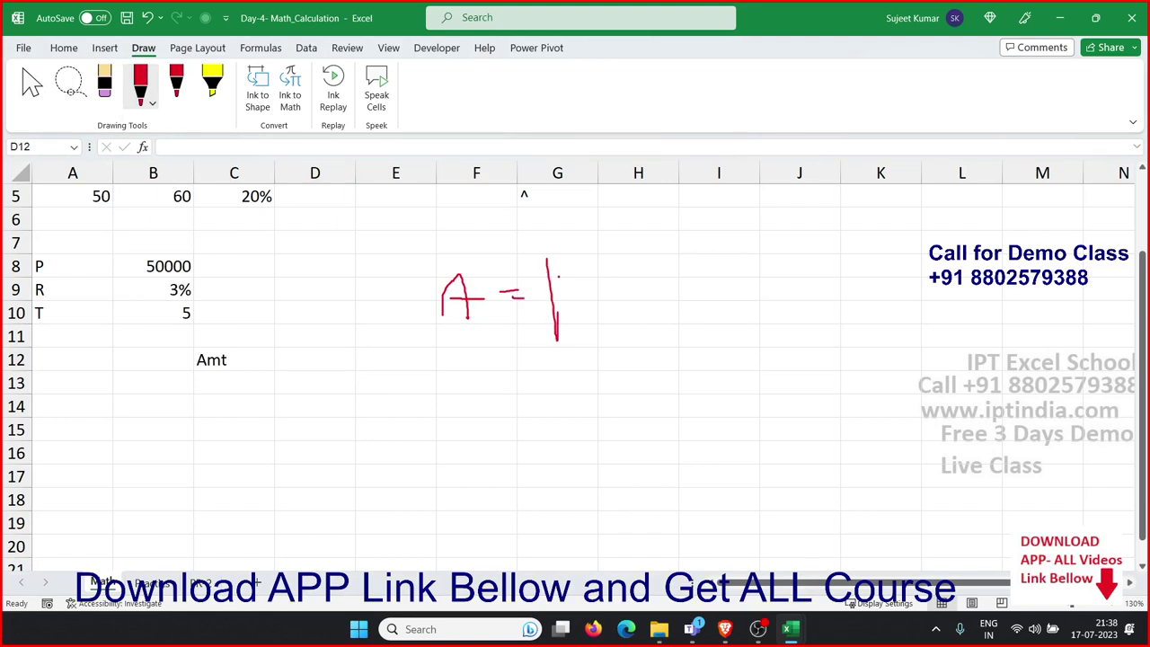
mouse_move(554, 259)
mouse_down()
mouse_move(560, 289)
mouse_move(648, 316)
mouse_up()
drag(643, 271, 631, 334)
mouse_move(655, 239)
mouse_down()
mouse_move(686, 341)
mouse_move(709, 332)
mouse_up()
drag(685, 251, 695, 310)
mouse_move(706, 270)
mouse_down()
mouse_move(728, 267)
mouse_move(719, 286)
mouse_move(771, 277)
mouse_move(768, 233)
mouse_up()
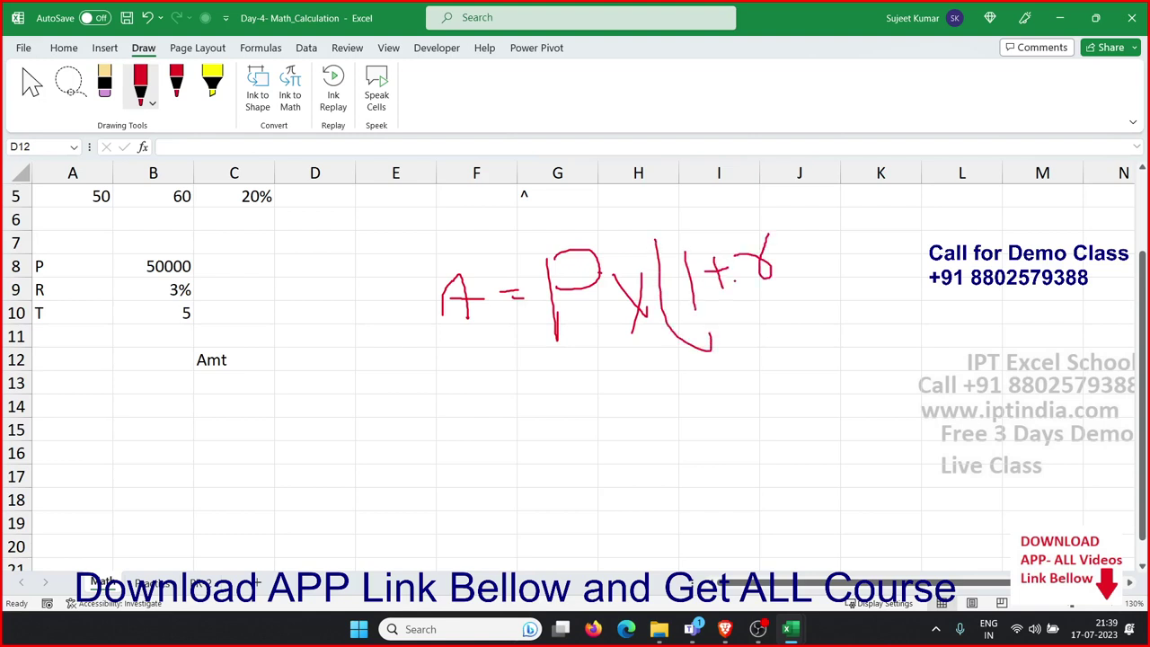
mouse_move(730, 293)
mouse_down()
mouse_move(821, 279)
mouse_move(767, 331)
mouse_move(803, 290)
mouse_up()
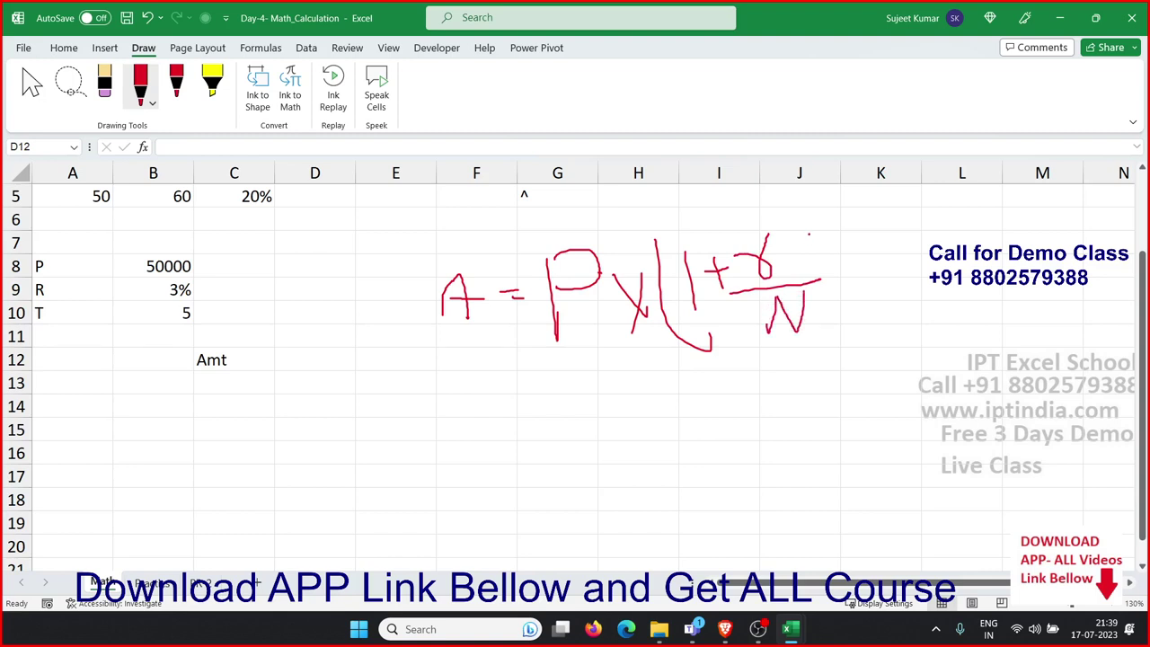
Finish the ink formula with a closing bracket and a bracketed exponent
mouse_move(809, 231)
mouse_down()
mouse_move(847, 310)
mouse_move(830, 331)
mouse_up()
mouse_move(835, 210)
mouse_down()
mouse_move(839, 230)
mouse_move(866, 243)
mouse_move(850, 237)
mouse_up()
mouse_move(857, 198)
mouse_down()
mouse_move(844, 225)
mouse_move(895, 239)
mouse_move(909, 235)
mouse_move(911, 200)
mouse_move(939, 194)
mouse_move(934, 255)
mouse_up()
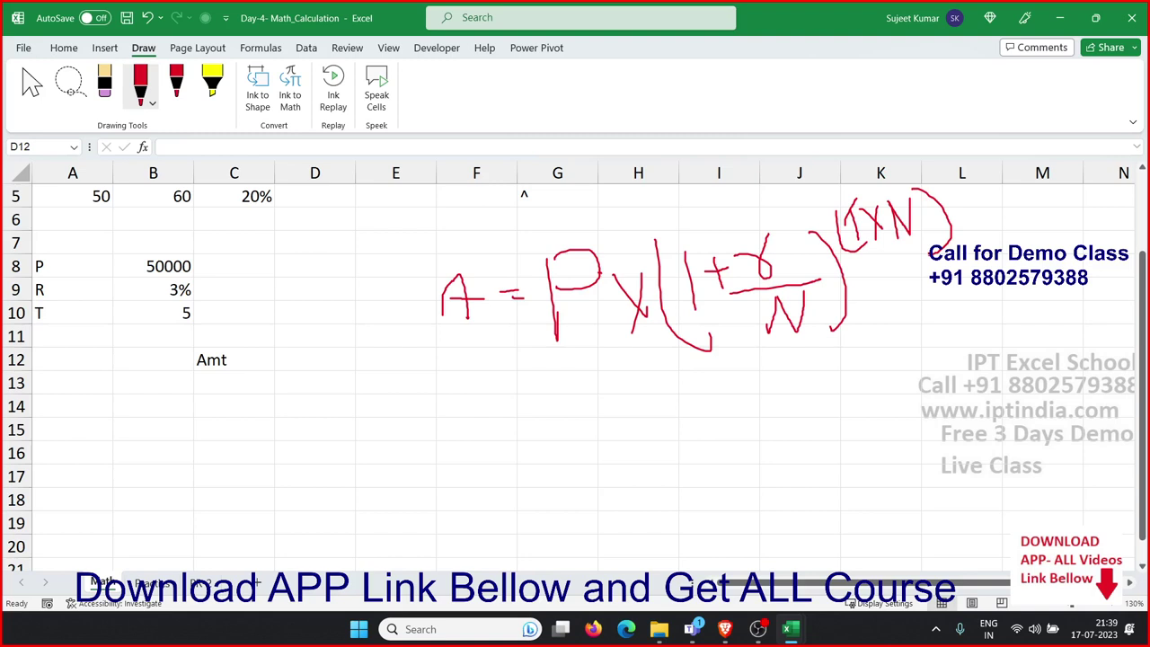
click(31, 85)
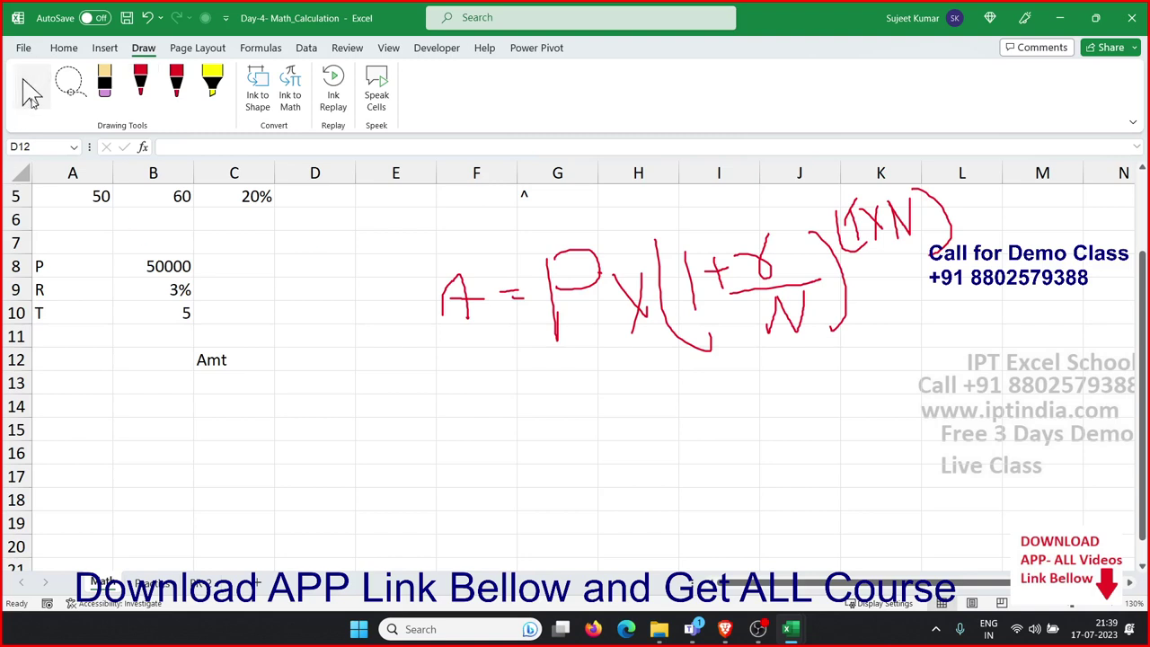
click(280, 372)
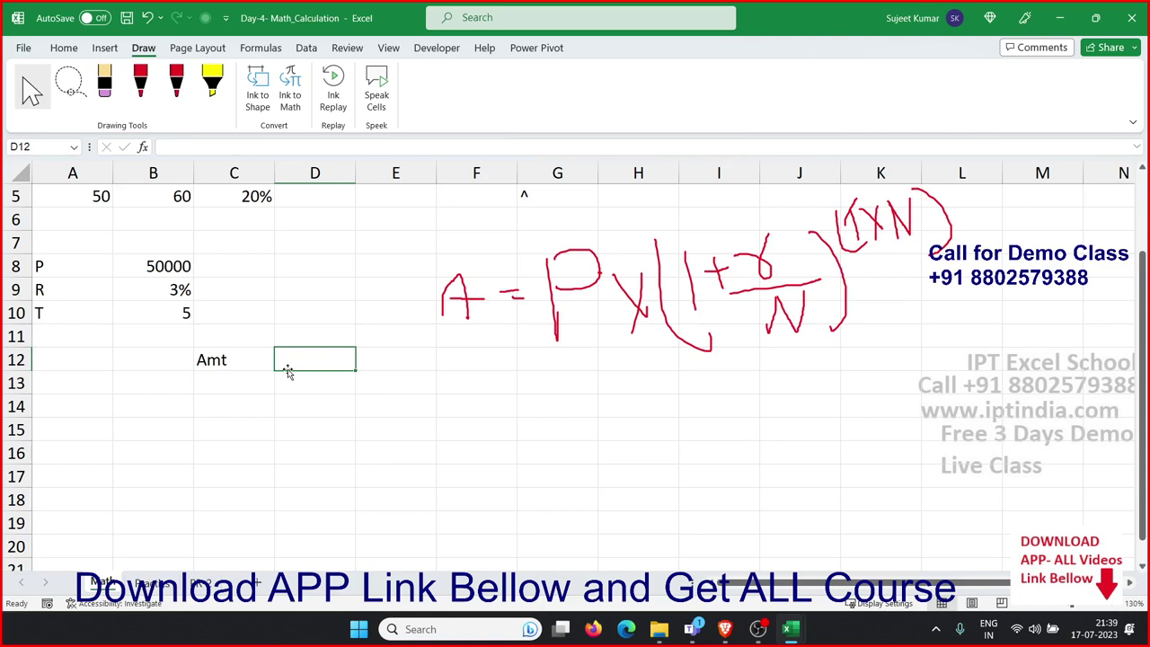
Enter =1+(B9/12) in D12, giving 1.0025
text(=)
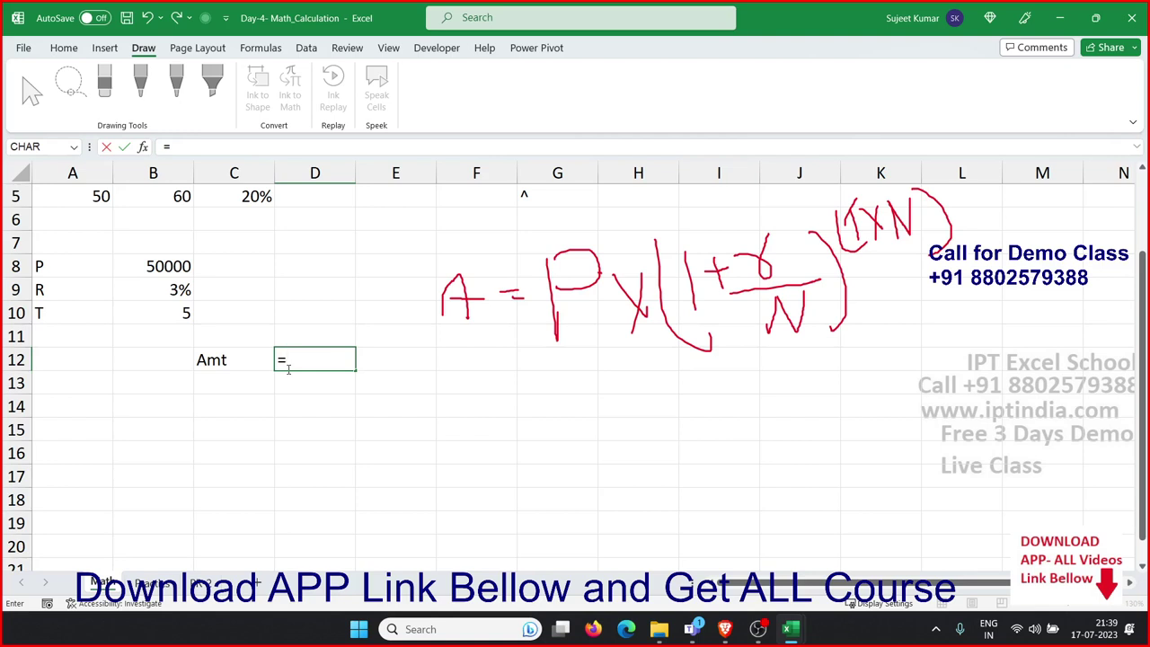
text(1+)
text(()
click(170, 290)
text(/)
text(12)
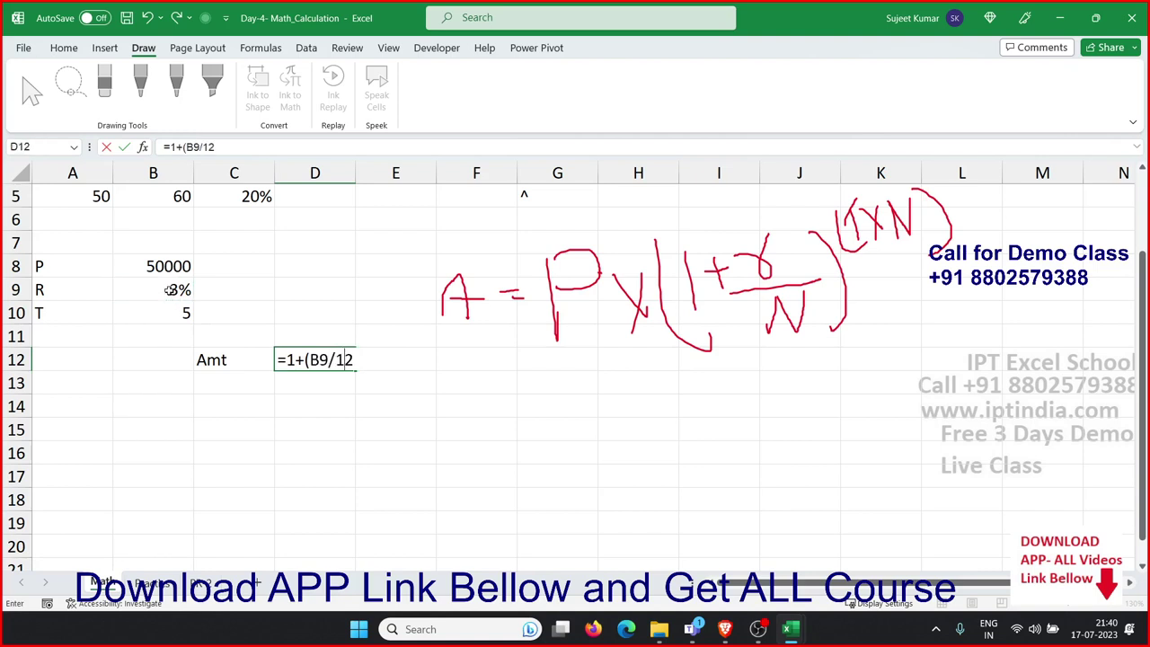
text())
key(ctrl+Return)
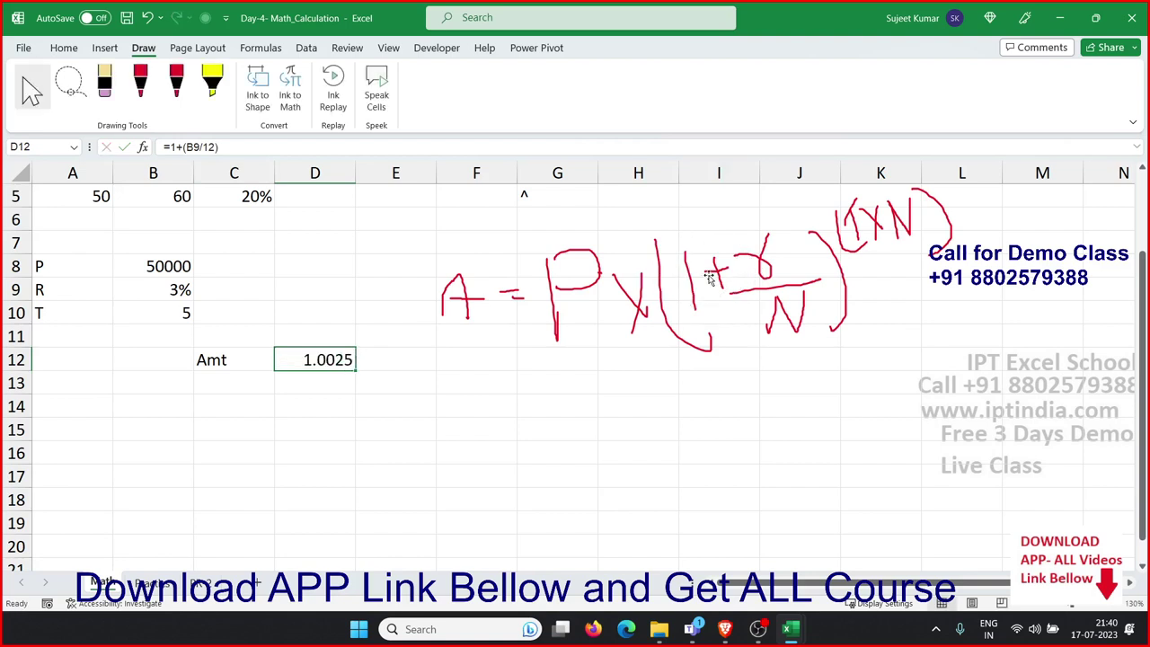
Enter =B10*12 in E12 for 60 monthly periods and select D12:E12
click(408, 359)
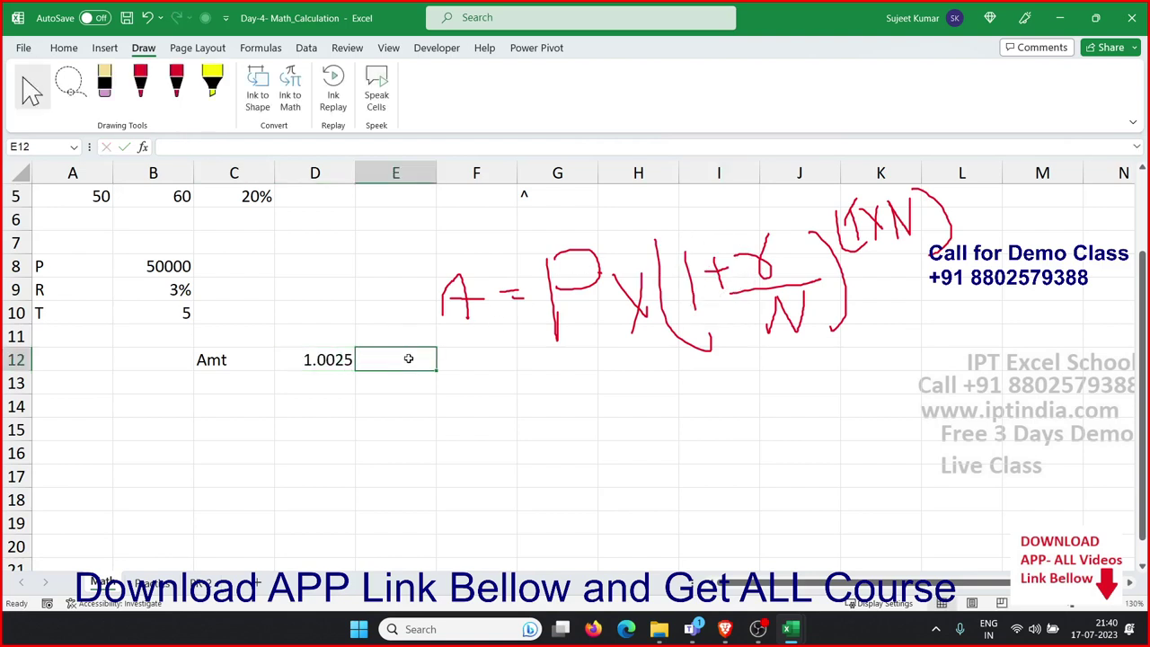
double_click(408, 359)
text(=)
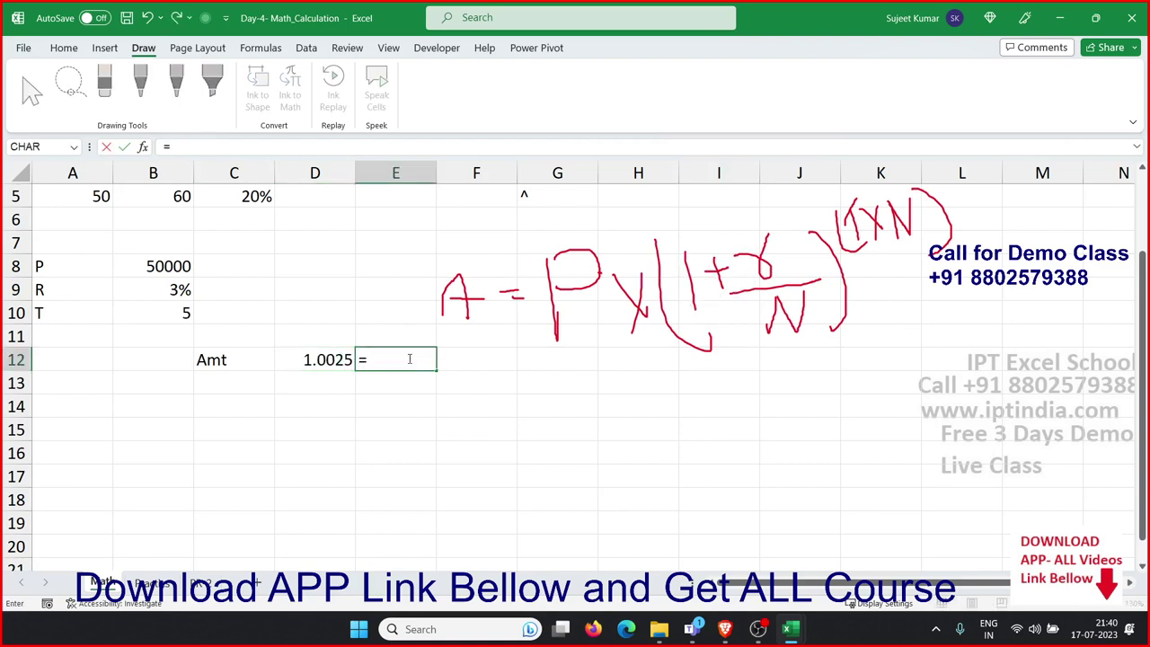
click(185, 311)
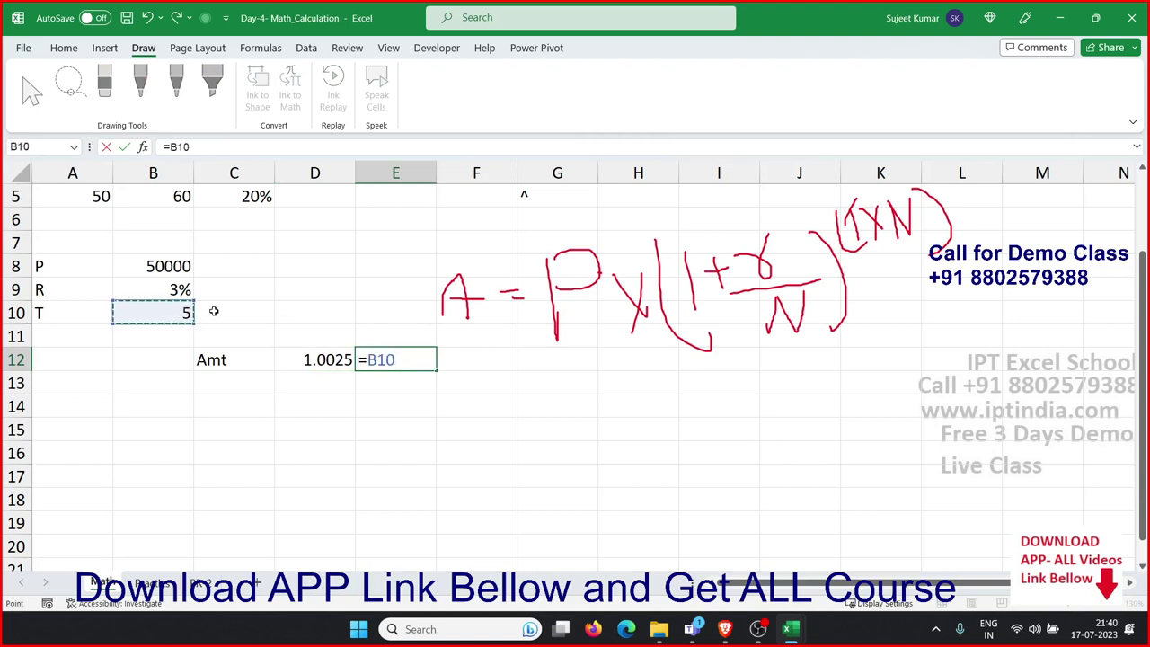
text(*12)
key(Return)
key(Up)
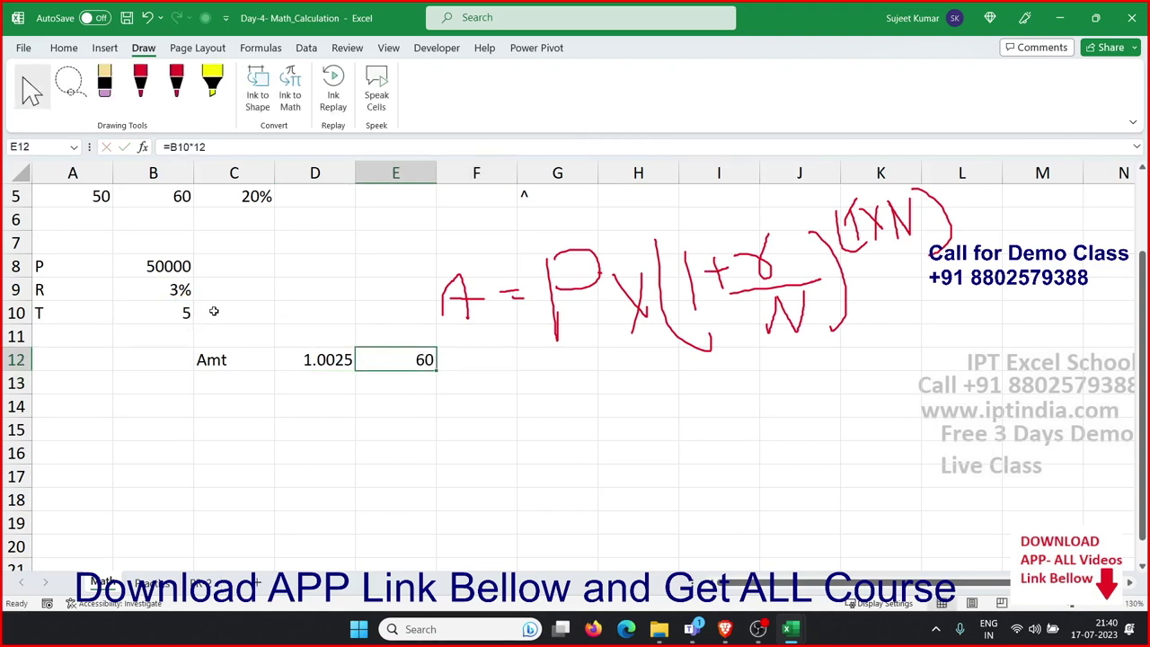
key(Left)
key(shift+Right)
scroll(516, 357, up, 2)
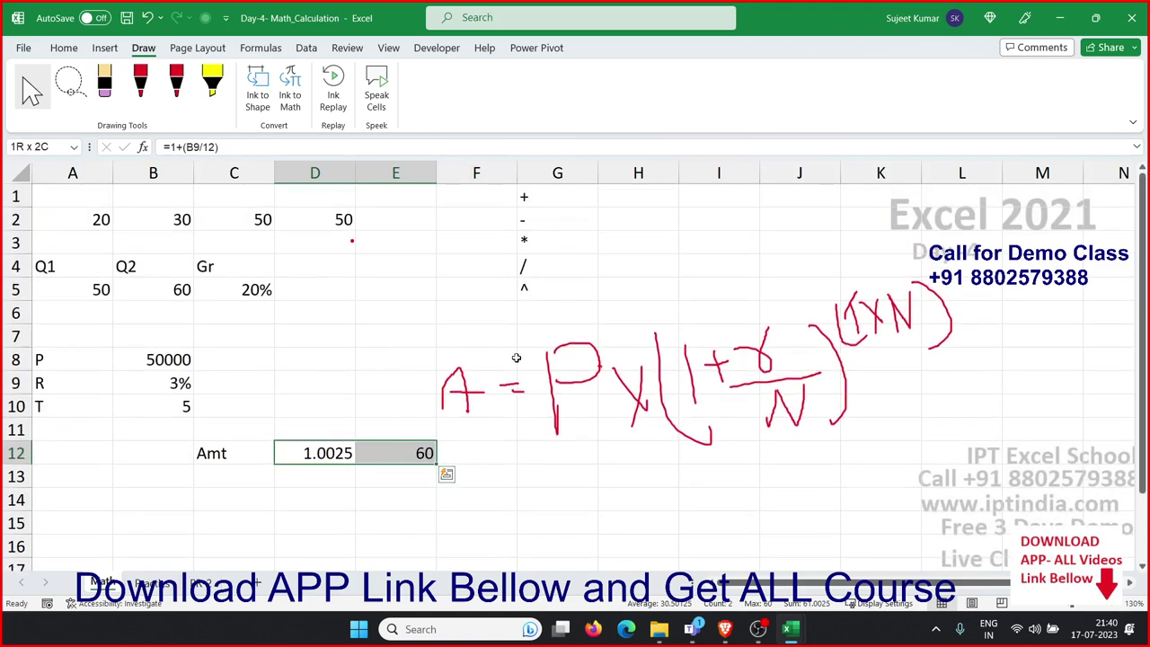
click(527, 289)
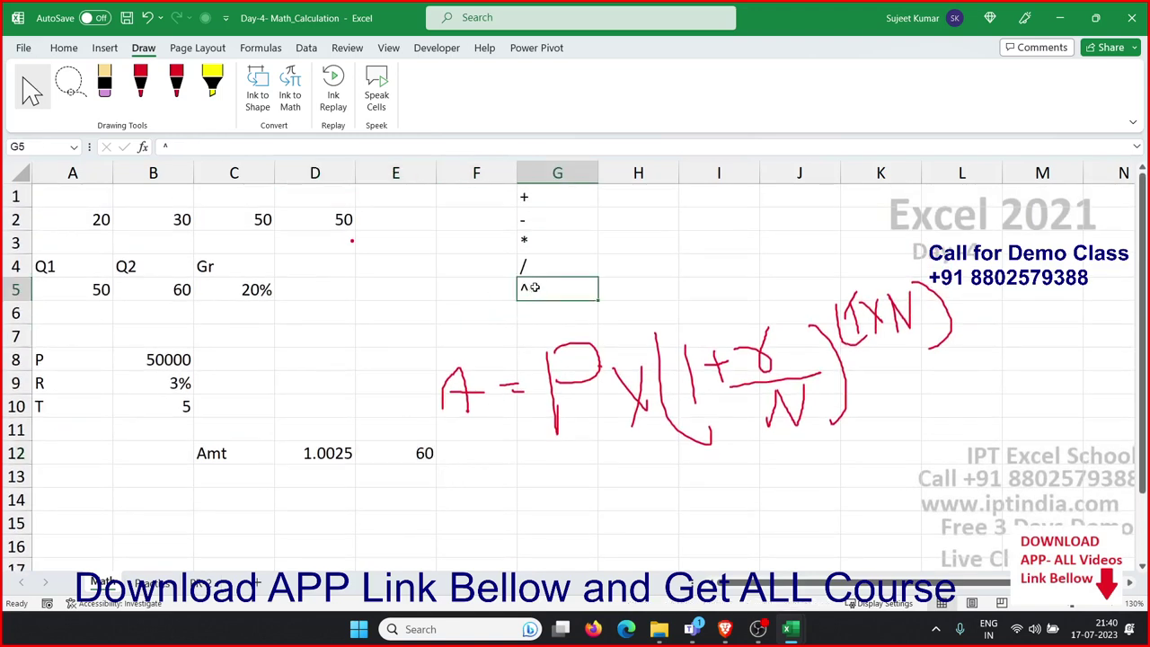
Enter =D12^E12 in F12 to raise 1.0025 to the 60th power, giving 1.161617
click(473, 451)
text(=)
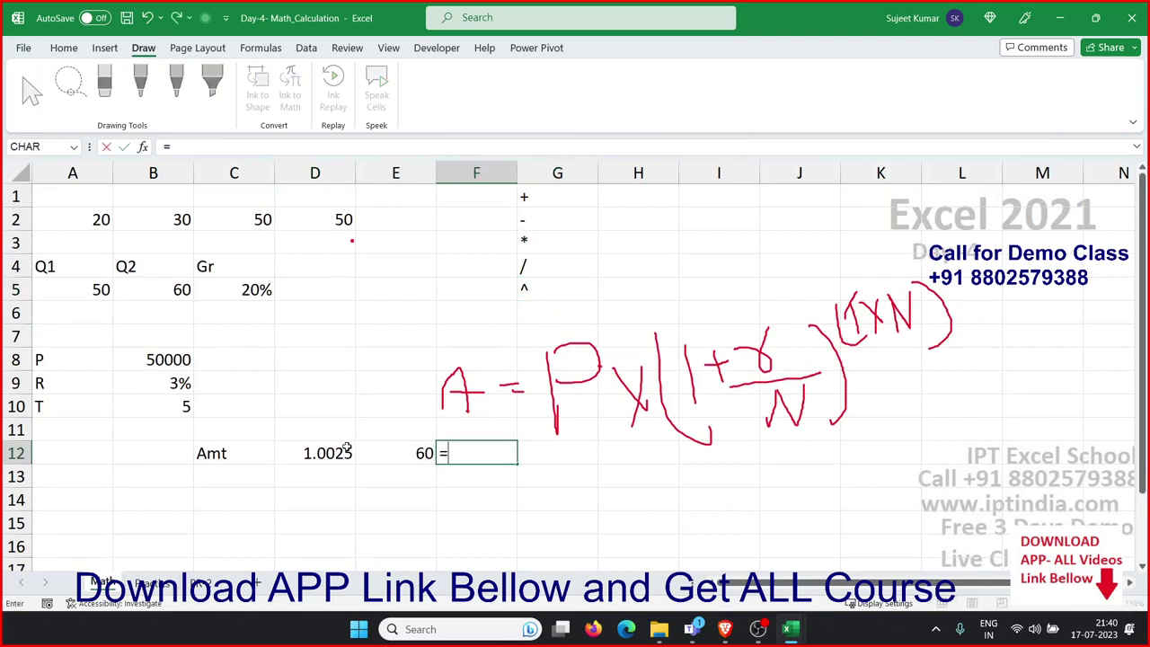
click(344, 451)
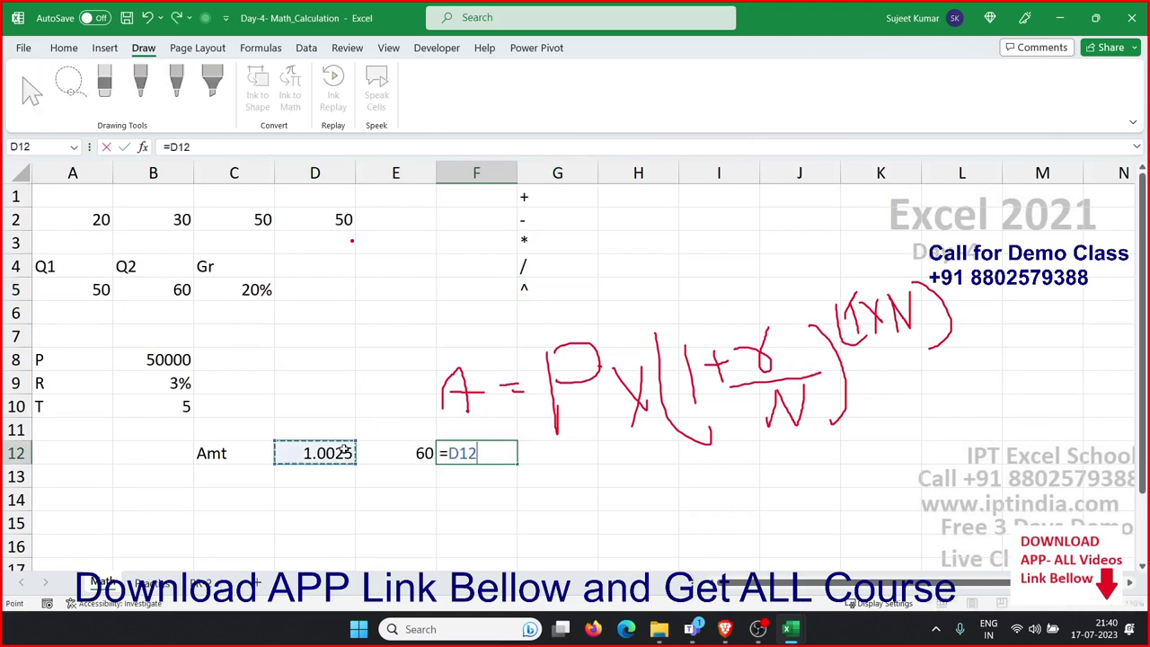
text(^)
click(360, 449)
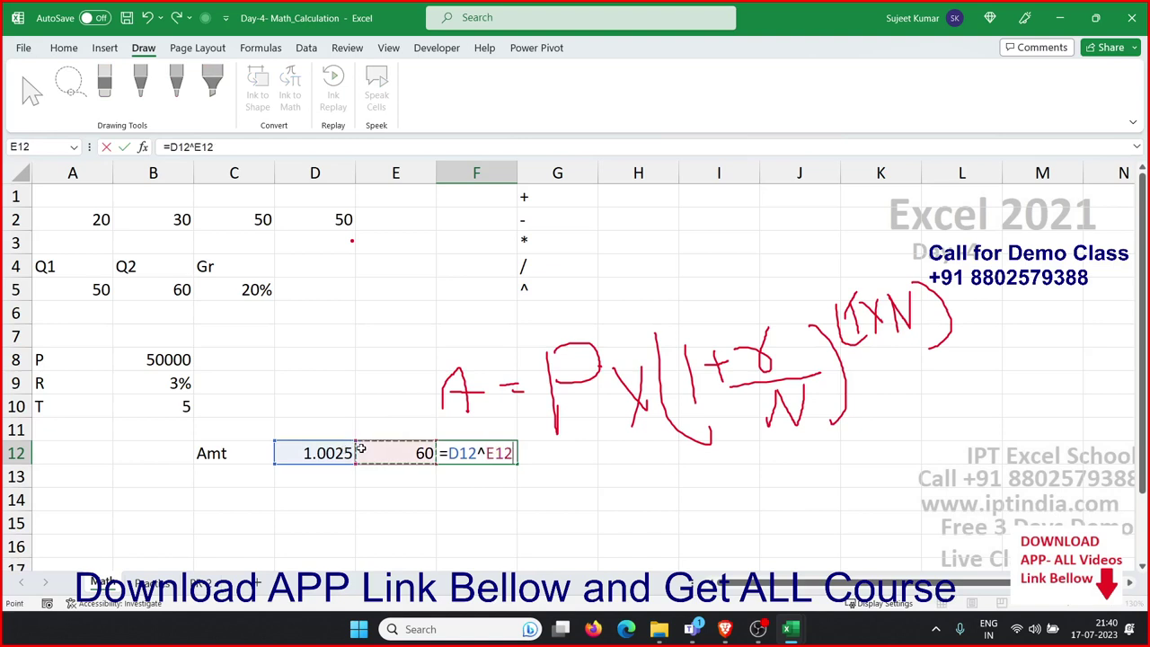
key(Return)
Enter =B8*F12 in G12 for the compounded amount 58080.84, then select row 12's results
key(Up)
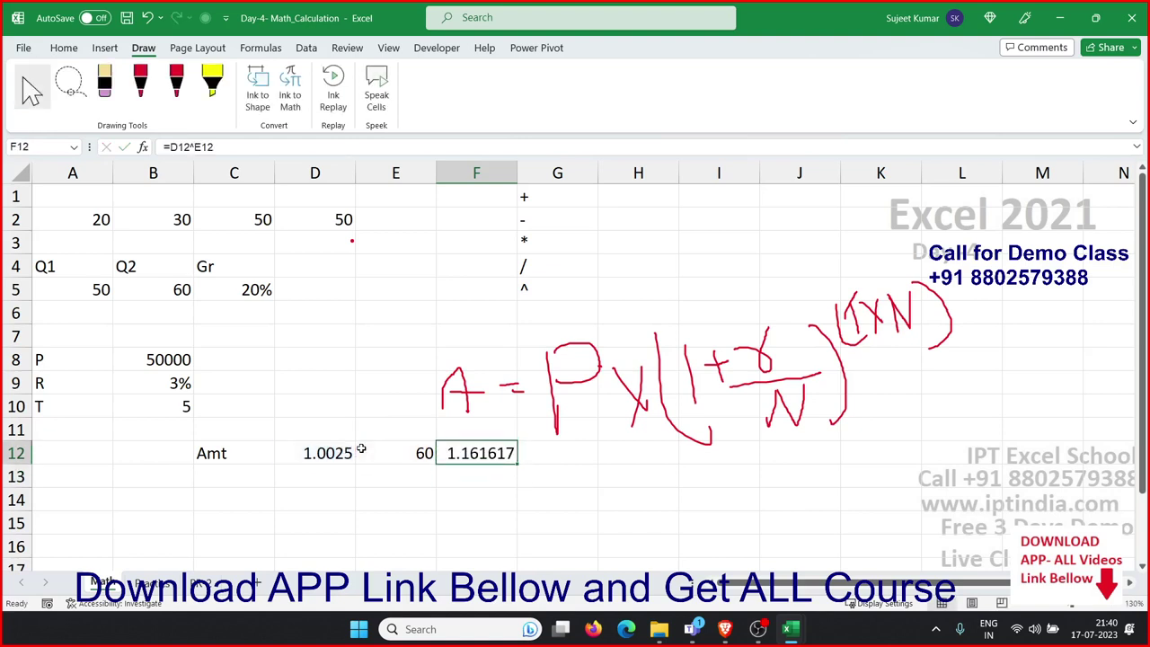
key(Right)
text(=)
key(Left)
key(Left)
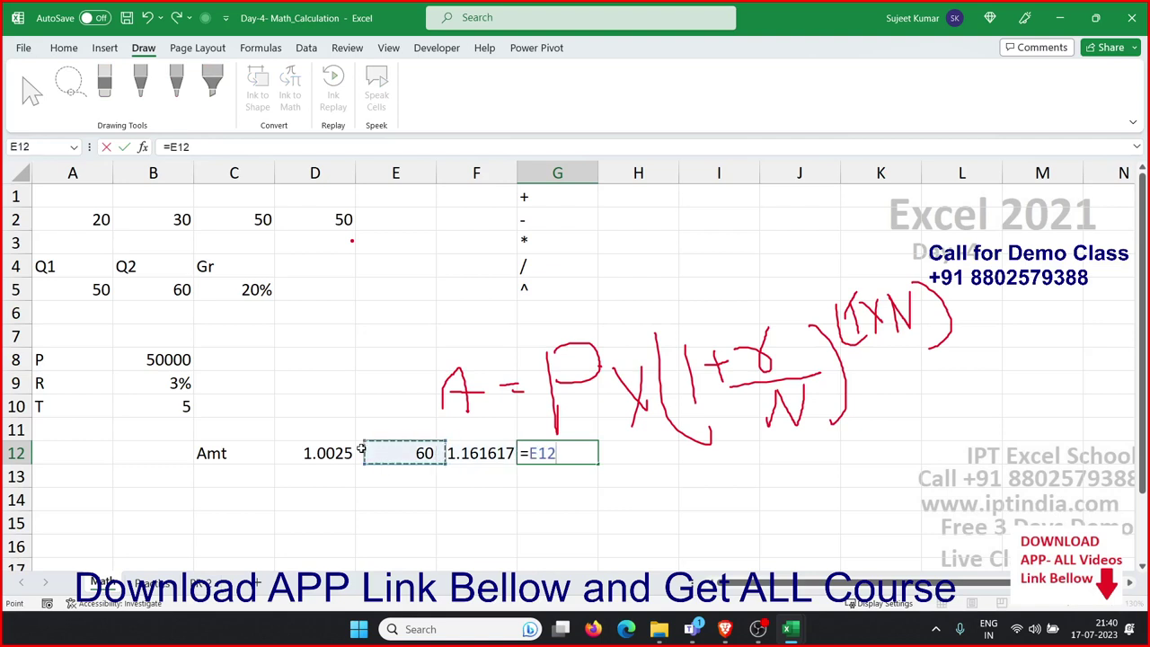
key(Left)
key(Left)
key(Up)
key(Up)
key(Up)
key(Up)
key(Left)
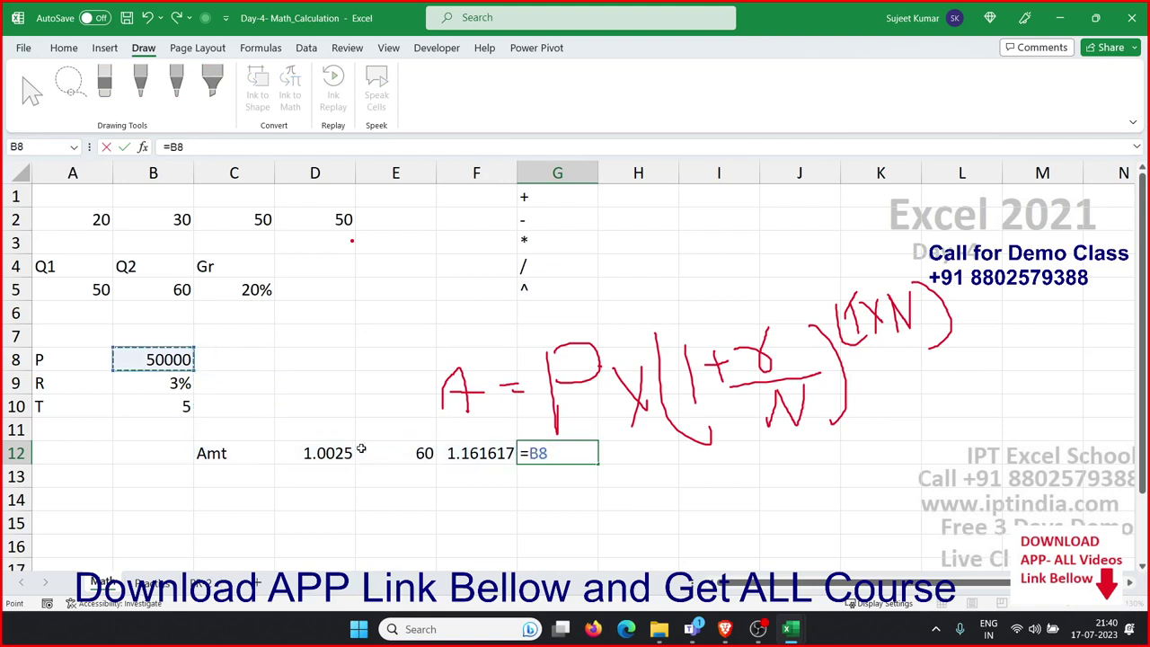
text(*)
key(Left)
key(ctrl+Return)
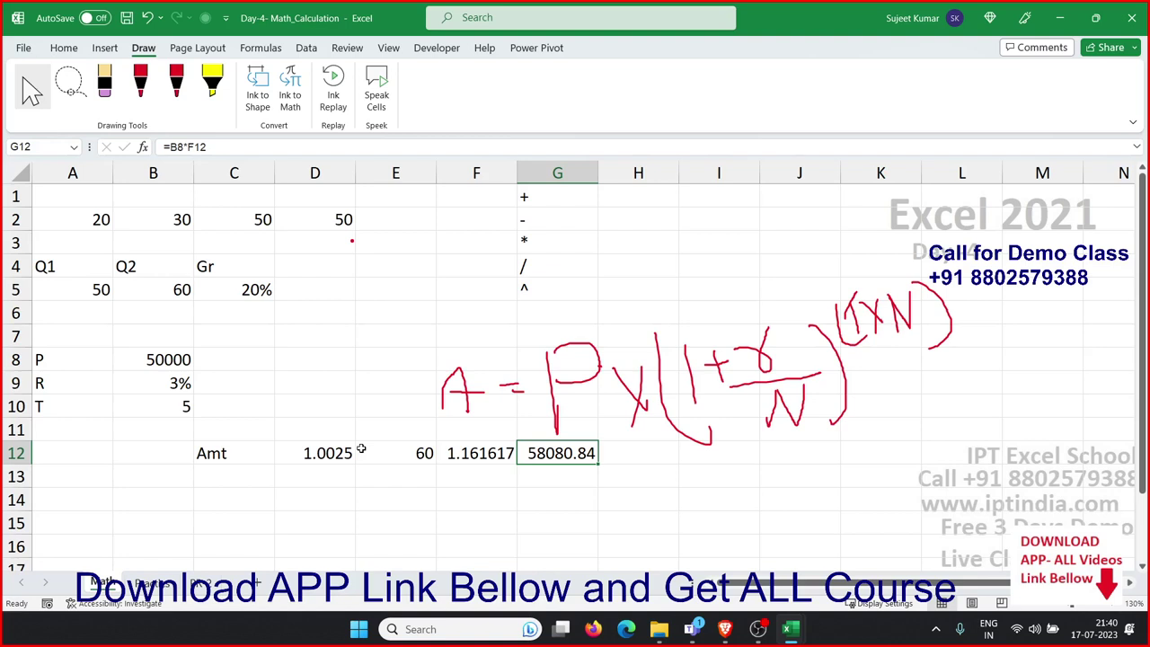
drag(312, 451, 531, 459)
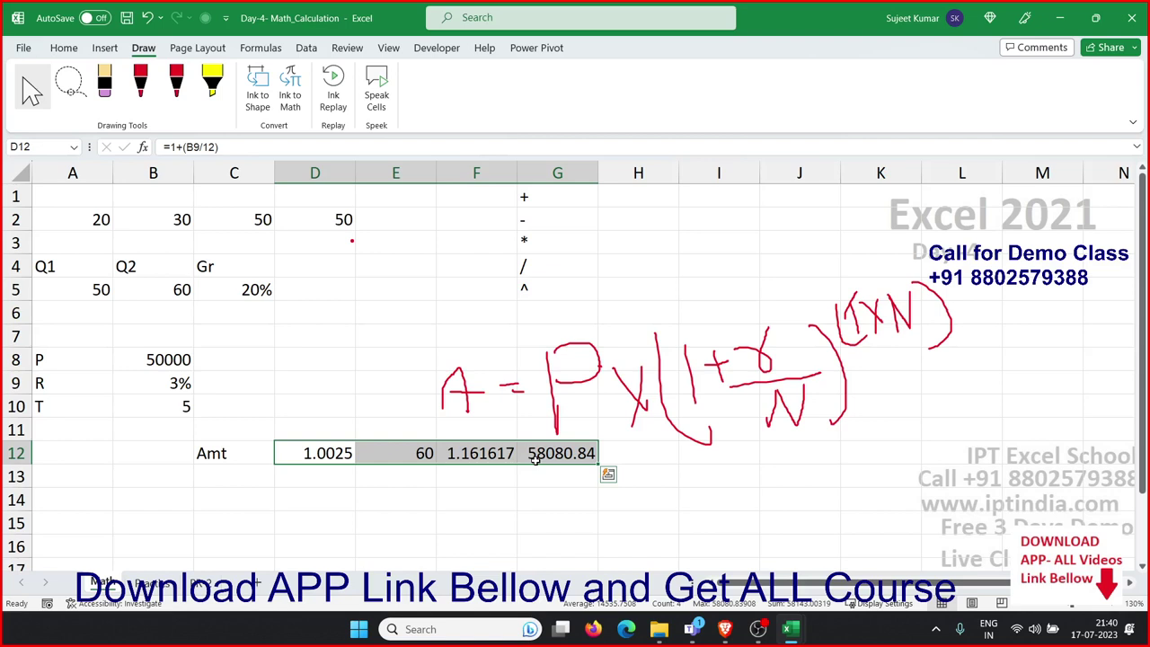
click(539, 501)
drag(565, 458, 329, 451)
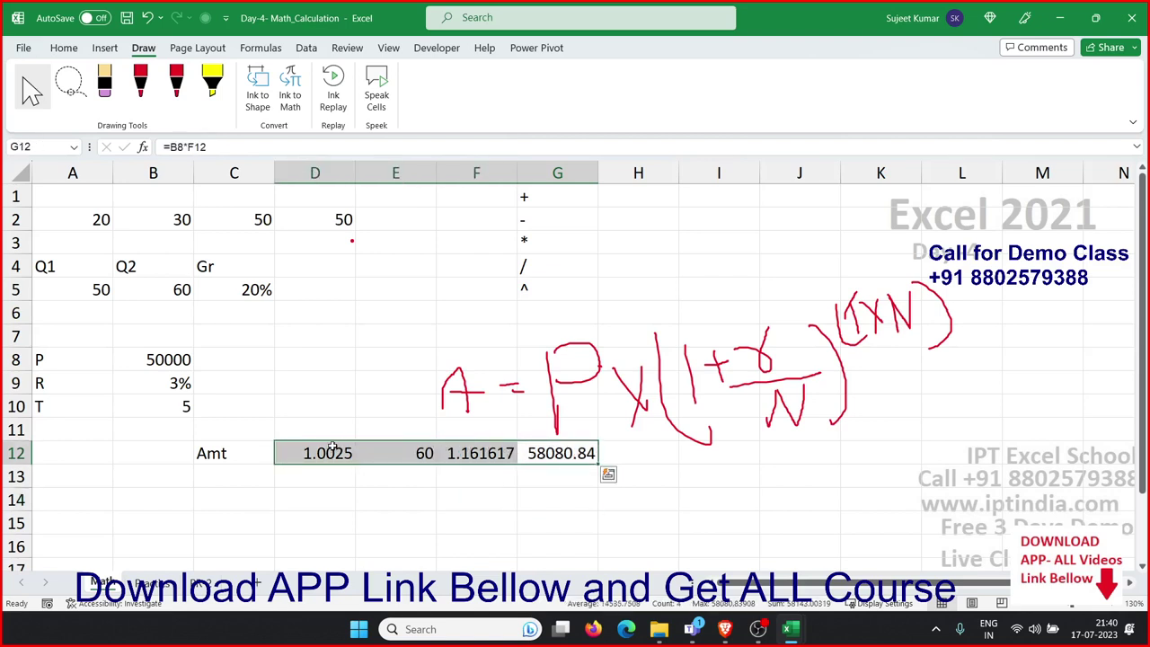
click(322, 474)
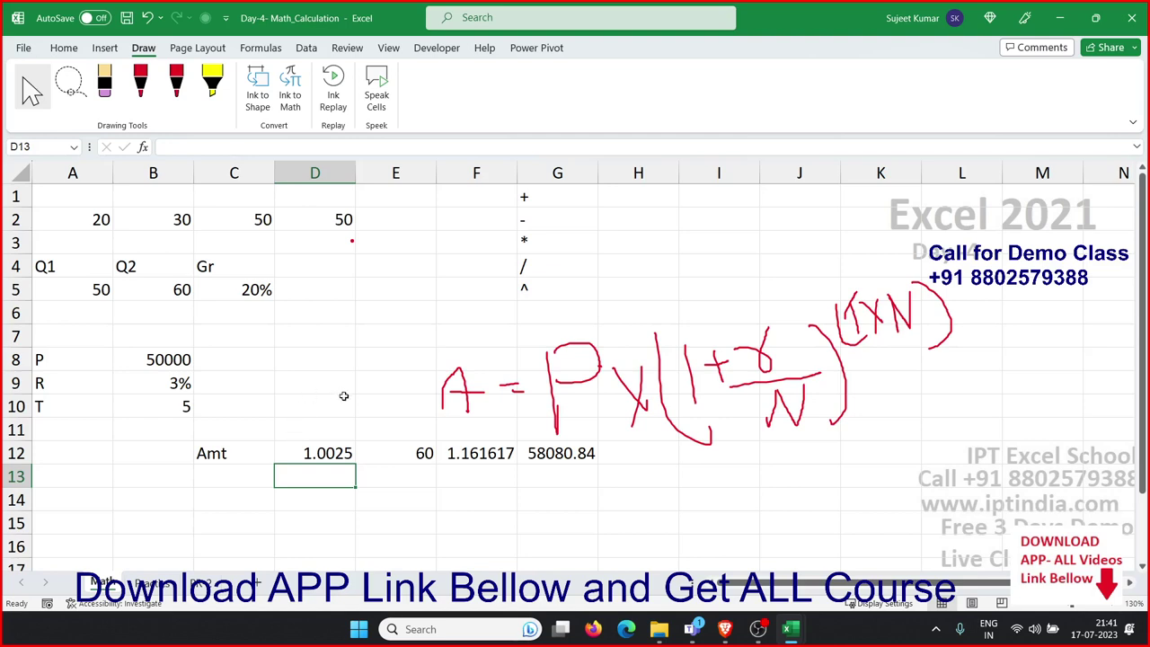
Review the G12, F12 and D12 formulas, noting D12's 1+(B9/12) expression
click(540, 454)
double_click(540, 453)
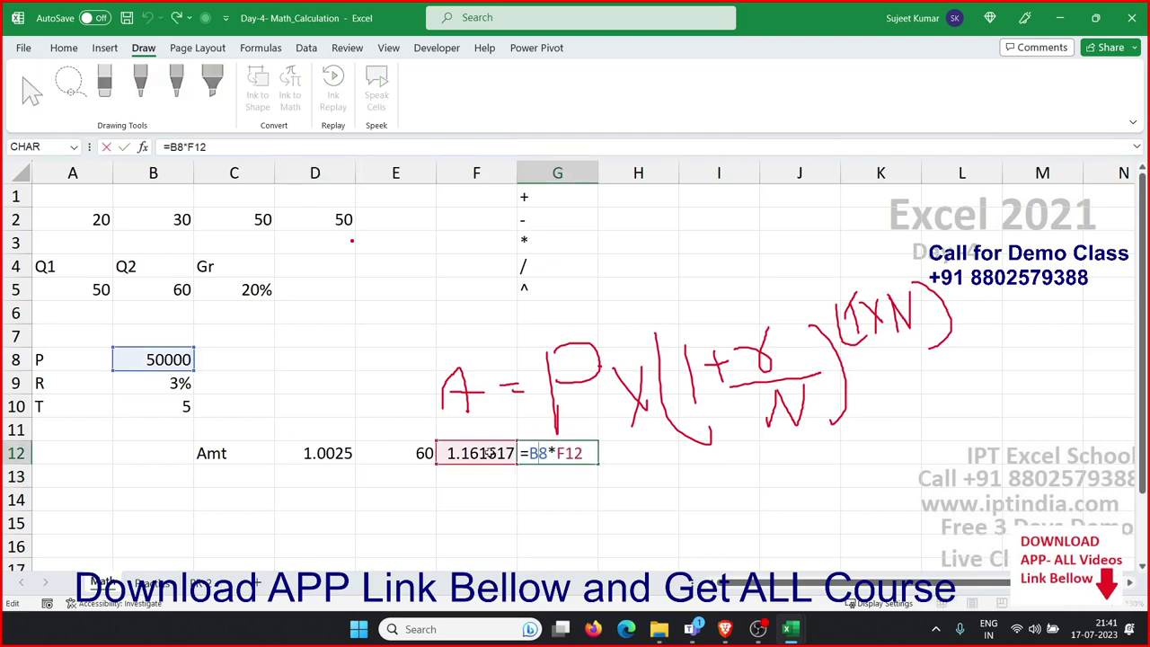
click(486, 453)
double_click(486, 454)
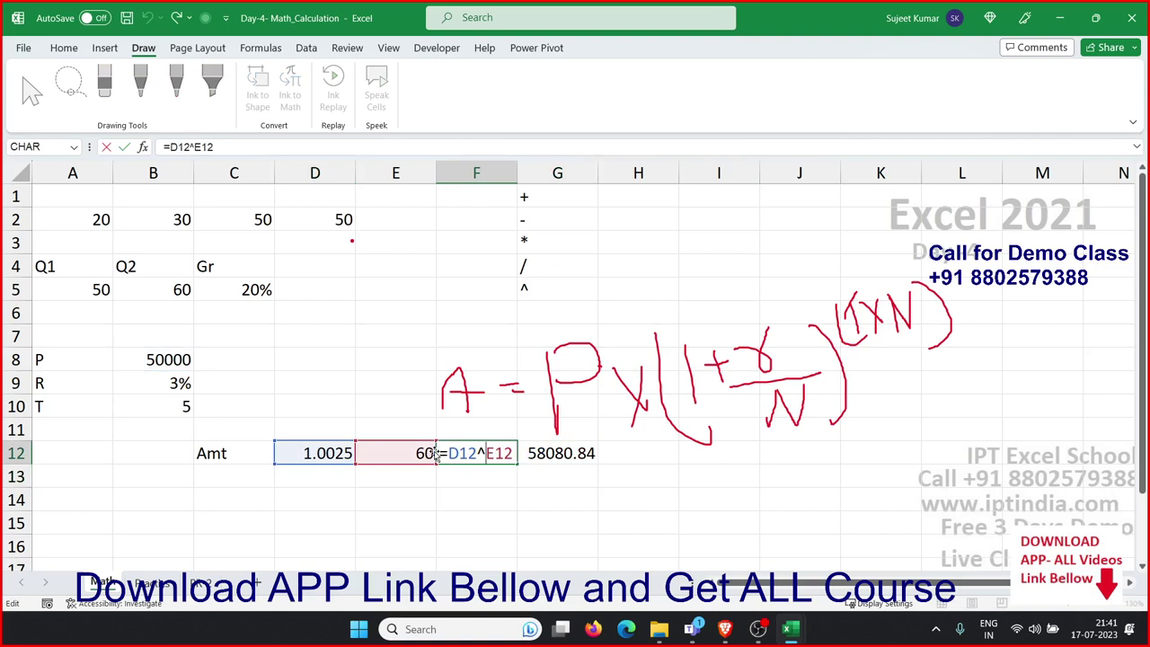
key(ctrl+Return)
double_click(318, 455)
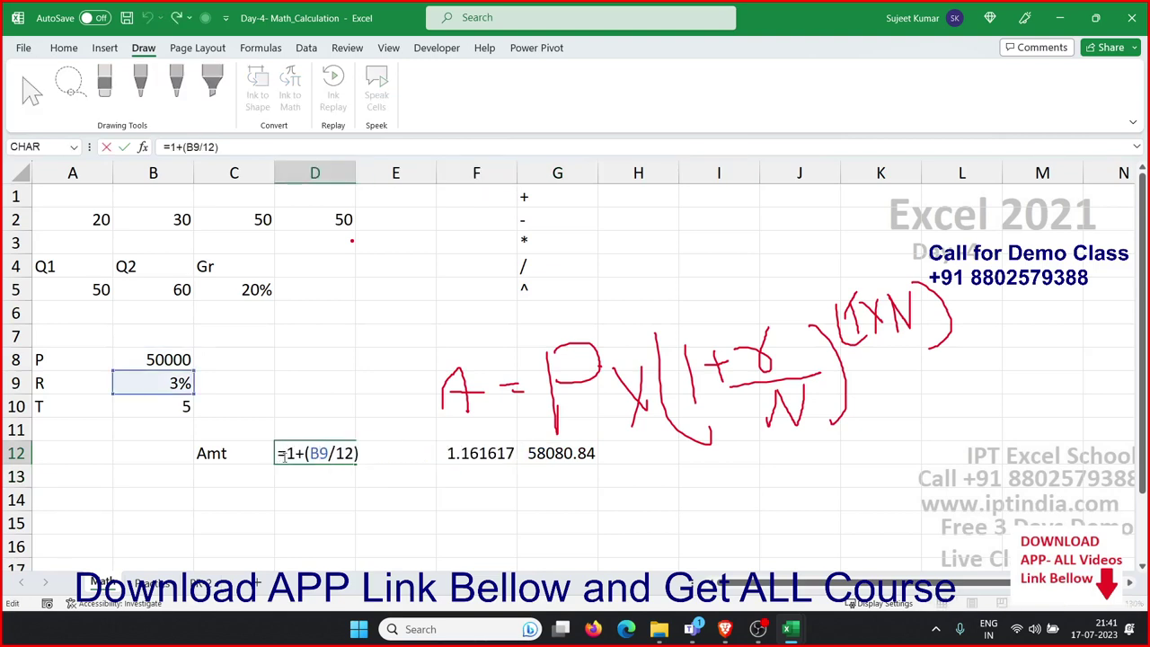
drag(288, 455, 370, 462)
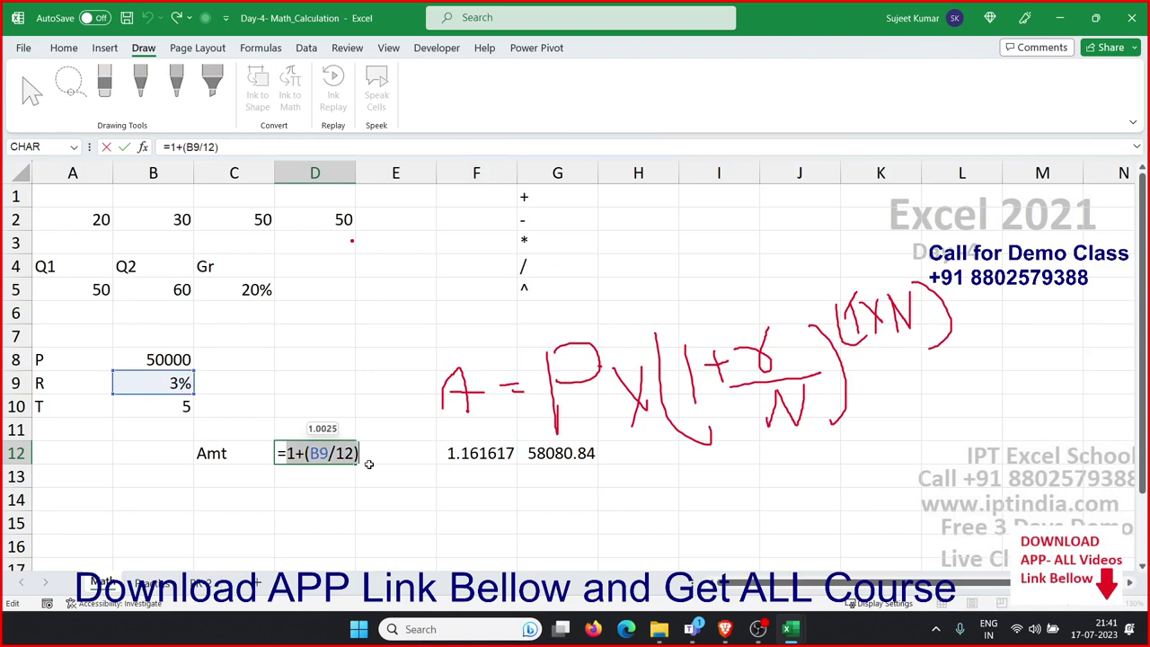
key(Escape)
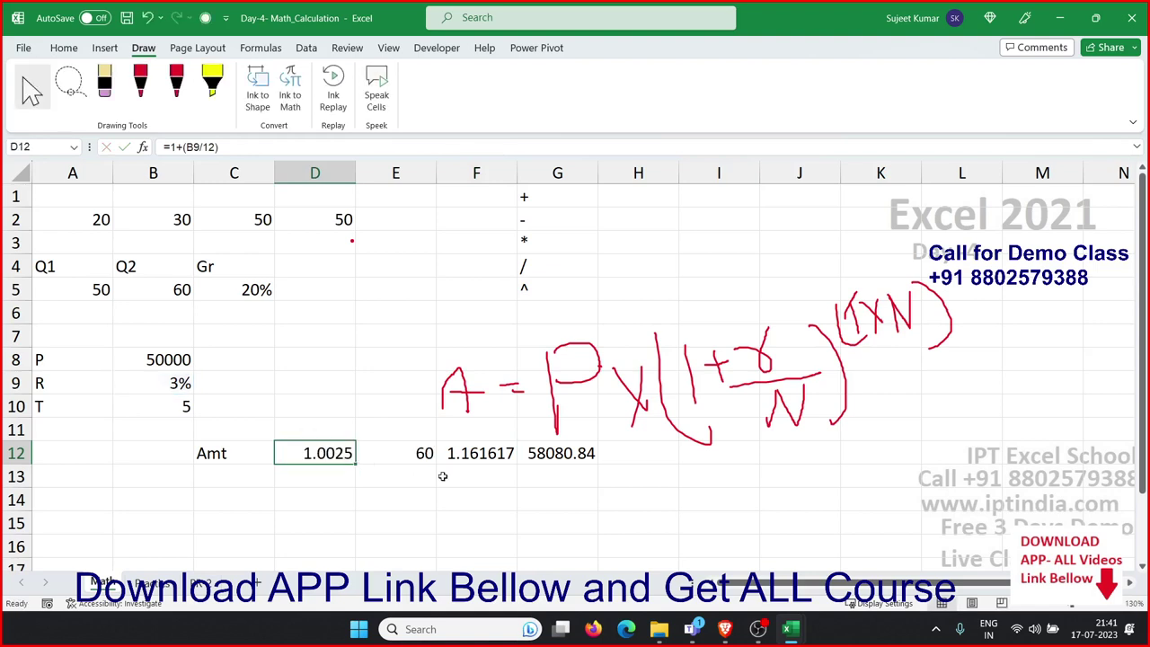
Replace D12 in F12's formula with (1+(B9/12)) and clear D12's 1.0025 value
double_click(468, 453)
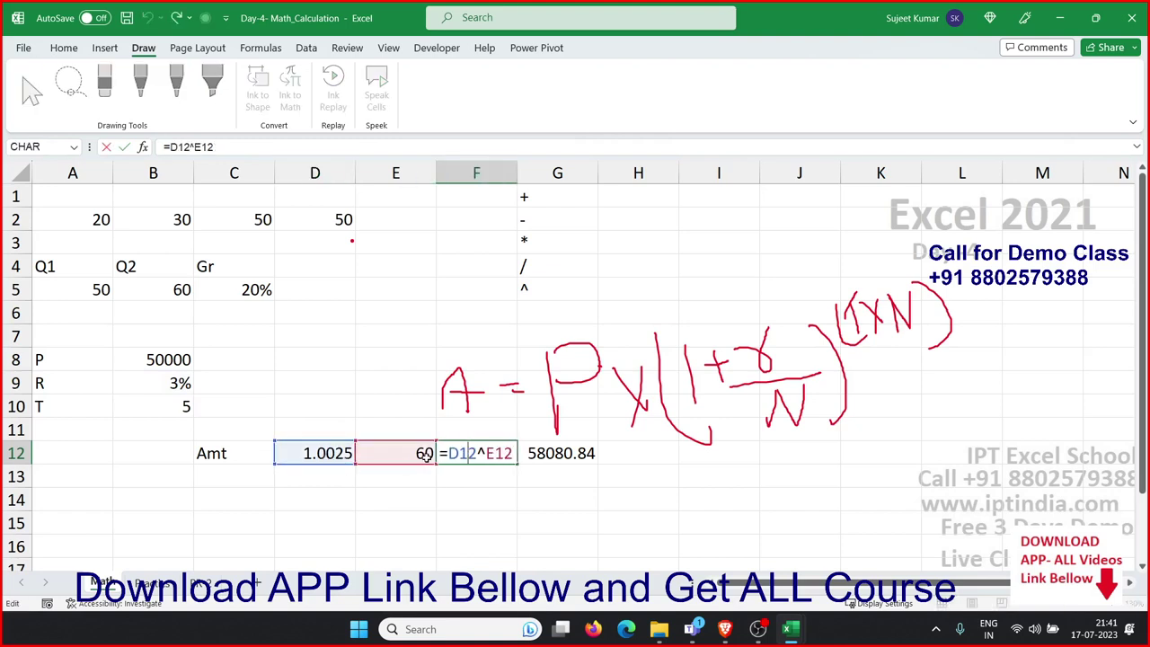
double_click(458, 453)
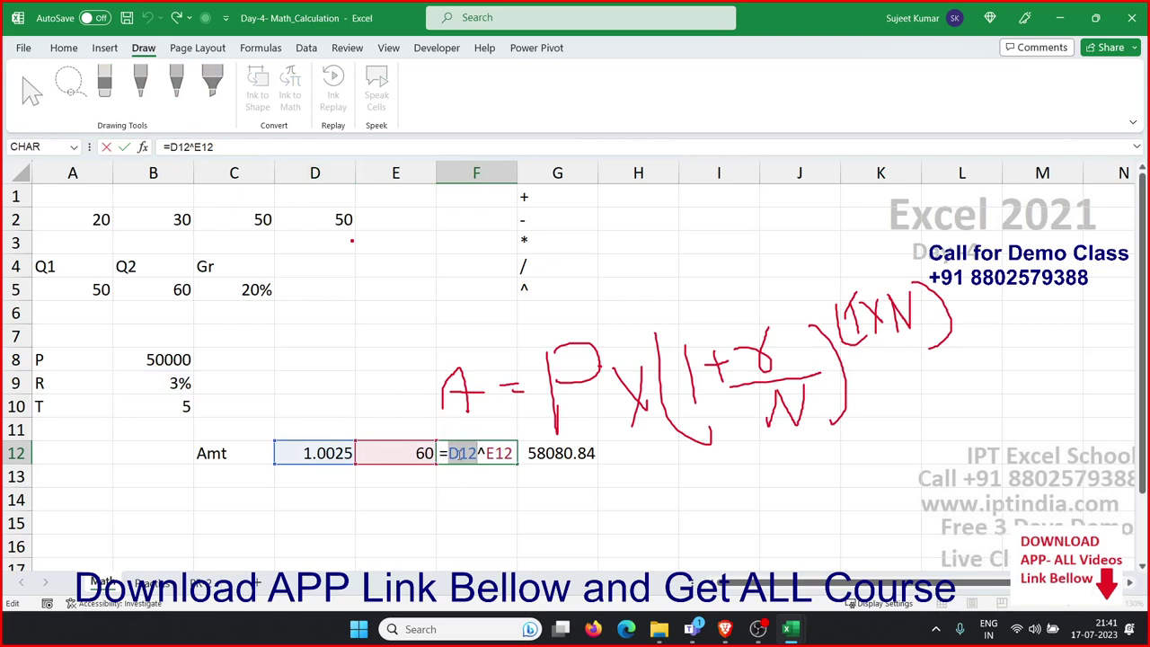
text(())
key(Left)
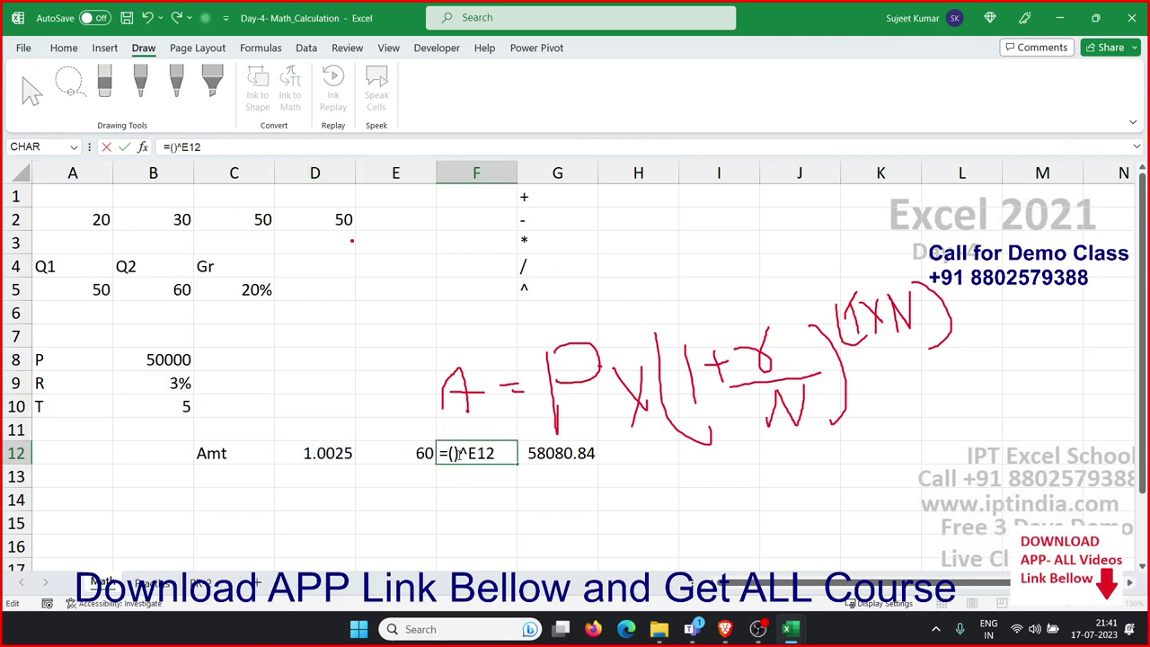
text(1+(B9/12))
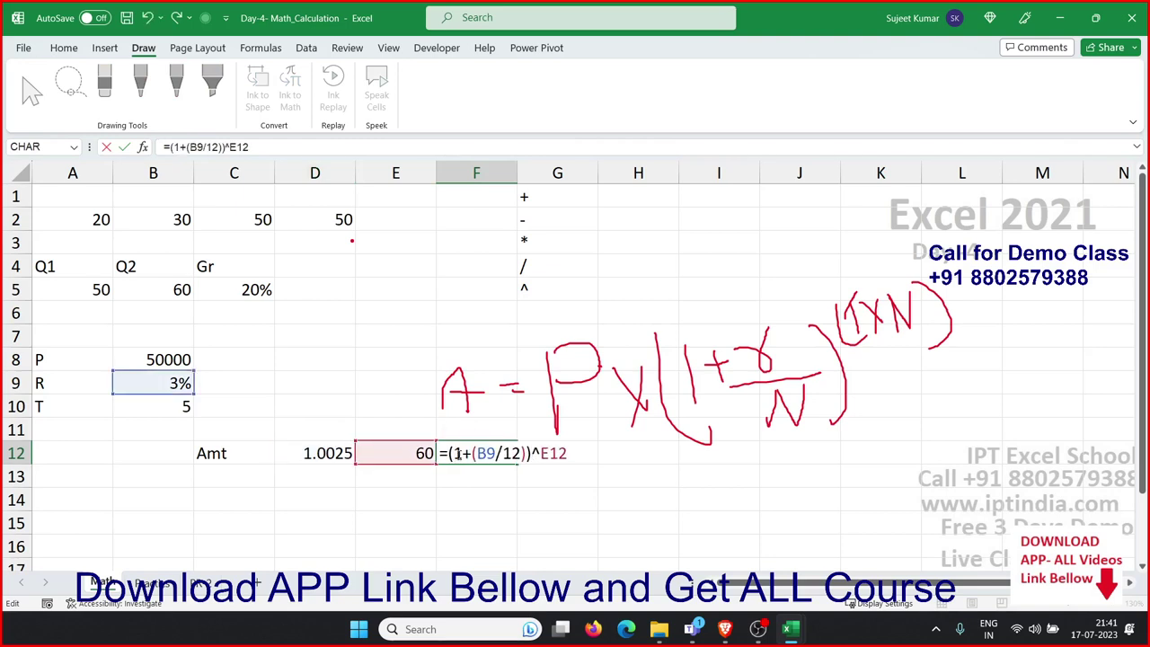
key(Return)
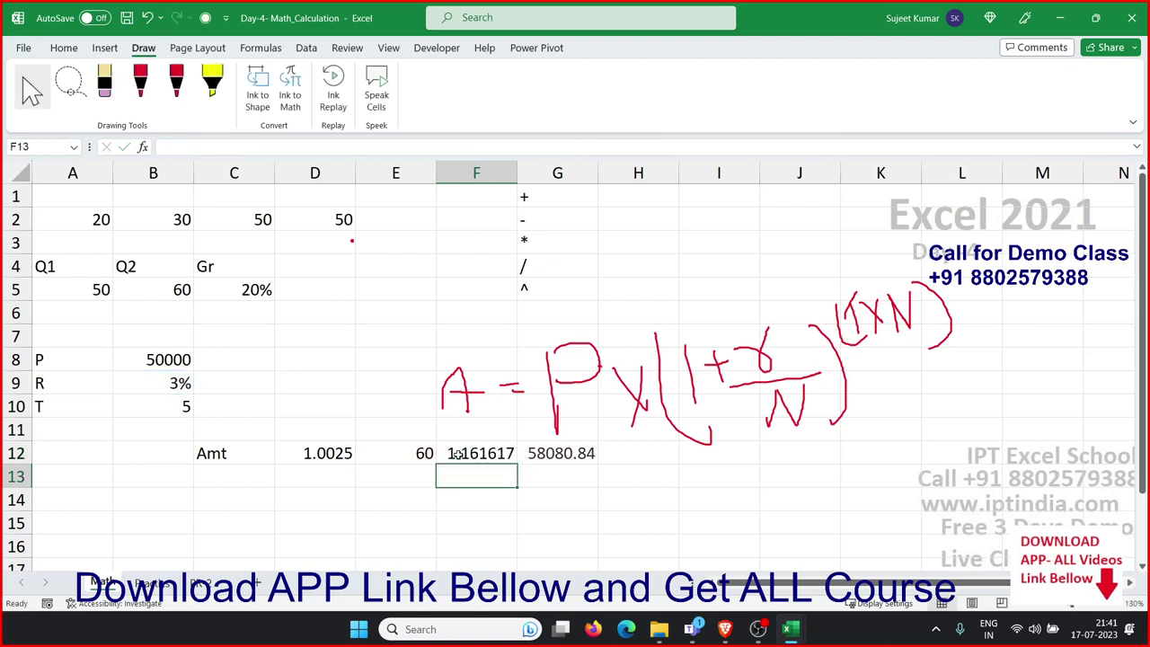
key(Up)
key(Left)
key(Left)
key(Delete)
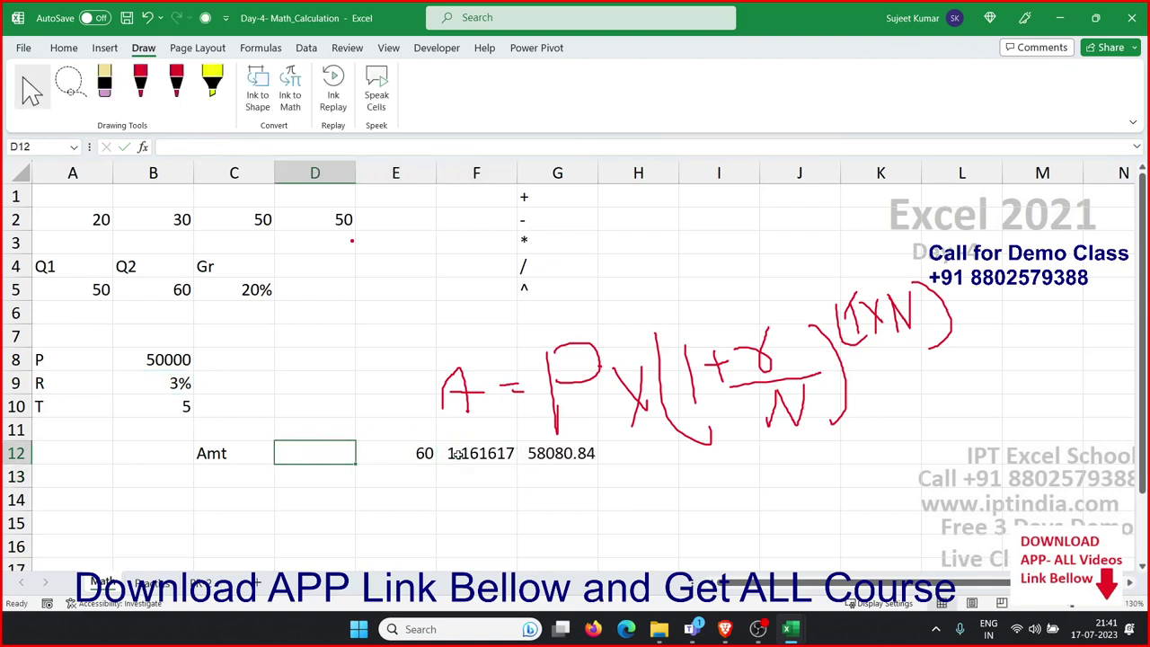
Replace the E12 exponent in F12's formula with (B10*12), keeping 1.161617
key(Right)
double_click(386, 455)
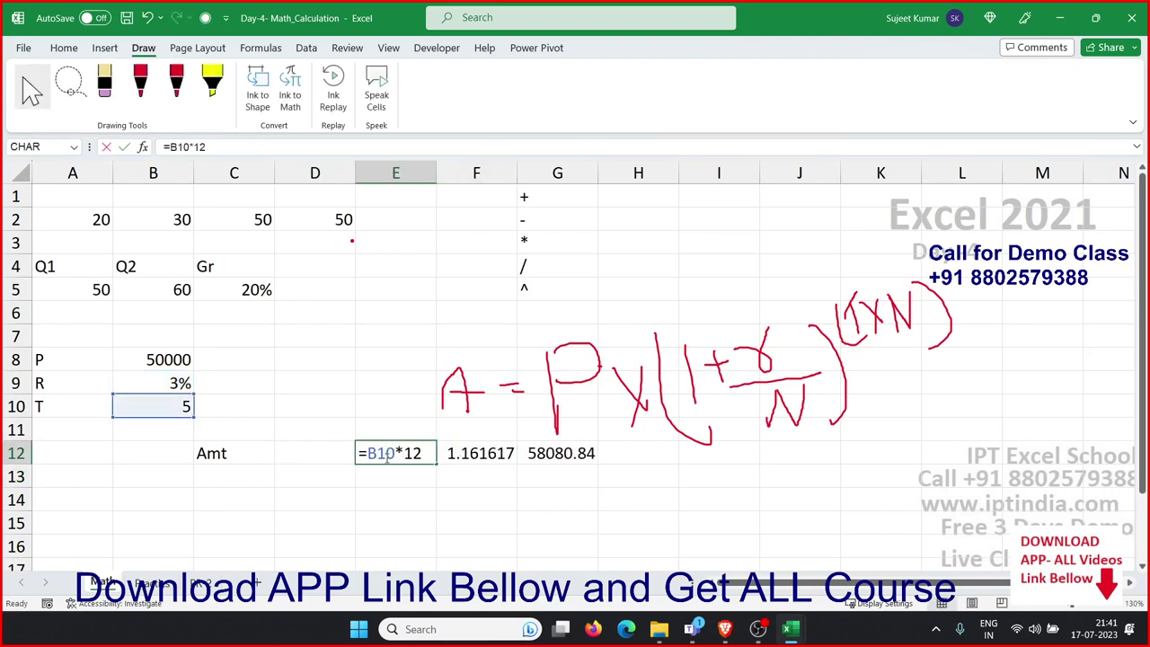
drag(367, 453, 441, 463)
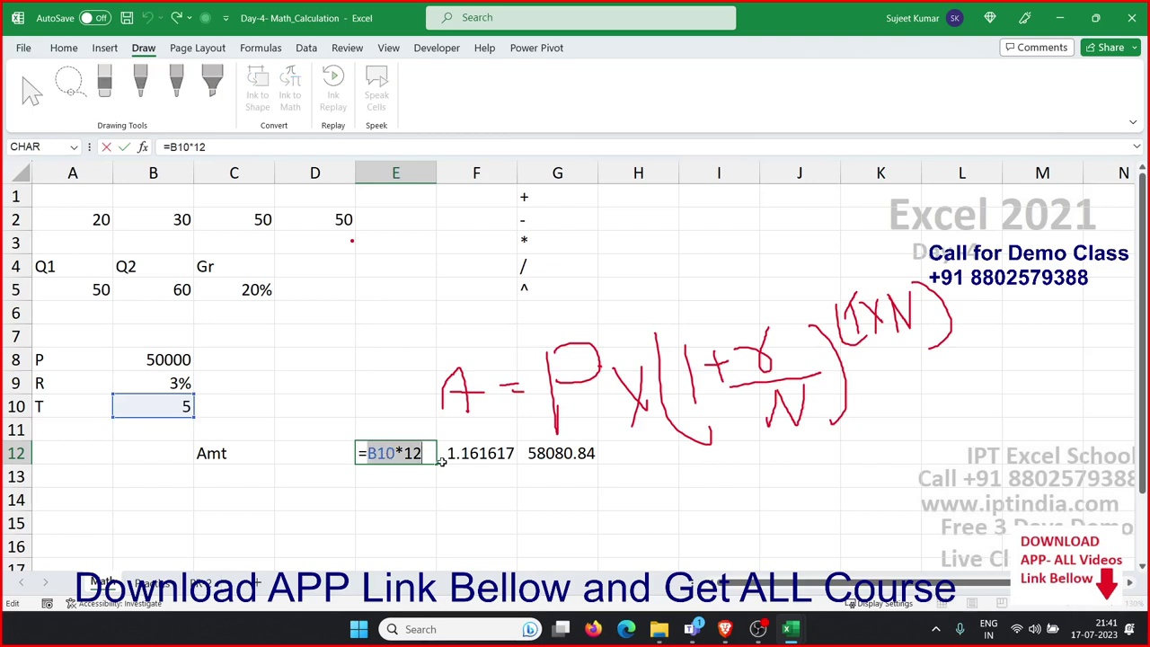
key(Escape)
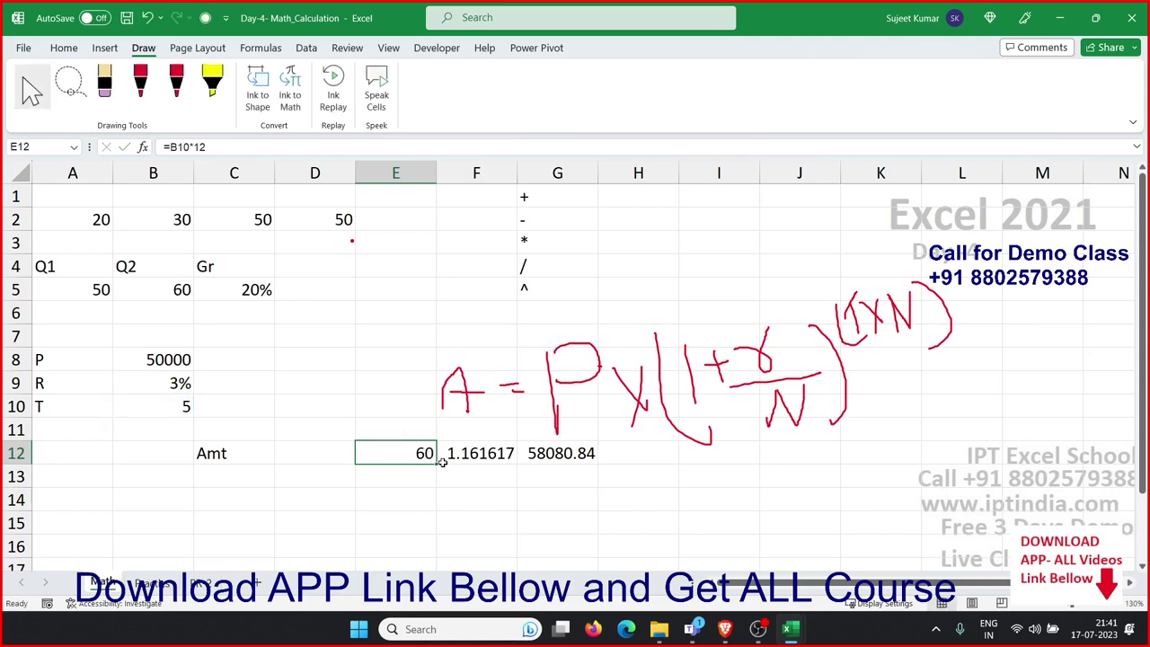
click(454, 457)
double_click(453, 457)
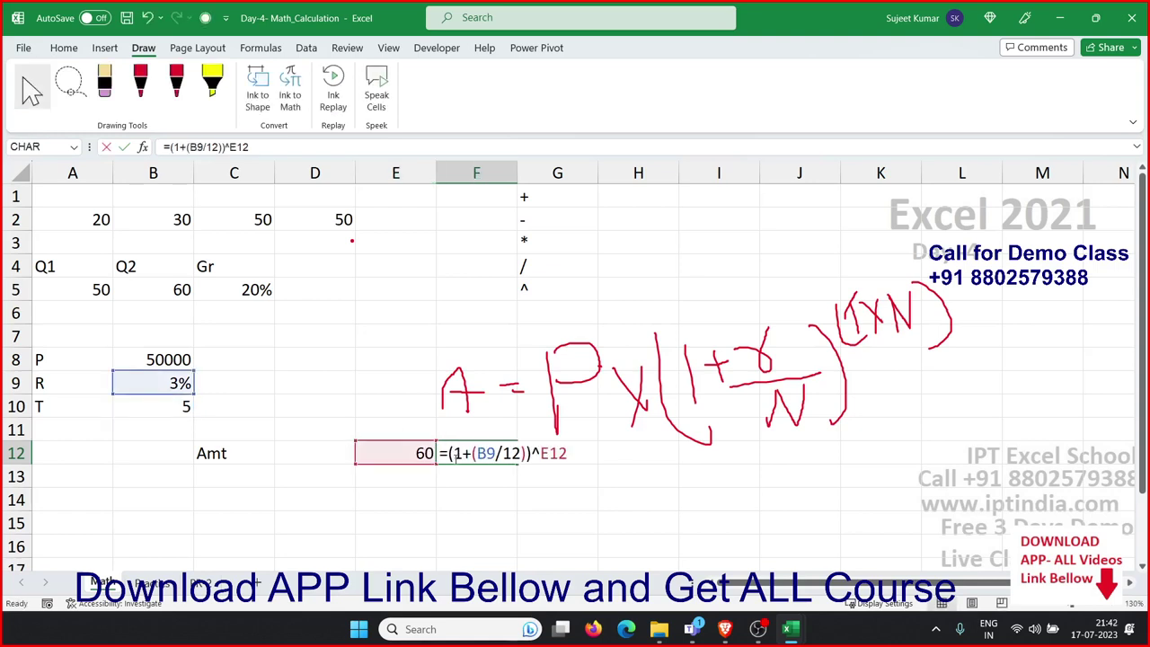
double_click(553, 452)
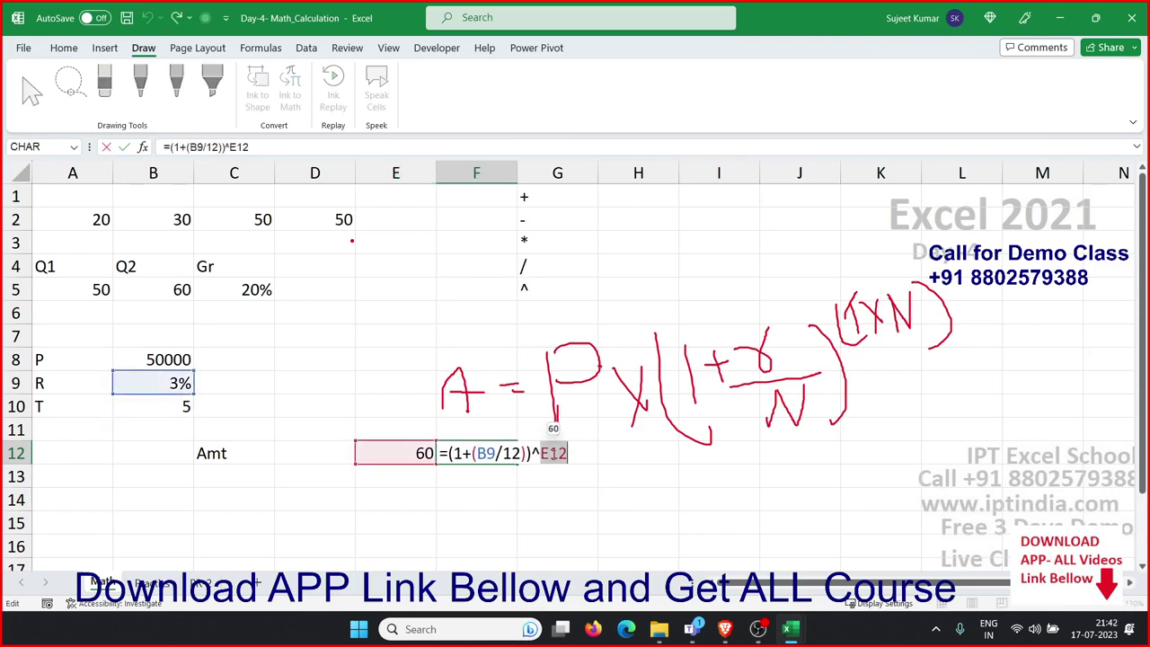
text((B10*12)
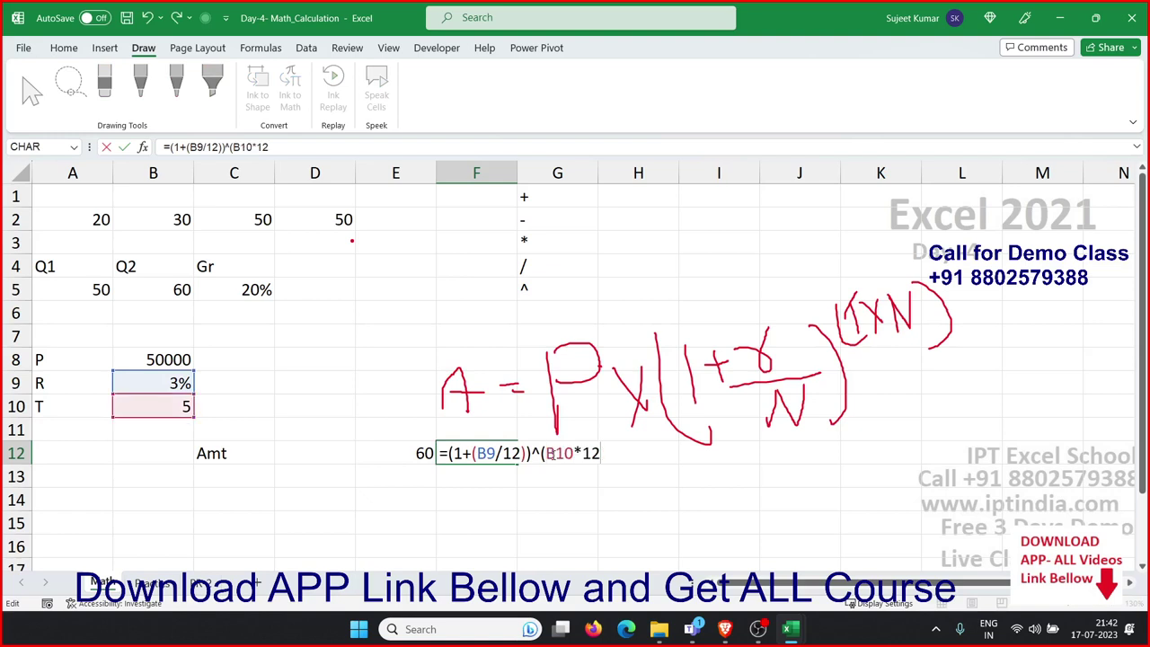
text())
key(Return)
Check the revised F12 formula =(1+(B9/12))^(B10*12) and G12's formula
key(Up)
key(Left)
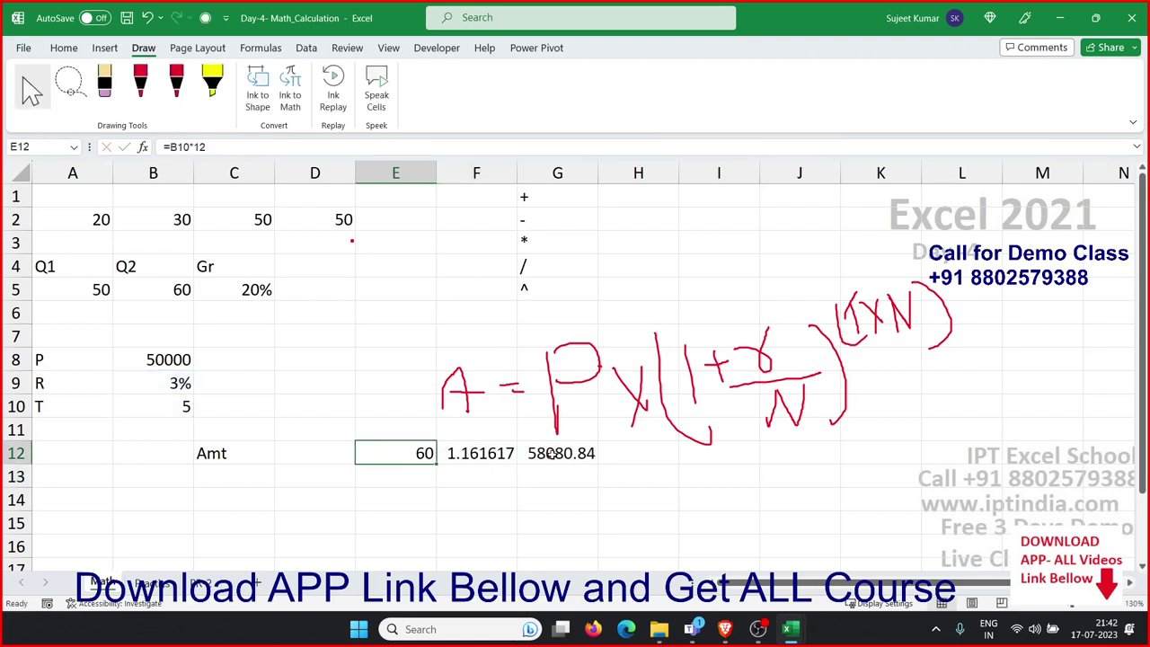
key(Right)
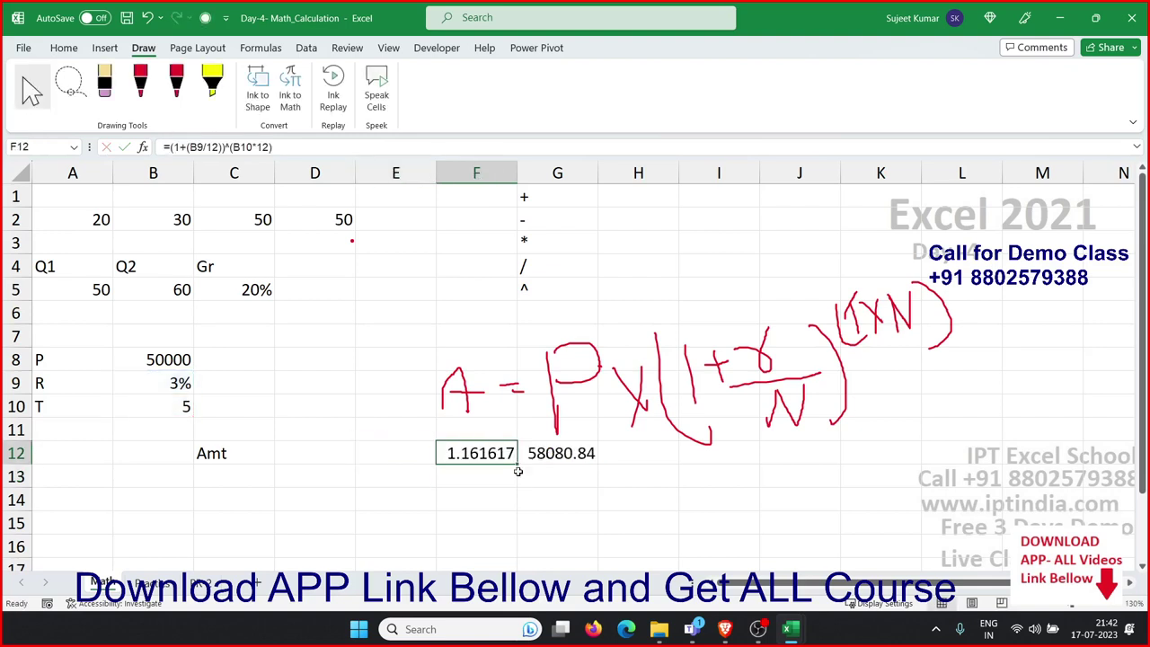
double_click(468, 455)
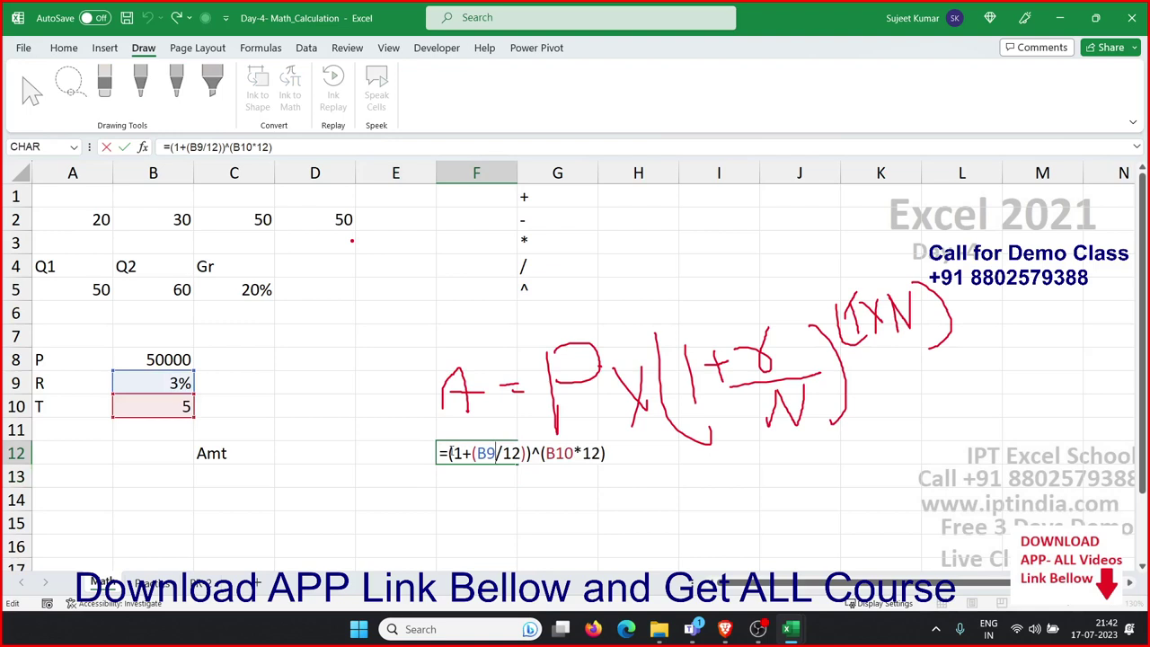
drag(450, 452, 641, 451)
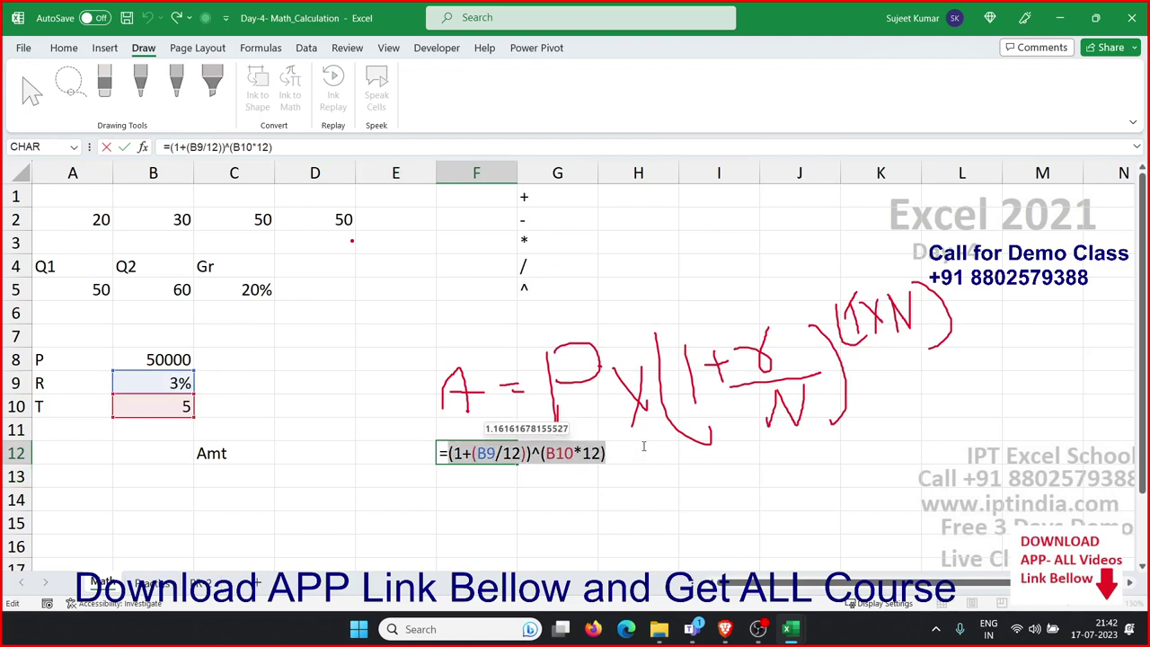
key(Return)
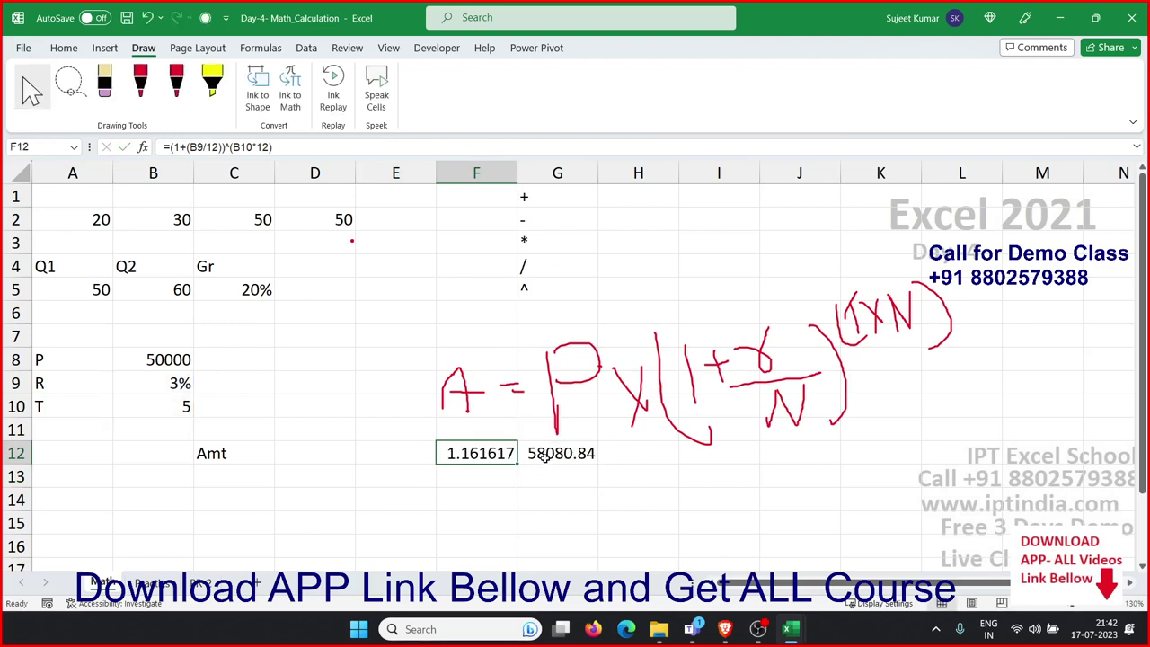
double_click(550, 454)
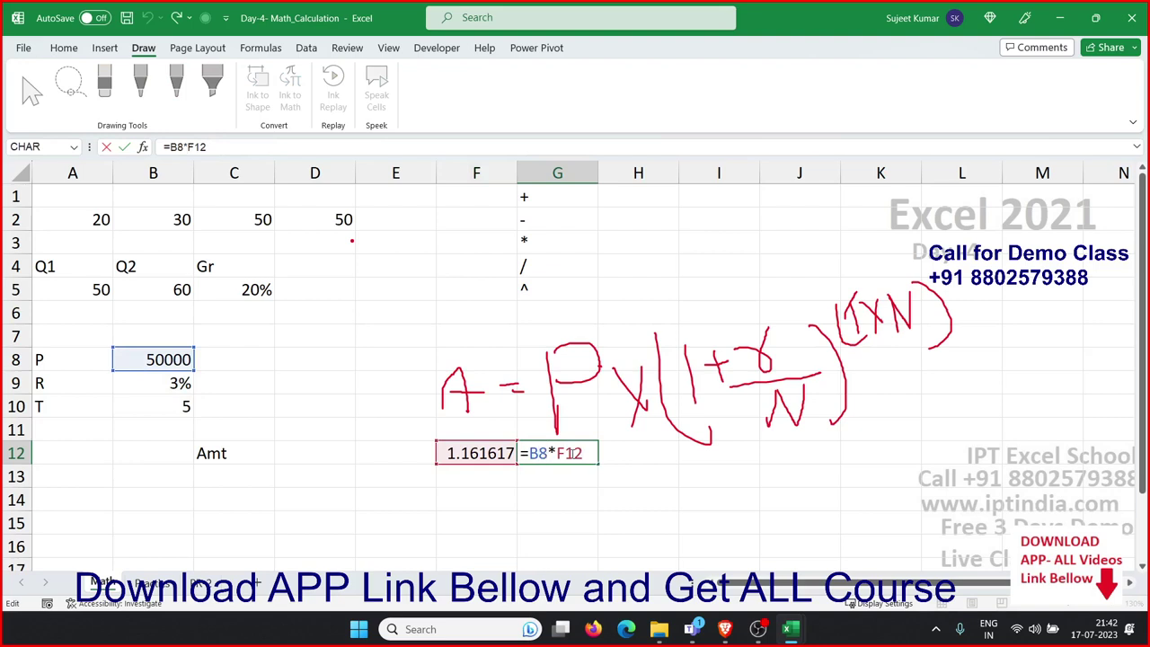
Replace F12 in G12's formula with ((1+(B9/12))^(B10*12)) and clear F12
double_click(572, 453)
text(()
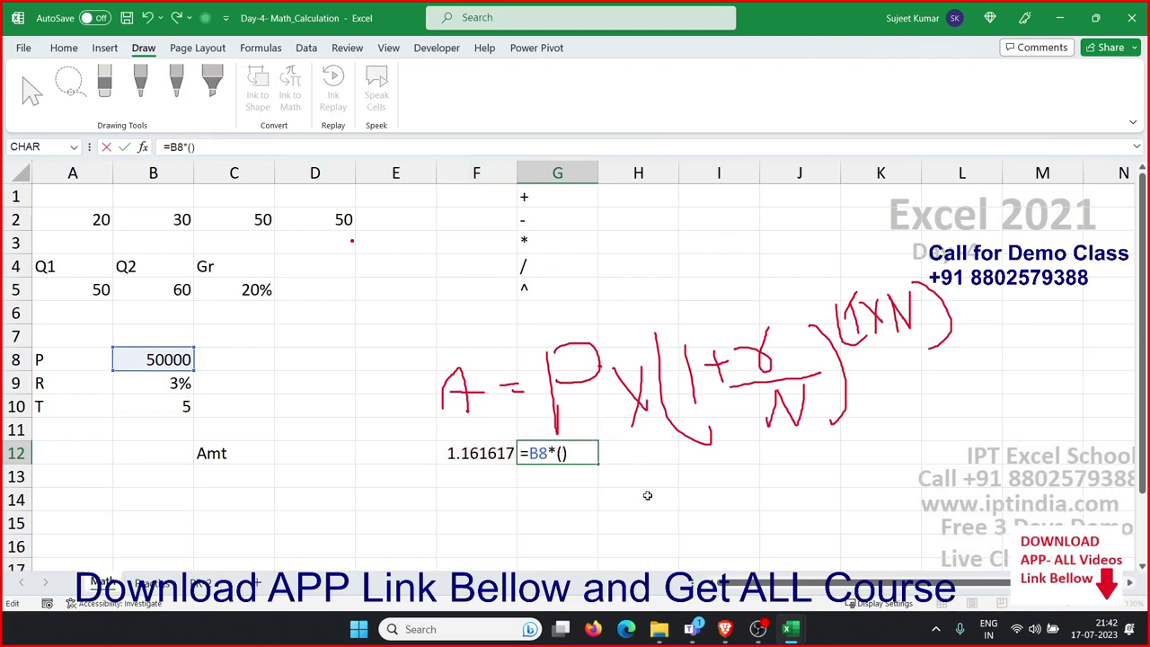
text((1+(B9/12))^(B10*12))
key(Return)
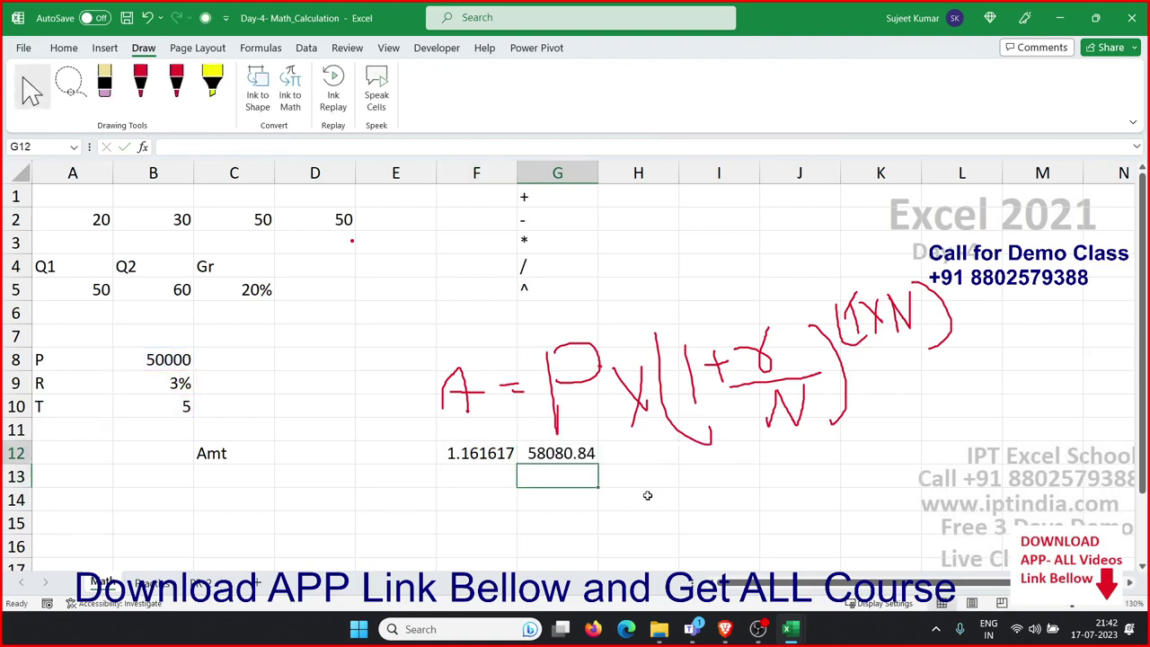
key(Up)
key(Left)
key(Delete)
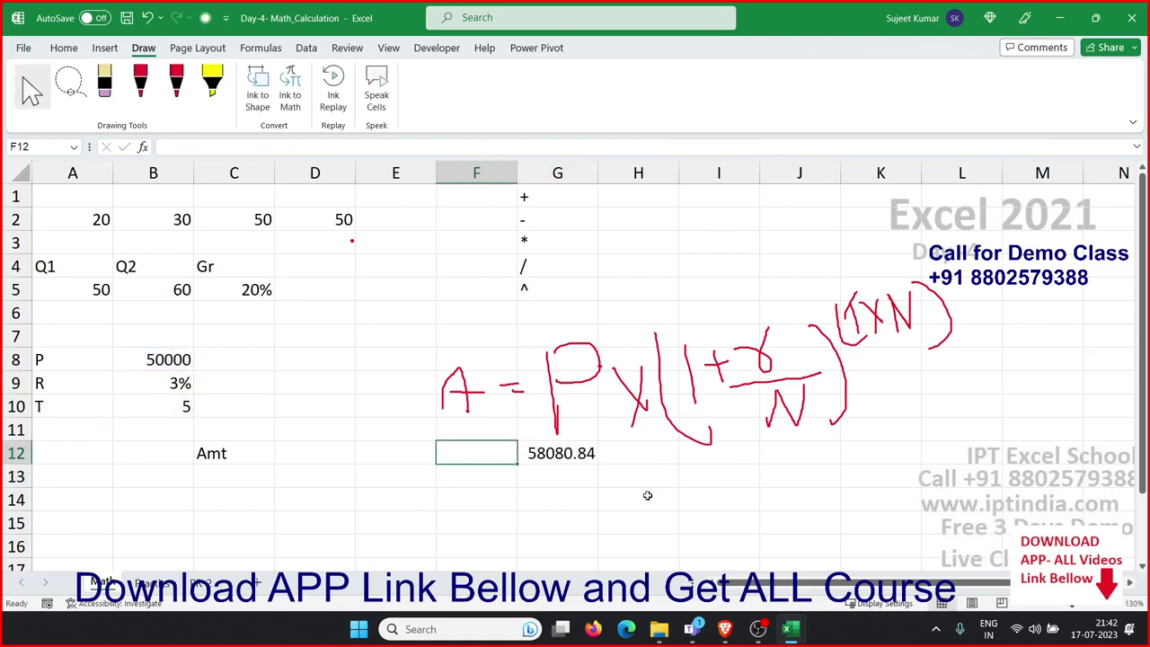
key(Right)
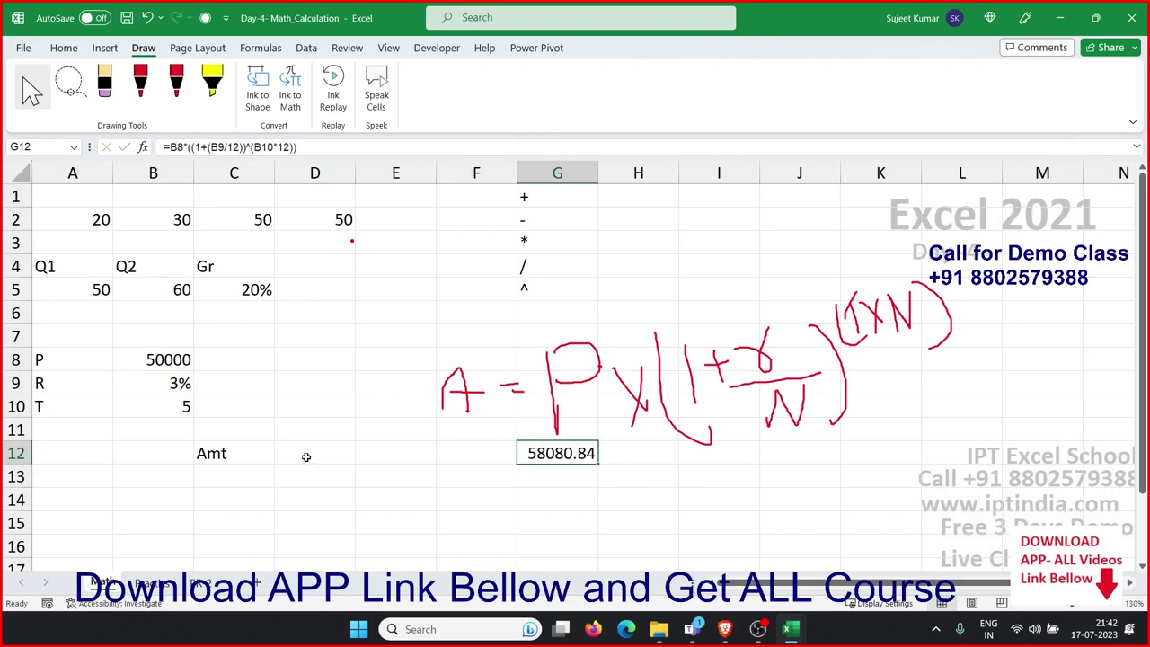
Move the combined amount formula from G12 into D12, then show the Practice sheet
click(305, 456)
click(533, 456)
key(ctrl+c)
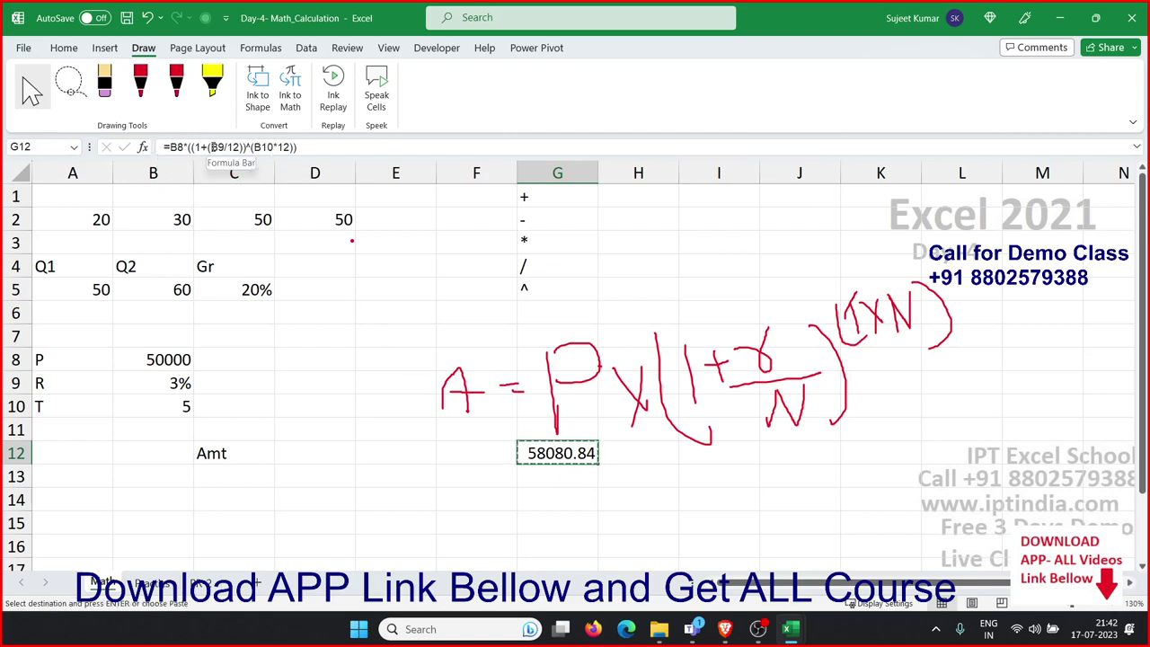
click(294, 452)
key(Return)
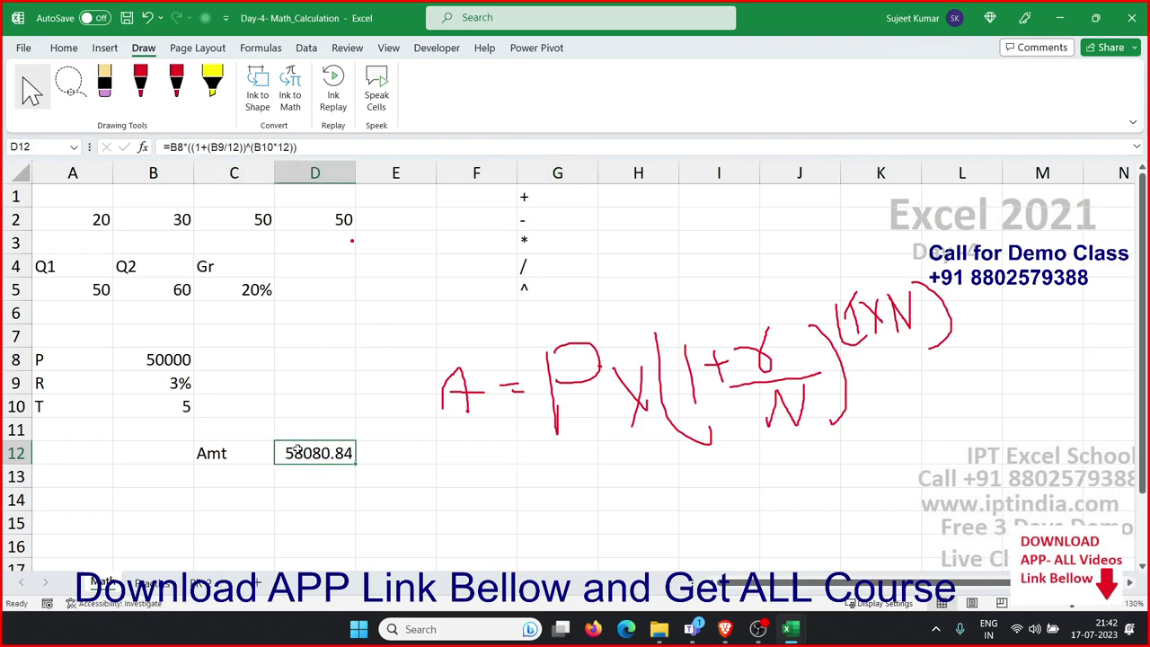
click(471, 522)
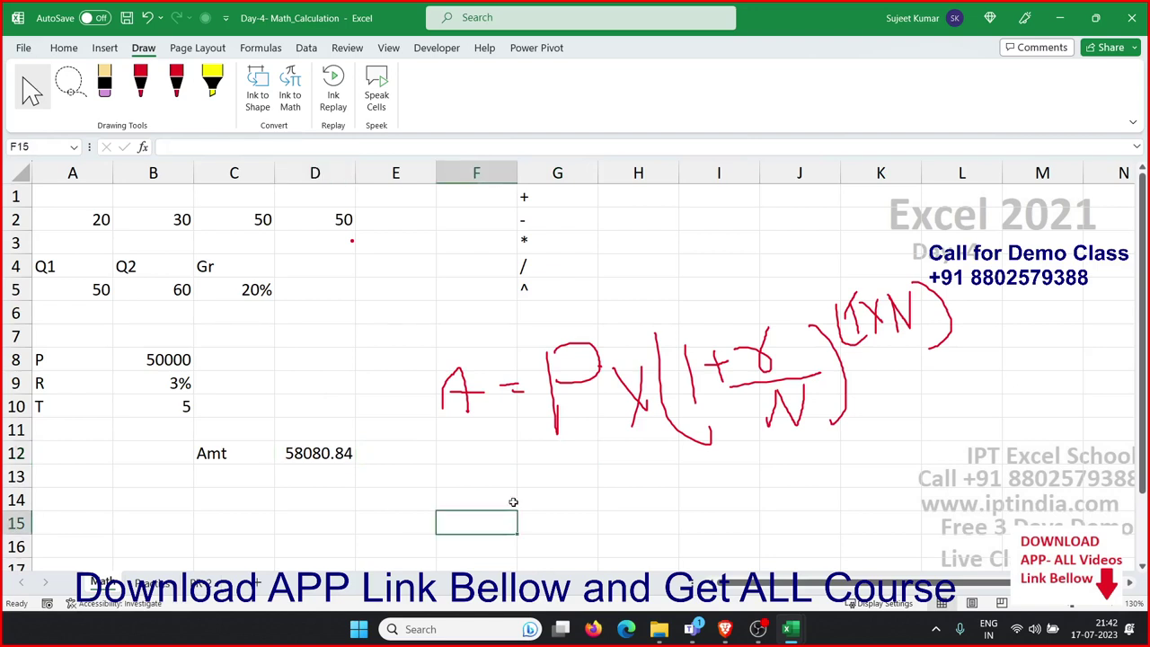
double_click(322, 454)
key(Escape)
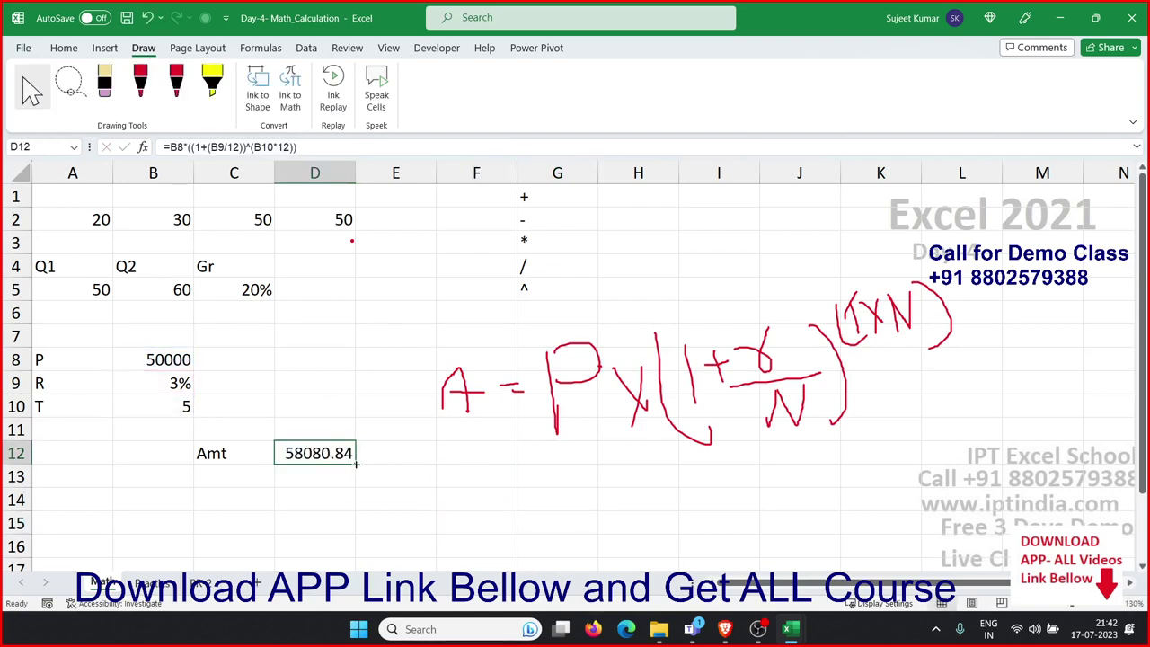
click(383, 492)
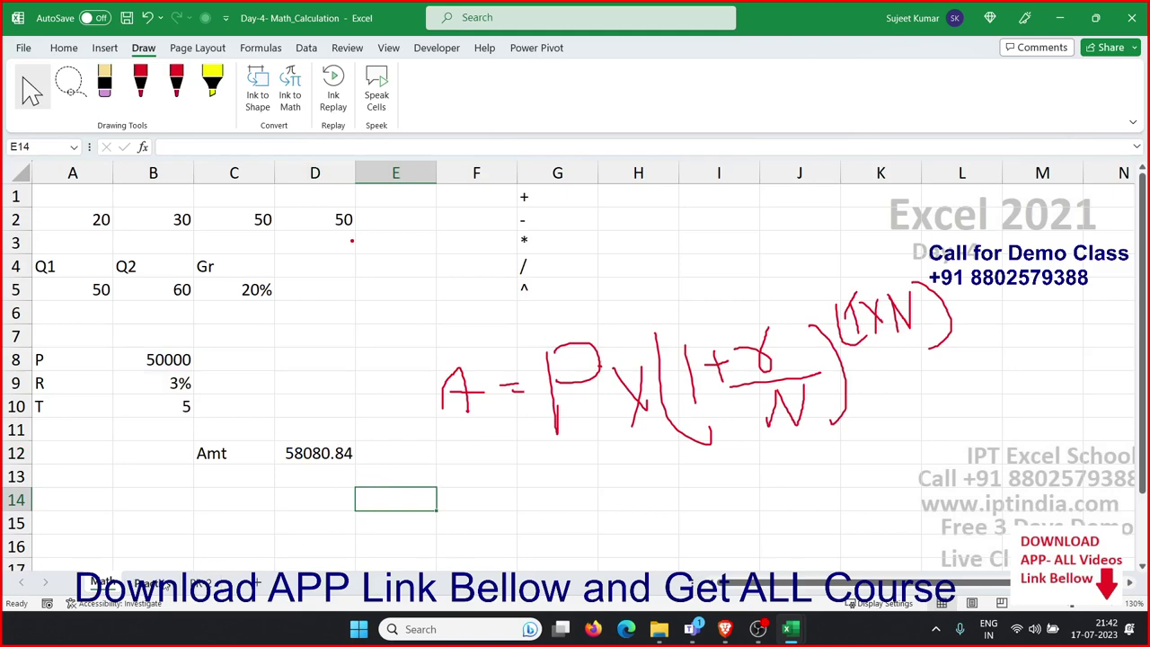
click(166, 584)
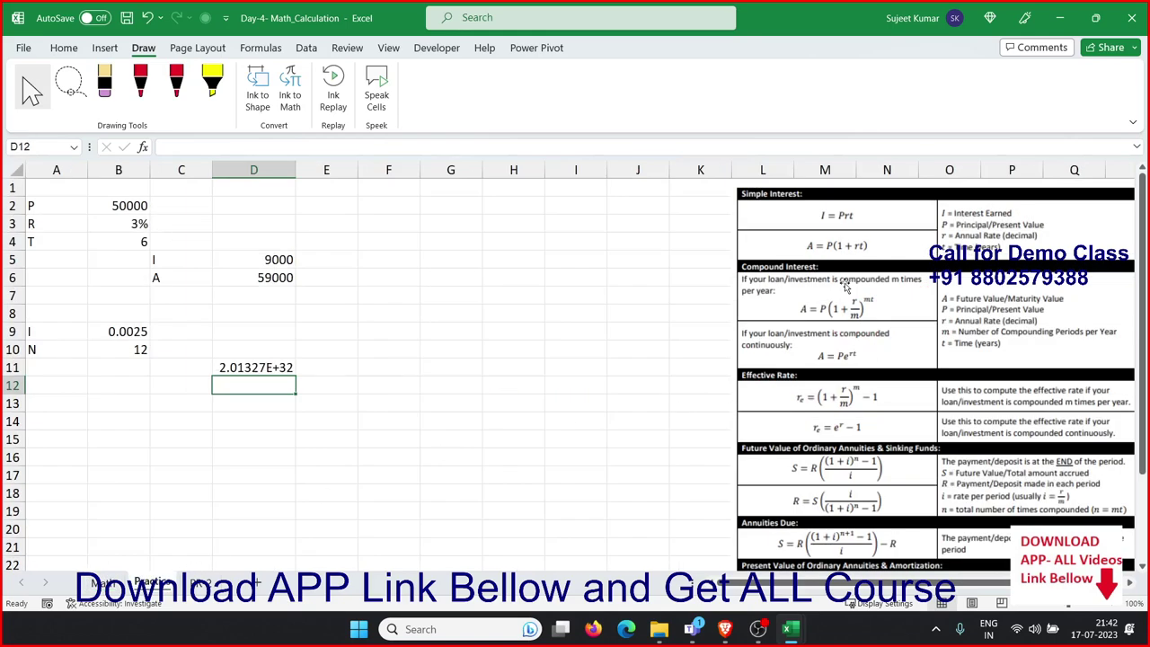
Switch to the PR-2 sheet and open D5's volume formula =B2*B3*B4
scroll(840, 292, down, 4)
scroll(840, 292, down, 2)
scroll(839, 292, up, 6)
scroll(845, 335, down, 1)
scroll(844, 335, down, 2)
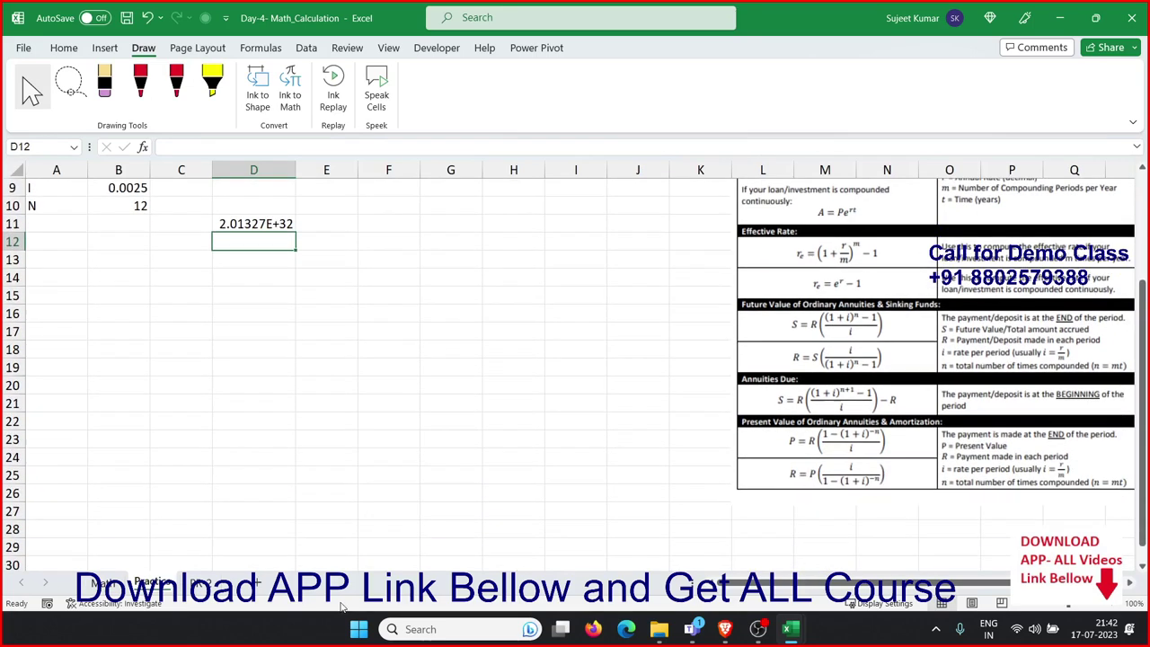
click(209, 584)
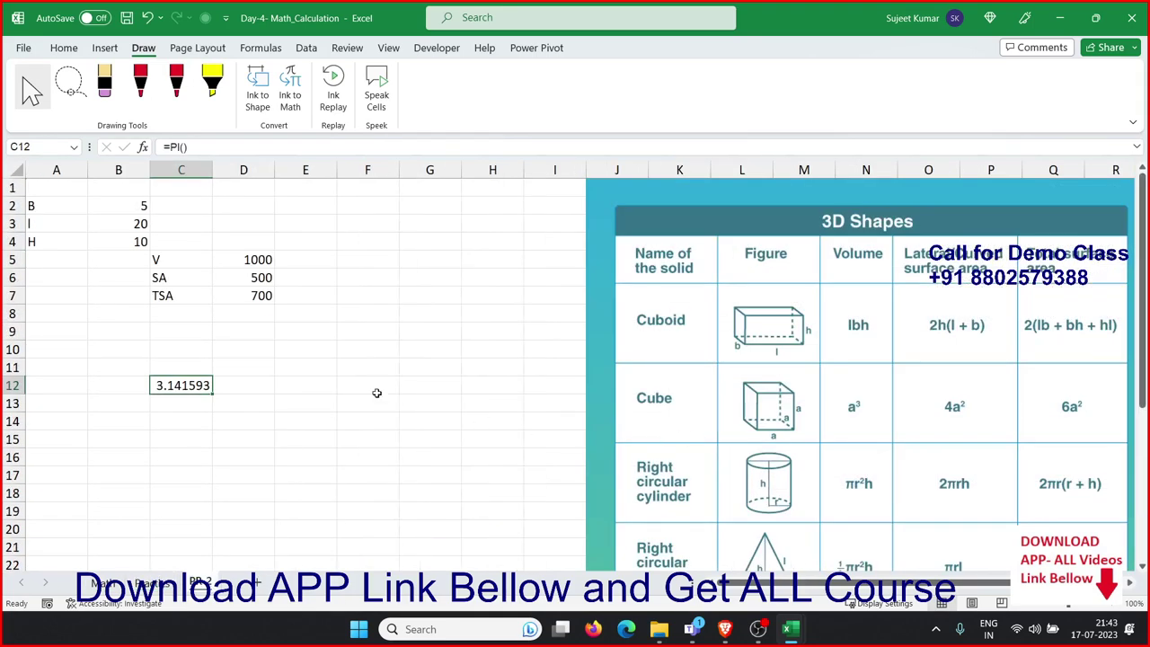
click(285, 316)
click(139, 222)
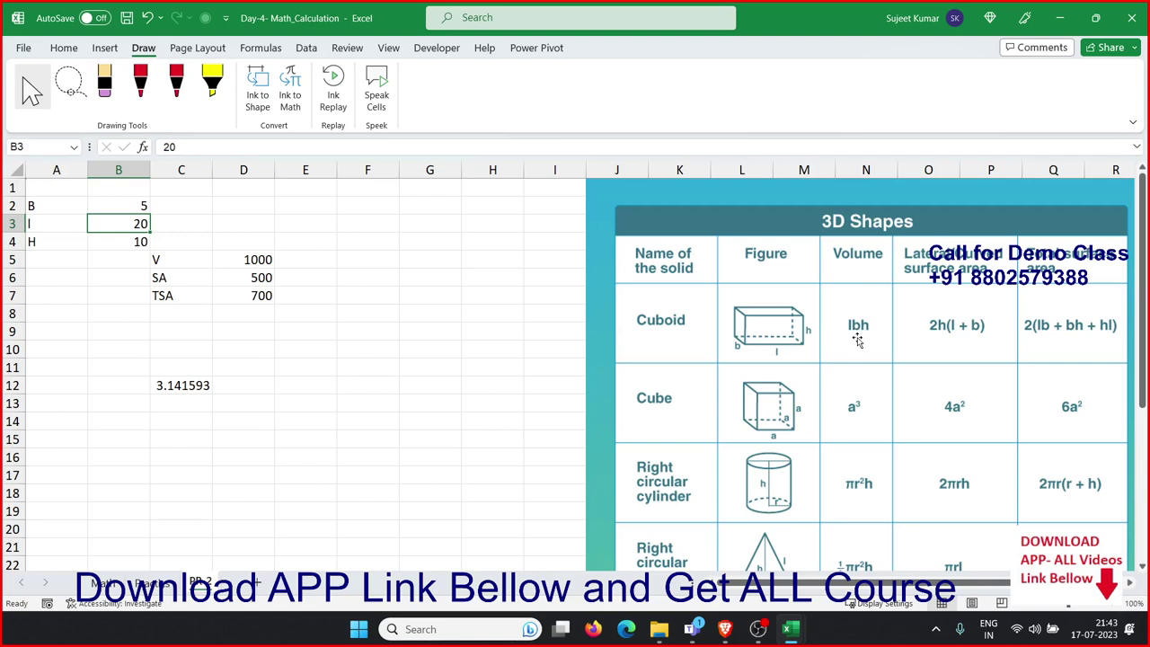
double_click(263, 259)
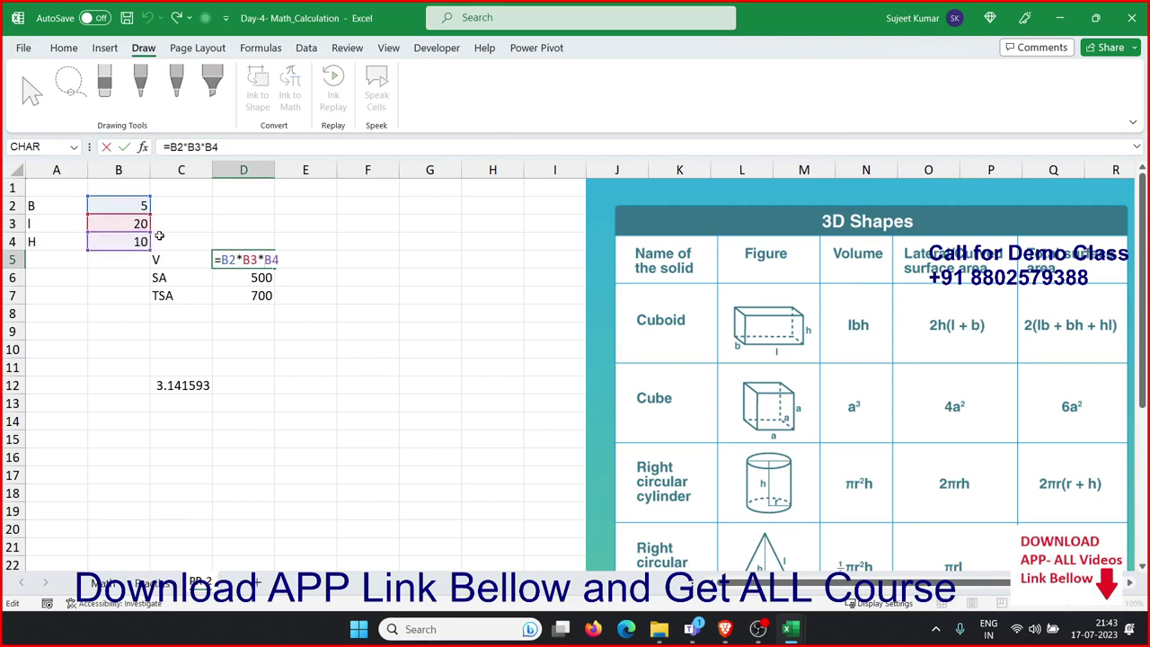
Commit D5's volume and enter =(2*B4)*(B3+B2) in D6, giving 500
key(Return)
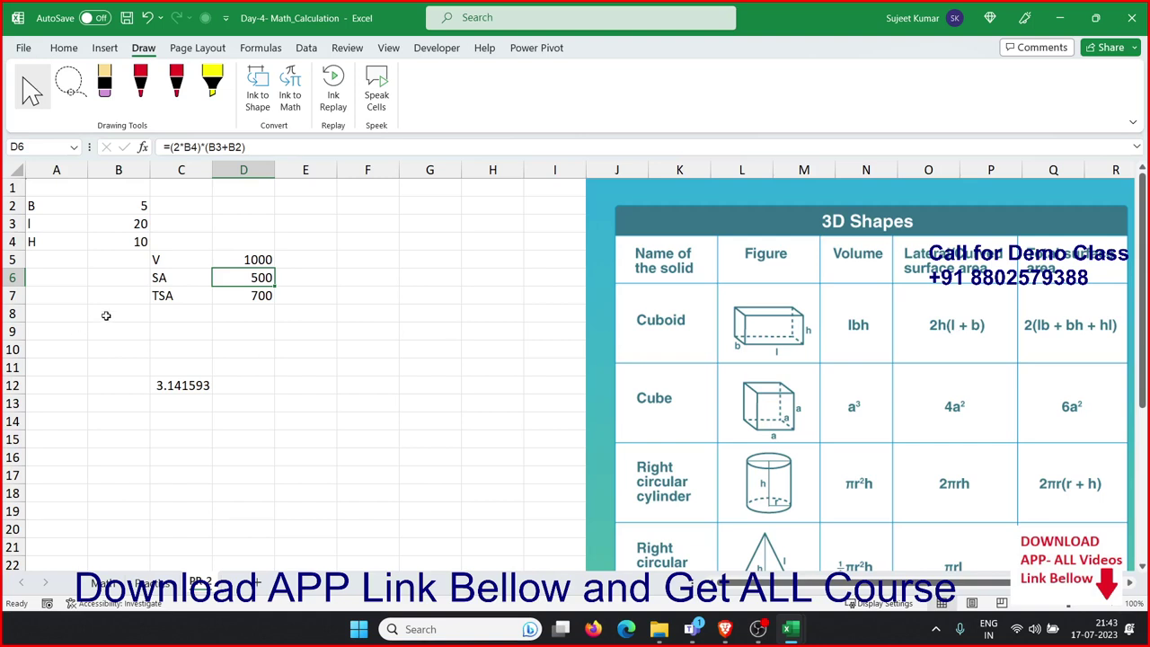
key(Delete)
text(=2)
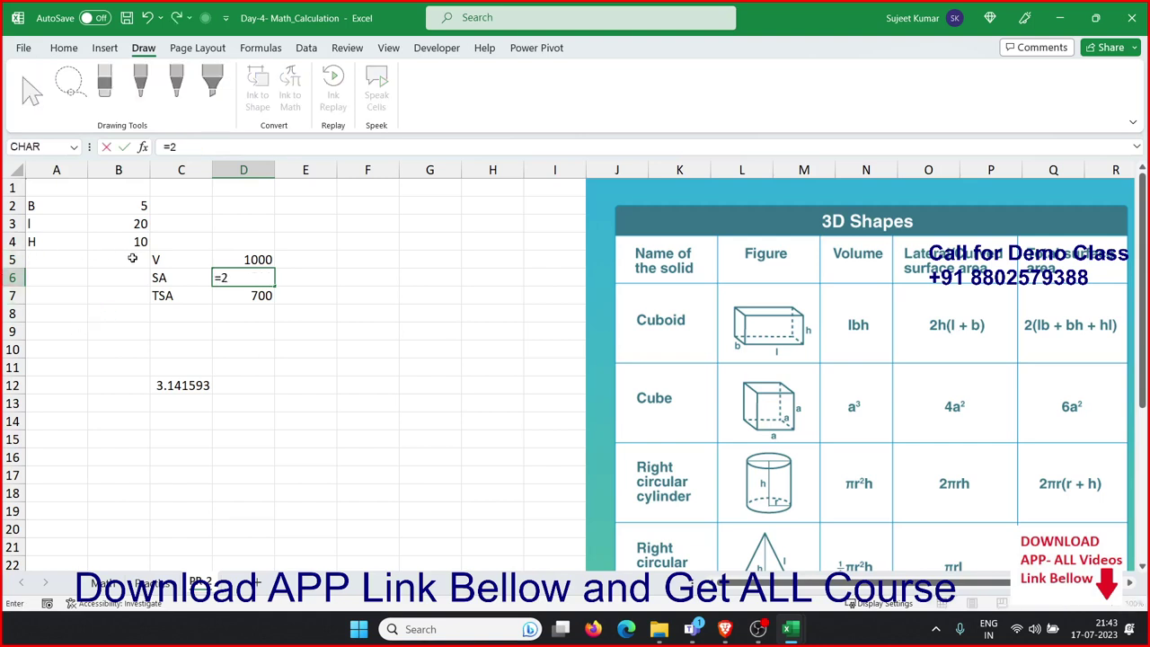
key(BackSpace)
click(121, 239)
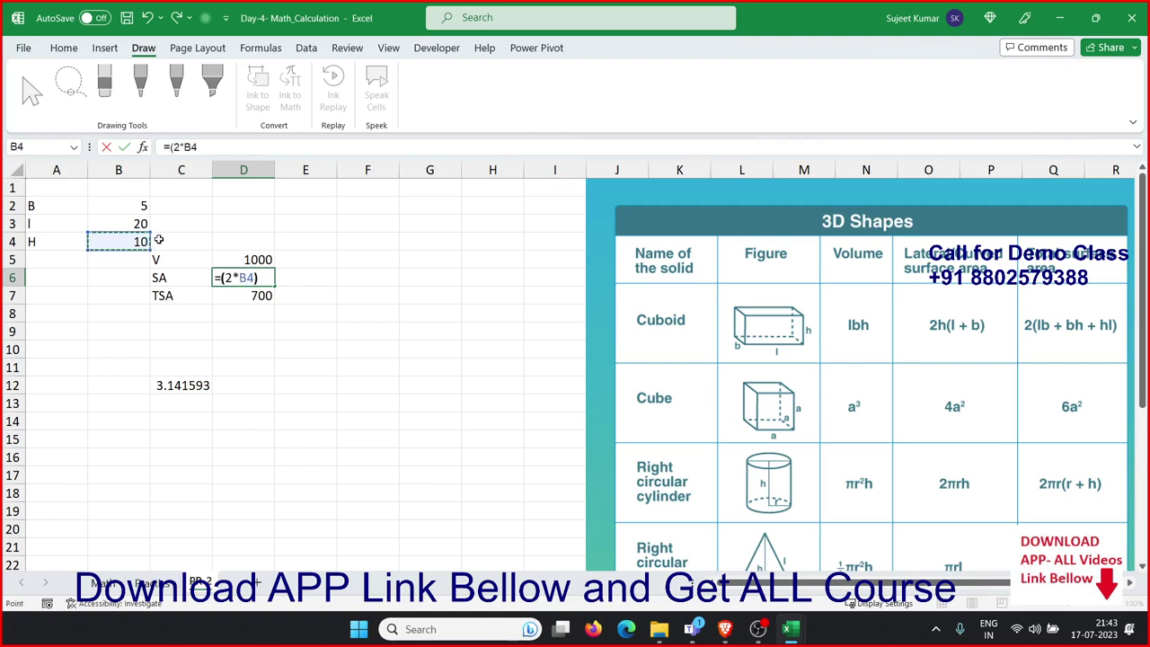
text()*)
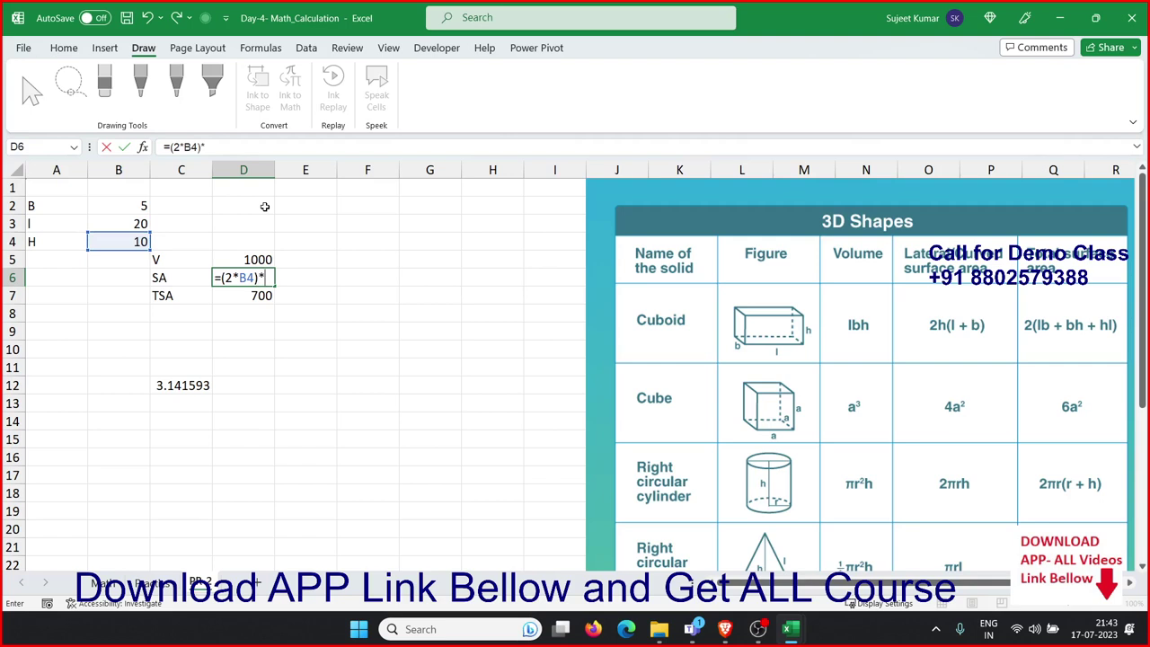
click(146, 225)
text(+)
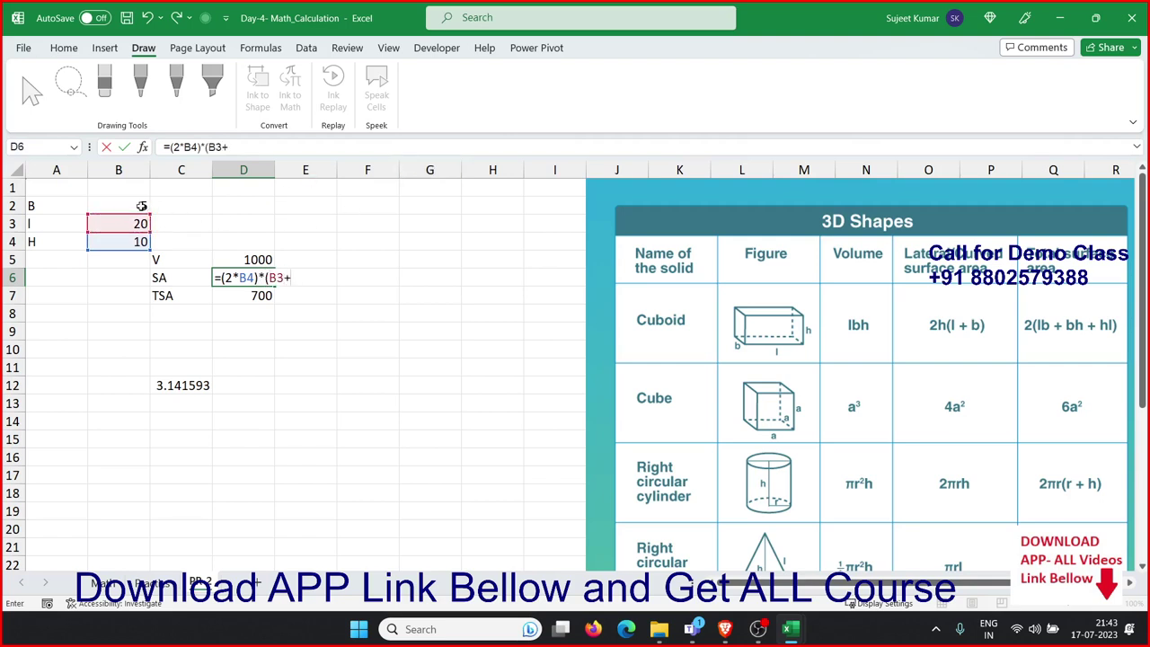
click(141, 205)
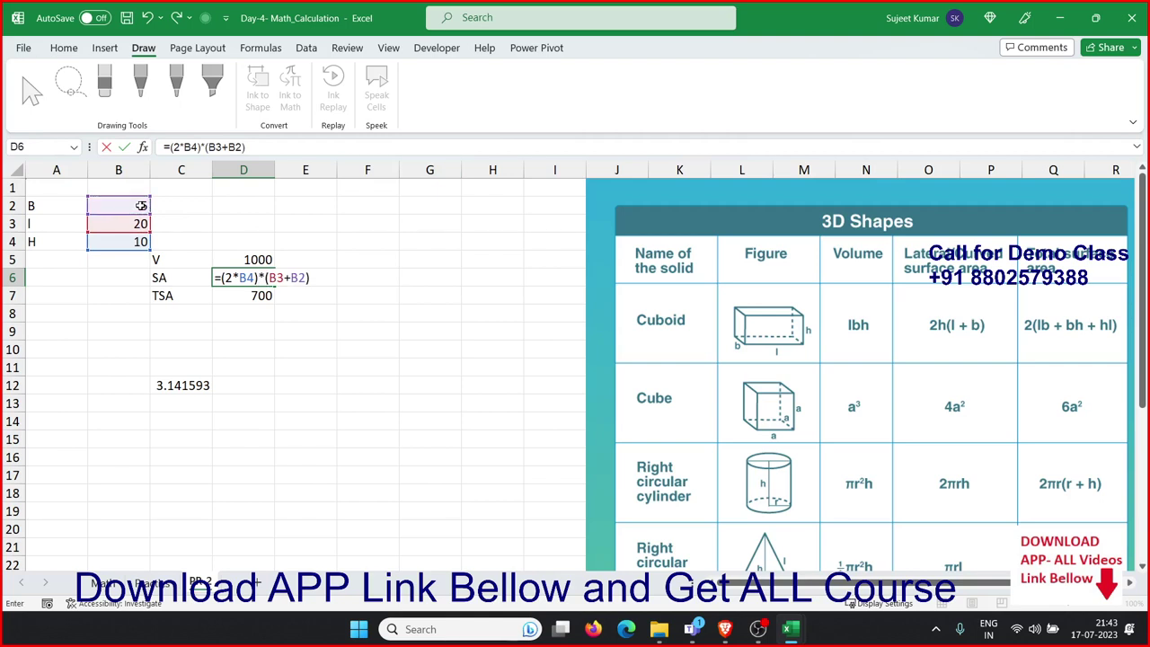
key(Return)
Clear the old 700 TSA value from D7
key(Up)
key(Down)
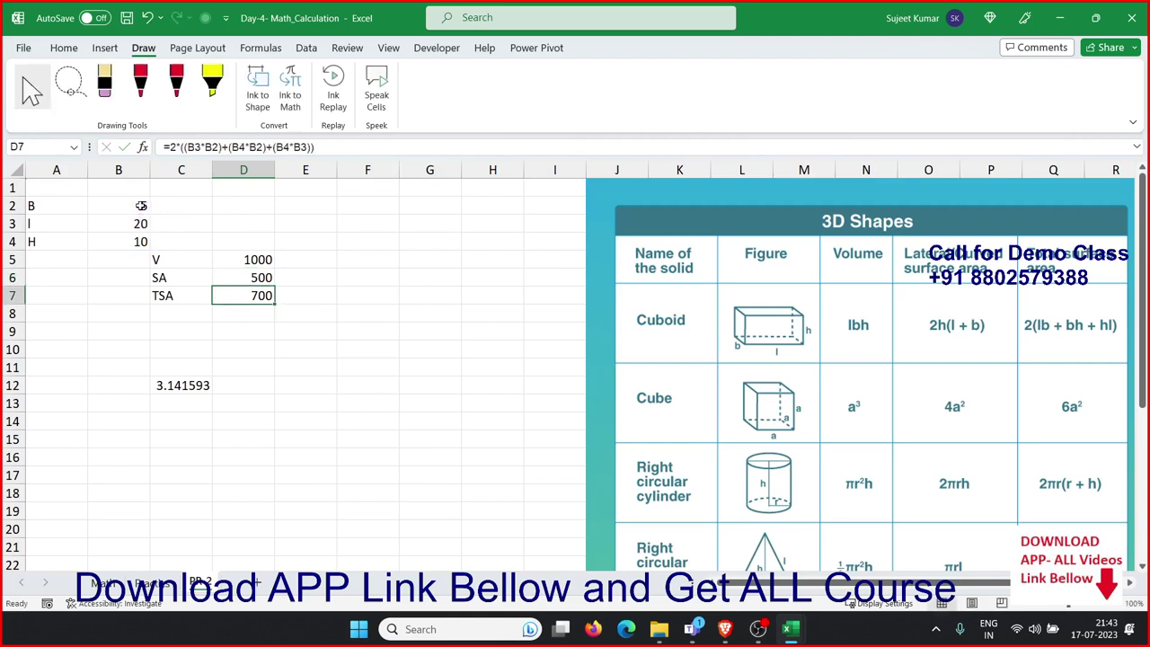
key(Delete)
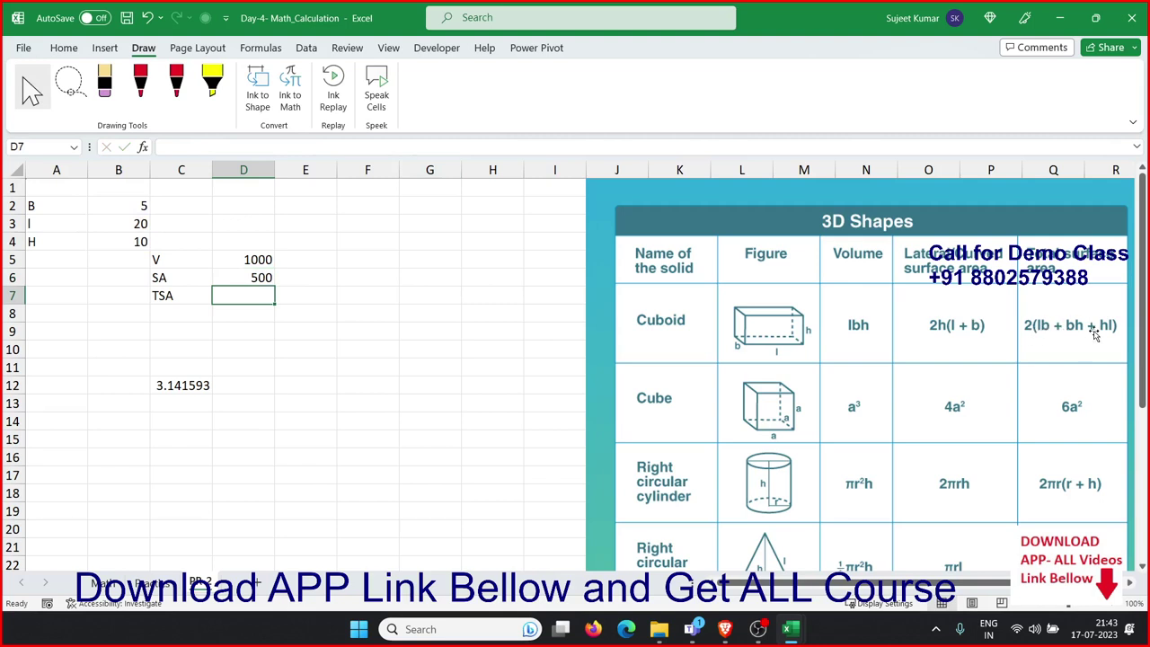
Start D7's TSA formula as =2*((B3*B2)+(B2*B4
text(=)
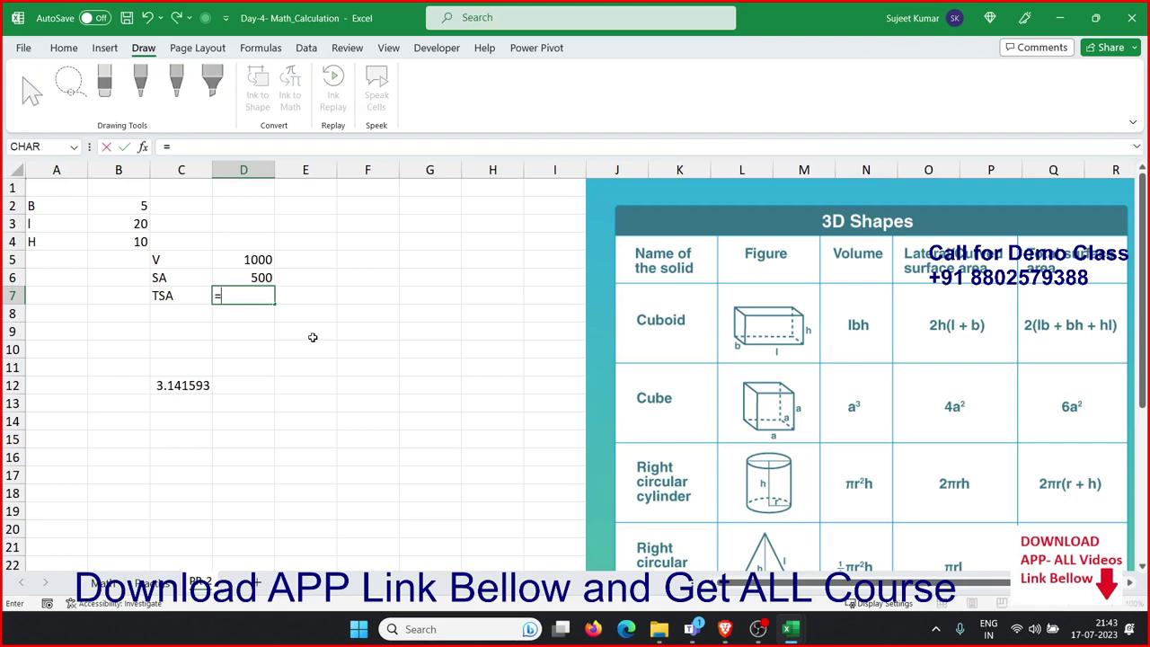
text(2*(()
click(124, 226)
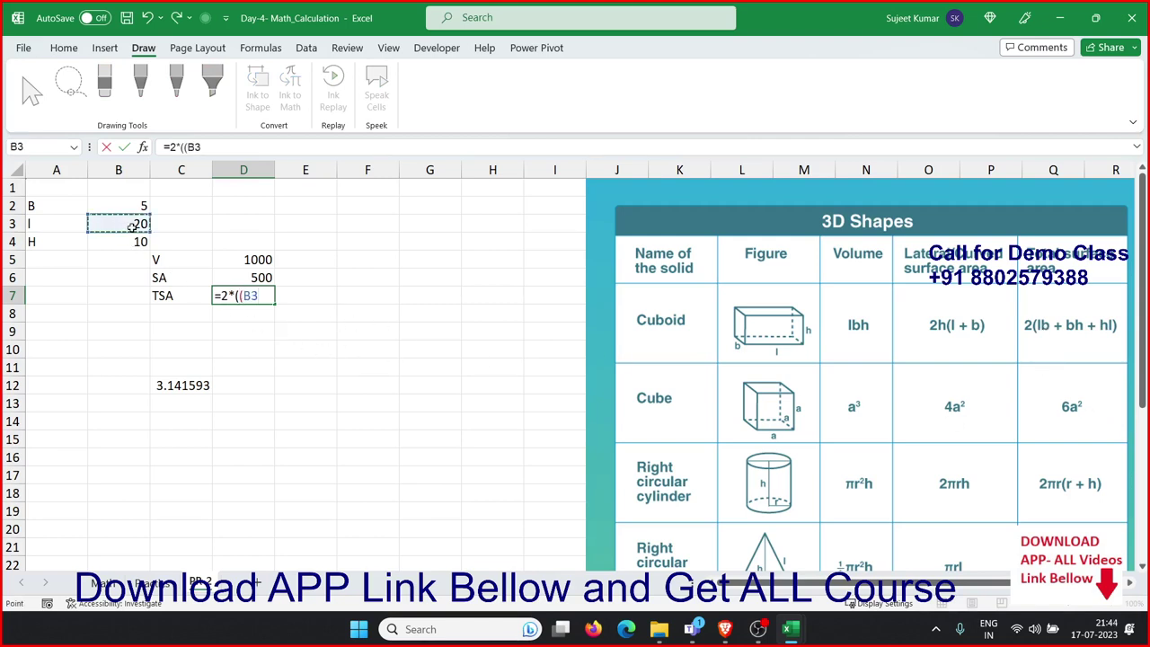
text(*)
click(122, 206)
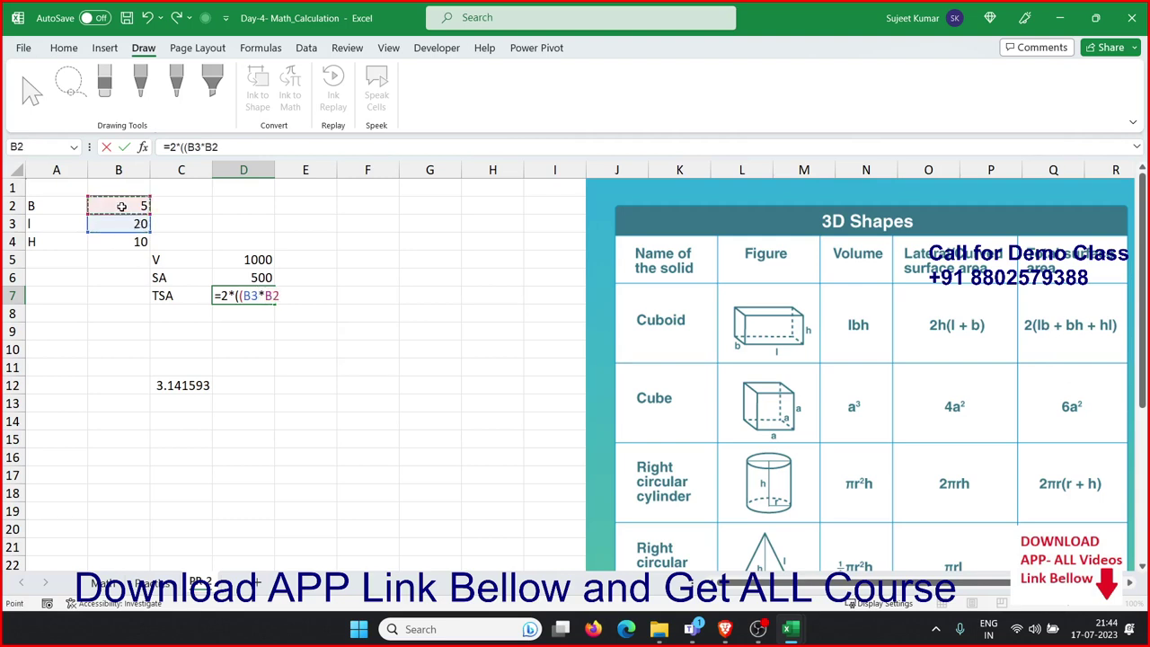
text()+()
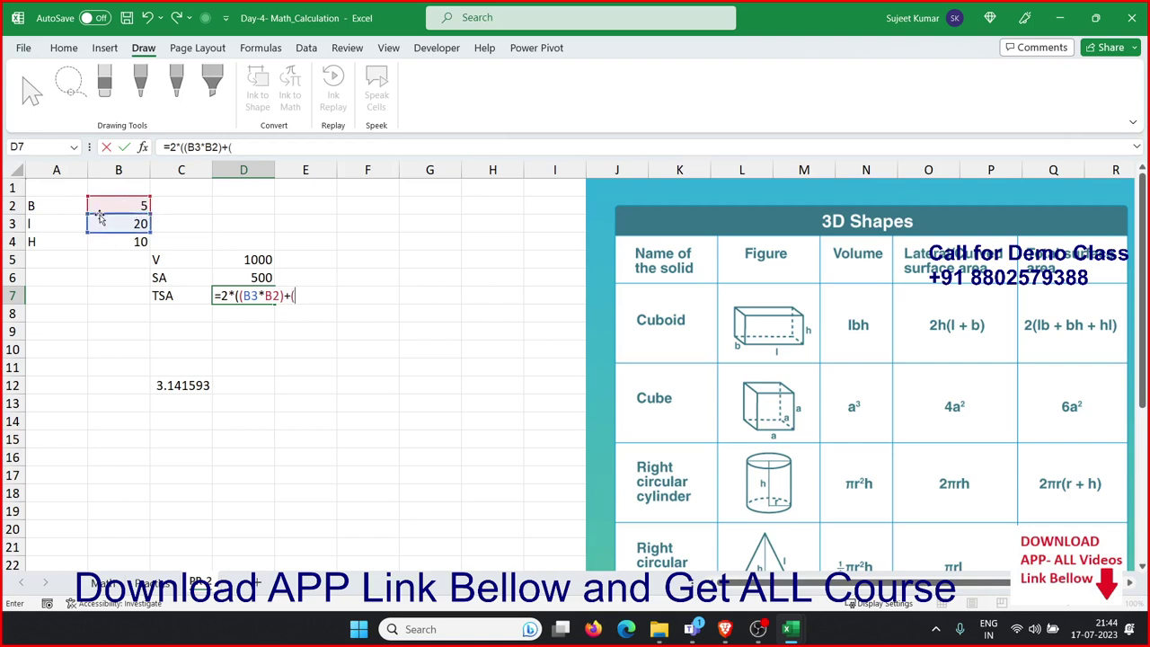
click(102, 203)
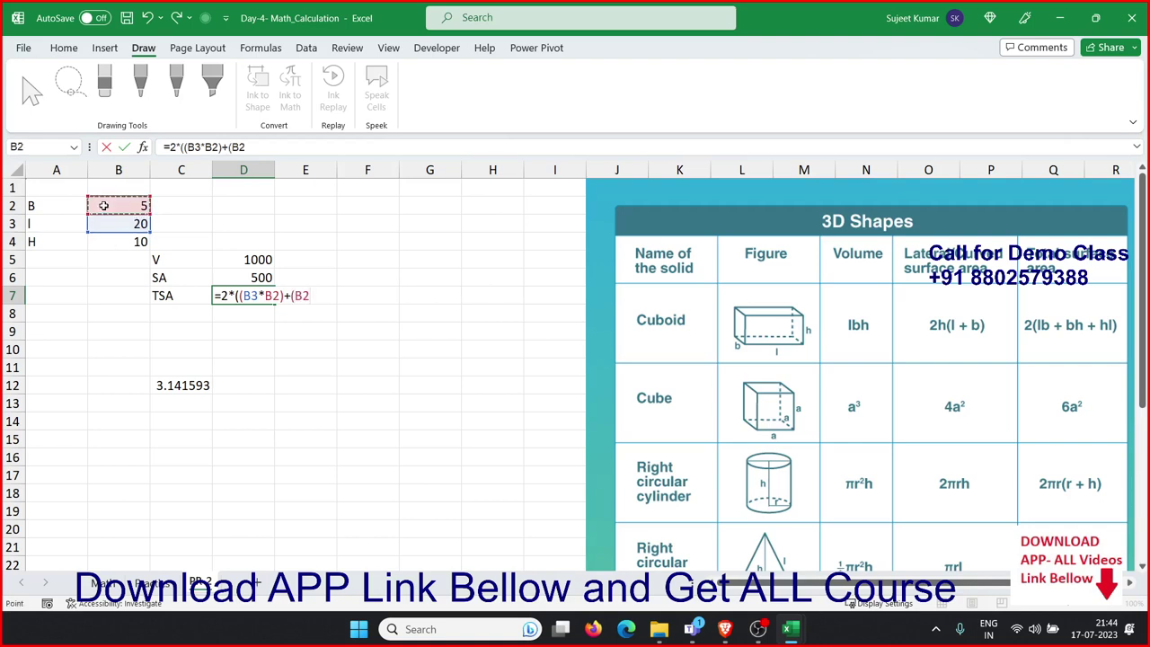
text(*)
click(141, 243)
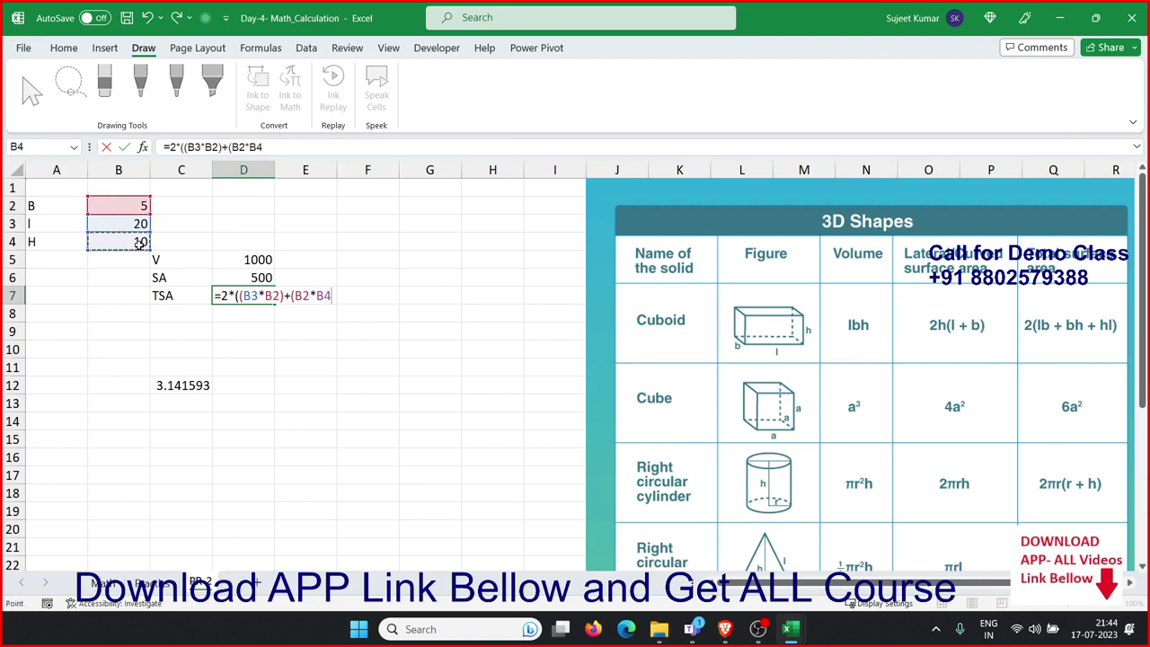
Finish the TSA formula with +(B4*B3)) so D7 shows 700
text()+()
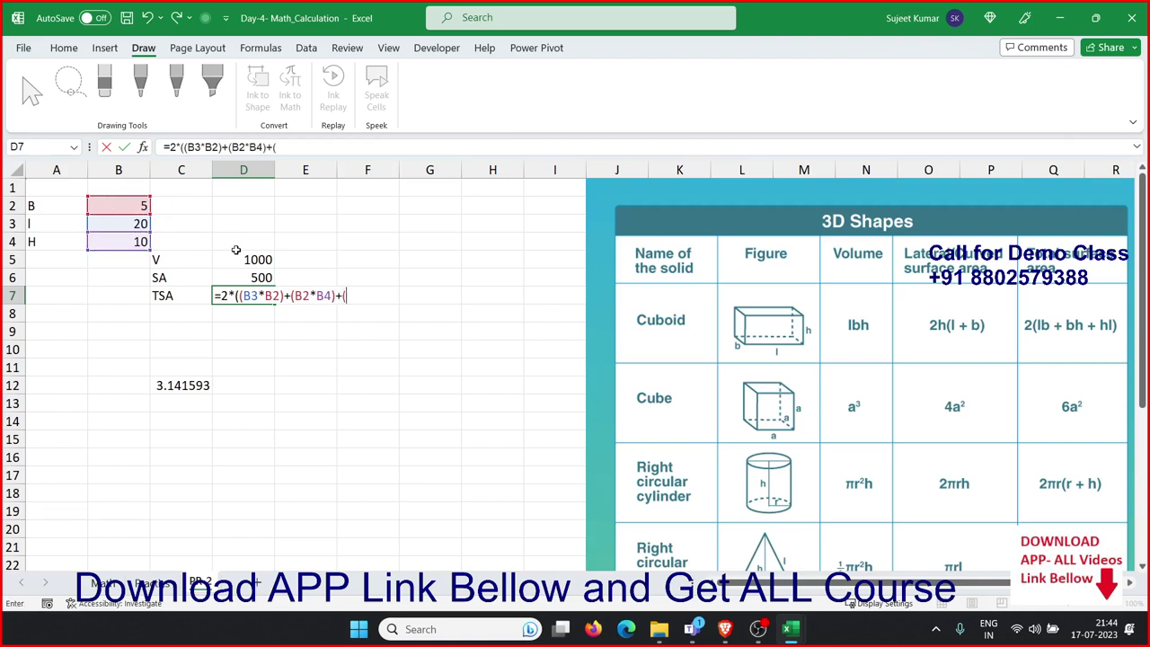
click(133, 242)
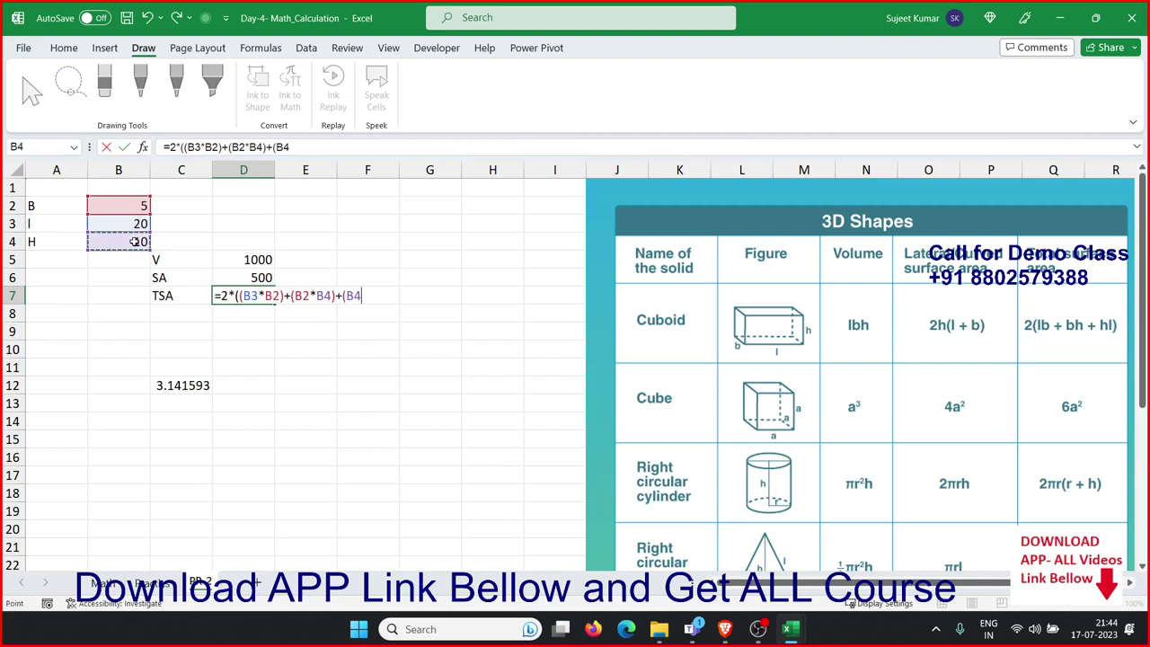
text(*)
click(132, 222)
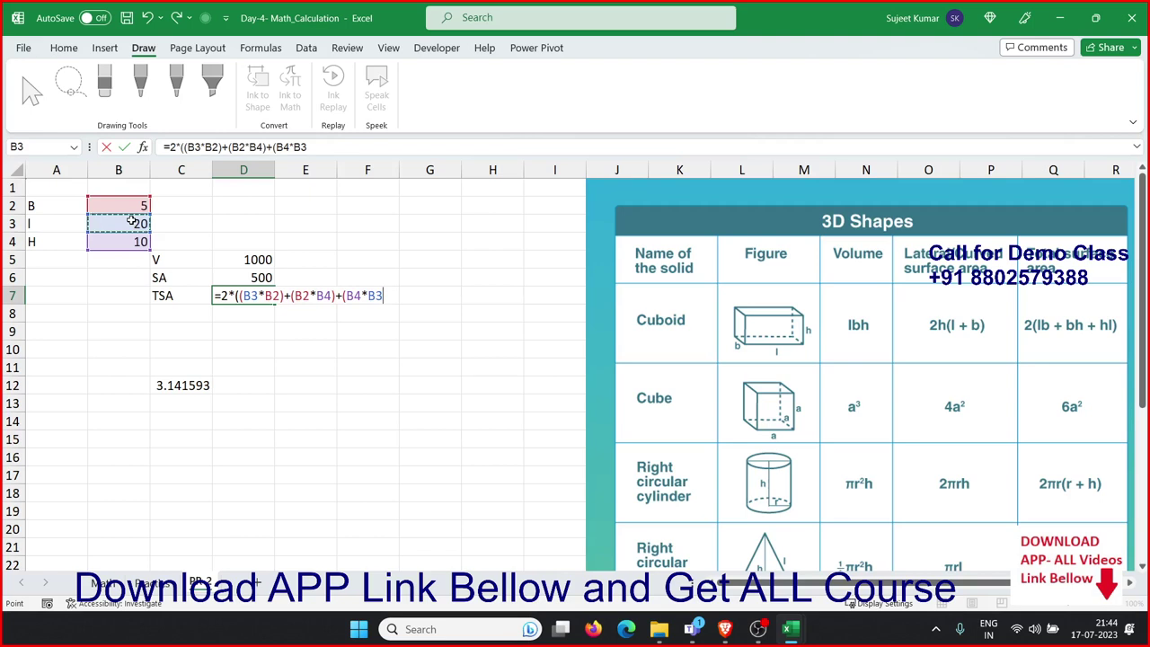
text())
key(Return)
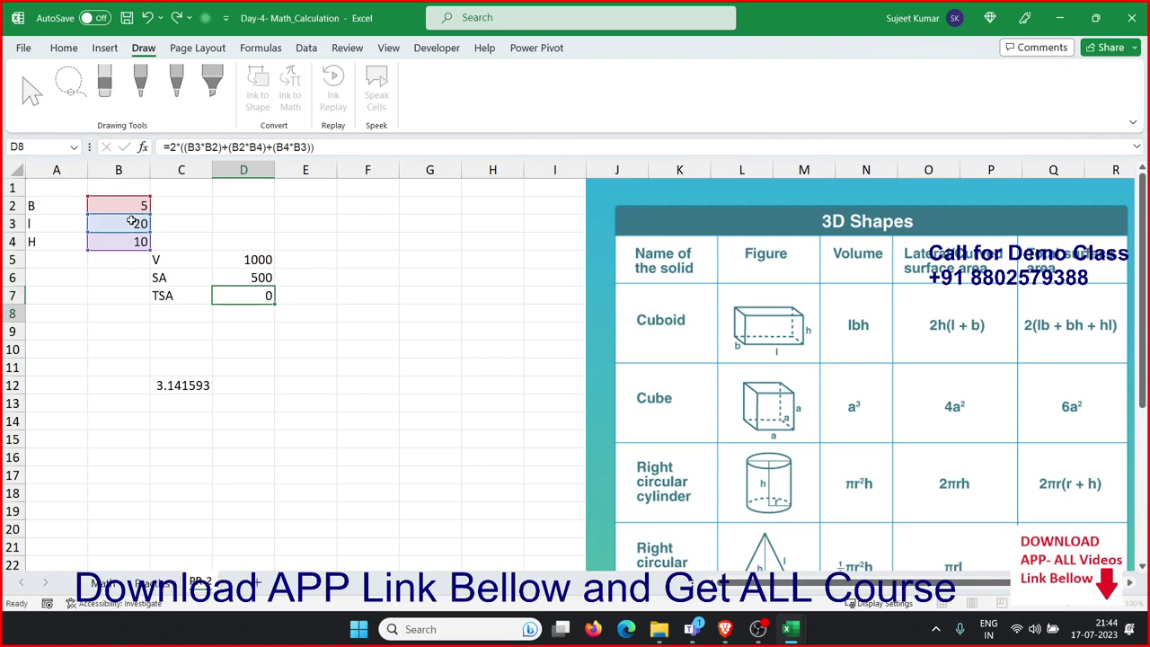
key(Up)
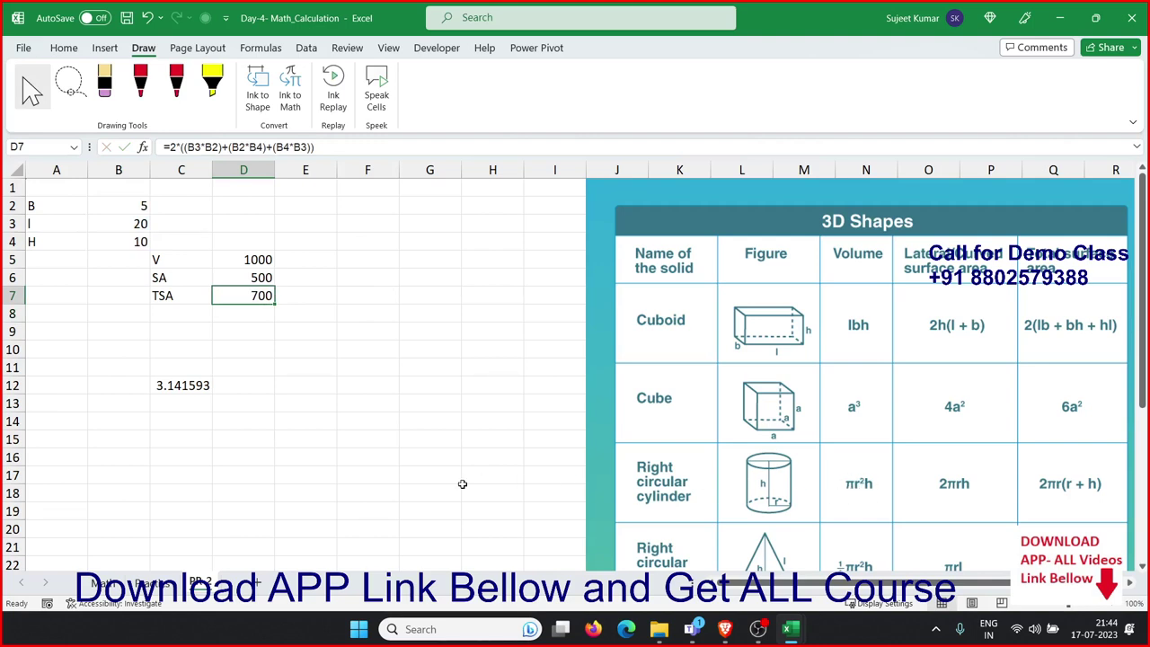
click(196, 388)
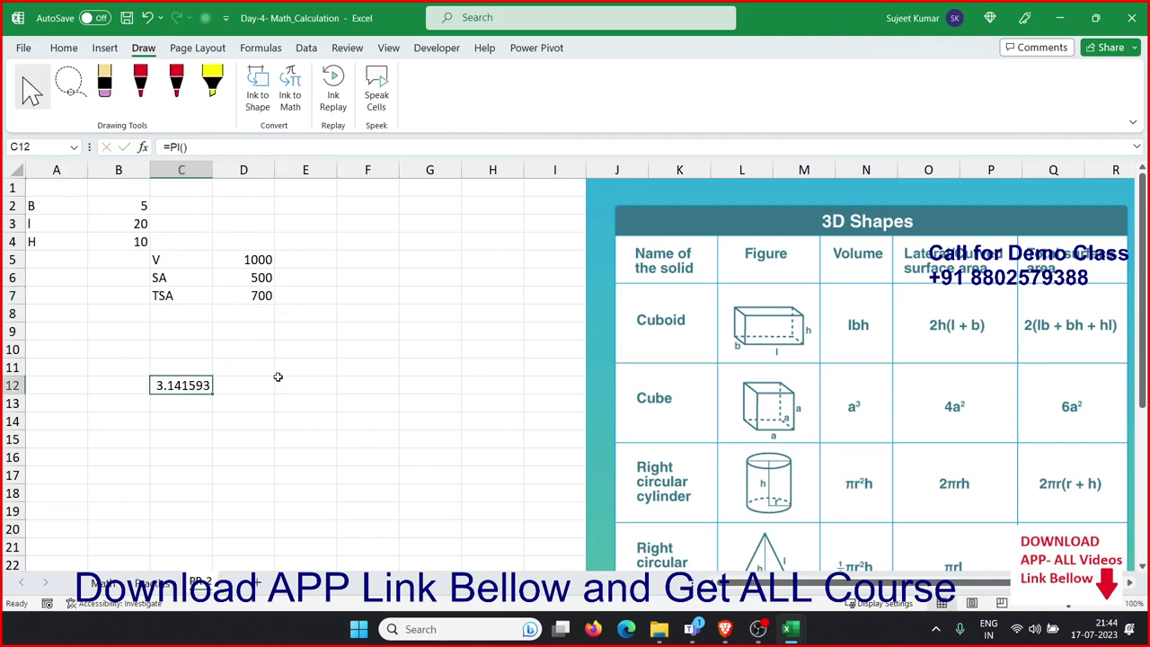
Recheck C12's PI formula and D7's TSA formula, then bring File Explorer forward
key(F2)
key(F2)
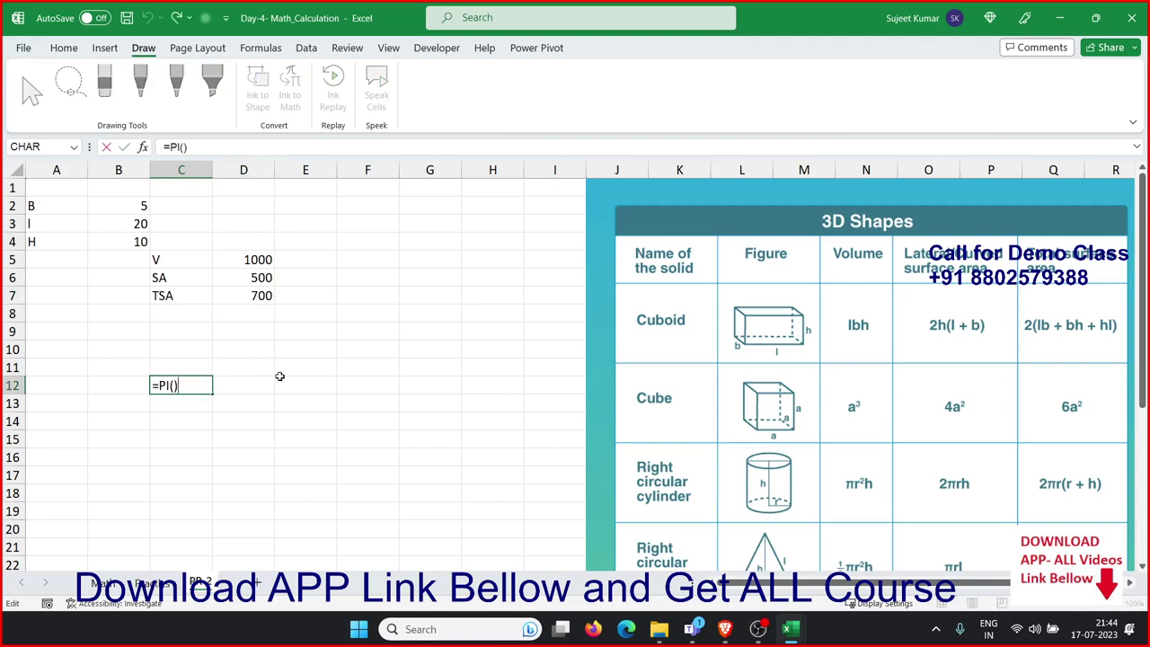
key(ctrl+Return)
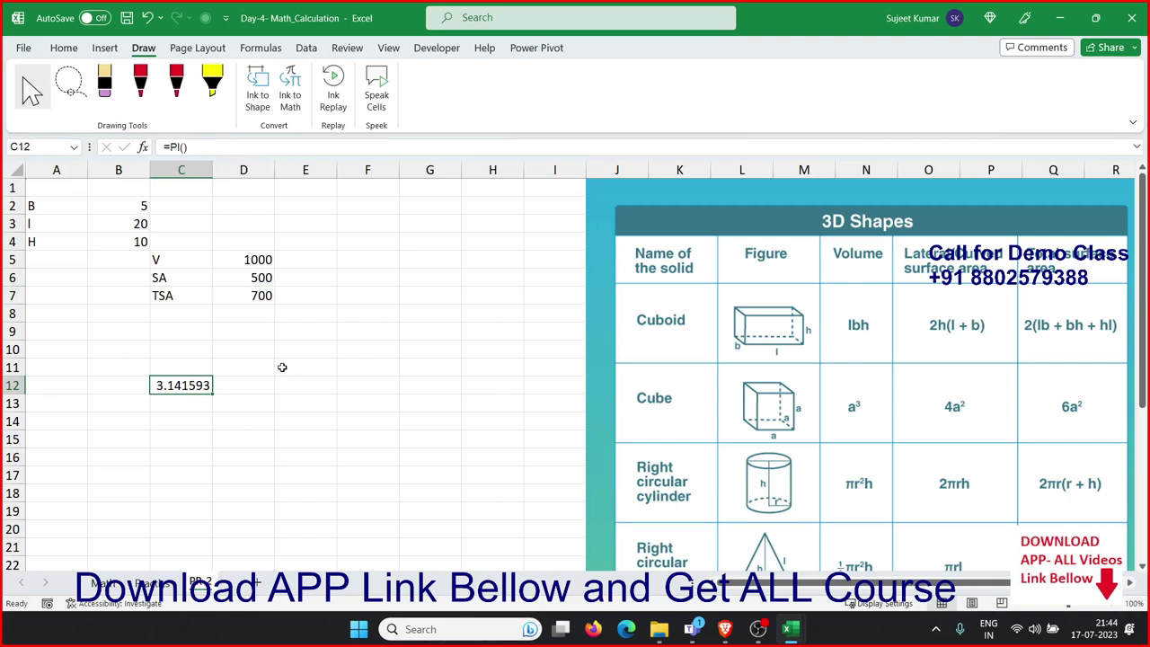
mouse_move(669, 636)
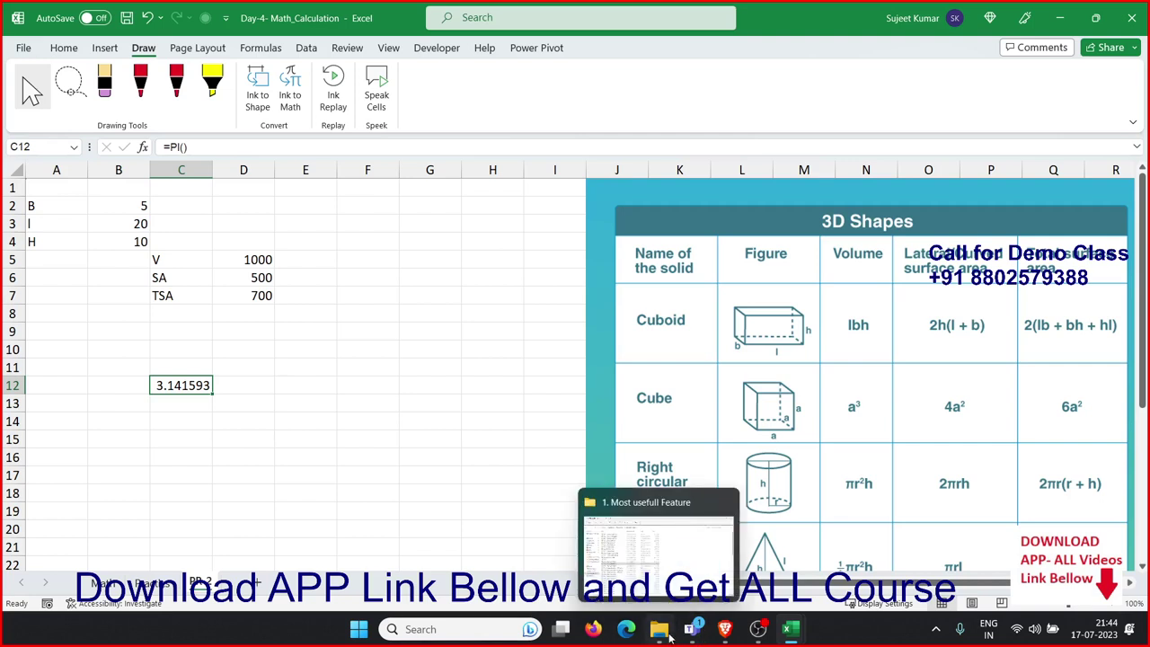
double_click(258, 294)
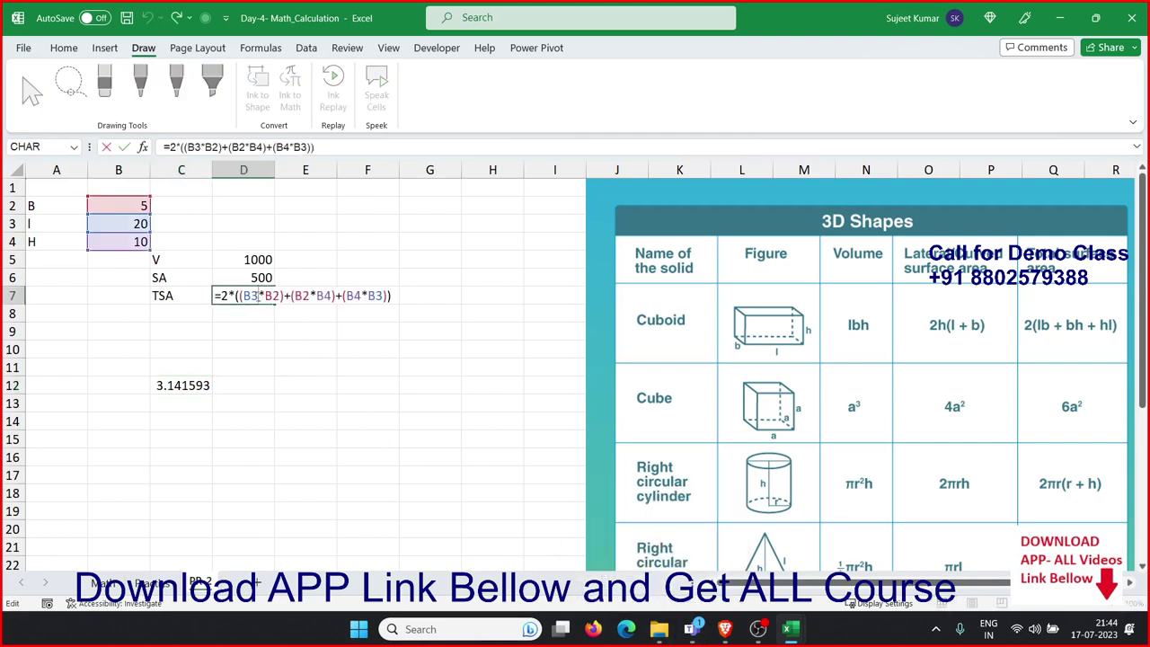
key(Escape)
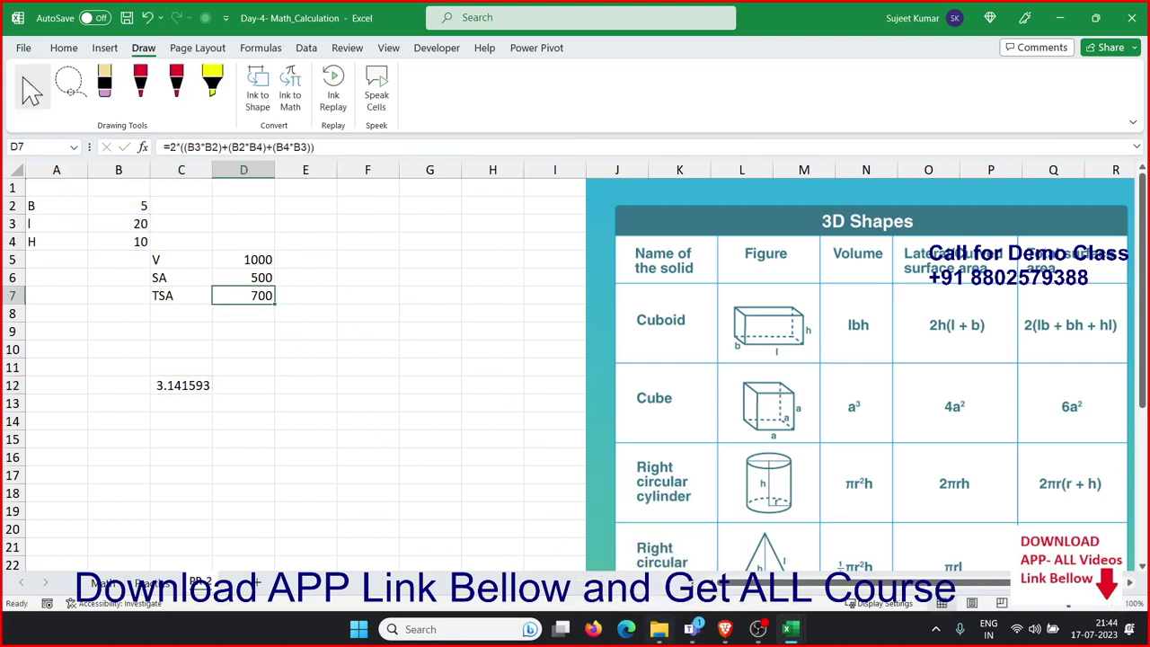
click(659, 628)
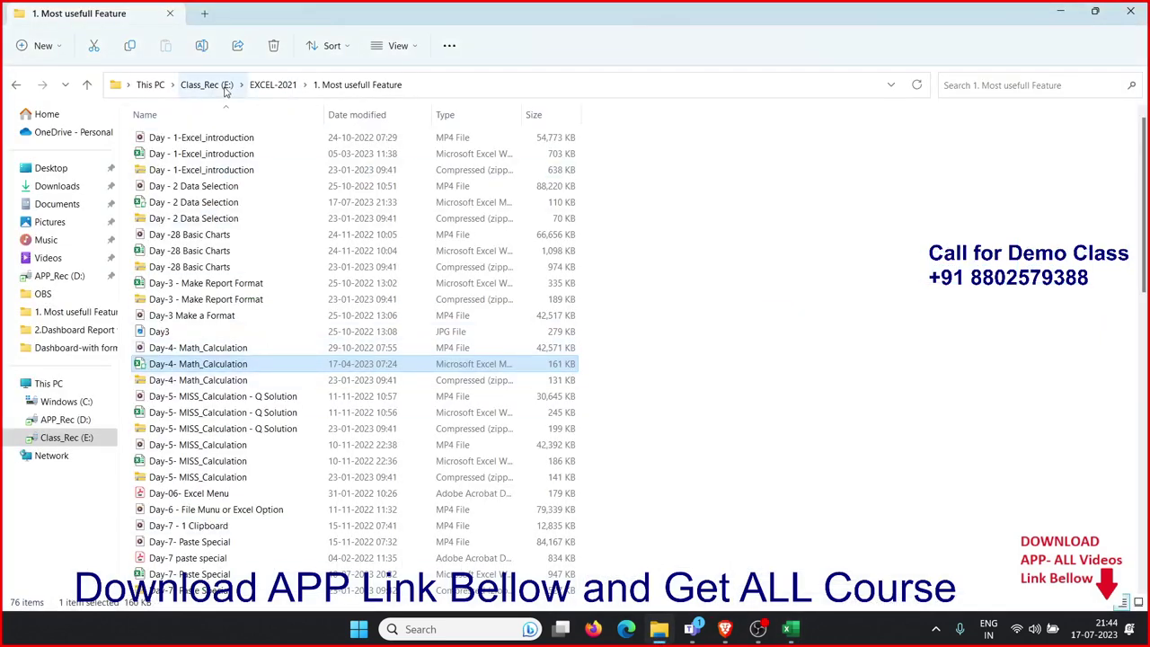
Browse EXCEL-2021 > 3.Function > 5.Lookup and open 2.Lookup Project - Solution
click(267, 85)
click(201, 176)
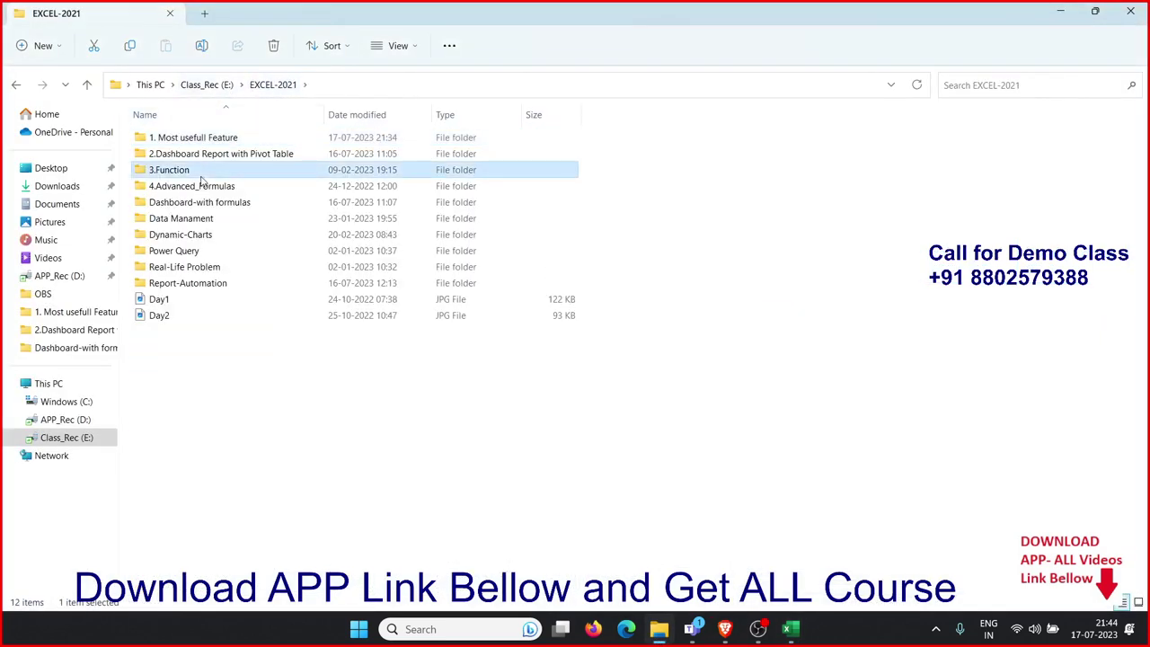
double_click(202, 175)
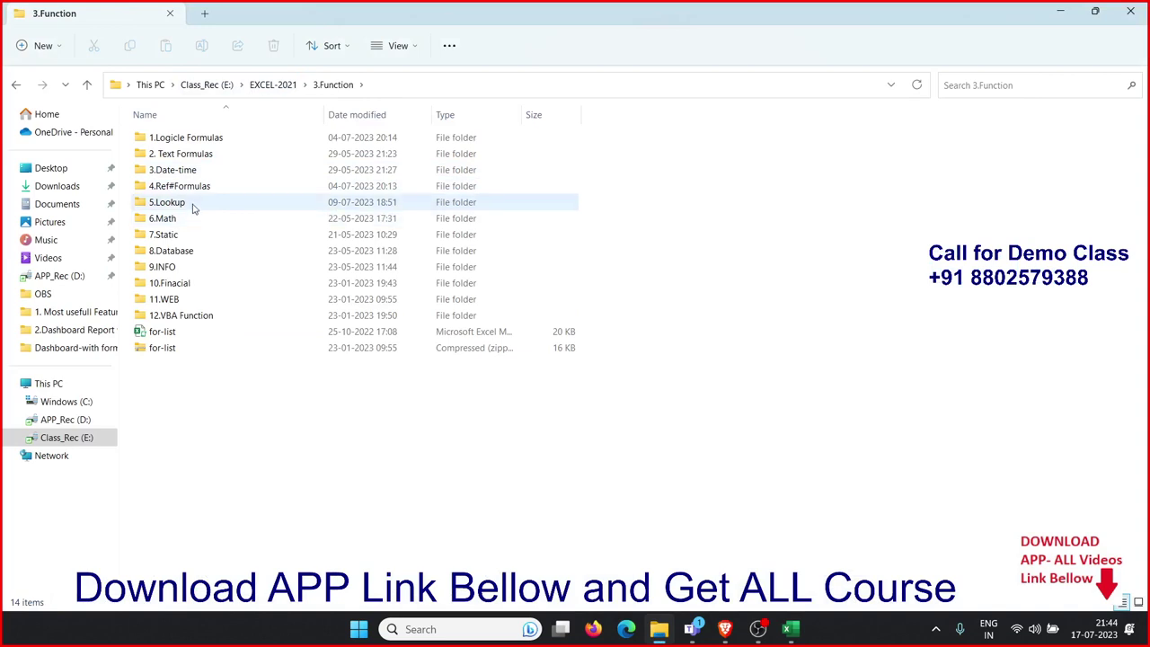
double_click(192, 203)
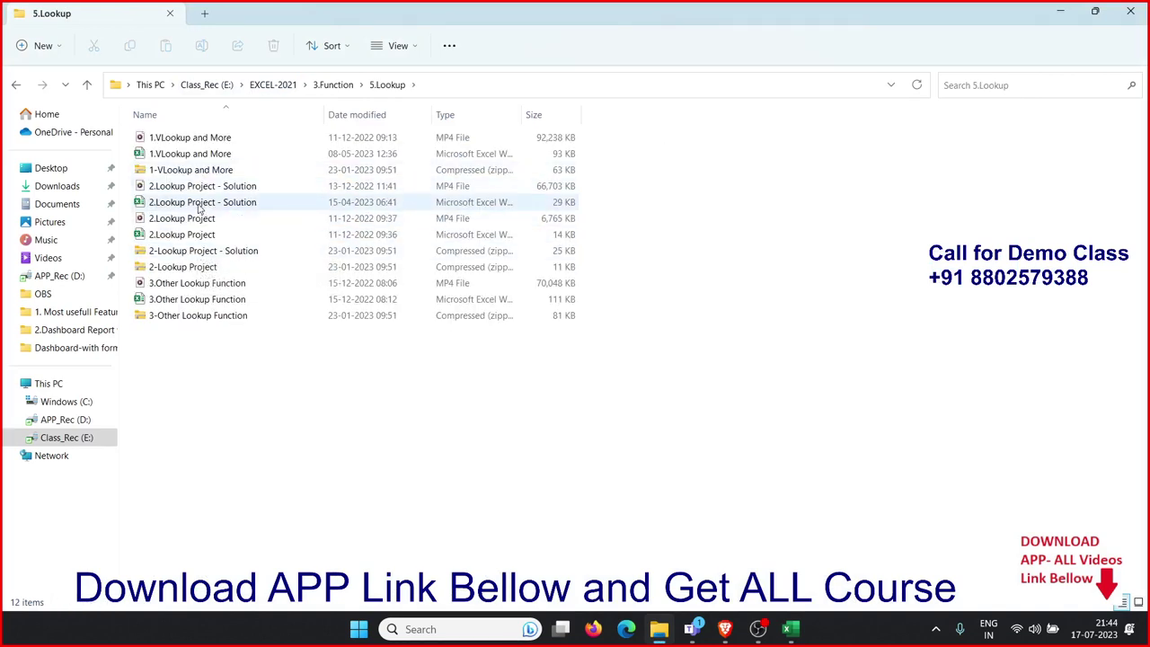
double_click(199, 206)
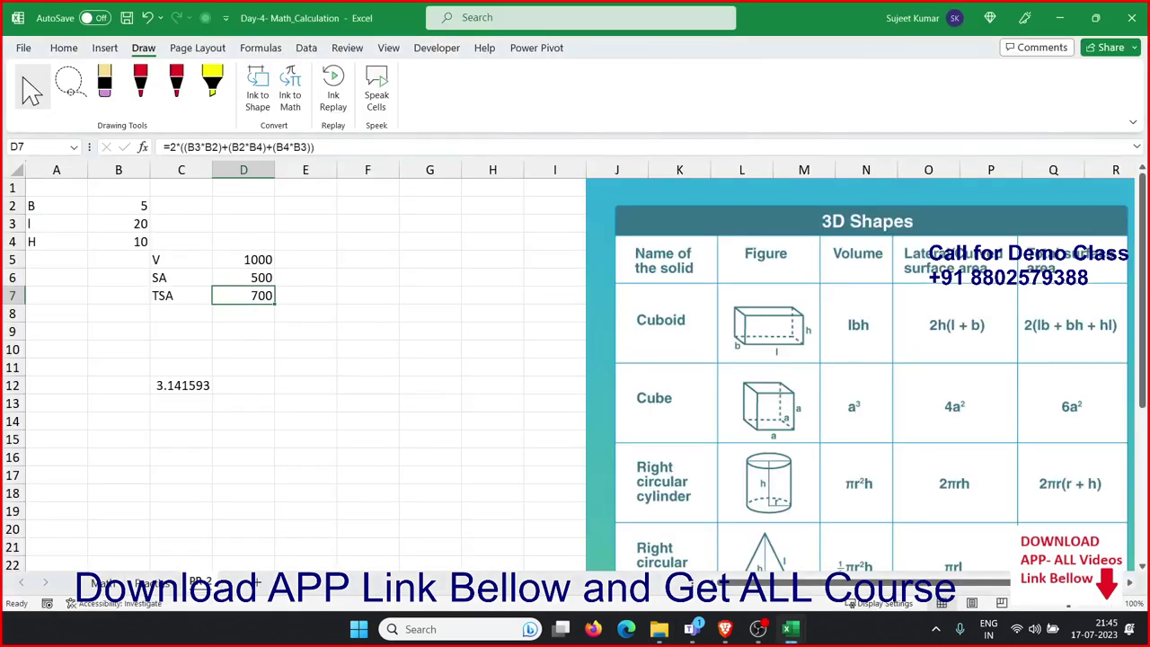
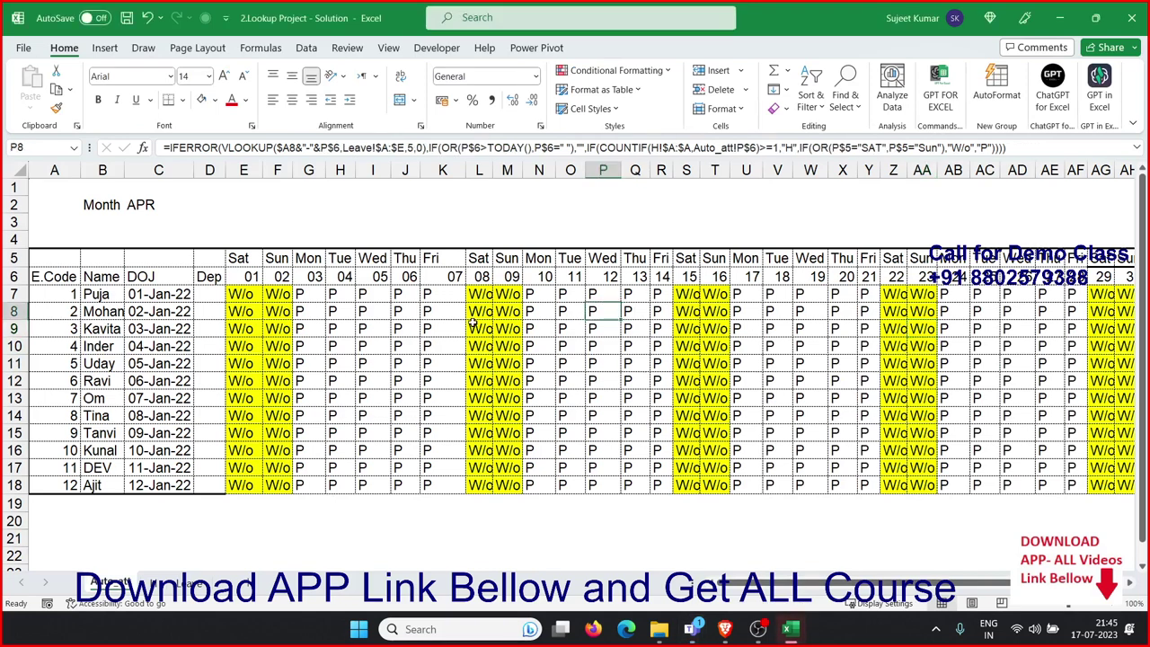
Inspect the attendance summary formulas in K9 and AI9 without changing them
click(439, 323)
double_click(439, 323)
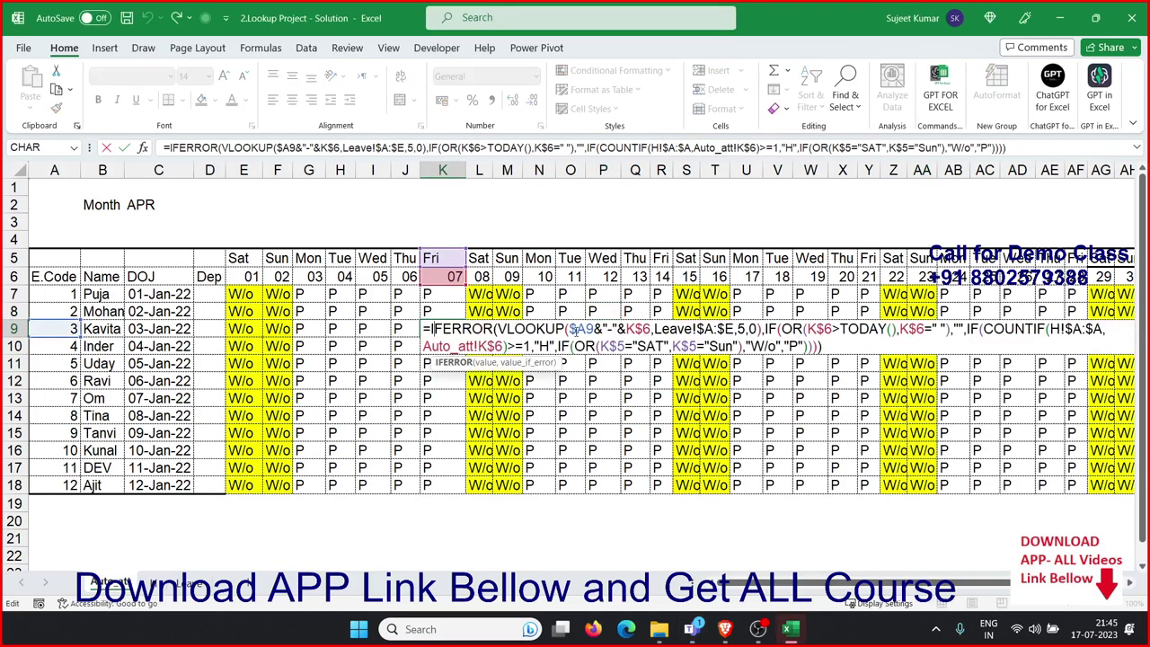
click(575, 330)
click(823, 341)
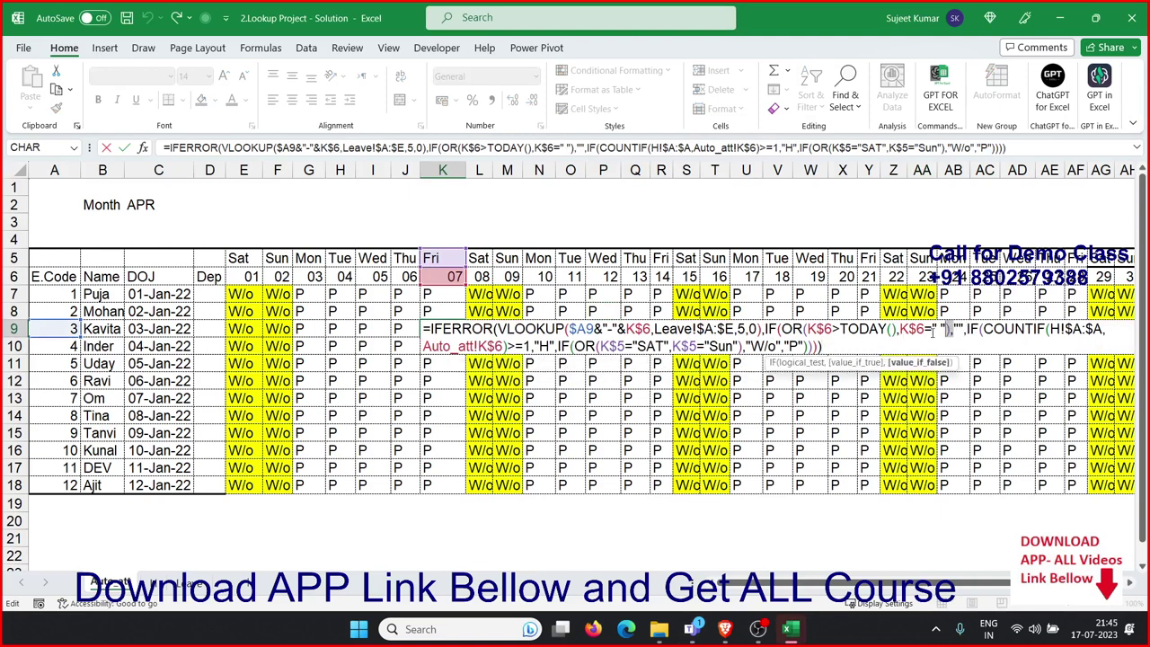
drag(954, 331, 480, 347)
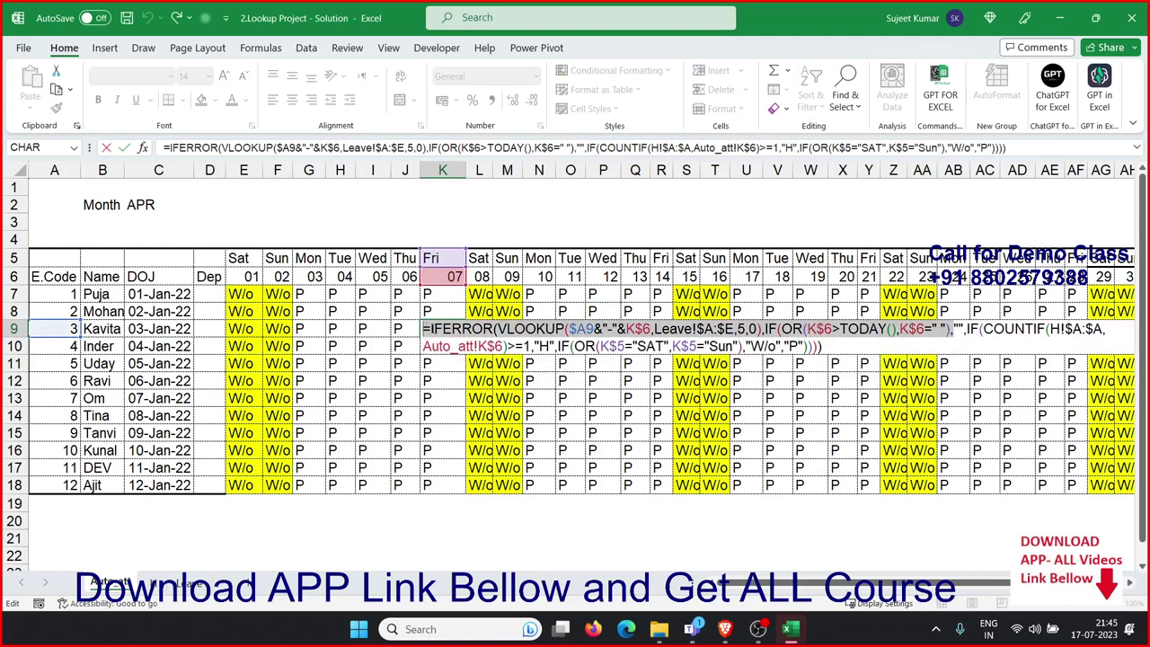
key(Escape)
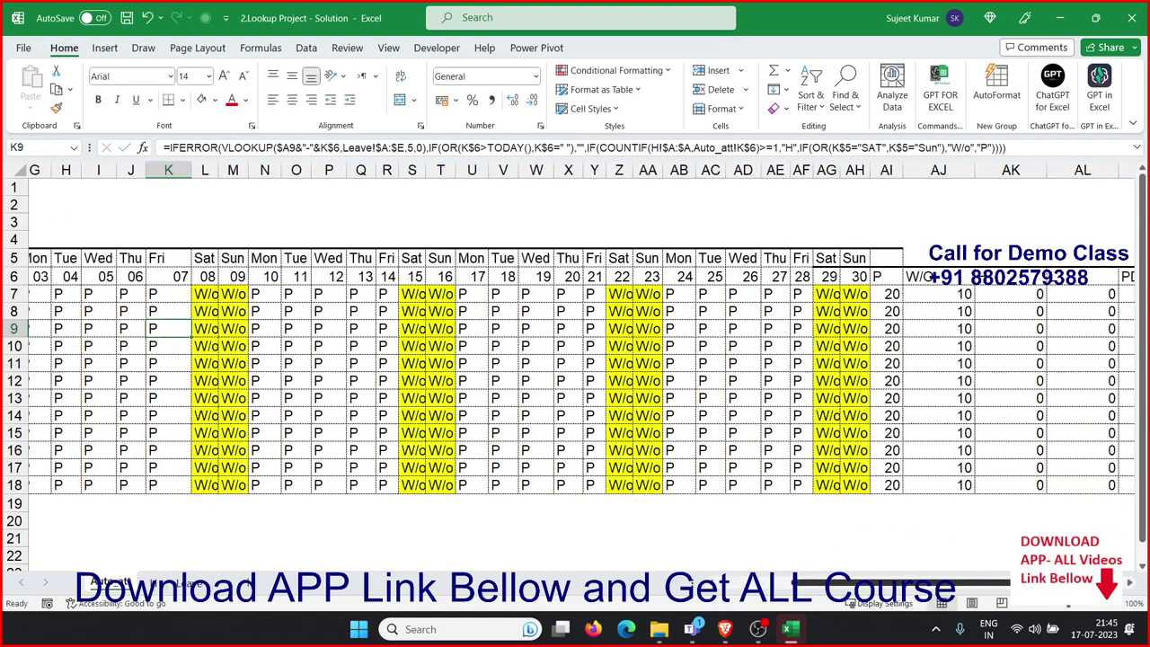
scroll(939, 583, right, 5)
double_click(767, 329)
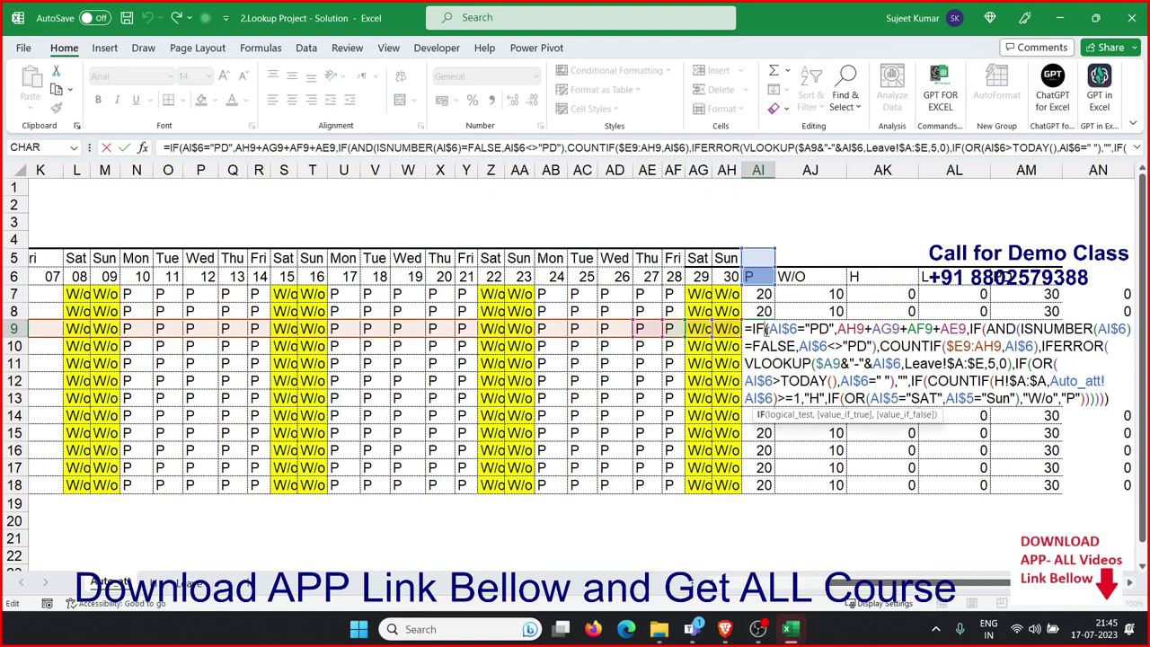
key(Escape)
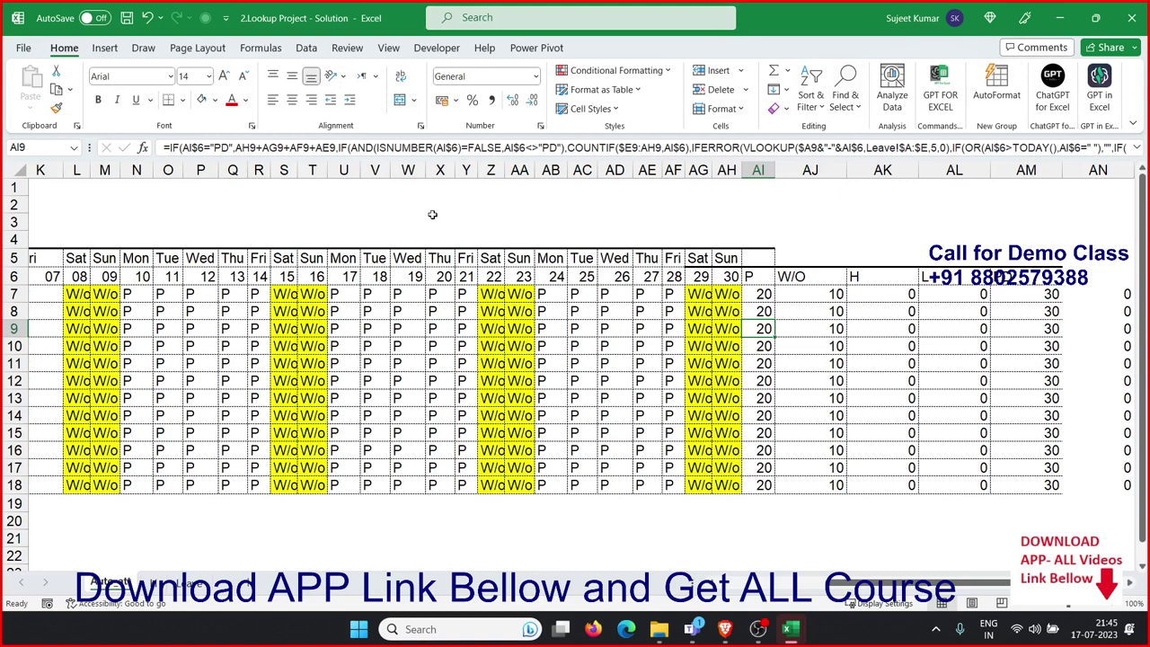
Close the Lookup Project and Day-4 Math_Calculation workbooks without saving, returning to File Explorer
click(1131, 17)
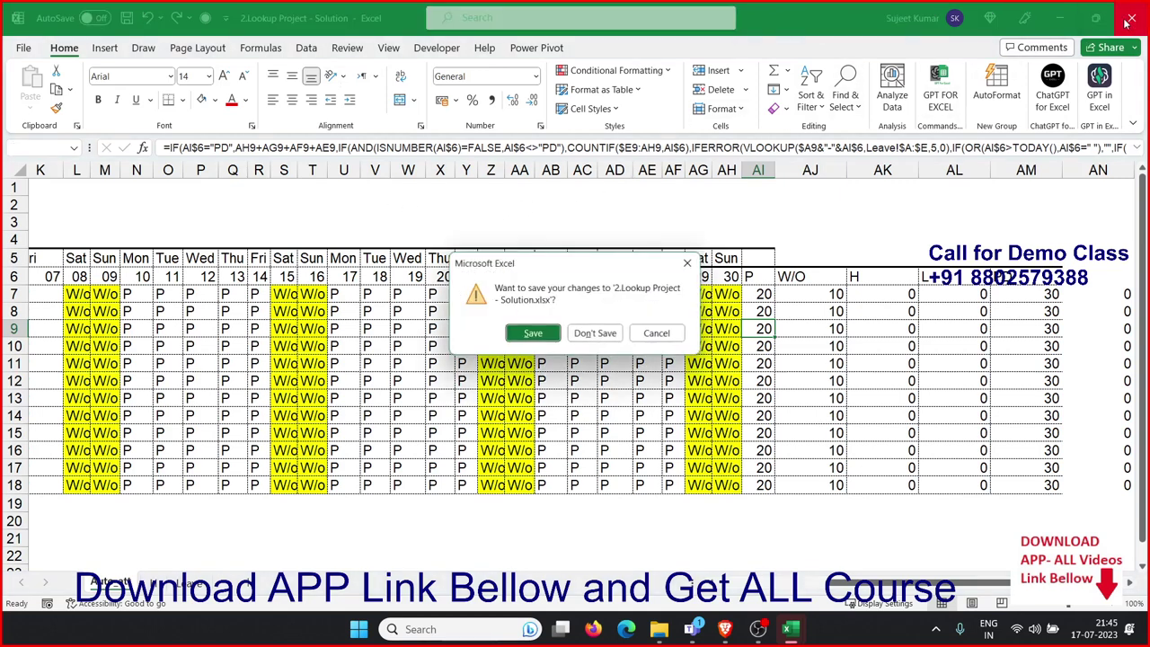
click(579, 334)
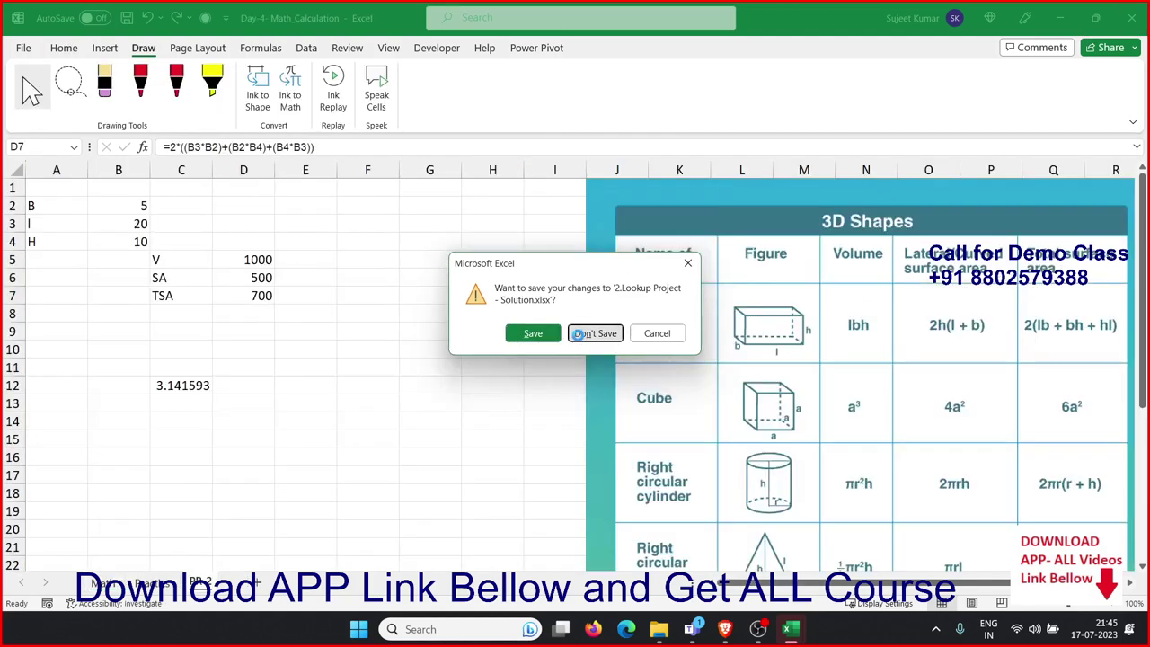
click(432, 257)
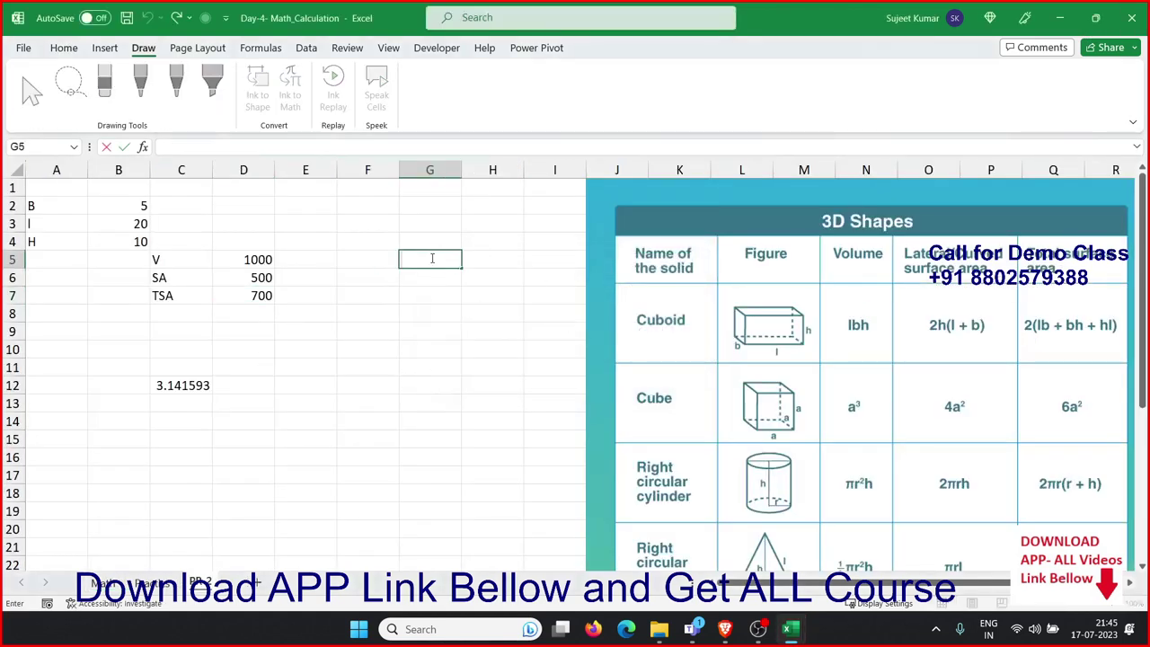
click(1134, 20)
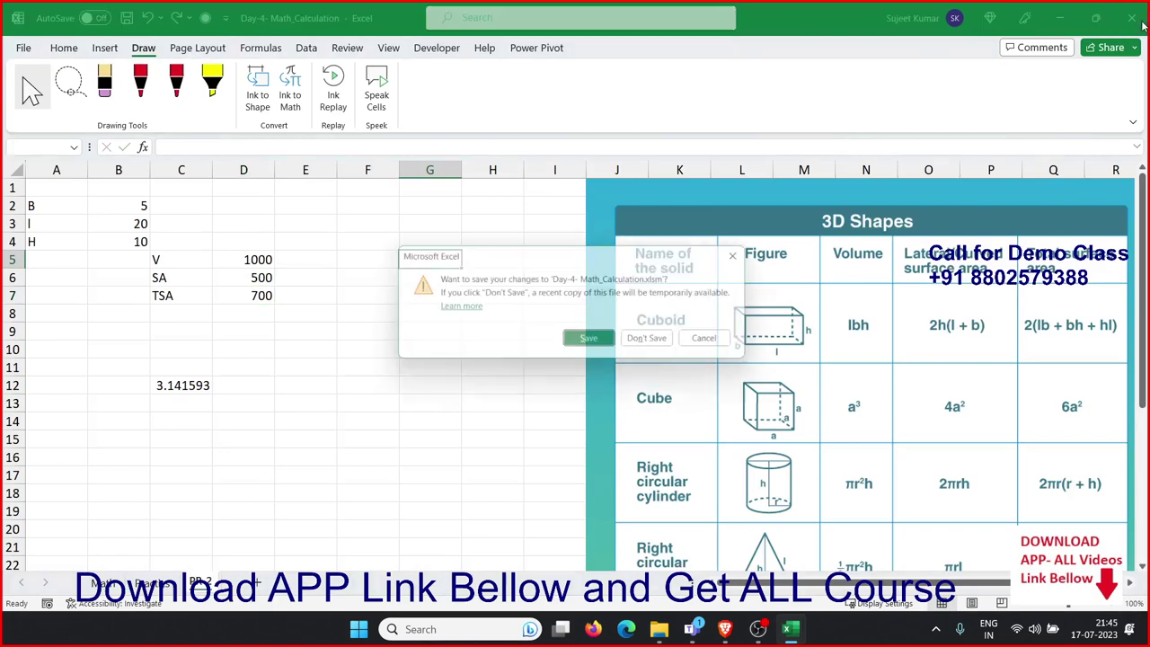
click(639, 342)
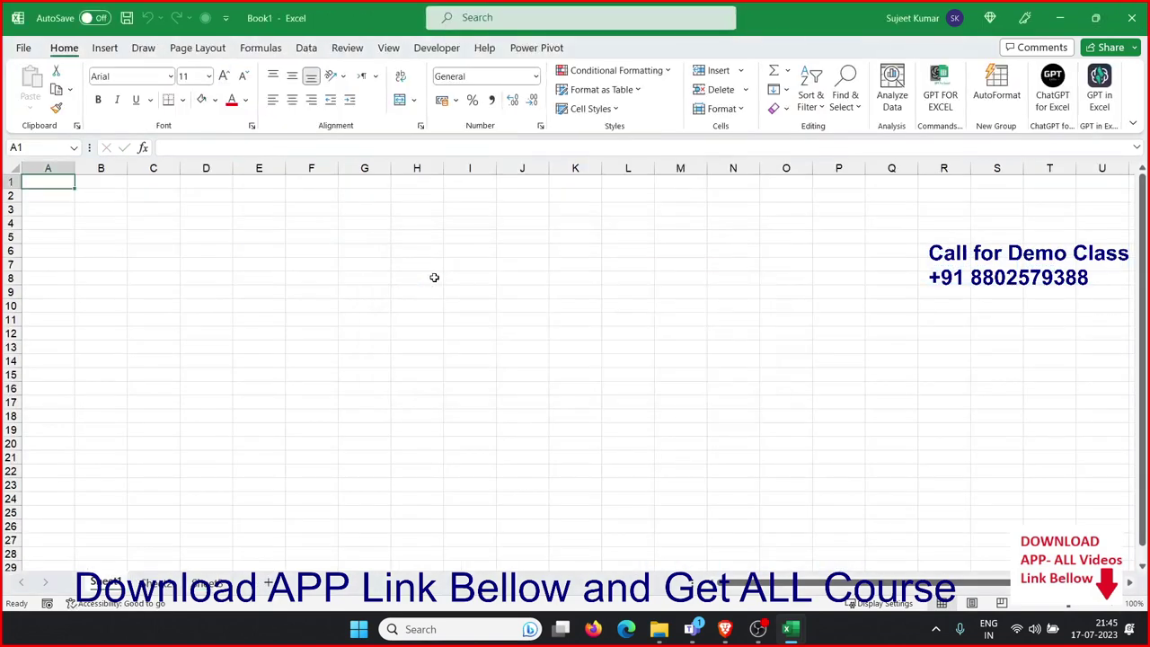
click(658, 631)
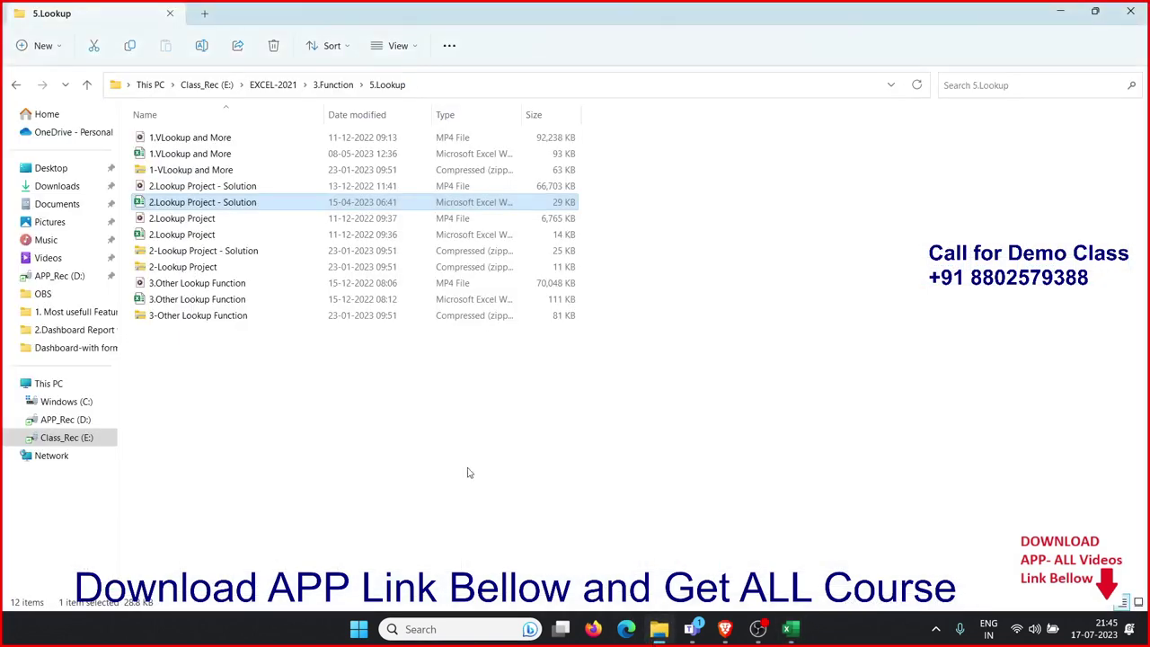
Open Day-5- MISS_Calculation from EXCEL-2021 > 1. Most usefull Feature
click(259, 90)
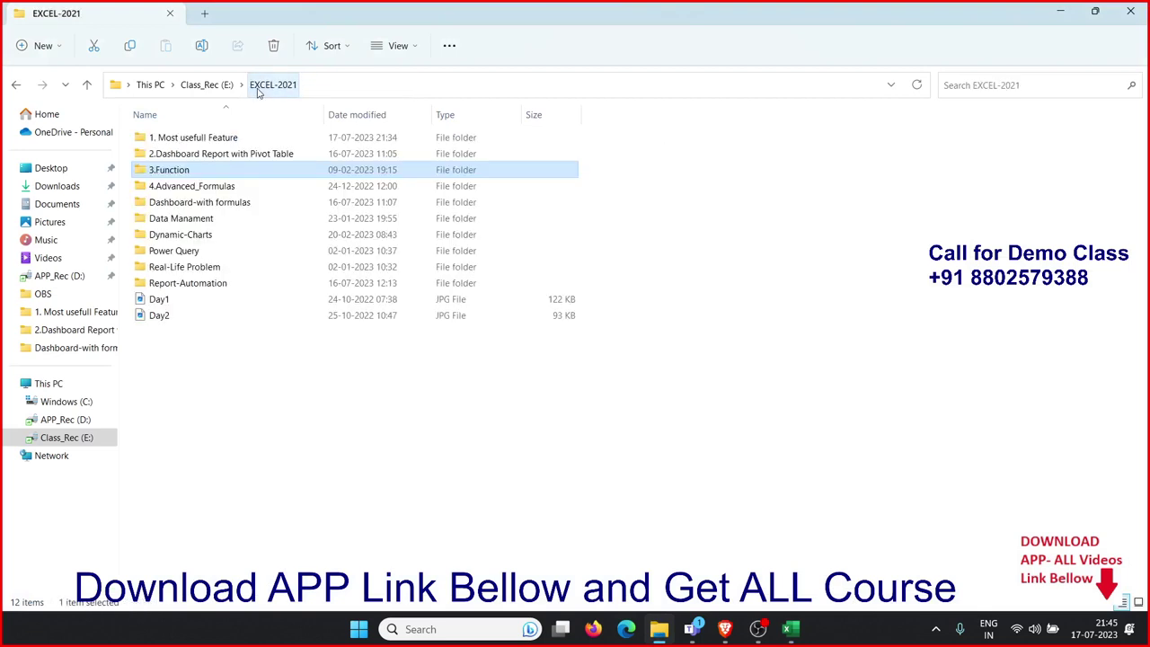
double_click(203, 139)
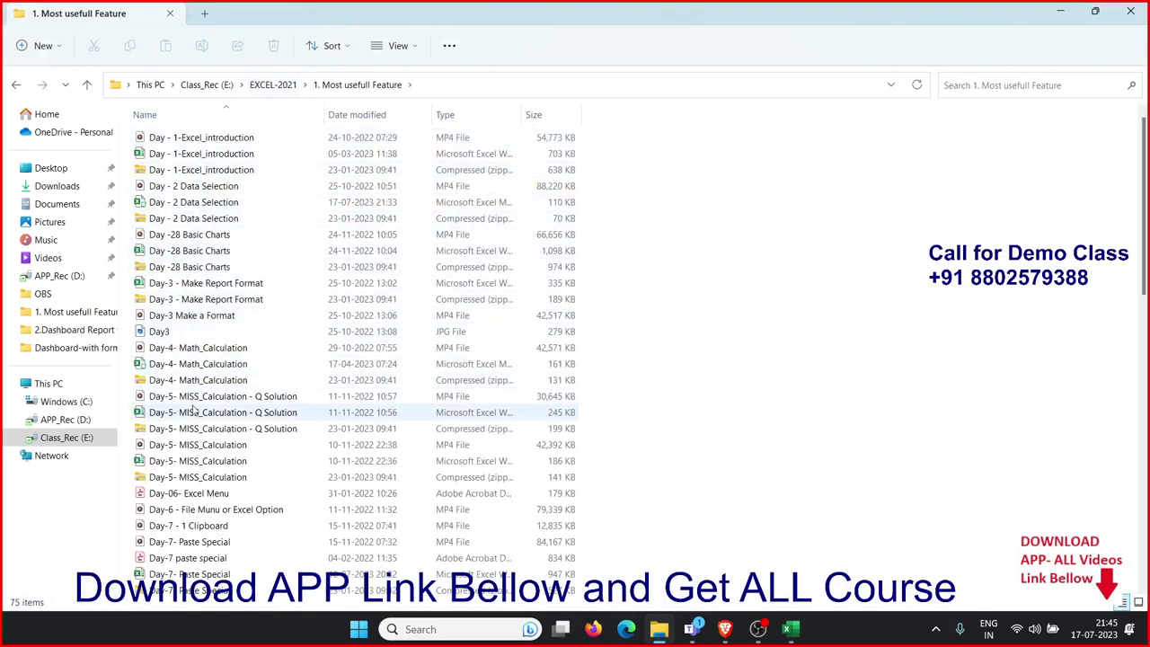
click(193, 461)
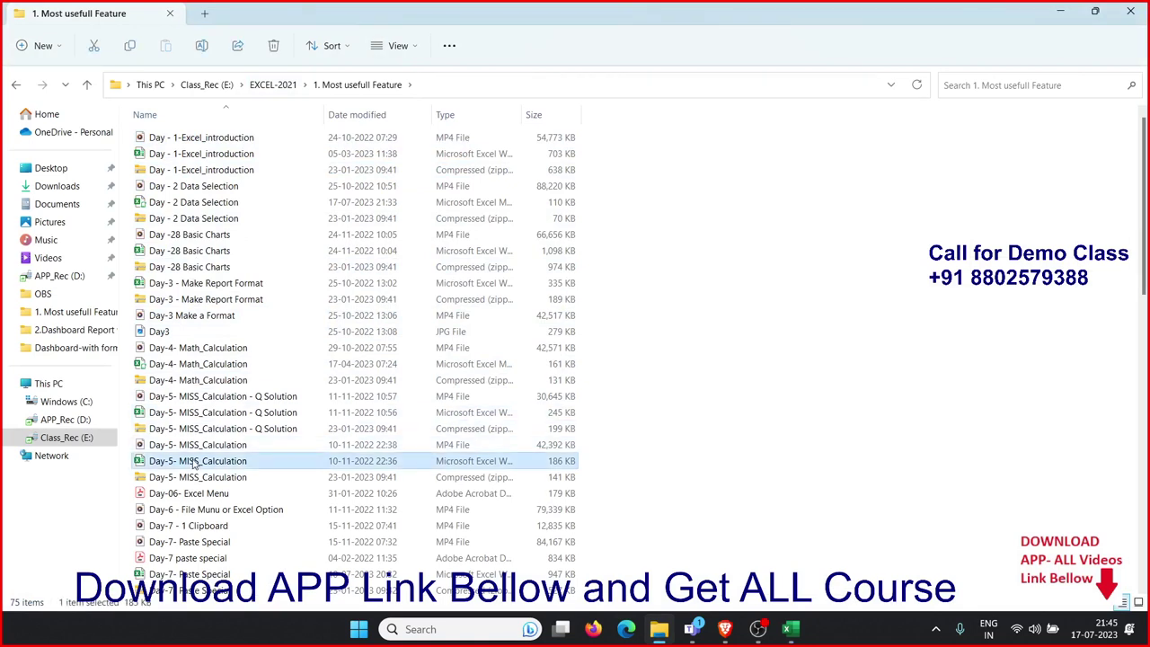
double_click(196, 463)
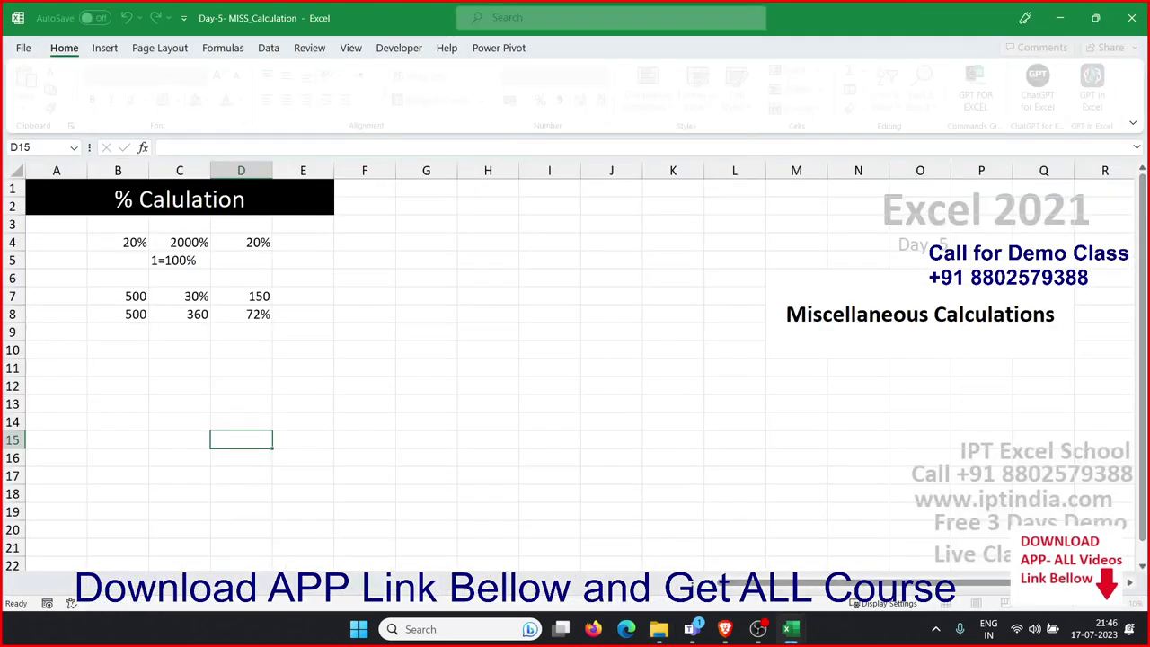
Clear the old percentage examples in A4:E11
click(154, 472)
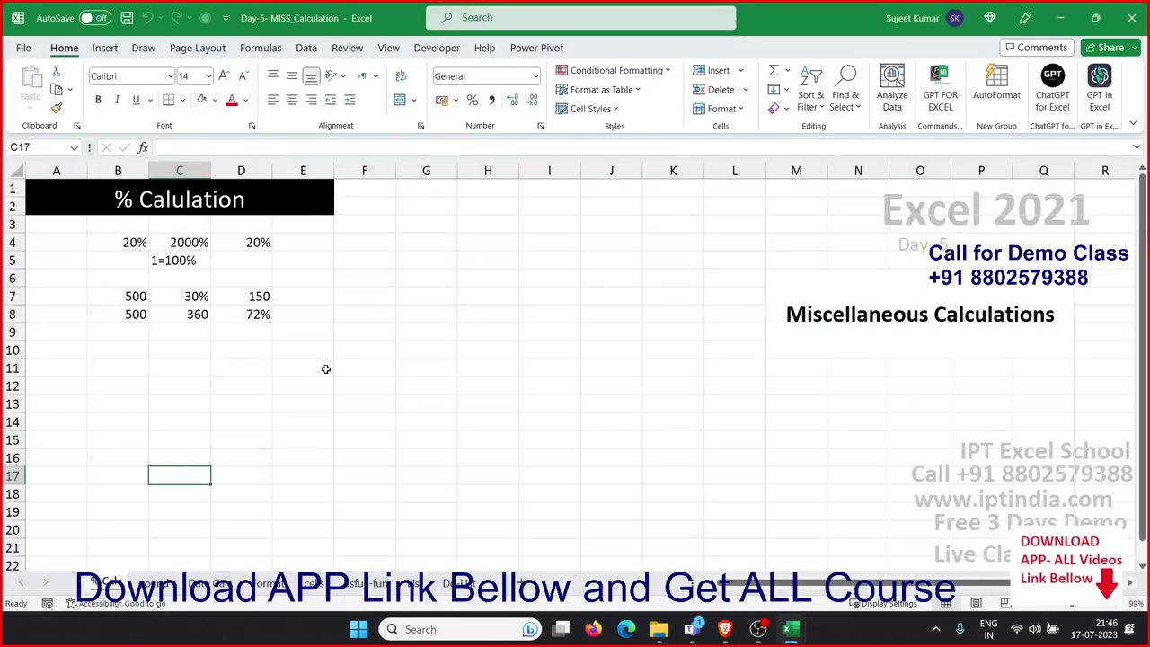
mouse_move(326, 367)
mouse_down()
mouse_move(54, 254)
mouse_move(55, 244)
mouse_up()
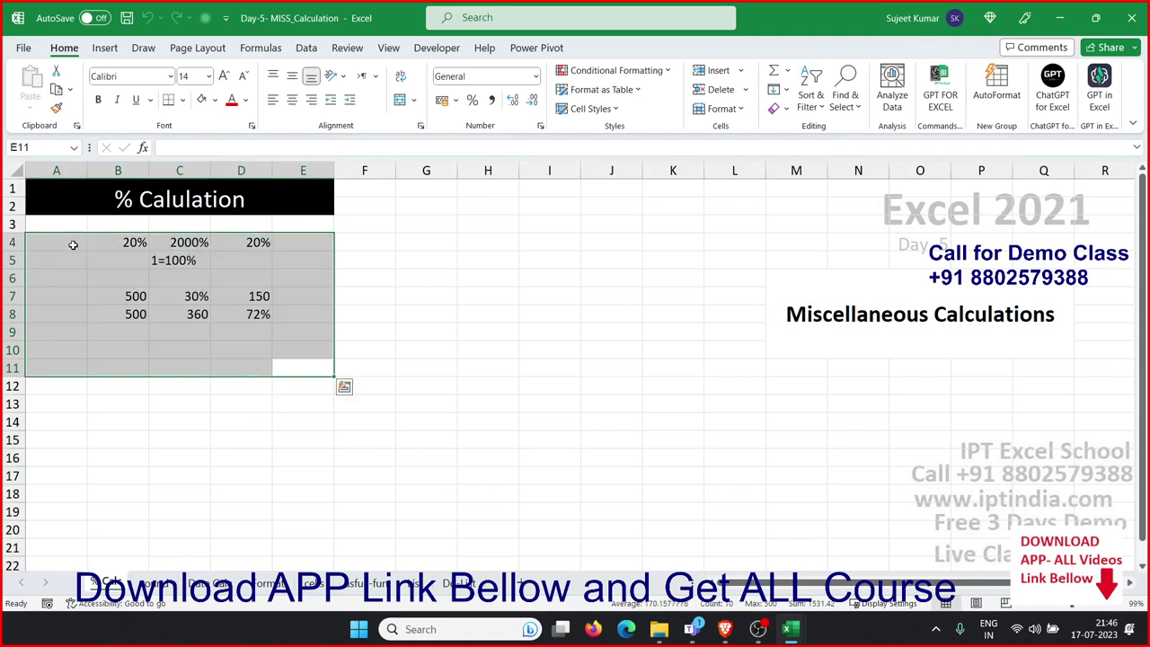
key(ctrl+minus)
key(Escape)
key(Delete)
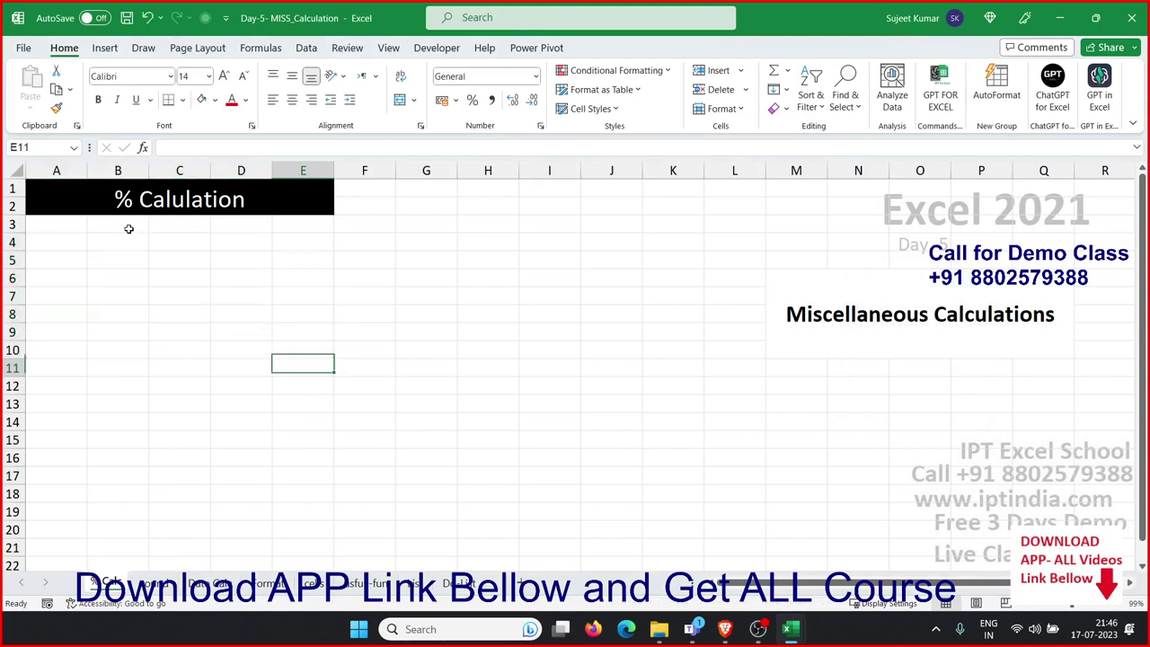
key(ctrl+Home)
Enter 20% in B4 and 20 in C4 formatted as a percentage (2000%)
key(Down)
key(Down)
key(Right)
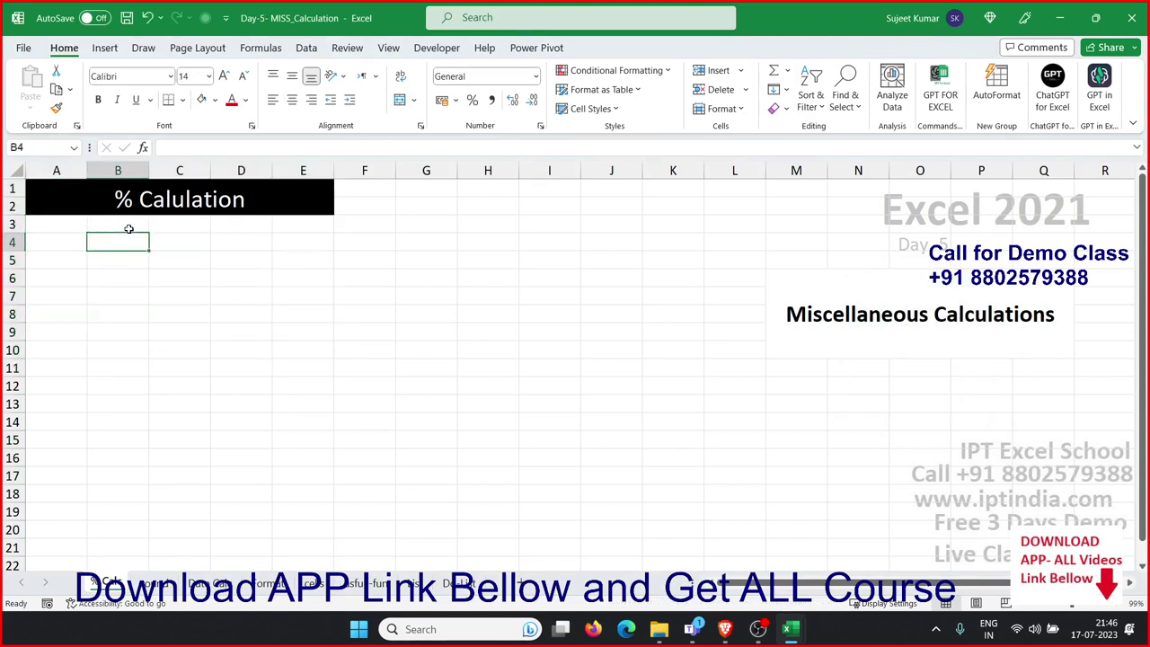
text(20)
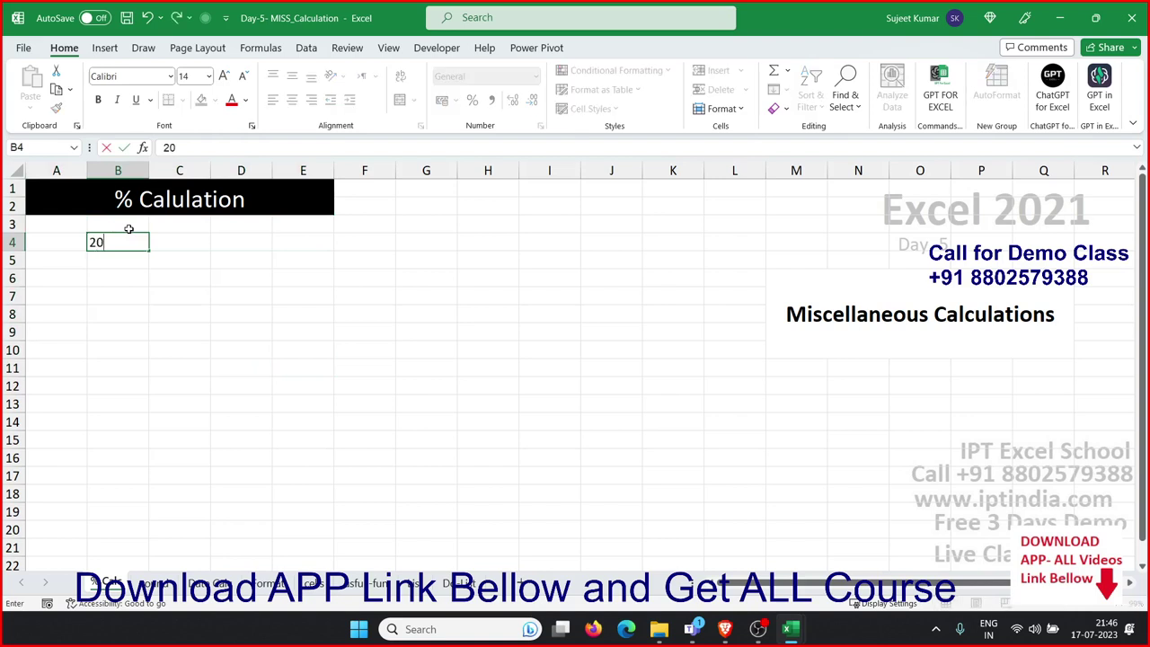
text(%)
key(Return)
key(Up)
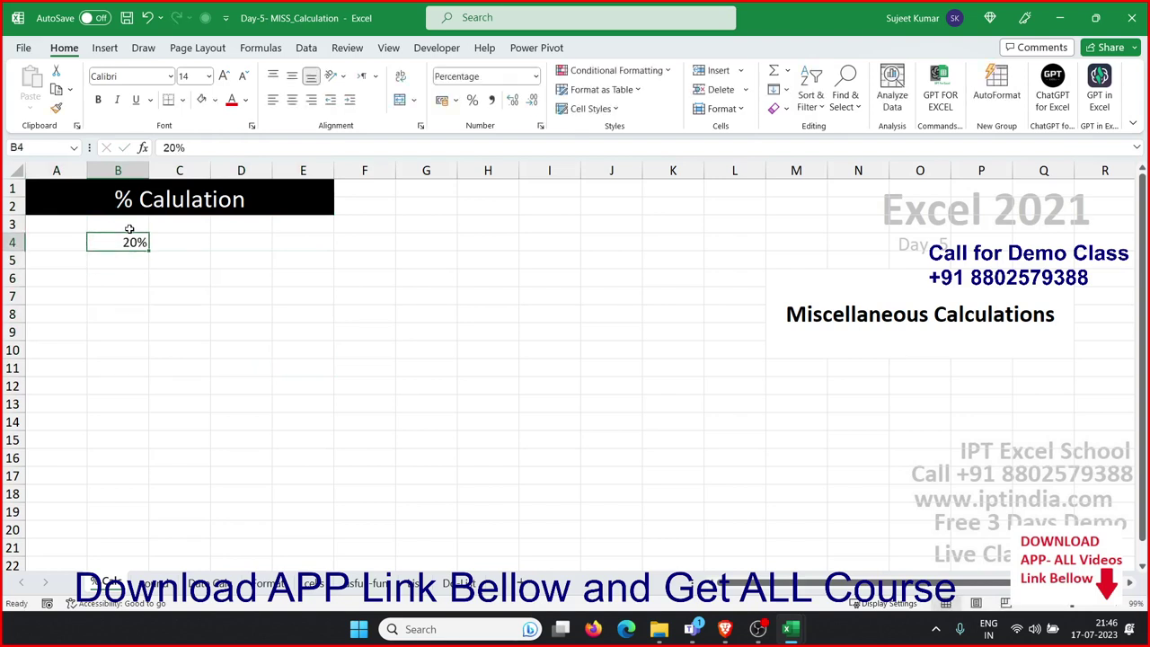
key(Right)
text(20)
key(Return)
key(Up)
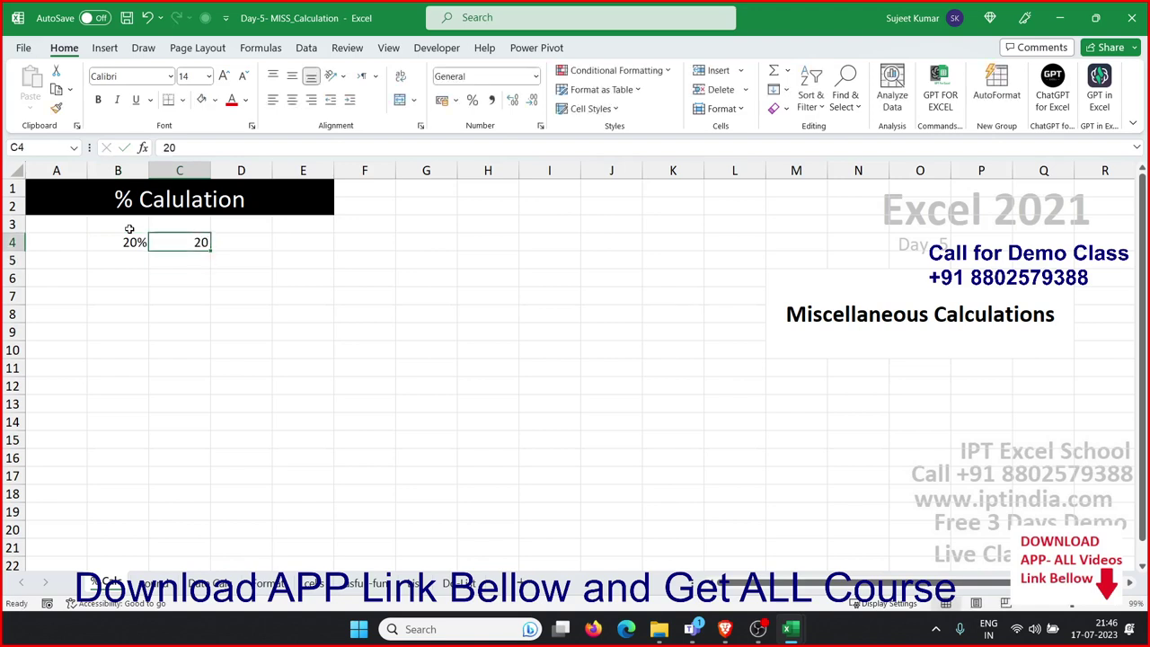
click(473, 103)
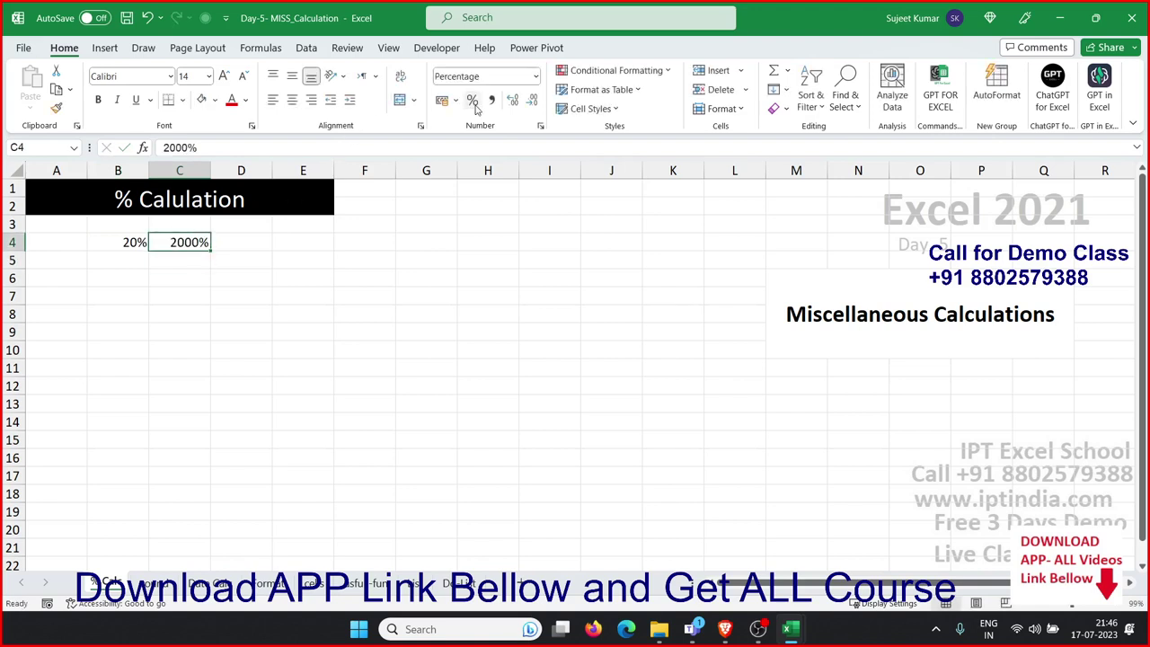
Add the 100% note in C5 and enter 0.2 in D4 formatted as 20%
key(Down)
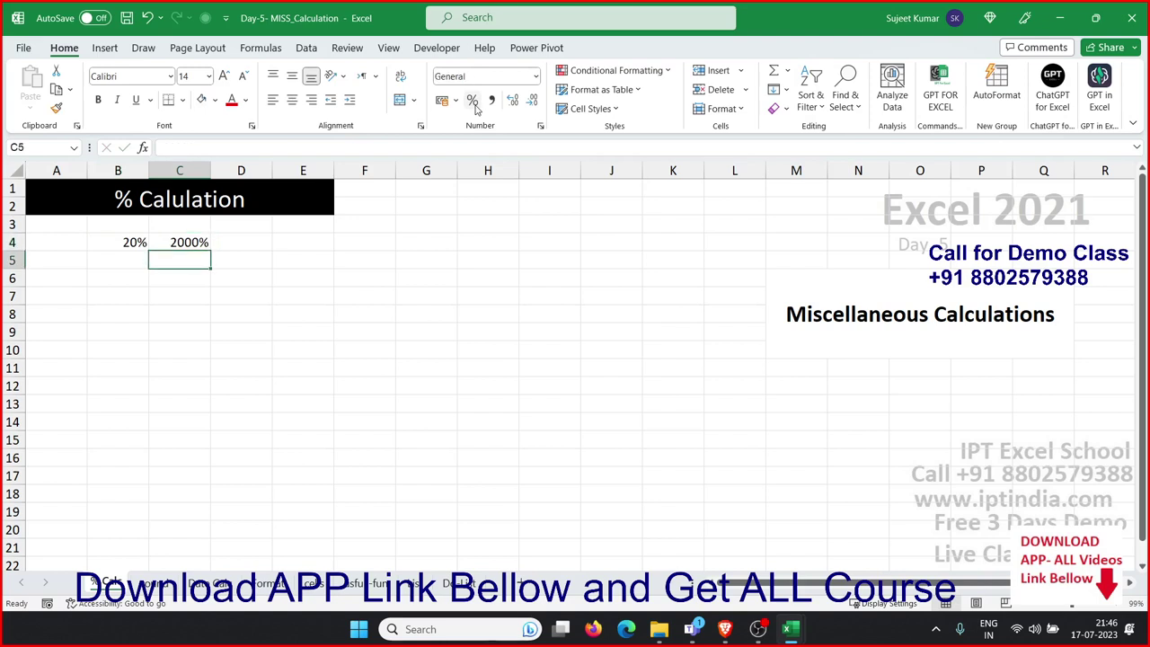
text(1=100)
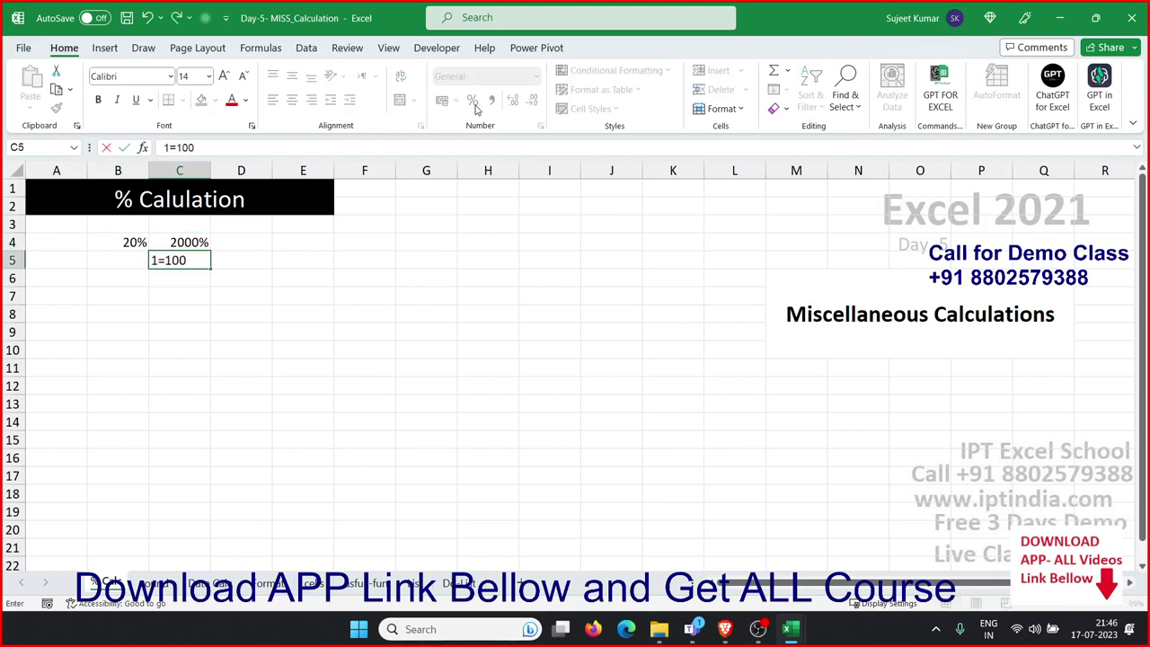
text(%)
key(Return)
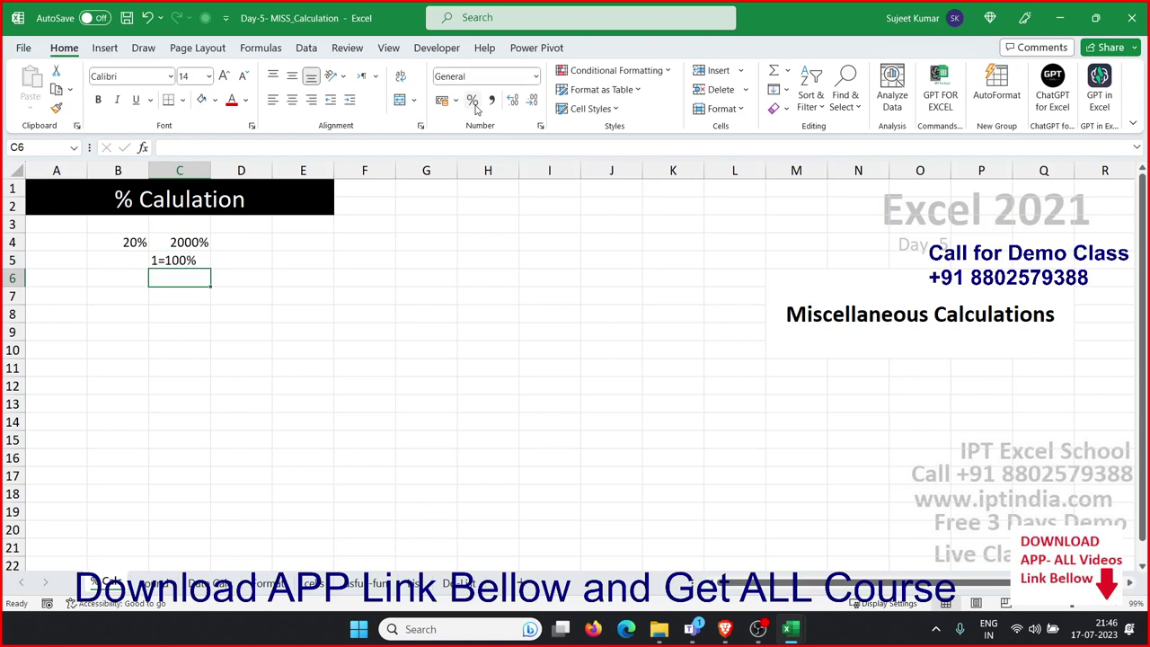
key(Up)
key(Up)
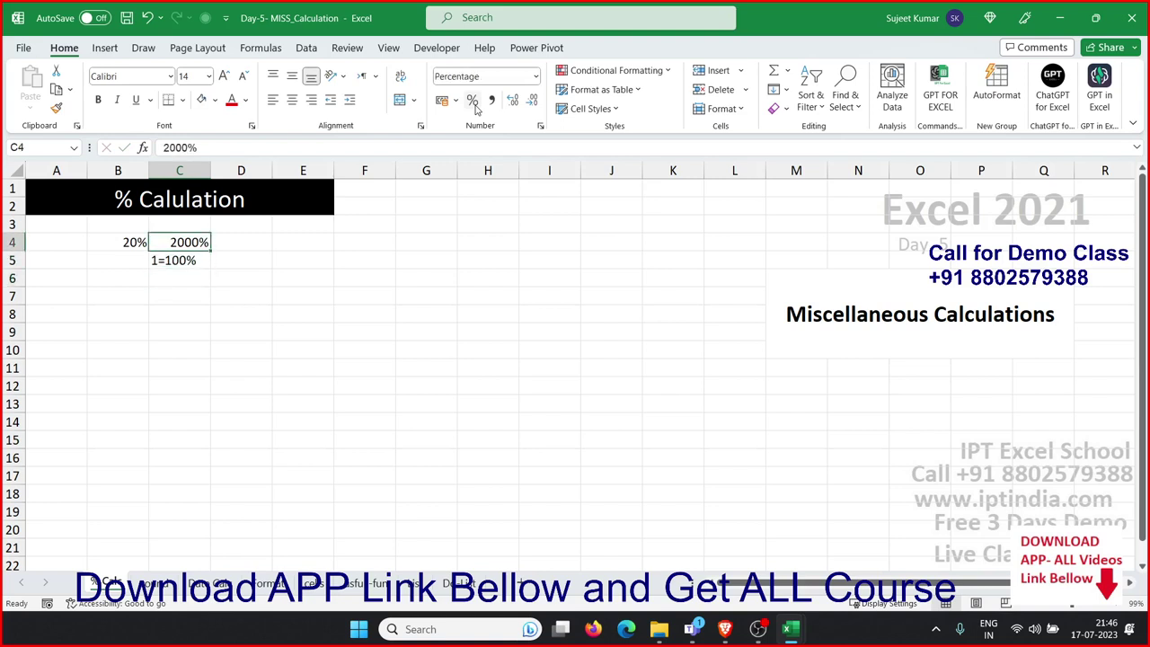
key(Right)
text(0)
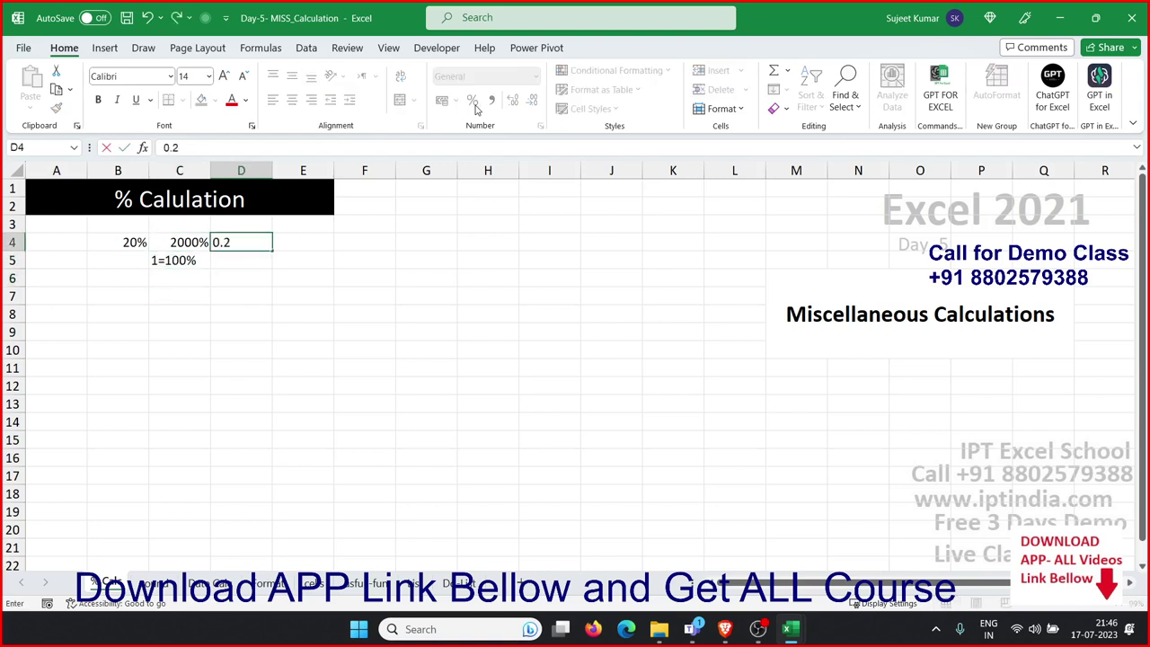
key(Return)
key(Up)
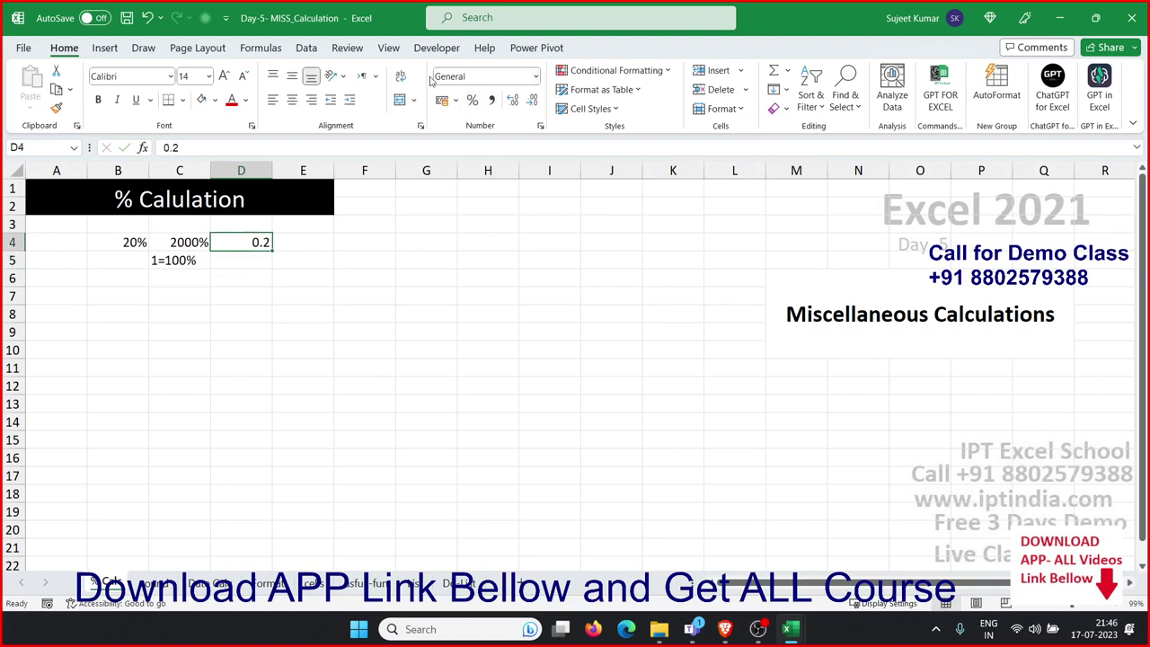
click(472, 101)
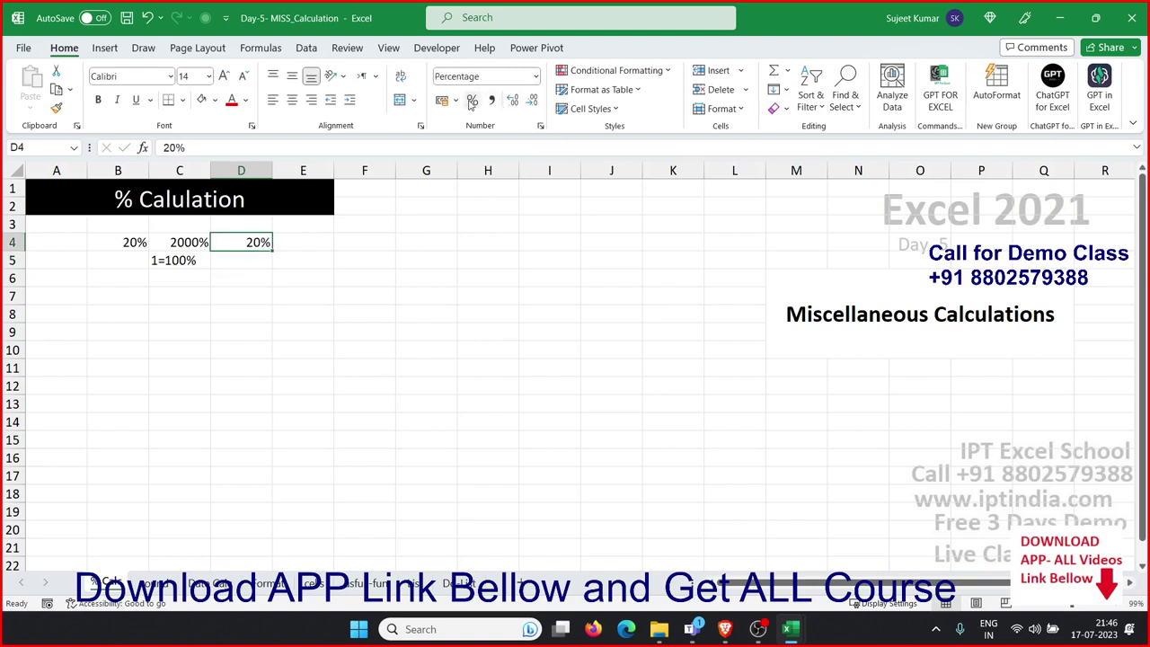
click(145, 315)
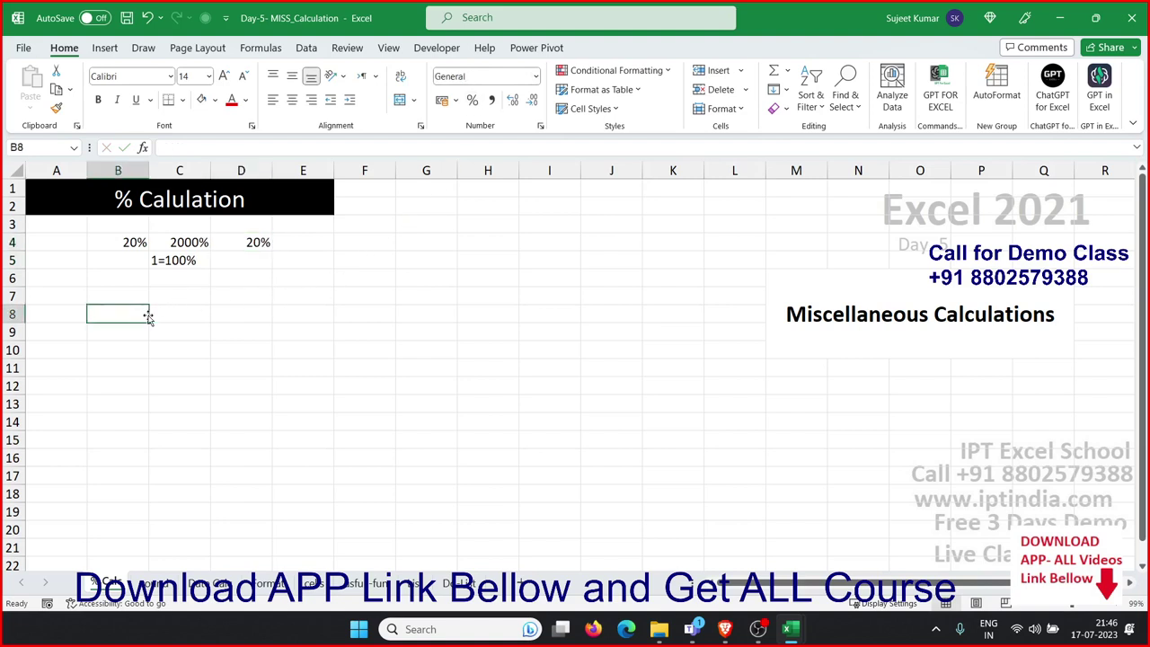
Enter 500 in B8, 20% in C8 and =B8*C8 in D8, giving 100
text(500)
click(151, 317)
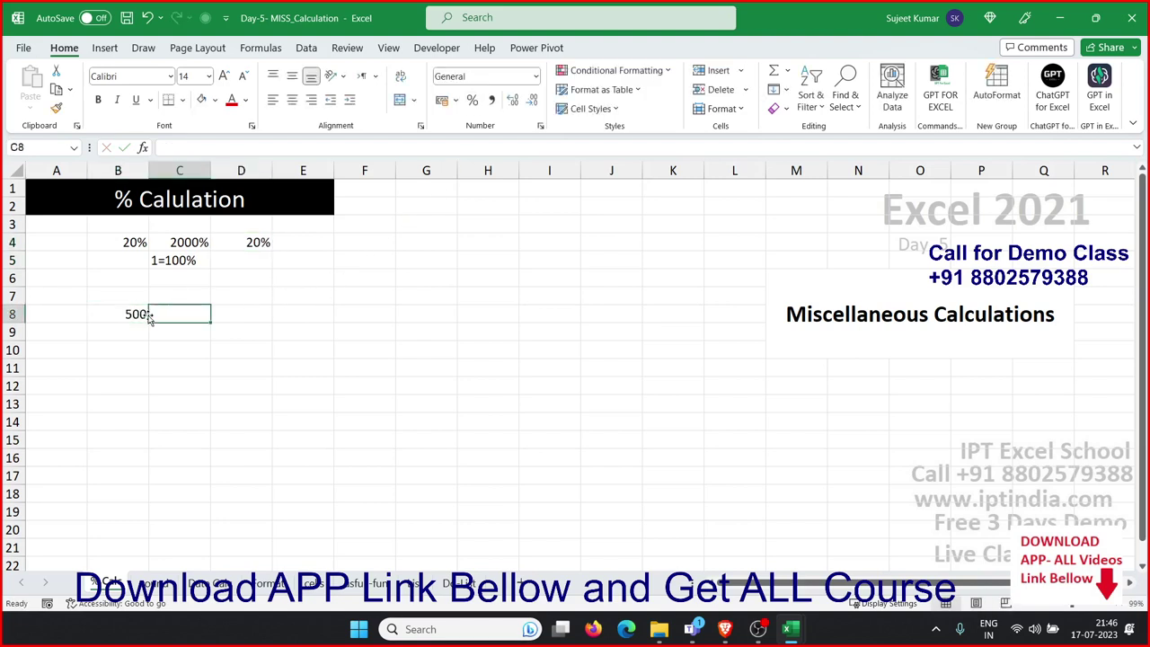
text(20%)
key(Tab)
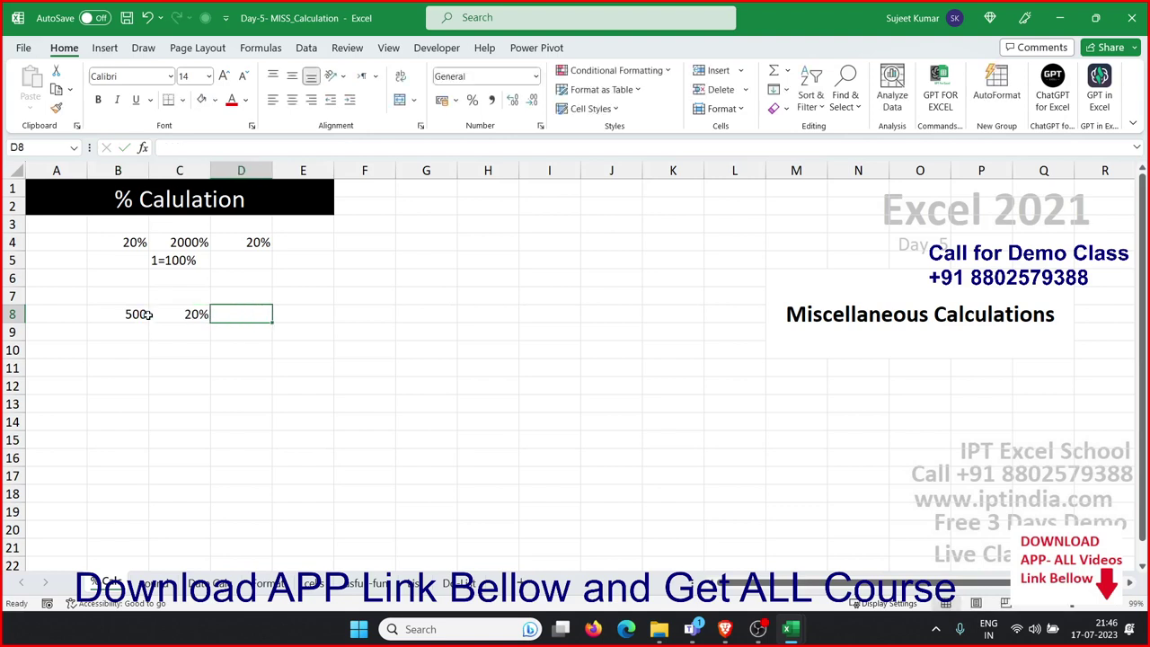
text(=)
click(151, 316)
click(147, 316)
text(*)
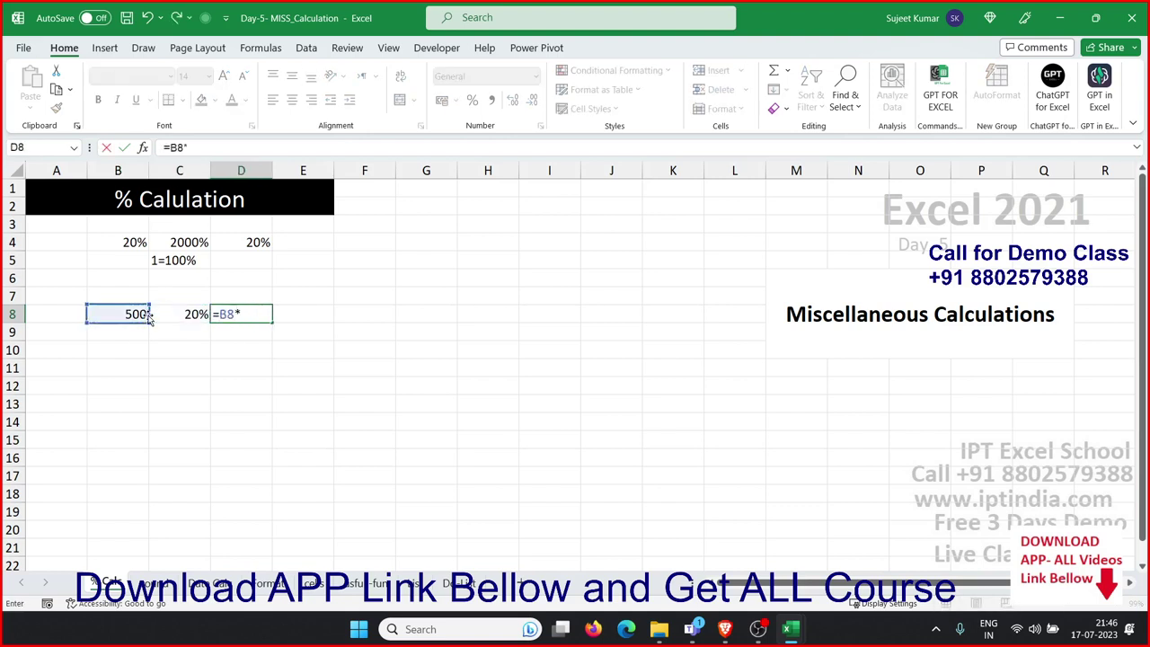
click(150, 316)
key(Return)
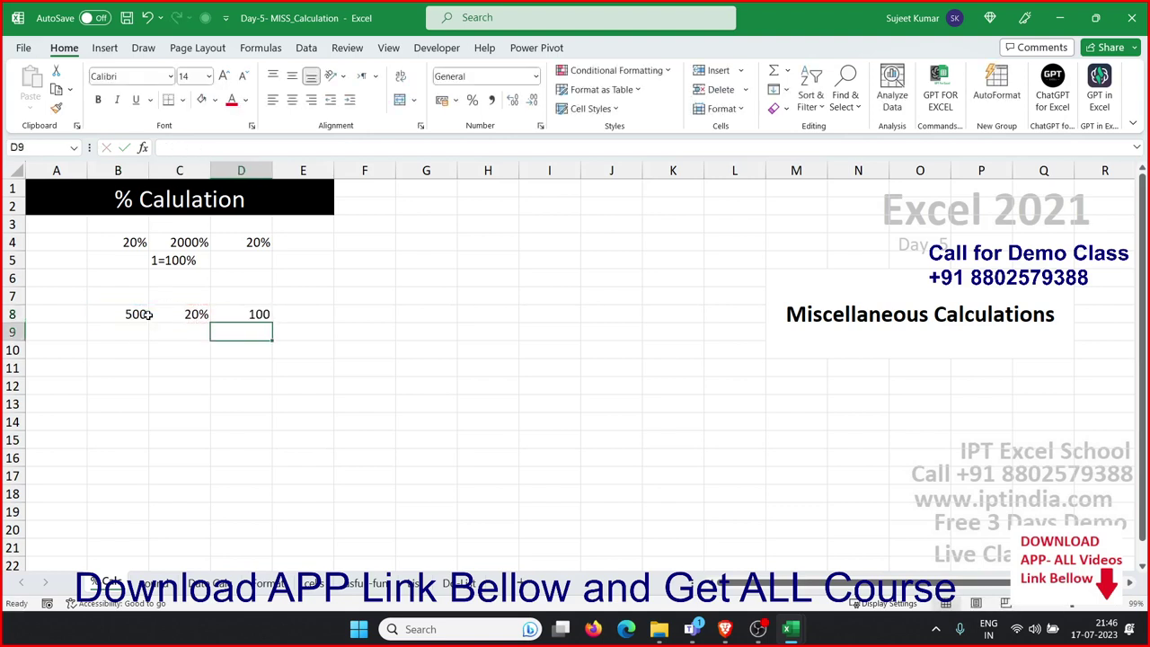
key(Up)
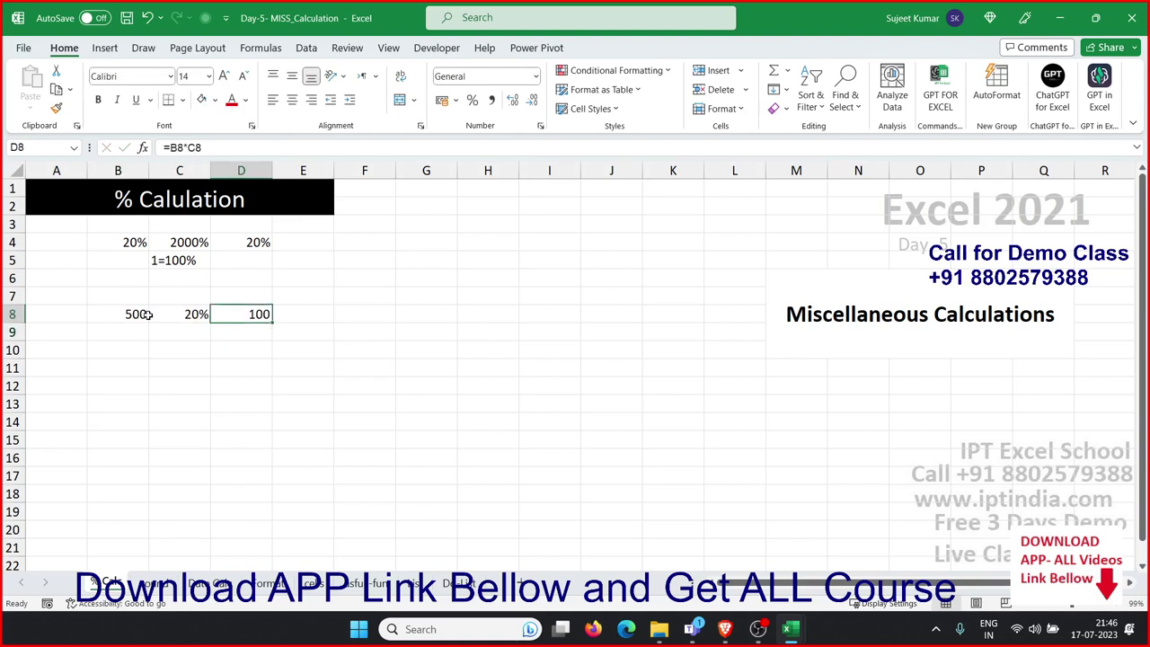
Enter 600 and 360 in row 10 and show =C10/B10 in D10 as 60%
key(Down)
key(Down)
key(Left)
key(Left)
text(600)
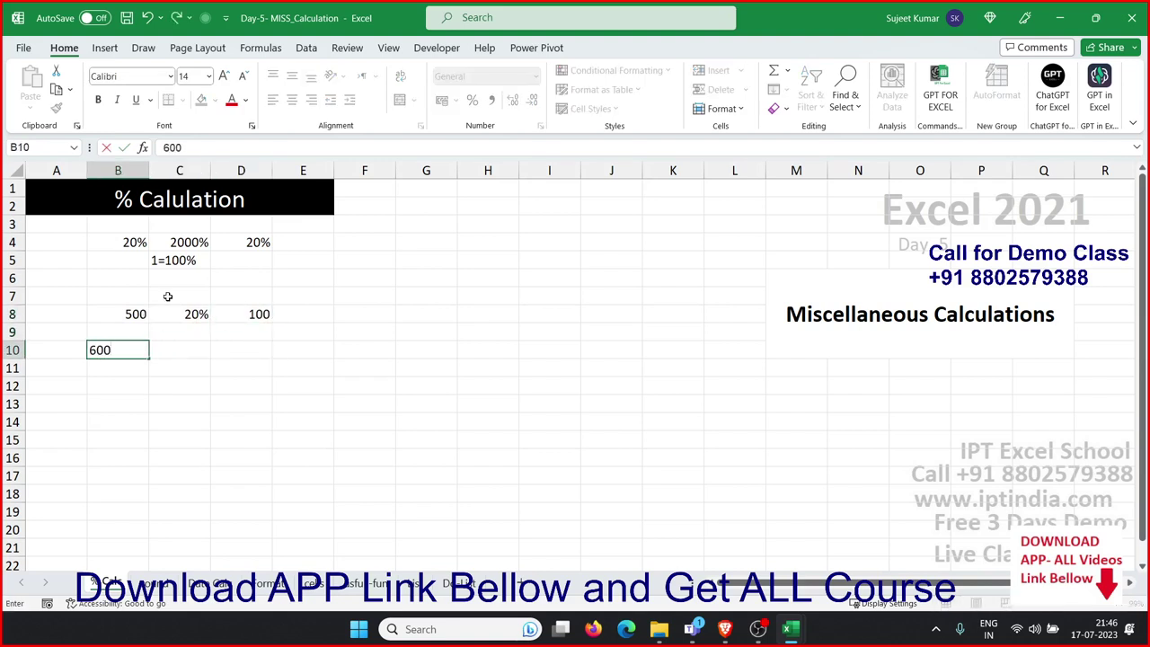
key(Right)
text(3)
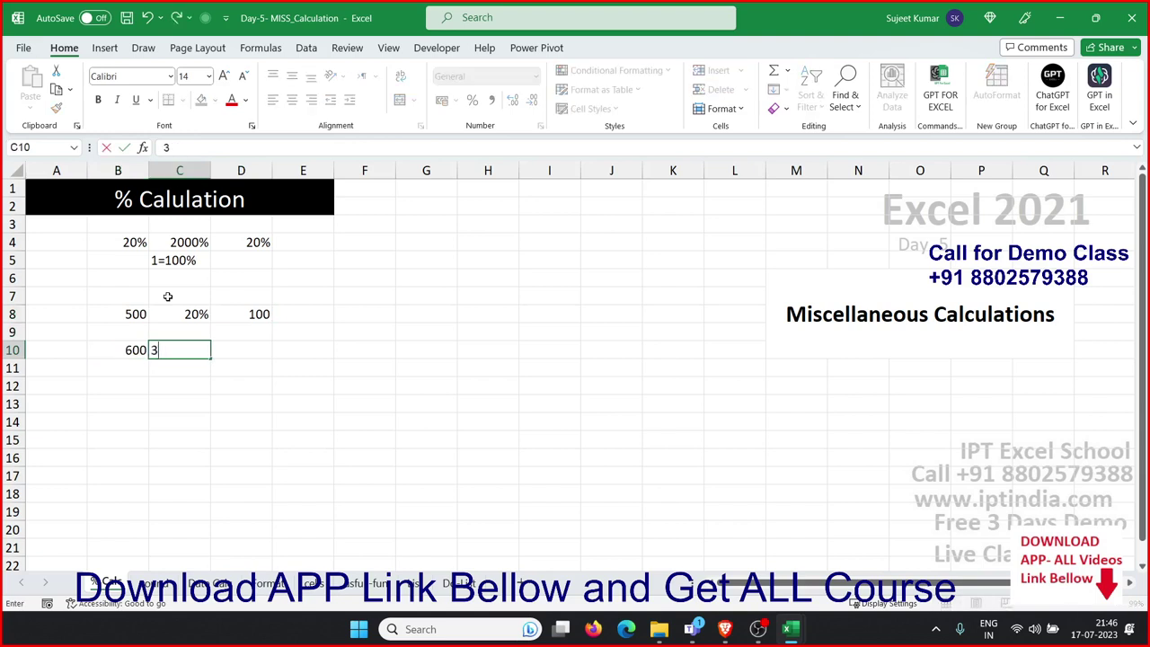
text(60)
key(Right)
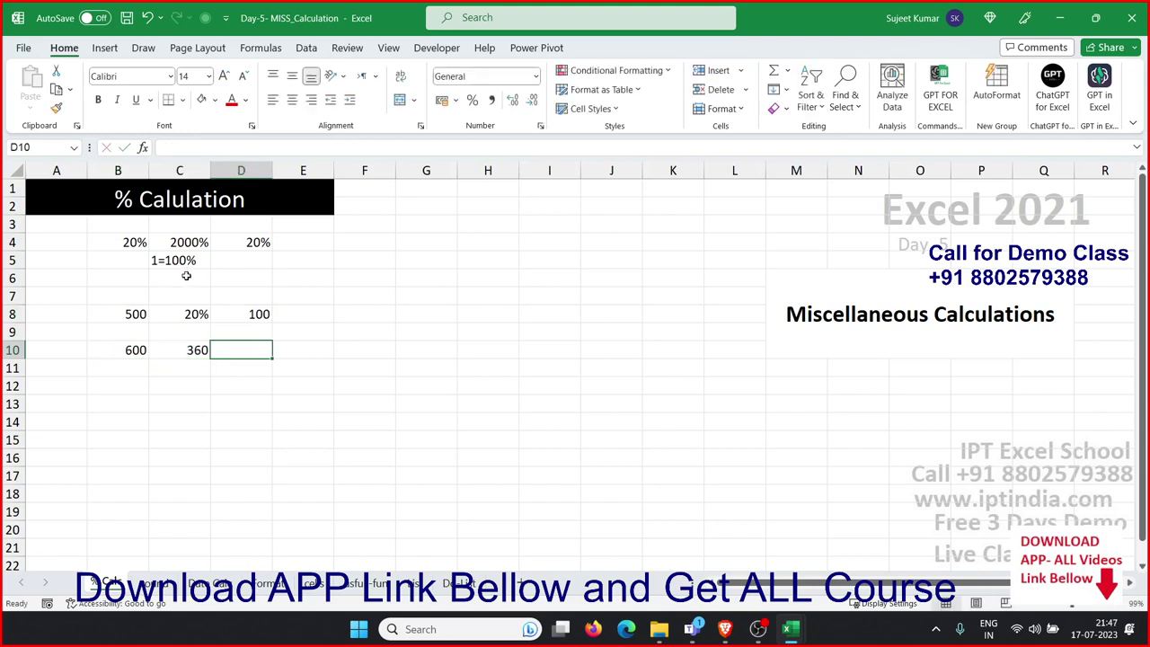
text(=)
key(Left)
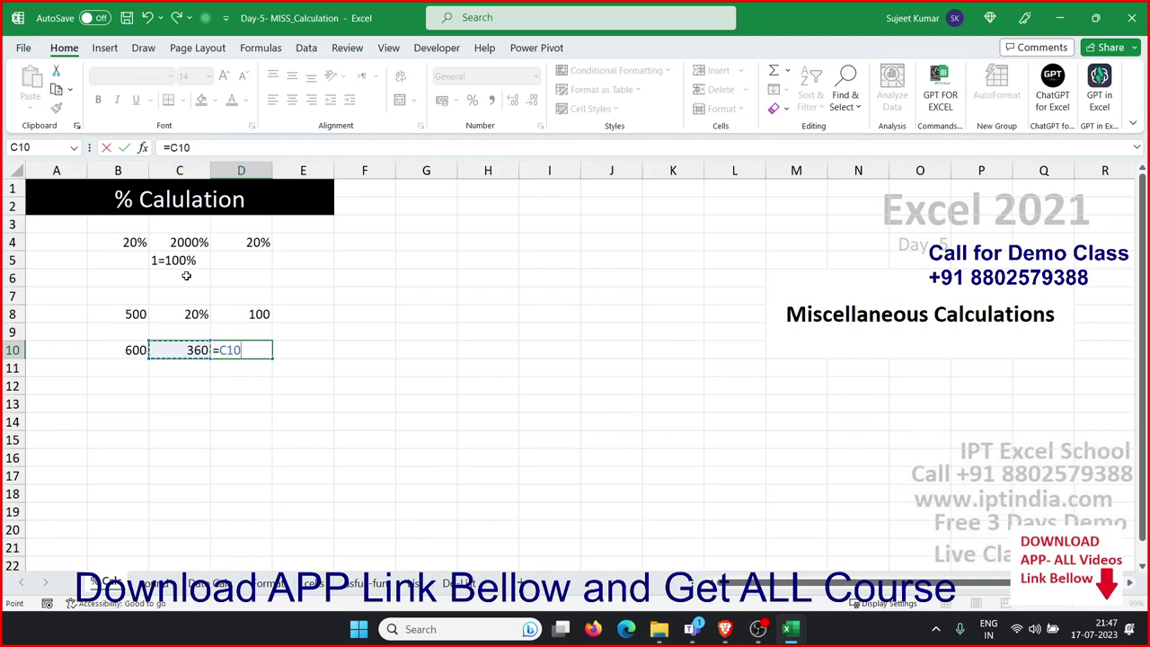
text(/)
key(Left)
key(Left)
key(Return)
key(Up)
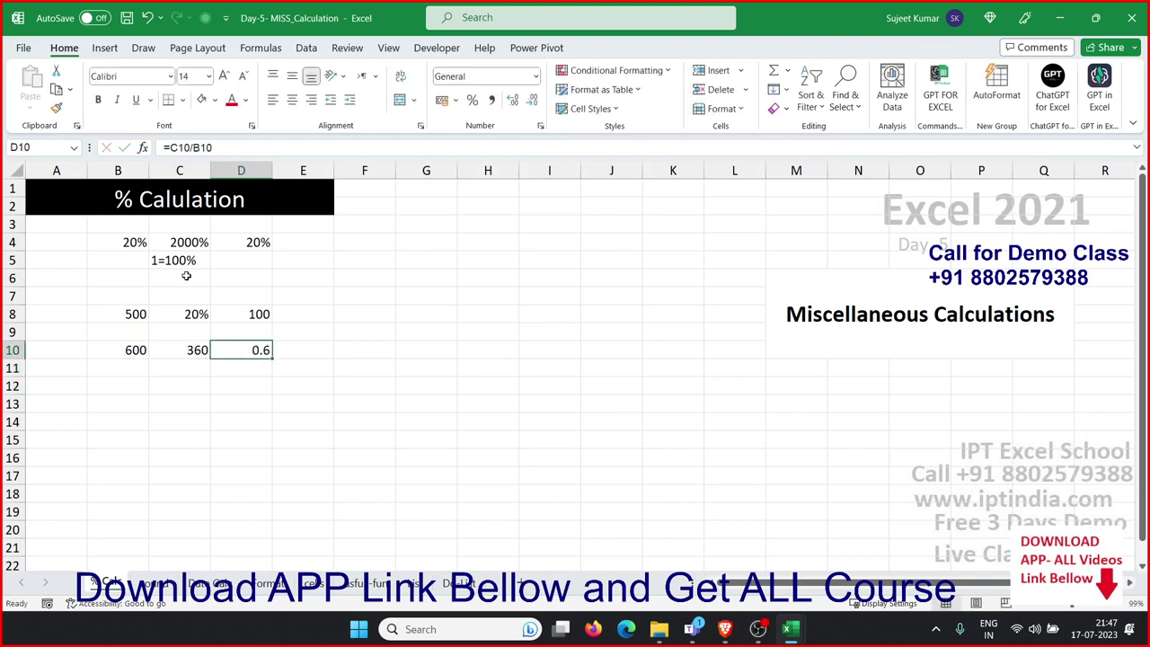
click(473, 101)
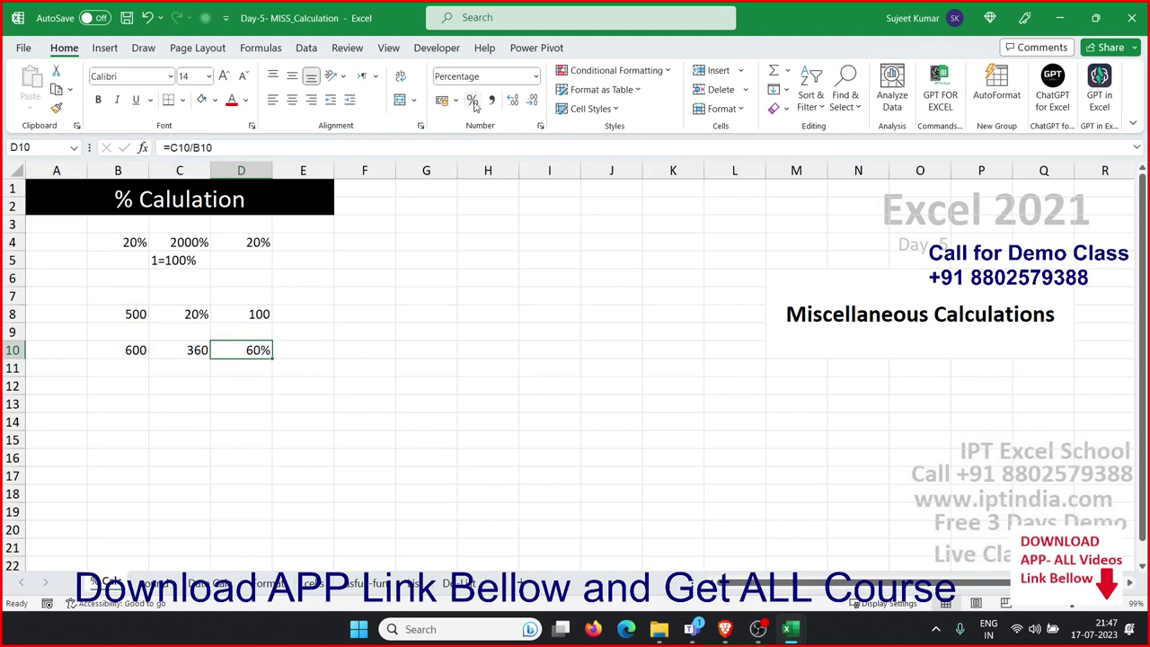
Review the A1:E14 examples and move to the Round Number sheet
drag(286, 419, 50, 190)
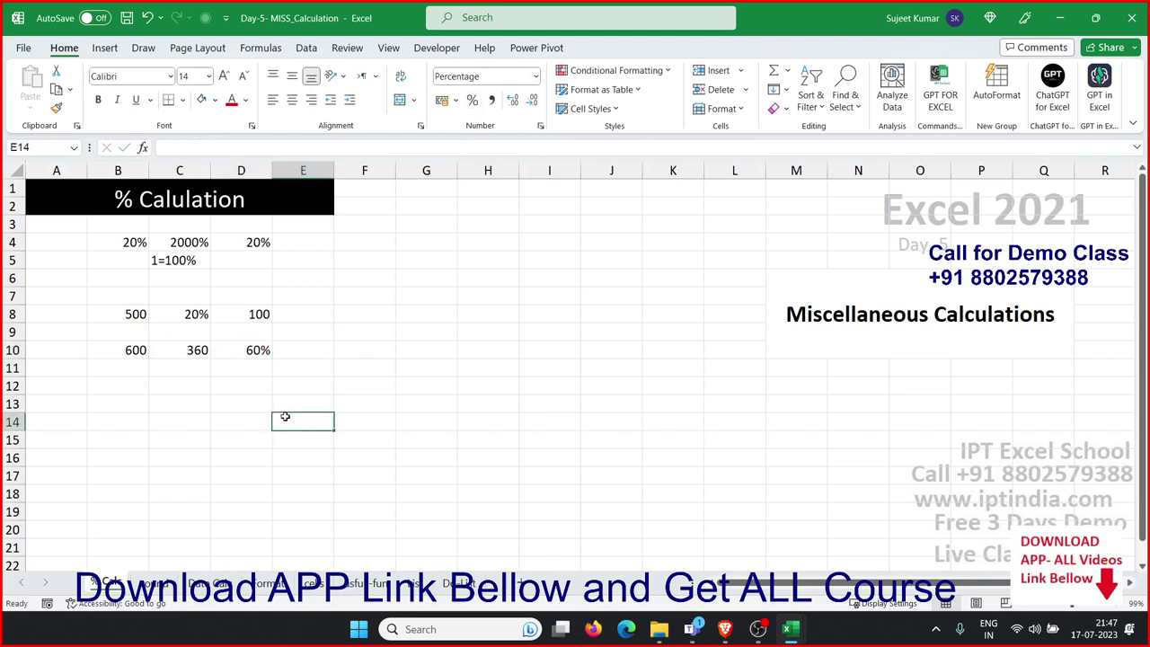
click(362, 345)
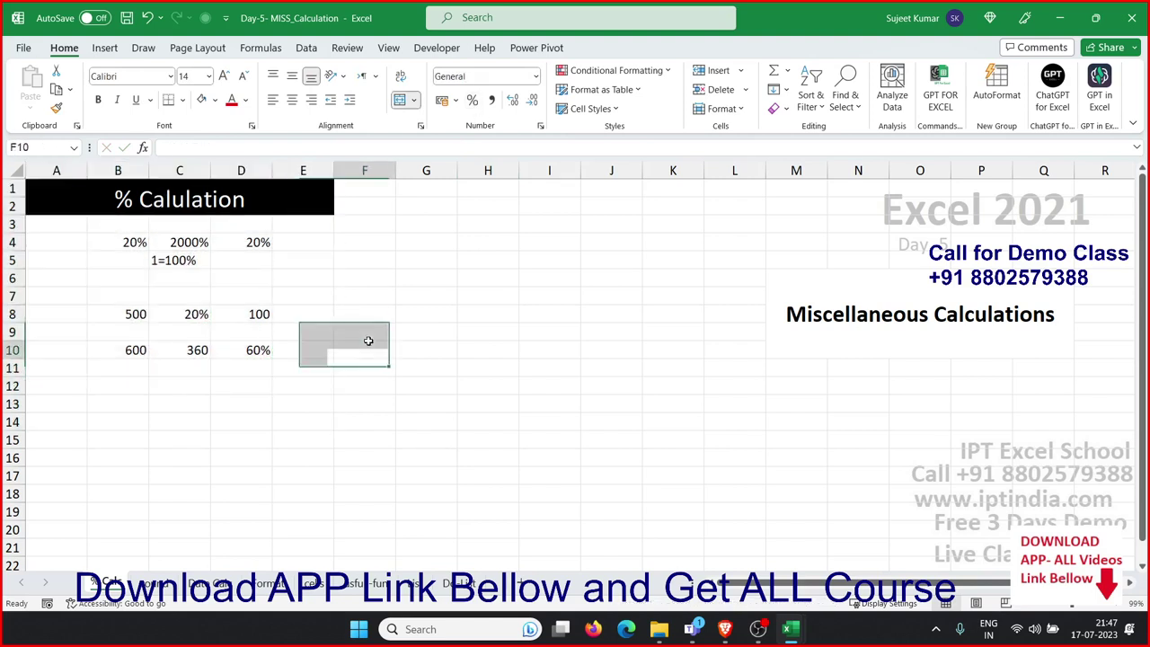
click(158, 583)
Clear the rounding results in C4:C5
click(243, 465)
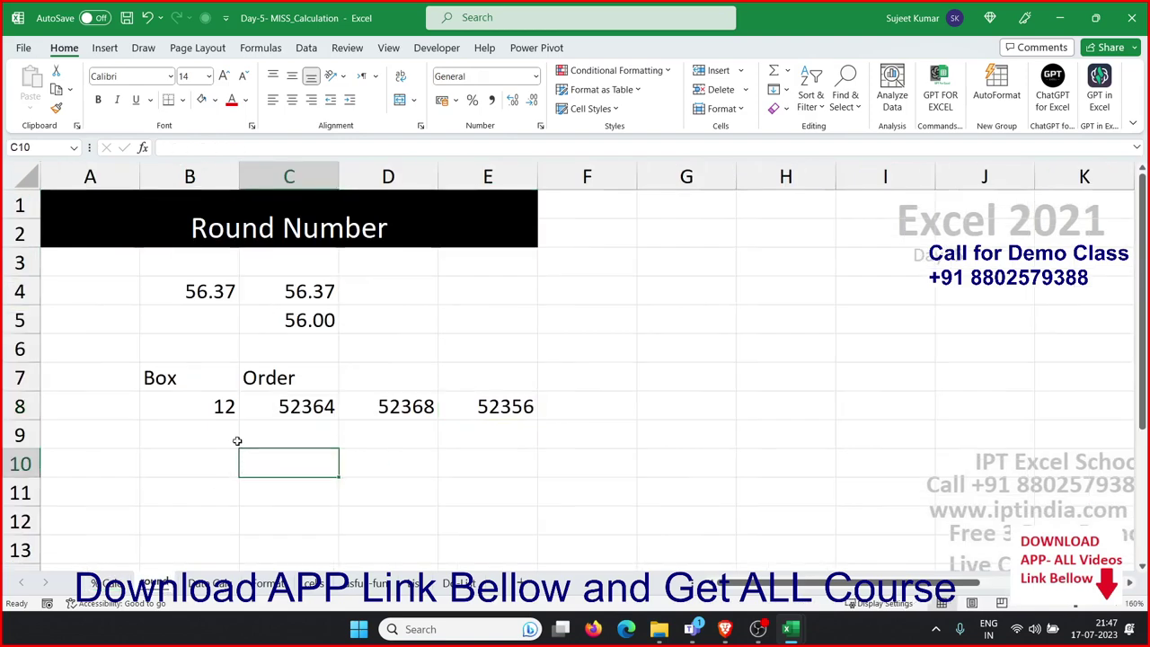
click(108, 349)
click(301, 299)
drag(301, 299, 301, 323)
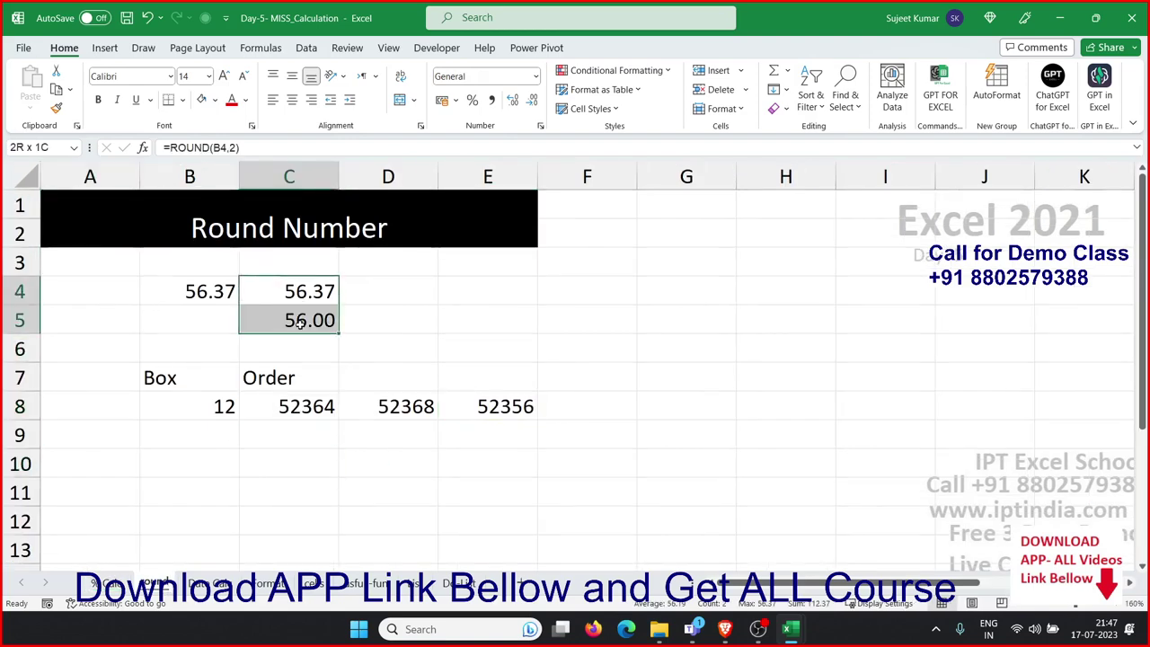
key(Delete)
key(Up)
key(Left)
key(Right)
key(Down)
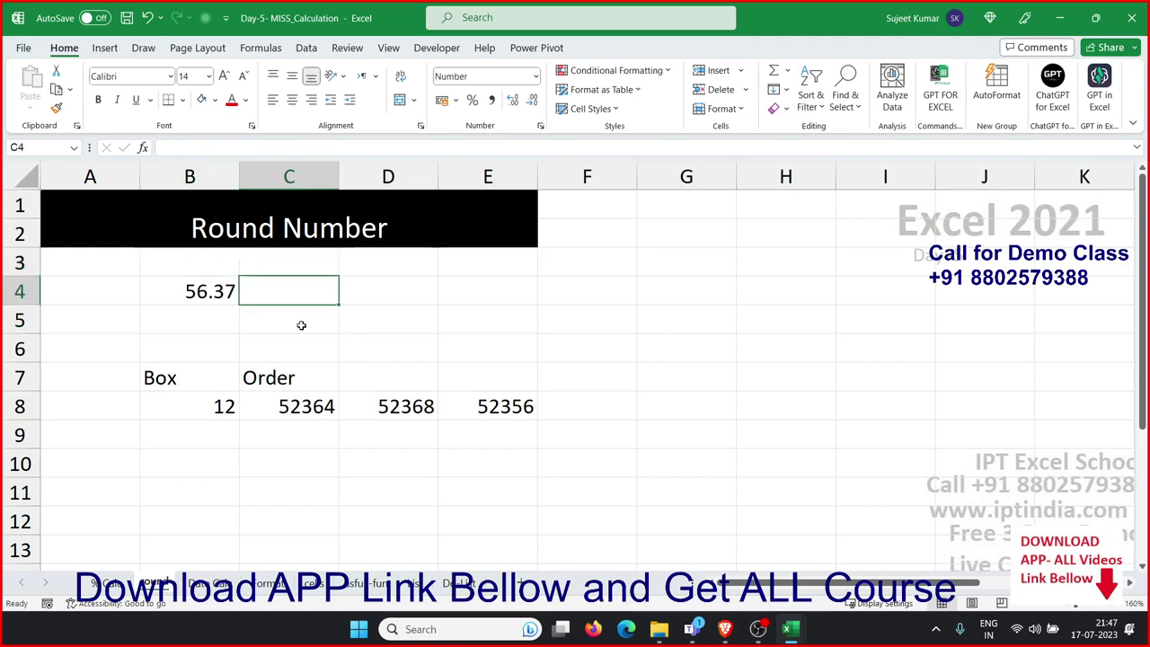
key(Left)
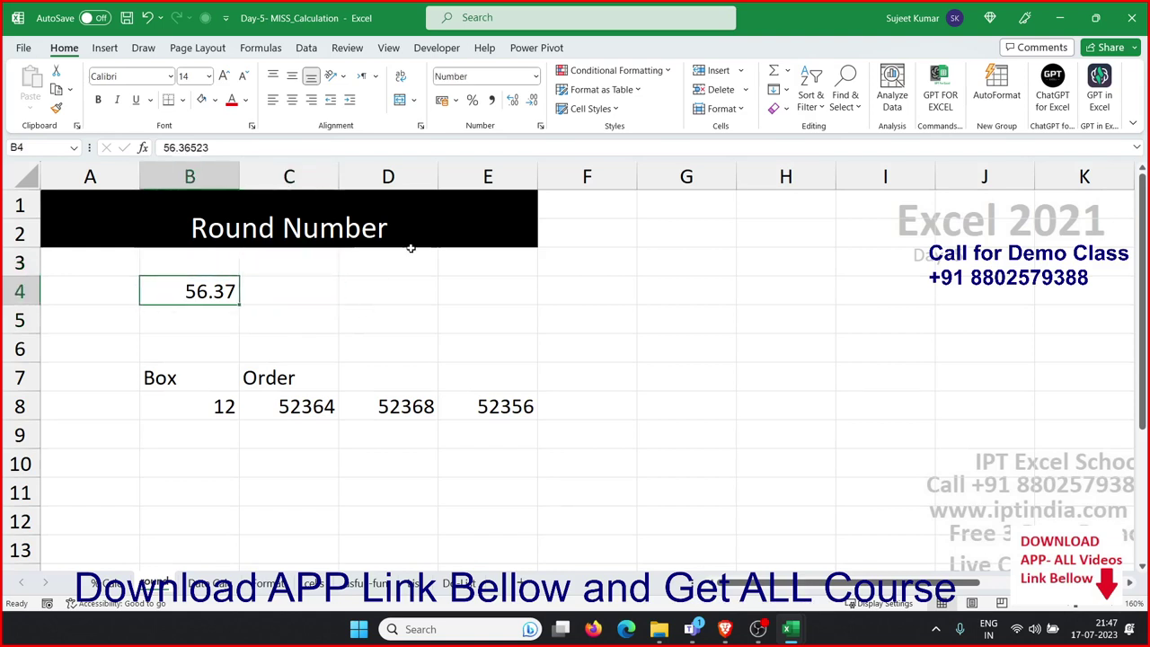
Adjust B4's displayed decimals until its full value 56.36523 shows
click(531, 102)
click(531, 102)
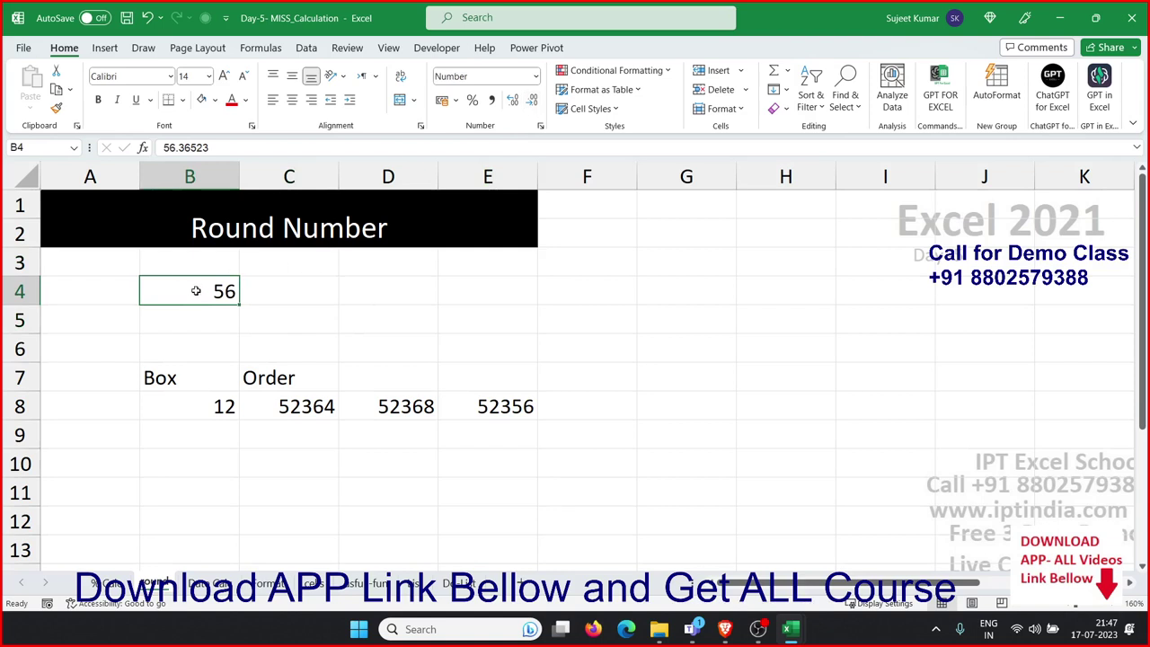
drag(215, 147, 33, 148)
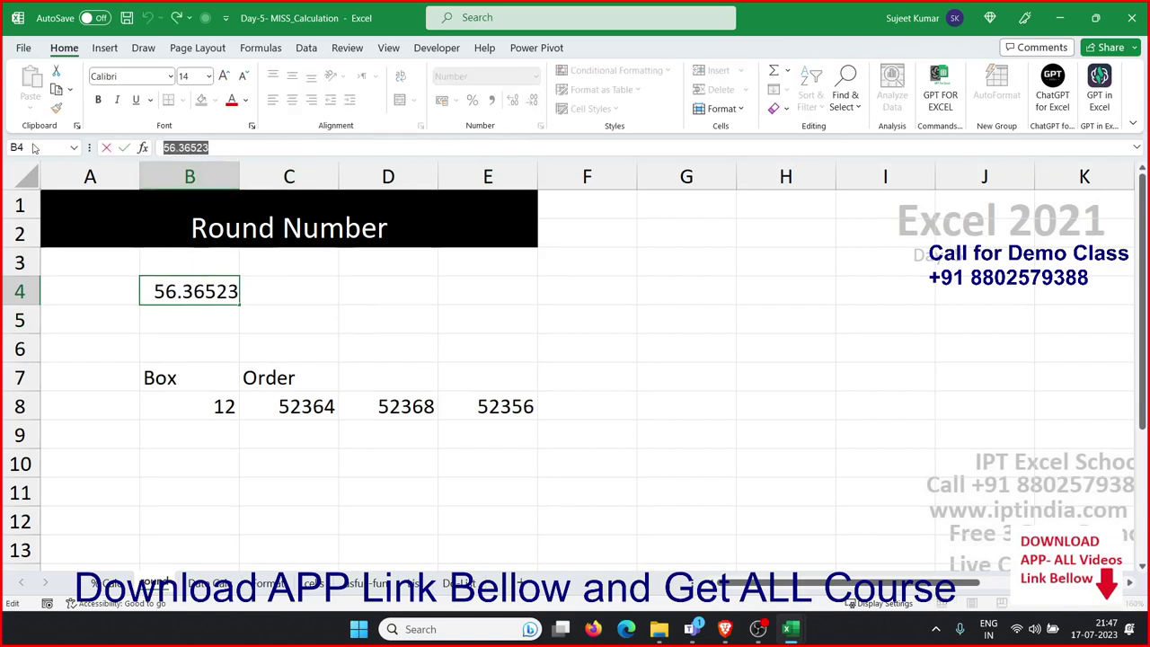
key(Escape)
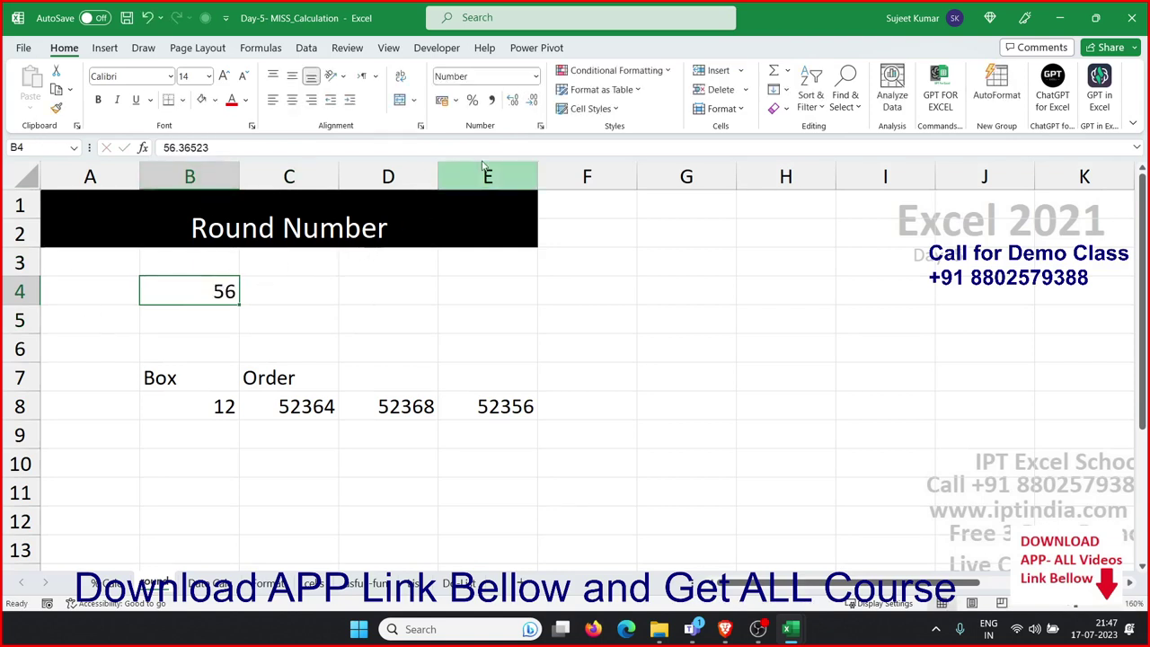
click(512, 101)
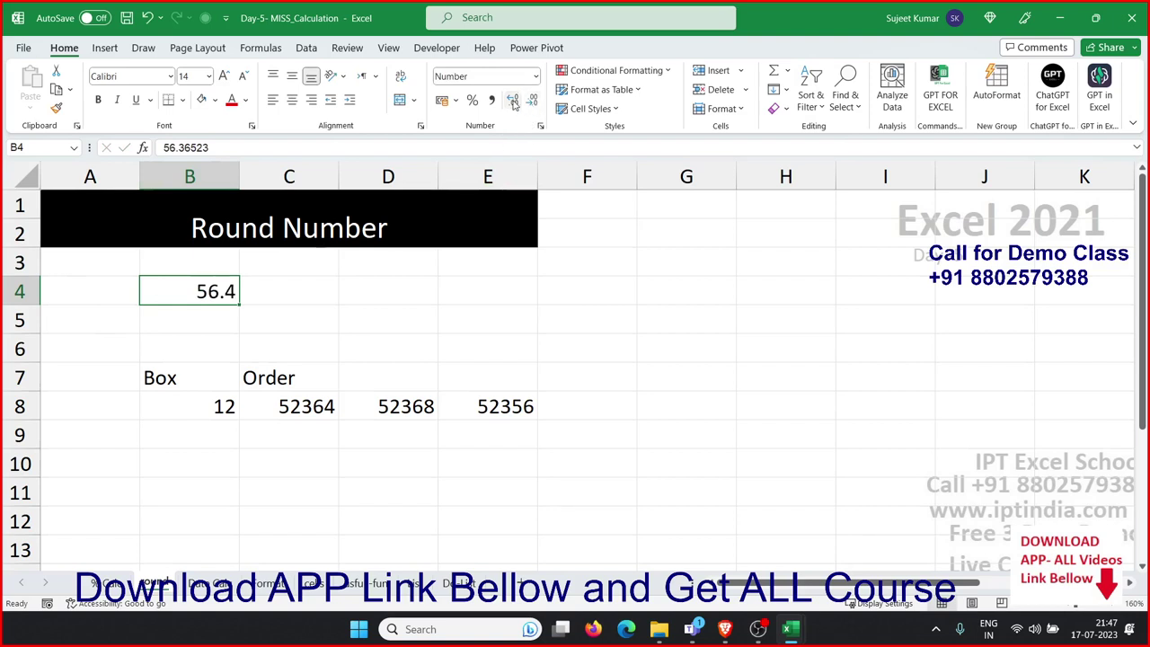
click(513, 102)
click(513, 101)
click(513, 101)
click(512, 101)
click(513, 102)
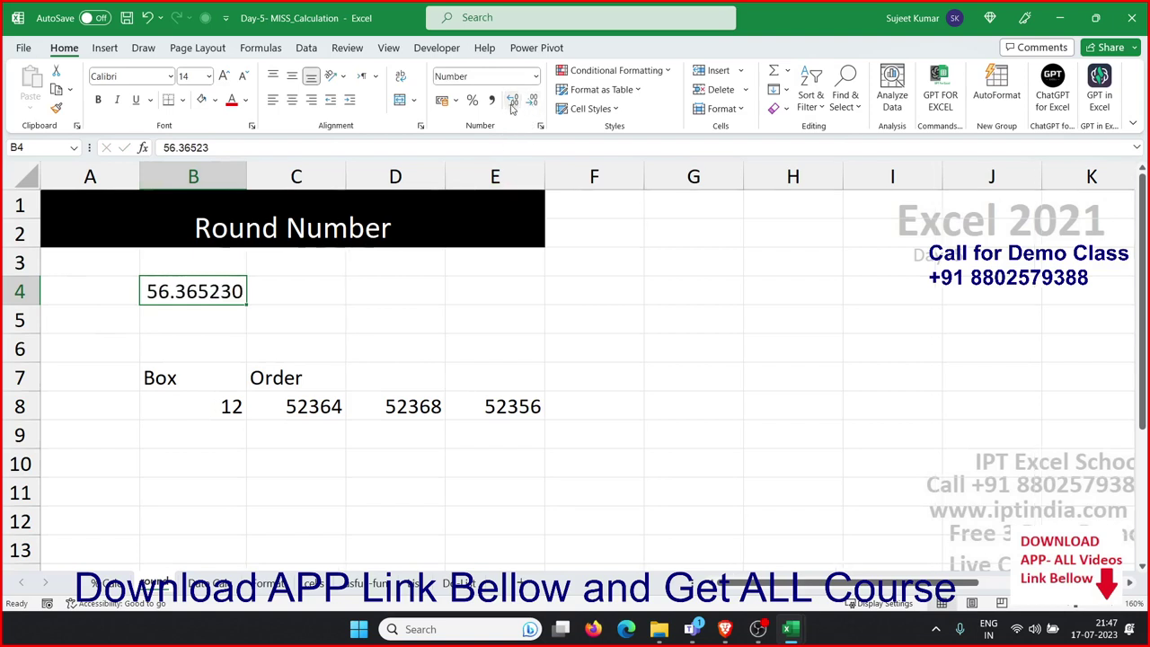
click(531, 100)
Enter =ROUND(B4,2) in C4
click(306, 300)
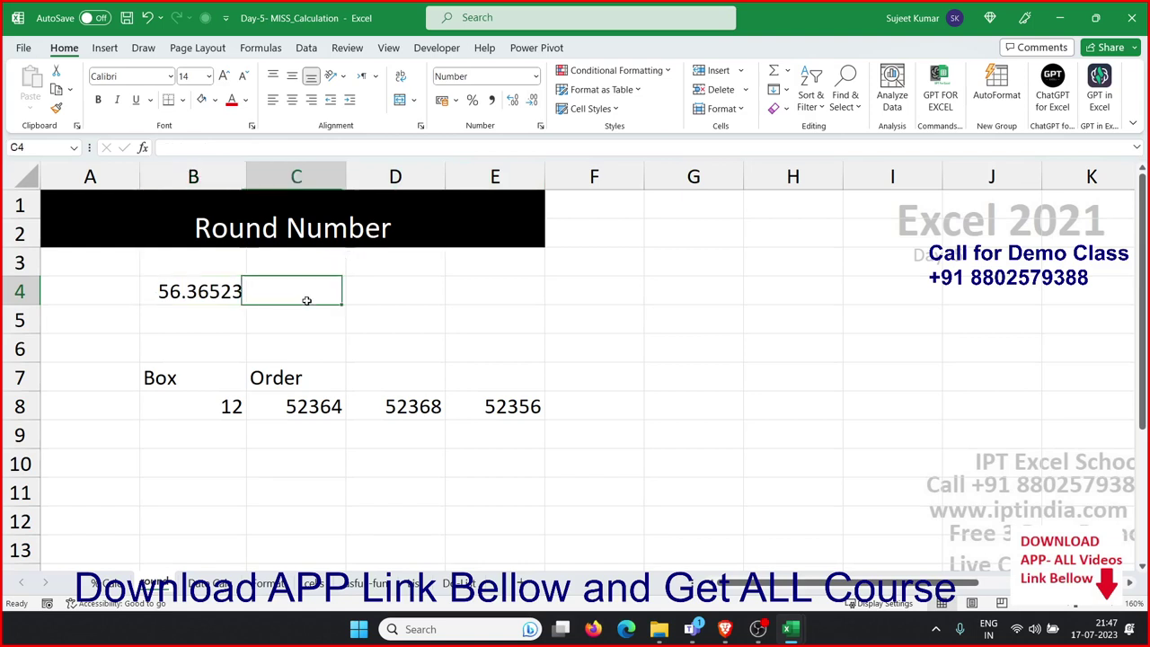
text(=rou)
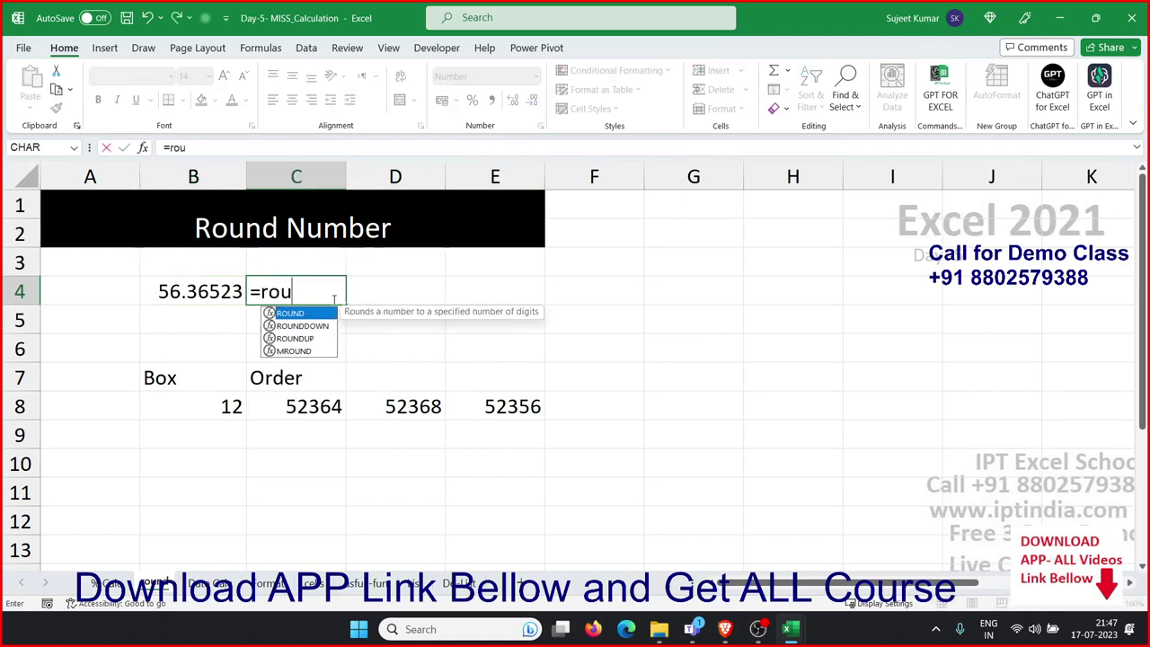
key(Tab)
key(Left)
text(,)
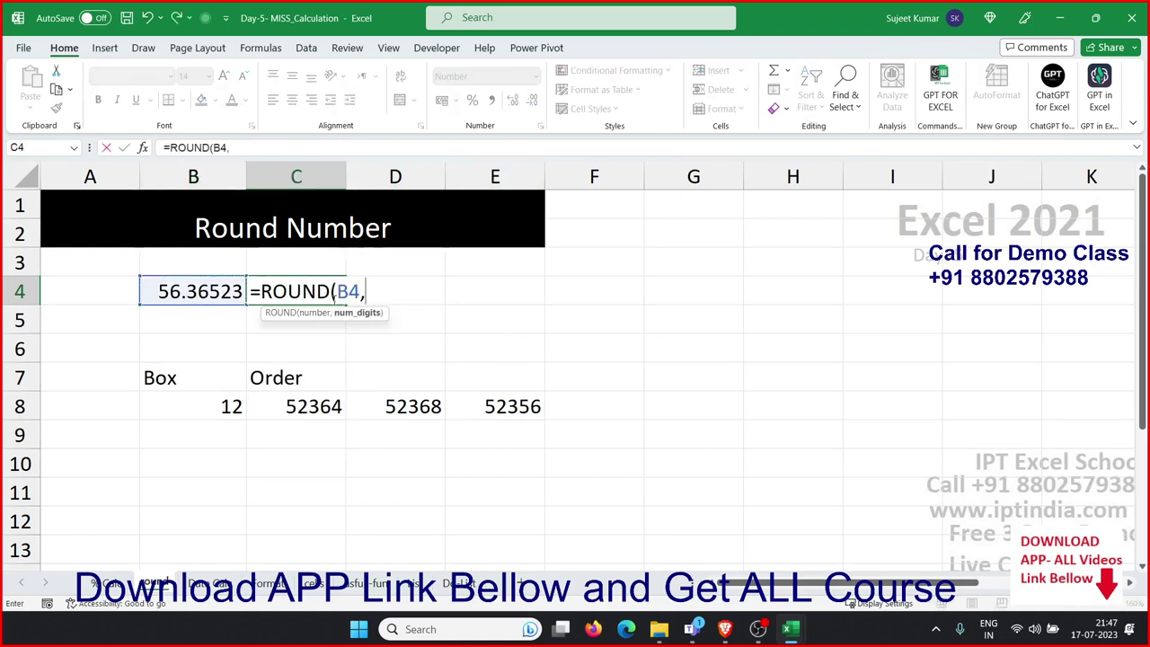
text(2)
text())
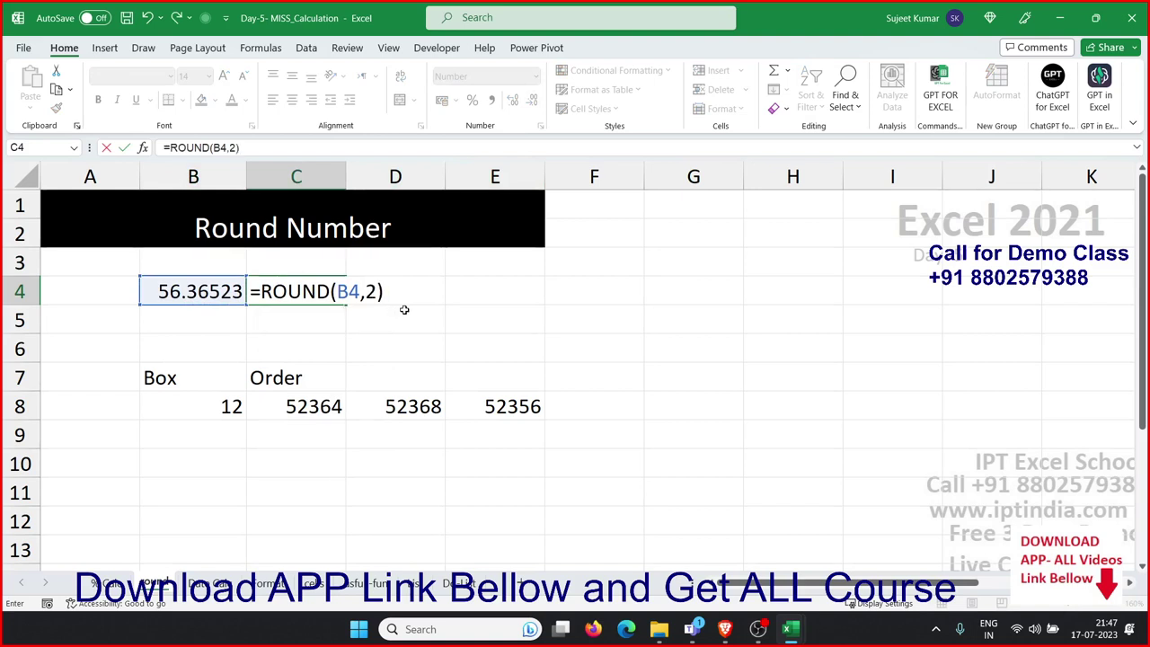
key(Return)
key(Up)
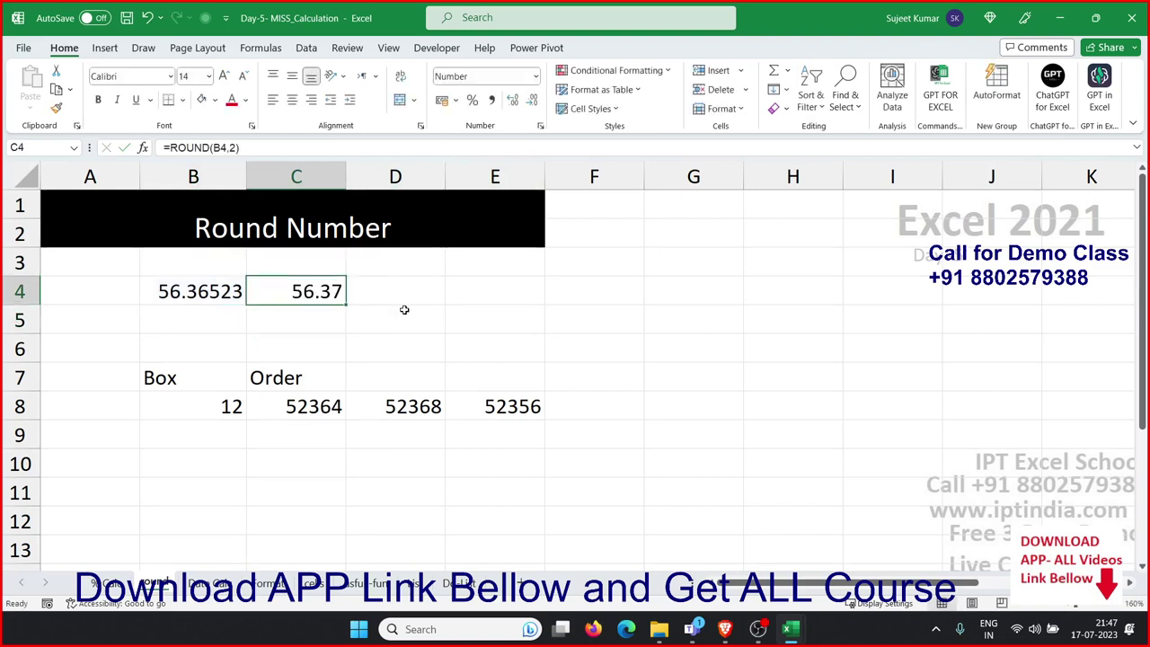
Change C4's formula to =ROUND(B4,0) to round to zero decimals
key(F2)
key(Left)
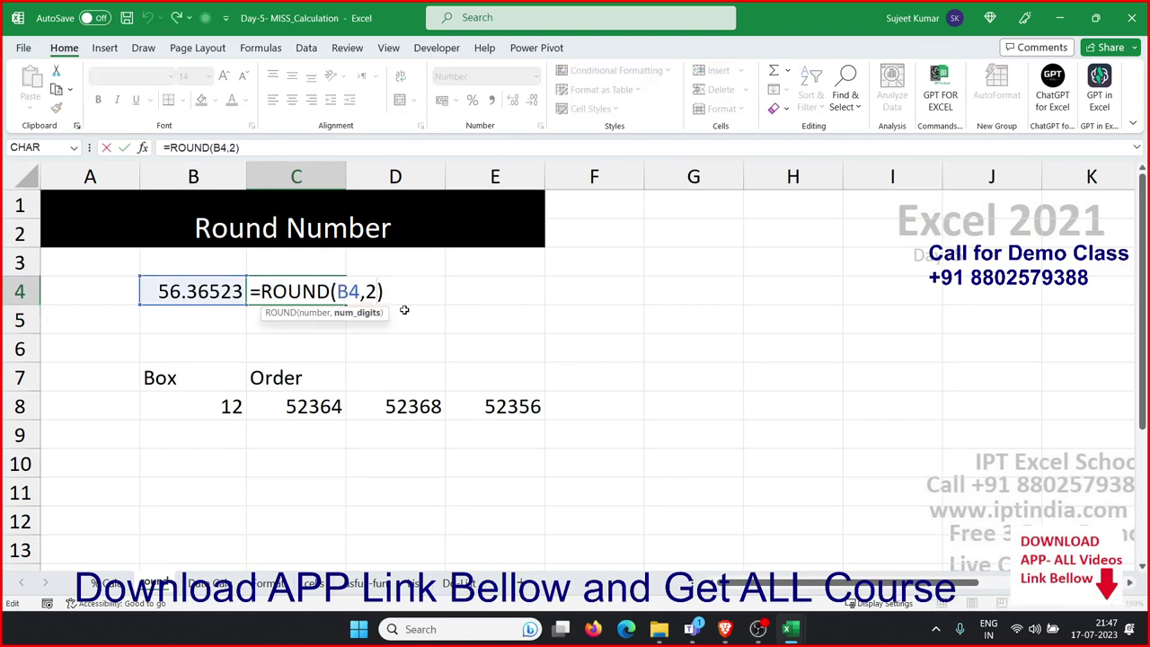
key(BackSpace)
text(0)
key(Return)
key(Up)
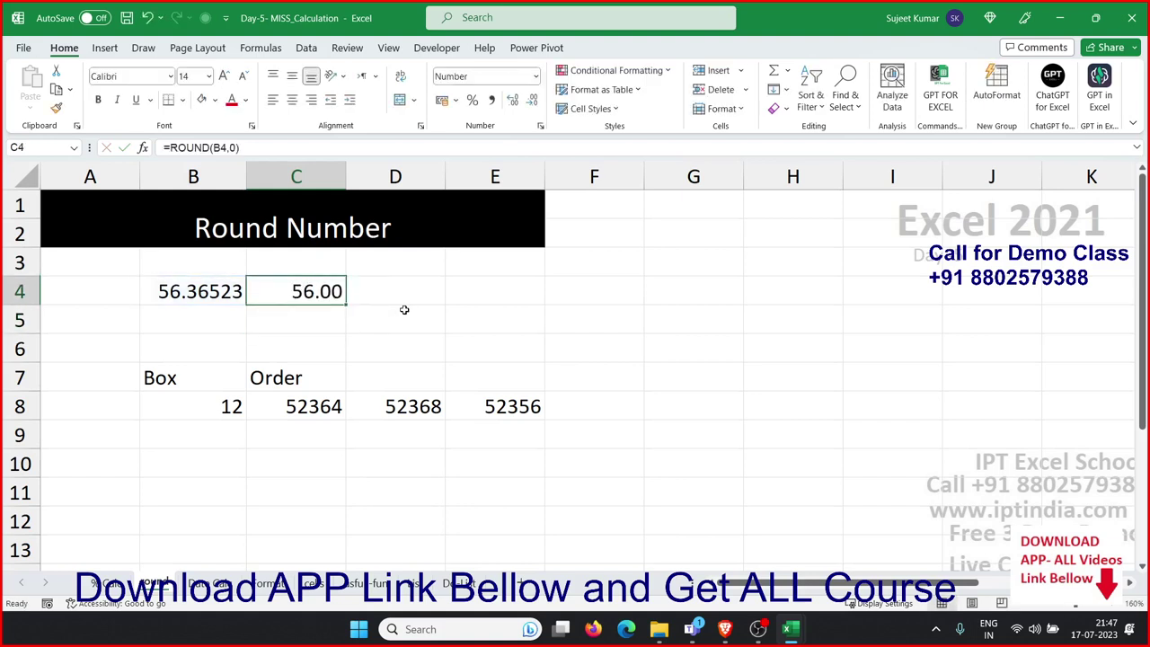
Change B4 to 56.76523 so C4 rounds up to 57.00
key(Left)
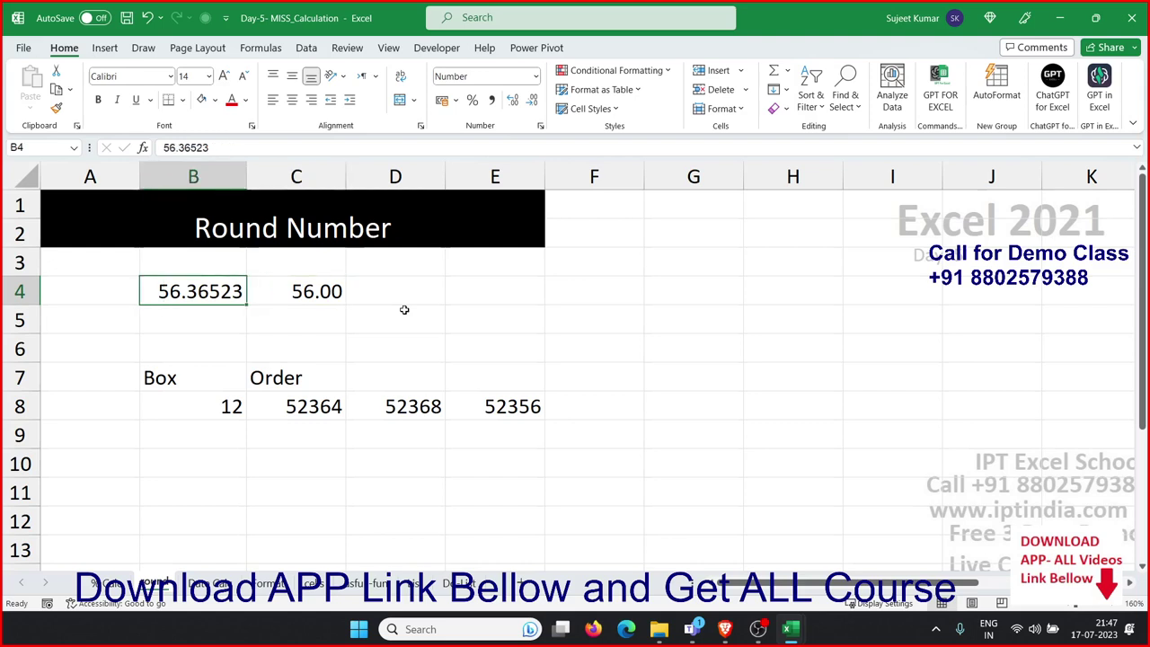
click(179, 147)
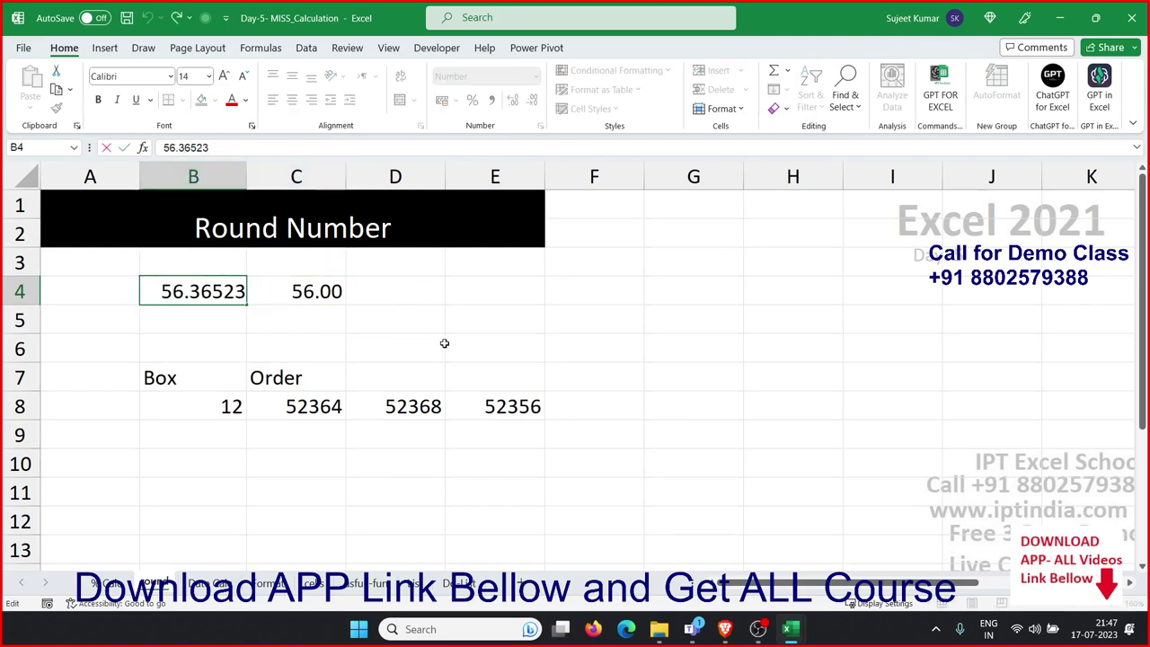
key(BackSpace)
text(7)
key(Return)
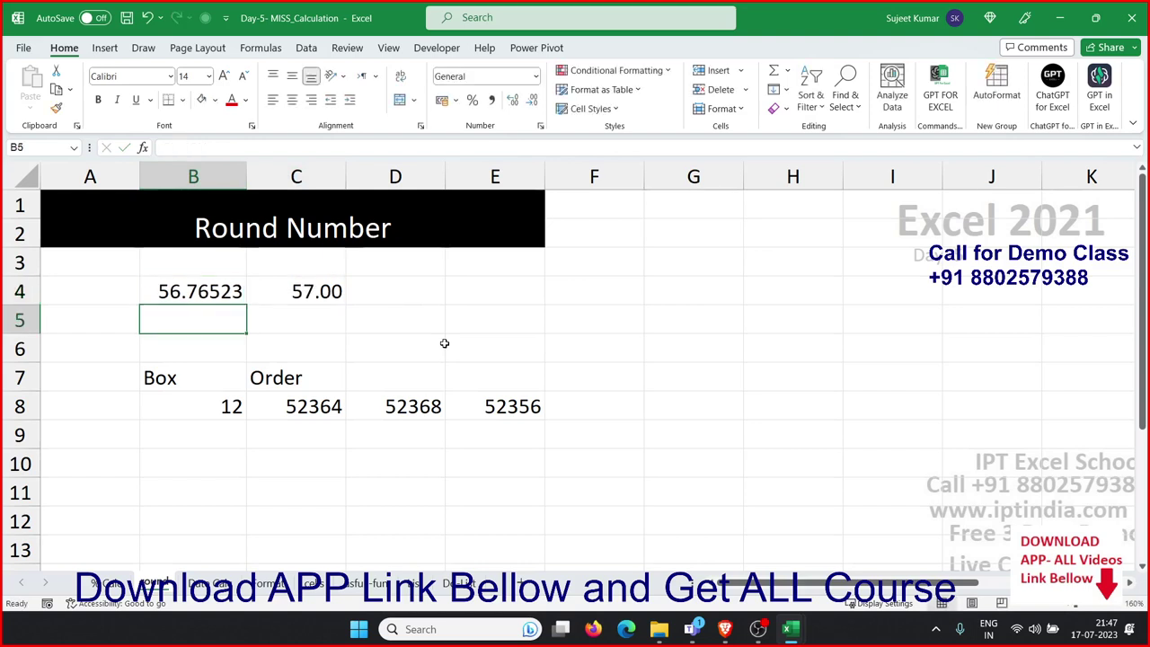
Review row 8's Box 12 and Order 52364 values and clear the D8:E8 results
key(Down)
key(Down)
key(Down)
key(Right)
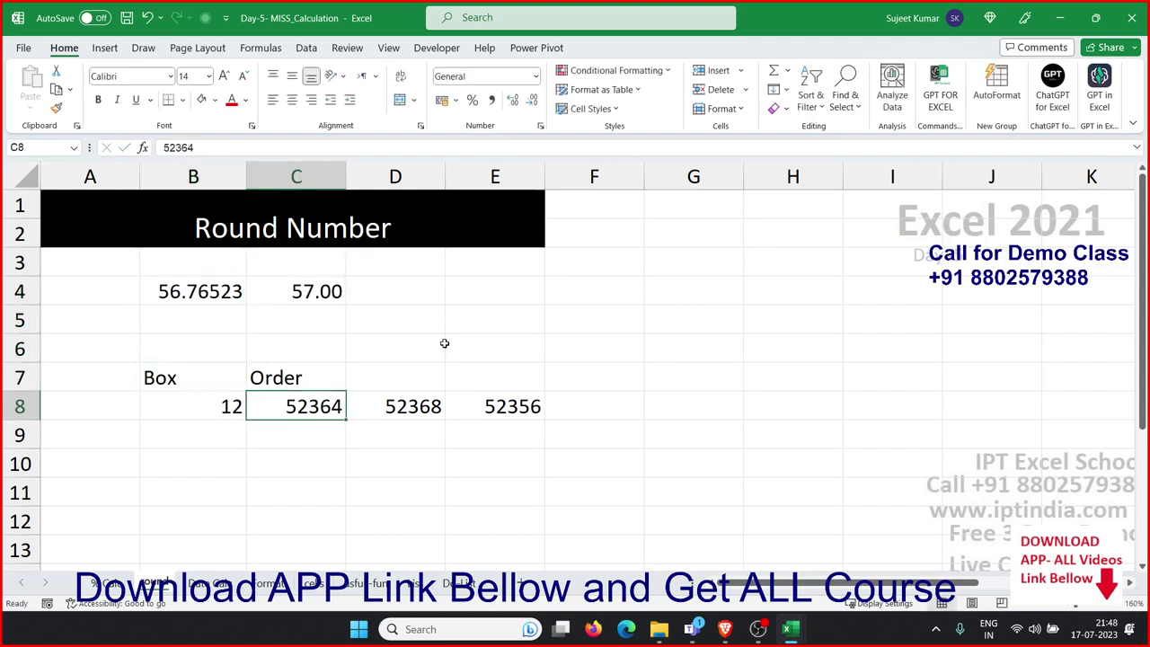
key(Left)
key(Left)
key(Right)
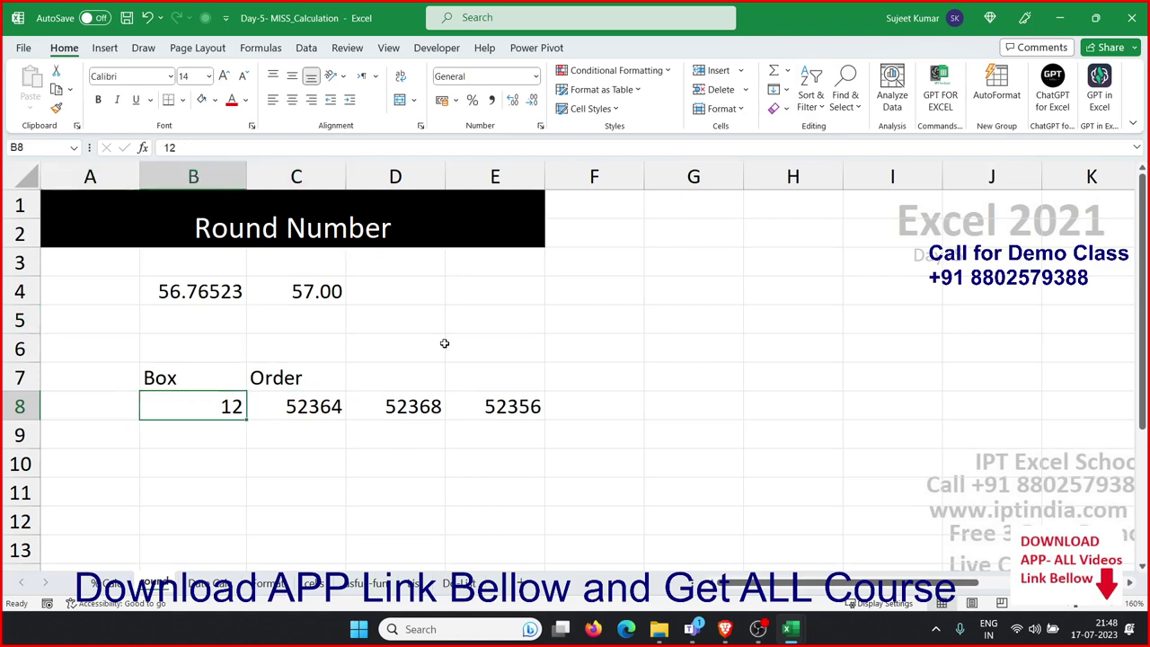
key(Right)
key(Right)
key(Right)
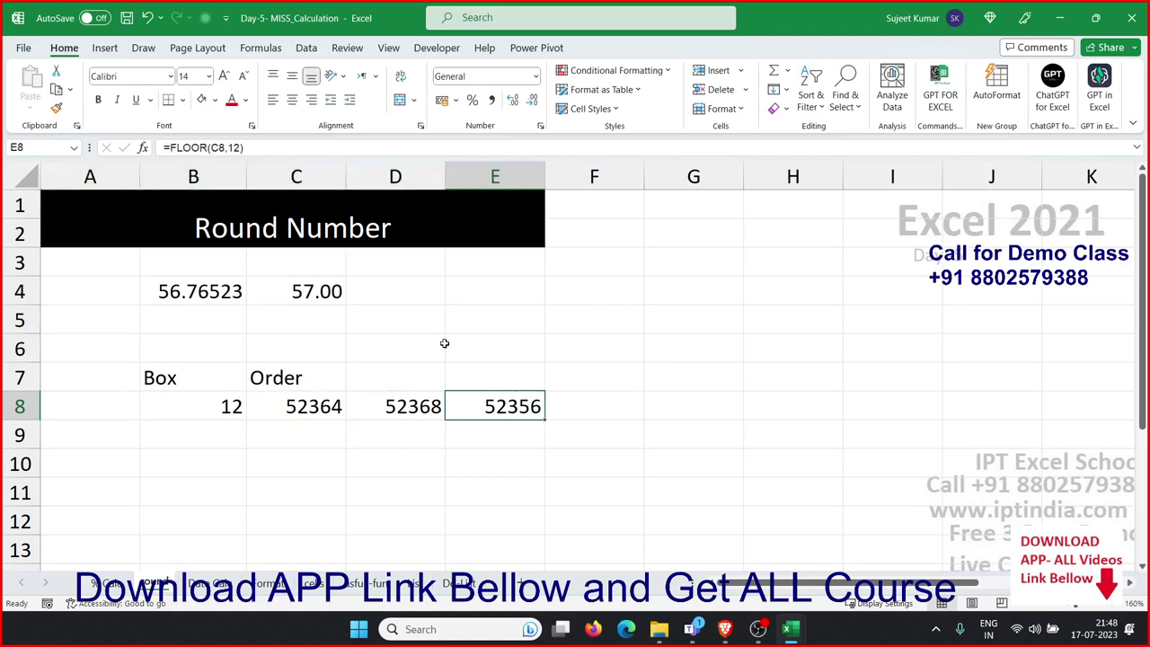
key(Left)
key(Left)
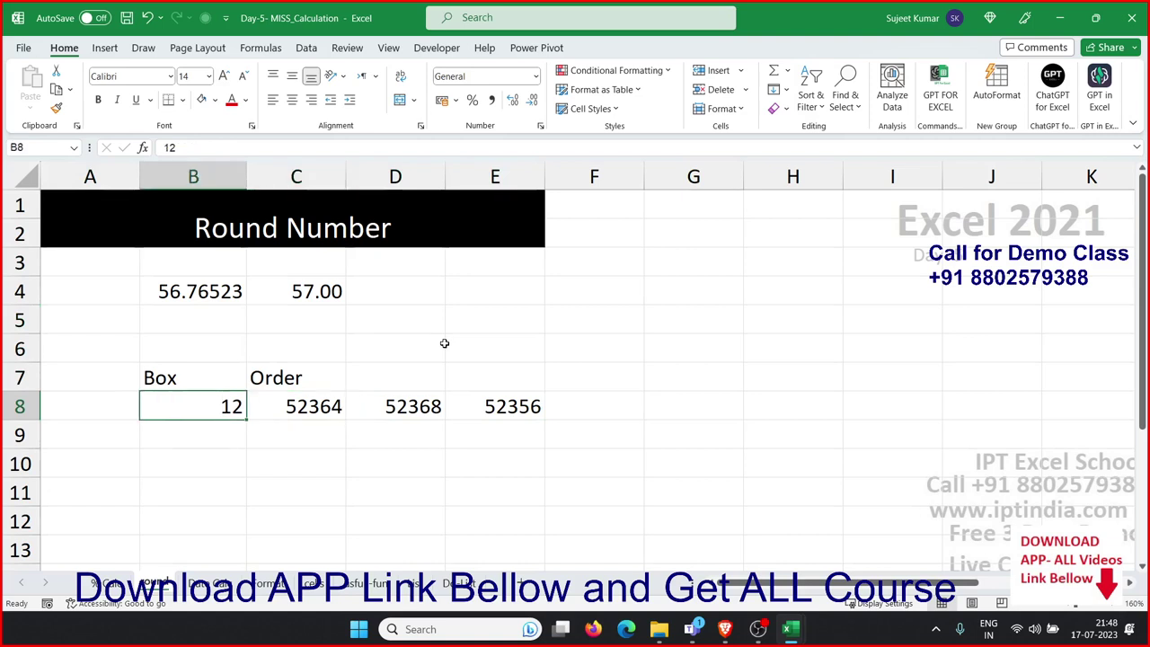
key(Up)
key(Down)
key(Right)
key(Right)
key(shift+Right)
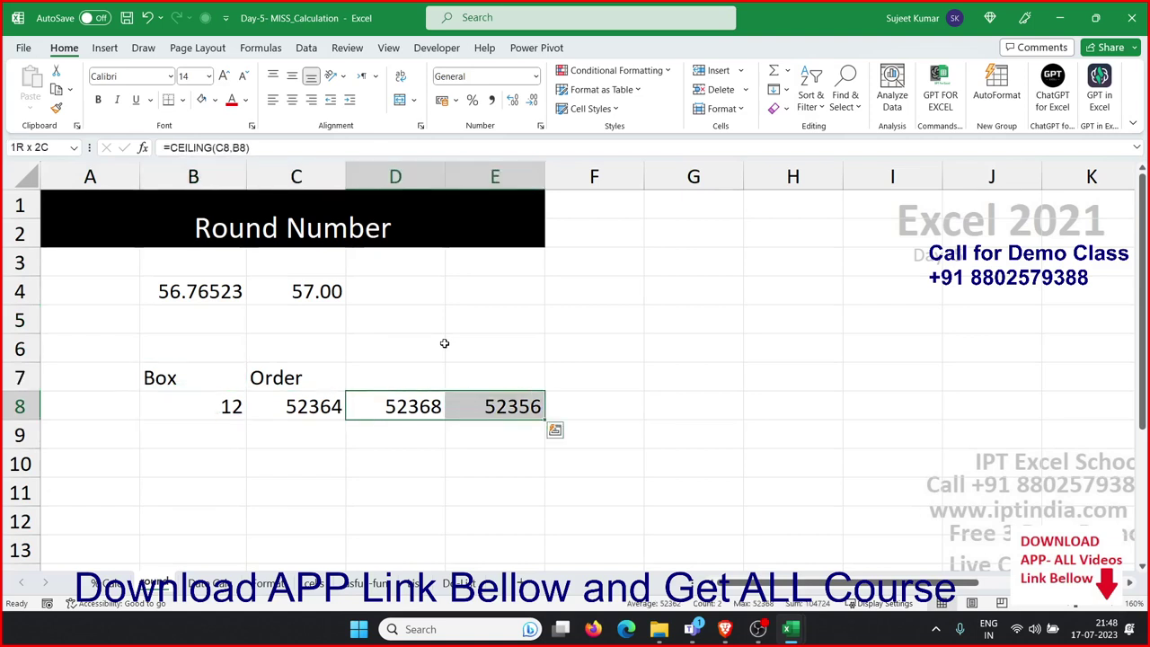
key(Delete)
key(Left)
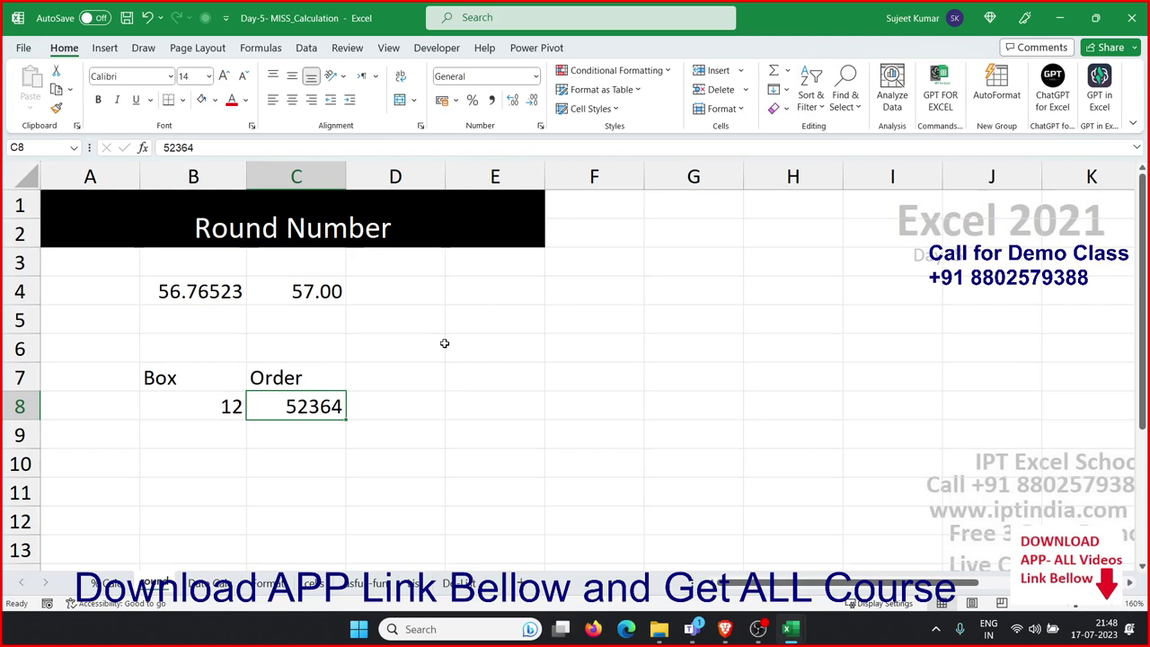
key(Right)
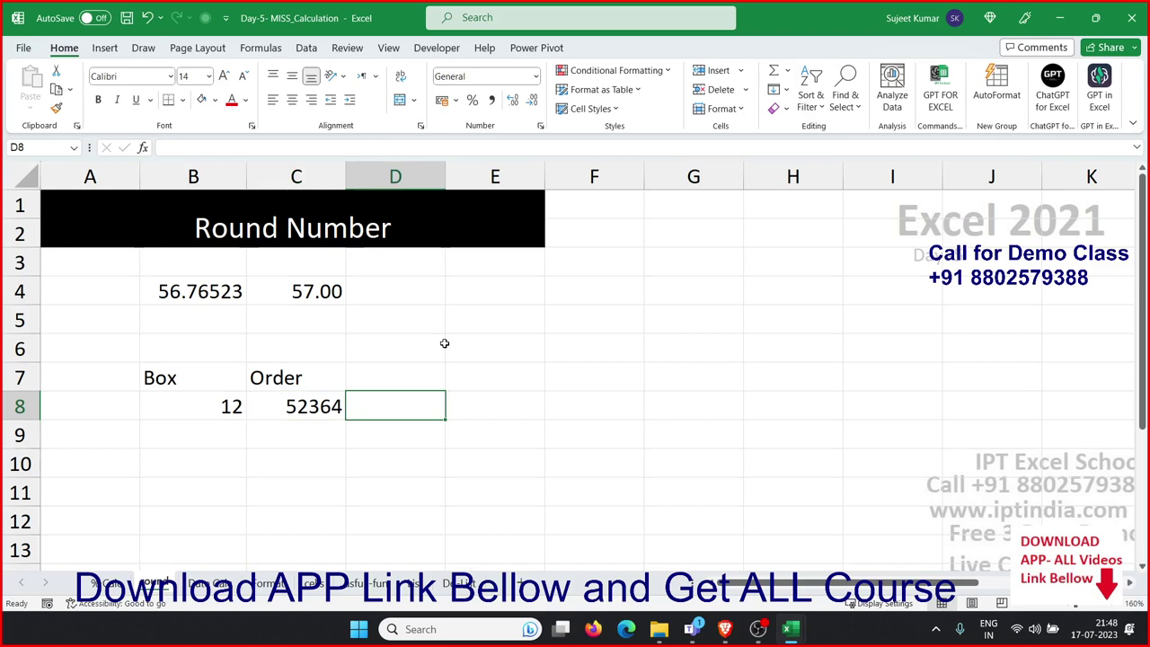
Enter =CEILING(C8,12) in D8, rounding the 52364 order up to 52368
text(=)
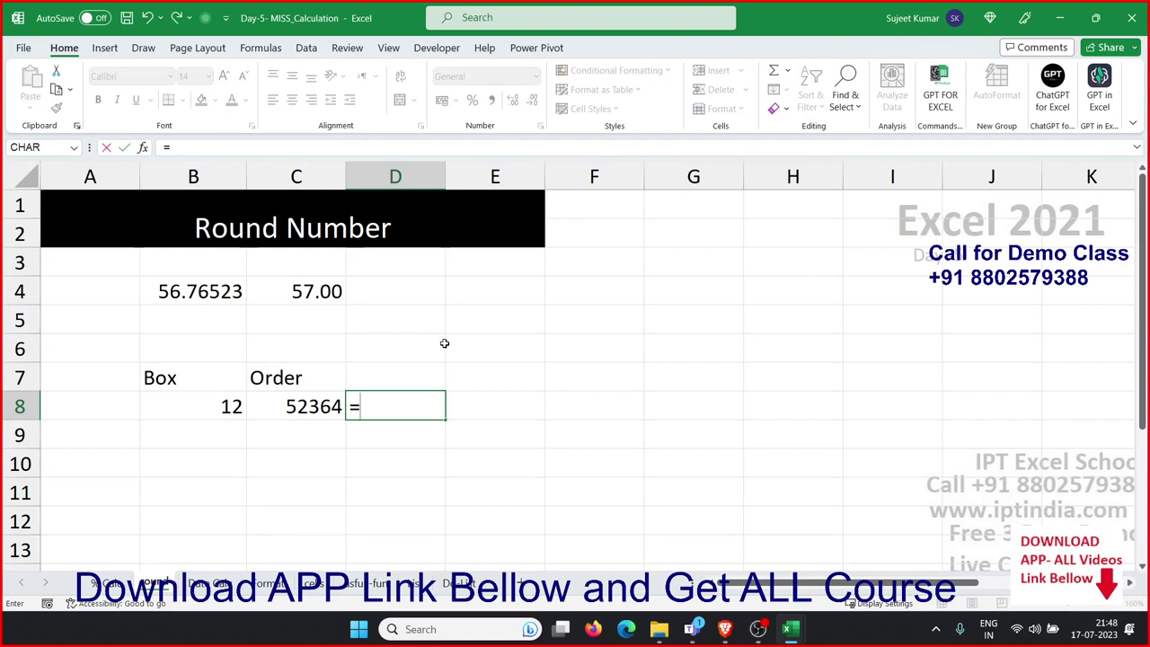
text(cel)
key(BackSpace)
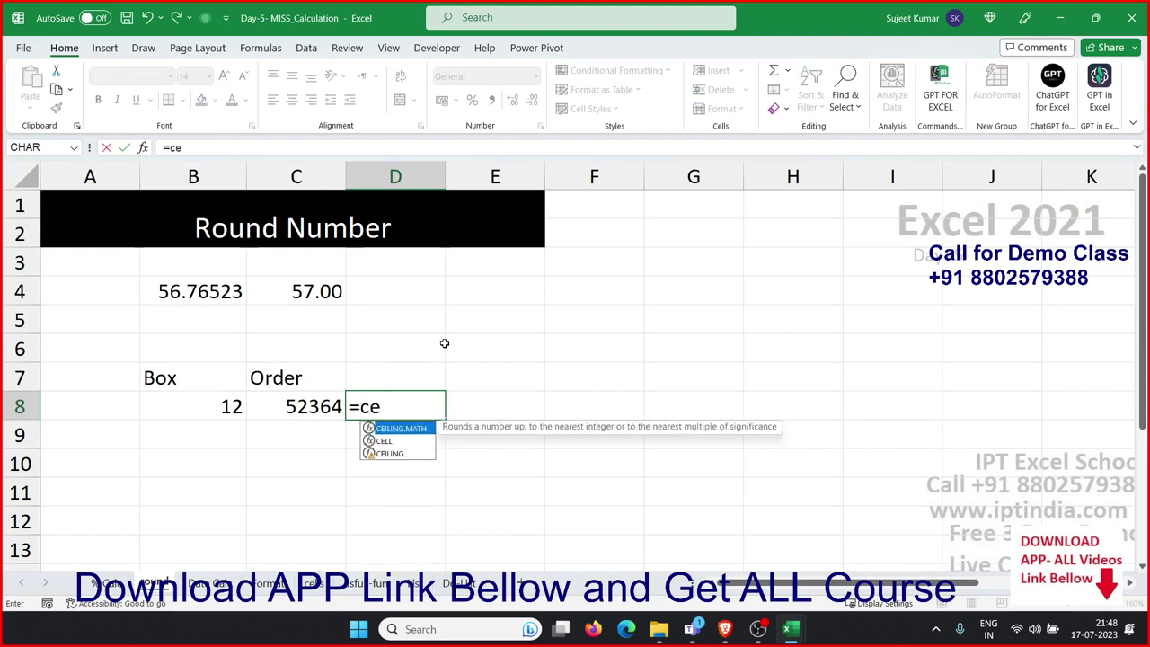
key(Down)
key(Down)
key(Tab)
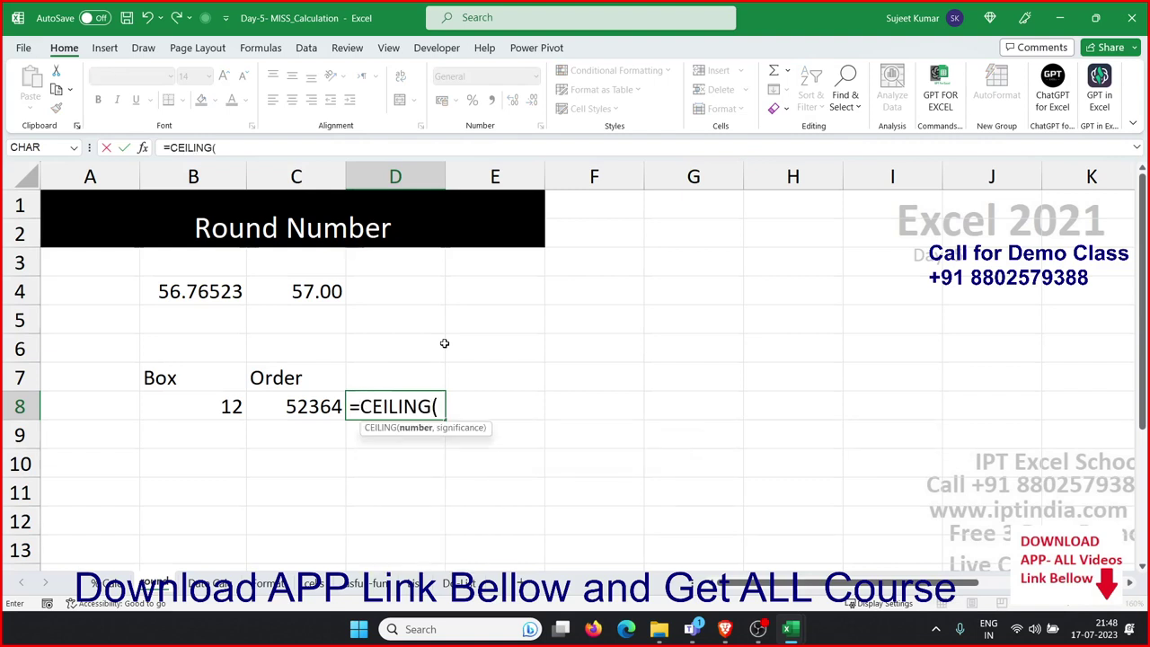
key(Left)
text(,)
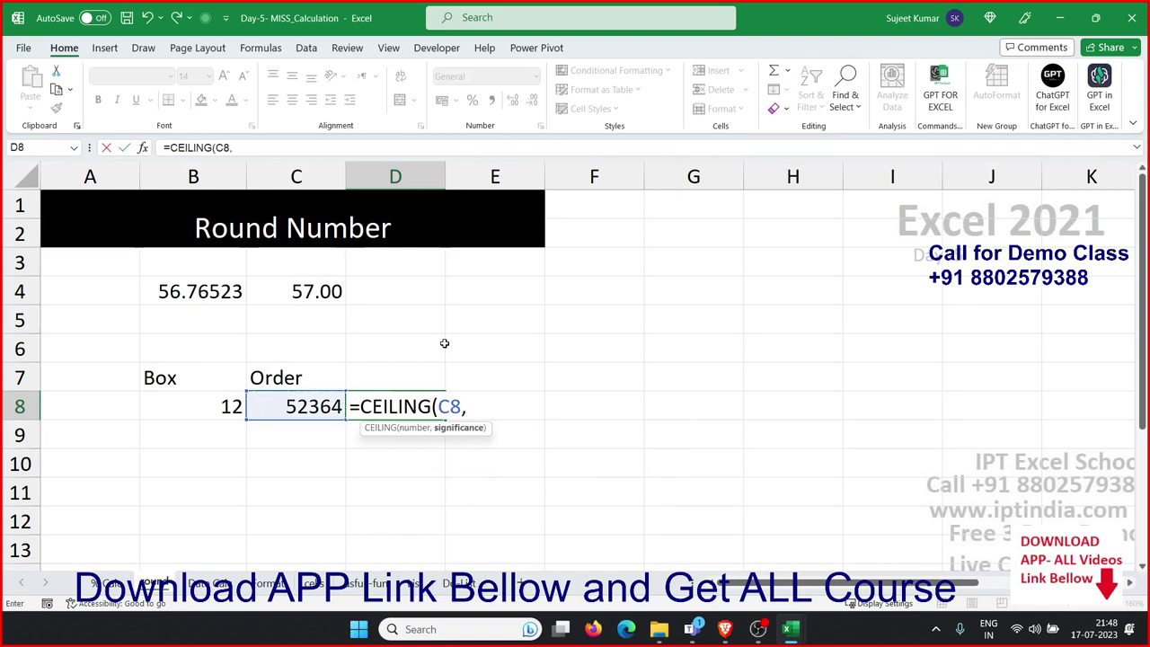
text(12))
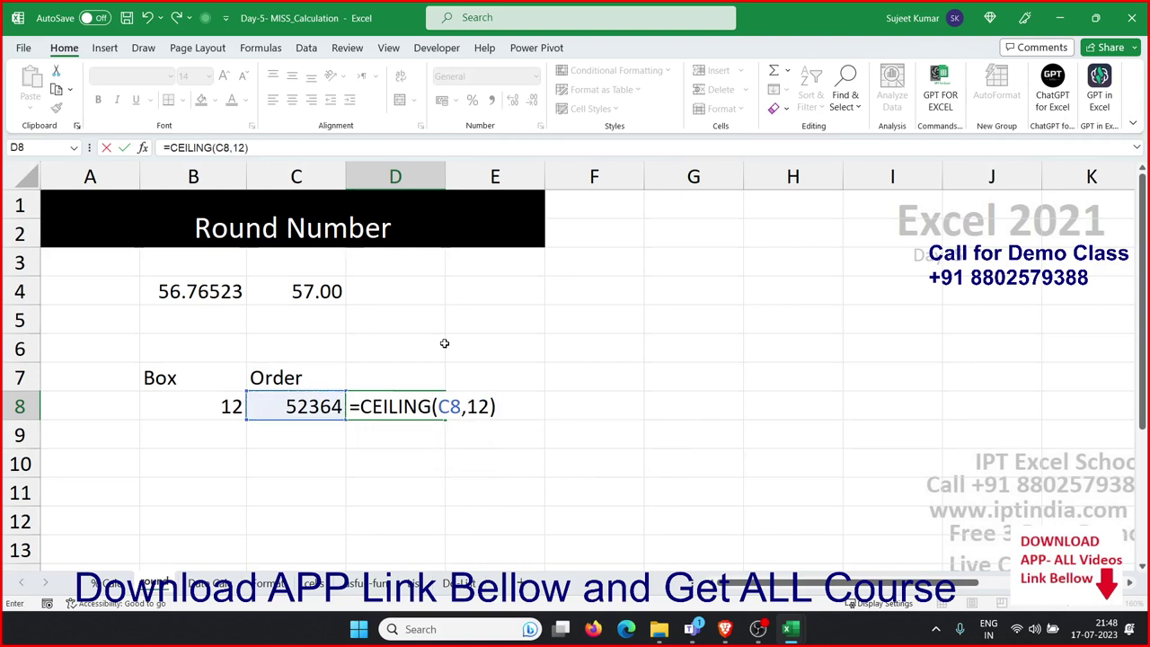
key(Return)
key(Up)
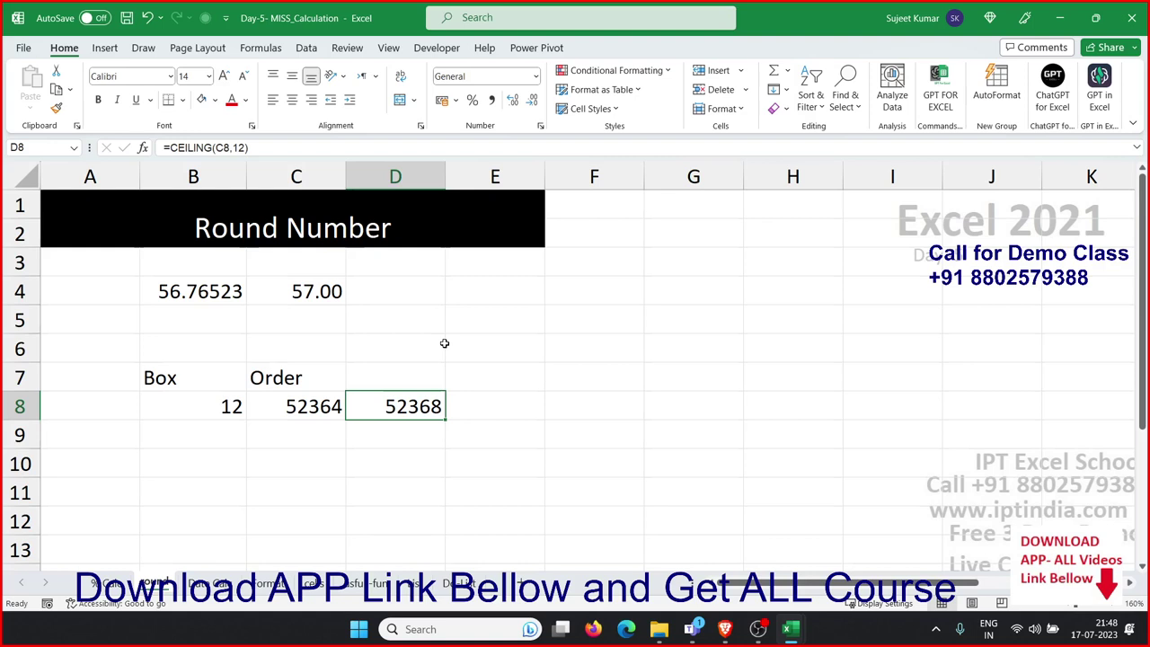
Enter =FLOOR(C8,12) in E8 to round the order down to 52356
key(Right)
text(=fl)
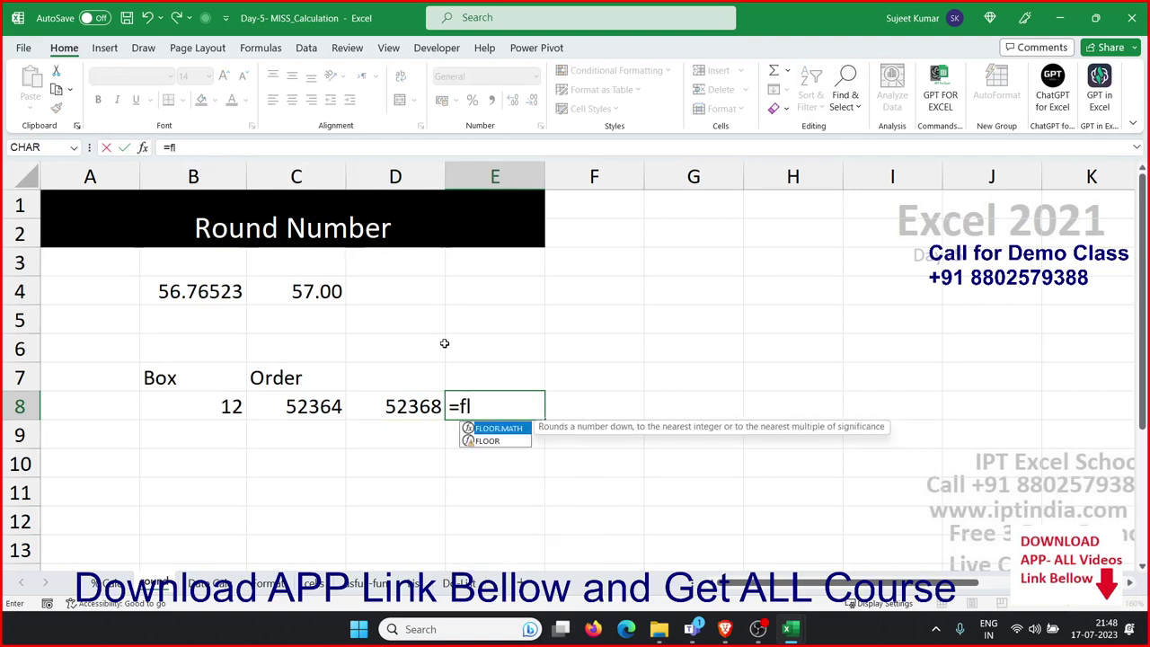
text(o)
key(Down)
key(Tab)
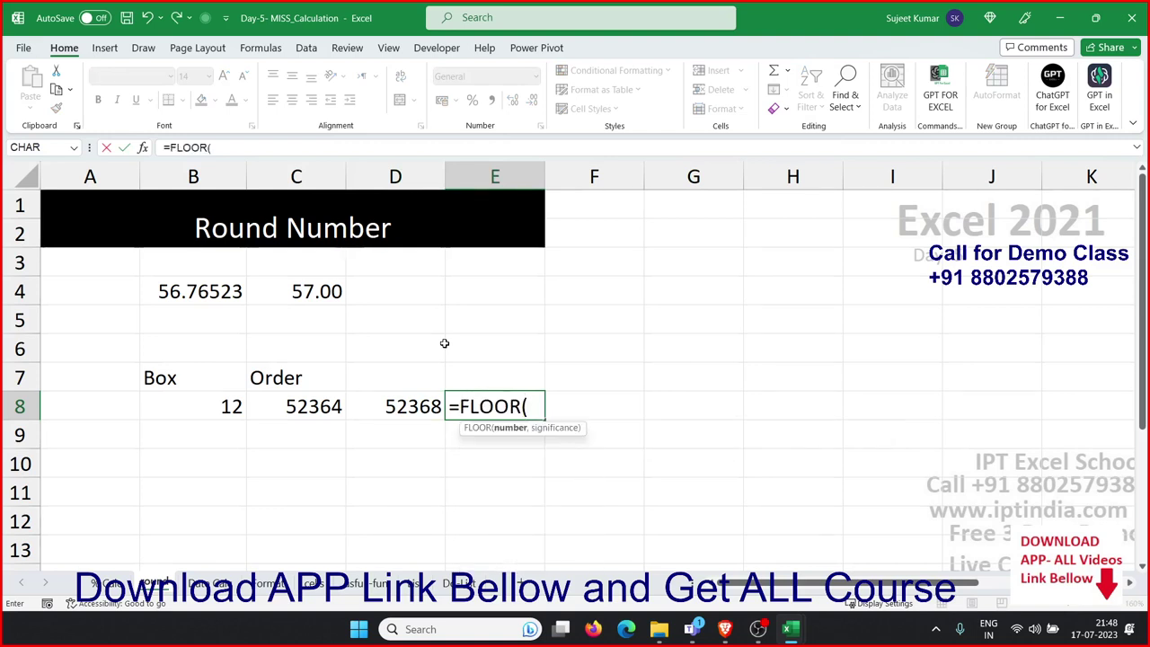
key(Left)
key(Left)
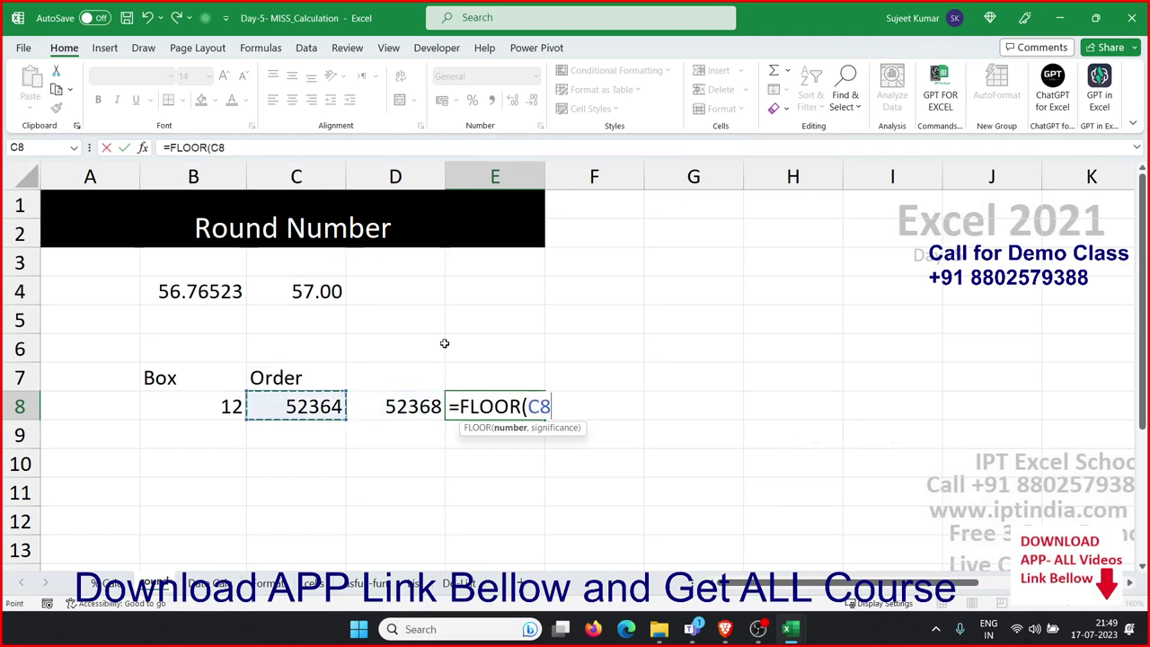
text(,12))
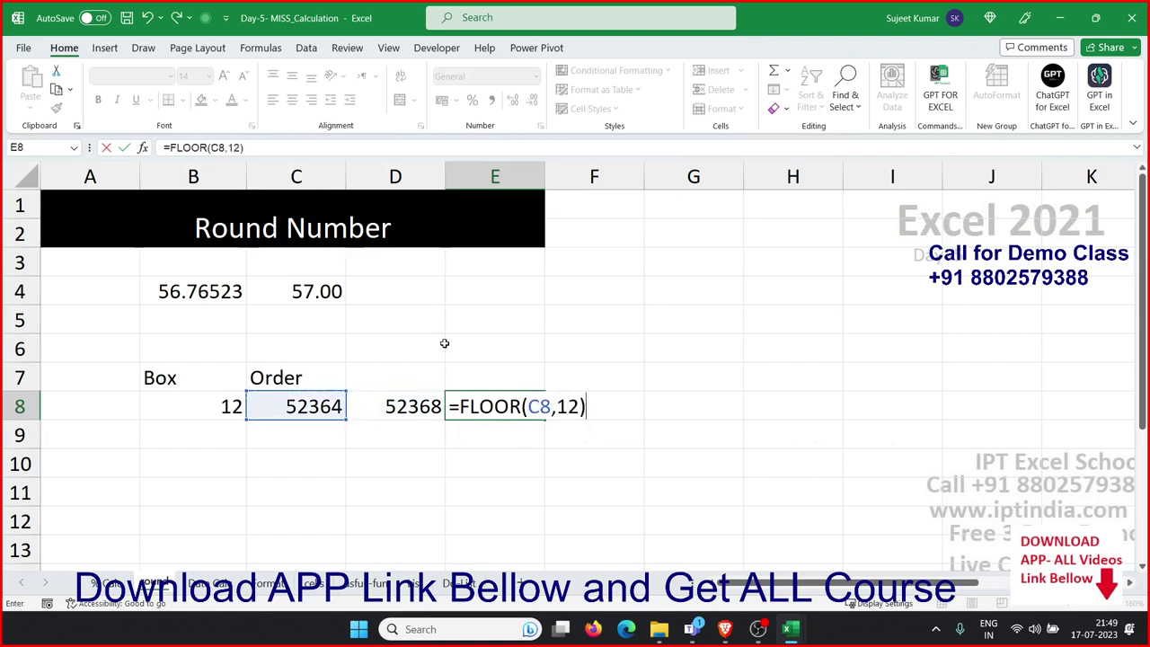
key(Return)
Review the ROUND formula in C4, CEILING in D8 and FLOOR in E8
click(345, 297)
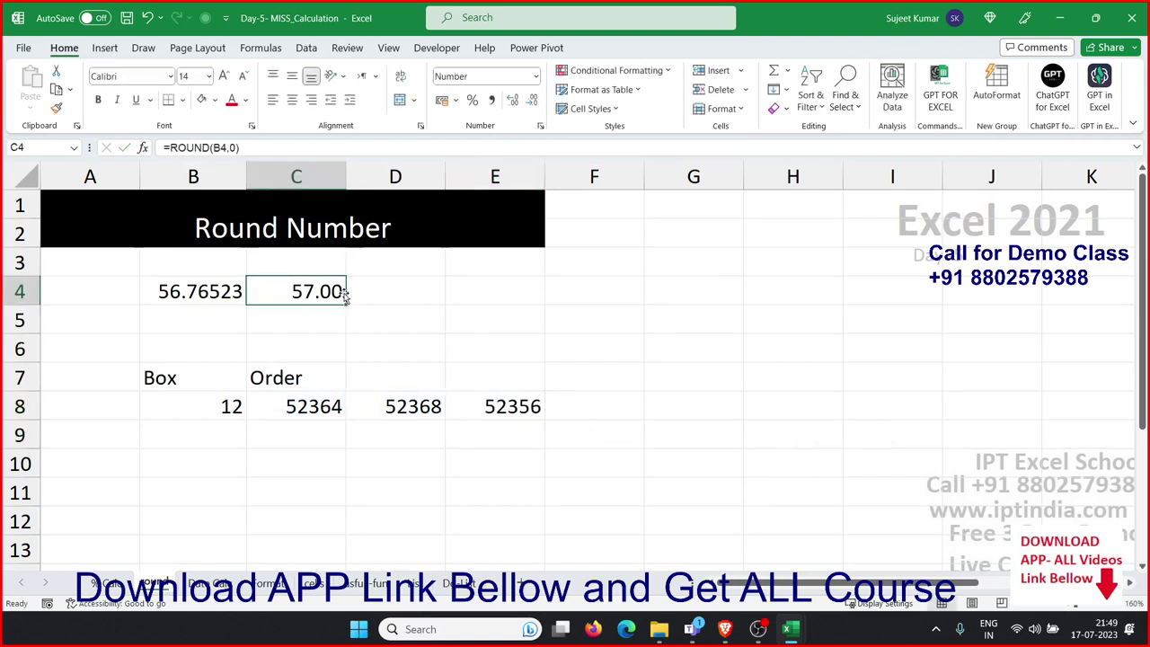
double_click(345, 296)
click(411, 405)
double_click(431, 406)
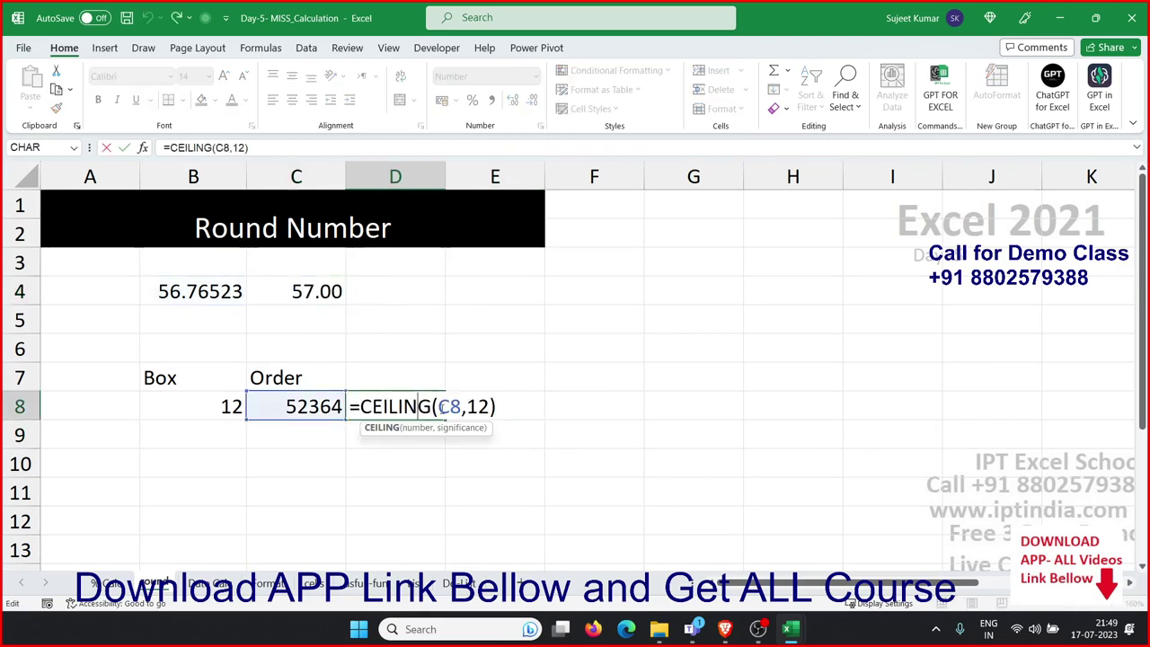
key(Escape)
click(495, 406)
double_click(494, 406)
On the Date & time Calculation sheet, delete the old dates and times in A3:F11
key(Escape)
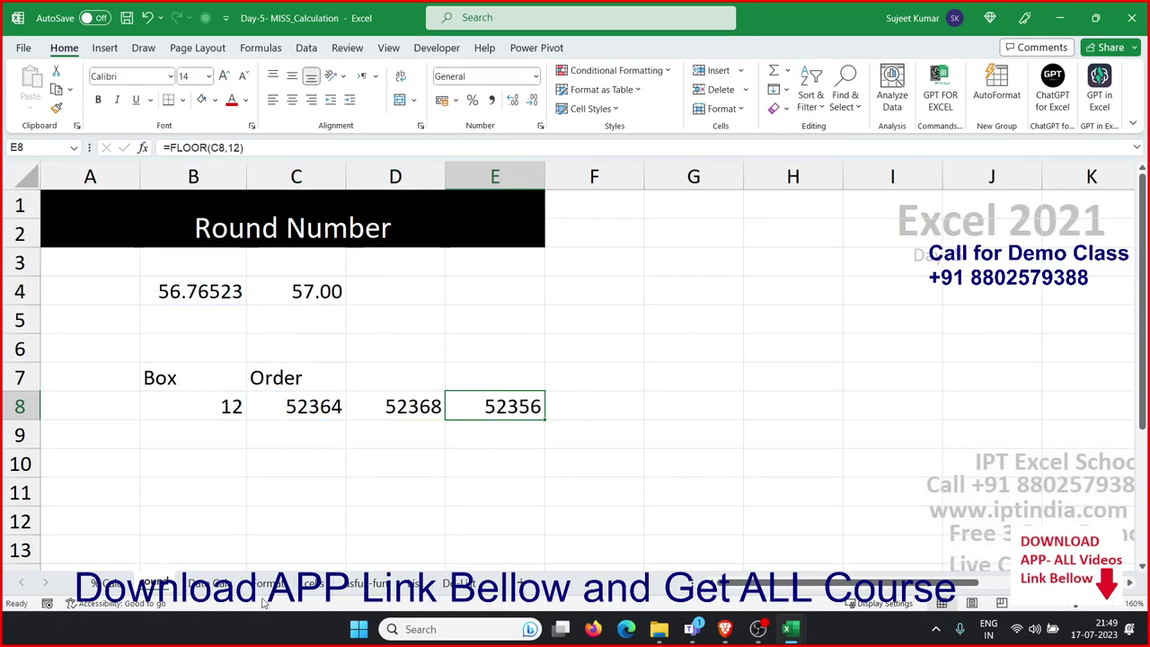
click(220, 584)
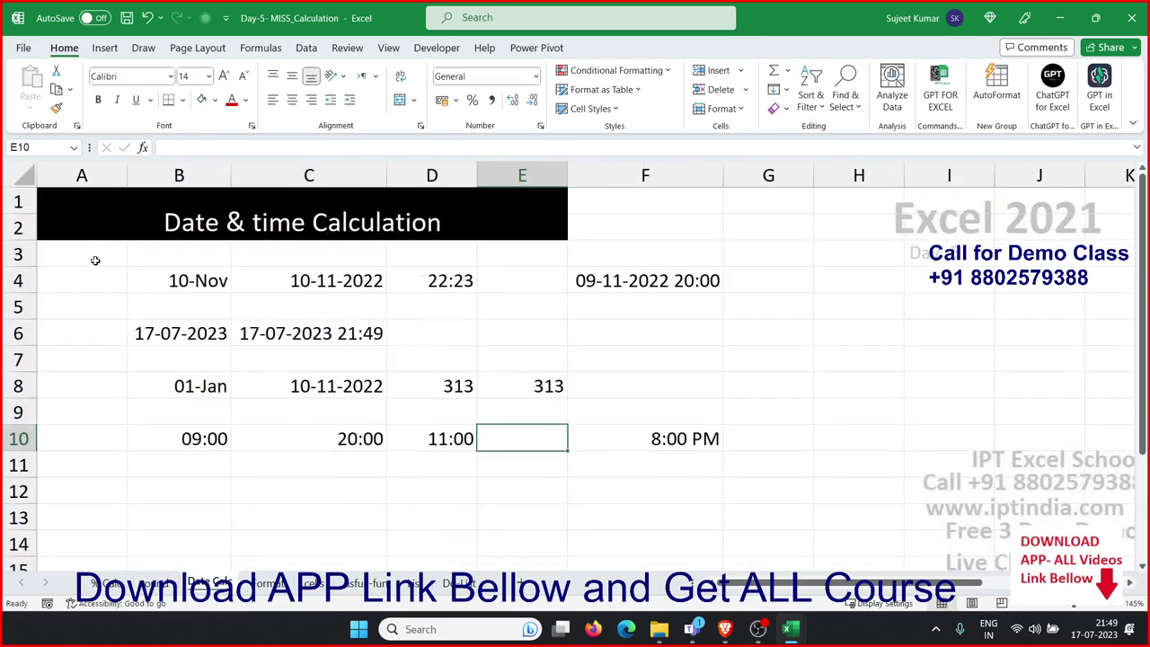
drag(95, 260, 710, 467)
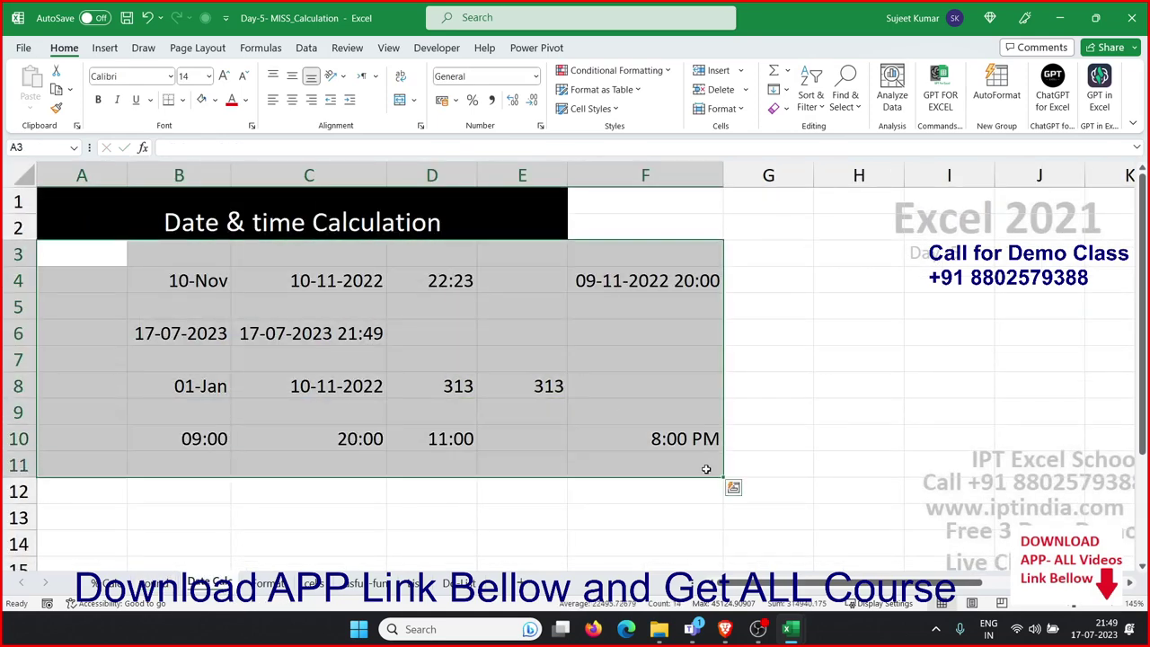
key(Delete)
click(308, 359)
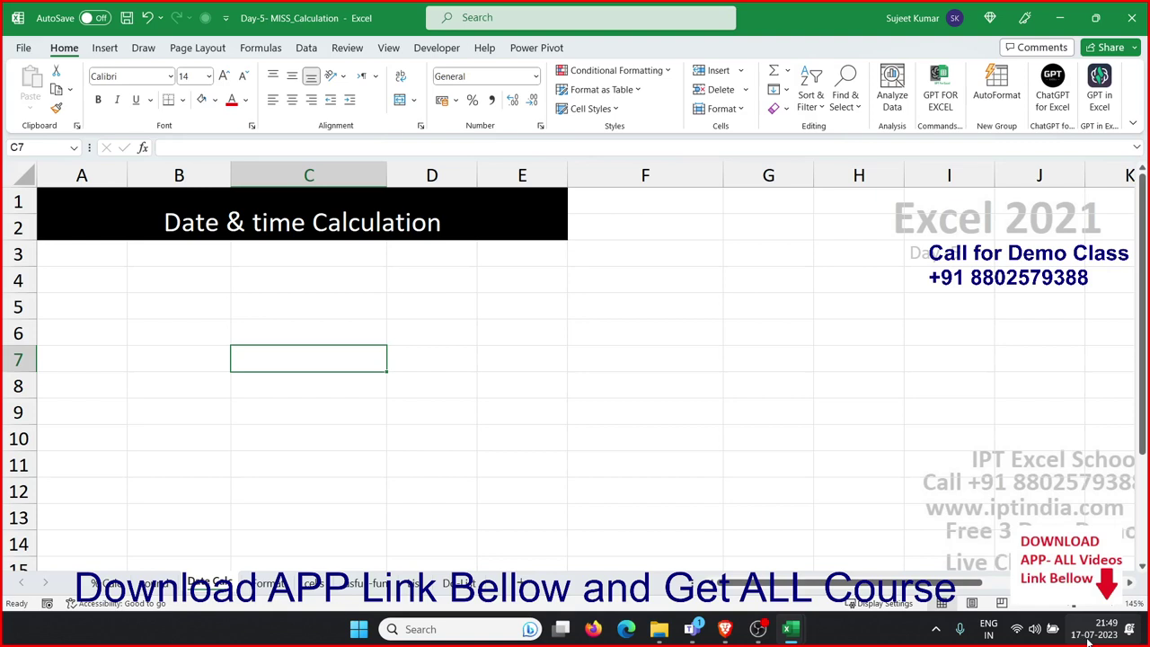
Enter the date 17/7 in cell B5
click(183, 307)
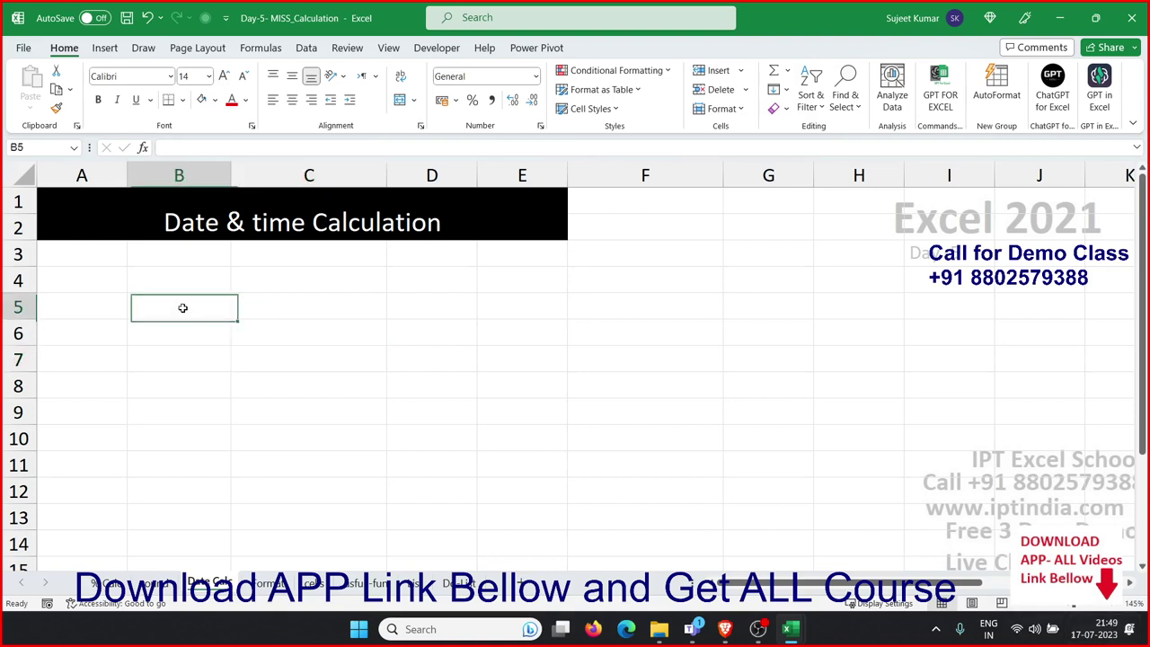
text(17/)
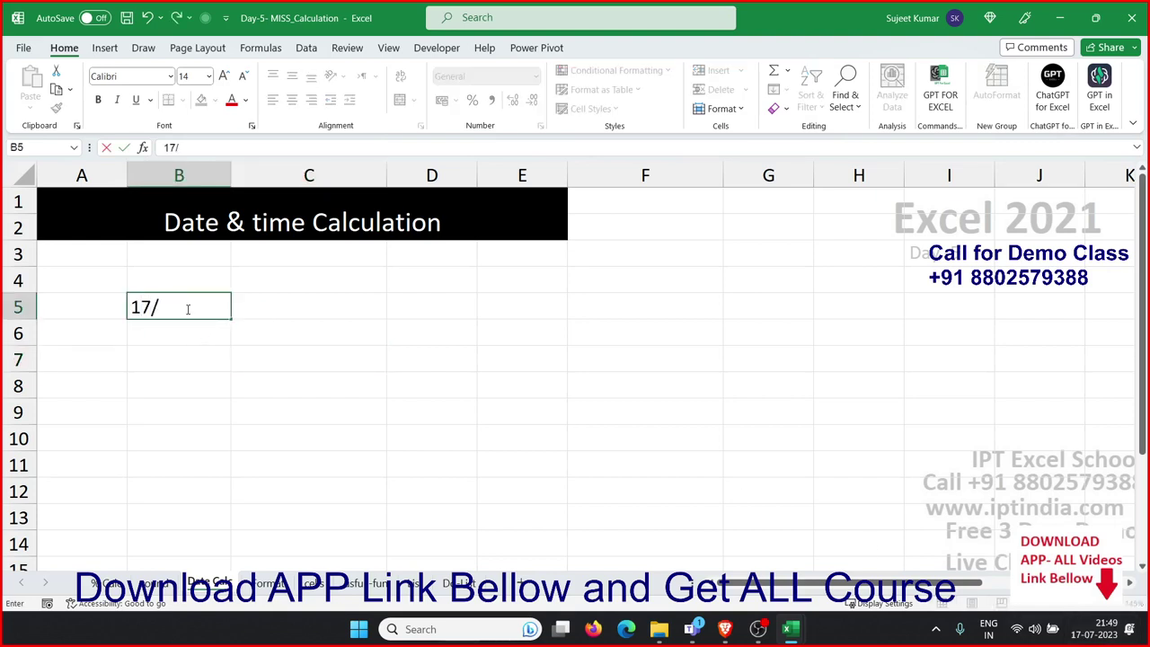
text(7)
key(Return)
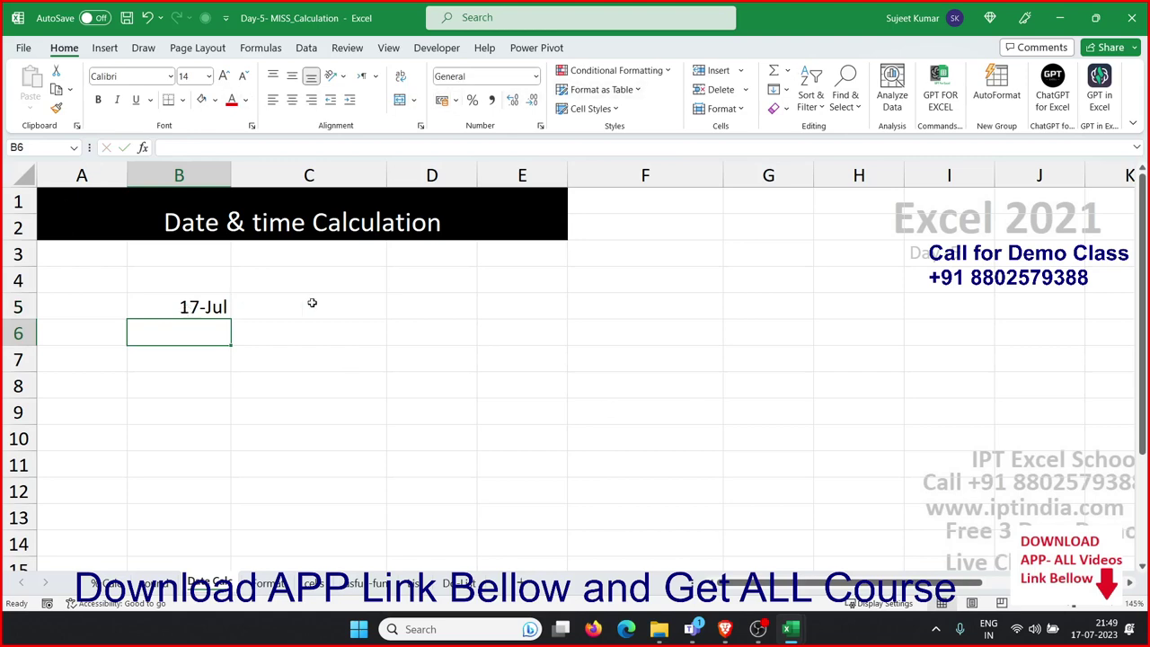
scroll(1051, 313, down, 3)
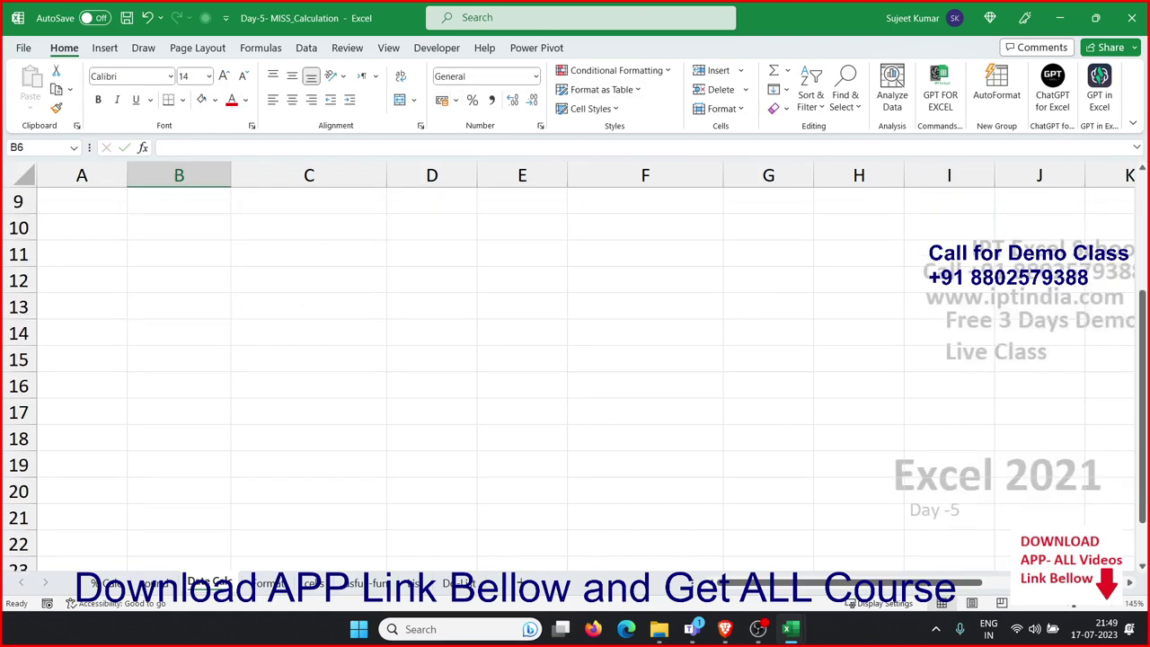
scroll(575, 378, down, 2)
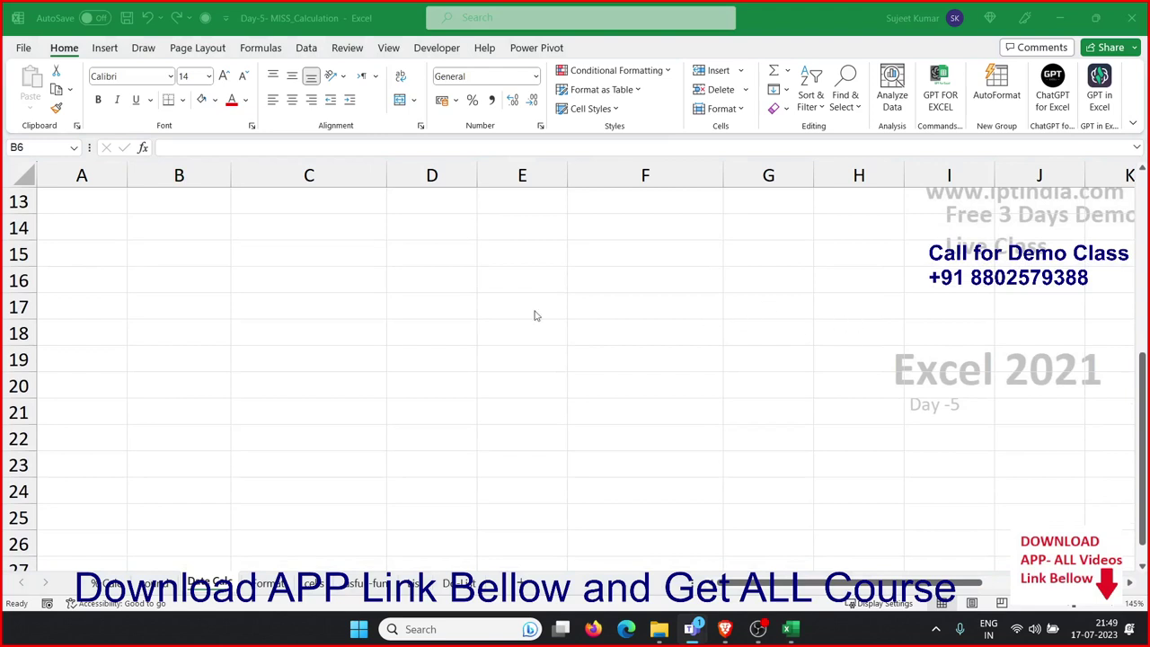
scroll(230, 283, up, 4)
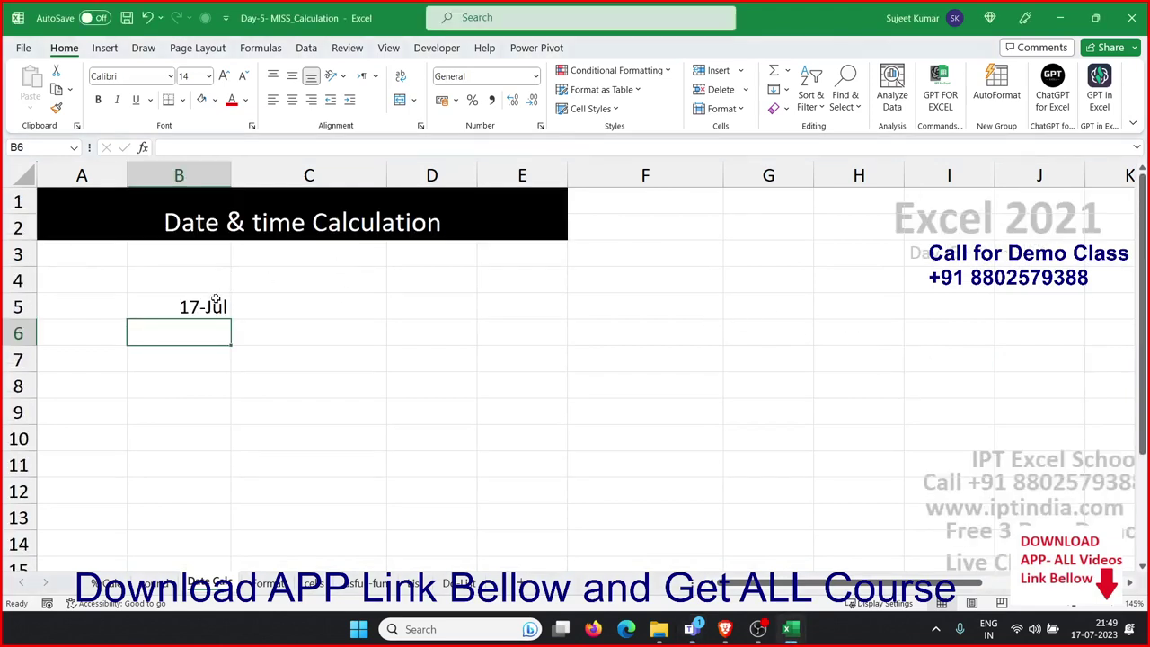
click(215, 299)
click(264, 311)
click(200, 310)
click(251, 312)
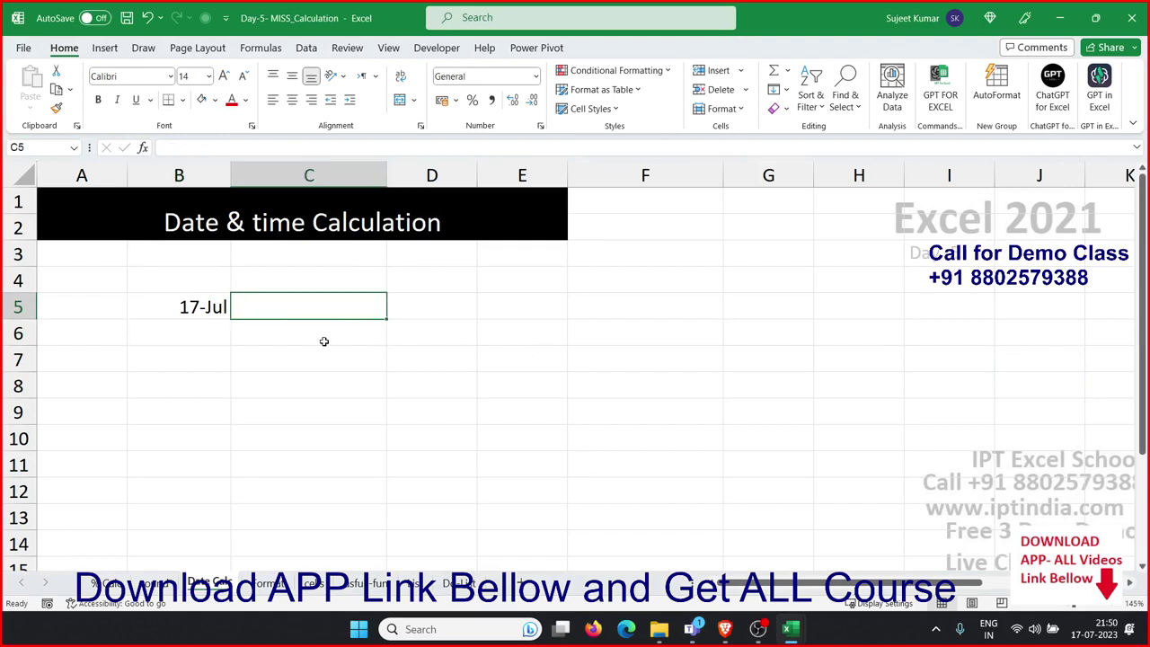
Format B5 as Long Date so it reads 17 July 2023
click(207, 306)
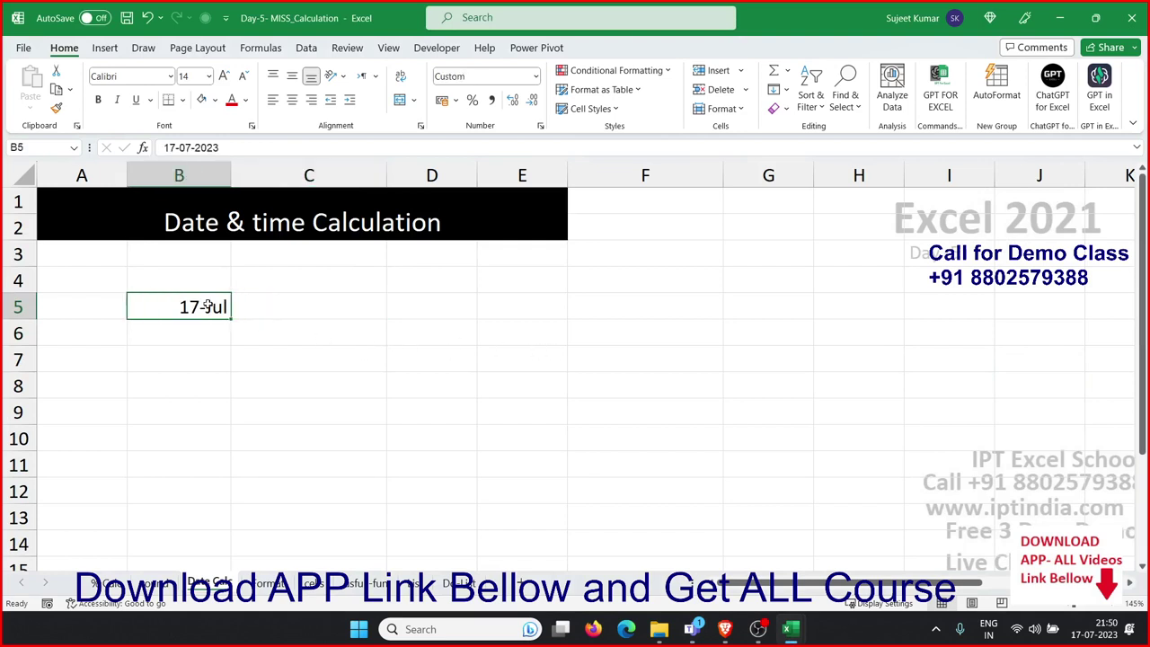
click(535, 76)
click(502, 284)
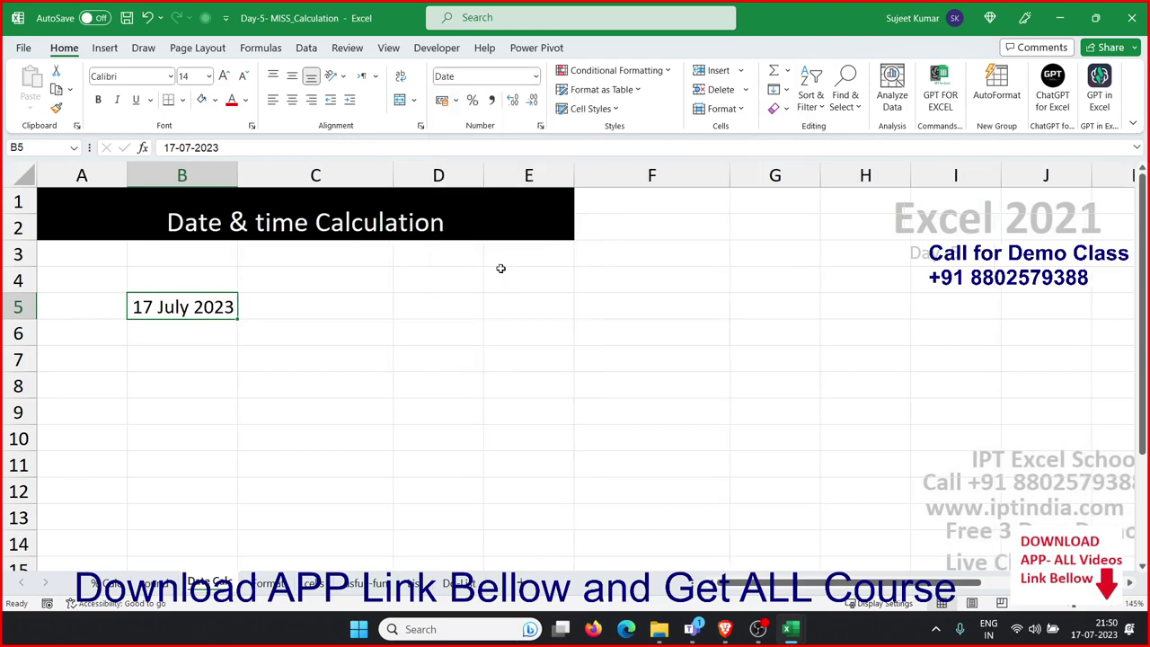
click(541, 125)
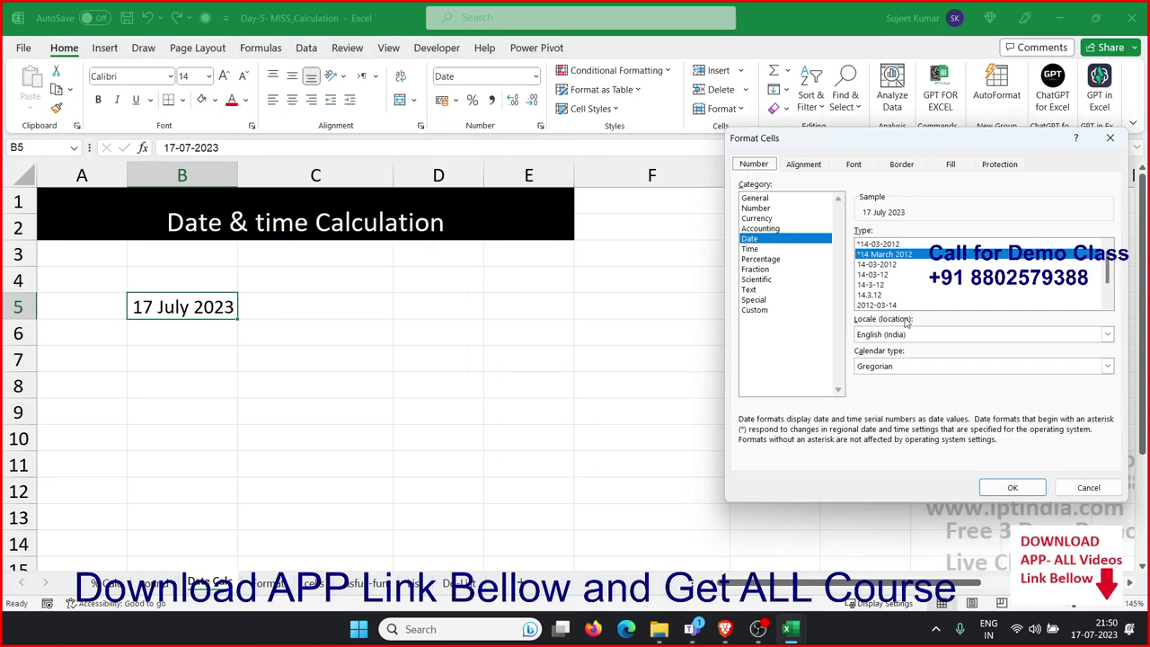
key(Return)
click(270, 305)
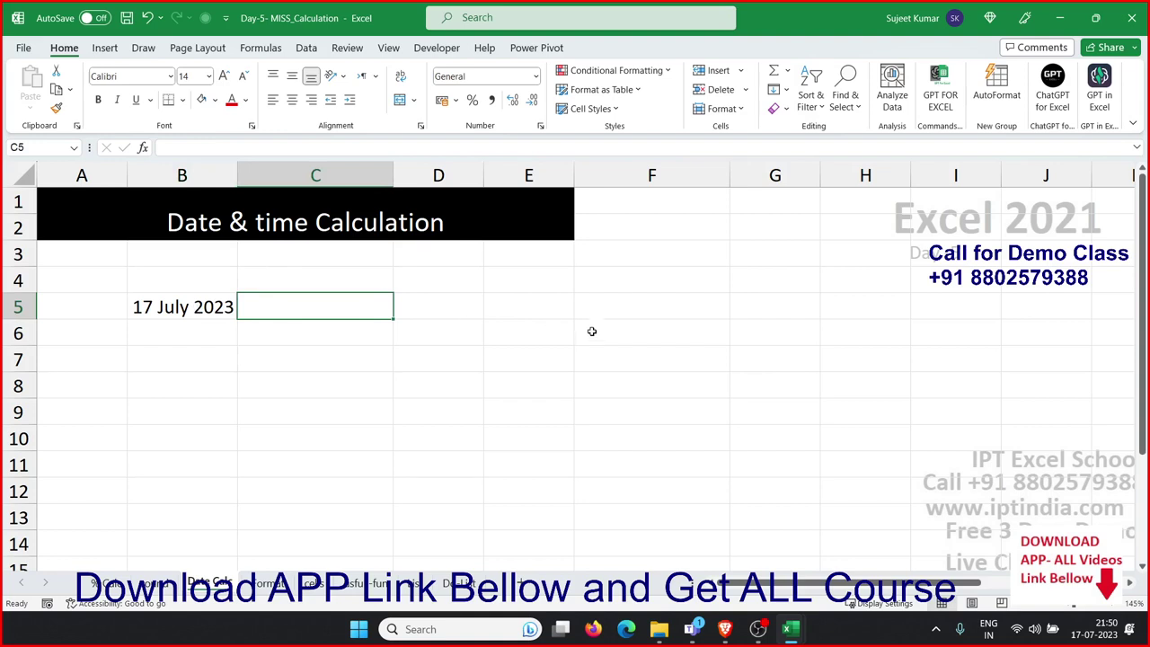
Put 20 in C5 and =B5+C5 in D5, giving 06 August 2023
text(2)
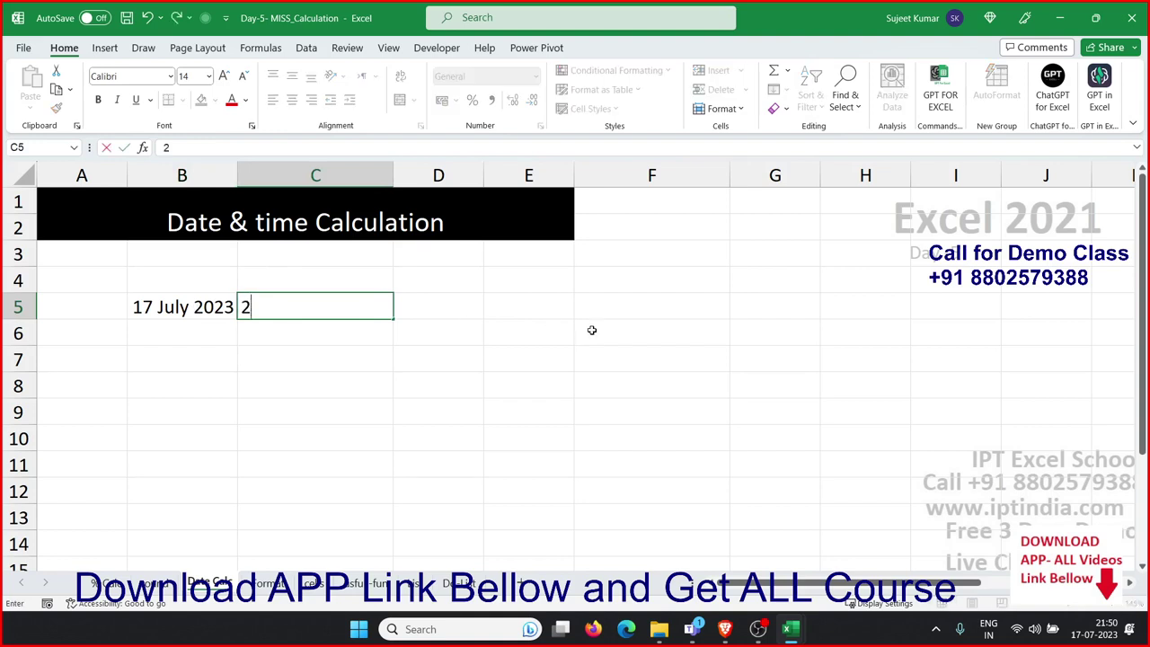
text(0)
key(Tab)
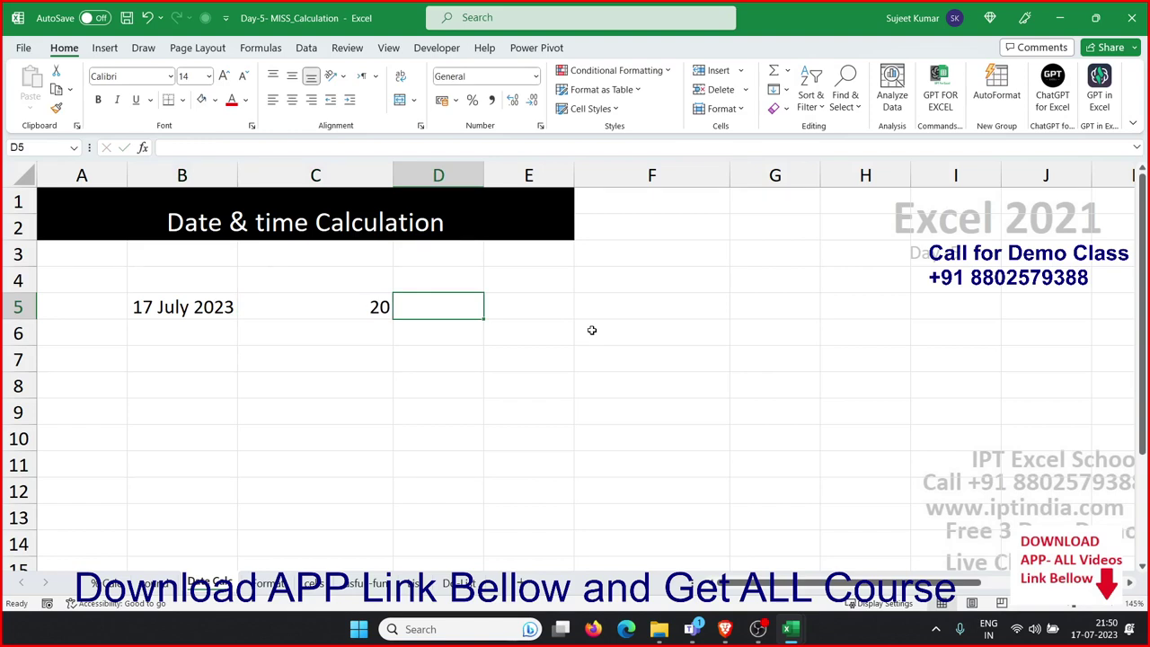
text(=)
key(Left)
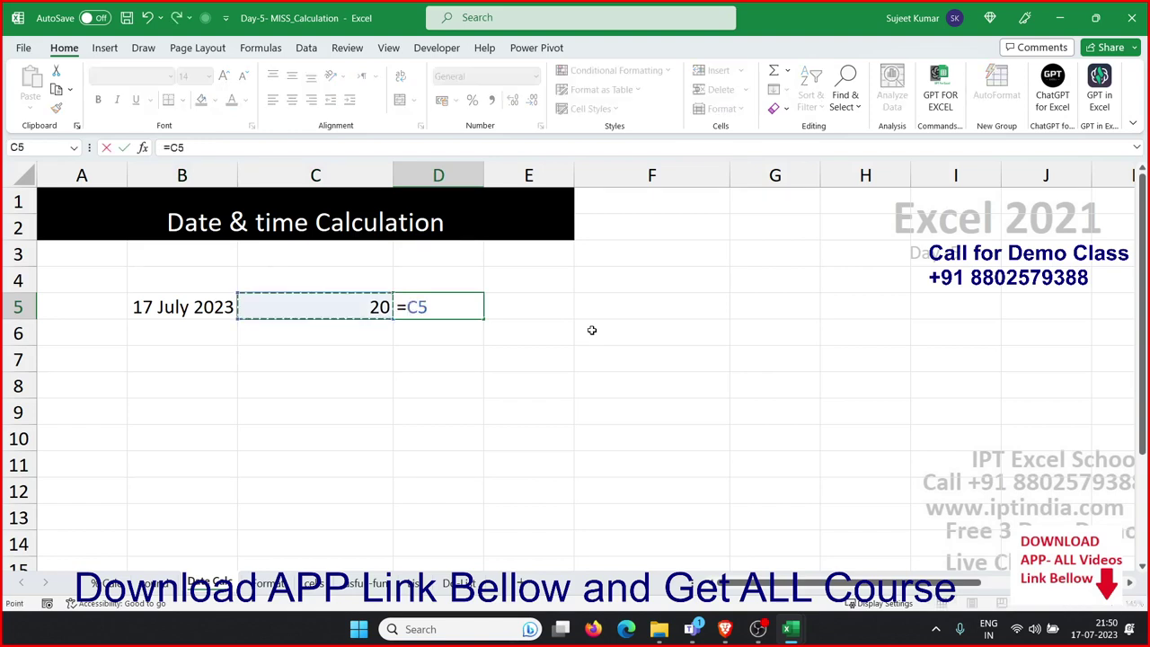
key(Left)
text(+)
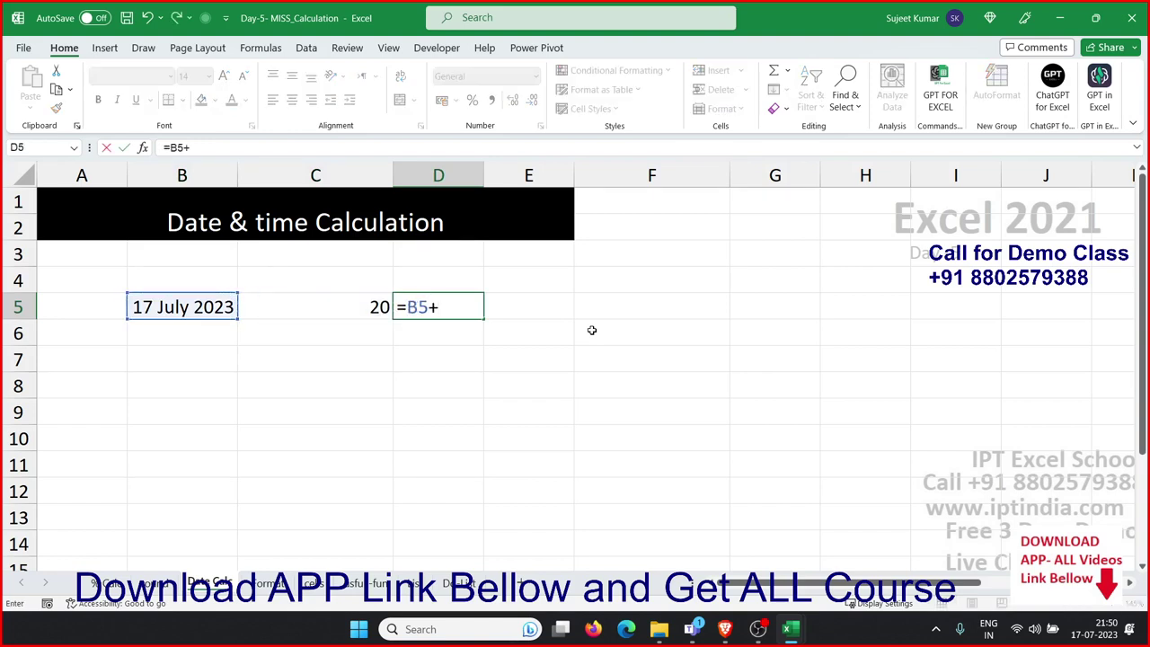
key(Left)
key(ctrl+Return)
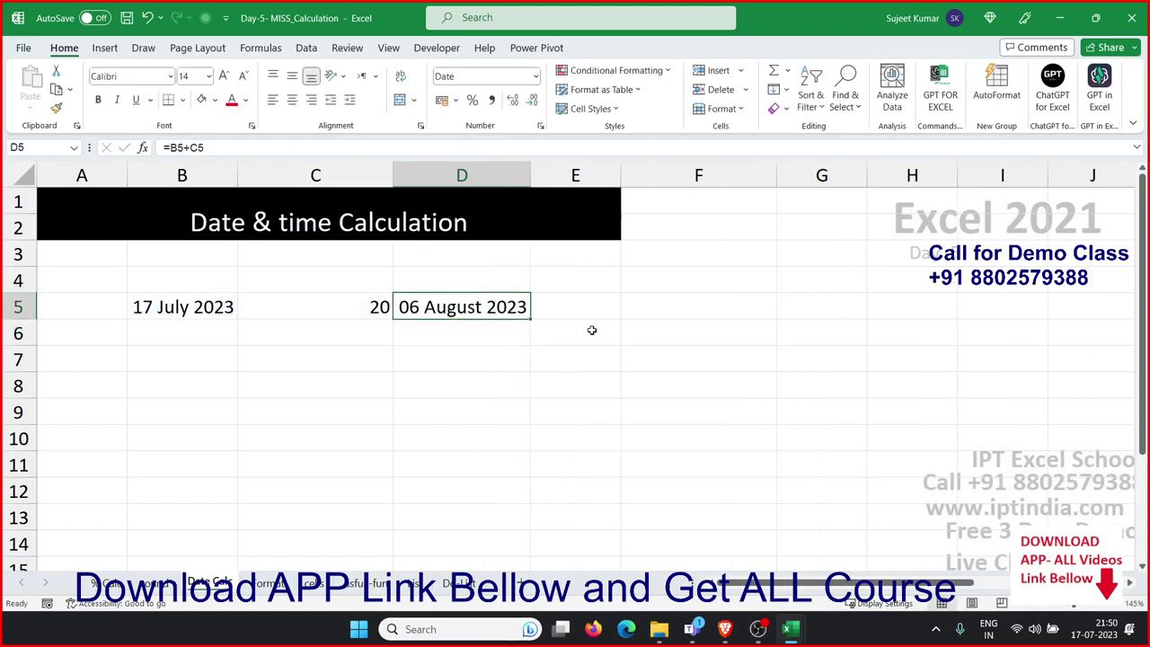
key(Down)
key(Down)
key(Left)
key(Left)
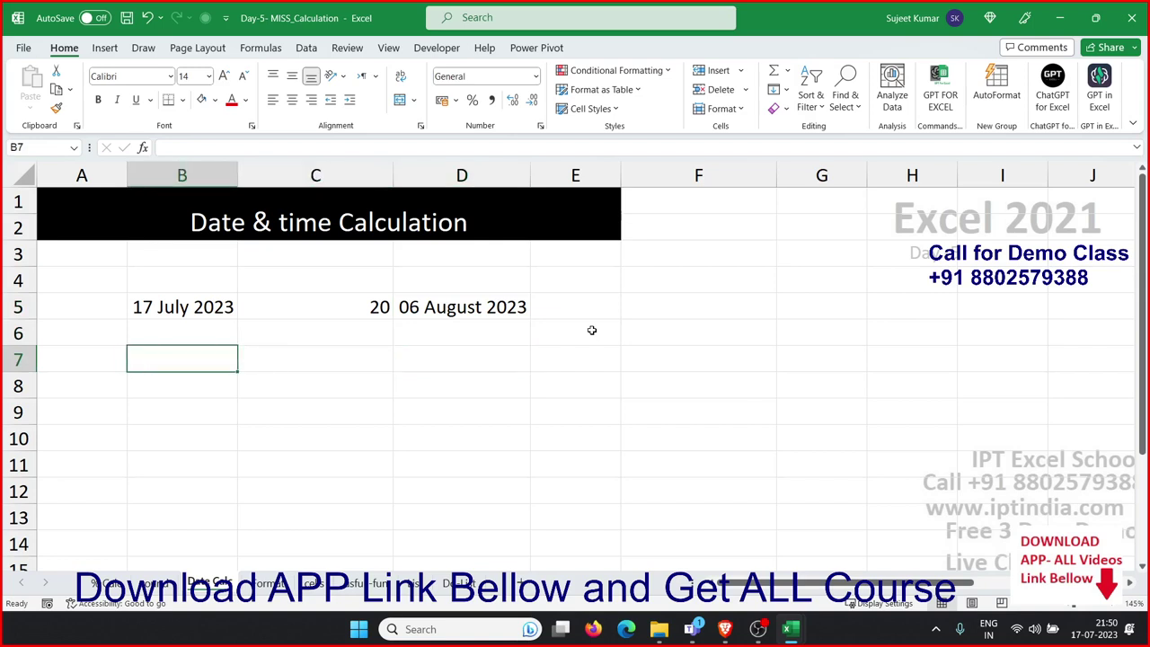
Enter 1/1 in B7, today's date in C7, and =C7-B7 in D7 giving 197
text(1/1)
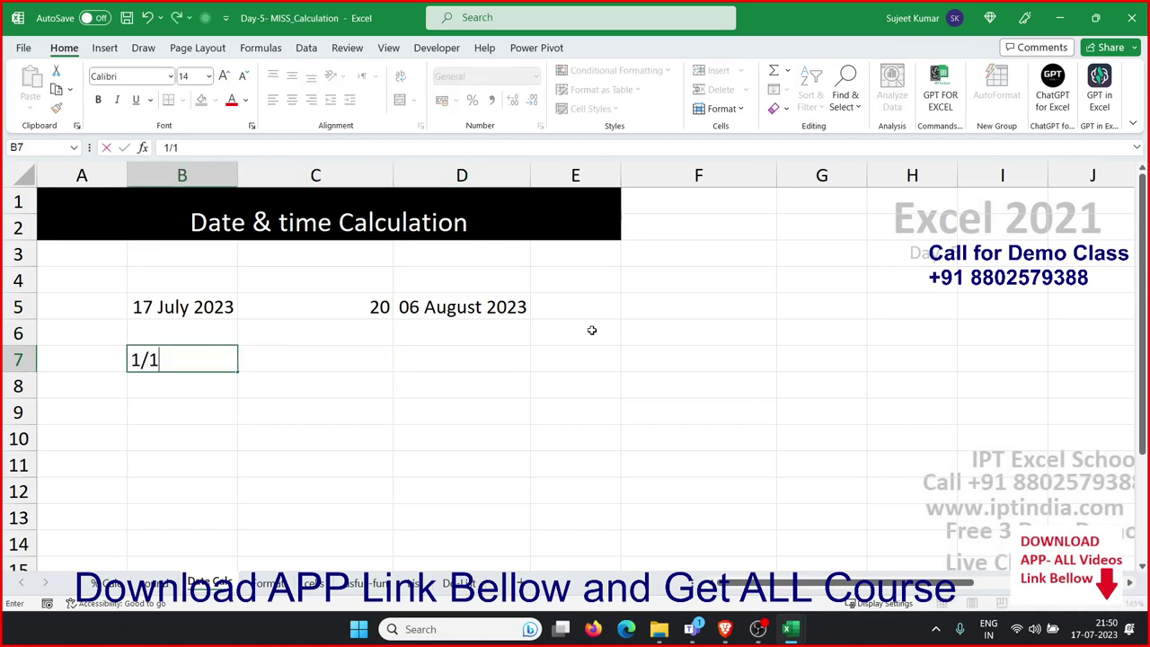
key(Tab)
key(ctrl+semicolon)
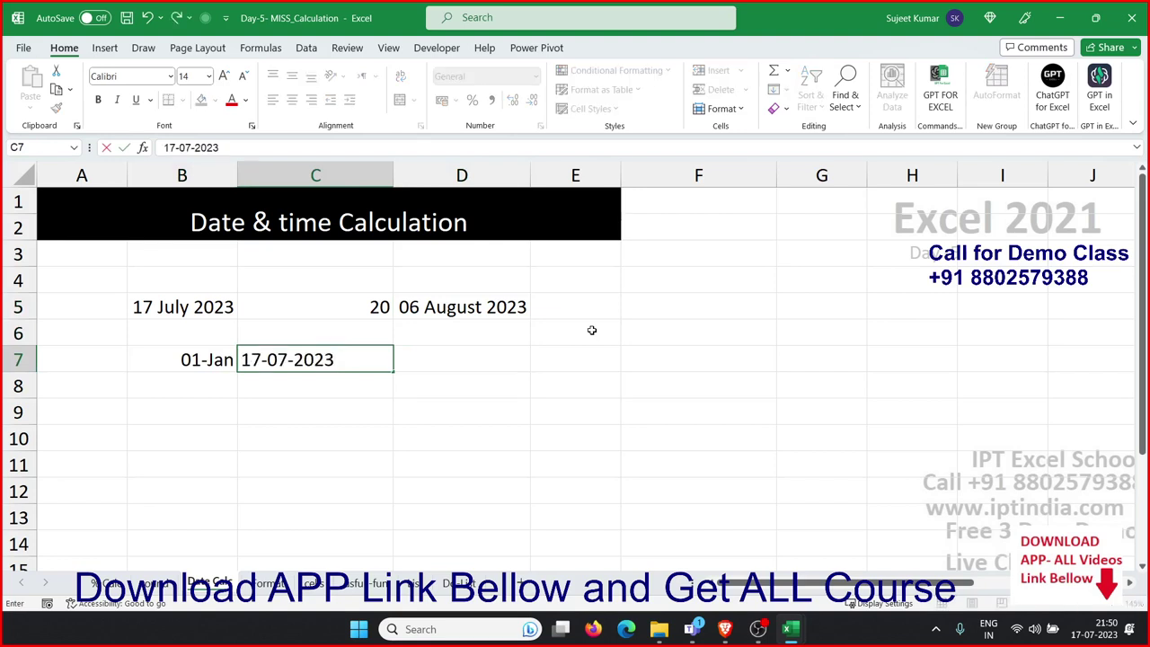
key(Tab)
text(=)
key(Left)
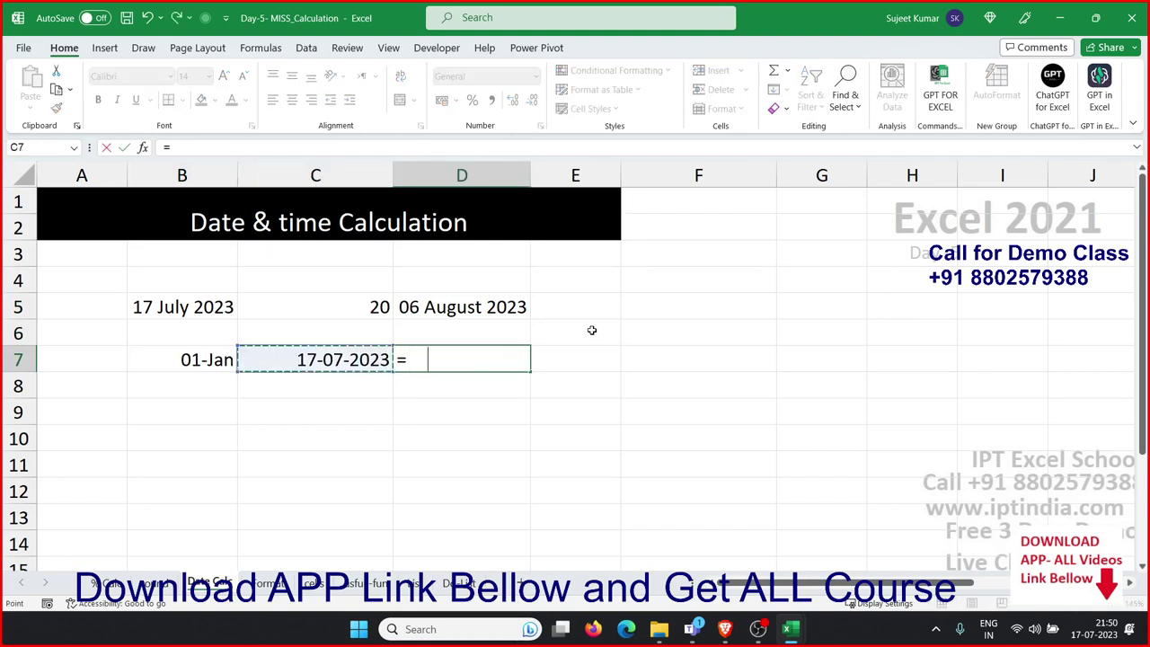
text(C7-)
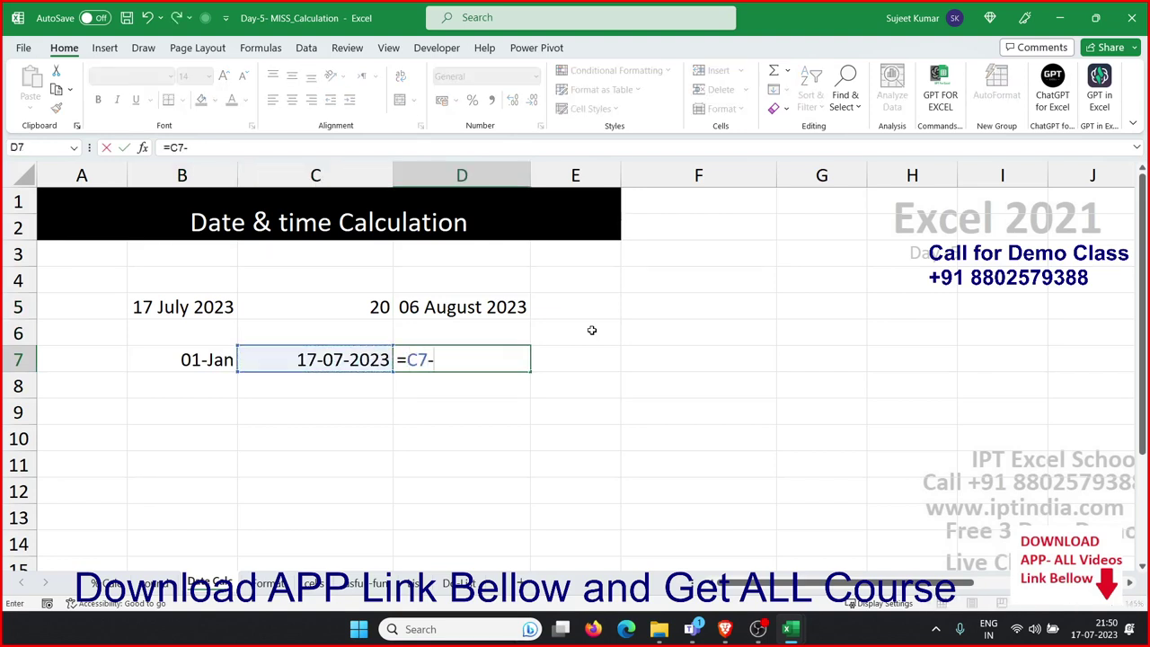
key(Left)
key(Left)
key(Return)
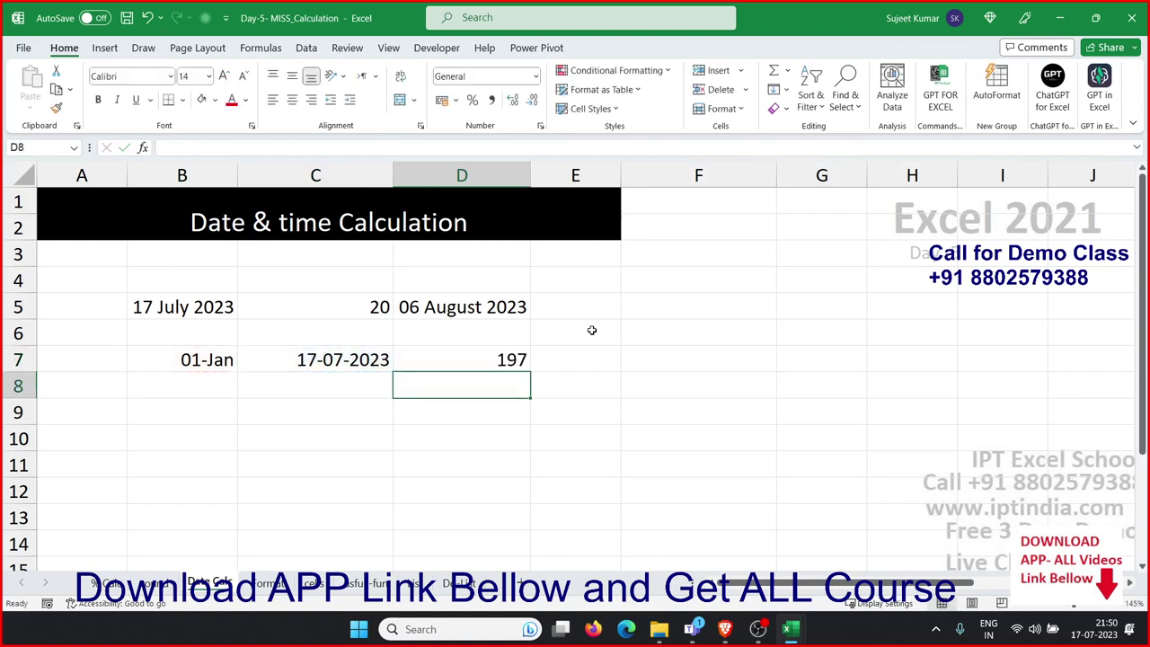
key(Up)
key(Right)
Enter =DAYS(C7,B7) in E7, also returning 197 days
text(=da)
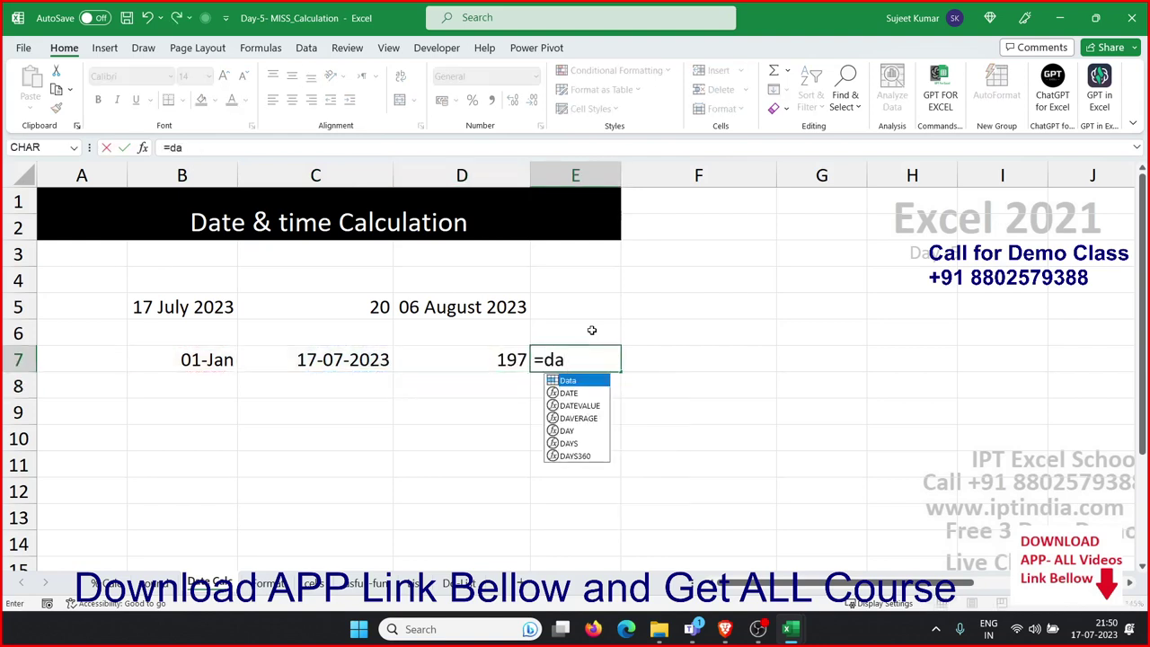
text(ys)
key(Tab)
key(Left)
key(Left)
key(Left)
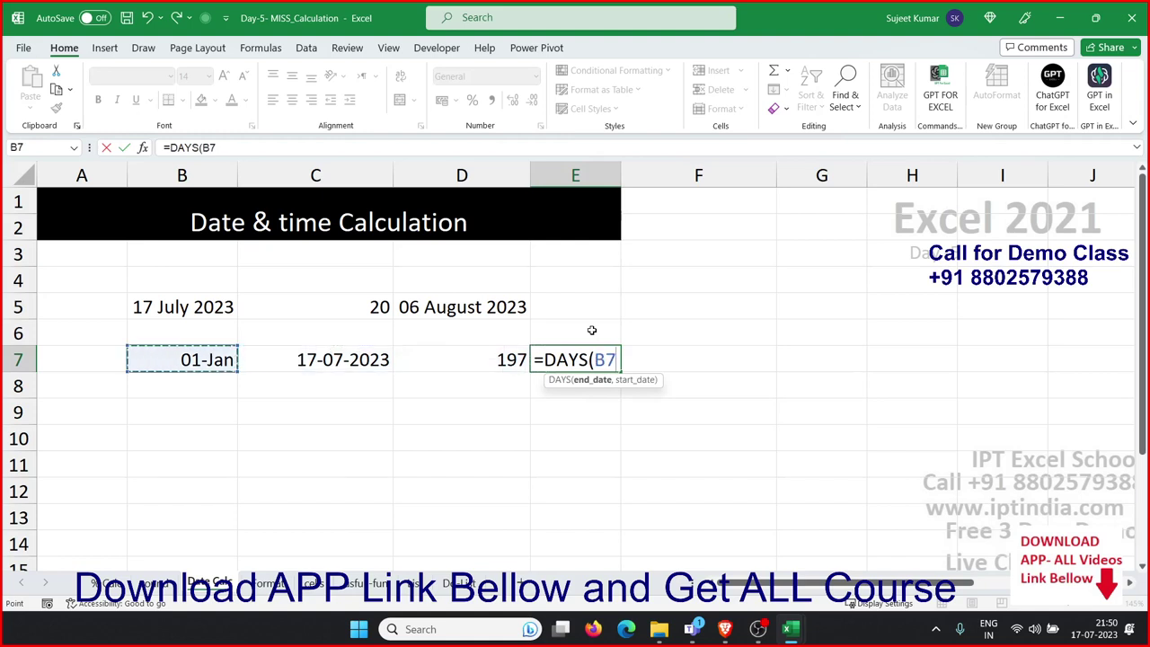
key(Right)
text(,)
key(Left)
key(Left)
key(Left)
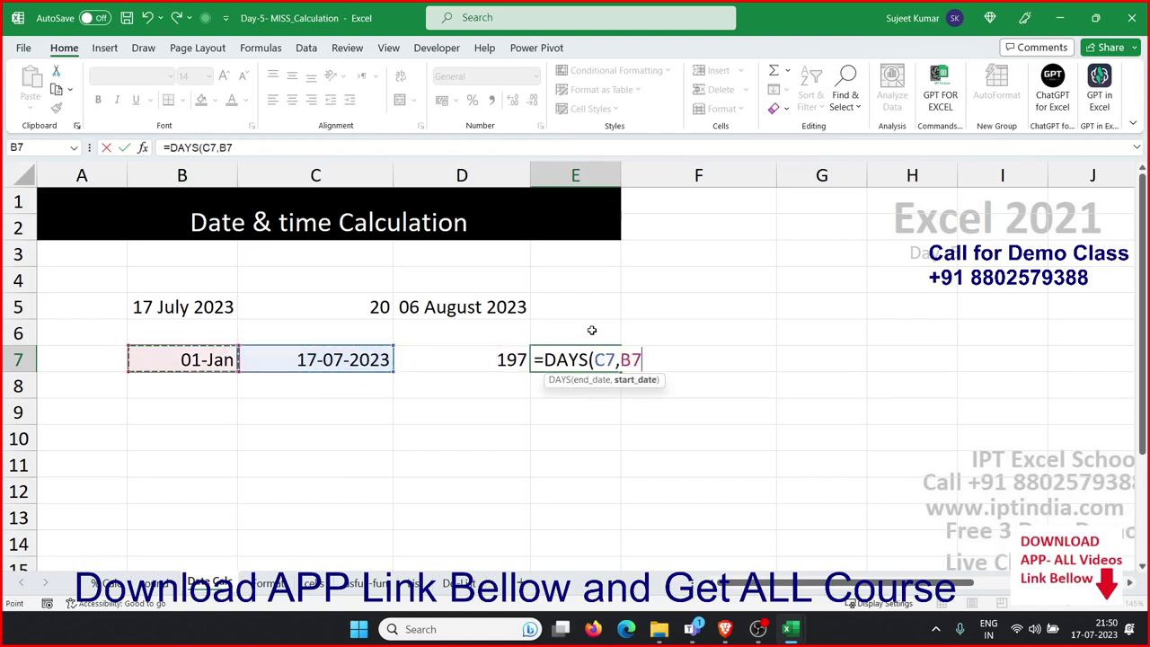
key(Return)
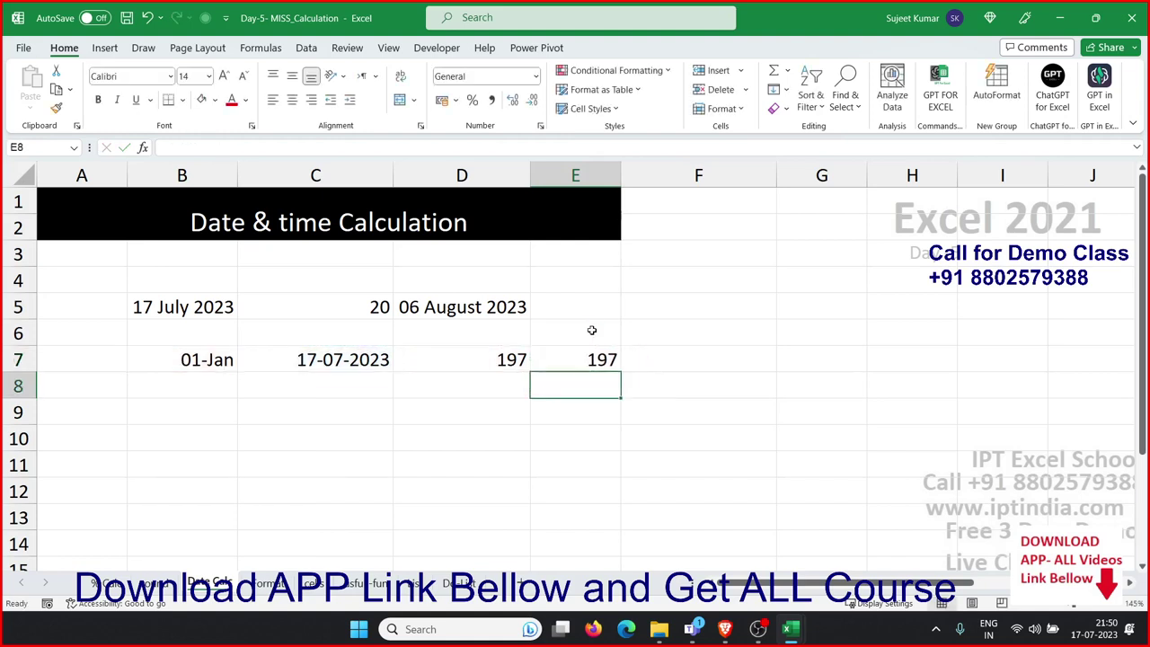
key(Down)
key(Down)
key(Left)
key(Left)
key(Left)
key(Up)
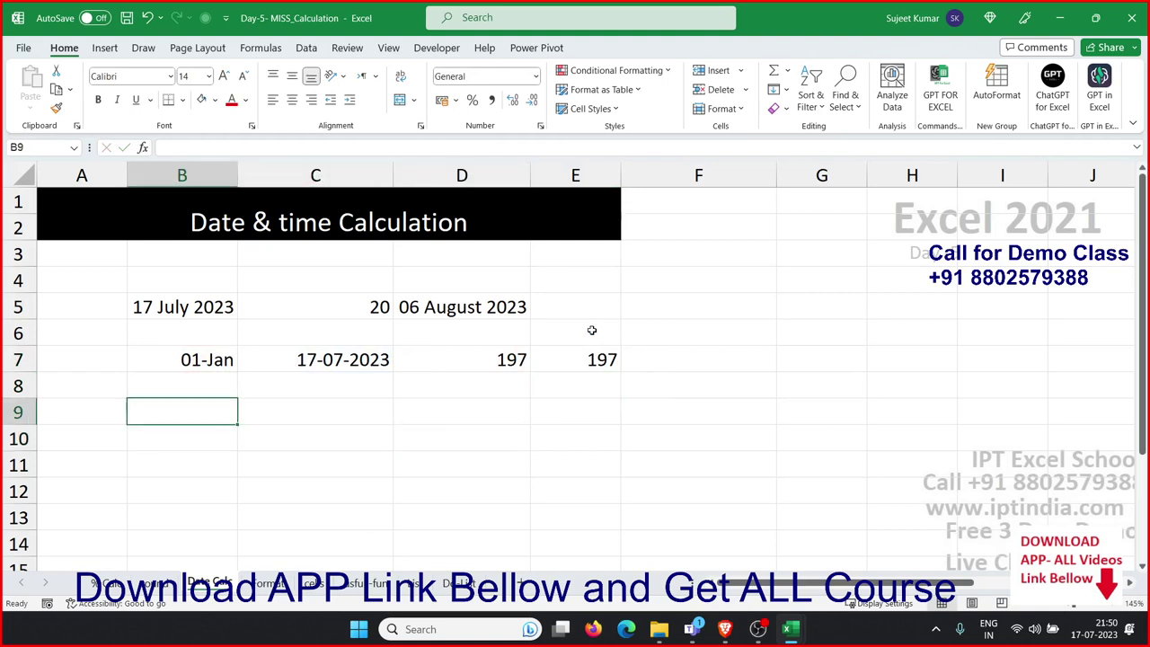
Enter =TODAY() in B9 to show 17-07-2023
text(today)
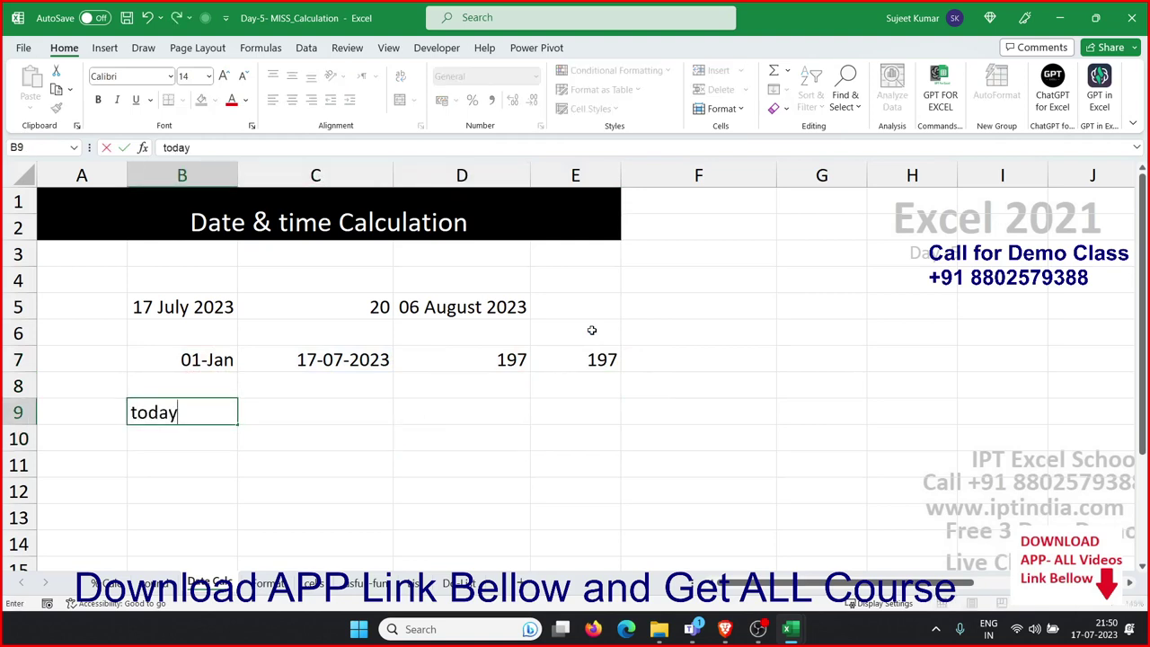
key(BackSpace)
key(BackSpace)
key(BackSpace)
key(BackSpace)
key(BackSpace)
text(=t)
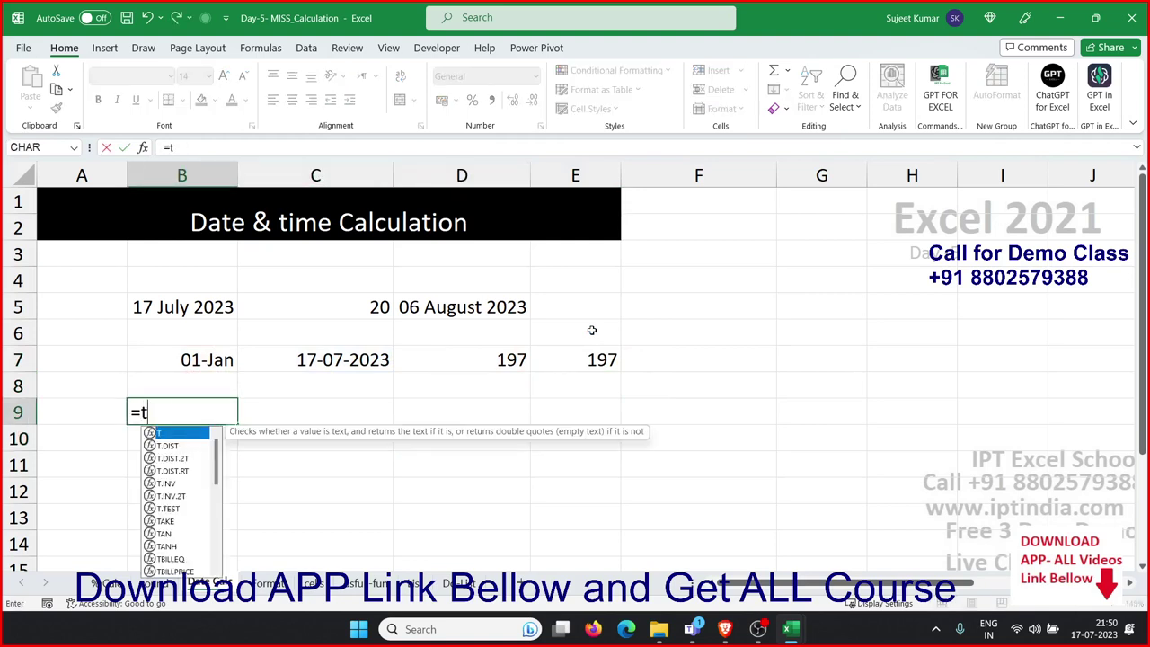
text(od)
key(Tab)
text())
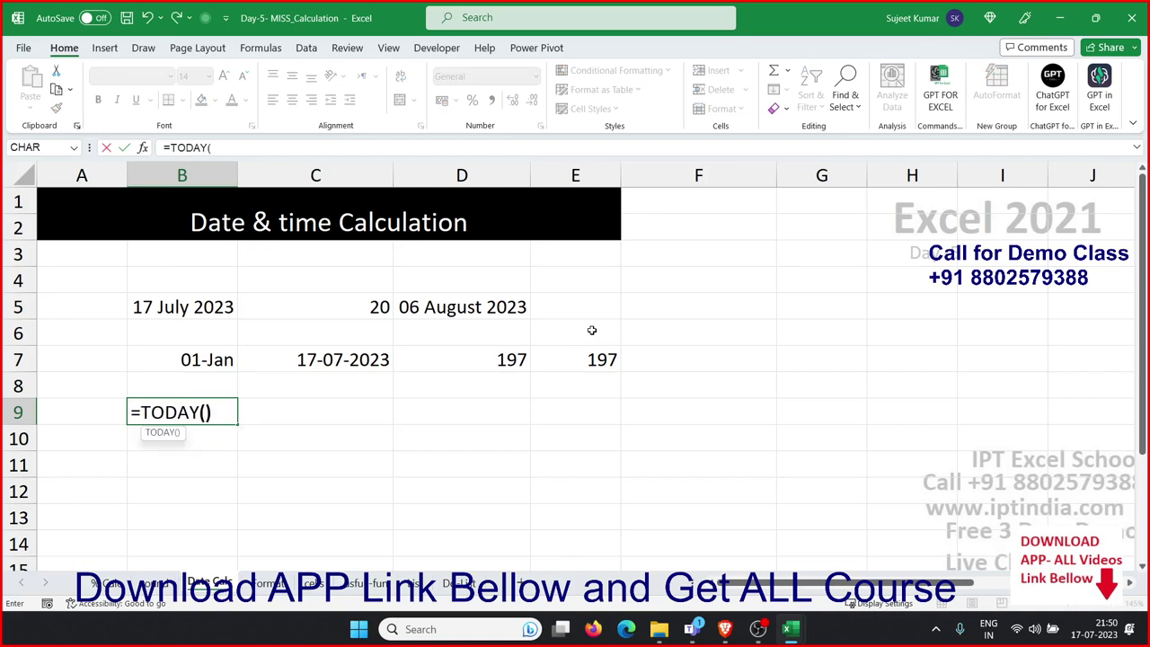
key(Return)
key(Up)
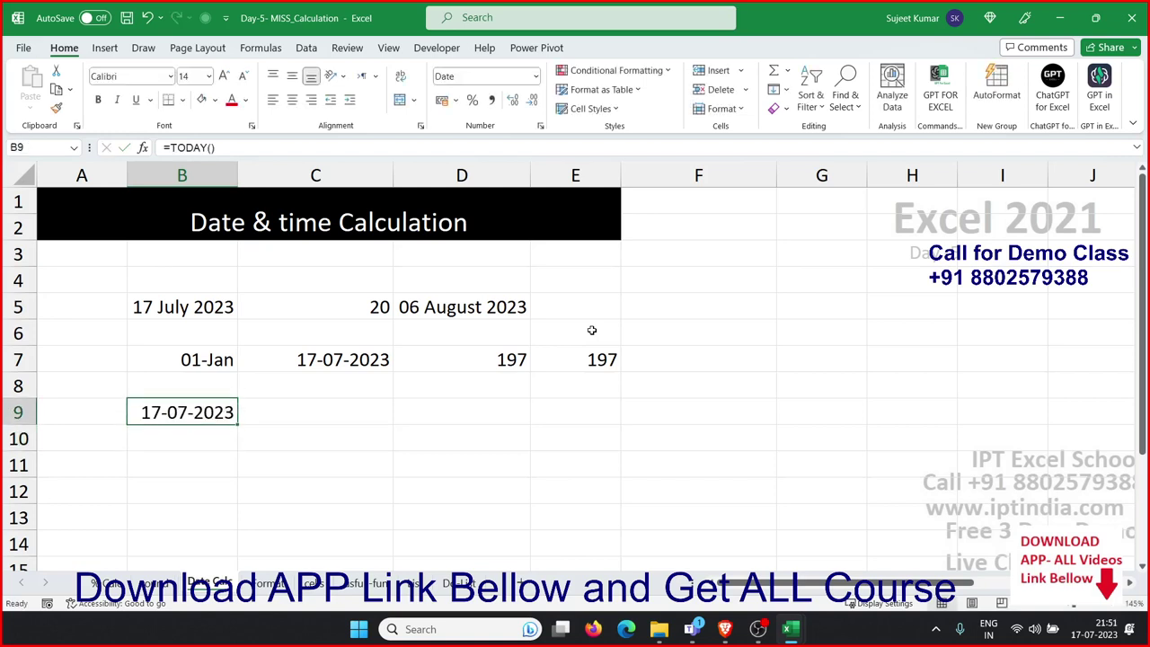
key(Right)
text(no)
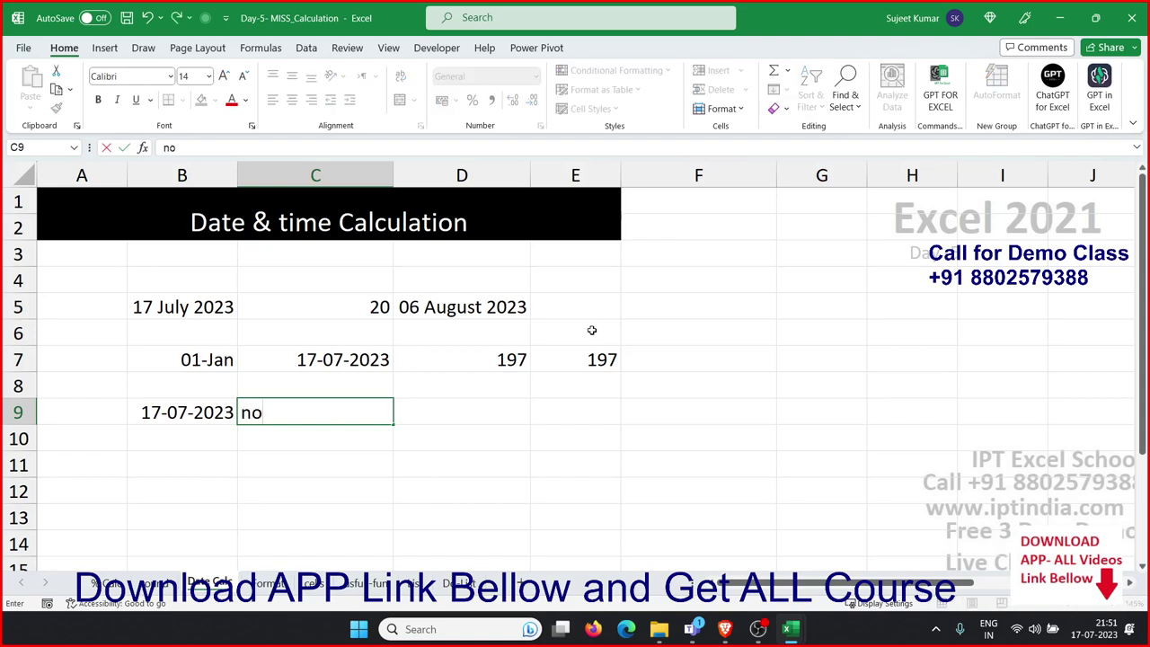
key(BackSpace)
key(BackSpace)
text(=n)
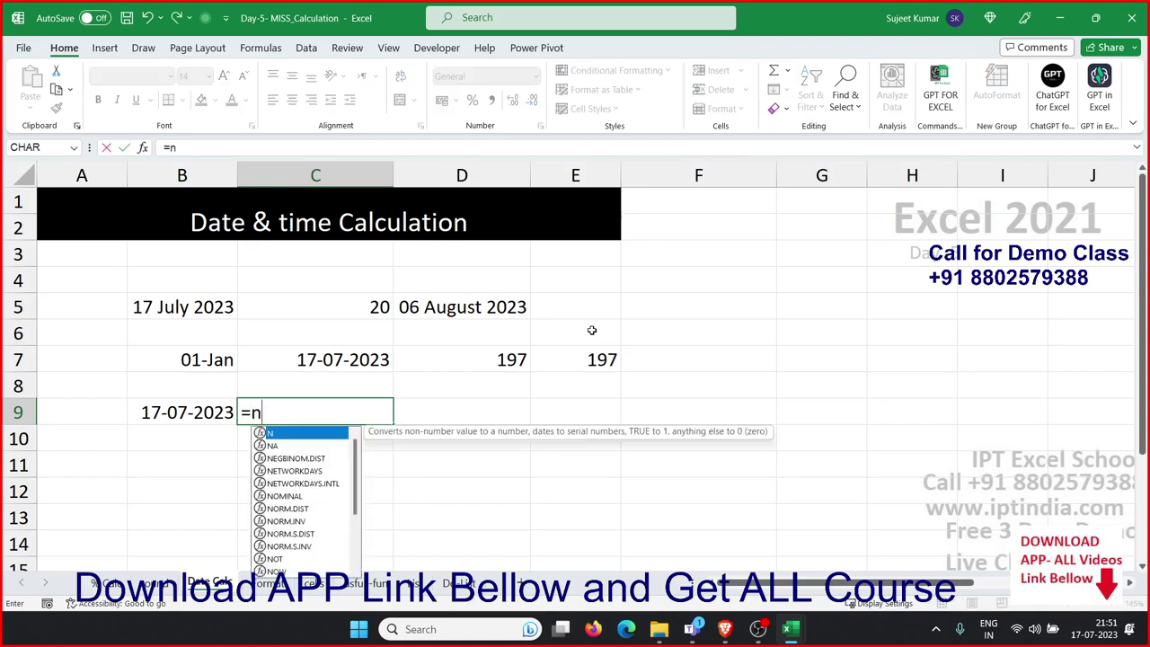
text(ow)
key(Tab)
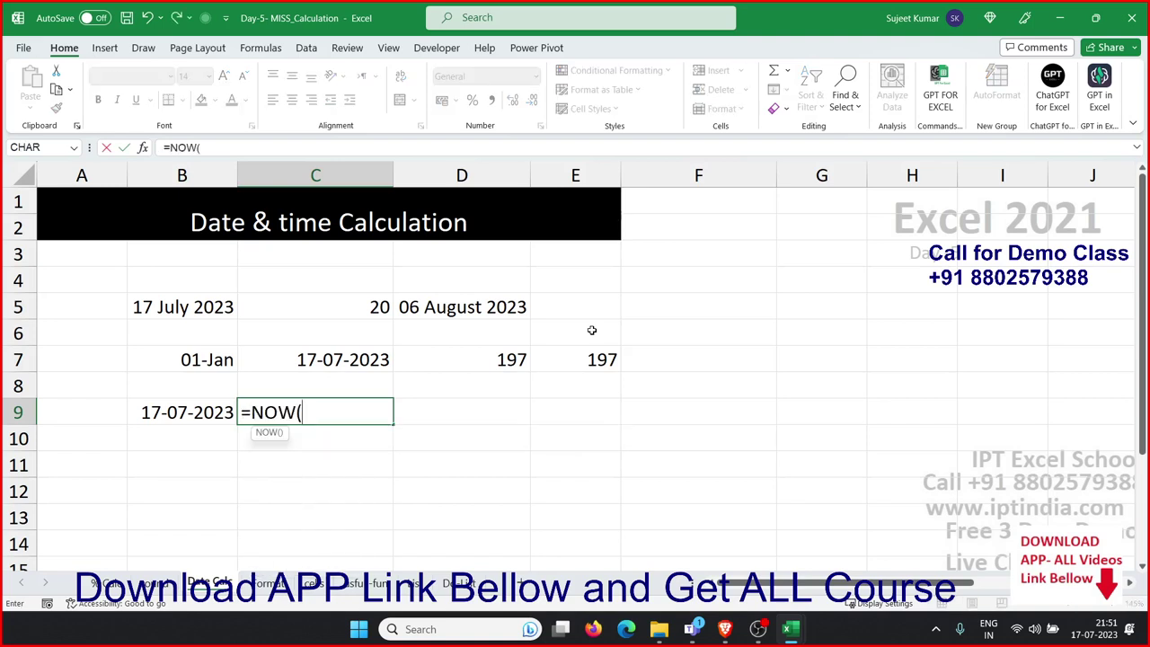
key(Return)
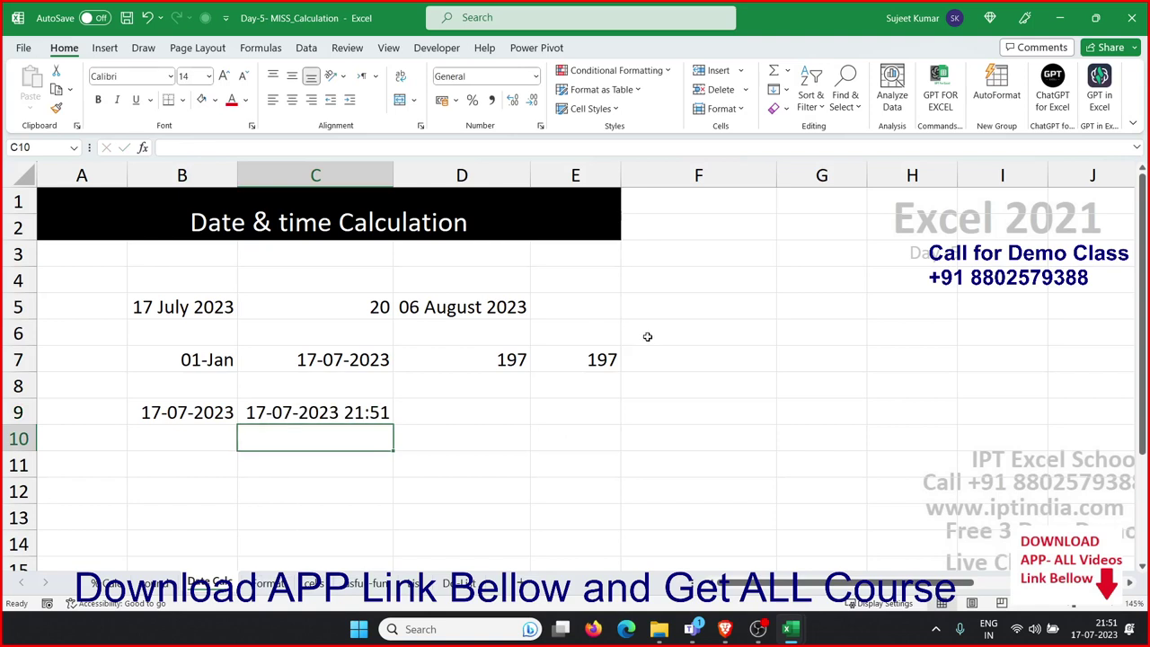
Enter the times 10:00 in B12 and 10:00 PM in C12
click(181, 486)
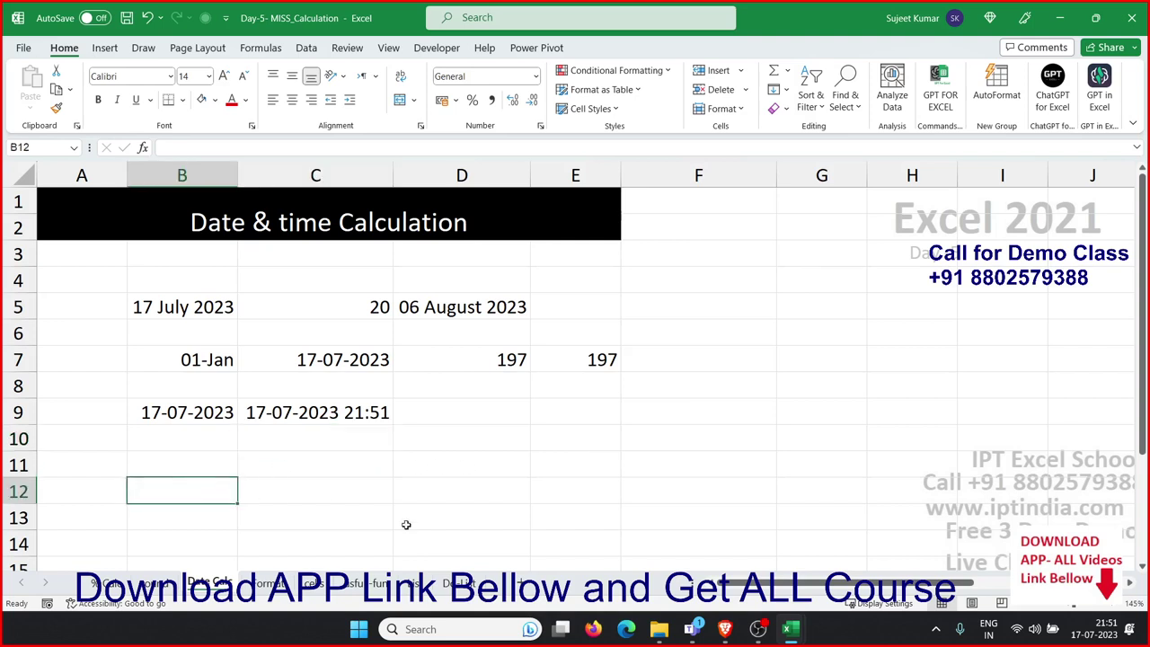
text(1)
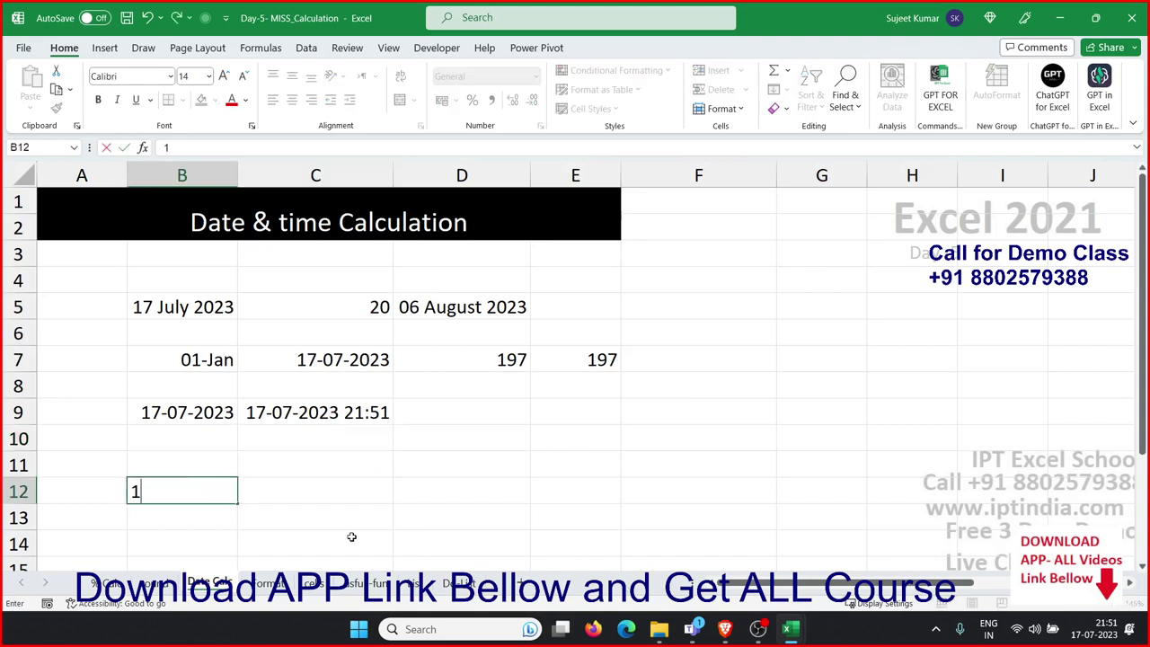
text(0:00)
key(Tab)
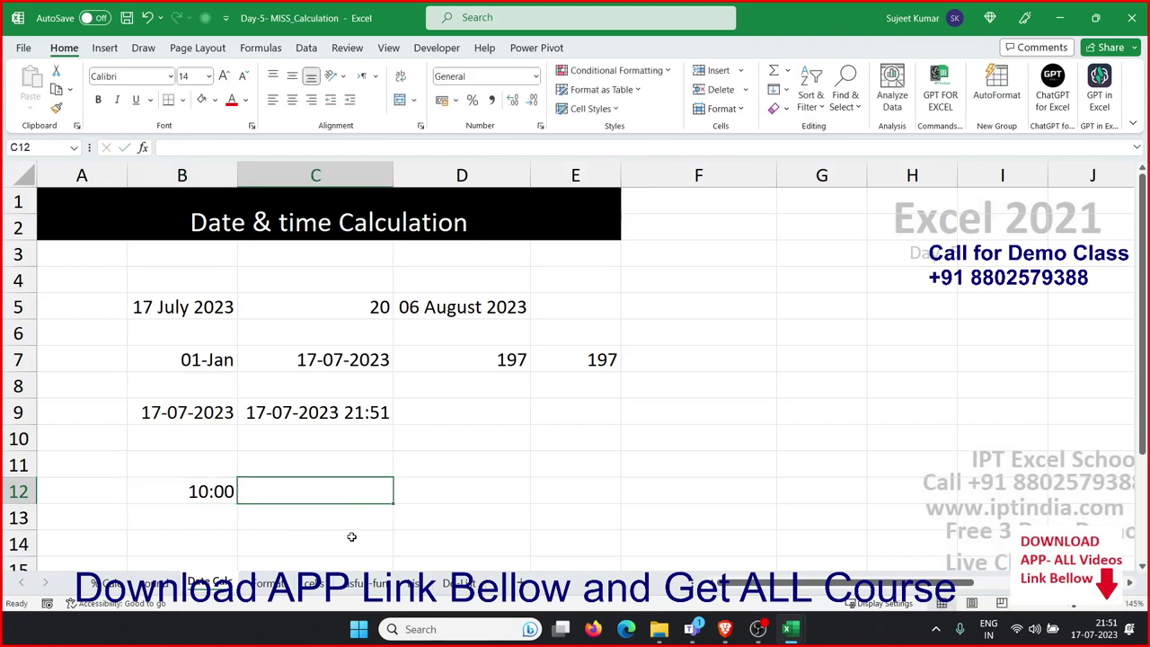
text(10)
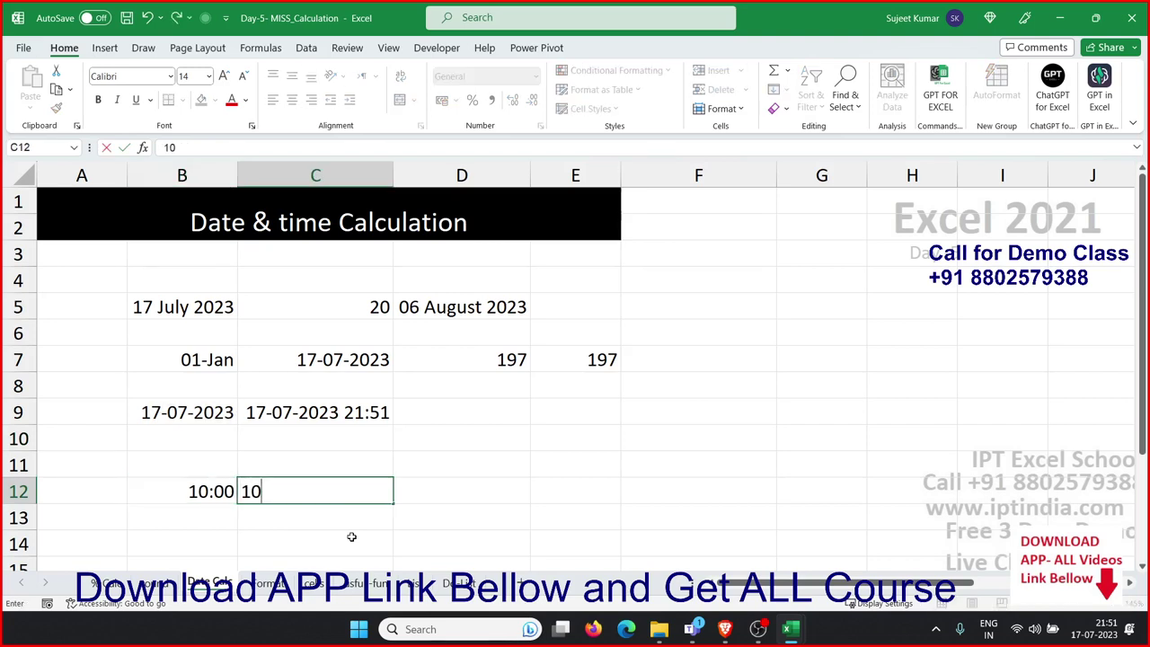
text(:00 )
text(P)
text(M)
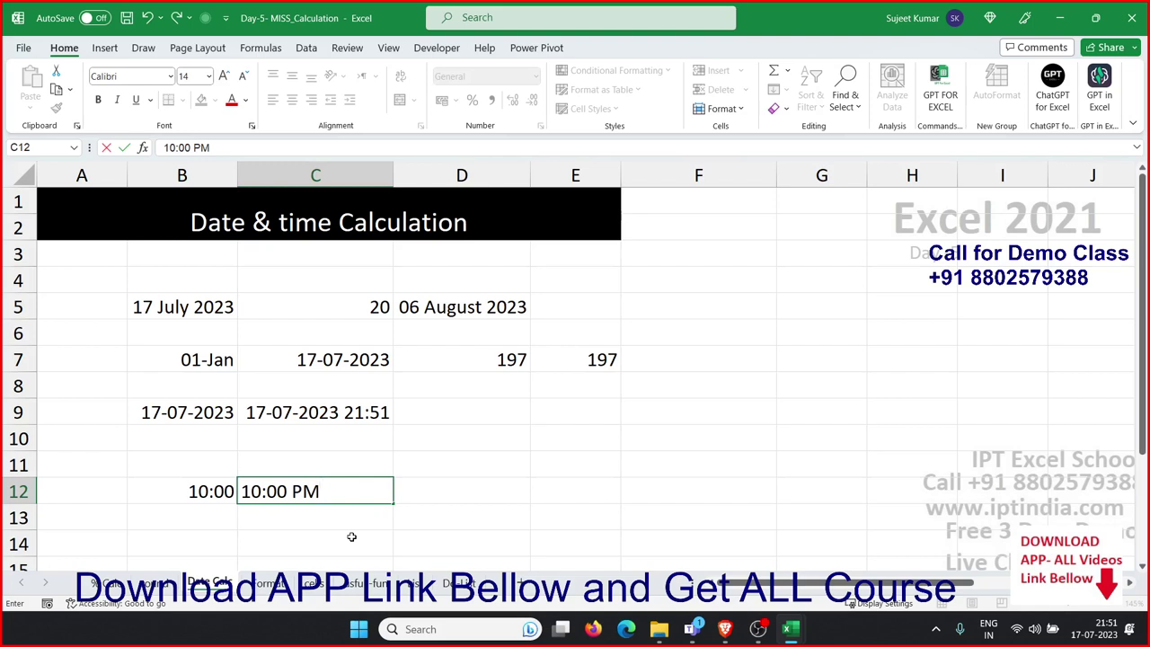
key(Return)
Enter =C12-B12 in D12 to show the 12:00 PM difference
key(Up)
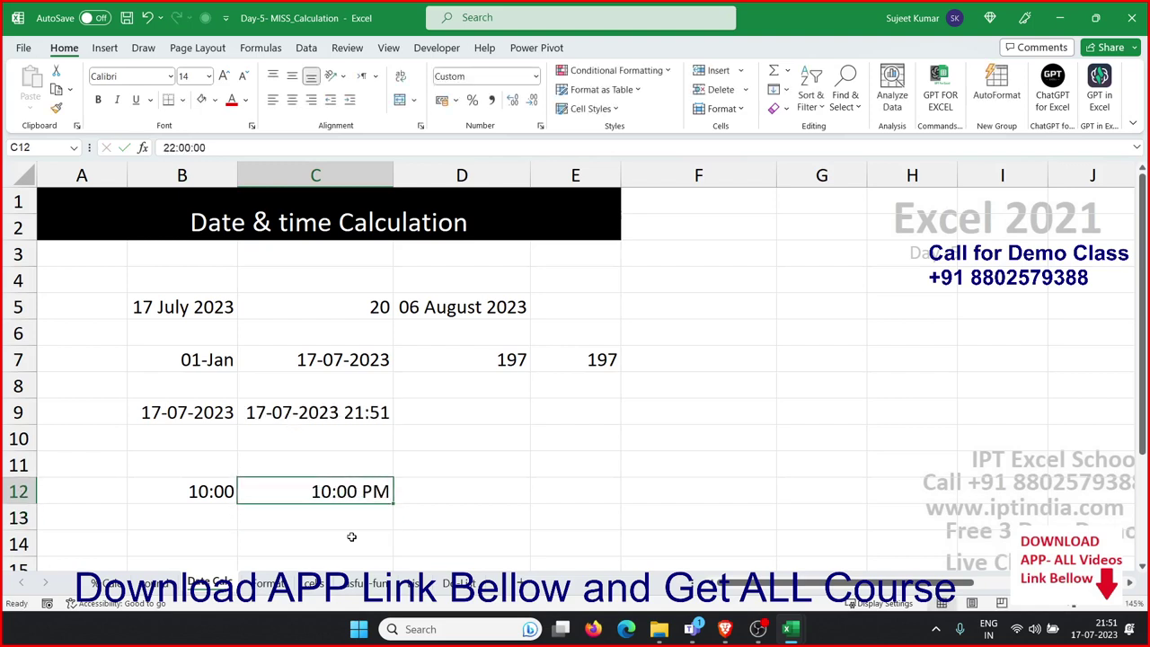
key(Right)
text(=)
key(Left)
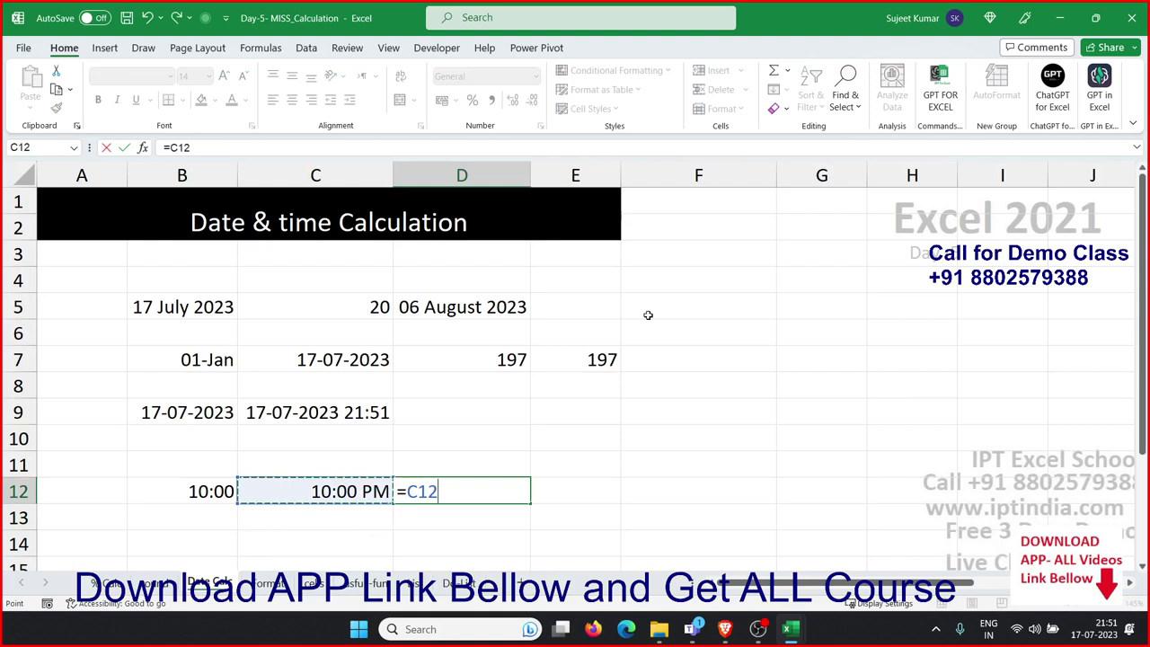
text(-)
key(Left)
key(Left)
key(Return)
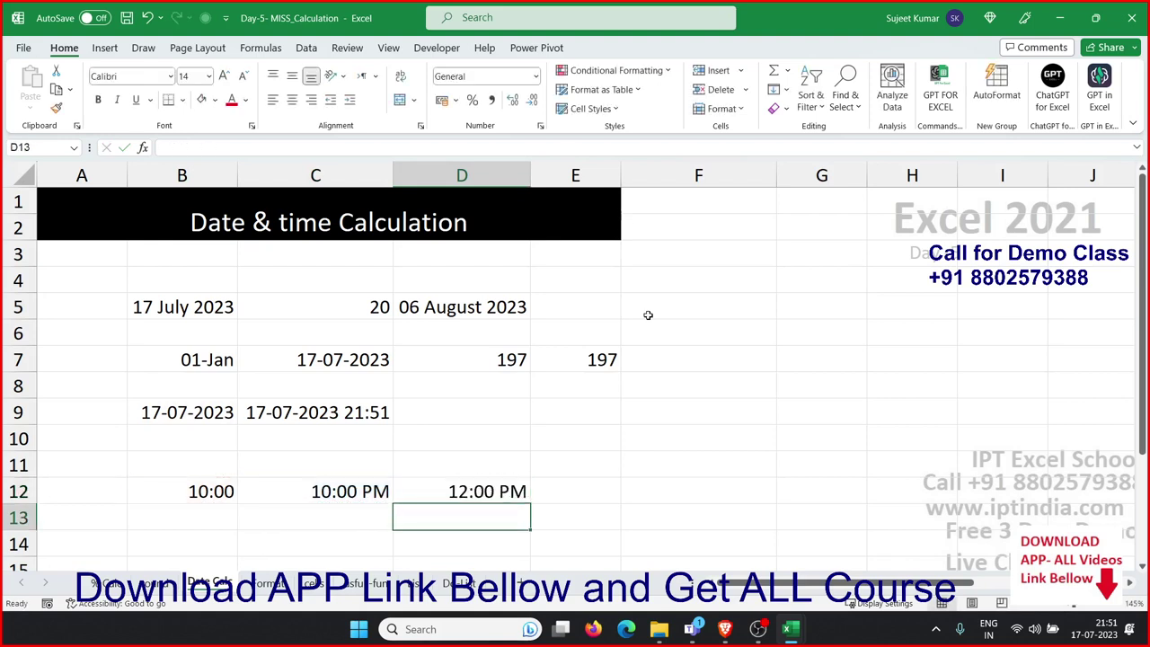
key(Up)
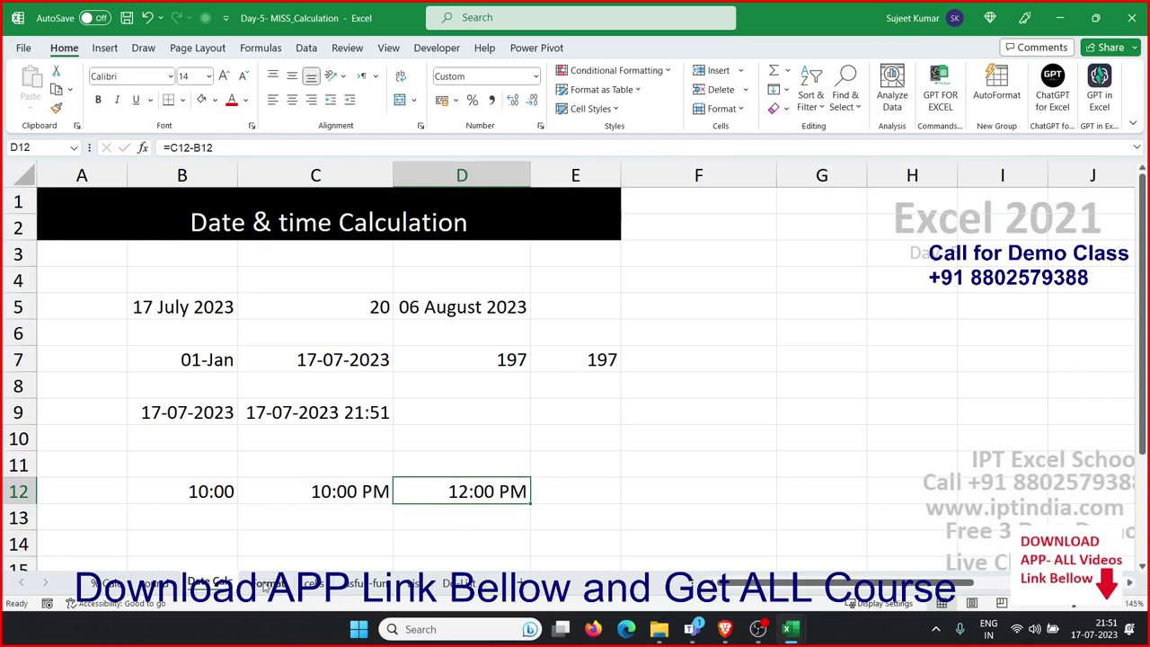
click(267, 582)
Clear the old examples from rows 4–13 of the Format Fixing sheet
scroll(120, 308, right, 1)
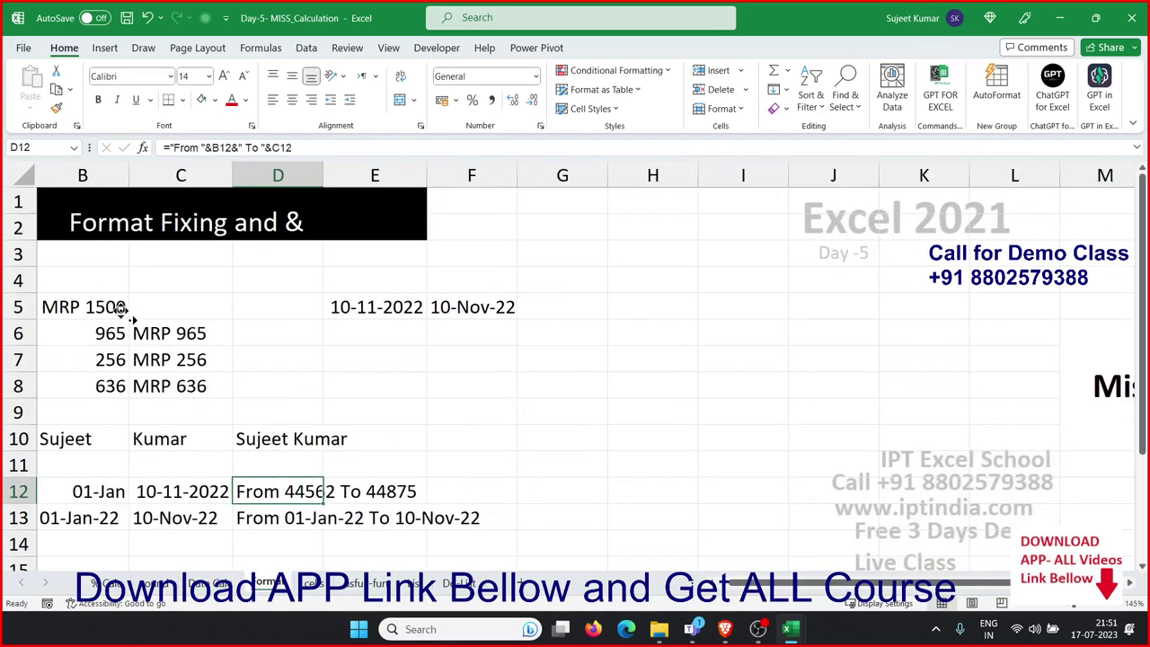
scroll(97, 306, up, 1)
scroll(270, 439, left, 1)
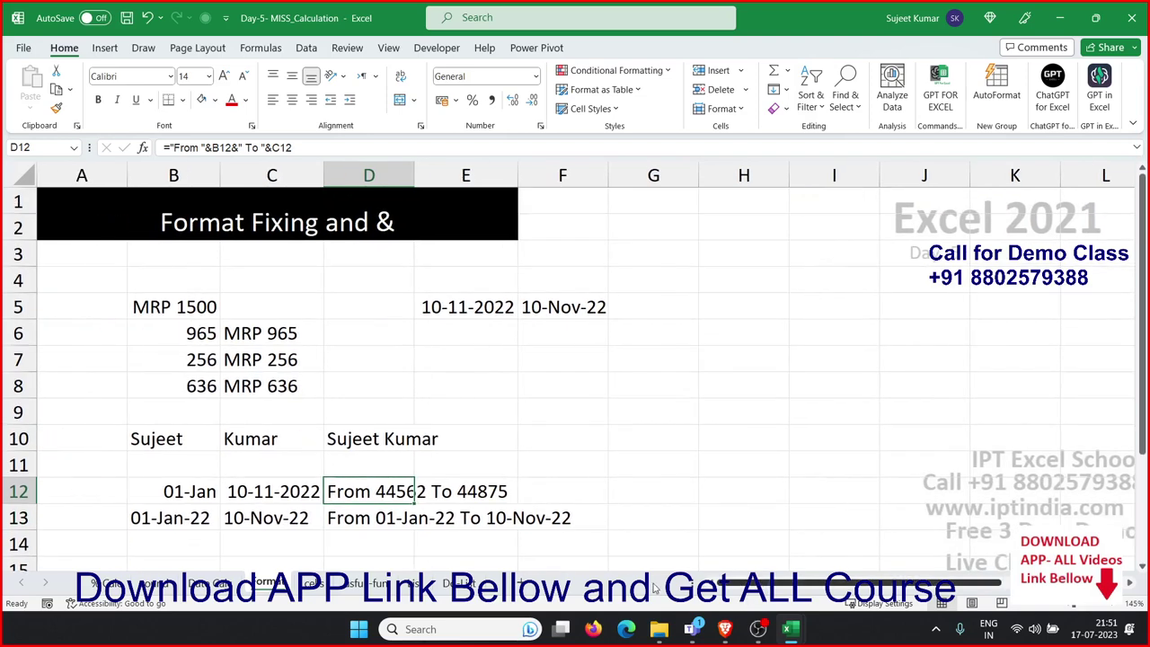
drag(27, 283, 9, 523)
key(Delete)
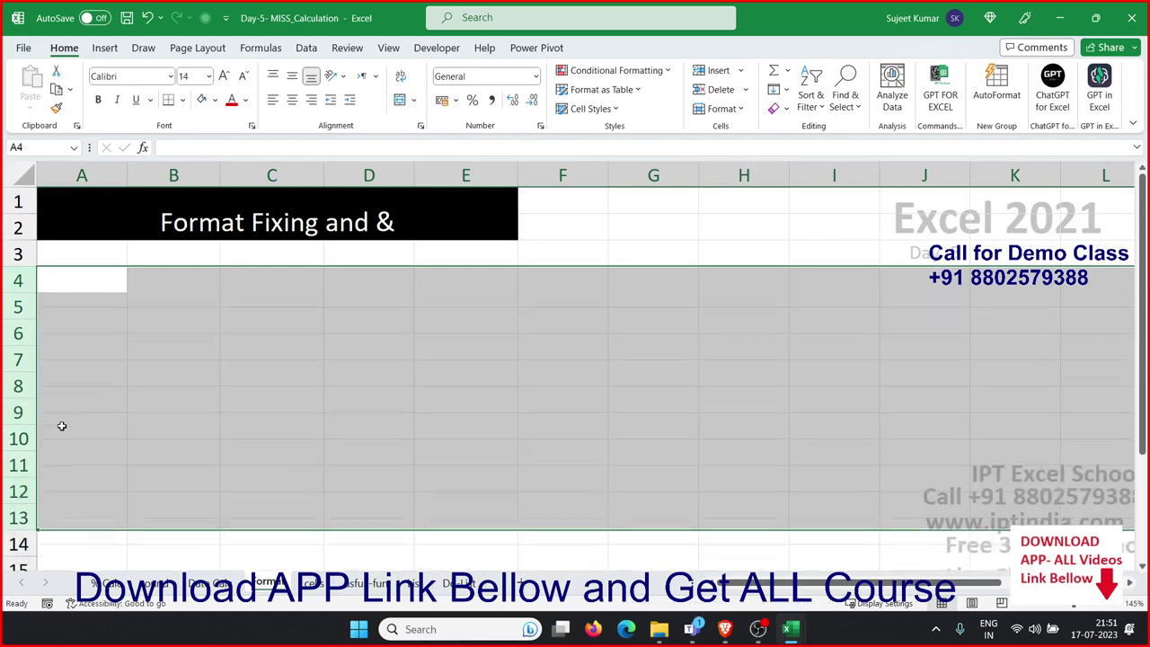
Type a person's first name in B4 and their surname in C4
key(Up)
key(Right)
key(Down)
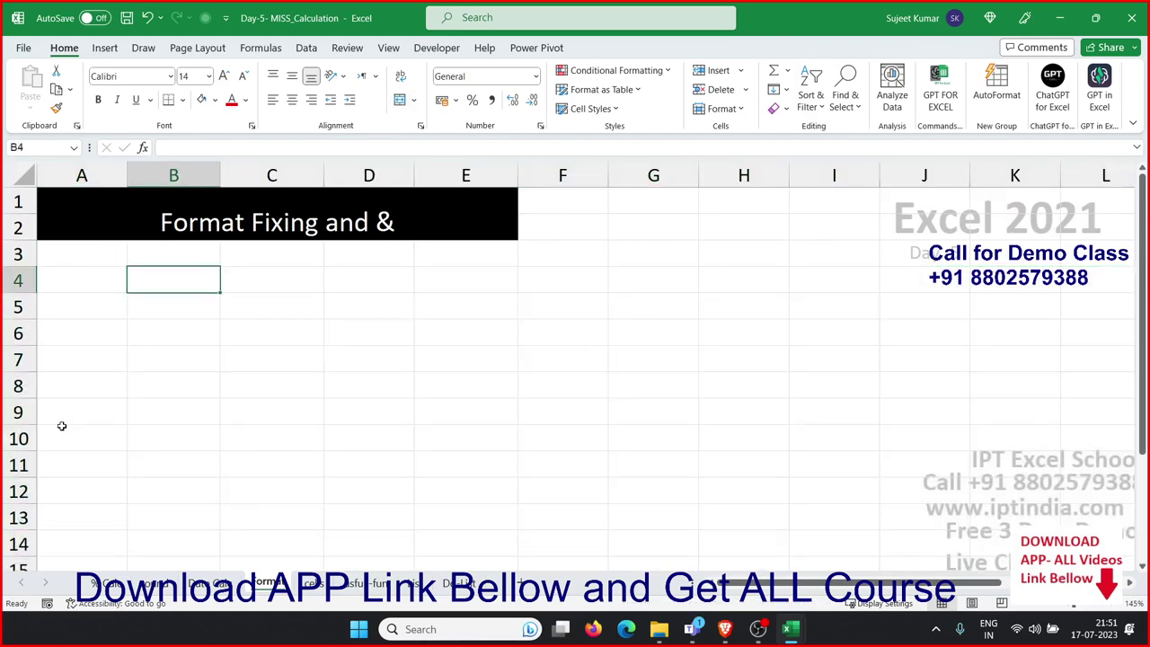
text(Sujeet)
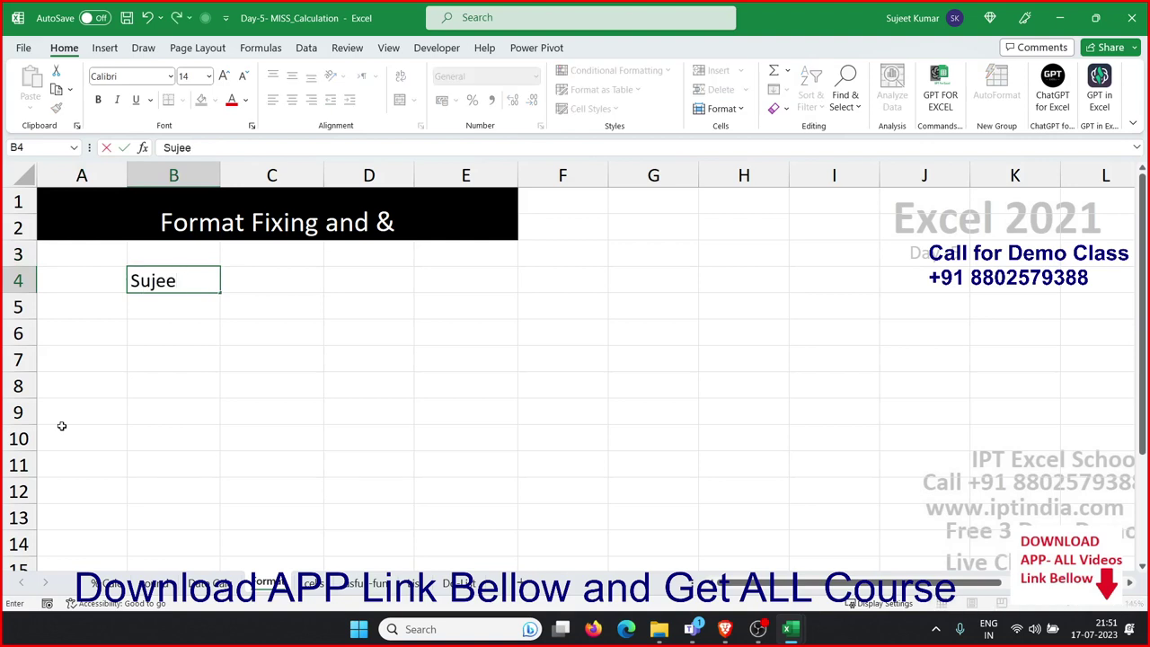
key(Tab)
text(Kum)
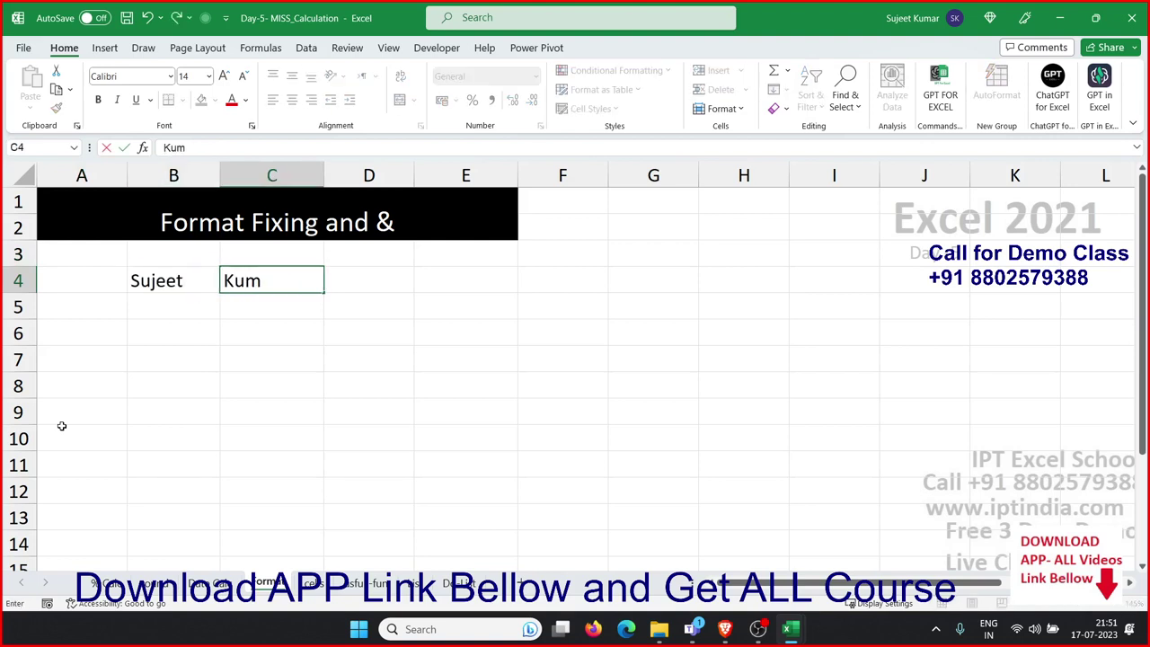
text(ar)
key(Tab)
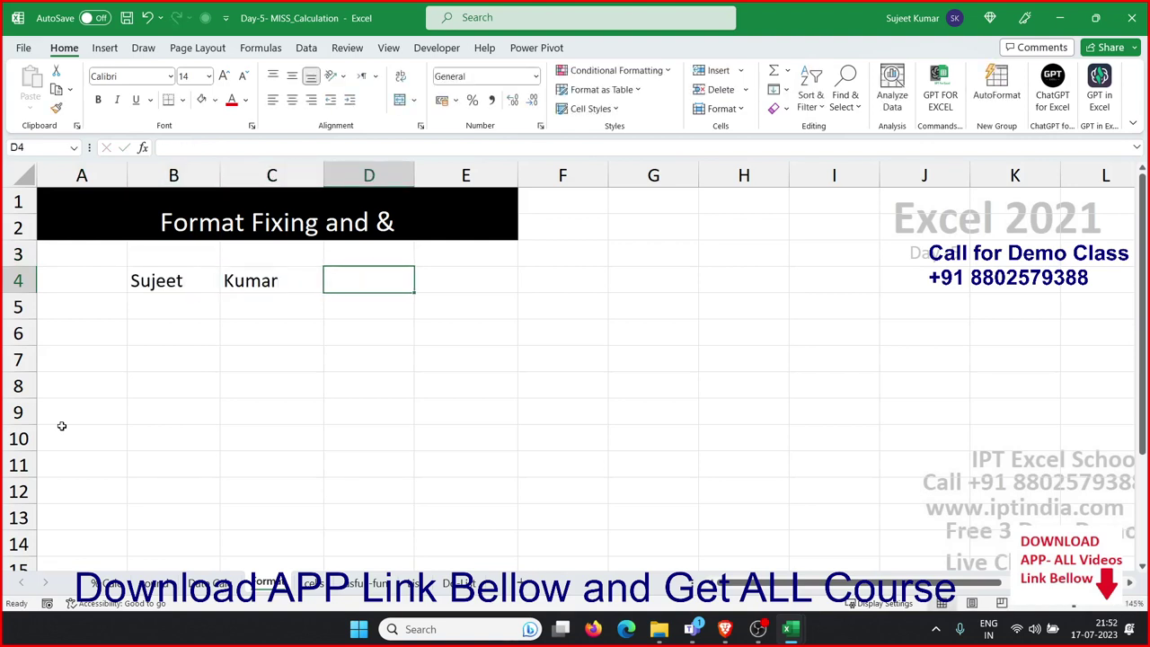
Enter =B4&" "&C4 in D4 to join the names with a space
text(=)
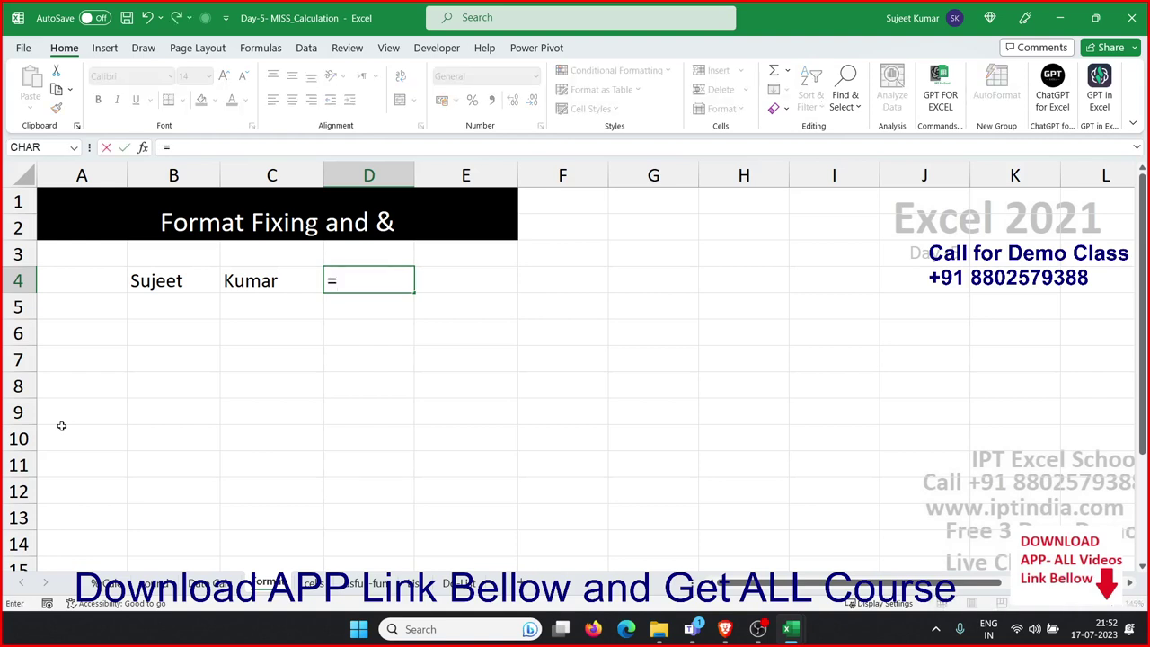
click(168, 285)
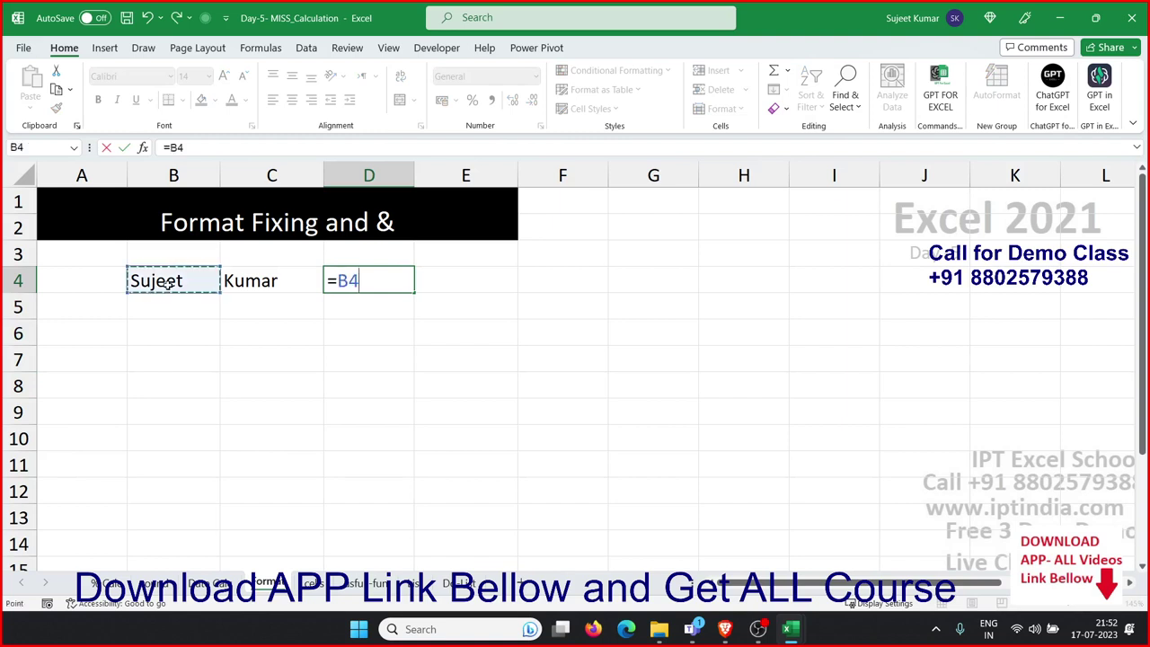
text(&)
text(" ")
text(&)
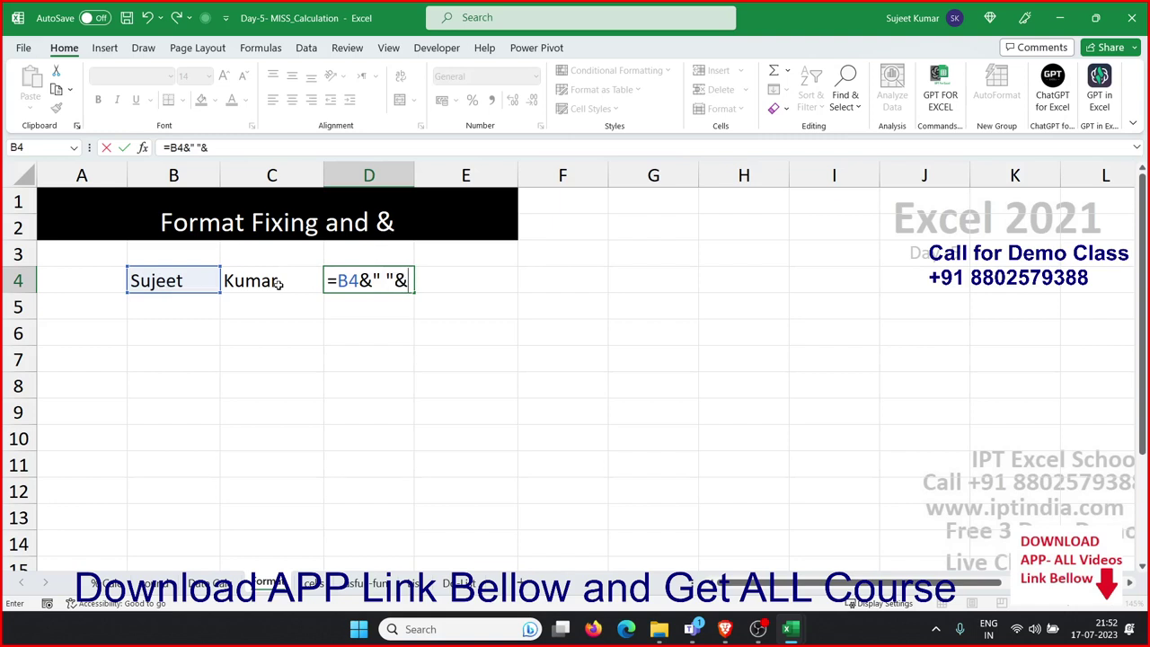
click(278, 284)
key(Return)
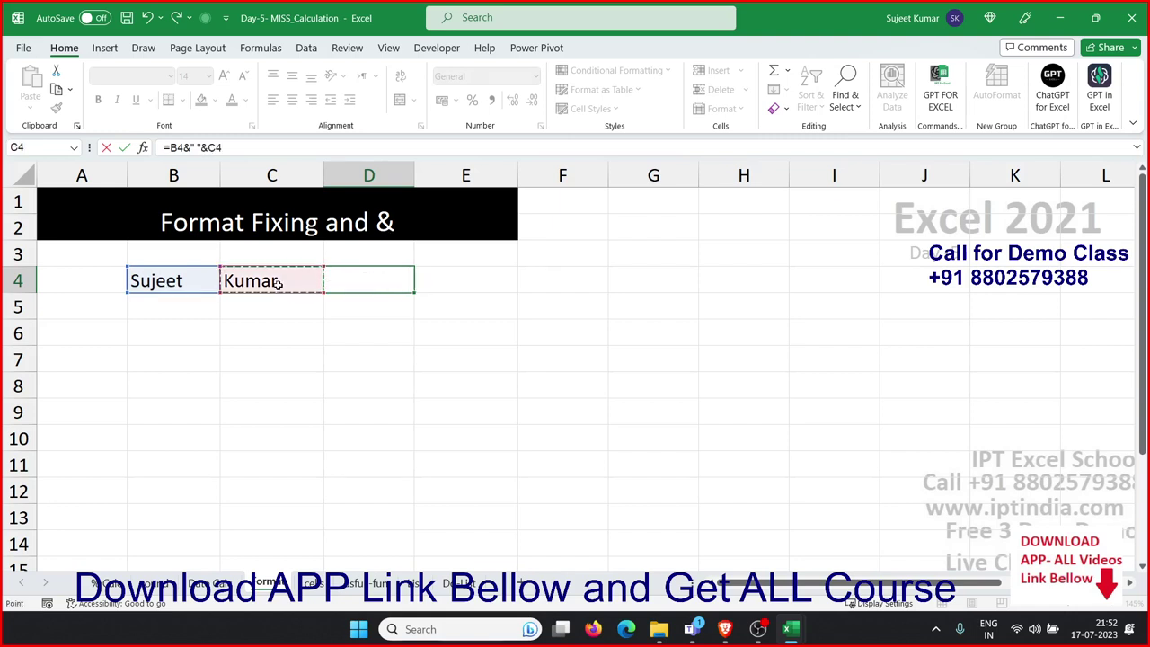
key(Up)
key(Right)
key(Right)
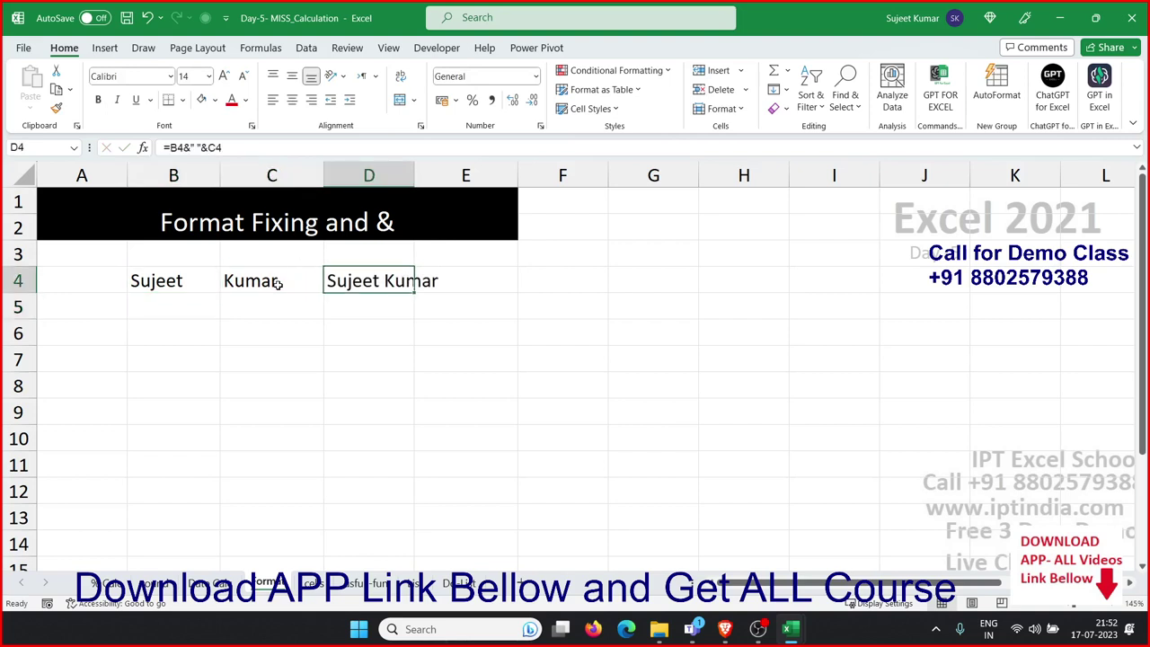
key(F2)
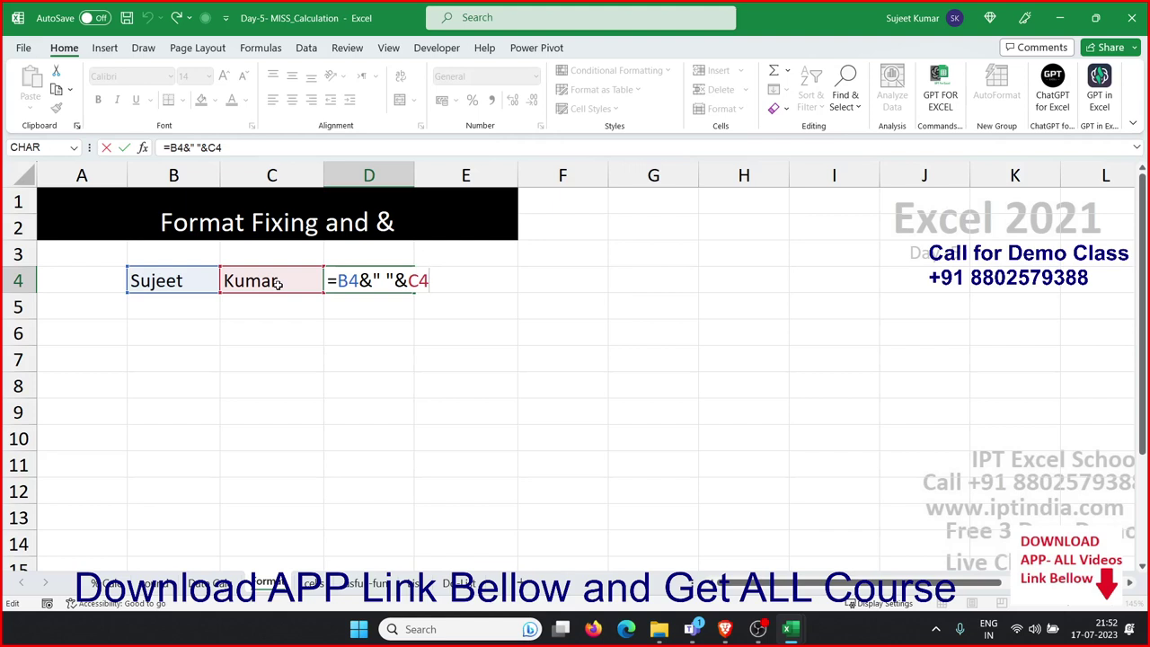
key(Return)
Enter 1/1 in B7 and today's date in C7
key(Down)
key(Down)
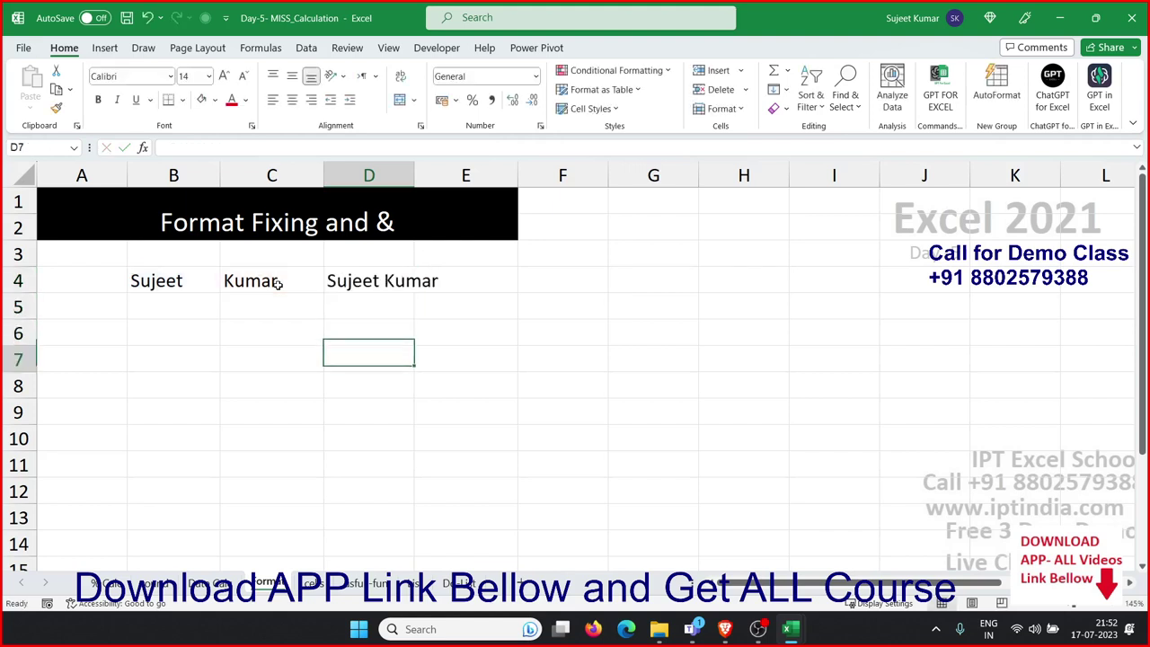
key(Left)
key(Left)
key(Up)
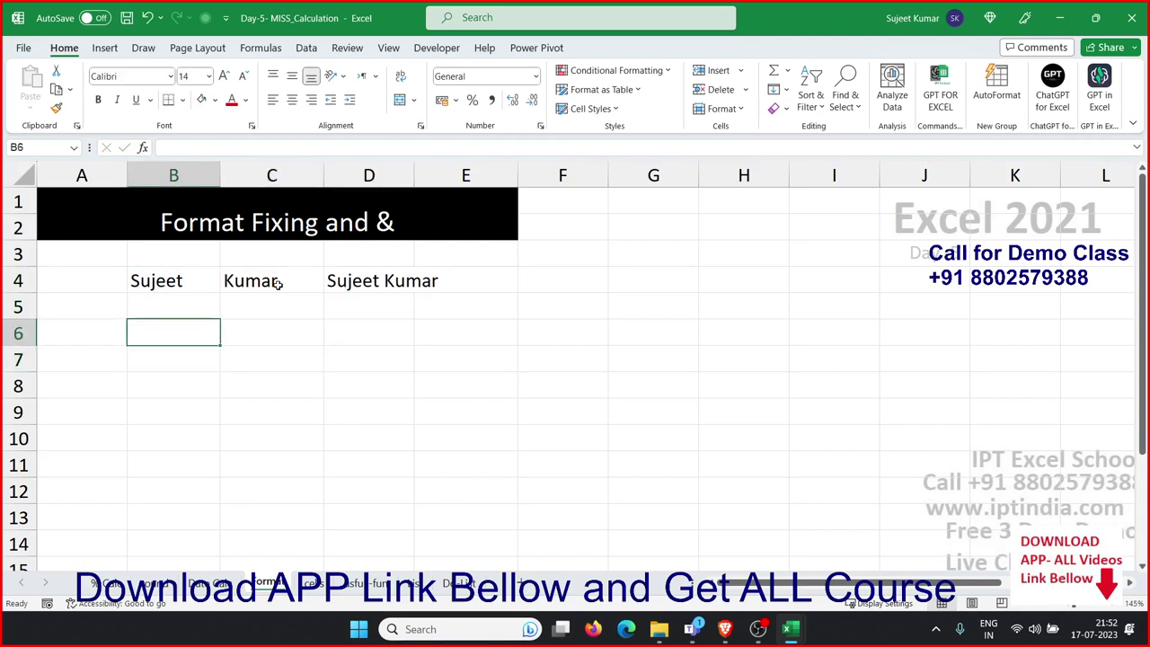
key(Down)
text(1/)
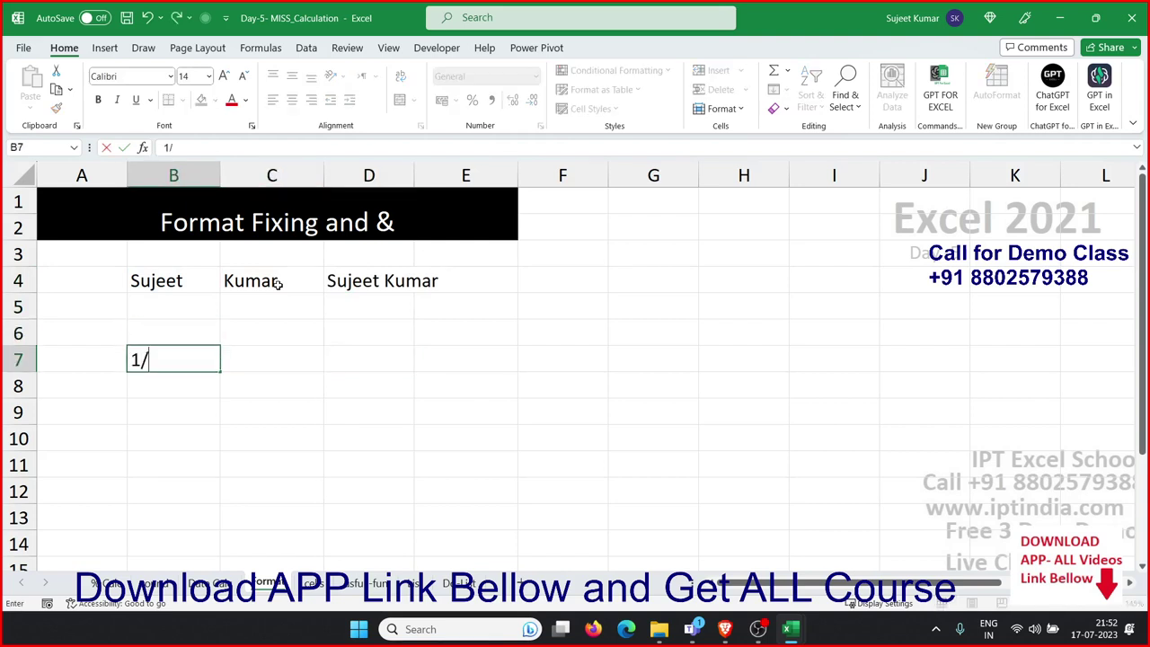
text(1)
key(Tab)
key(ctrl+semicolon)
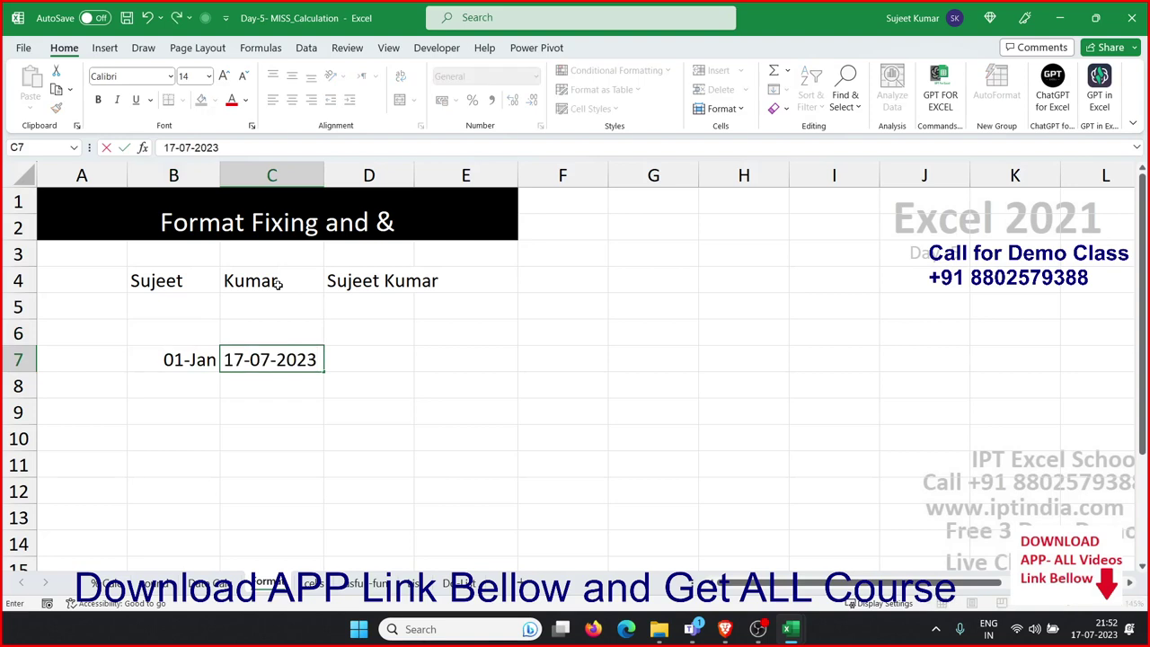
key(Return)
Enter ="Work From "&B7&" To "&C7 in D8, which shows Work From 44927 To 45124
key(Right)
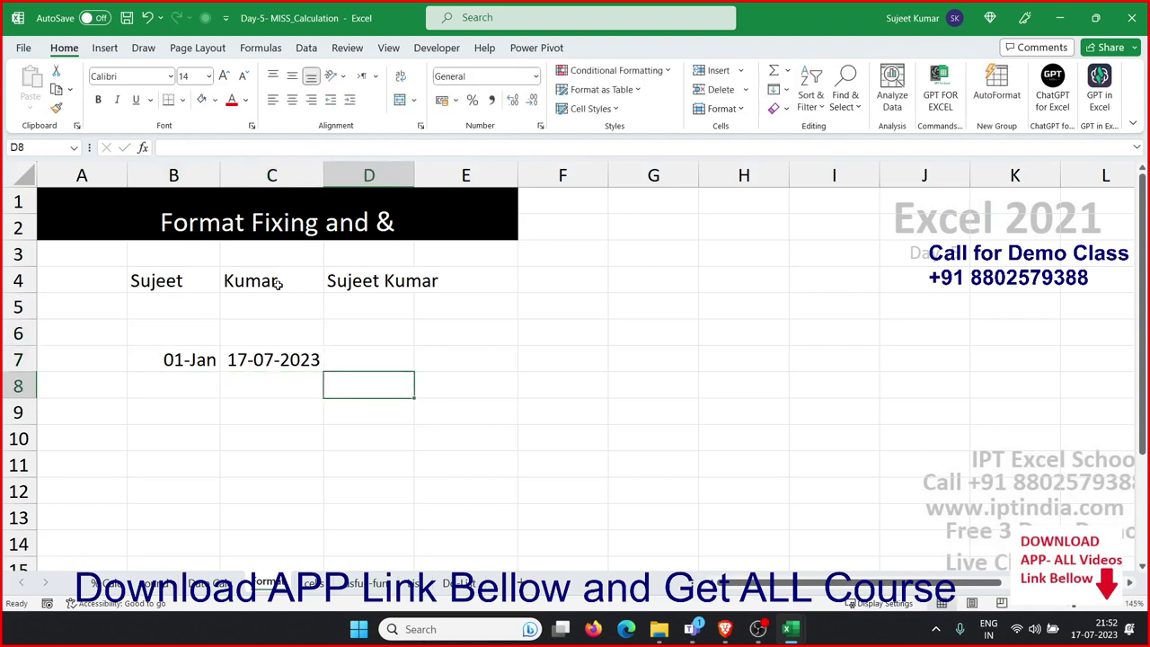
text("For)
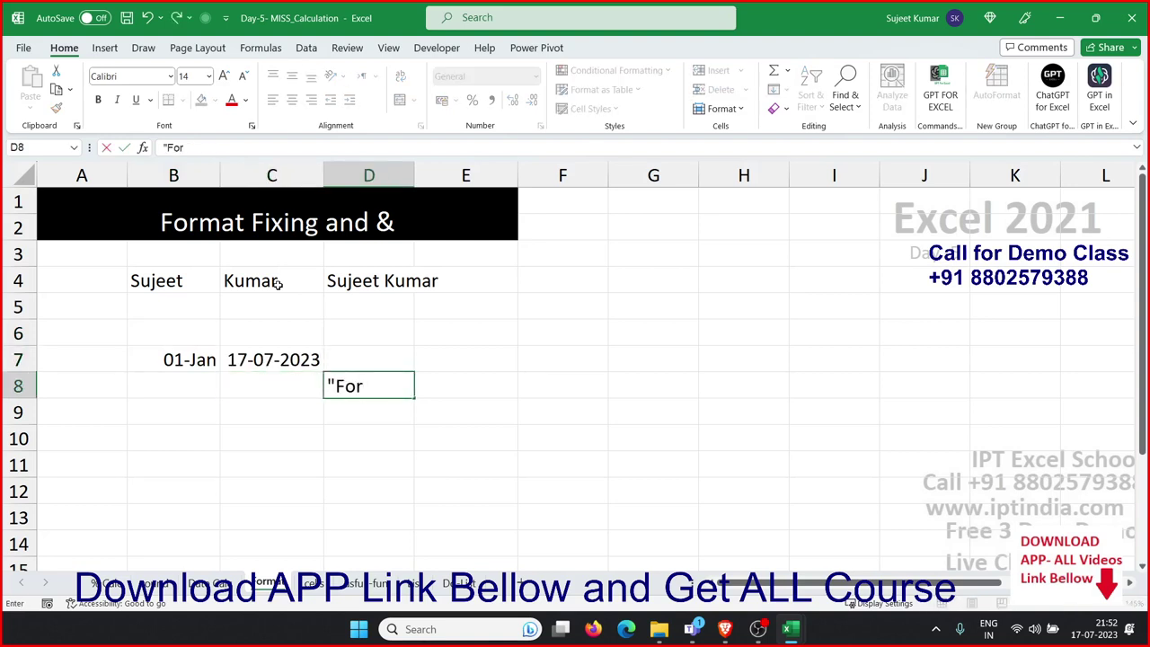
key(BackSpace)
key(BackSpace)
key(BackSpace)
key(BackSpace)
text(=)
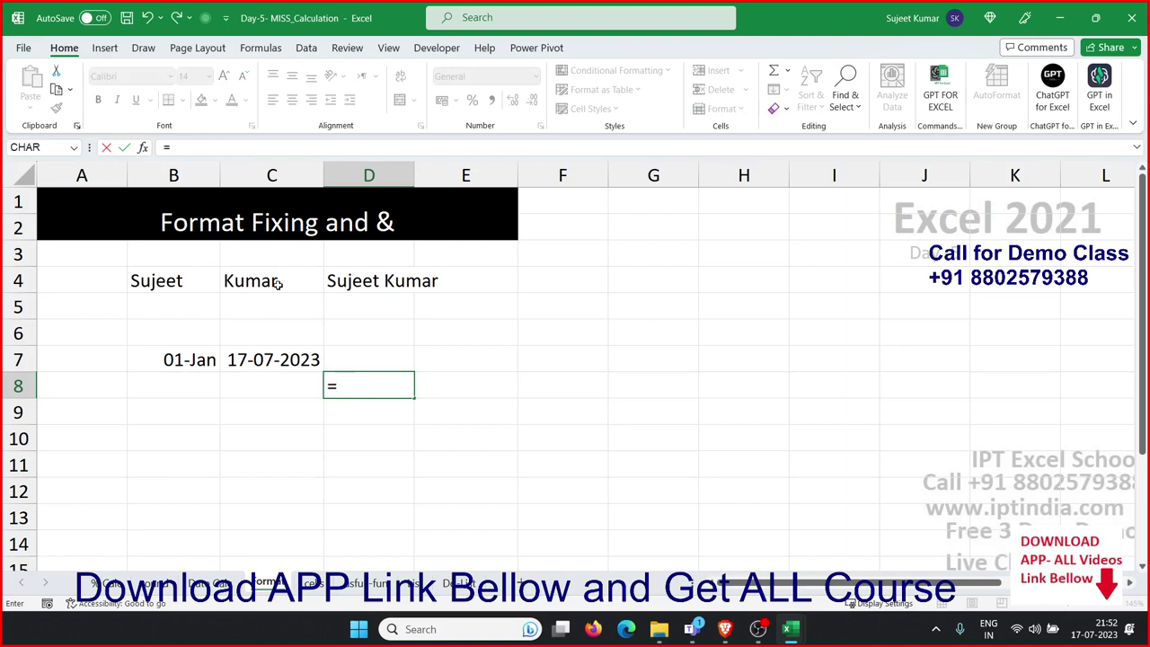
text(Fro)
key(BackSpace)
key(BackSpace)
key(BackSpace)
text(Wor)
text(k From)
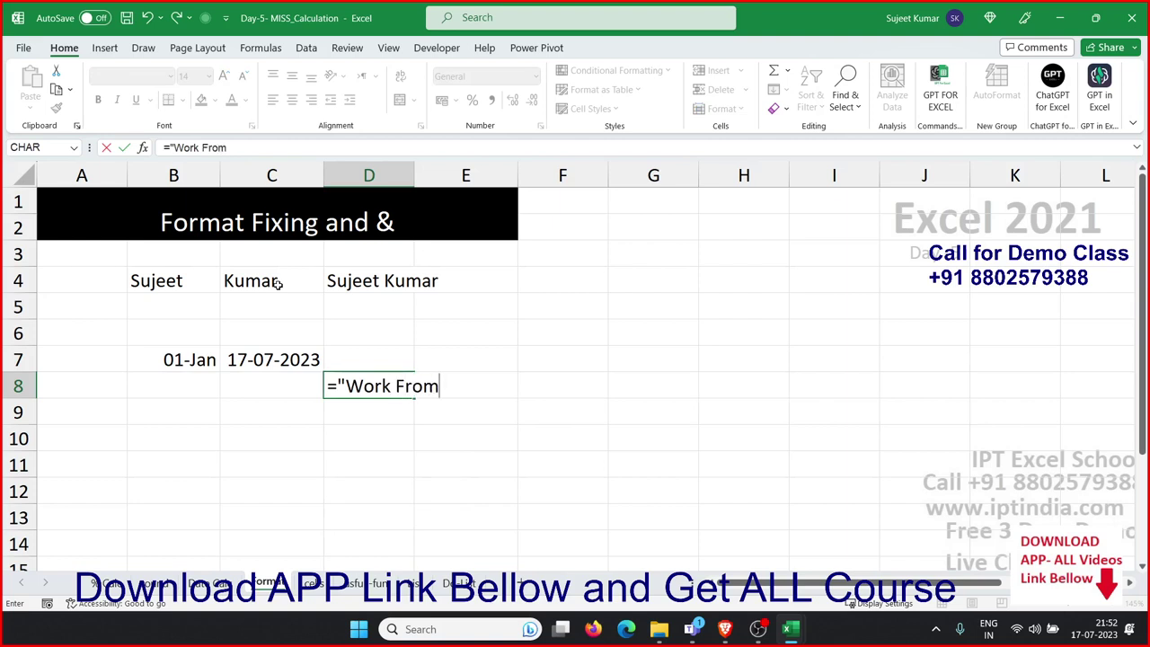
text( "&)
click(197, 357)
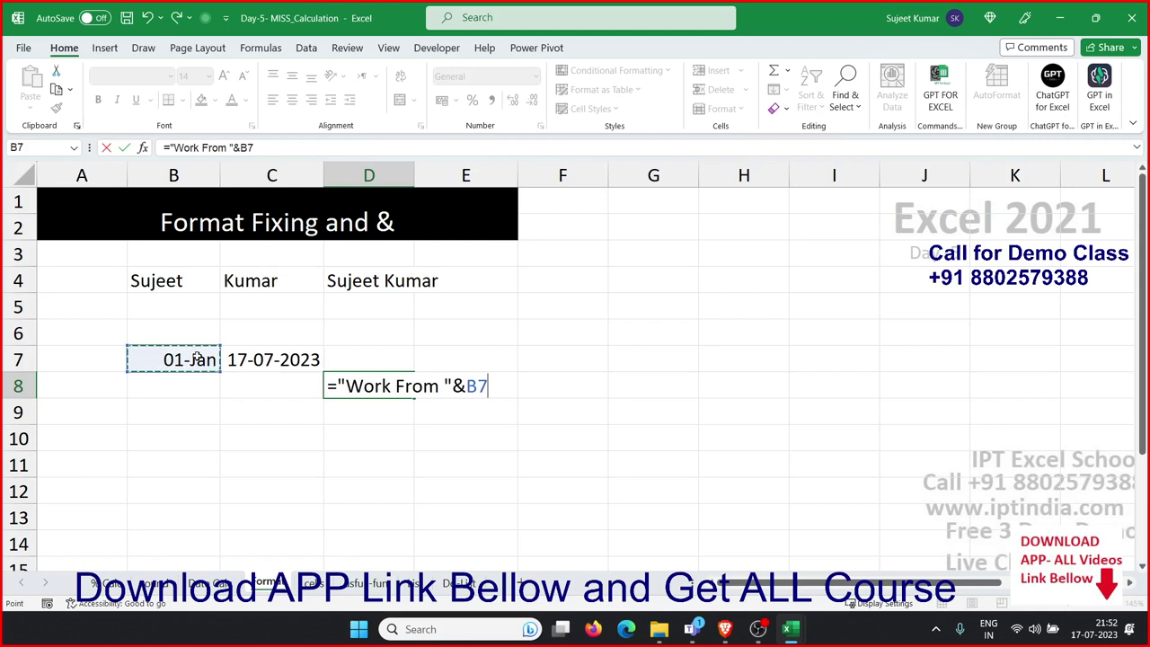
text(&")
text( To ")
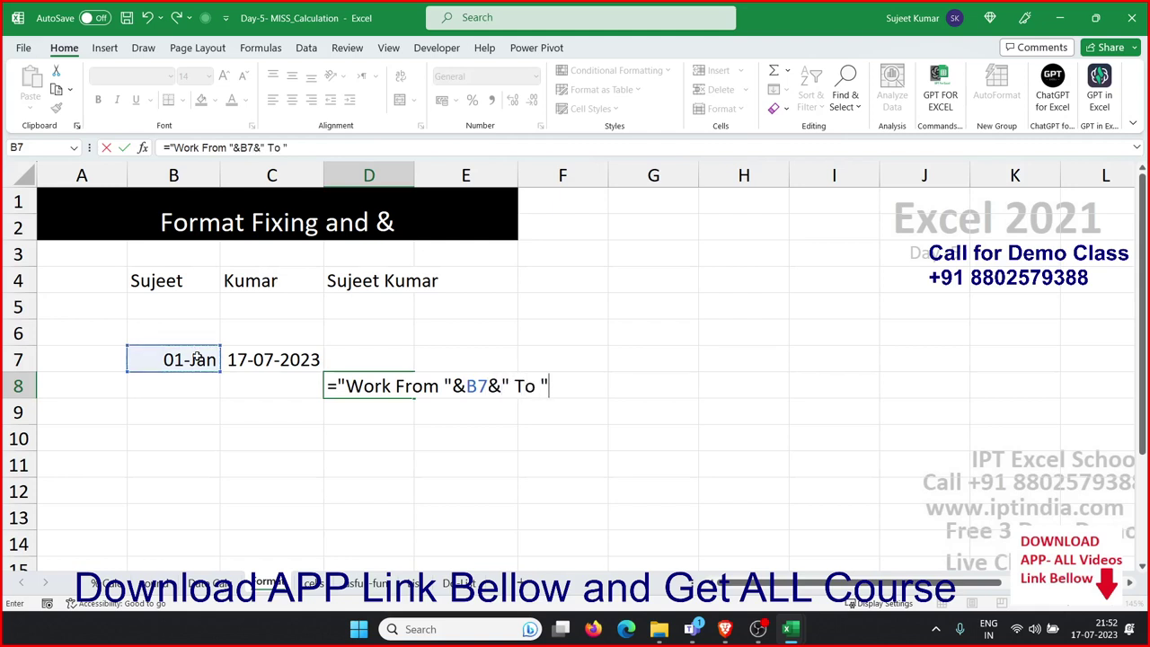
text(&)
click(258, 354)
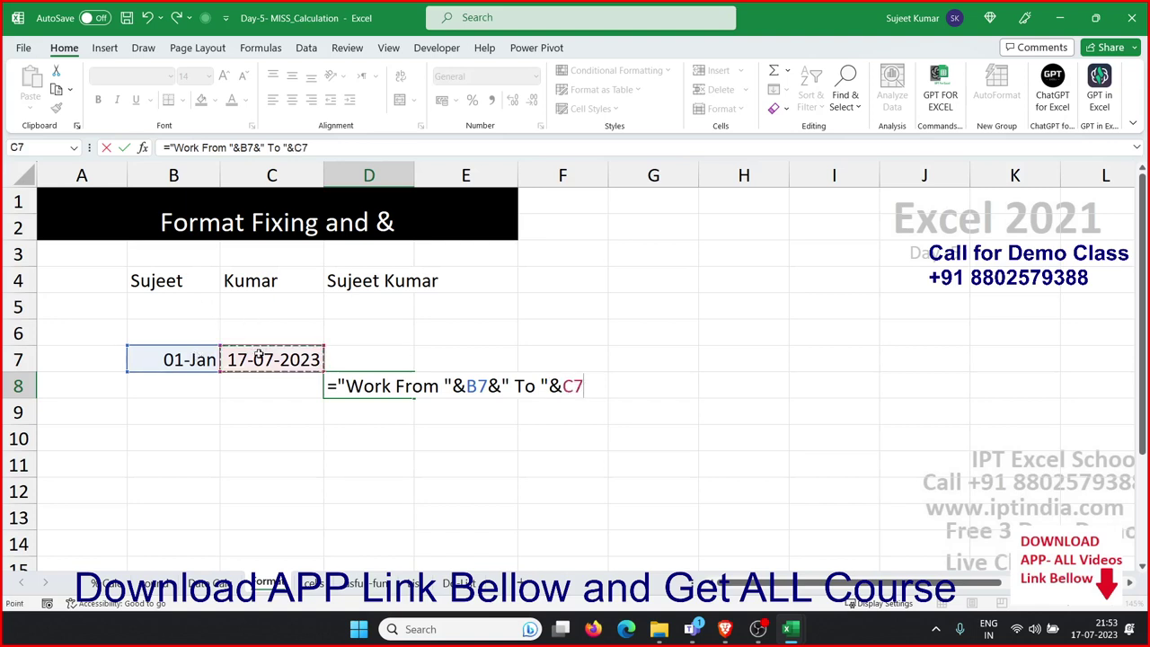
key(Return)
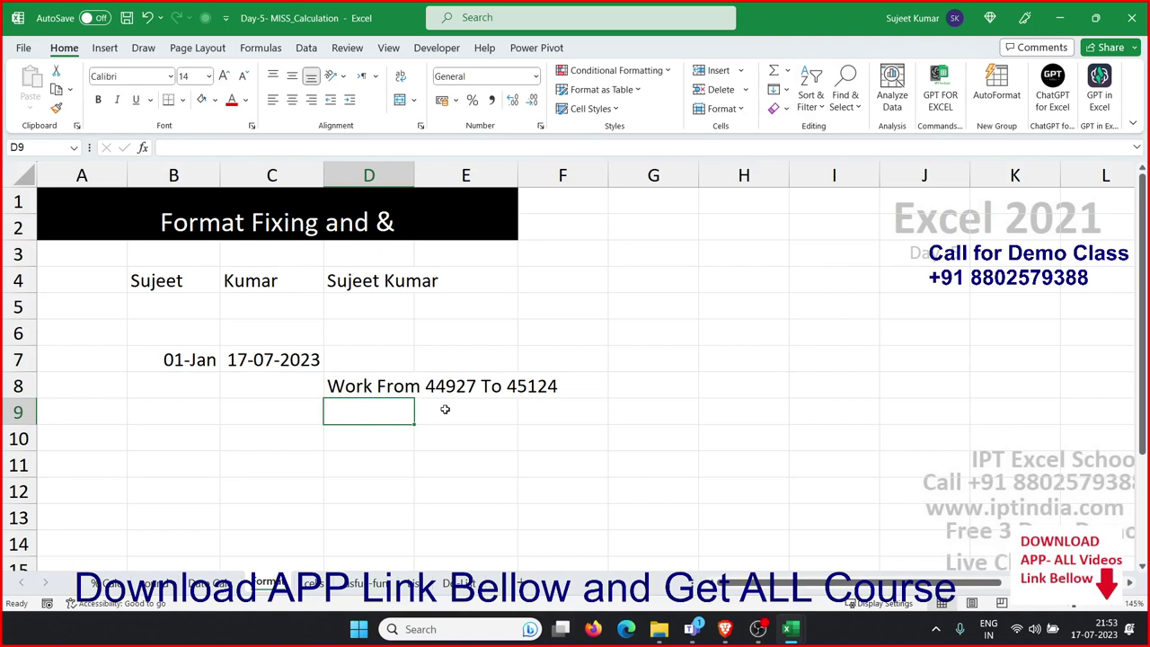
Inspect the B7:C7 dates and D8's formula, briefly showing B7 in General format before undoing
drag(196, 354, 253, 362)
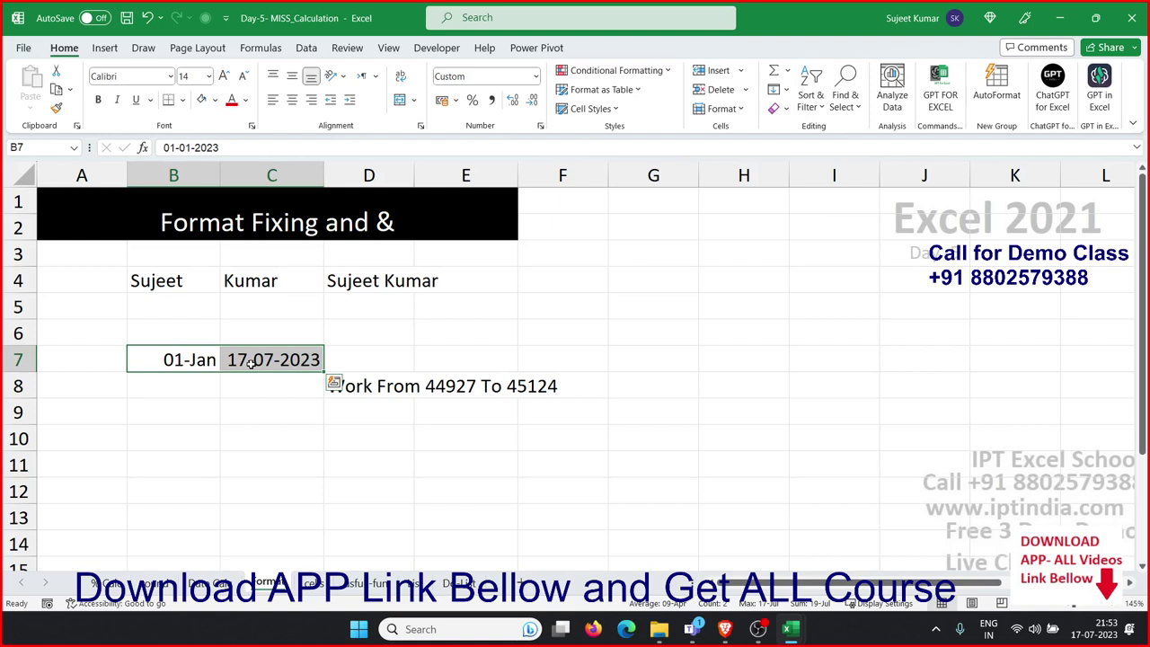
click(345, 388)
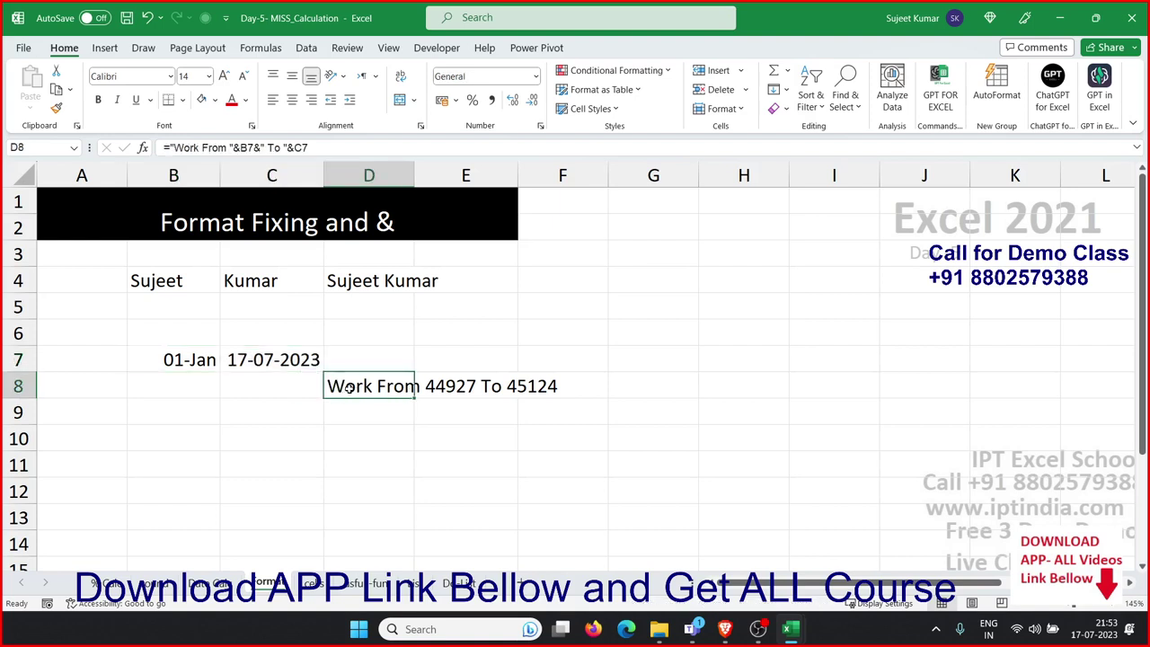
click(208, 363)
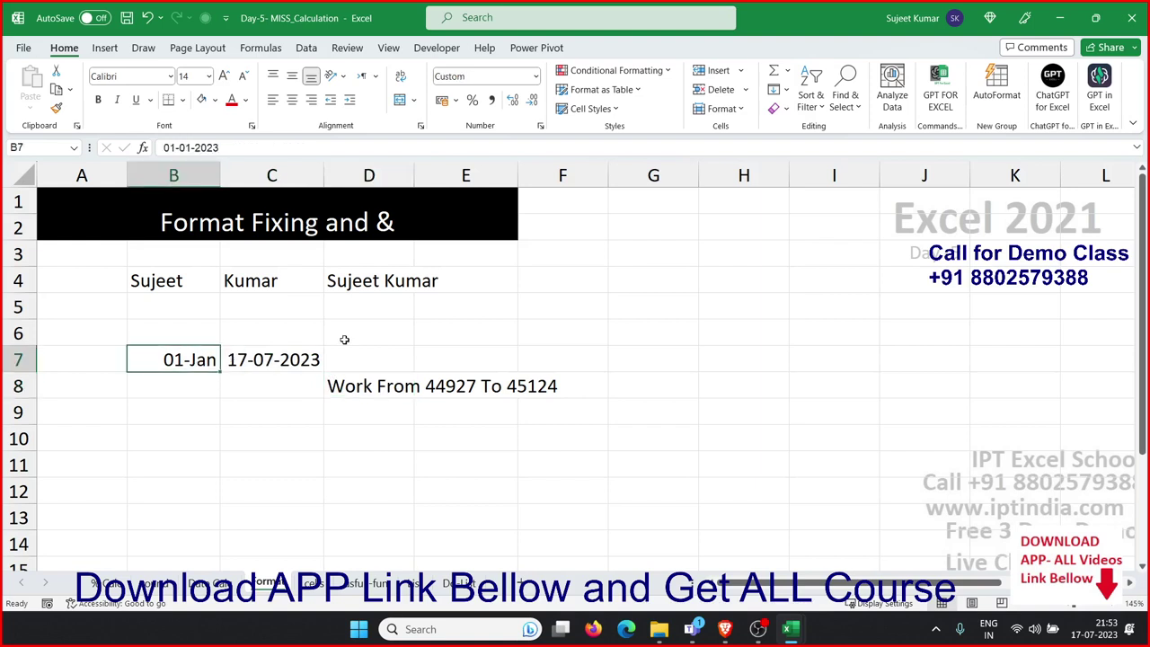
click(535, 77)
click(530, 106)
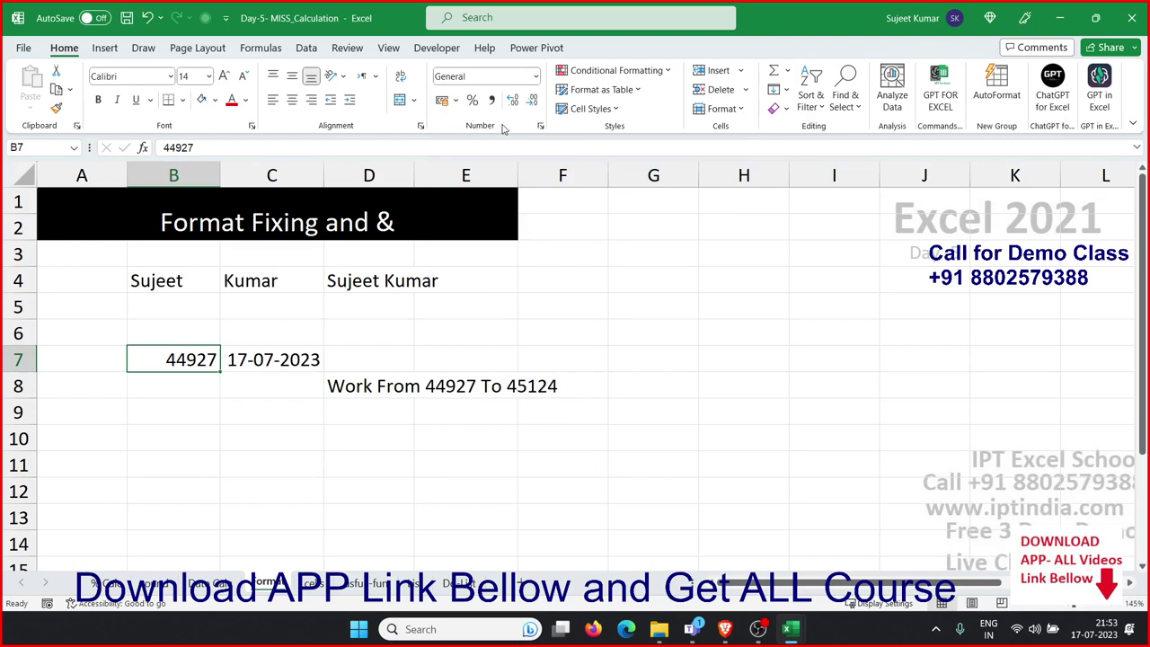
key(ctrl+z)
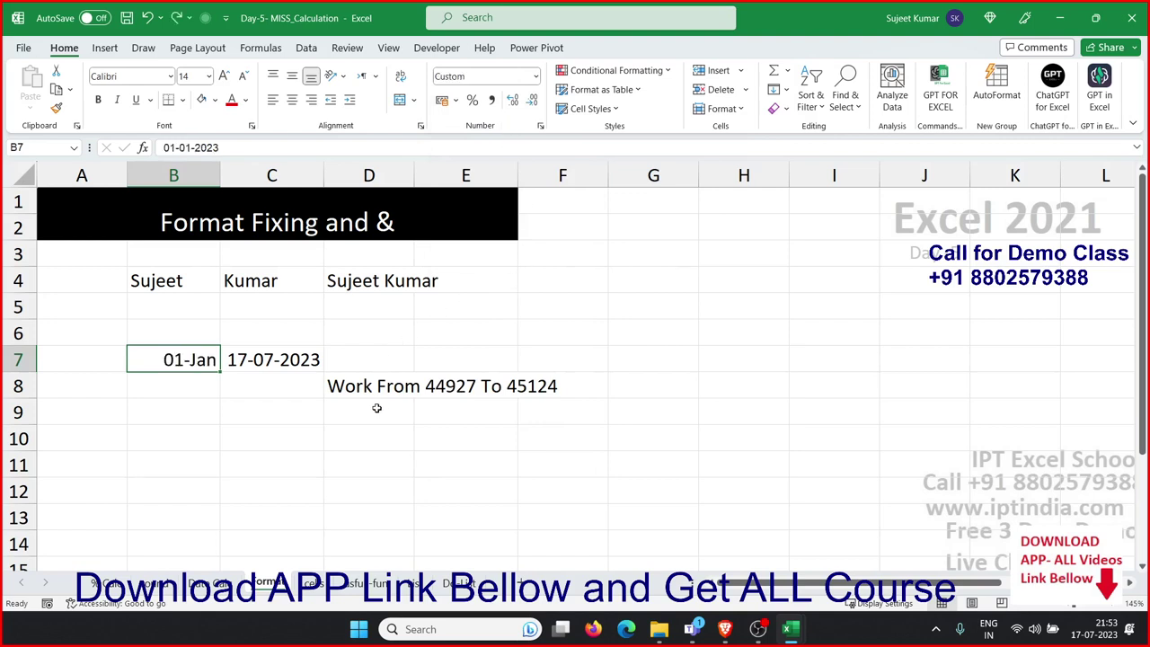
Wrap B7 and C7 in D8's formula with TEXT(...,"DD-MMM-YY") so it reads 'Work From 01-Jan-23 To 17-Jul-23'
click(368, 389)
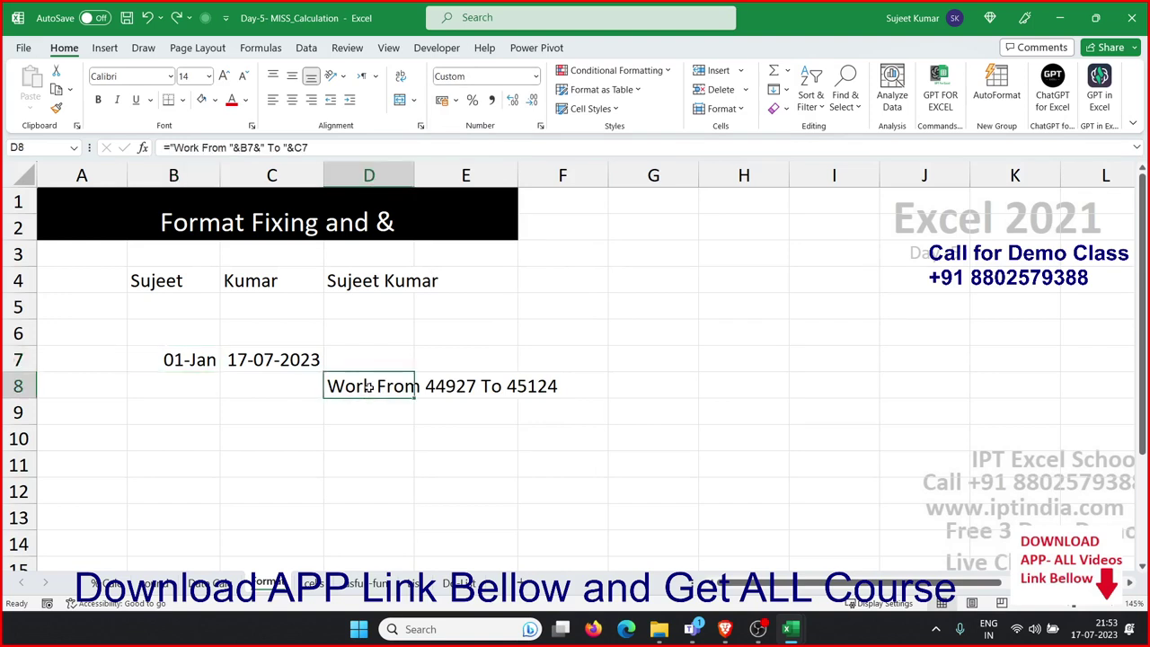
double_click(363, 386)
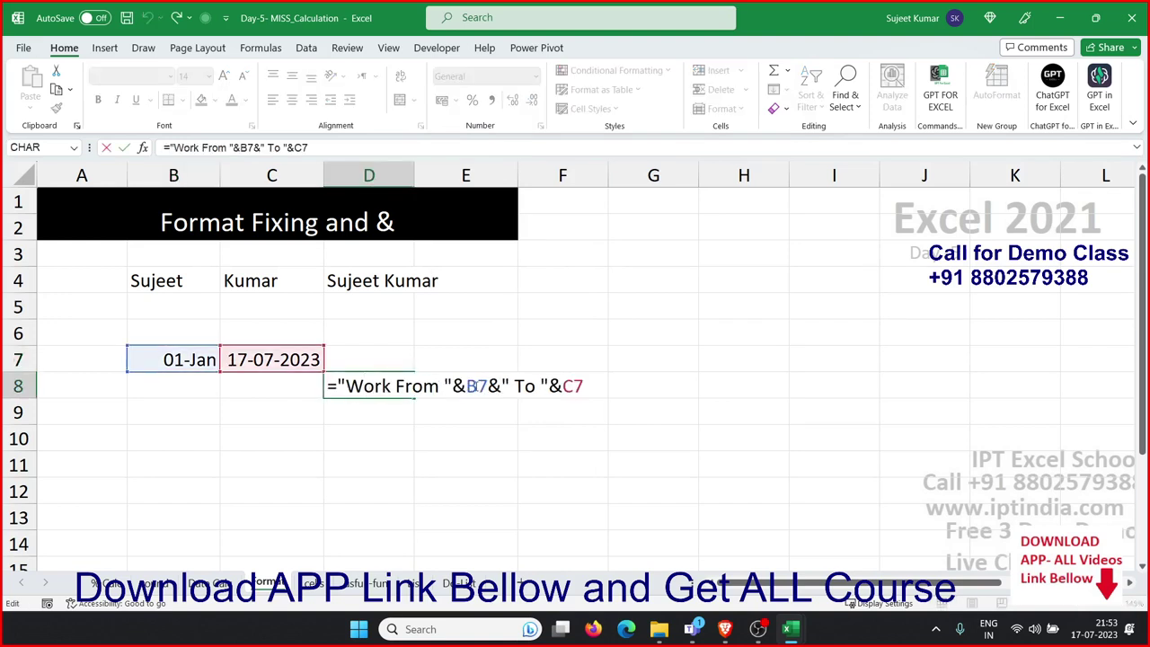
drag(466, 386, 476, 386)
click(466, 386)
text(te)
key(Tab)
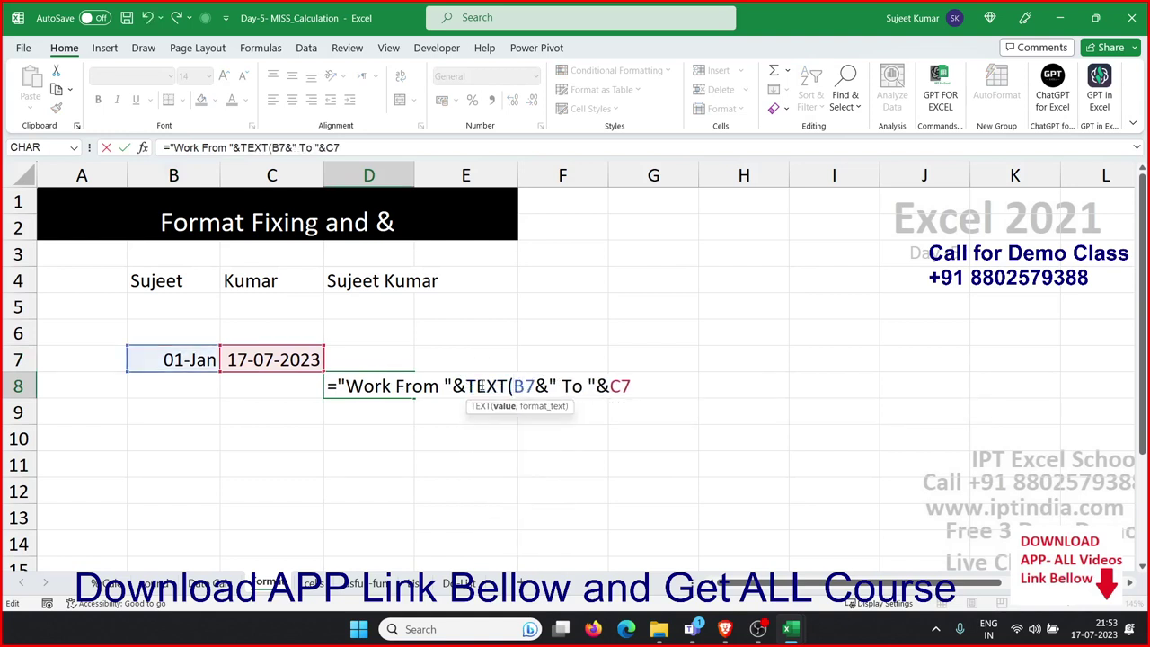
text(,"D)
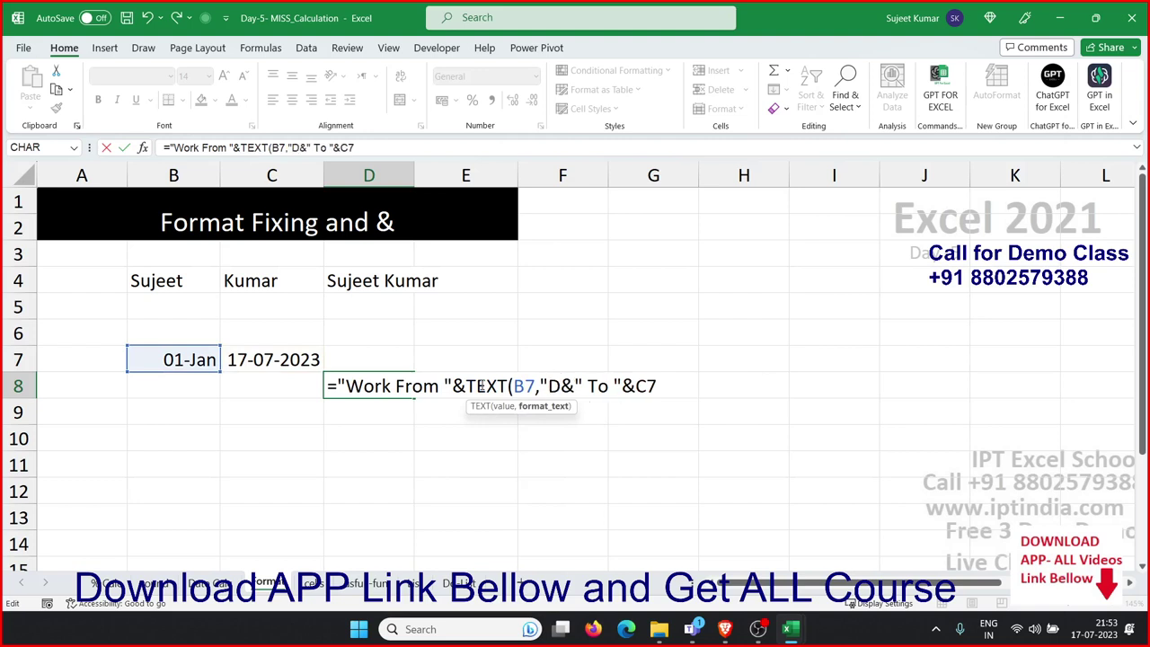
text(D-)
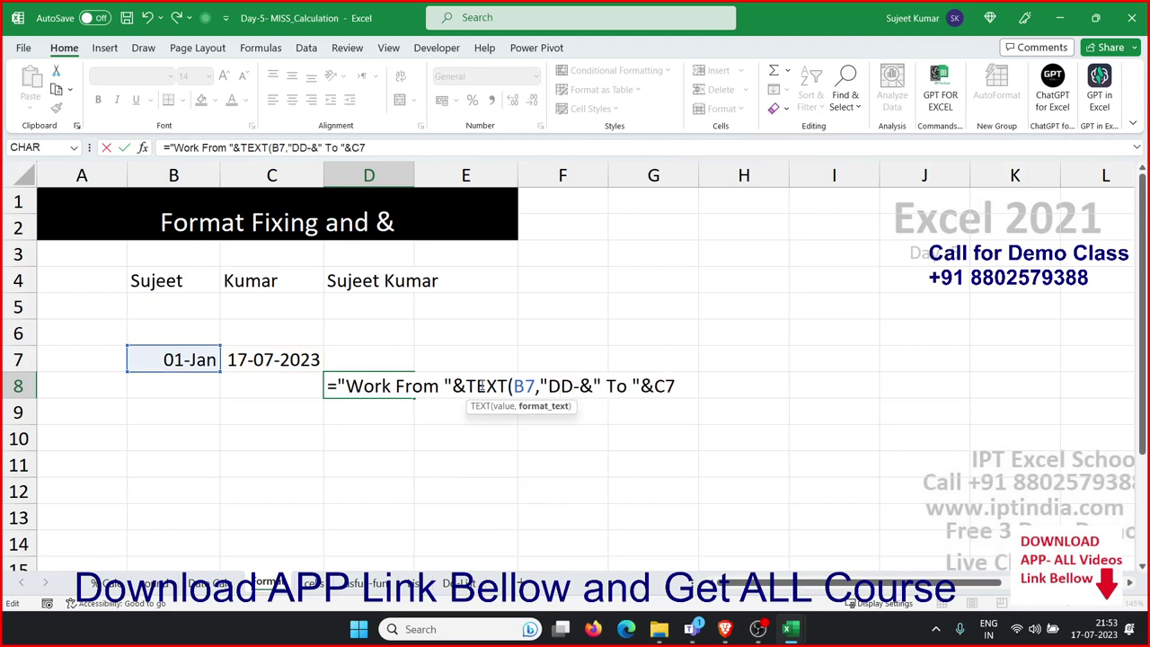
text(MMM-)
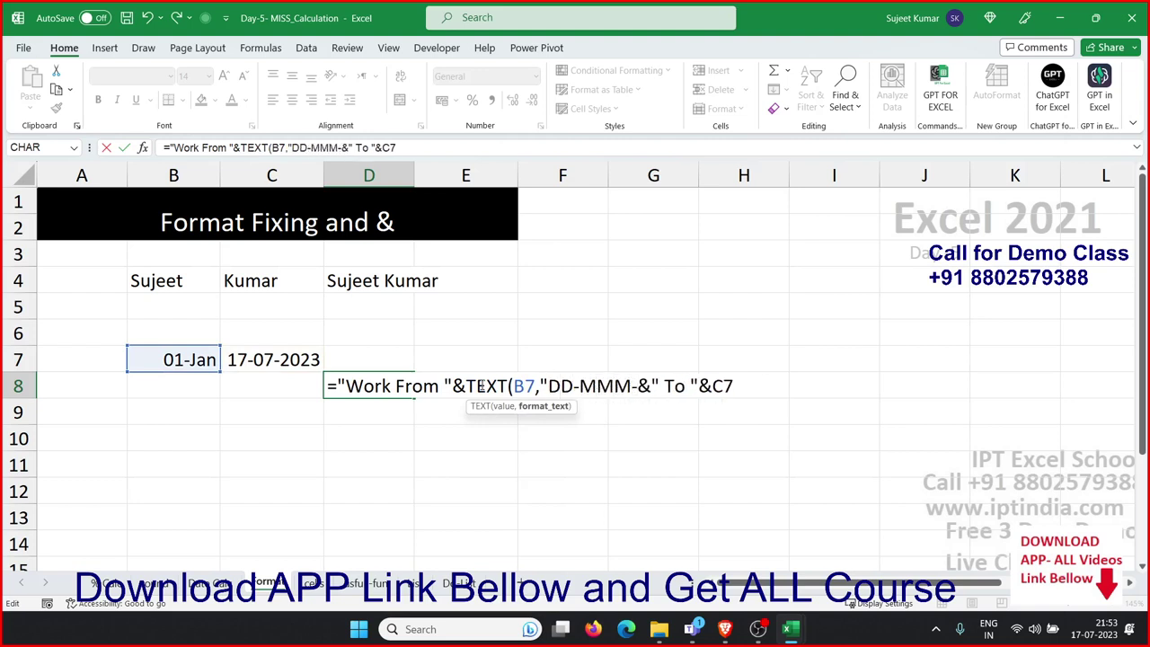
text(YY")
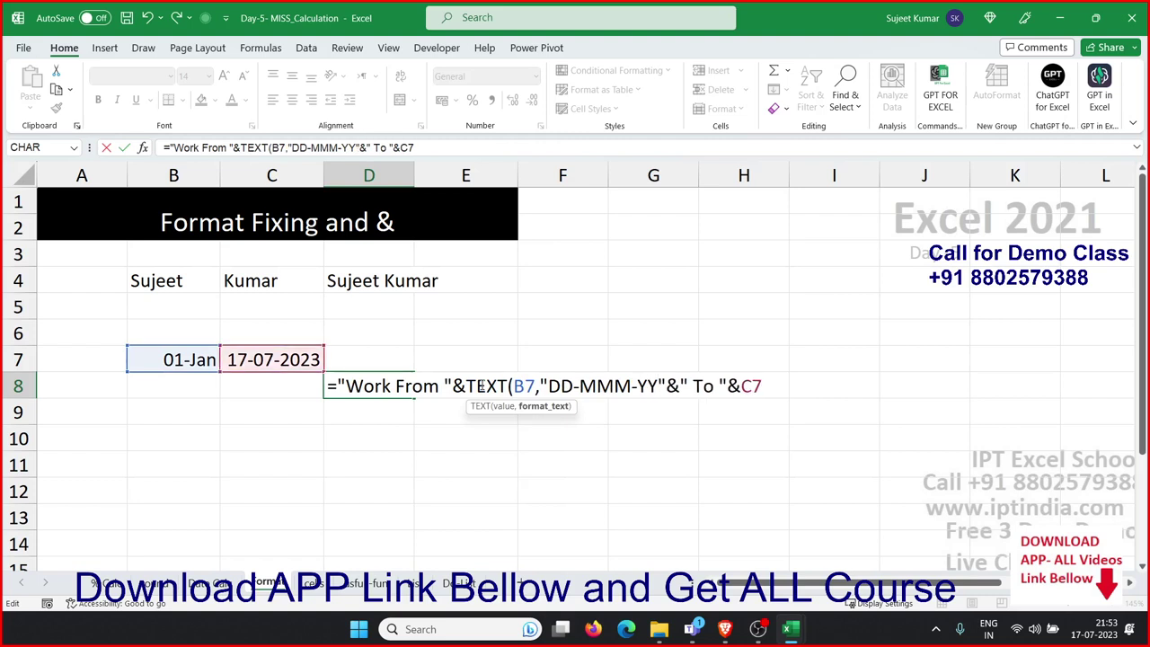
text())
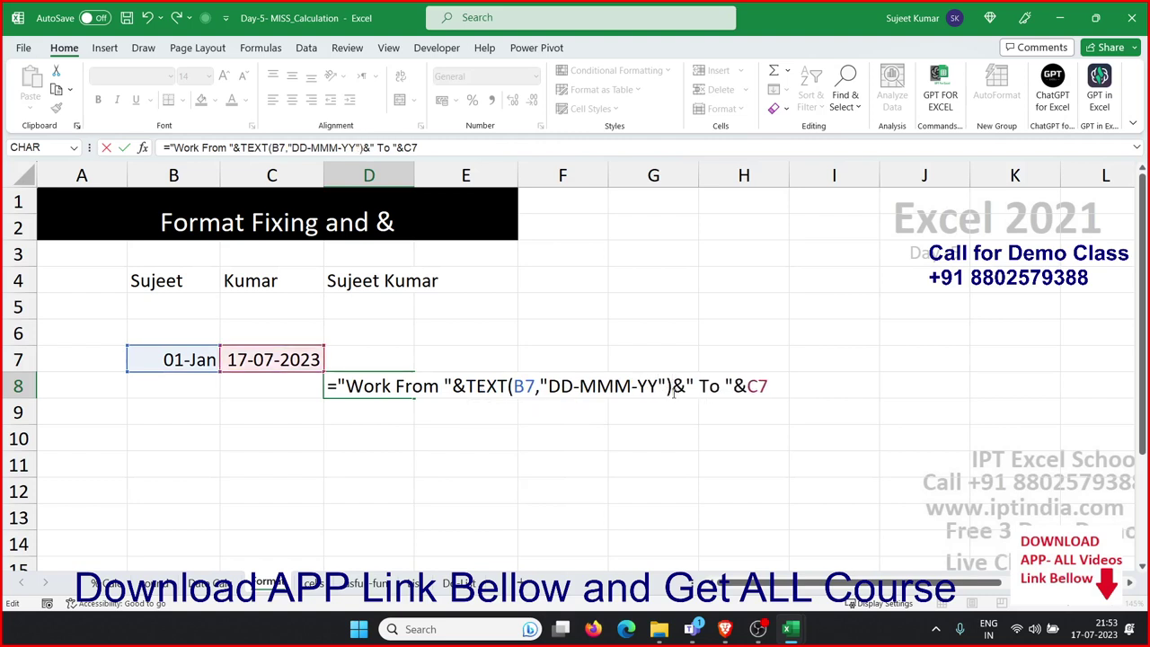
click(749, 385)
text(te)
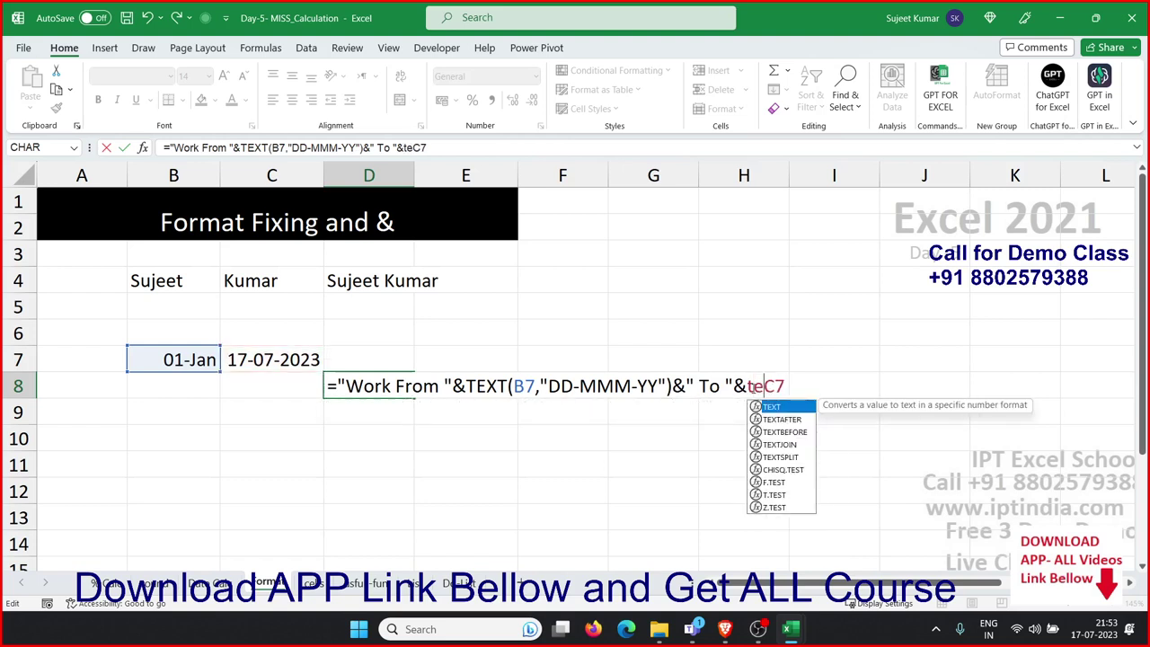
key(Tab)
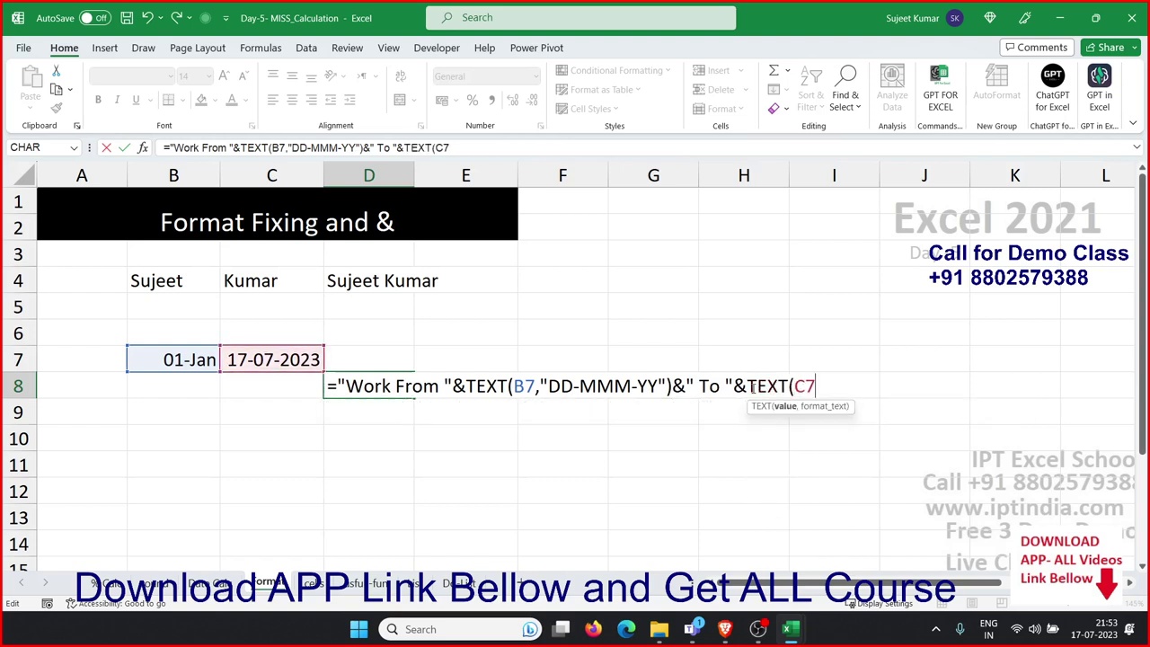
text(,"DD)
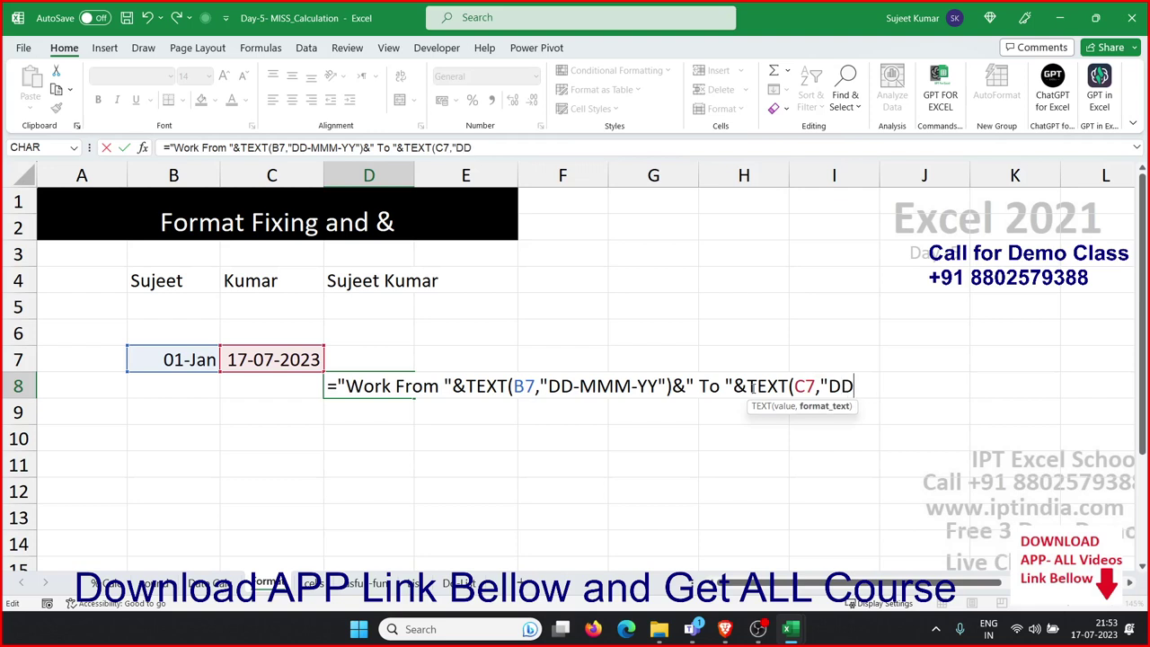
text(-MMM)
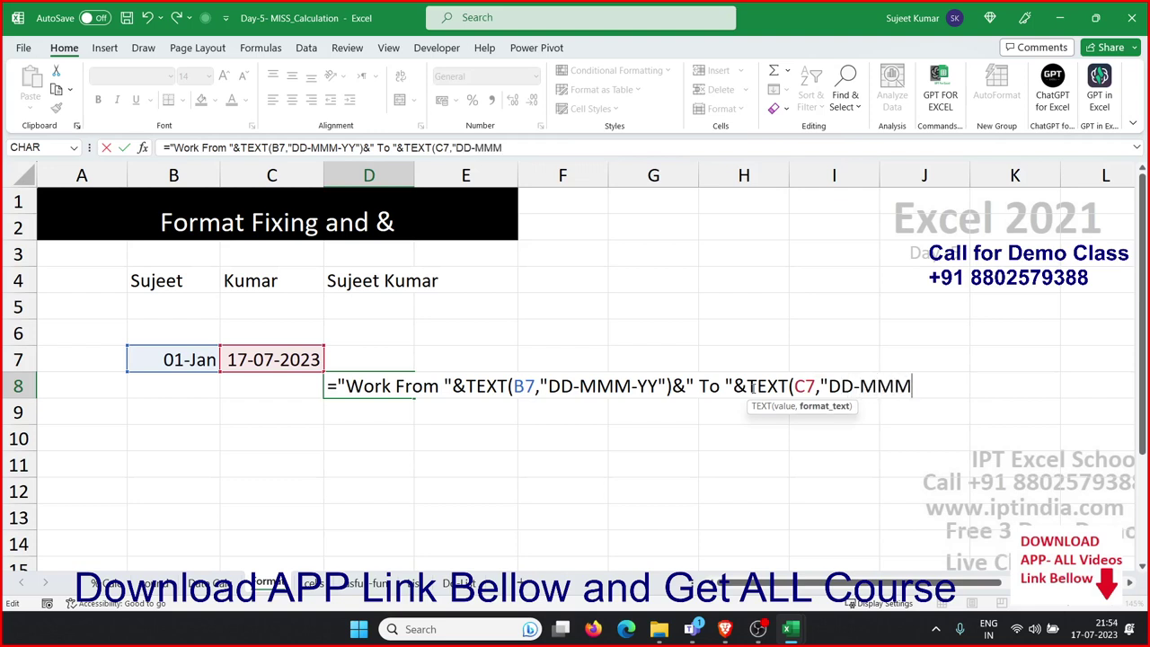
text(-YY)
text("))
key(Return)
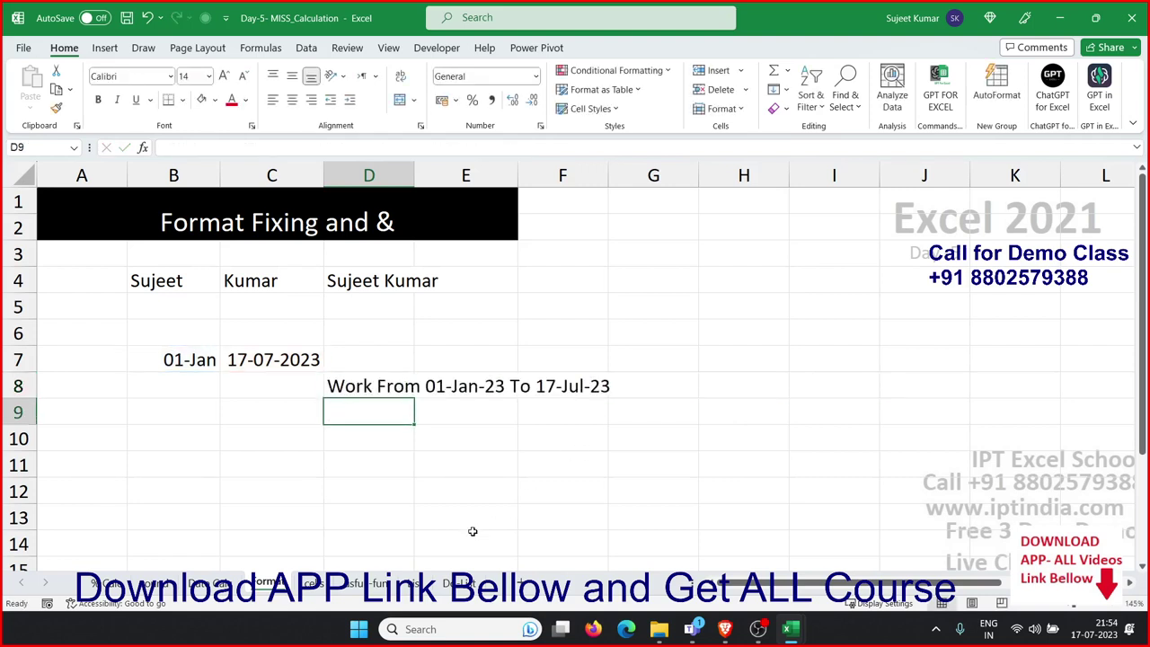
Glance at the numbers column on the useful-function sheet
click(355, 592)
click(214, 365)
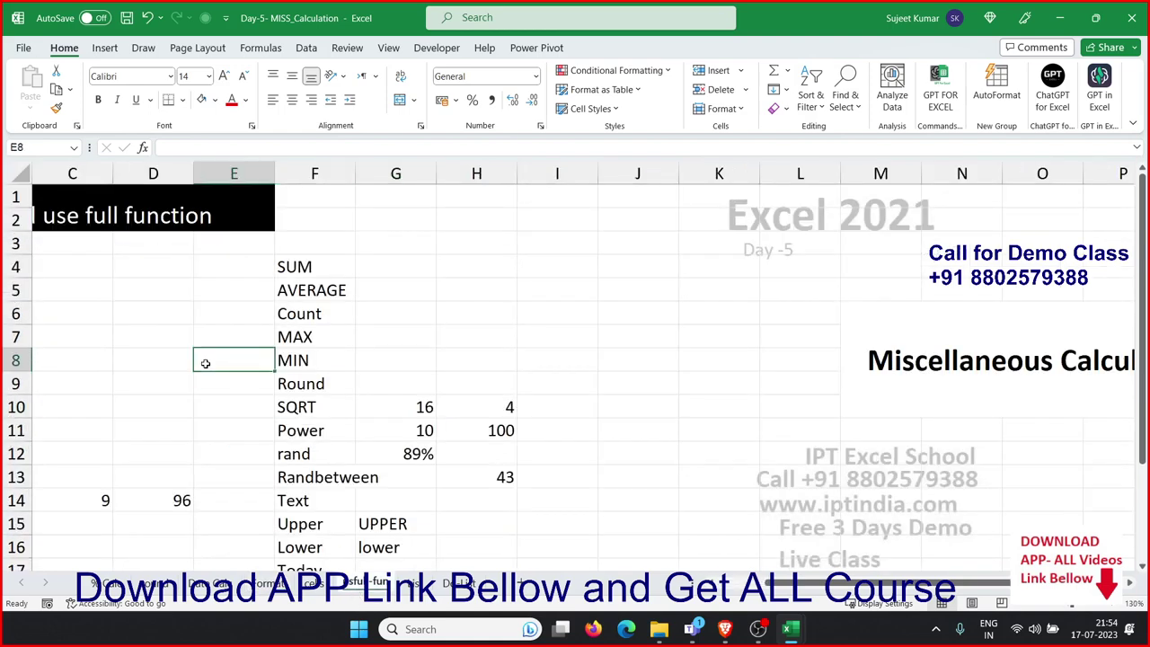
key(ctrl+Left)
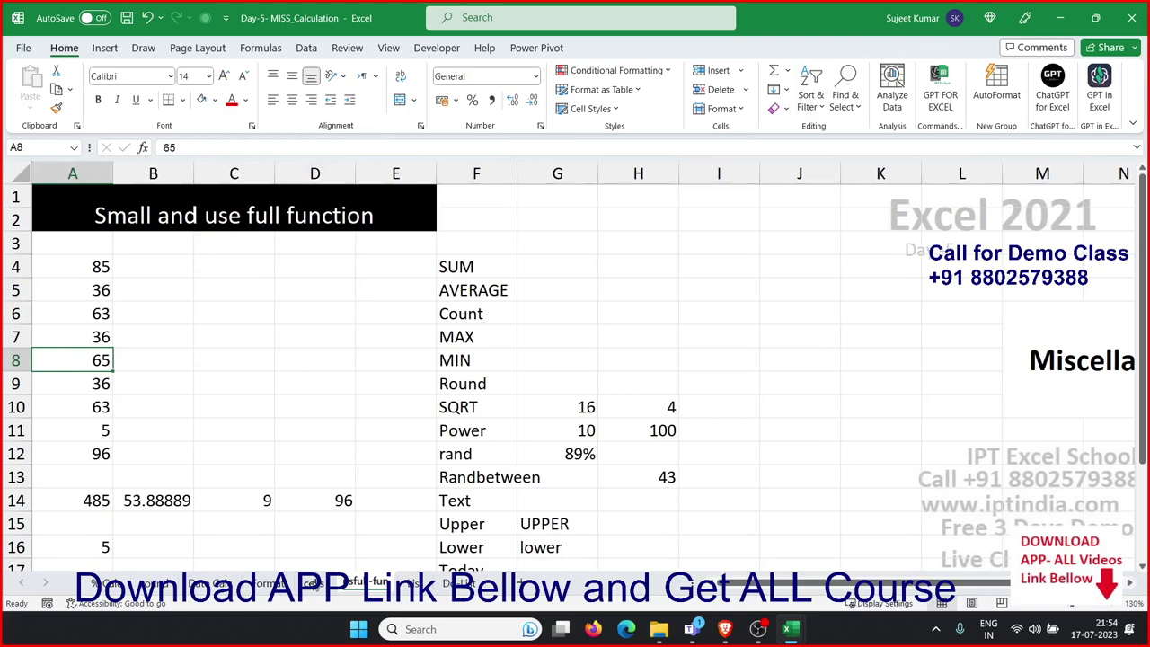
On the Cells Address and Name sheet, clear rows 3–13 and the leftover B4 in G2
click(310, 582)
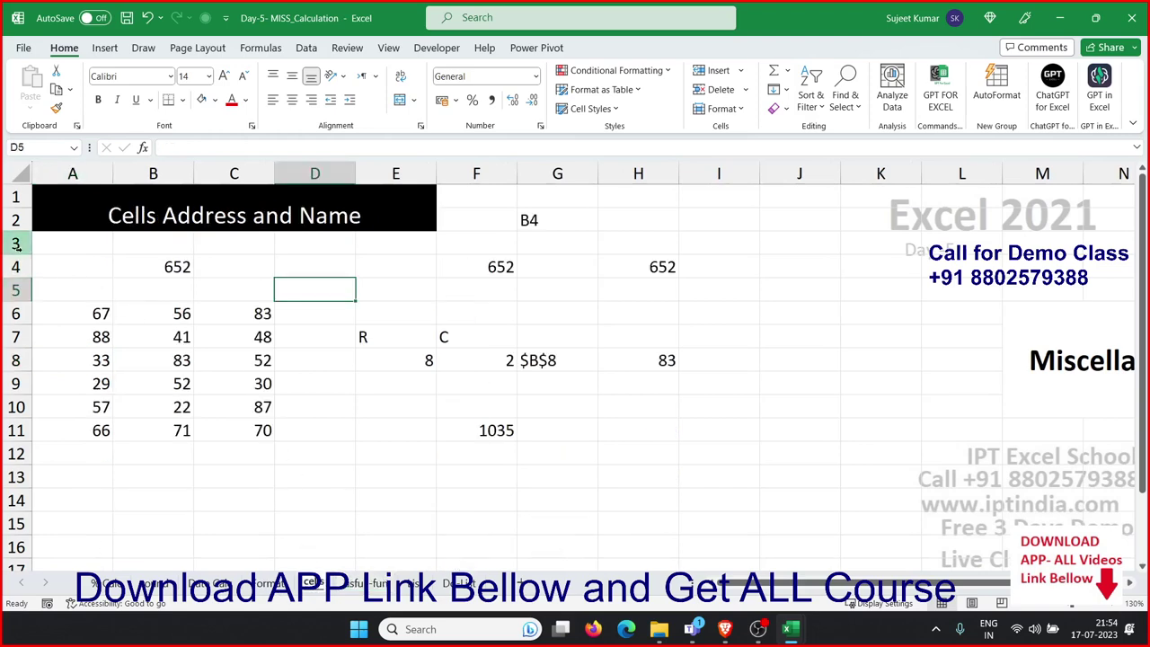
drag(17, 244, 3, 485)
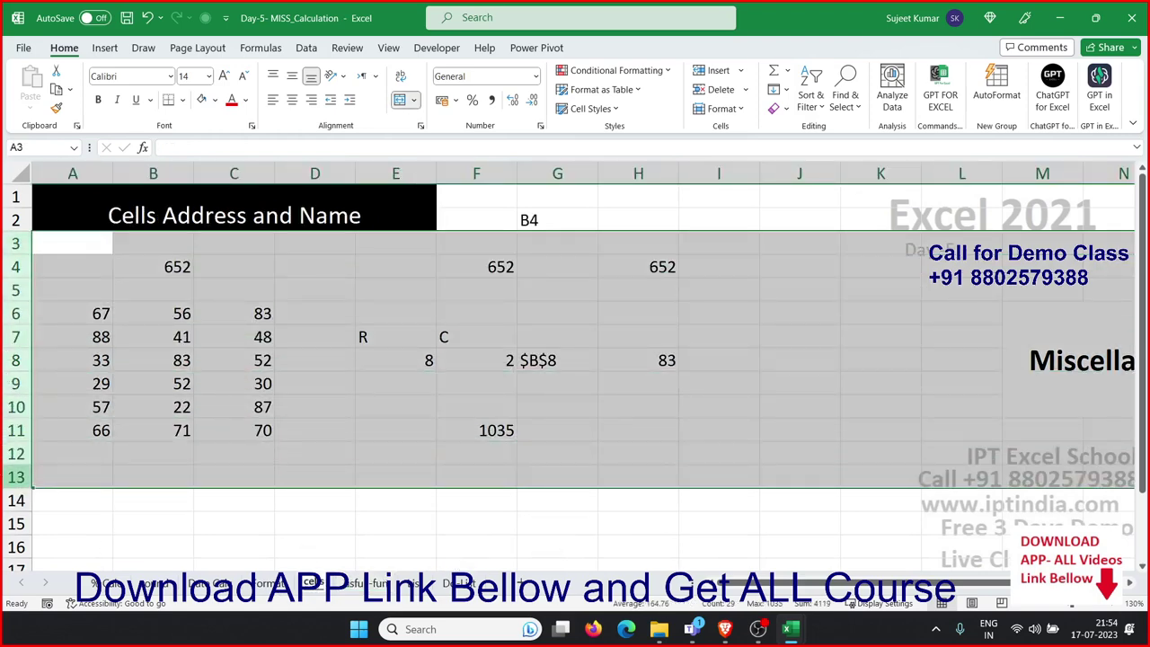
key(Delete)
click(71, 244)
key(Right)
key(Right)
key(Right)
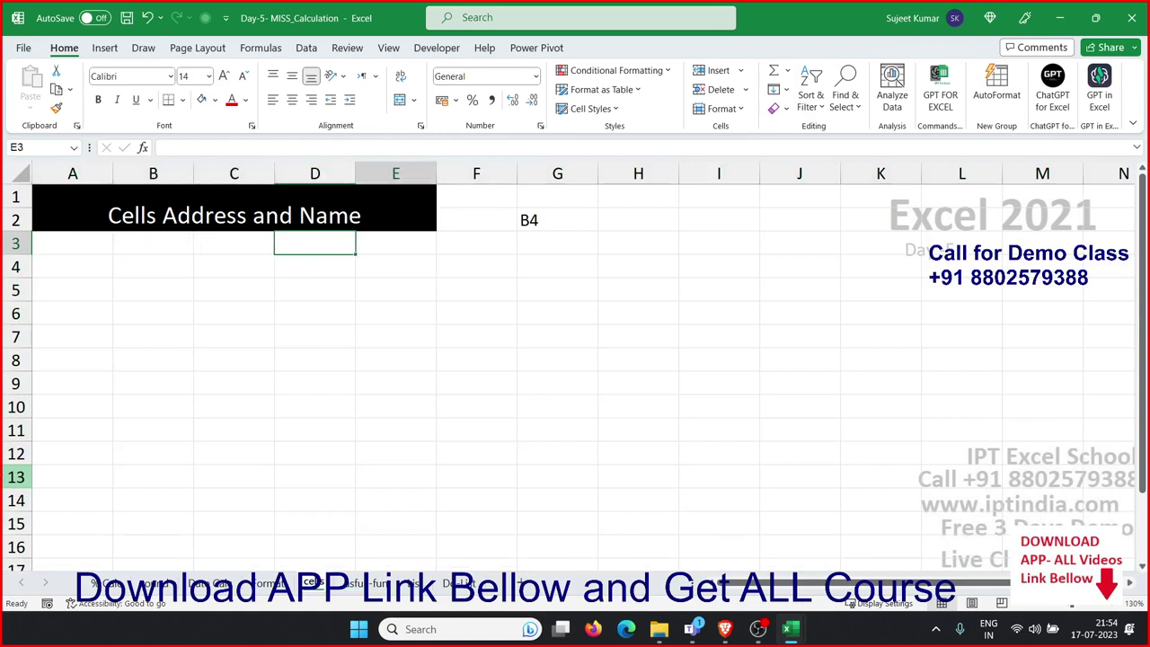
key(Right)
key(Right)
key(Up)
key(Right)
key(Delete)
Enter label R with value 5 in A4:A5
key(Down)
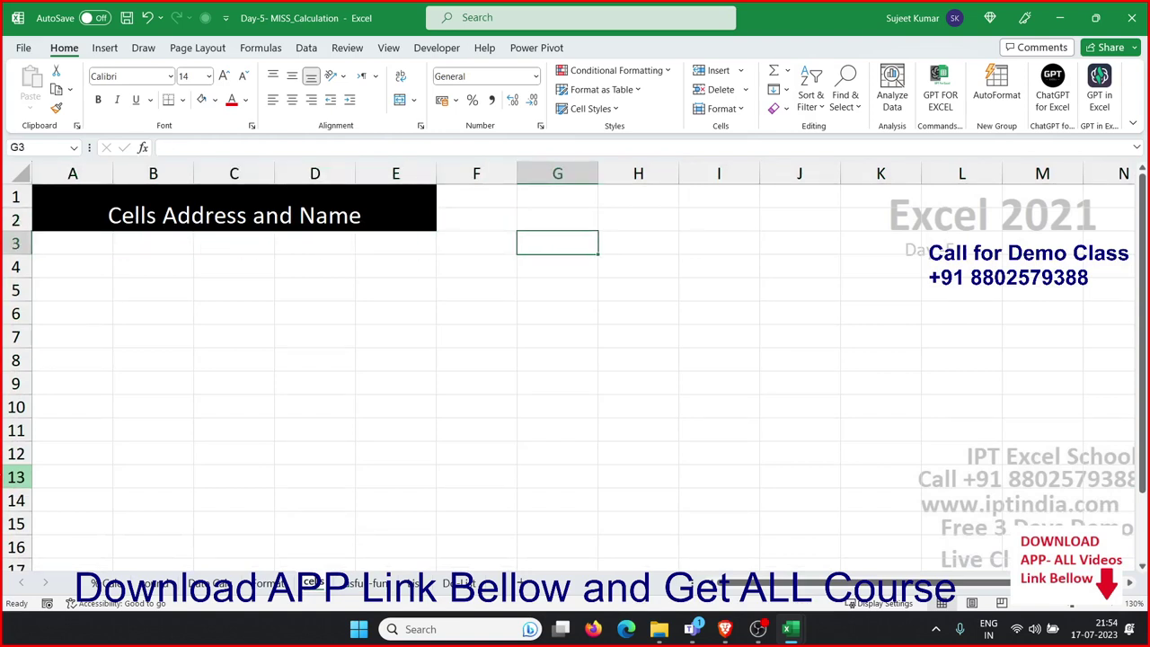
key(Down)
key(Down)
key(Down)
key(Down)
key(Down)
key(Down)
key(Left)
key(Left)
key(Left)
key(Left)
key(Up)
key(Up)
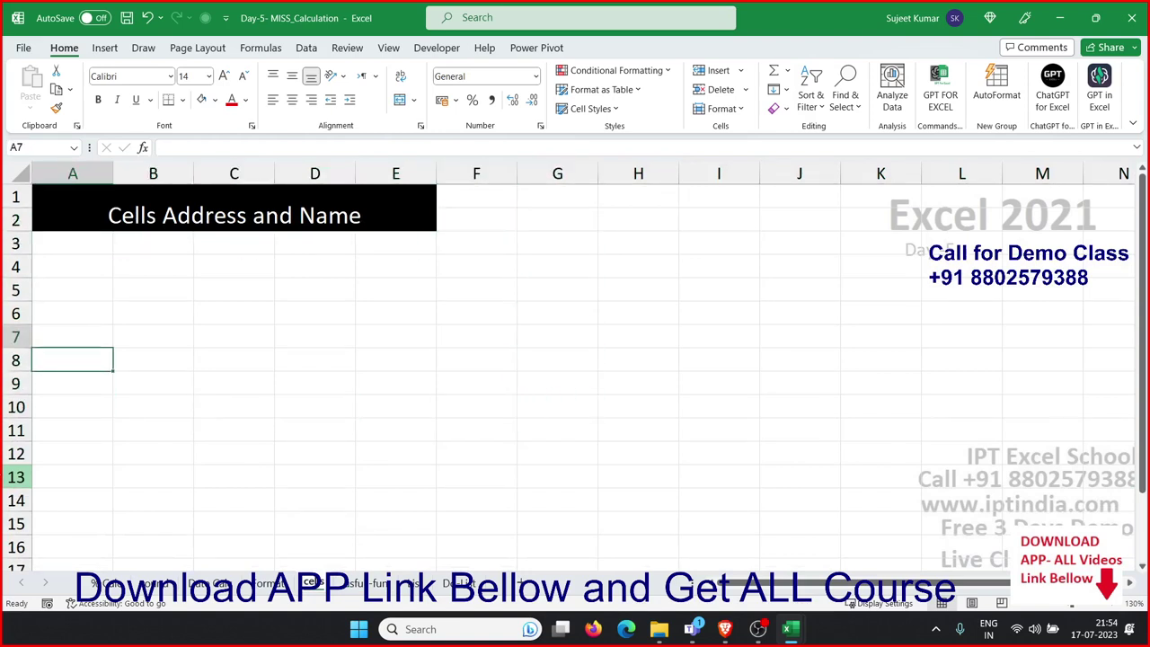
key(Up)
key(Up)
key(Up)
text(R)
key(Return)
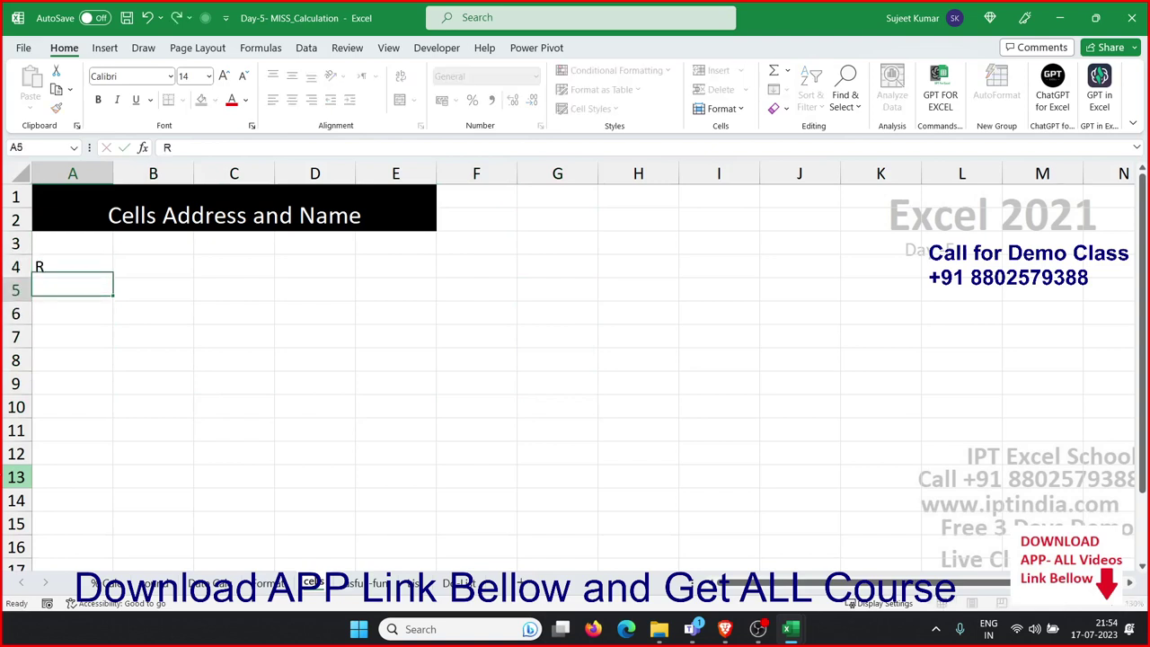
text(5)
key(Tab)
Enter label C with value 10 in B4:B5
key(Up)
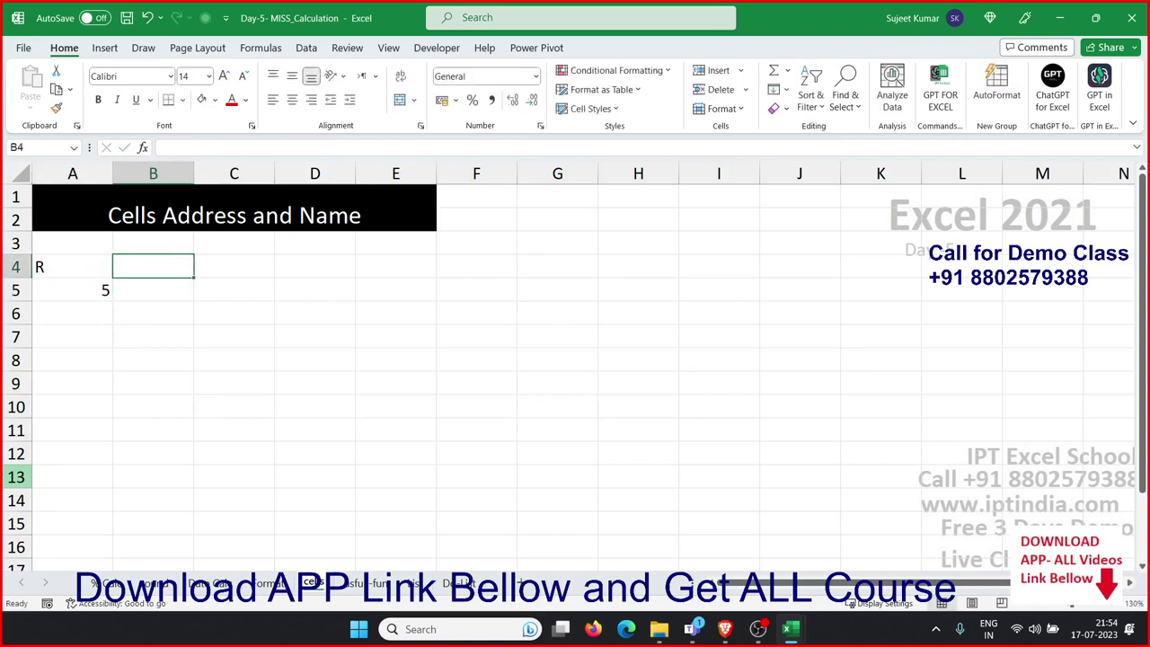
text(C)
key(Return)
text(10)
click(234, 312)
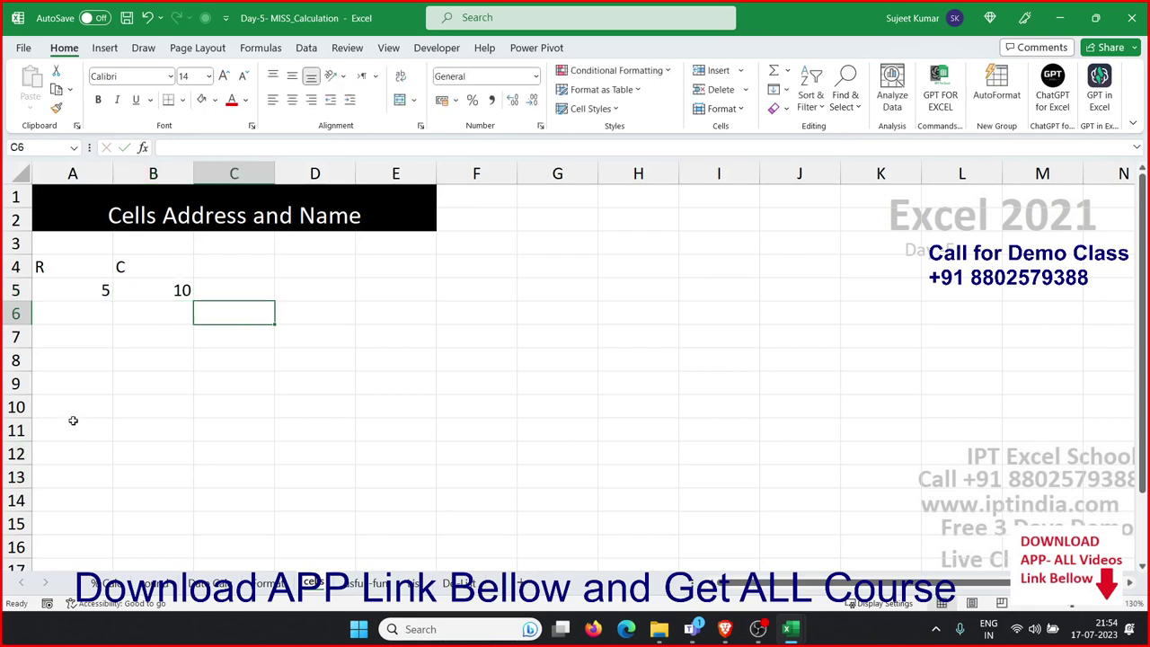
click(75, 332)
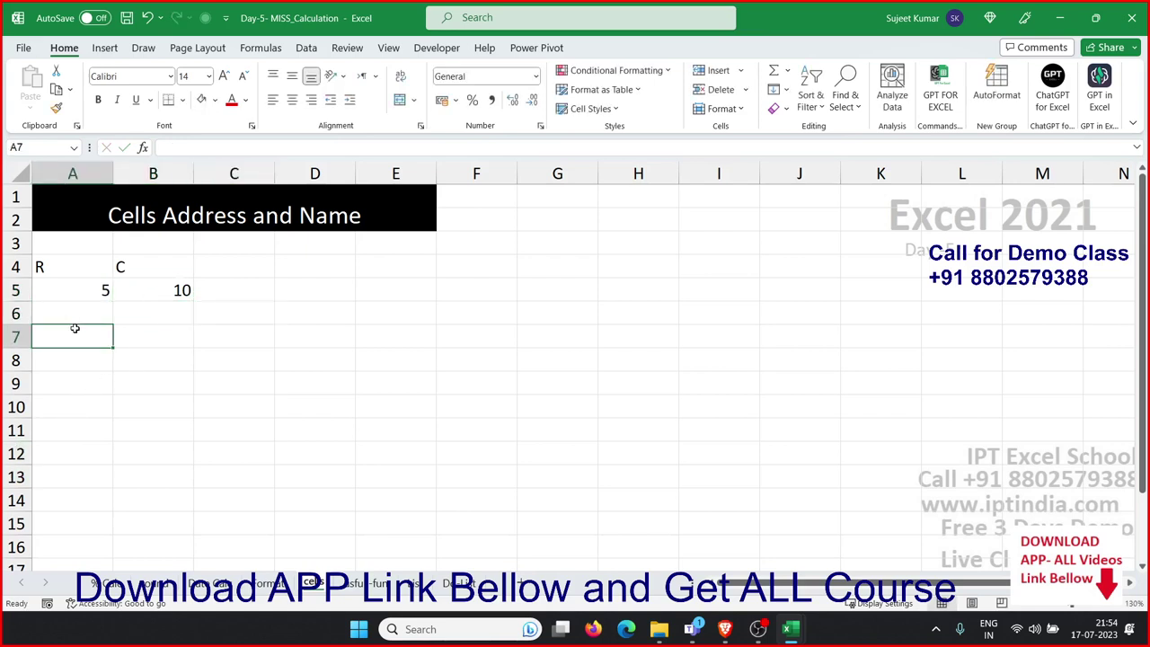
key(Up)
key(Right)
key(Right)
key(Up)
Enter =ADDRESS(A5,B5) in C5 to return $J$5
text(=a)
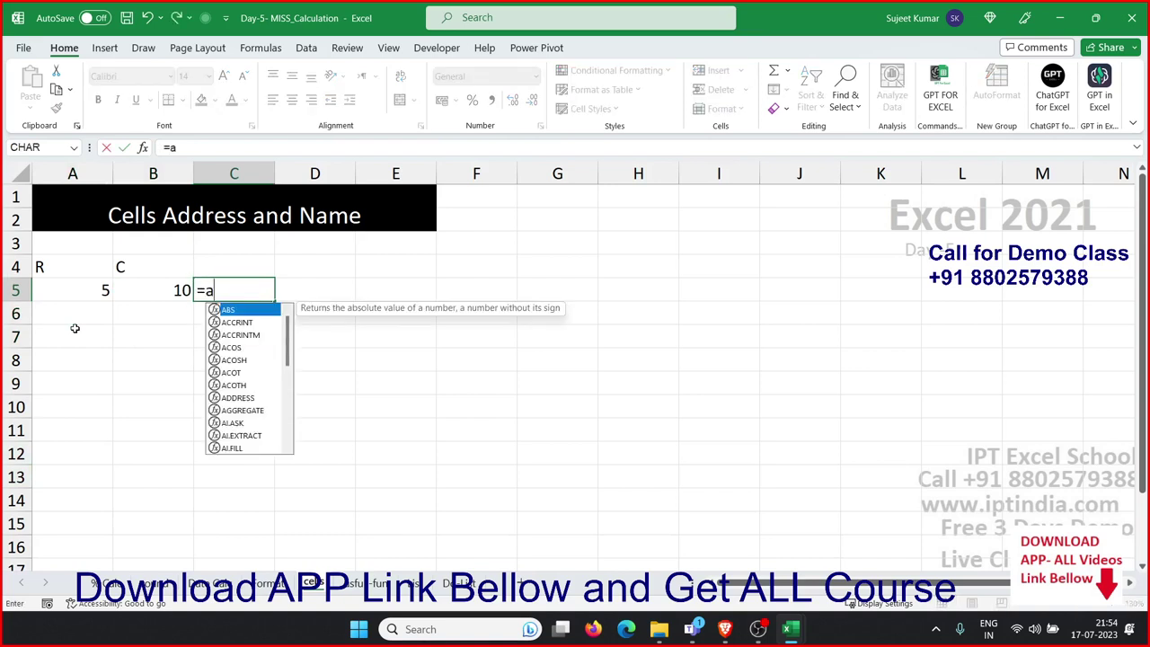
text(dre)
key(BackSpace)
key(BackSpace)
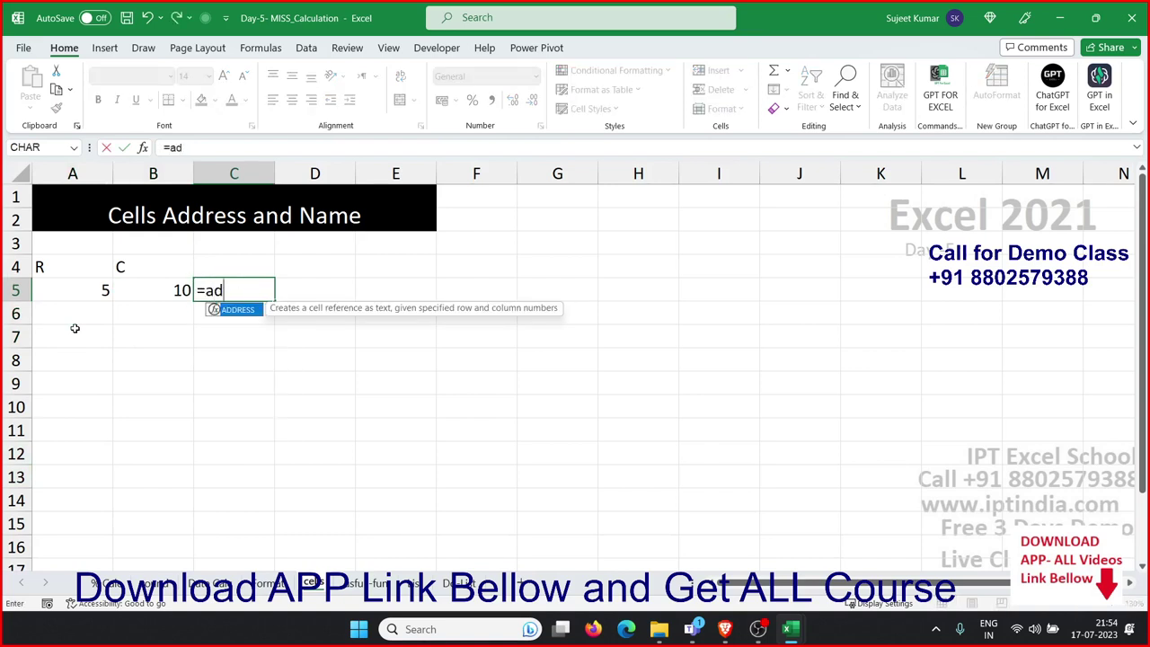
key(Tab)
key(Left)
key(Left)
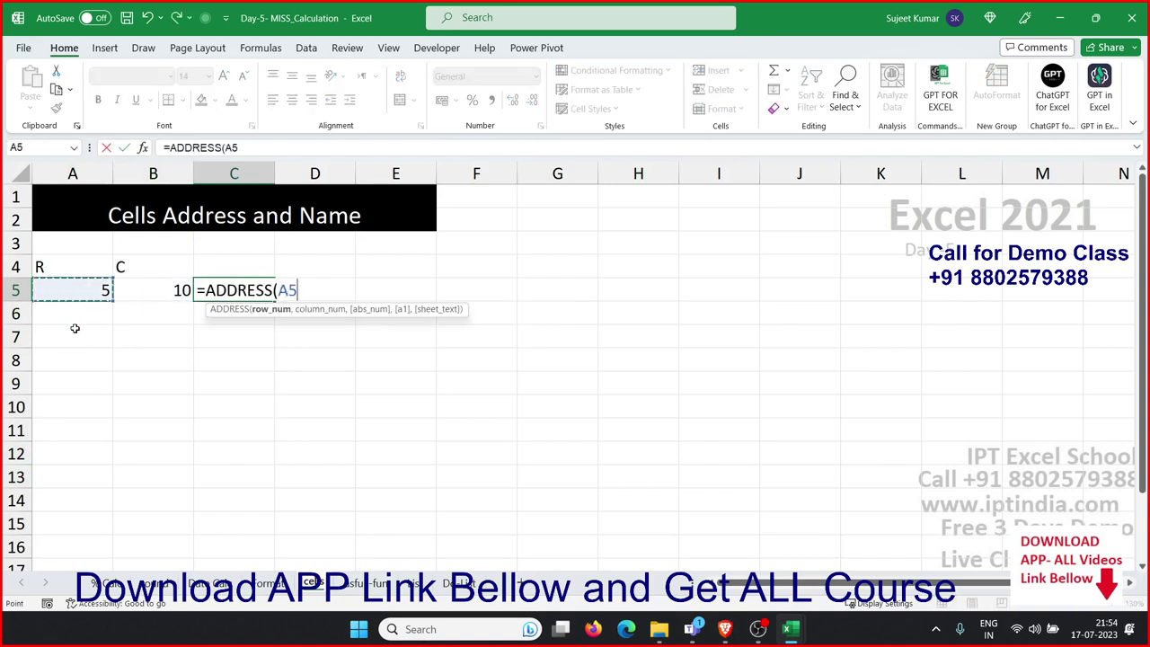
text(,)
key(Left)
key(Return)
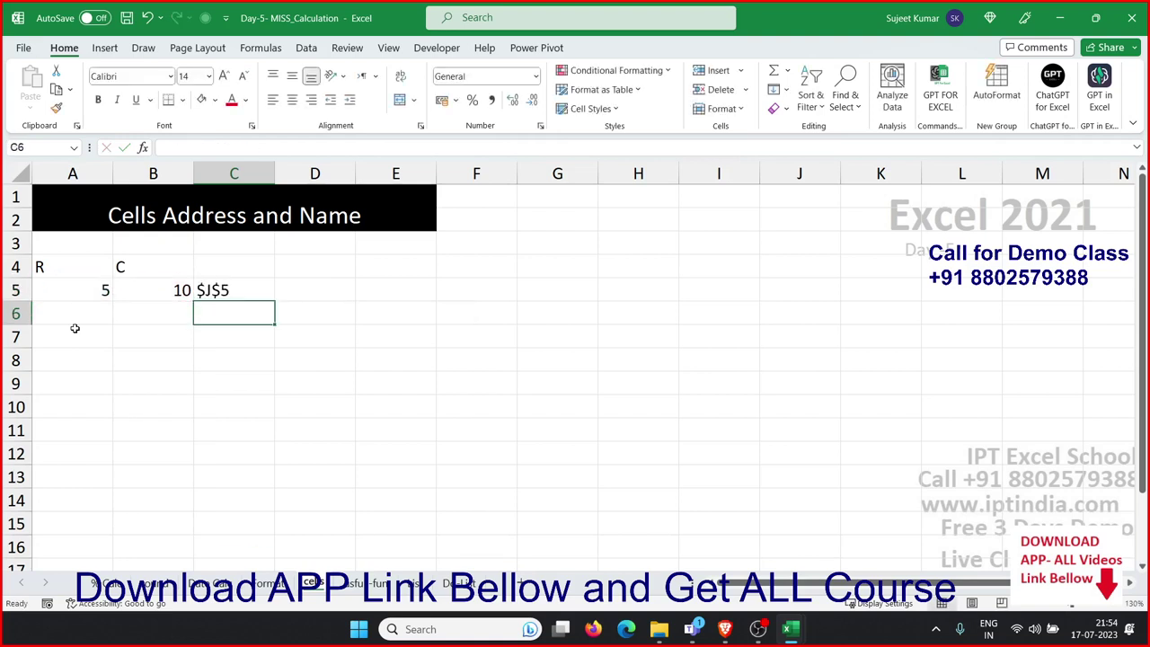
Type 500 into cell J5
key(Up)
key(Right)
key(Right)
key(Right)
key(Right)
key(Right)
key(Right)
key(Right)
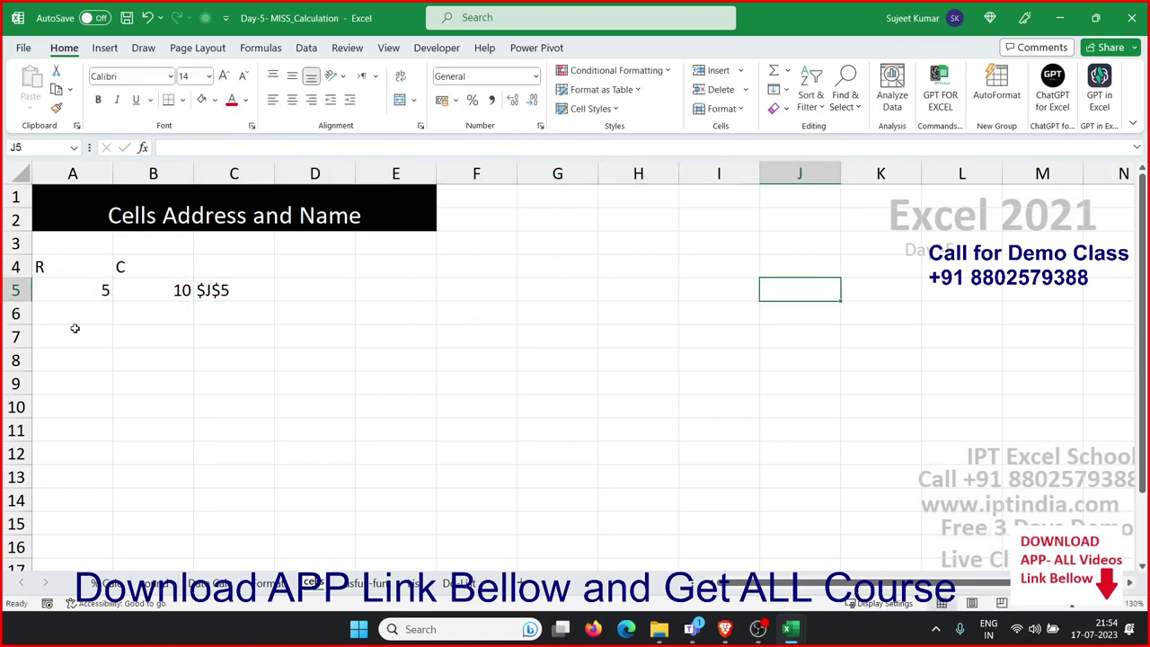
key(Right)
key(Left)
text(500)
key(Tab)
Enter =INDIRECT(C5) in D5 so it returns 500
key(Left)
key(Left)
key(Left)
key(Left)
key(Left)
key(Left)
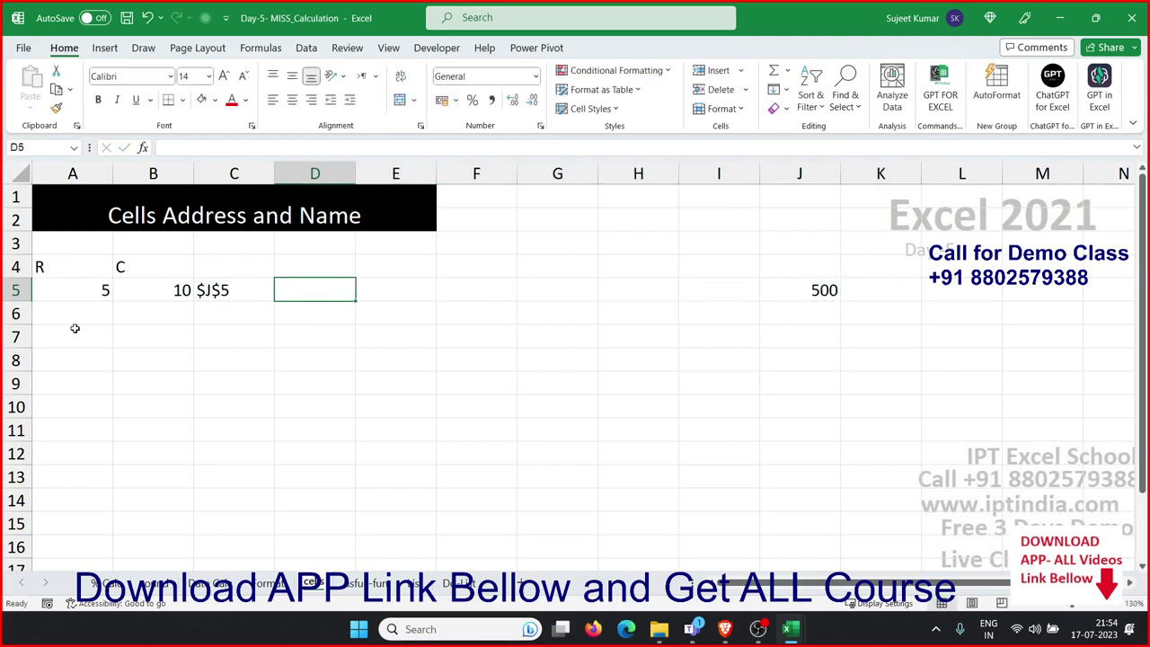
text(=ind)
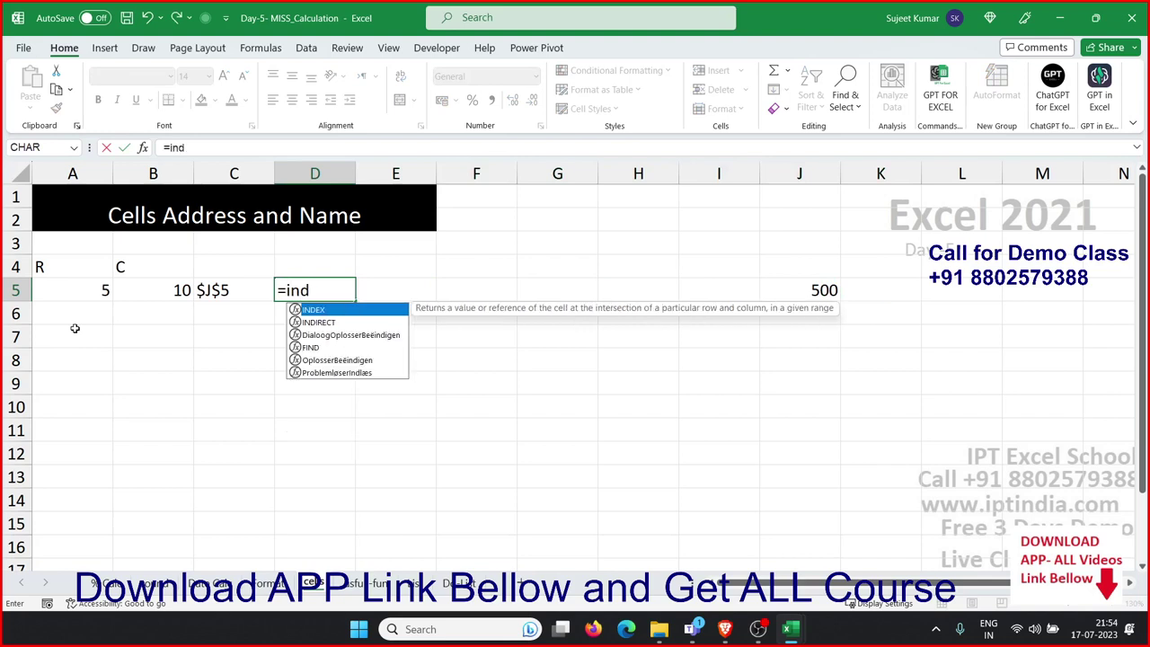
key(Down)
key(Tab)
key(Left)
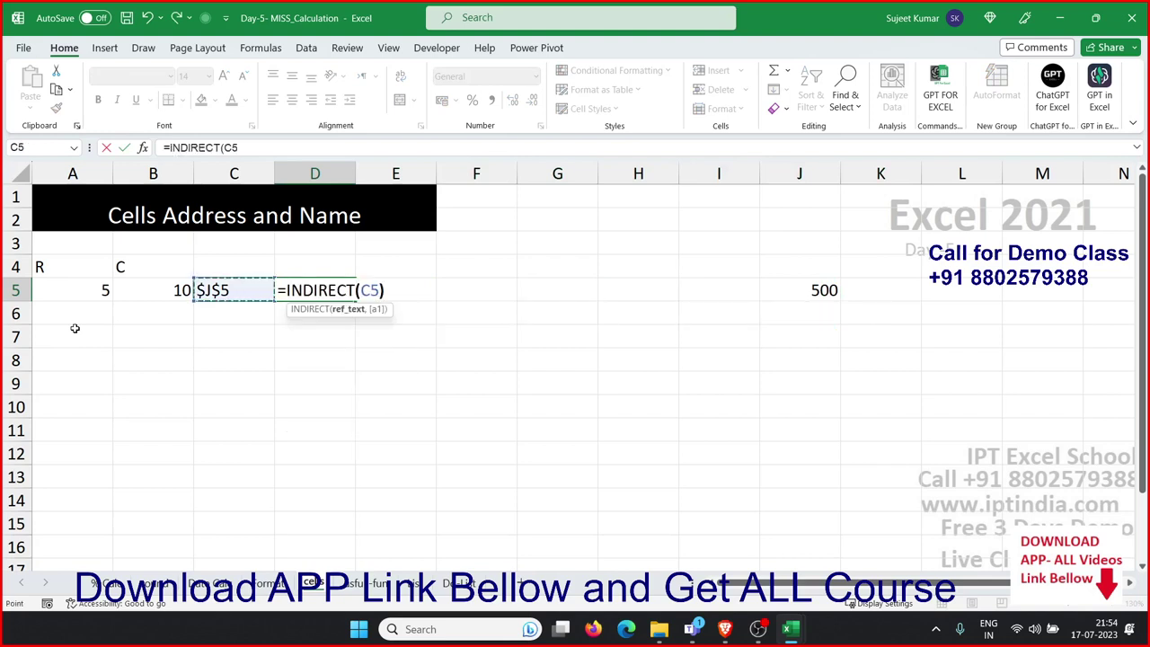
text())
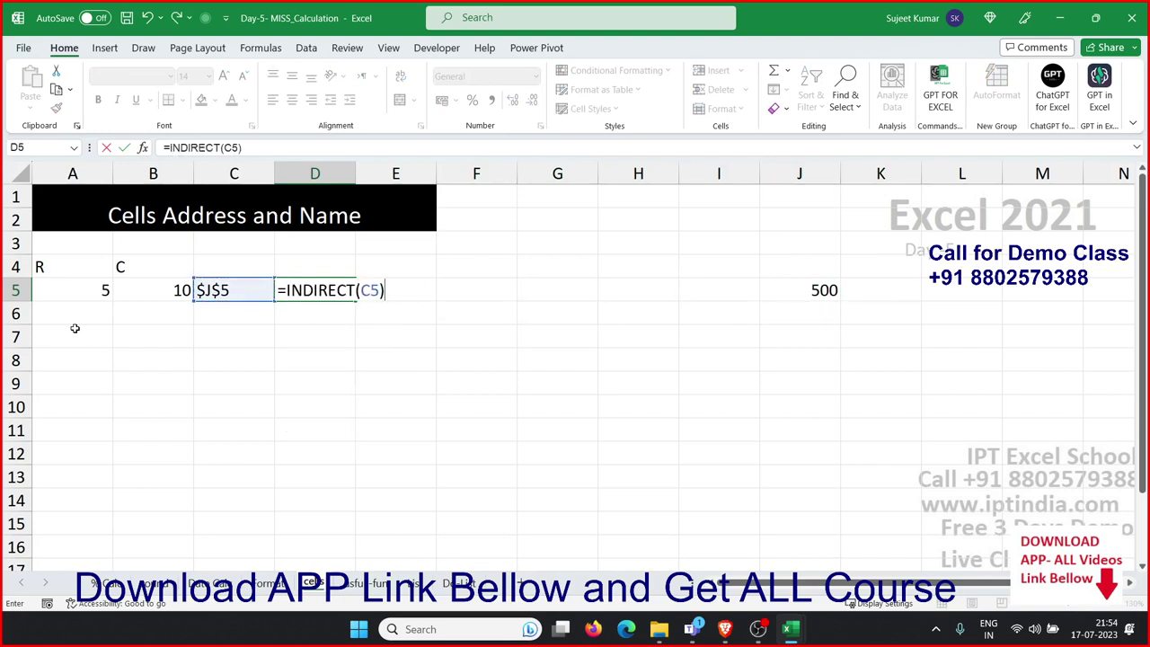
key(Return)
Type the text J5 into cell C8
key(Up)
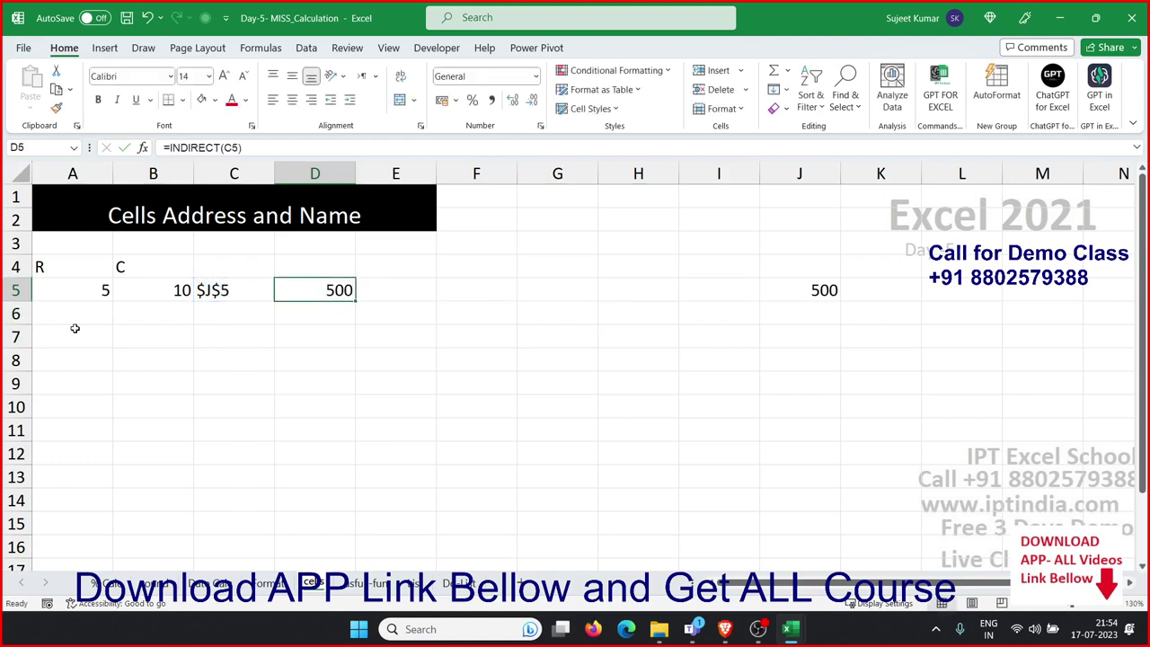
key(Down)
key(Down)
key(Down)
key(Left)
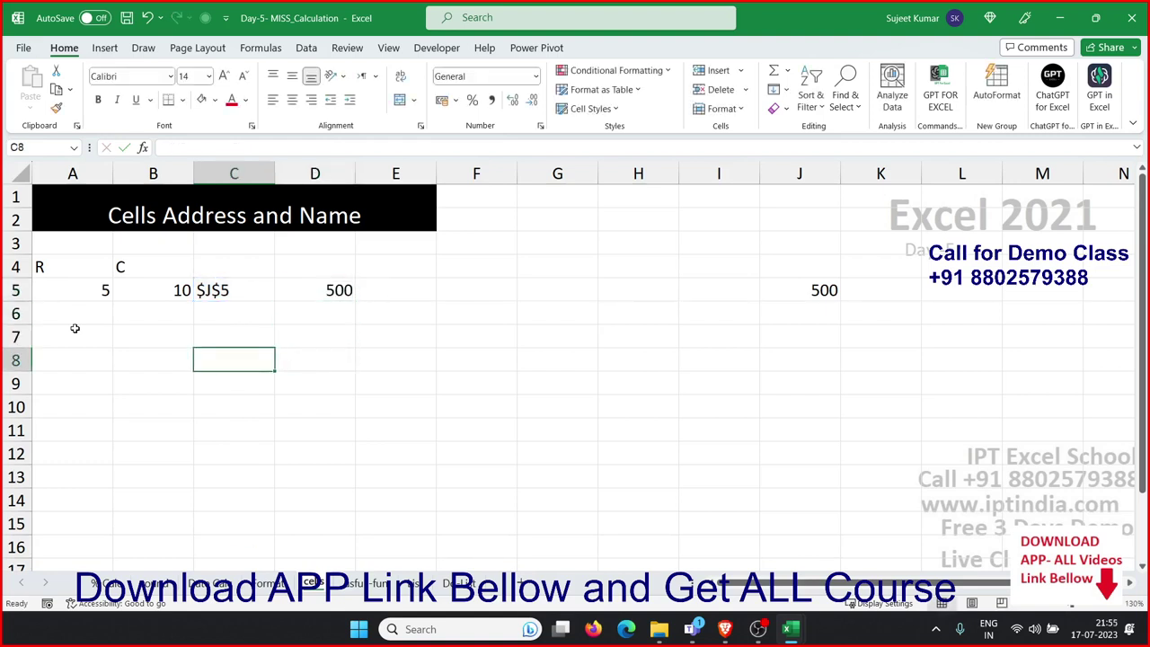
text(J5)
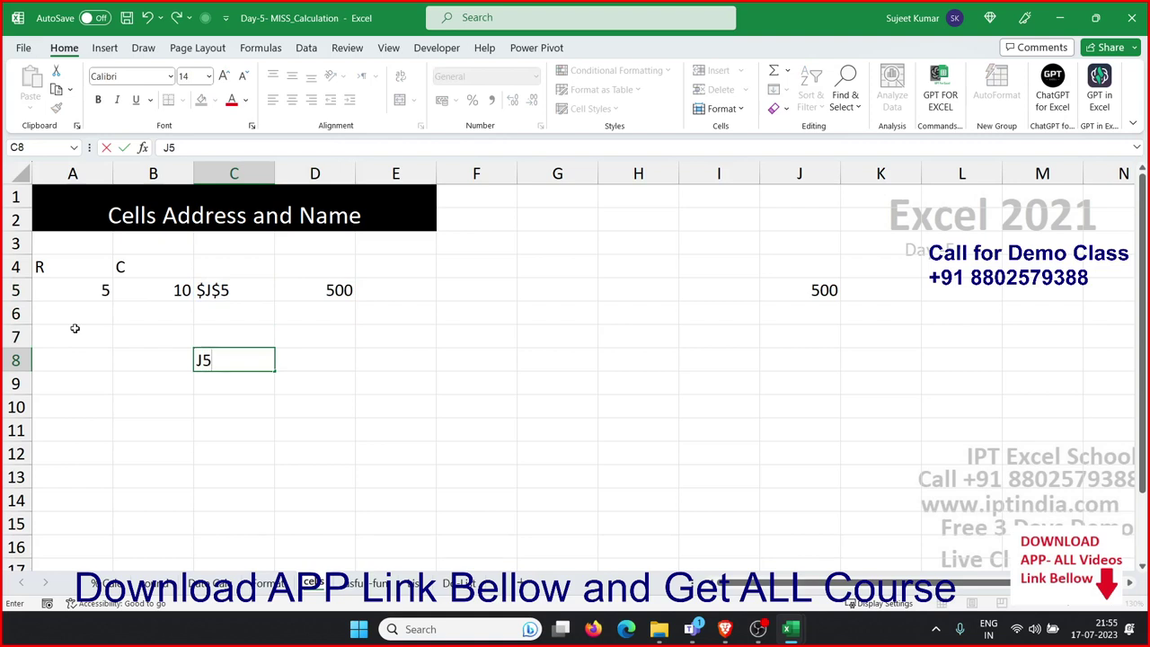
key(Tab)
Enter =INDIRECT(C8) in D8 so it returns 500
text(=j)
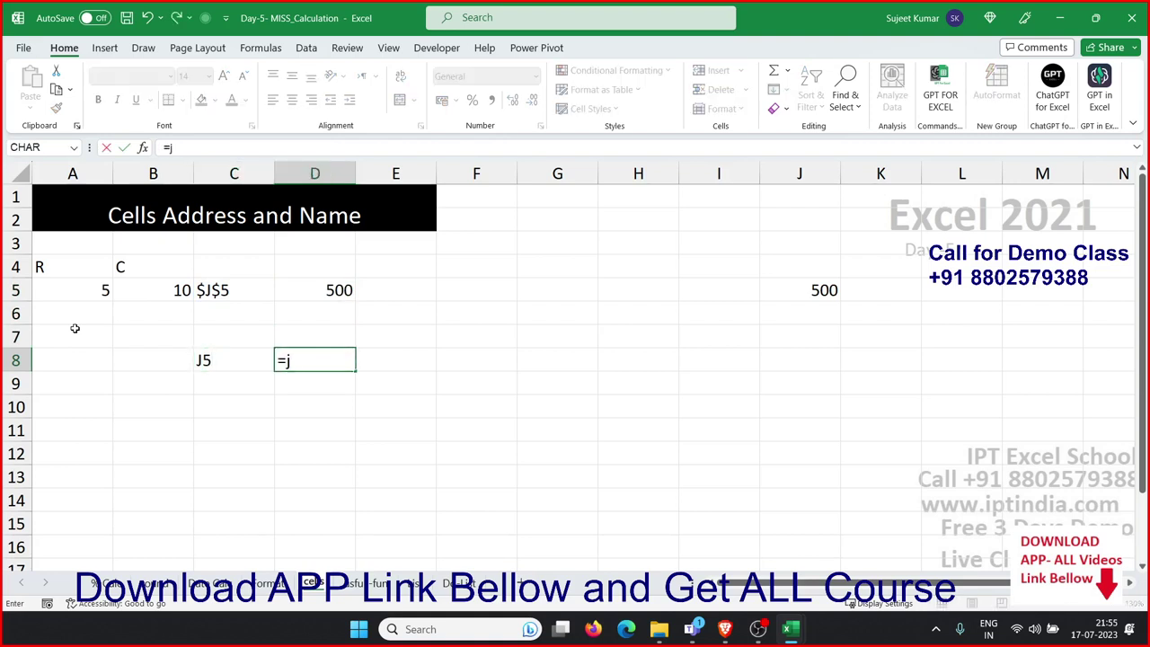
text(5)
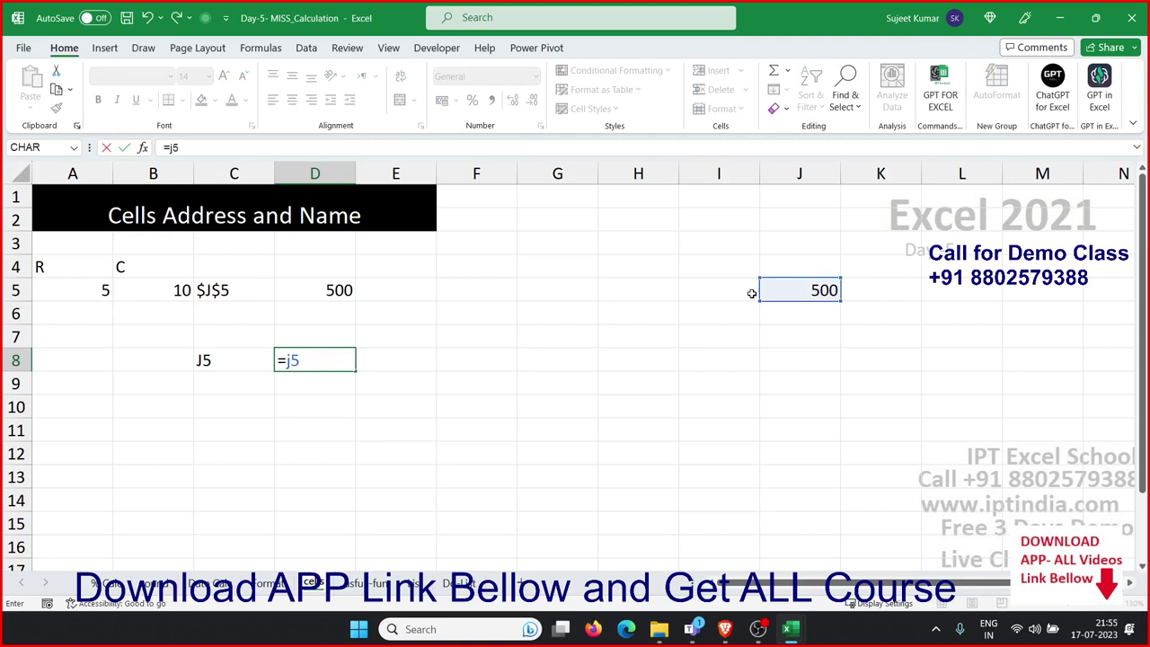
key(Escape)
text(=)
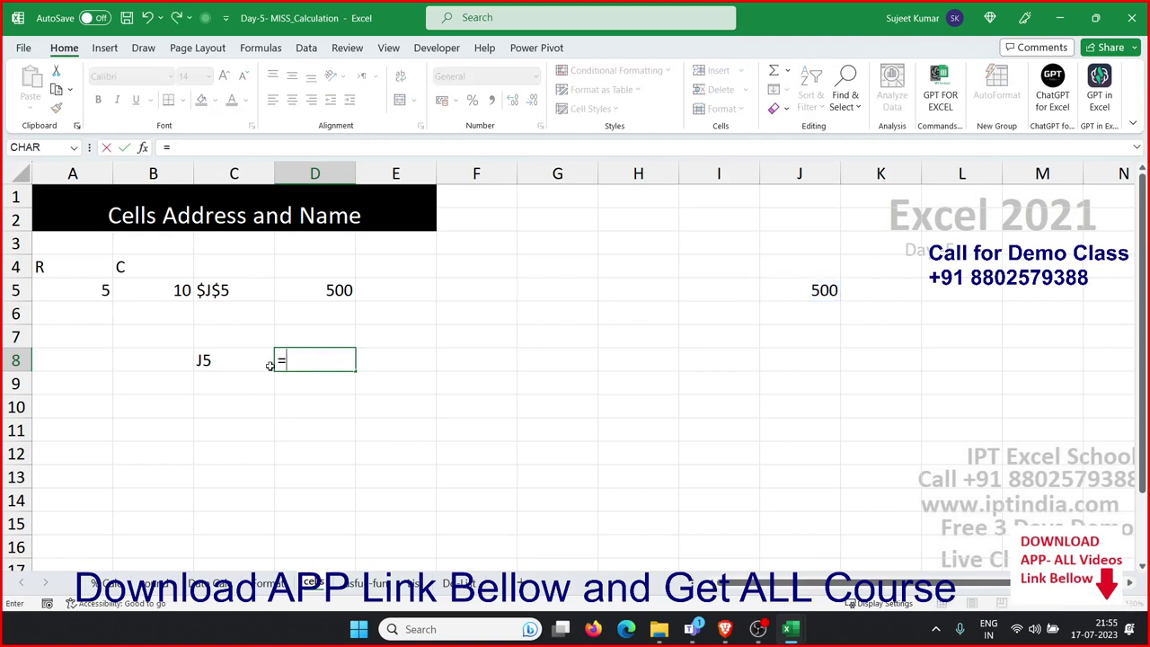
click(264, 365)
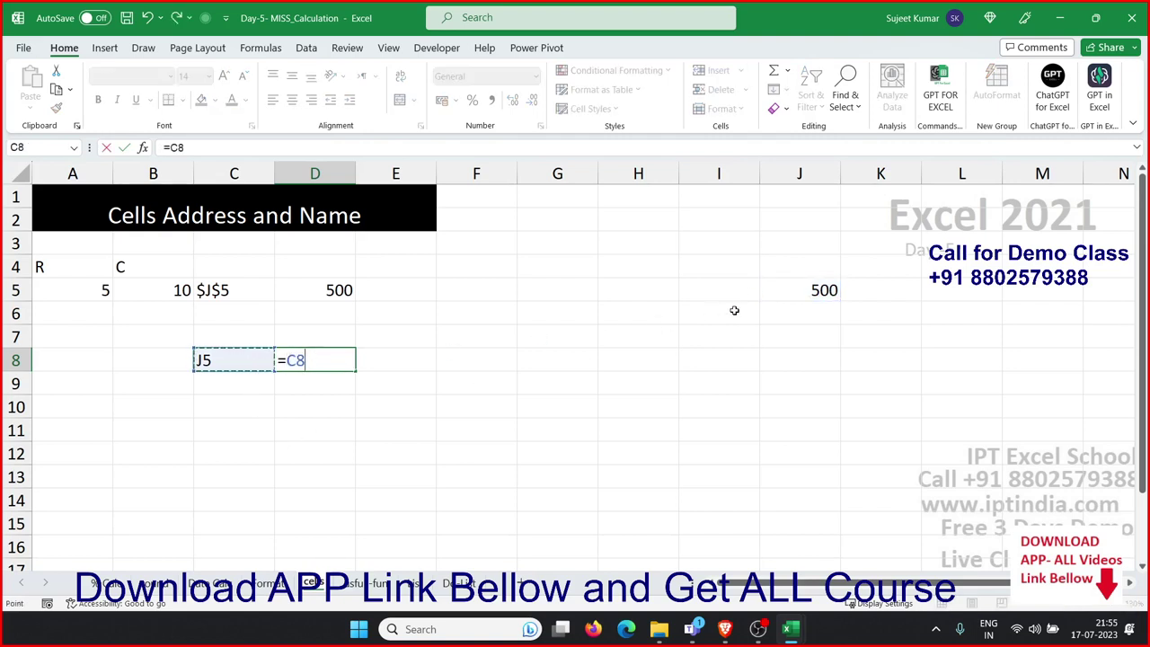
click(287, 360)
text(i)
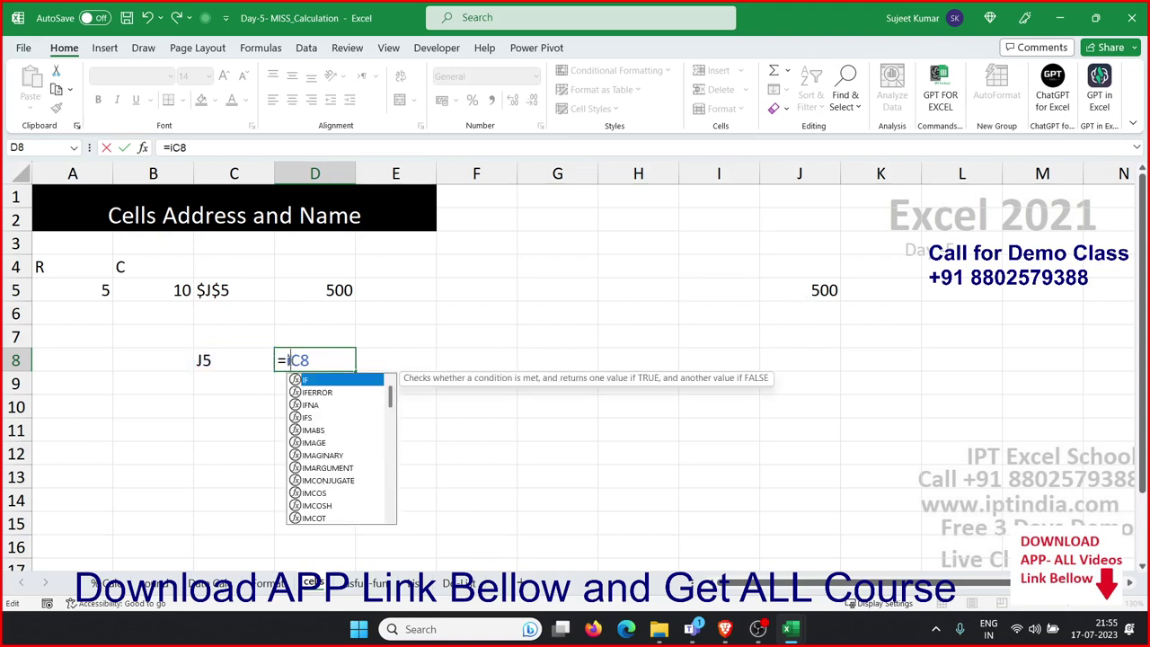
text(nd)
key(Down)
key(Tab)
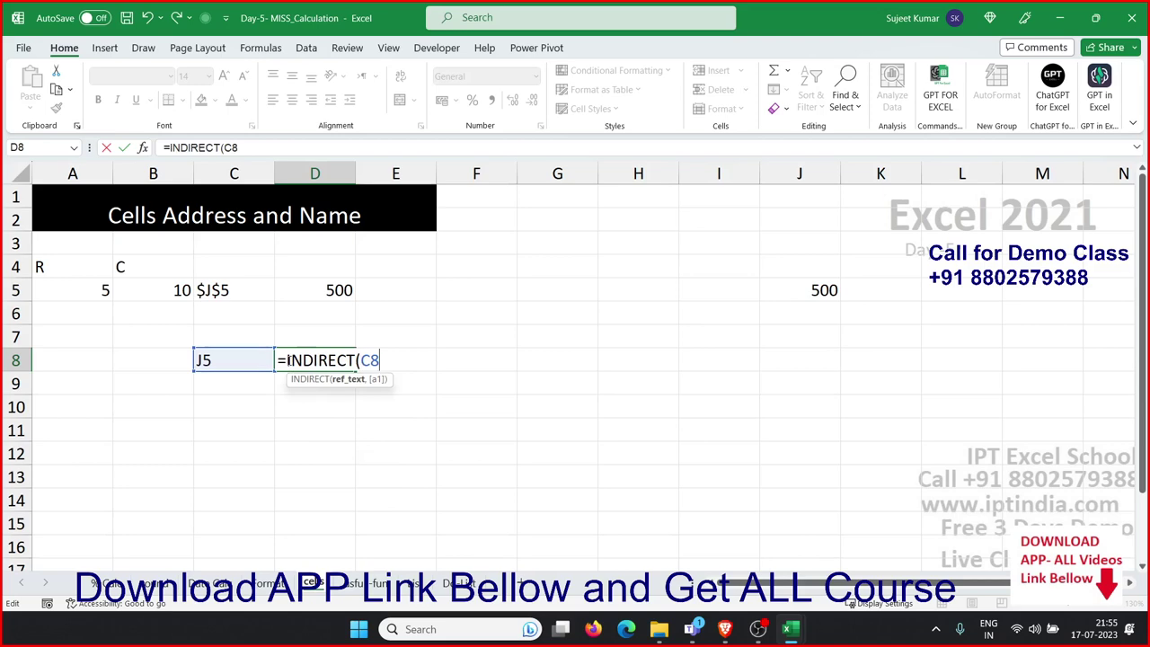
key(Return)
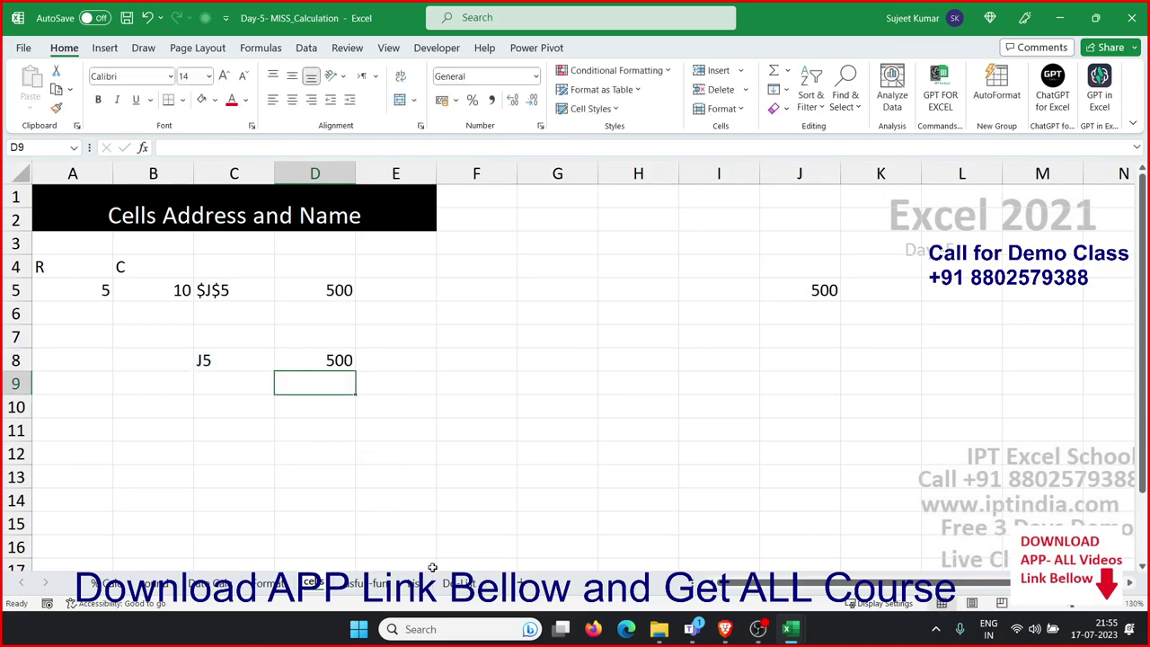
On the useful-function sheet, enter =SUM(A4:A12) in B4, giving 485
click(392, 586)
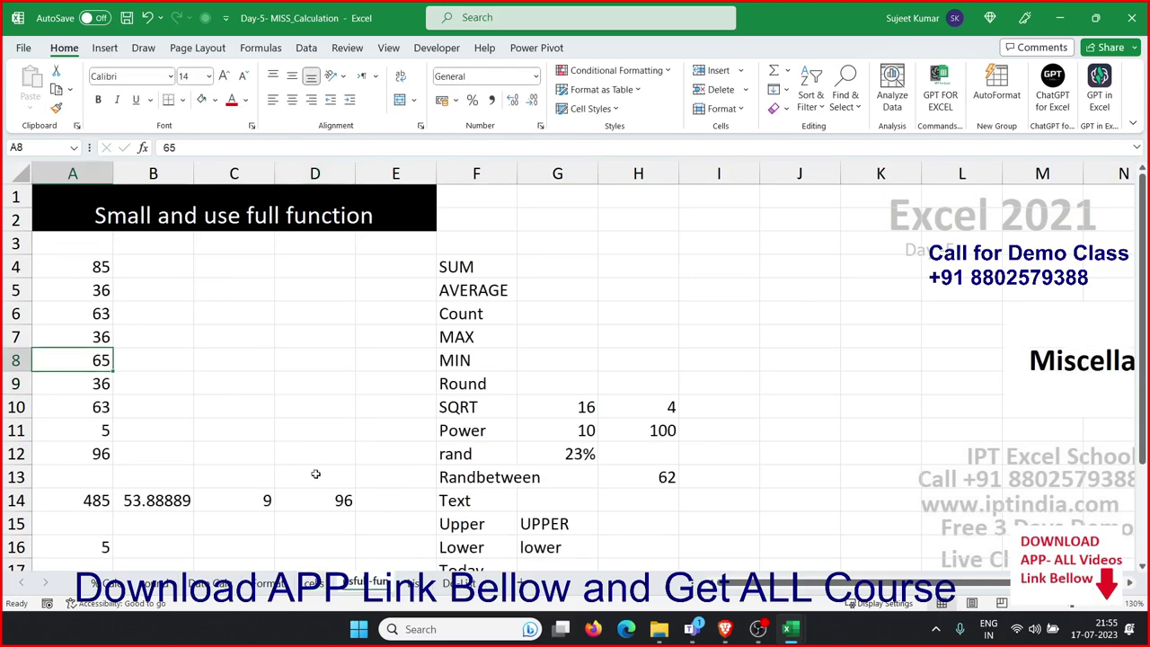
click(253, 357)
click(163, 284)
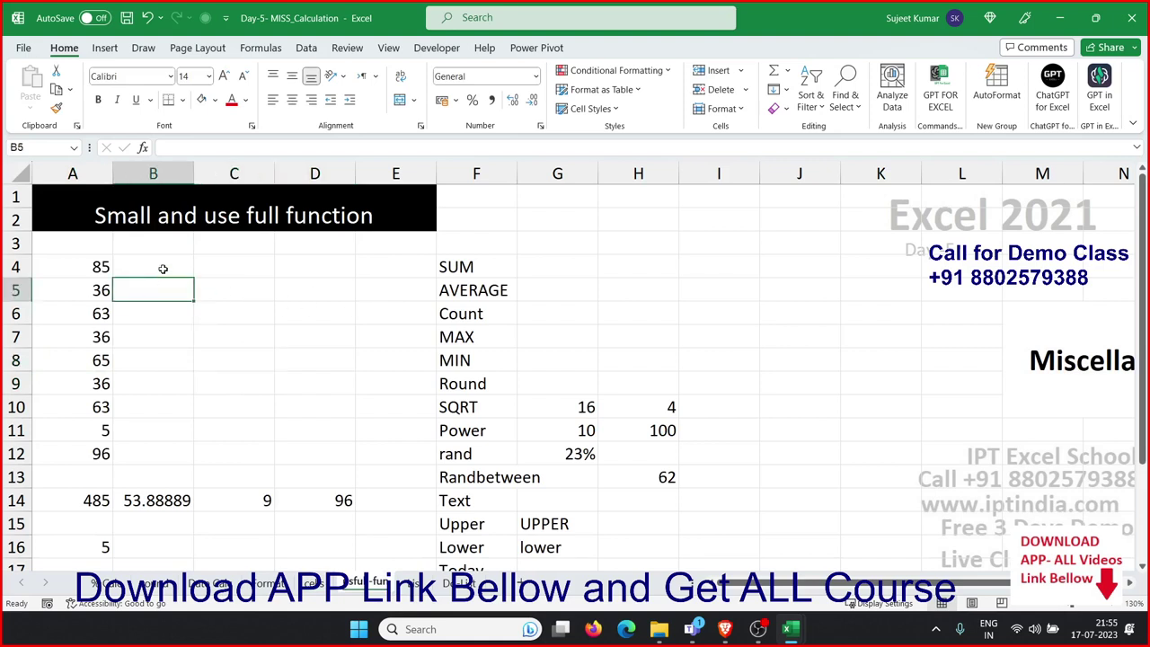
click(162, 268)
text(=sum)
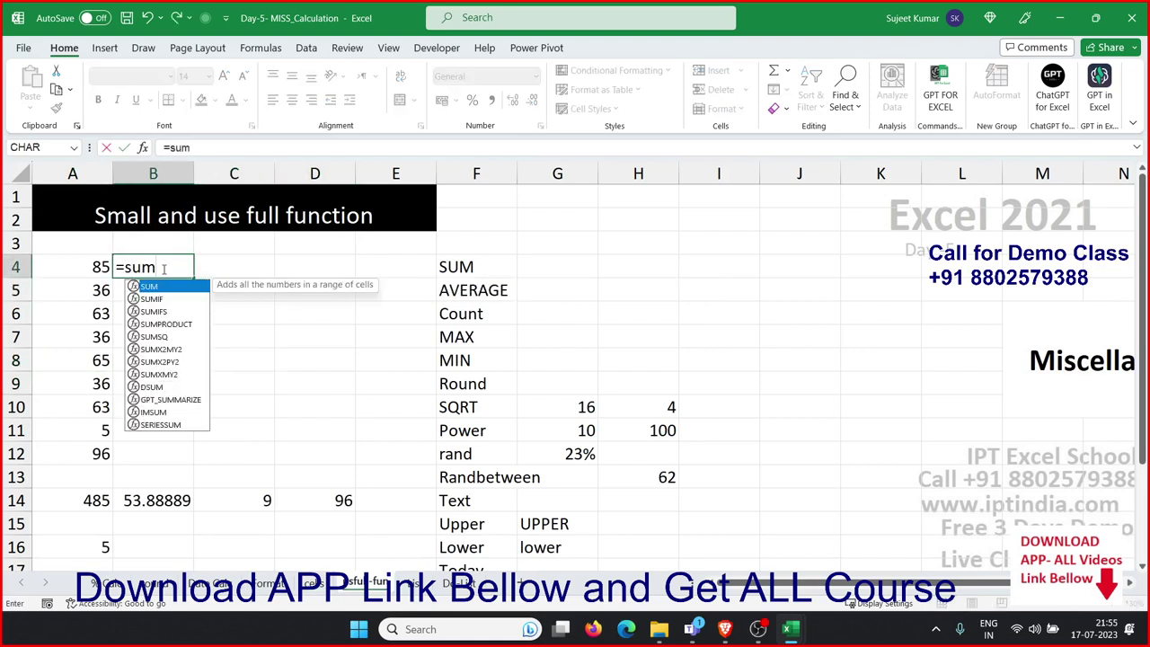
key(Tab)
key(Left)
key(ctrl+shift+Down)
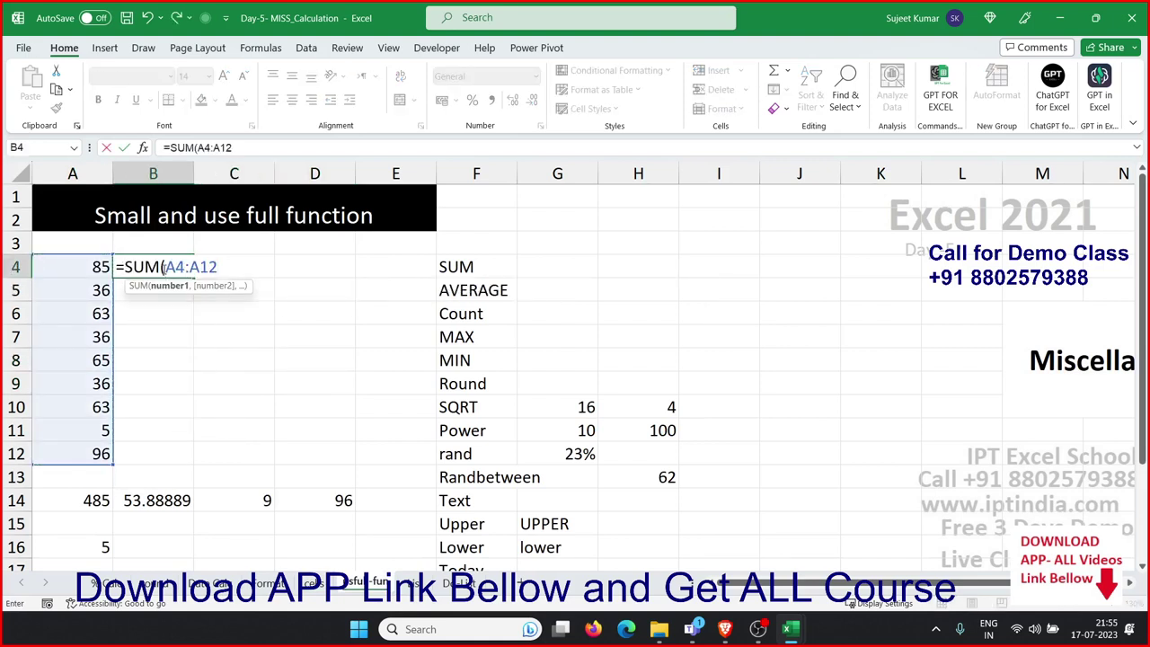
key(Return)
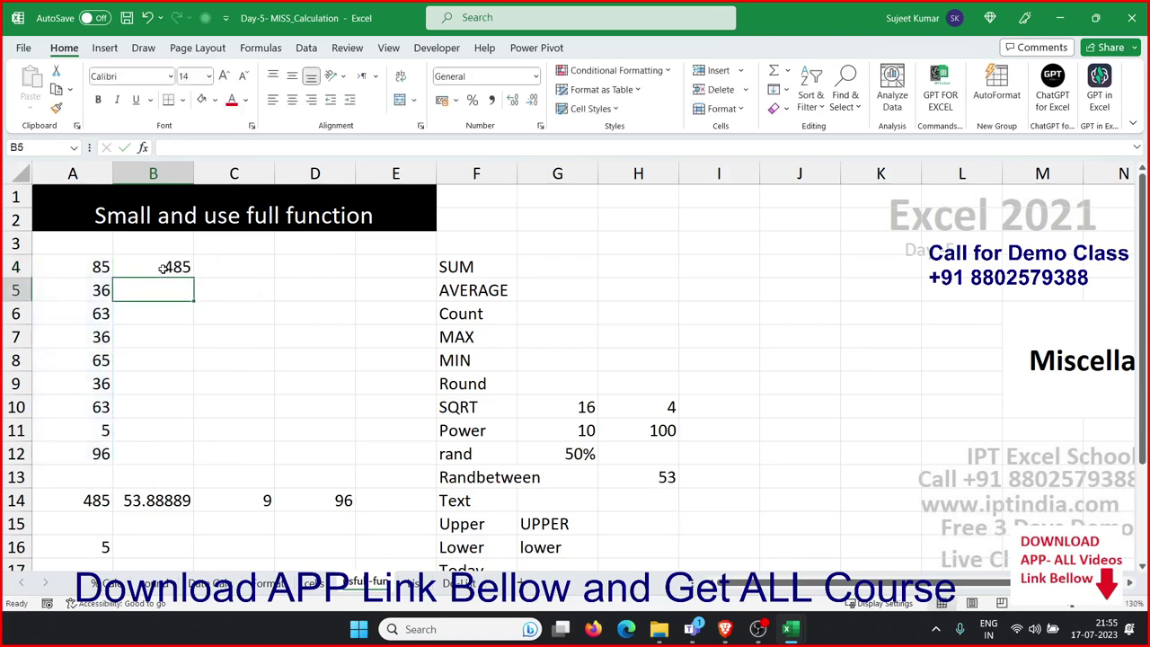
Enter an AVERAGE of A4:A12 below it, giving 53.88889
text(=av)
key(Tab)
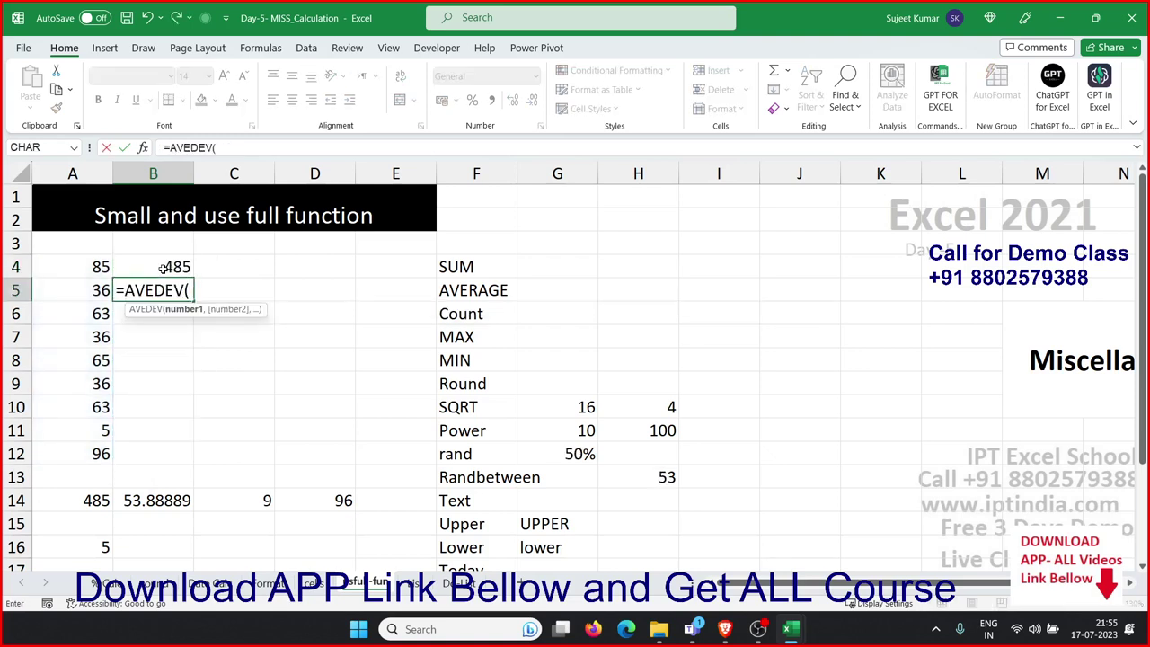
key(BackSpace)
key(BackSpace)
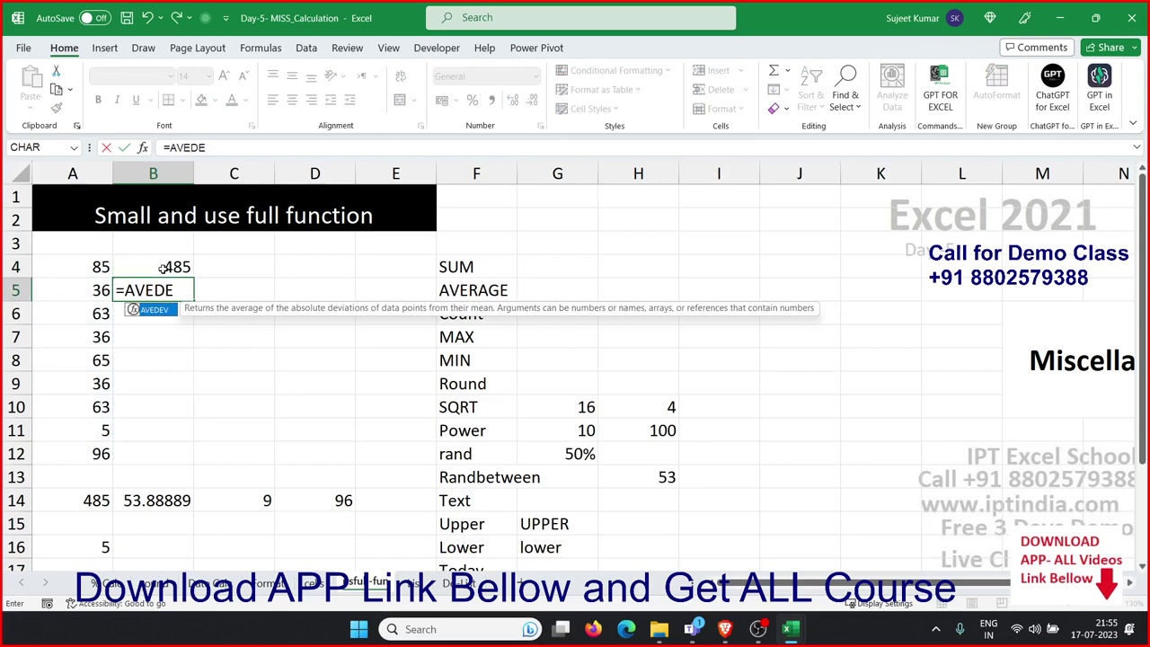
key(BackSpace)
key(BackSpace)
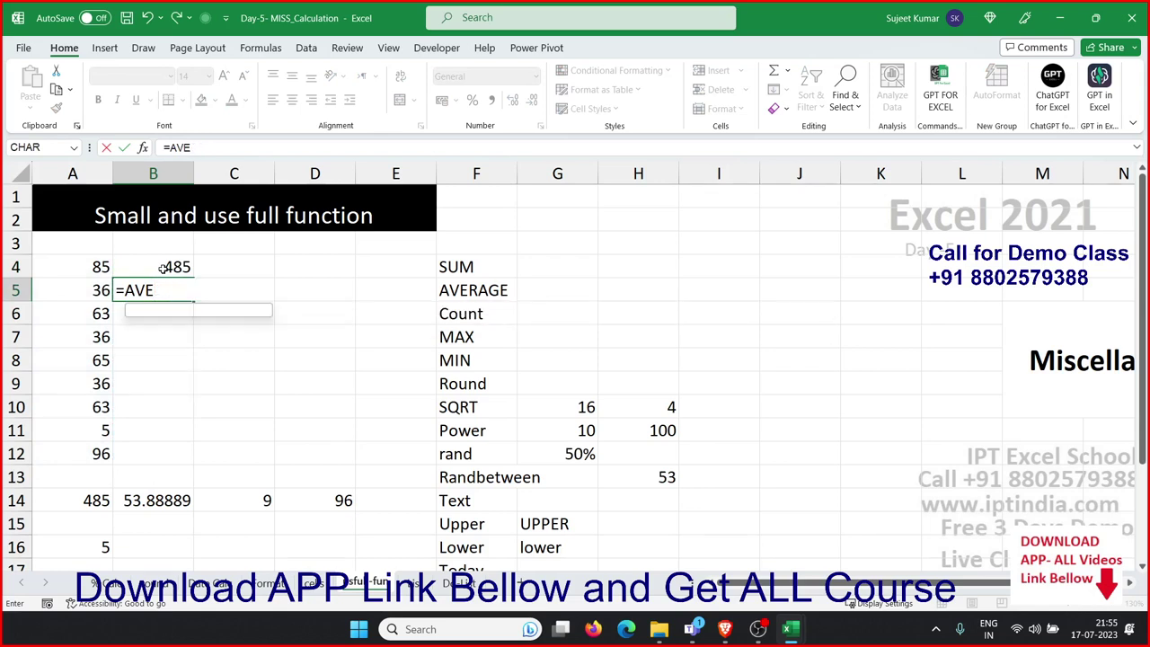
key(Down)
key(Tab)
key(Left)
key(Up)
key(ctrl+shift+Down)
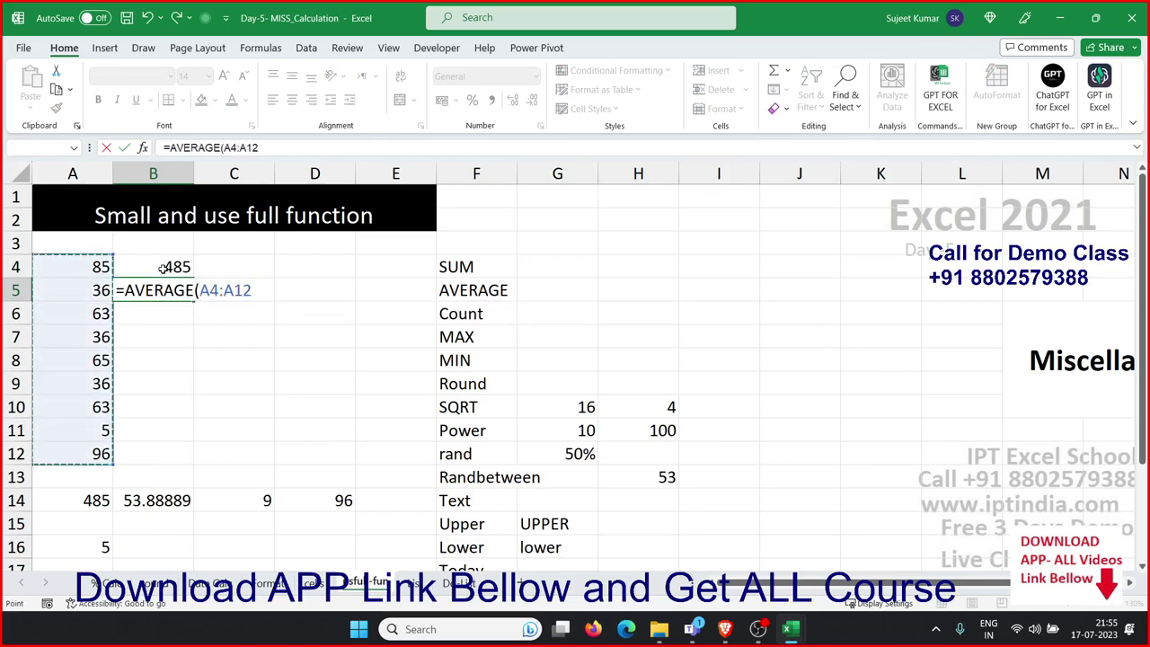
key(Return)
Enter a COUNT of A4:A12 in B6, giving 9
text(=coun)
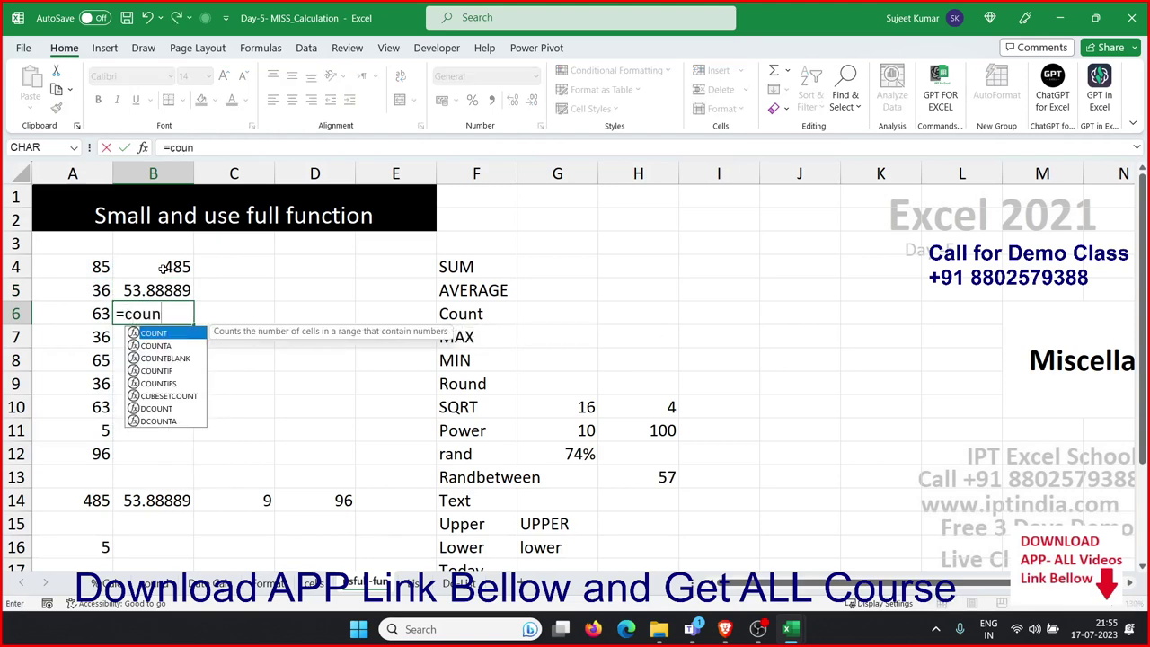
key(Tab)
key(Left)
key(Up)
key(Up)
key(ctrl+shift+Down)
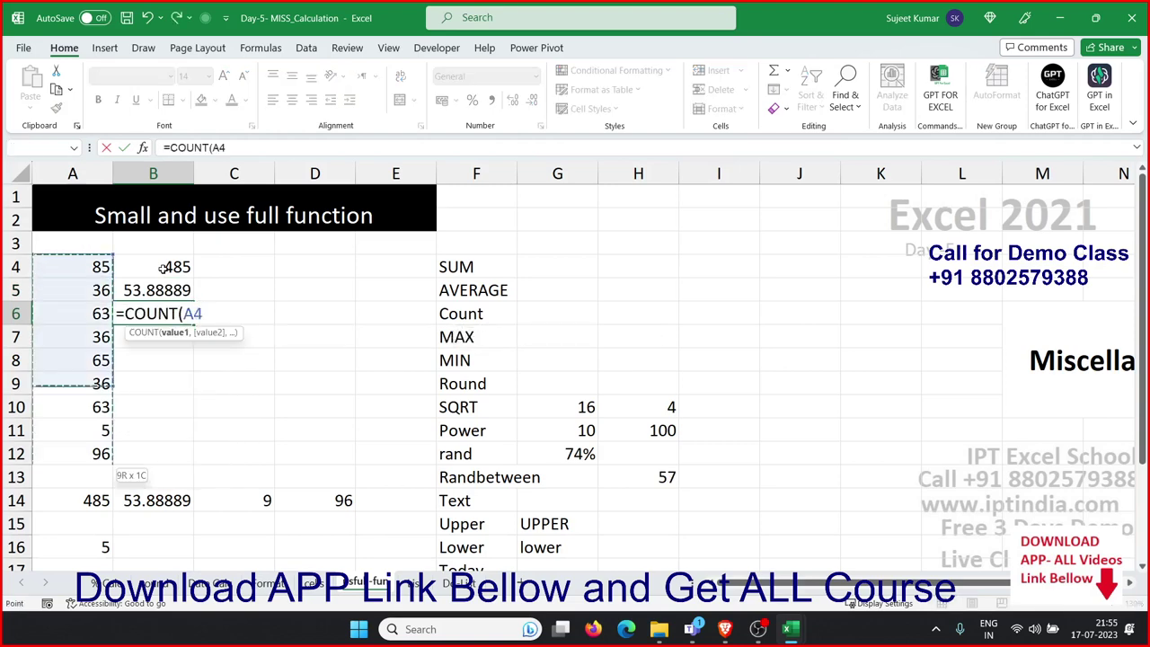
key(Return)
key(Up)
key(Right)
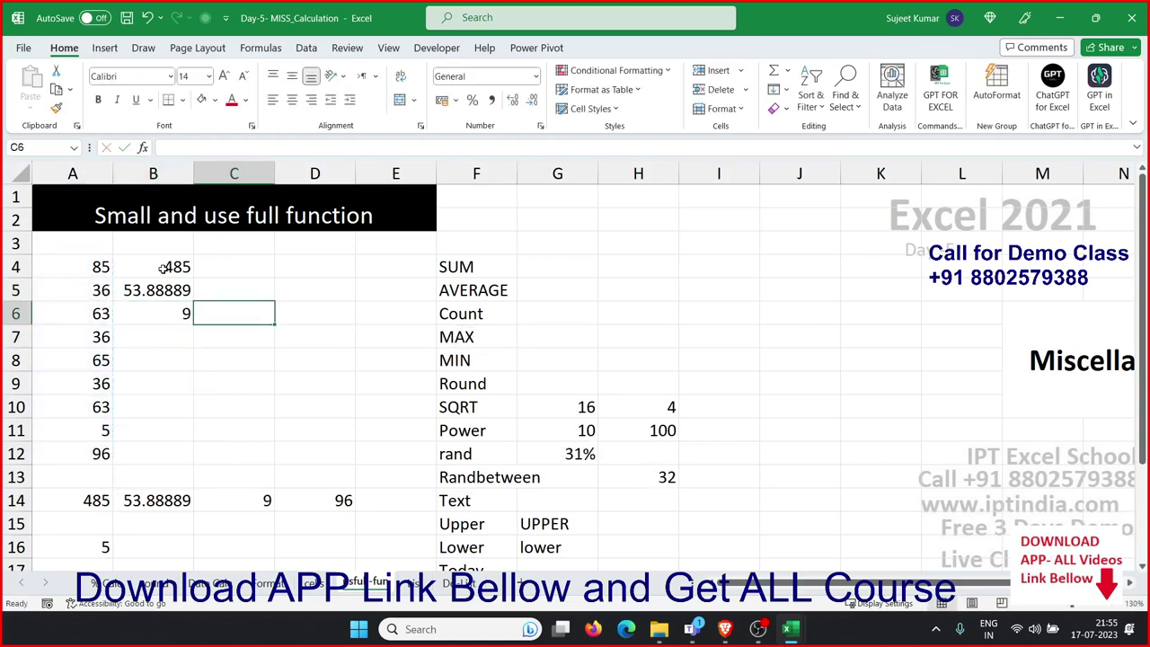
Enter =COUNTA(A4:A12) in C6, also giving 9
text(=cou)
key(Down)
key(Tab)
key(Left)
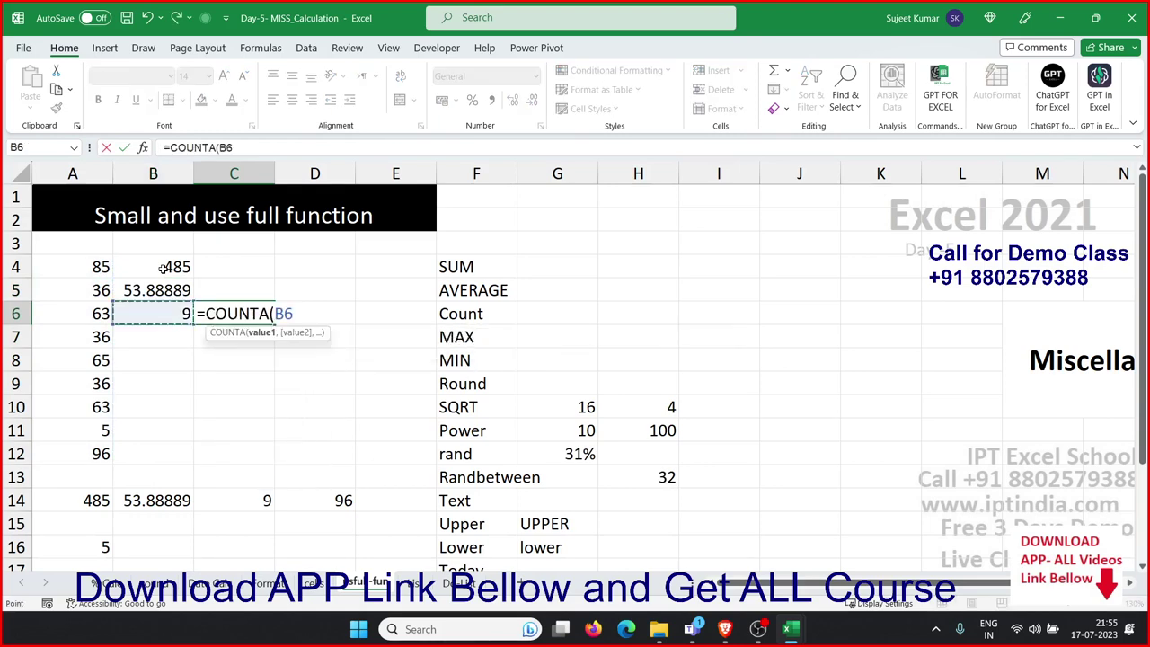
key(Left)
key(Up)
key(Up)
key(ctrl+shift+Down)
key(Return)
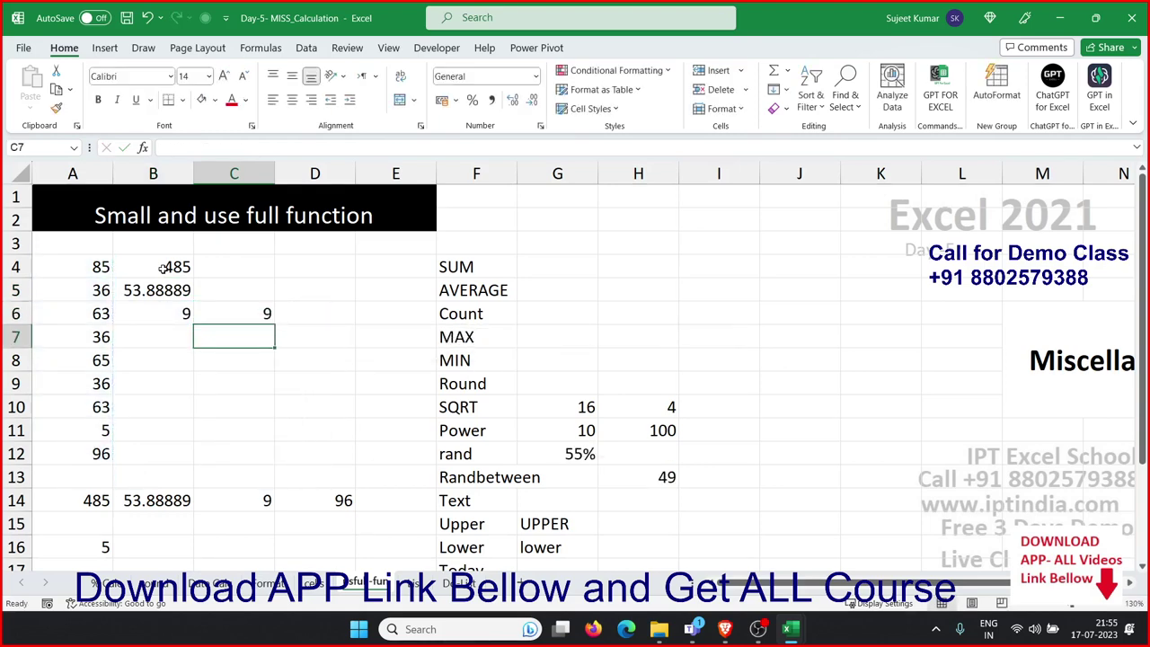
Enter =MAX(A4:A12) in B7, giving 96
key(Left)
text(=max)
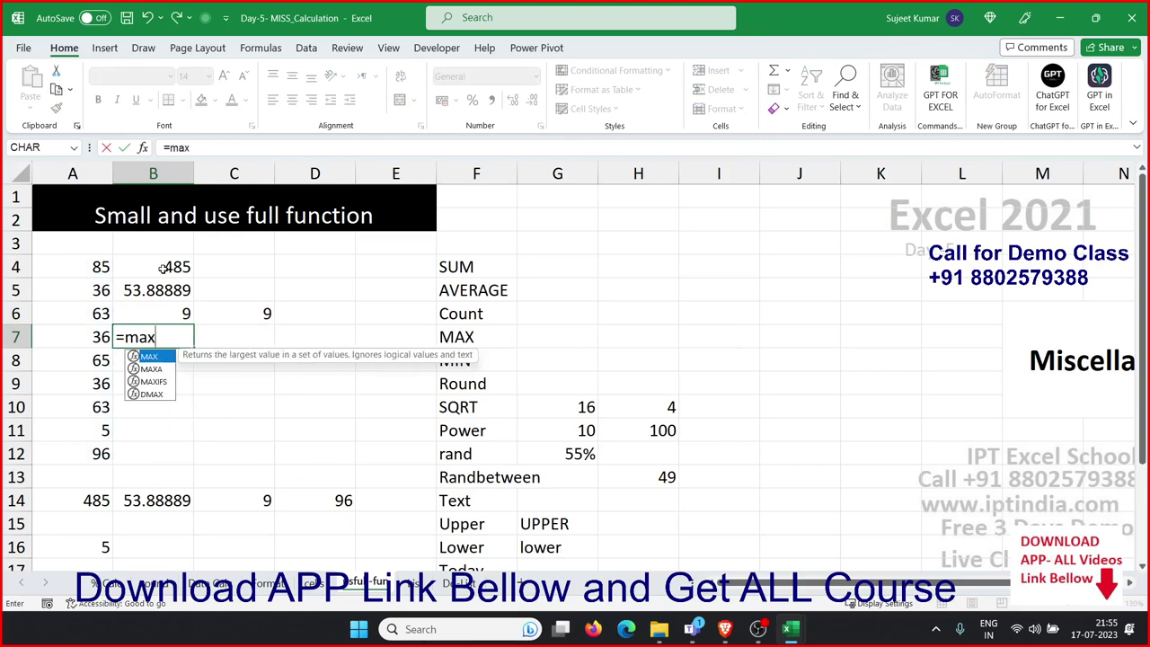
key(Tab)
key(Left)
key(Up)
key(Up)
key(Up)
key(ctrl+shift+Down)
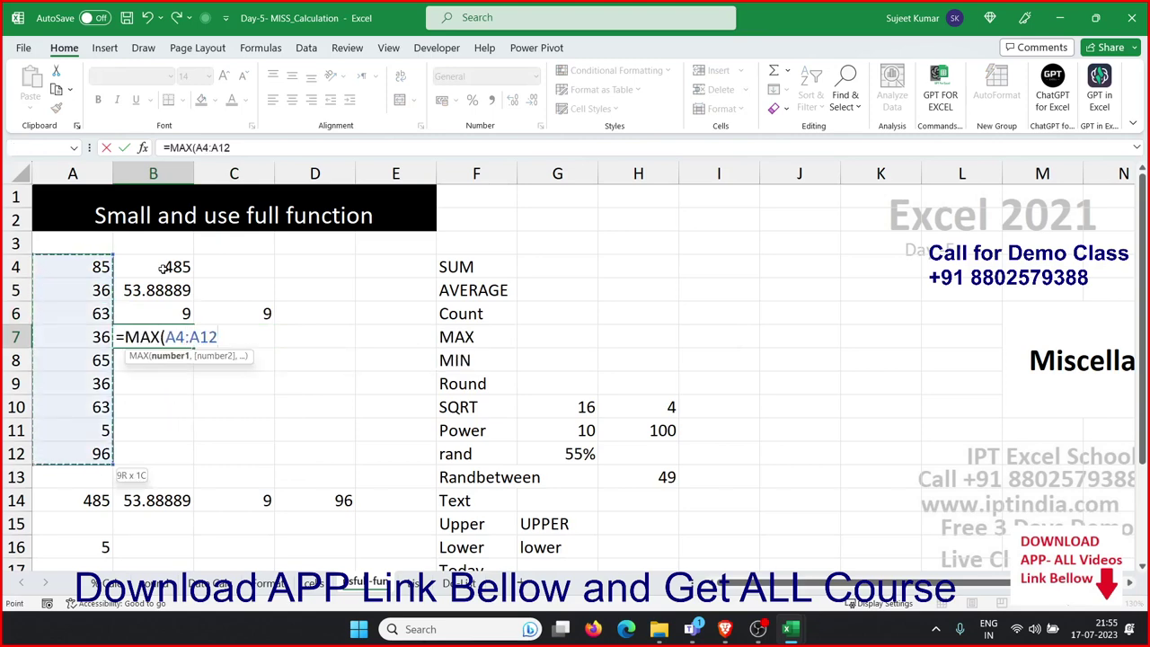
key(Return)
Enter =MIN(A4:A12) in B8, giving 5
text(=m)
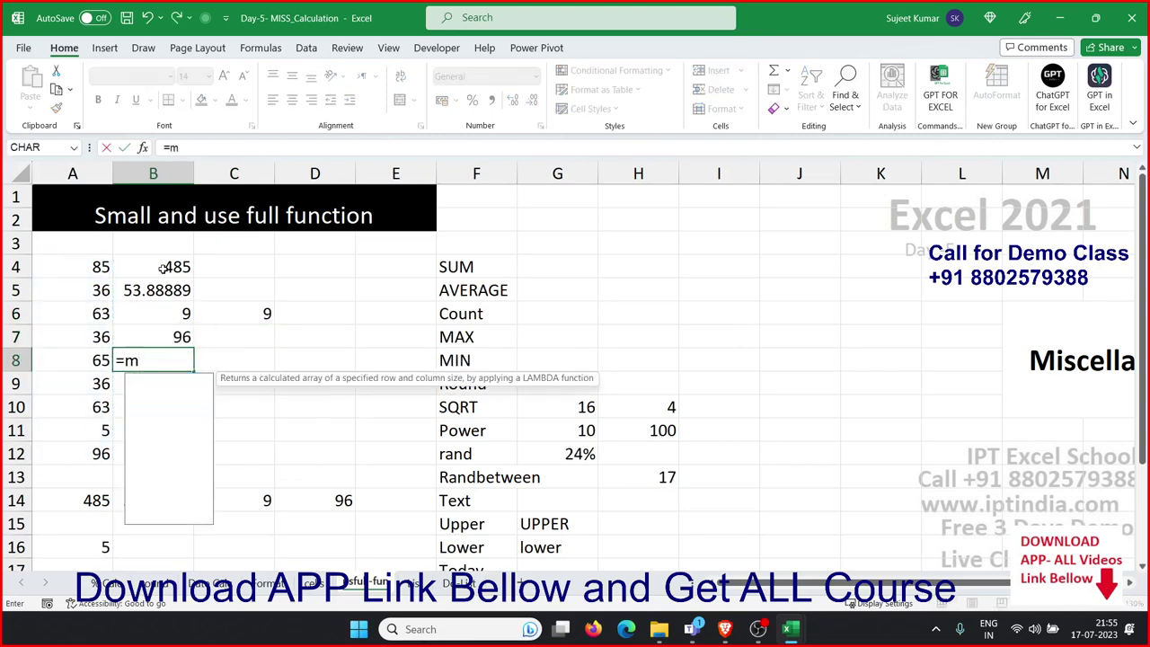
text(in)
key(Tab)
key(Left)
key(Up)
key(Up)
key(Up)
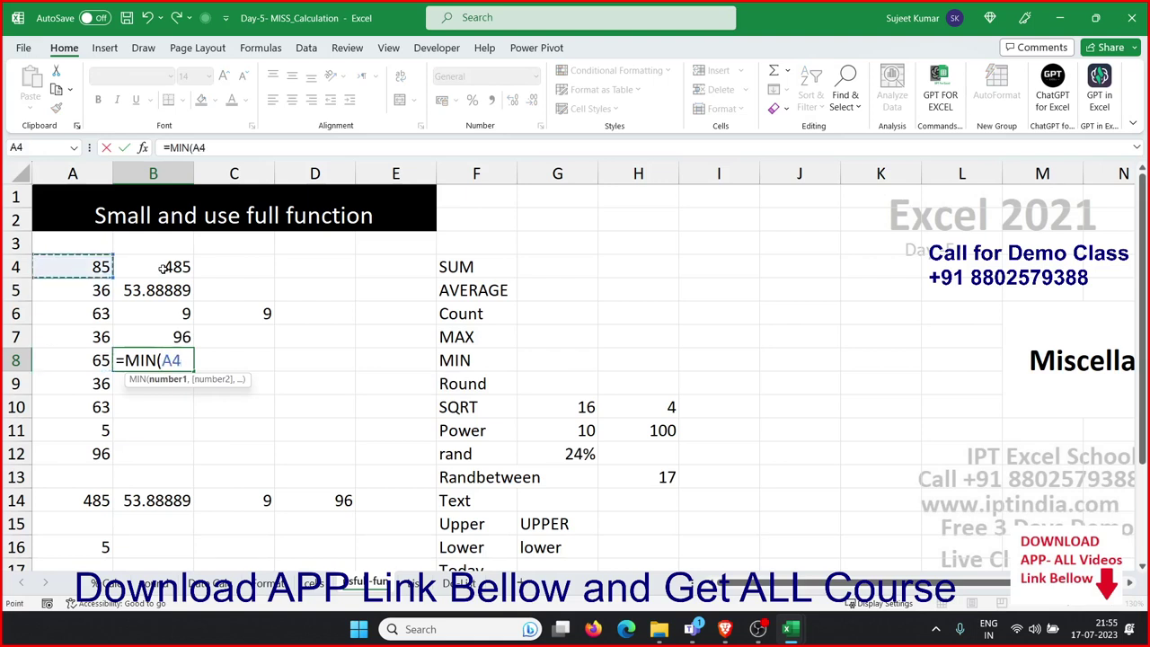
key(ctrl+shift+Down)
key(Return)
text(=)
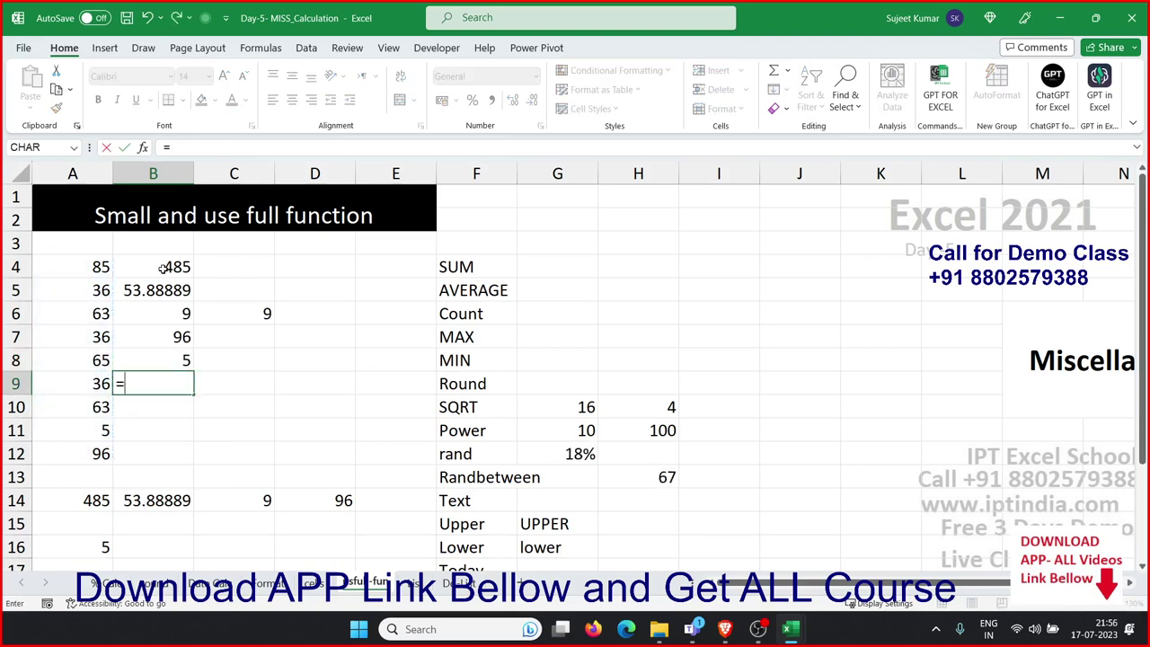
Cancel the stray entry in B9 and recommit H10's =SQRT(G10) so it shows 4
key(Escape)
key(Right)
key(Right)
key(Right)
key(Right)
key(Right)
key(Right)
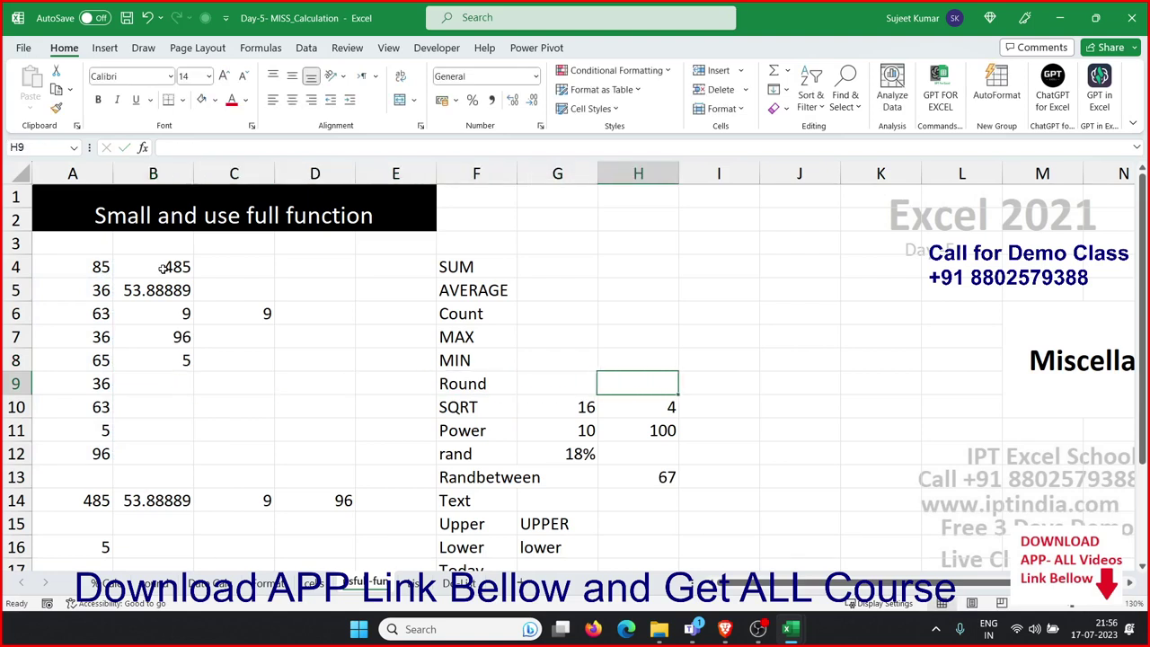
key(Down)
key(F2)
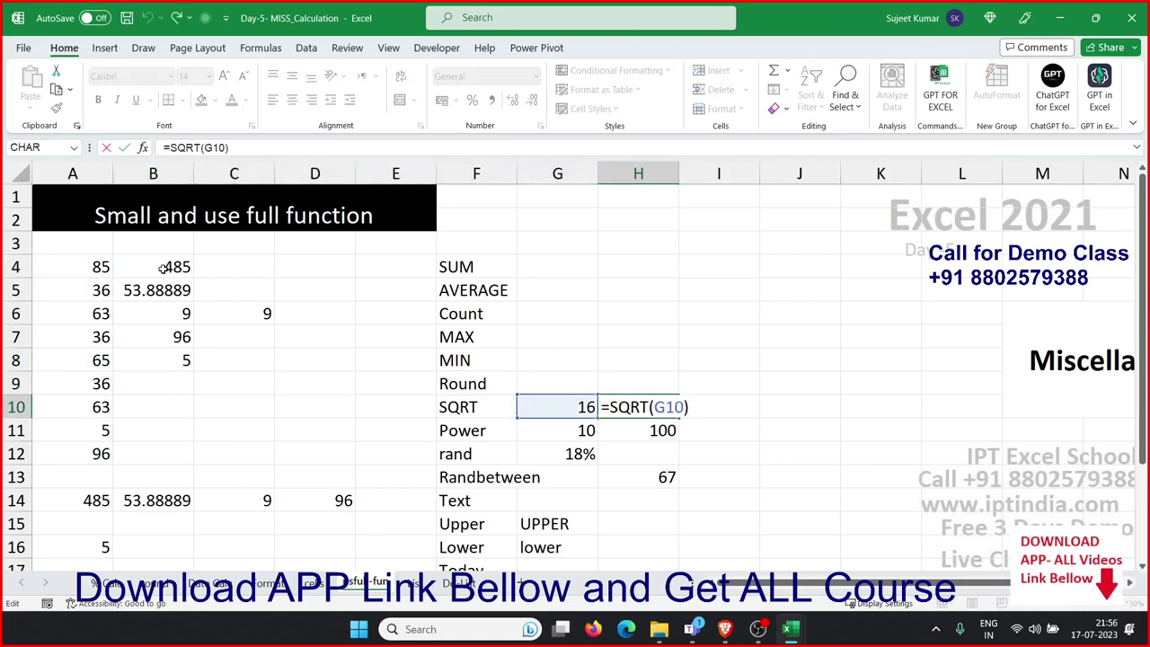
key(Return)
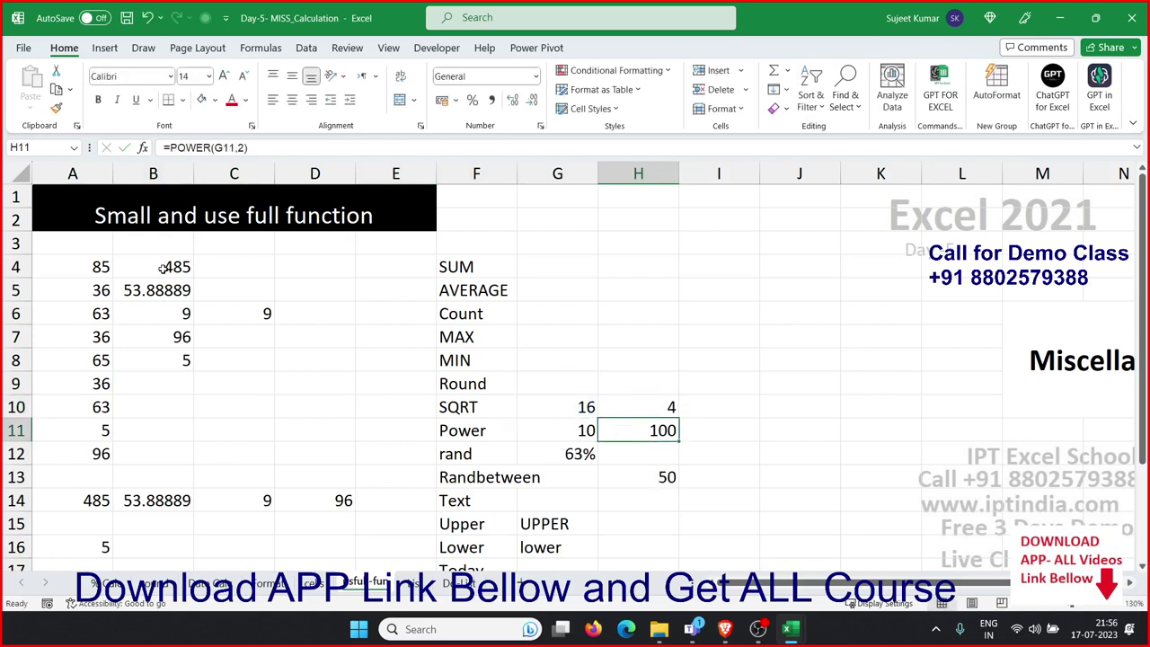
Recommit H11's =POWER(G11,2) so it returns 100
key(F2)
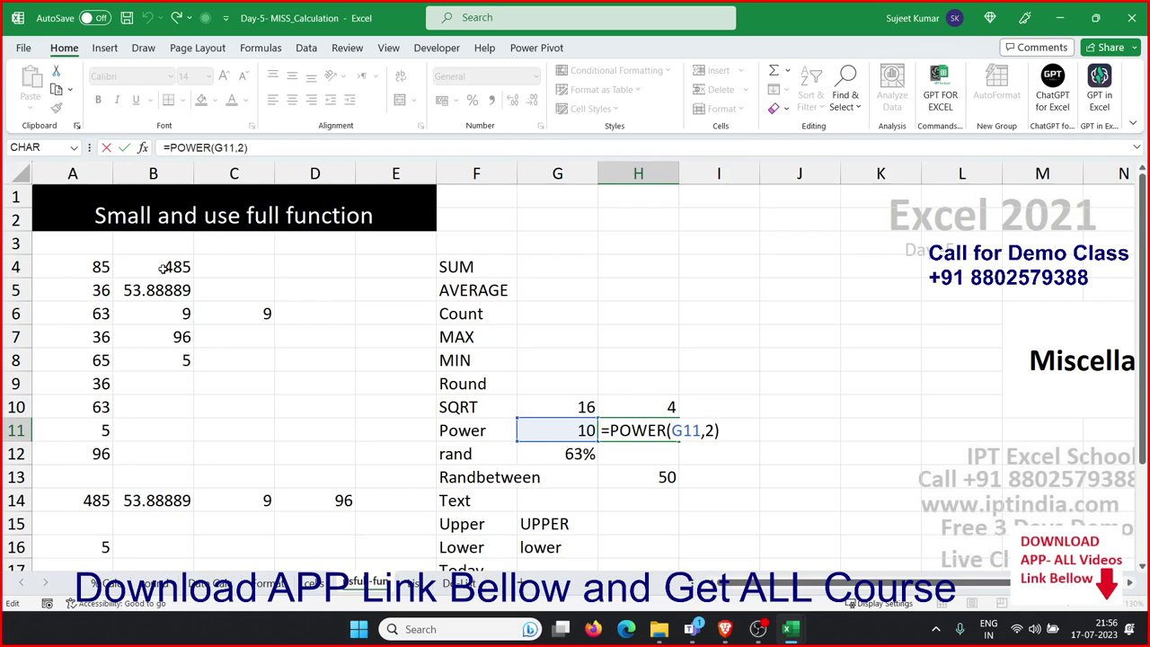
key(Left)
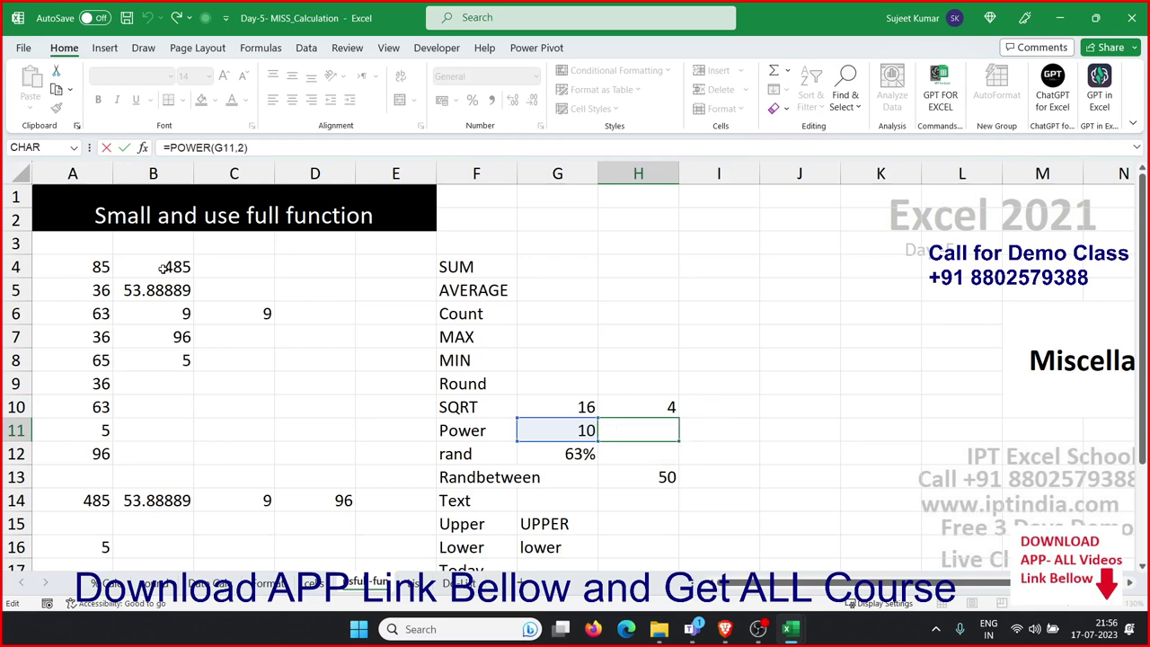
key(Return)
key(Left)
key(Right)
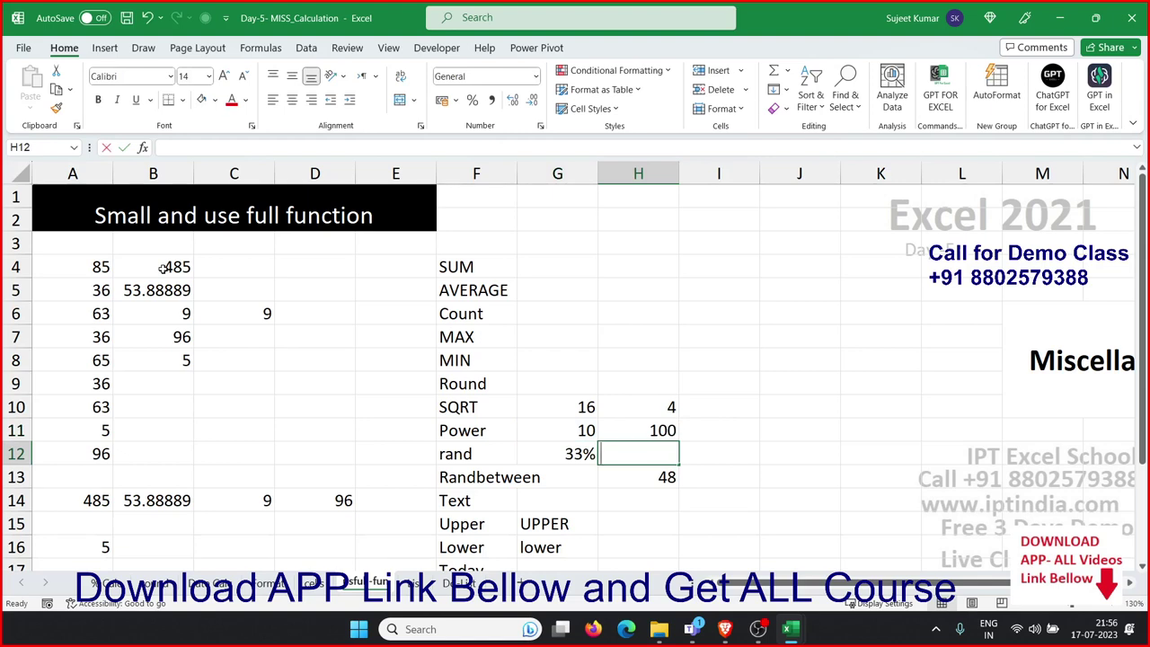
Enter =RAND() in H12 to produce a random decimal
text(=ran)
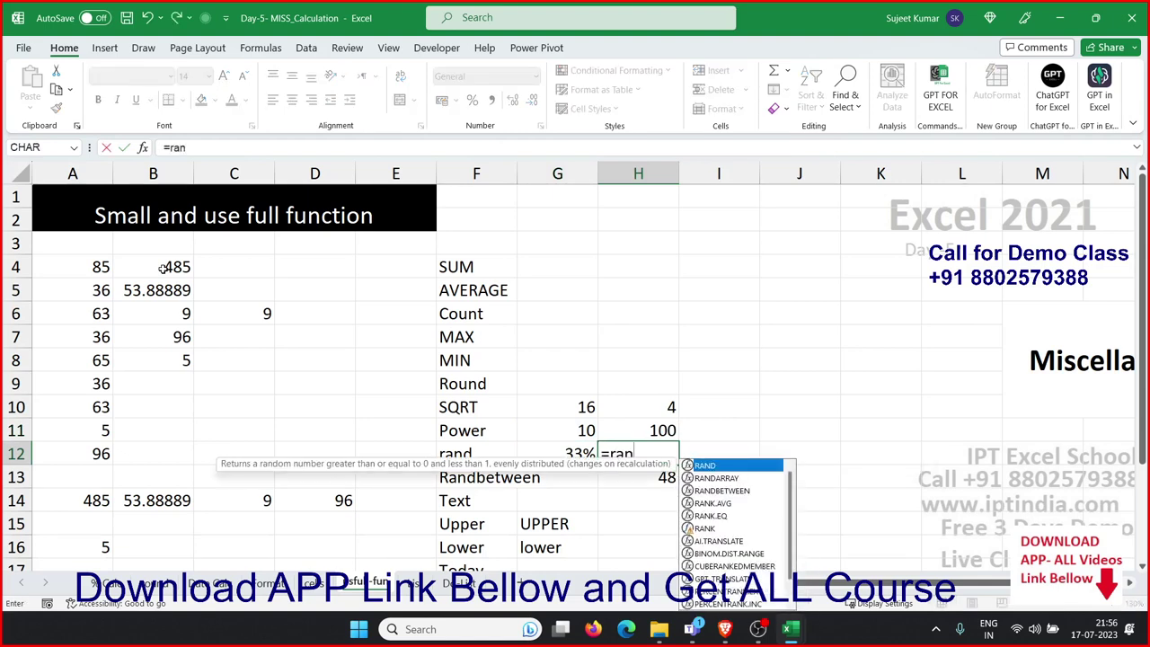
key(Tab)
text())
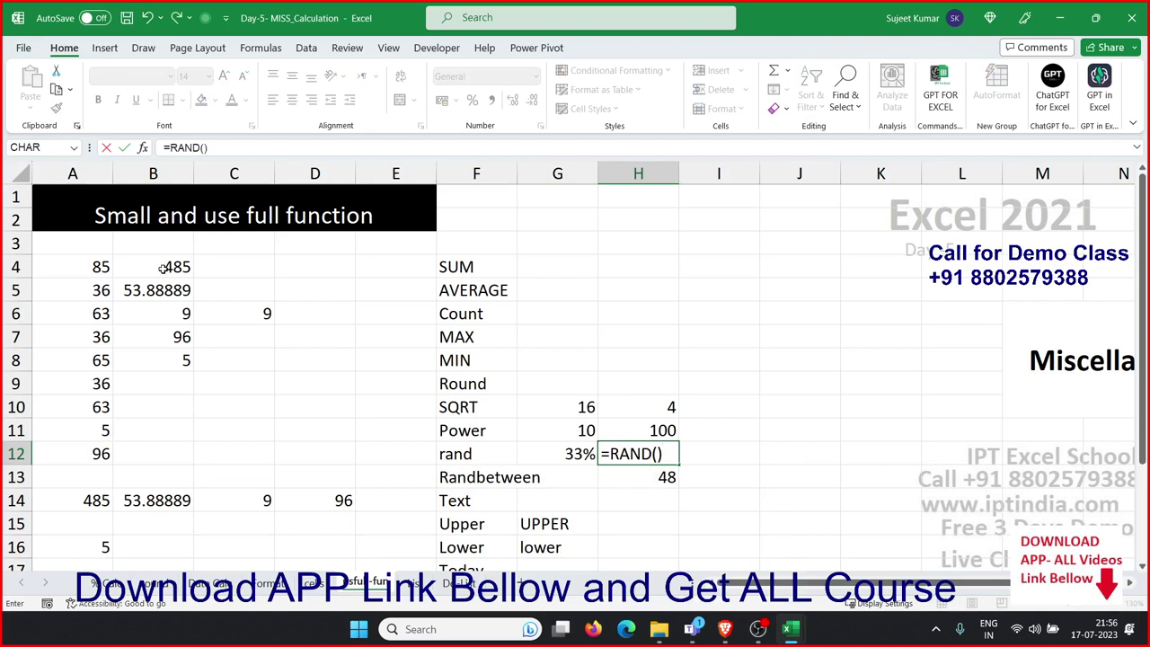
key(Return)
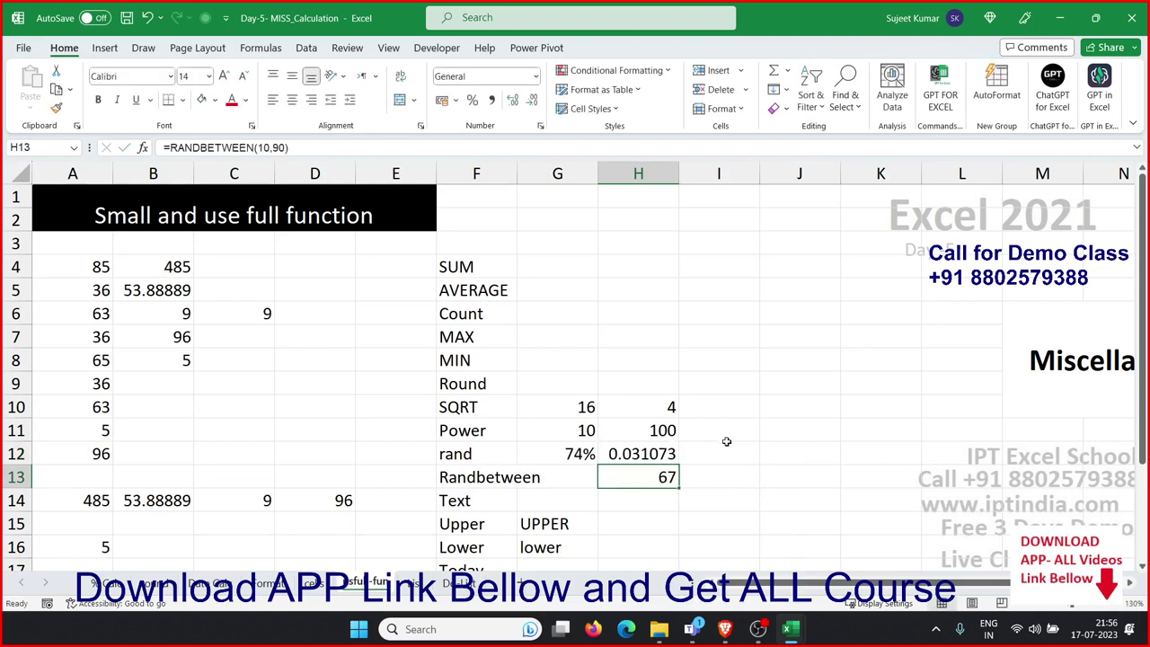
Recommit H13's =RANDBETWEEN(10,90), which now returns 31
click(725, 433)
double_click(725, 431)
key(Return)
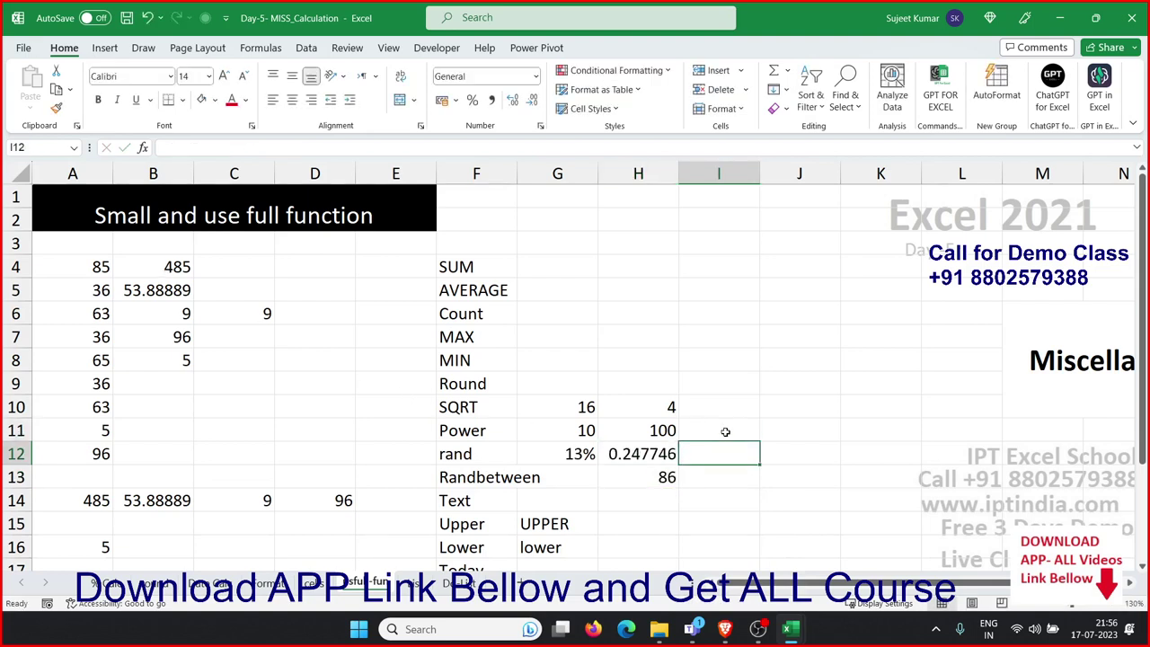
drag(595, 455, 608, 466)
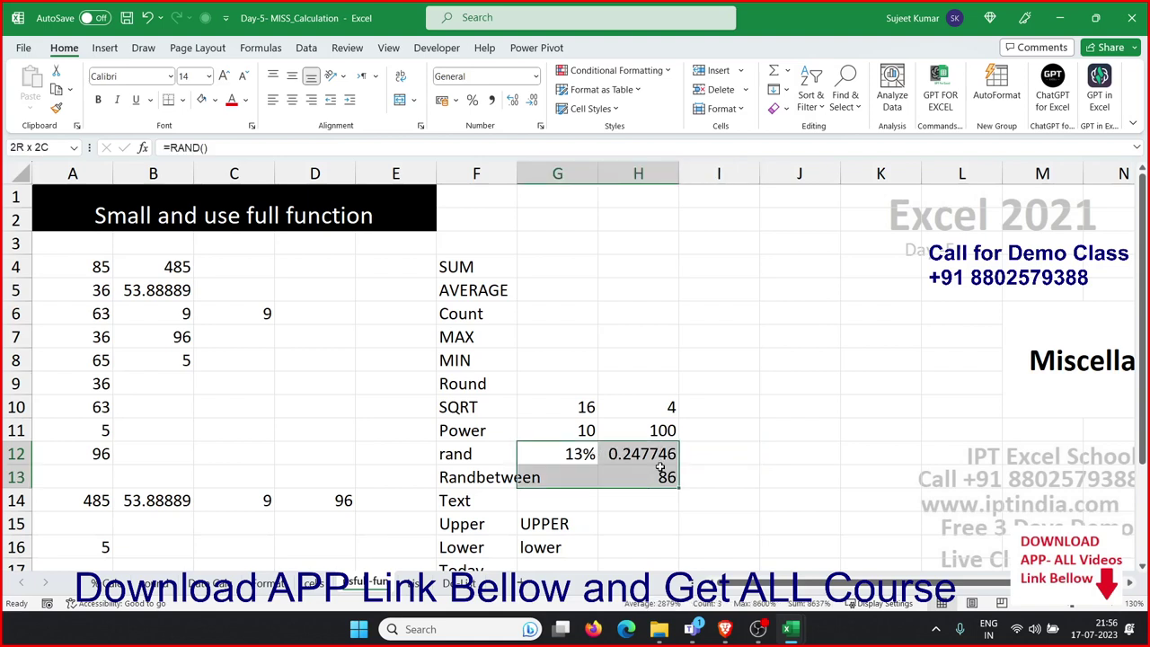
click(647, 470)
double_click(662, 477)
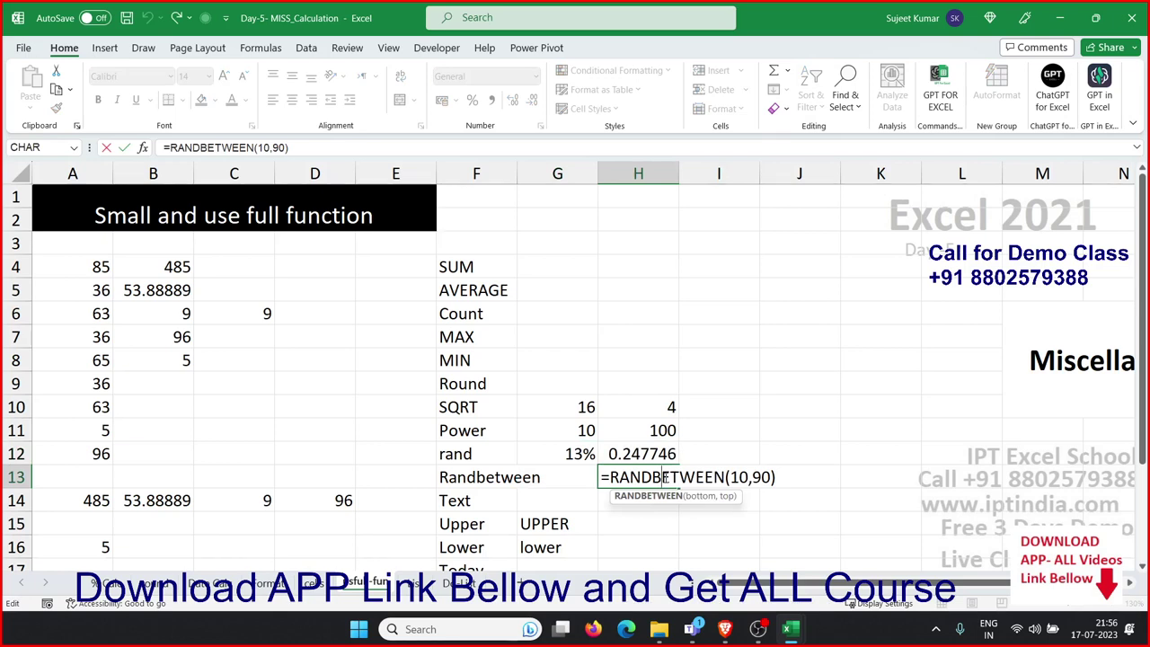
key(Return)
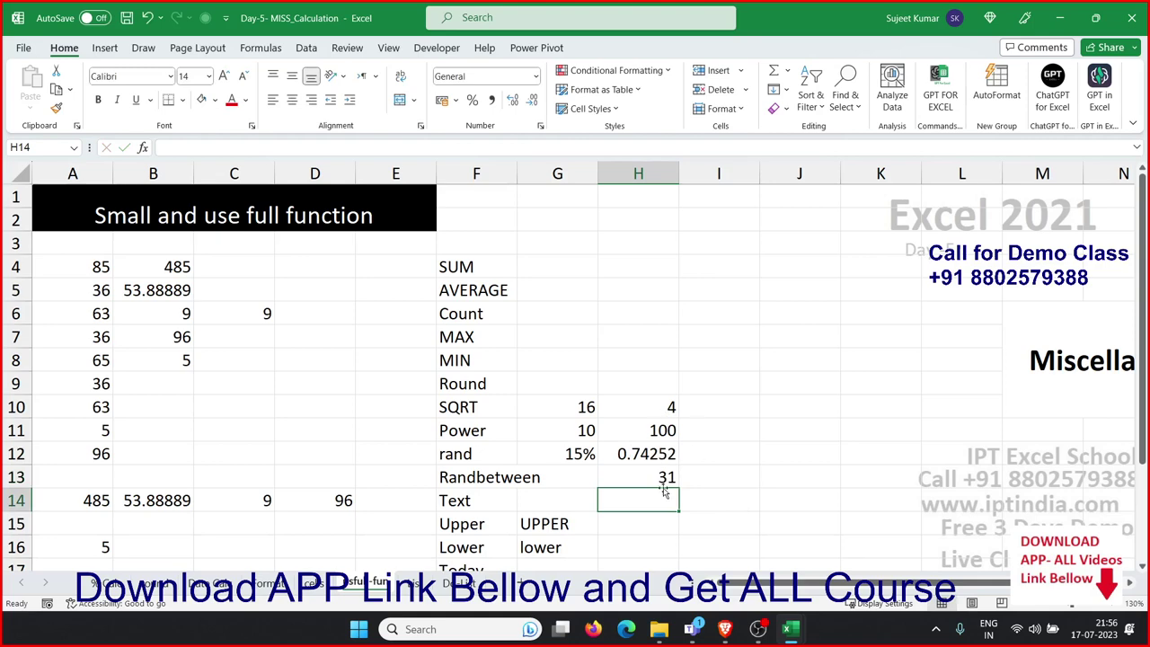
click(719, 459)
Enter =UPPER(F15) in G15 and =LOWER(F16) in G16, showing UPPER and lower
scroll(701, 483, down, 3)
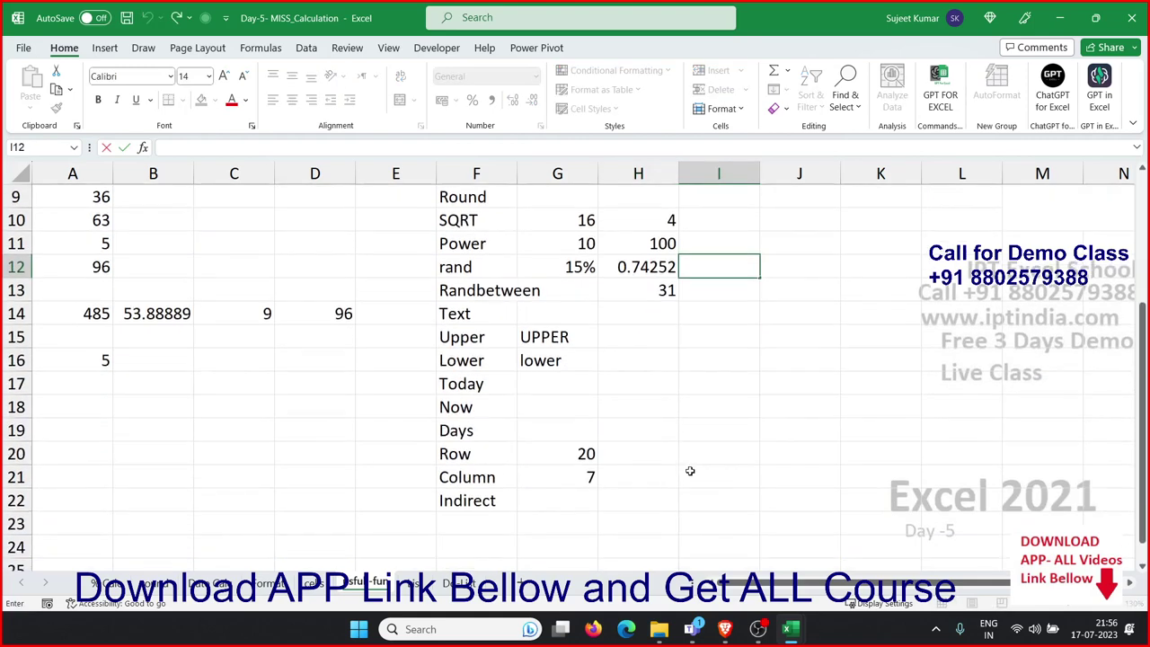
click(574, 339)
key(Delete)
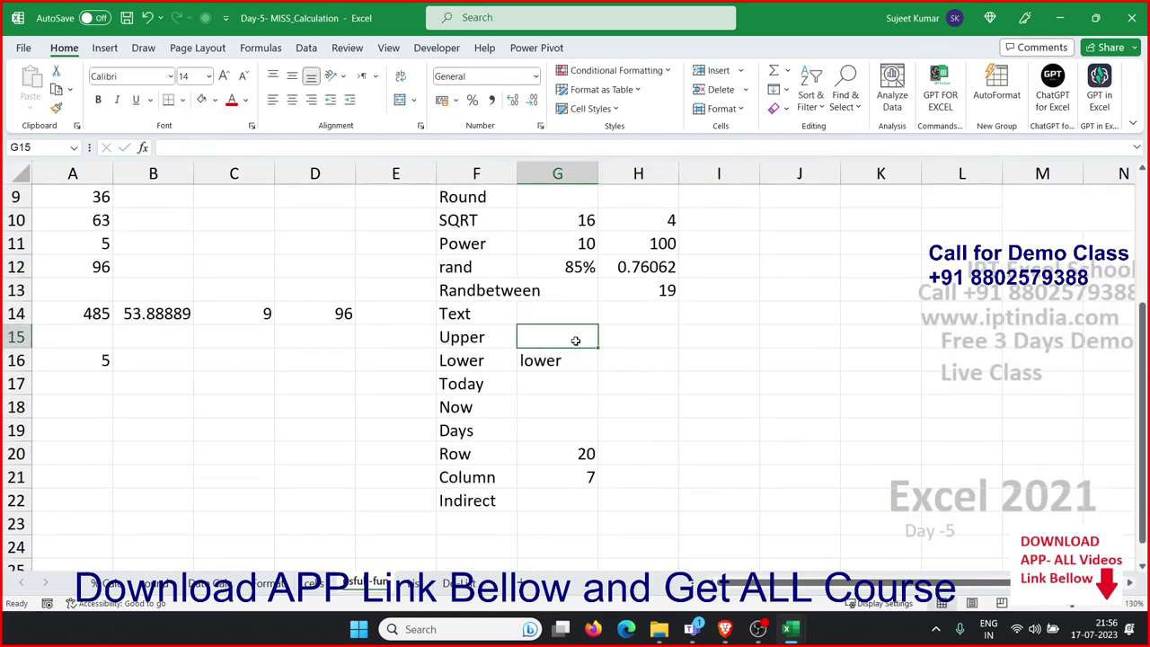
text(=up)
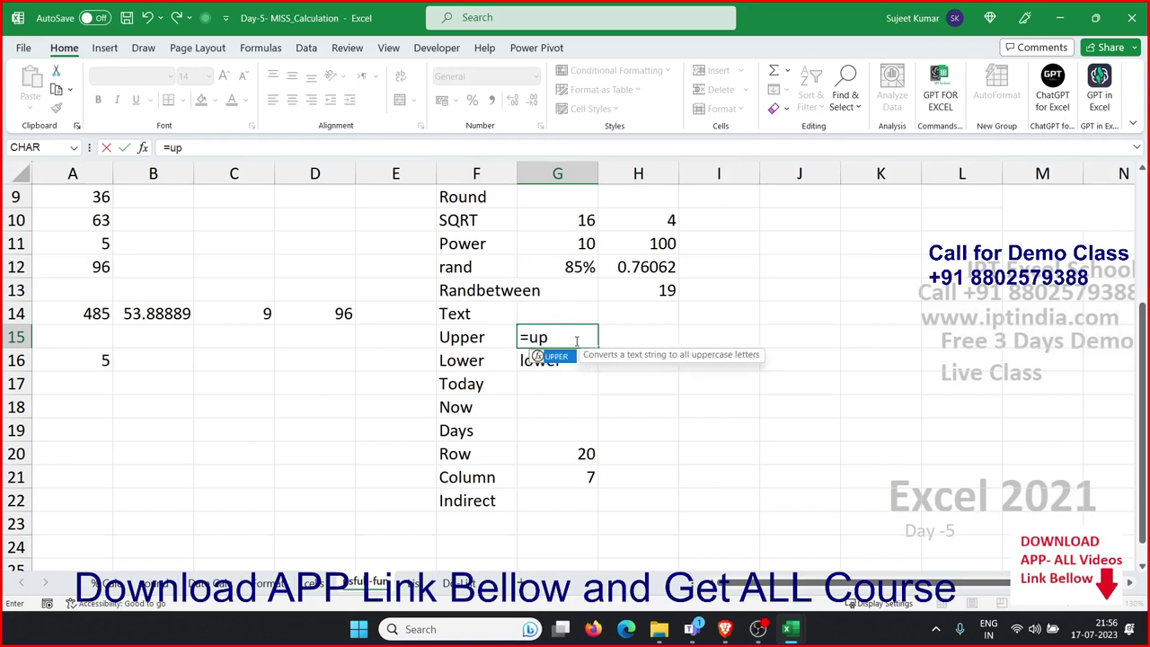
key(Tab)
key(Left)
key(Return)
text(=)
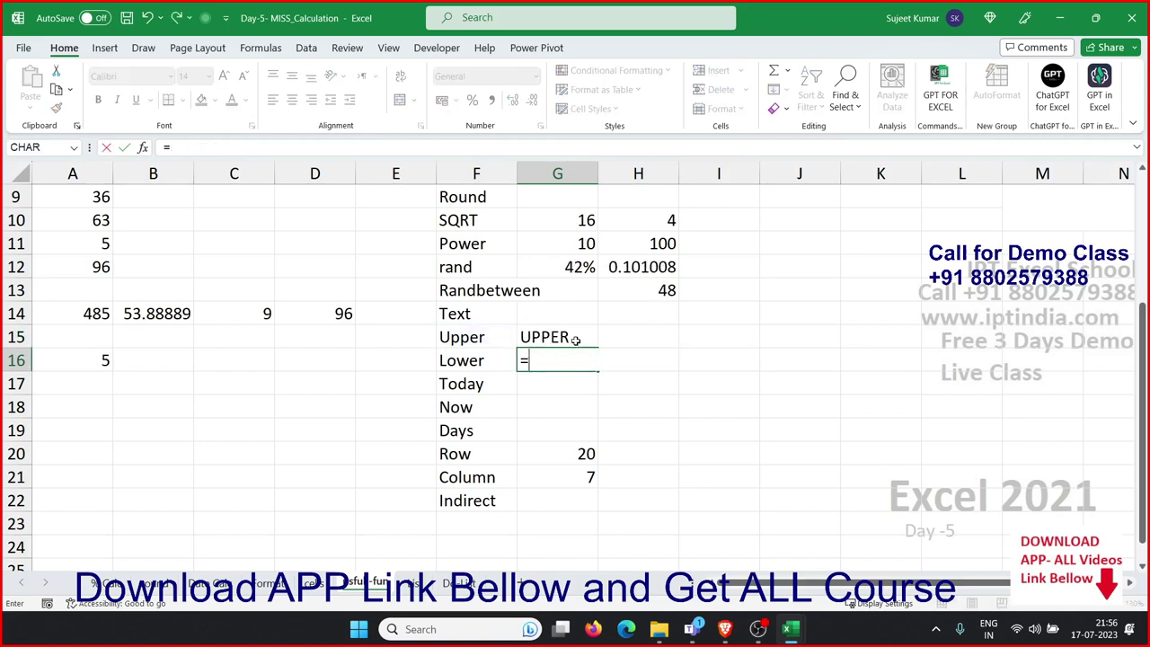
text(low)
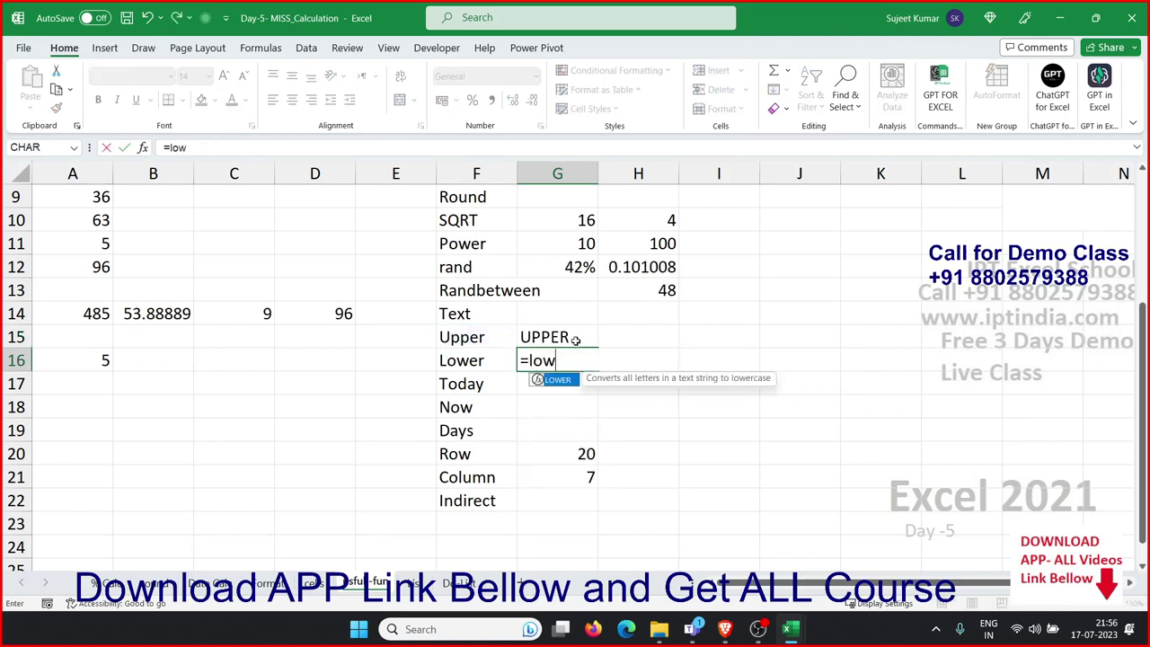
key(Tab)
key(Left)
key(Return)
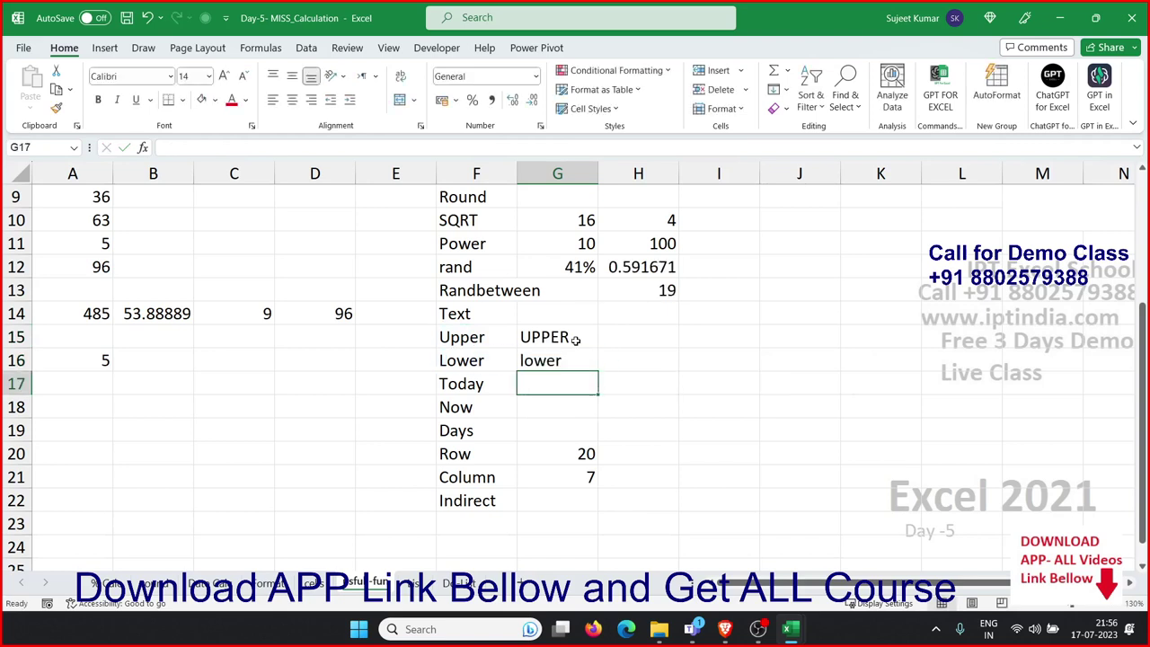
Switch to the sheet listing all functions and select its rows B3:C10
key(Left)
key(shift+Down)
key(shift+Down)
key(shift+Down)
key(shift+Down)
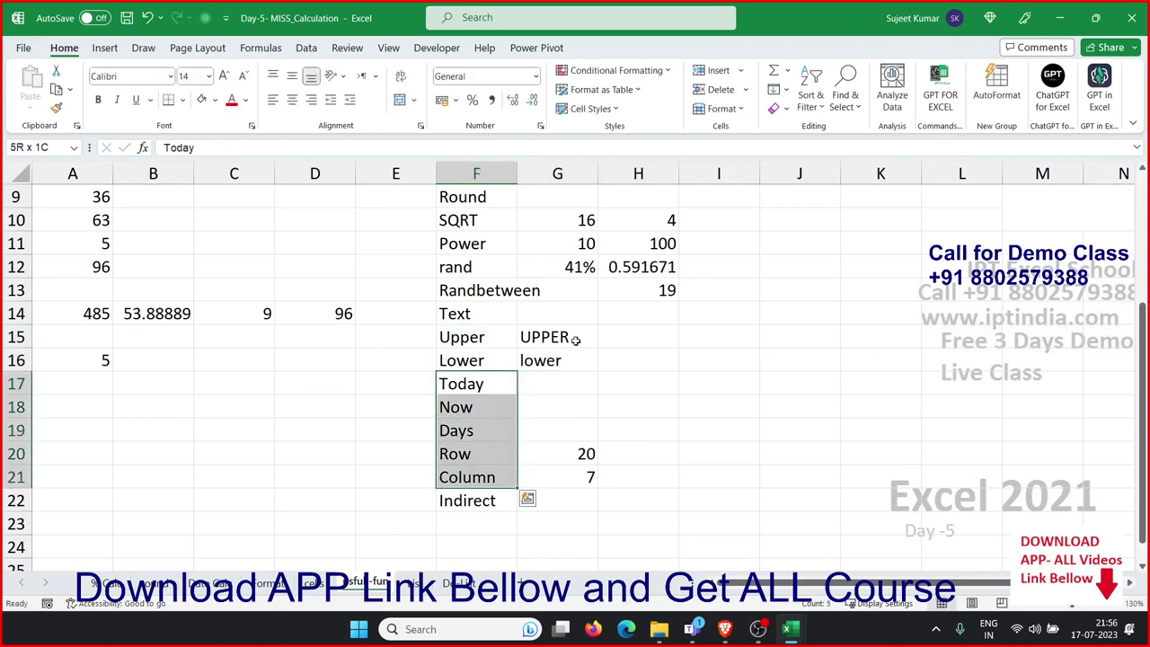
key(Left)
key(Left)
key(Left)
key(Left)
key(Up)
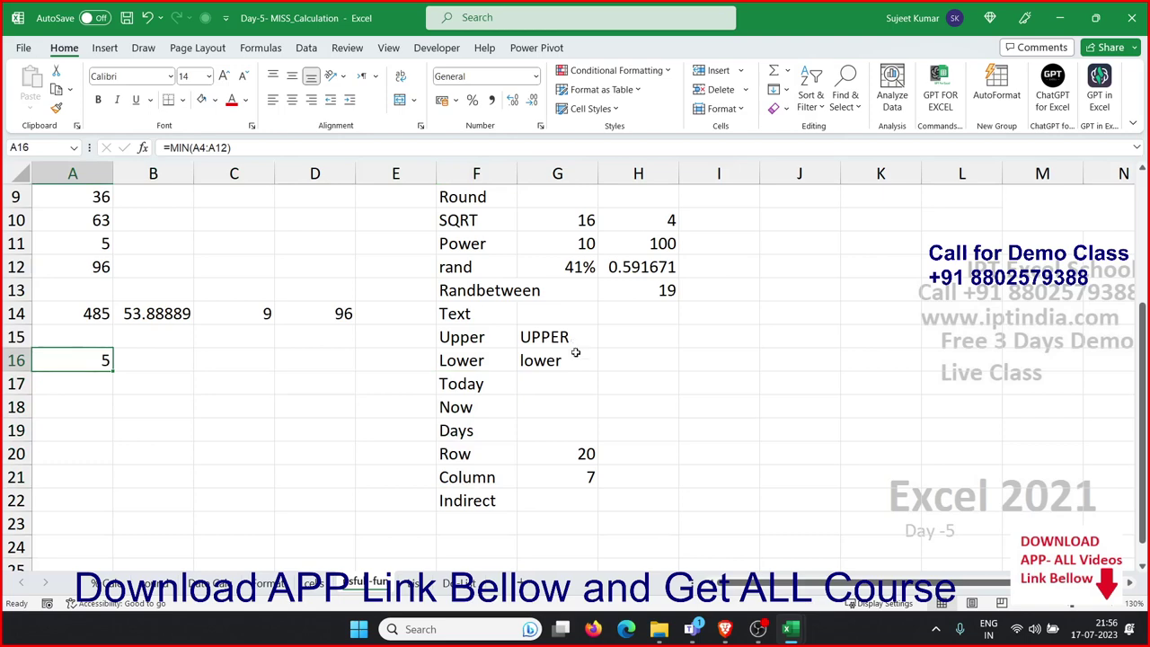
click(420, 581)
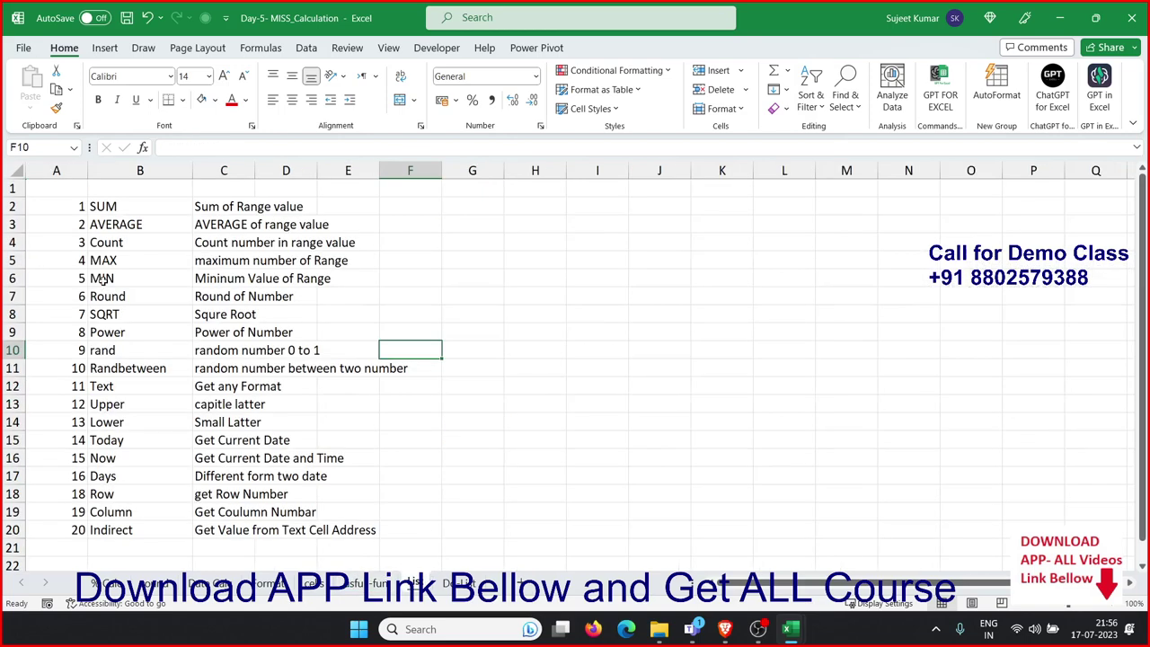
drag(115, 223, 235, 350)
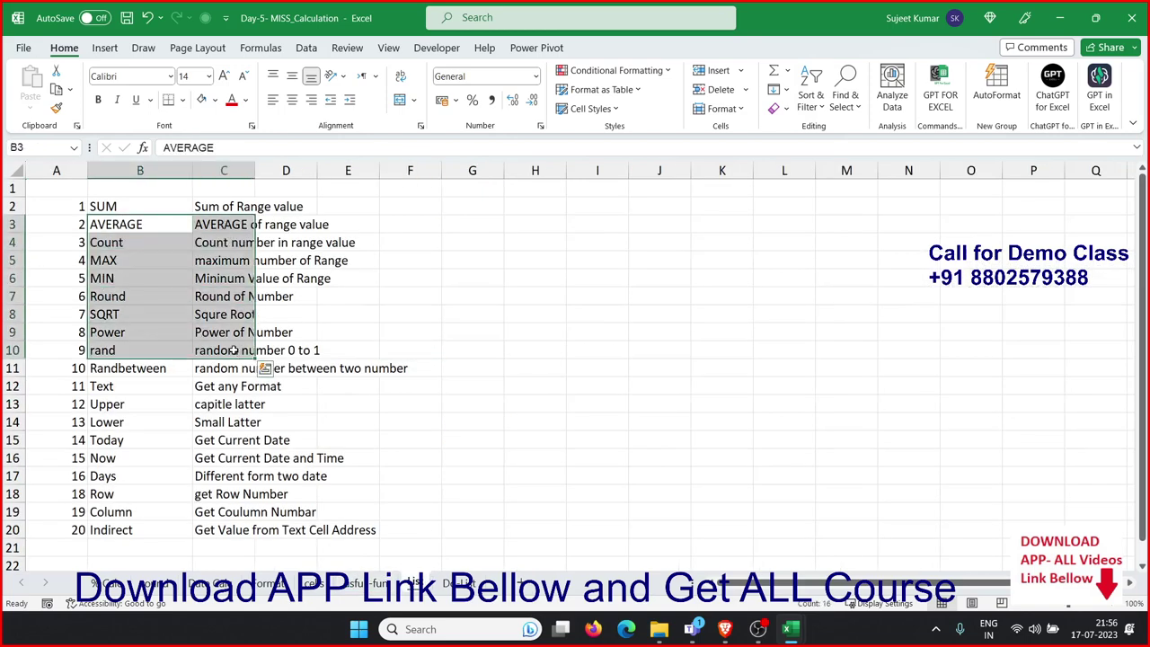